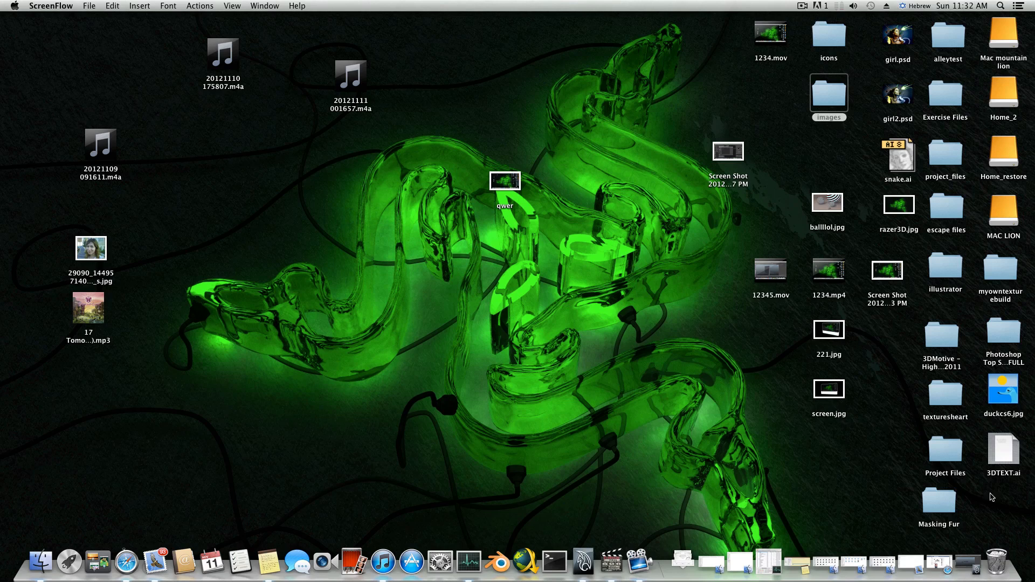
- Switch to Maya and examine the framed panel with its round recesses and the overlapping recessed piece from above and the side
click(972, 549)
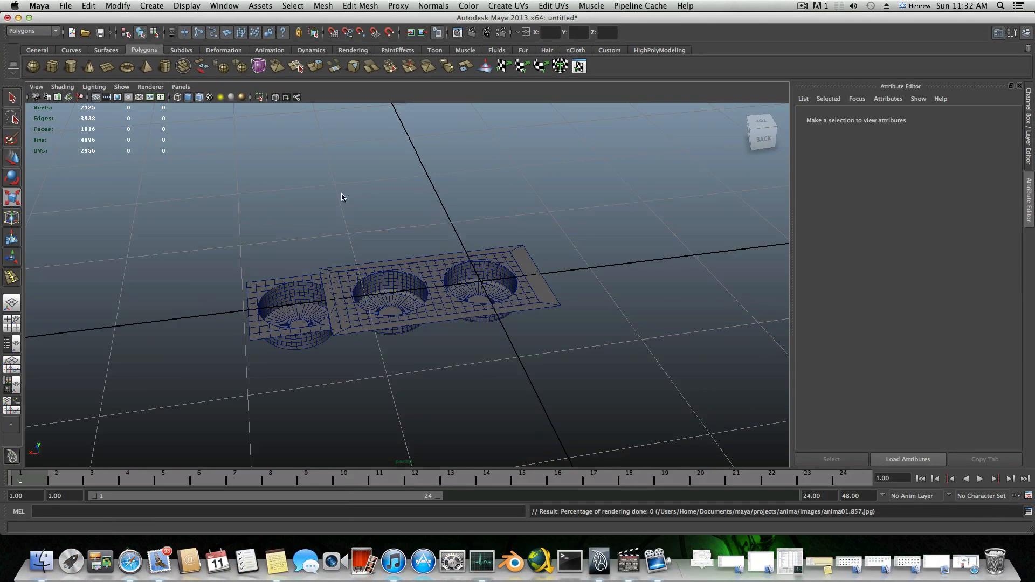
alt+drag(561, 222, 458, 265)
alt+middle_drag(512, 203, 506, 279)
alt+drag(506, 278, 486, 275)
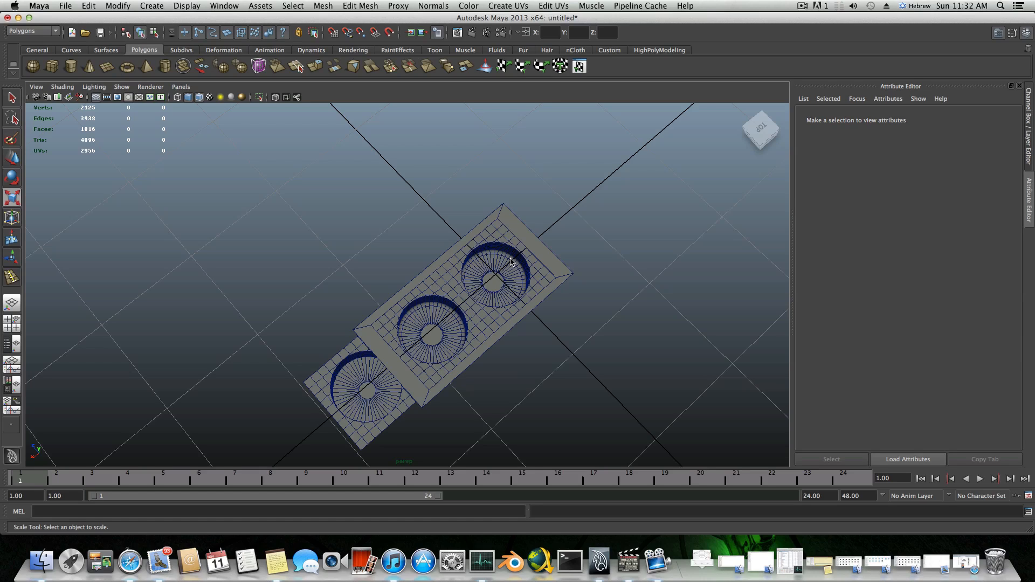
scroll(509, 262, down, 5)
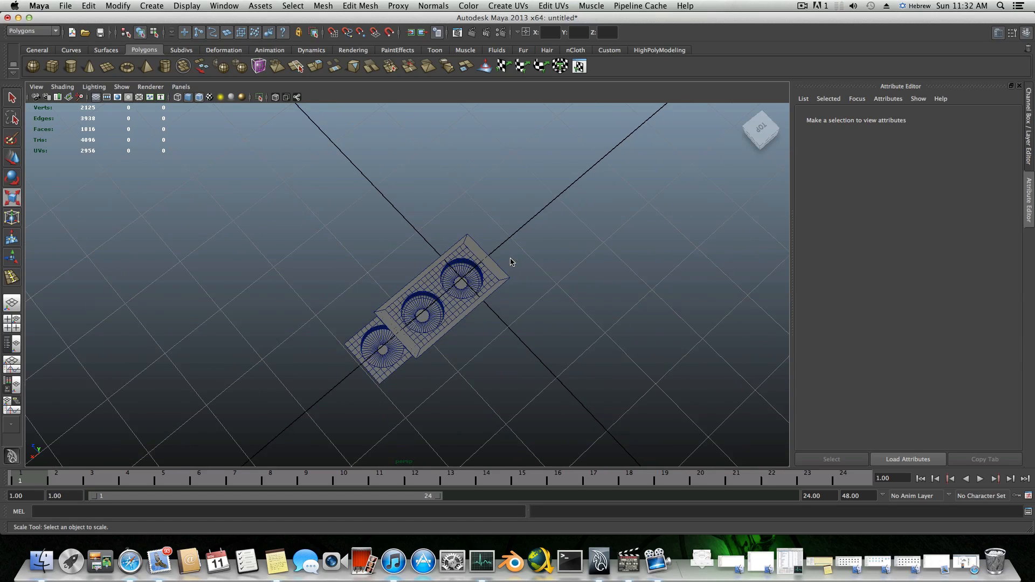
alt+drag(556, 305, 426, 264)
alt+drag(330, 300, 565, 340)
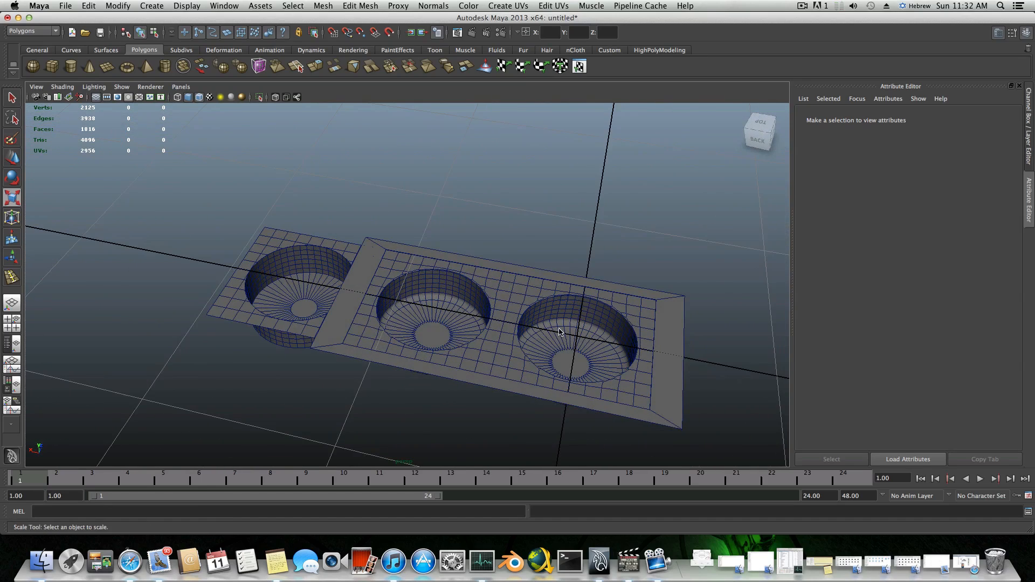
alt+middle_drag(559, 329, 548, 355)
alt+right_drag(549, 354, 445, 349)
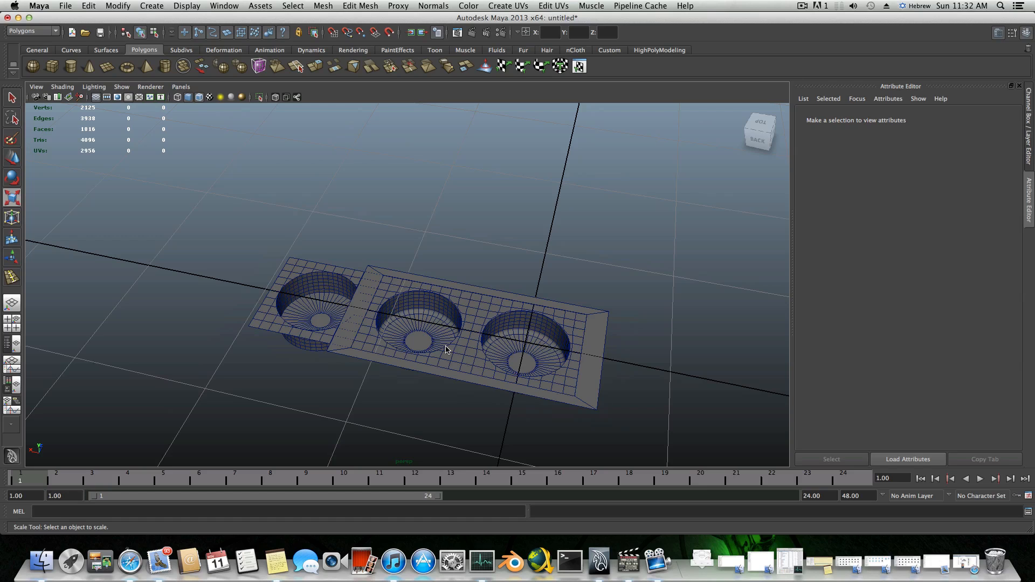
mouse_move(453, 349)
alt+mouse_down()
mouse_move(484, 388)
mouse_move(468, 325)
mouse_move(375, 337)
mouse_move(455, 343)
alt+mouse_up()
- Move the two overlapping single-recess pieces along X away from the framed panel, placing the second at Translate X 2.796
click(307, 329)
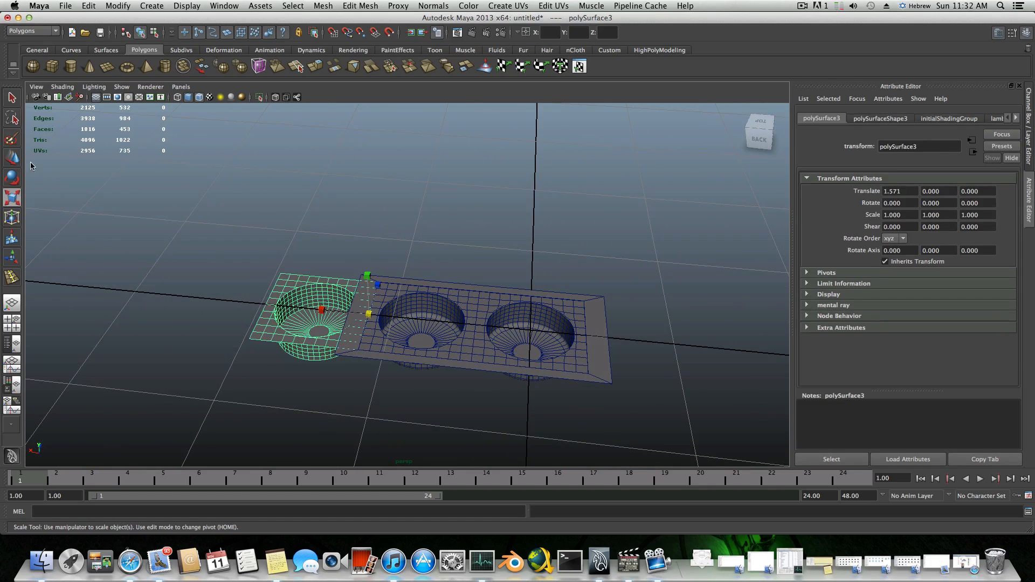
click(12, 158)
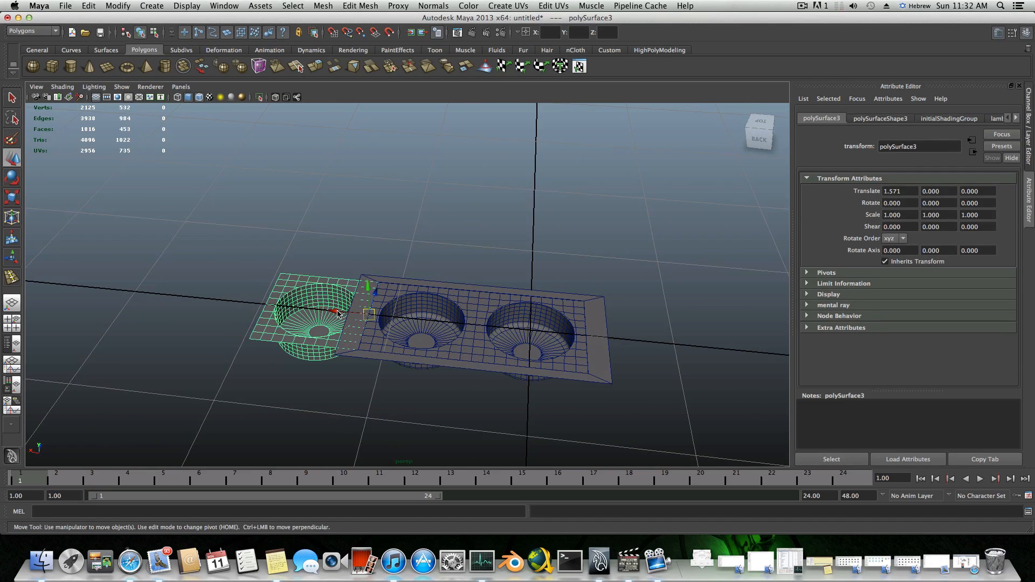
drag(336, 313, 81, 292)
click(285, 333)
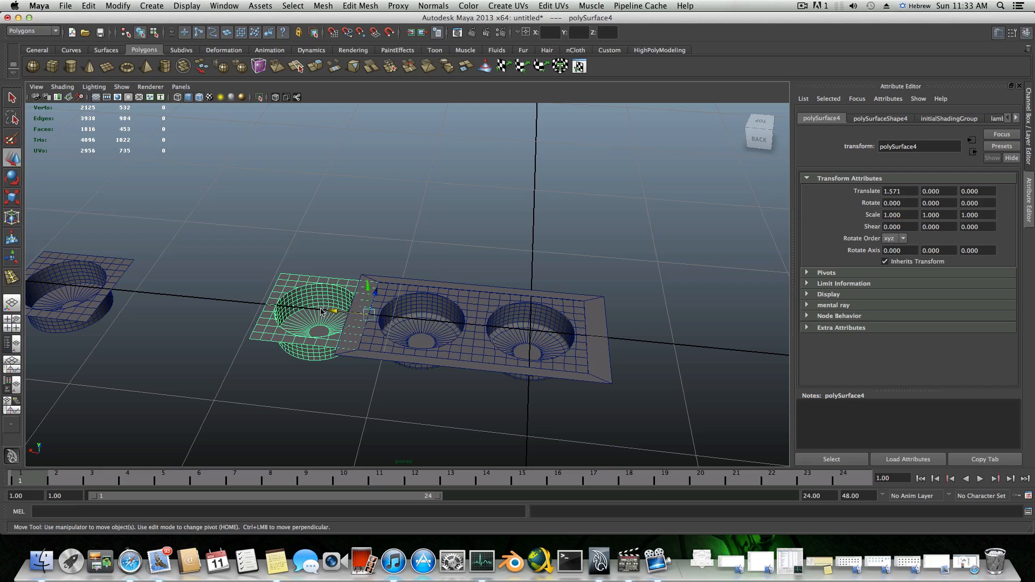
drag(339, 313, 181, 315)
alt+drag(265, 358, 343, 384)
alt+drag(490, 371, 412, 382)
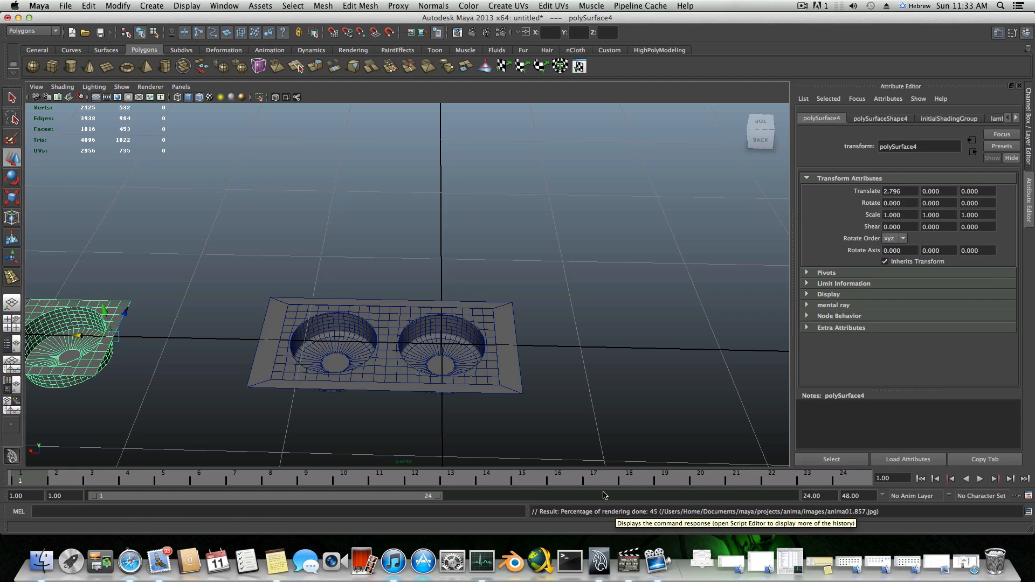
scroll(522, 435, down, 3)
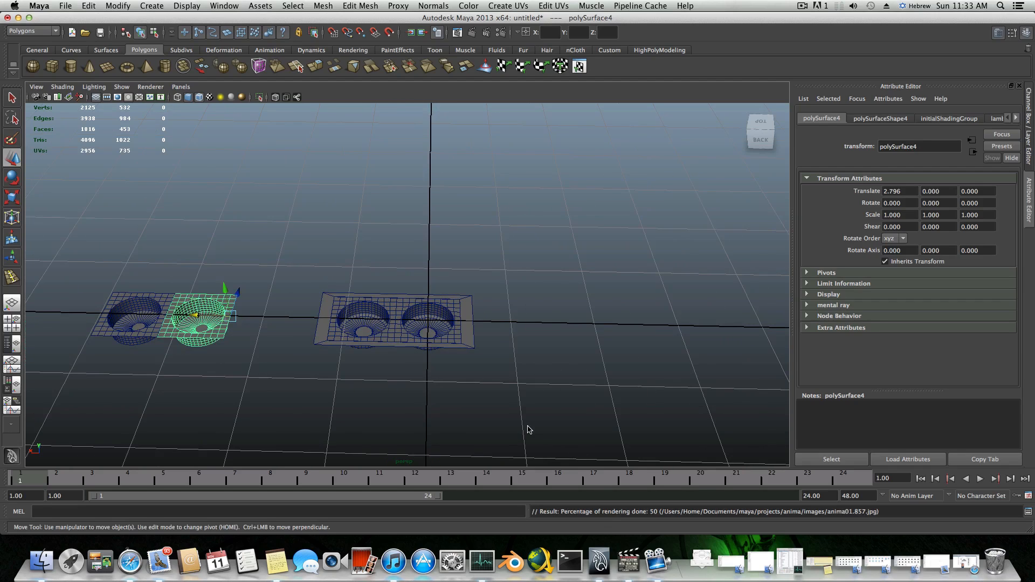
- Switch to Safari, view the bookmarked iMac and Thunderbolt Display reference images ending with imac-92.jpg, and minimize the browser
click(135, 551)
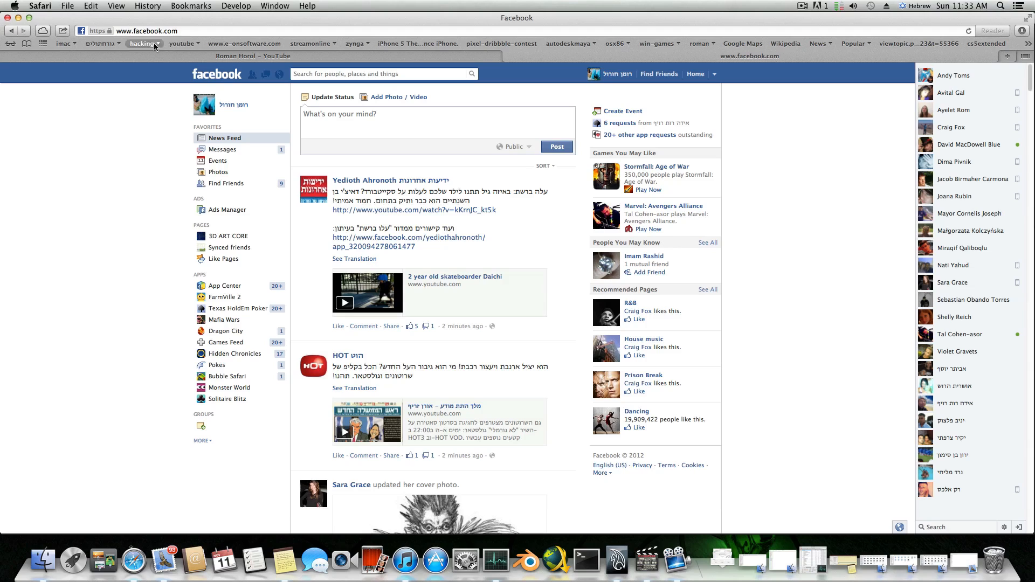
click(73, 43)
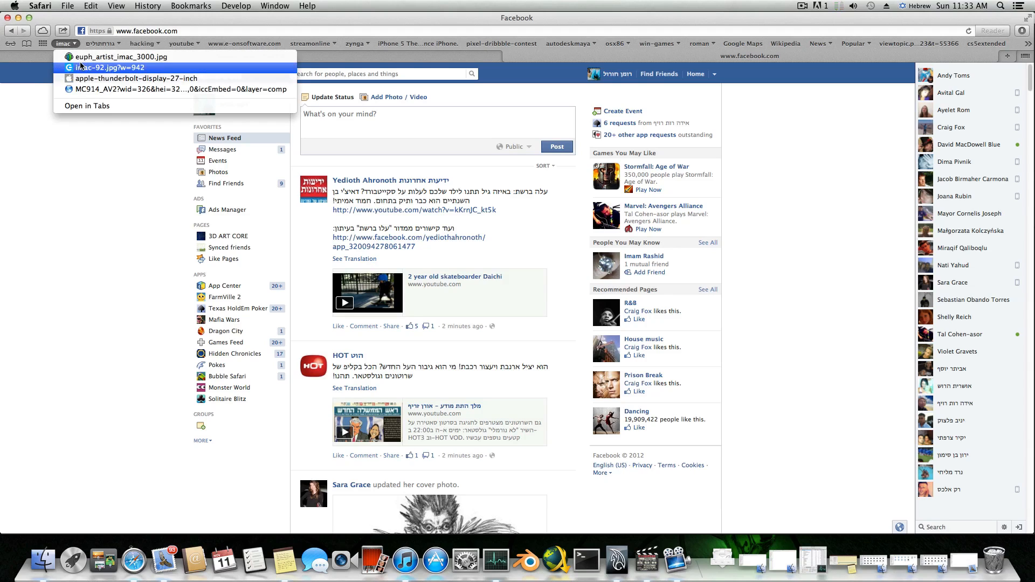
click(84, 89)
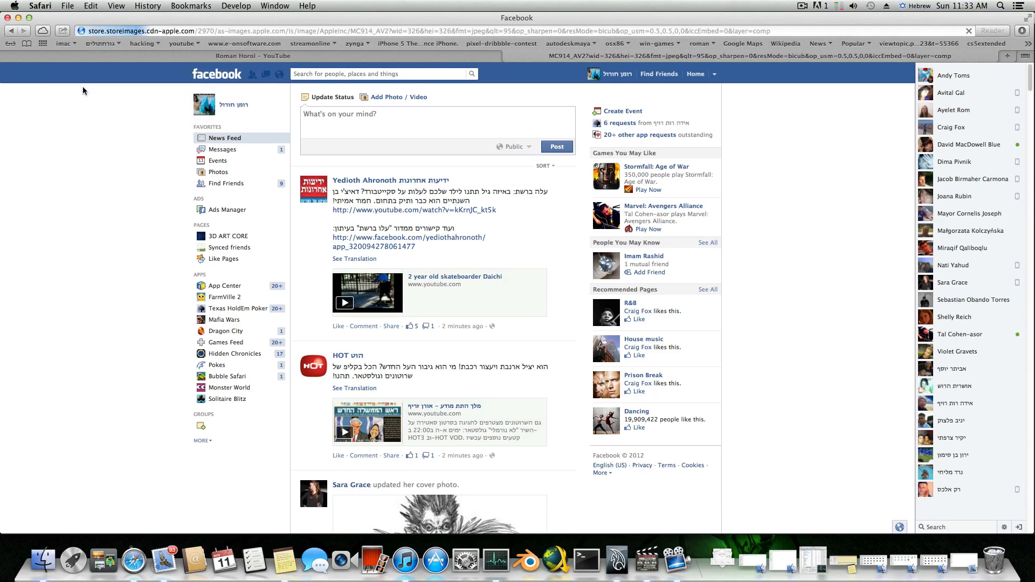
click(64, 43)
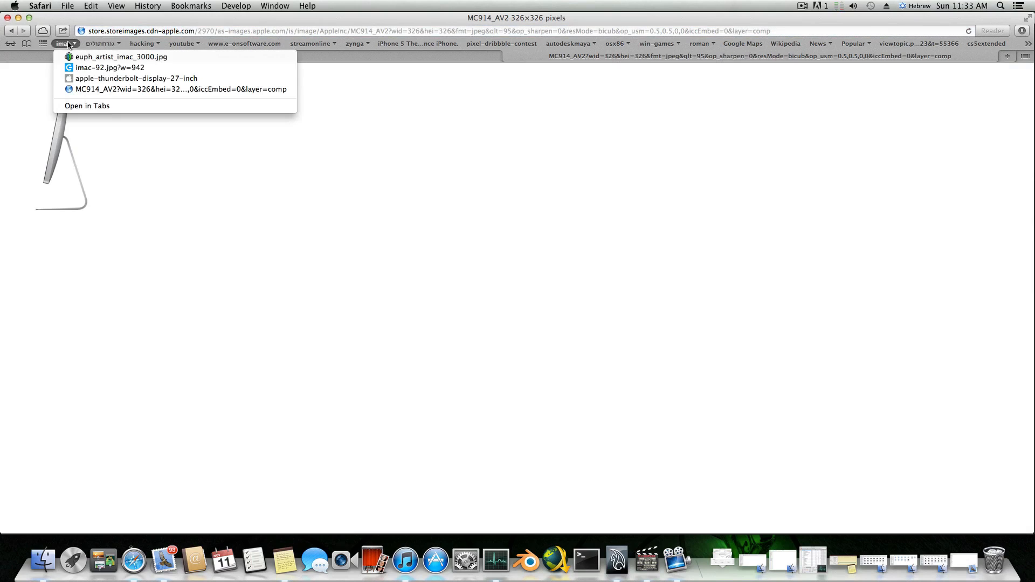
click(73, 81)
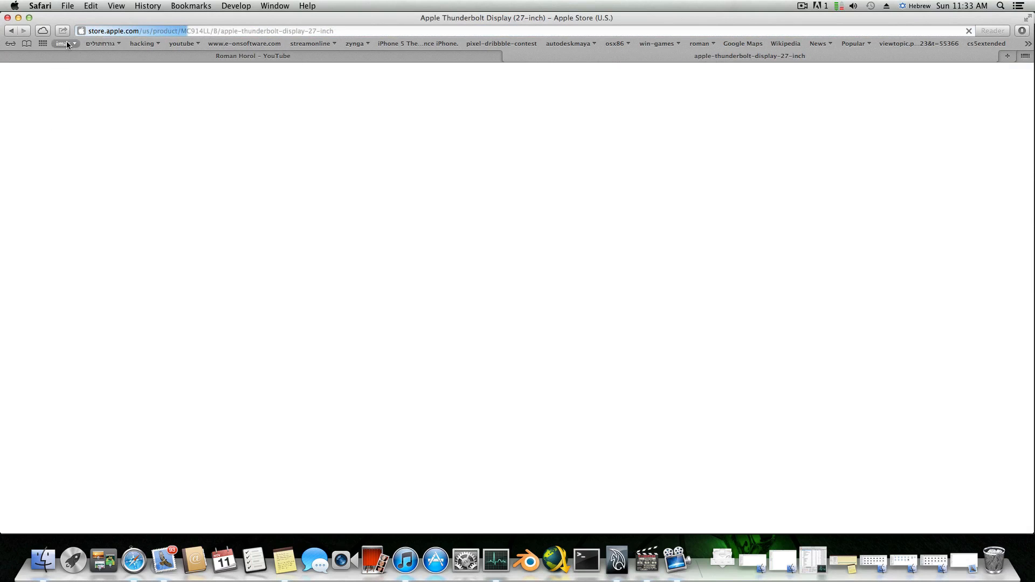
click(67, 44)
click(69, 66)
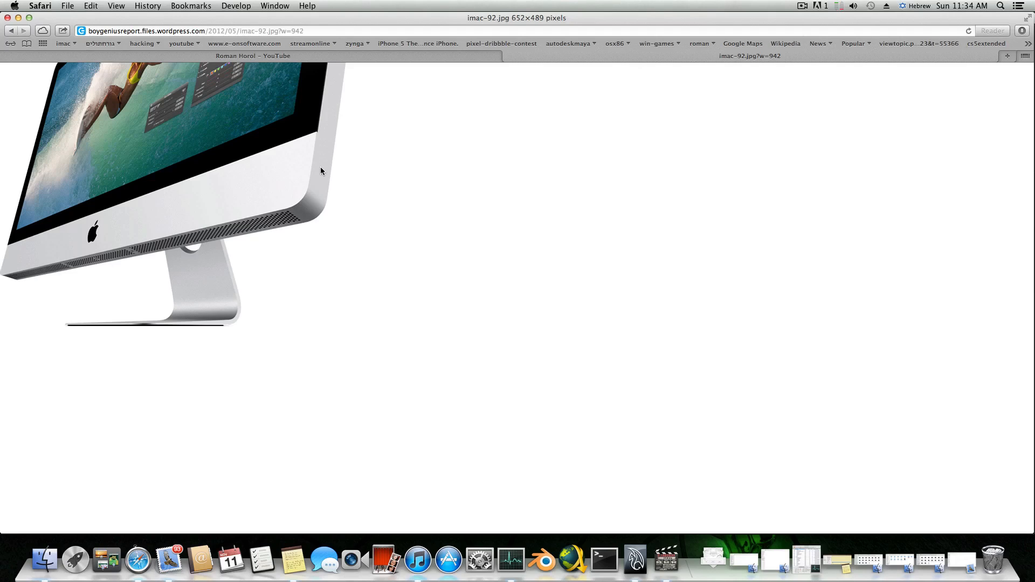
click(18, 18)
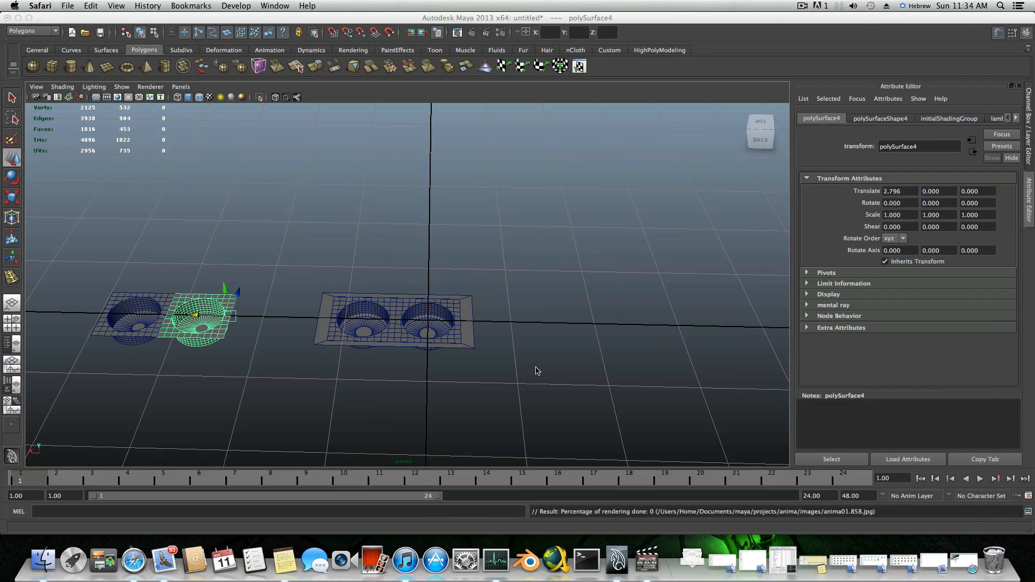
- Examine the framed two-recess panel from several angles and select its perforated inner mesh
alt+drag(527, 355, 552, 347)
alt+middle_drag(412, 346, 487, 347)
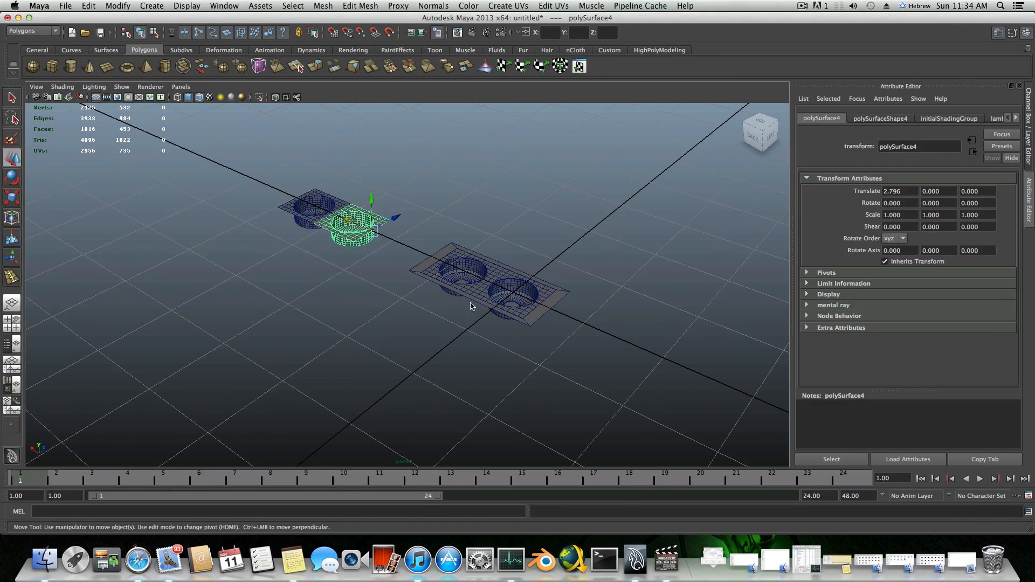
alt+right_drag(470, 306, 561, 352)
alt+drag(561, 352, 545, 428)
alt+right_drag(593, 375, 420, 415)
alt+drag(415, 432, 389, 369)
click(392, 368)
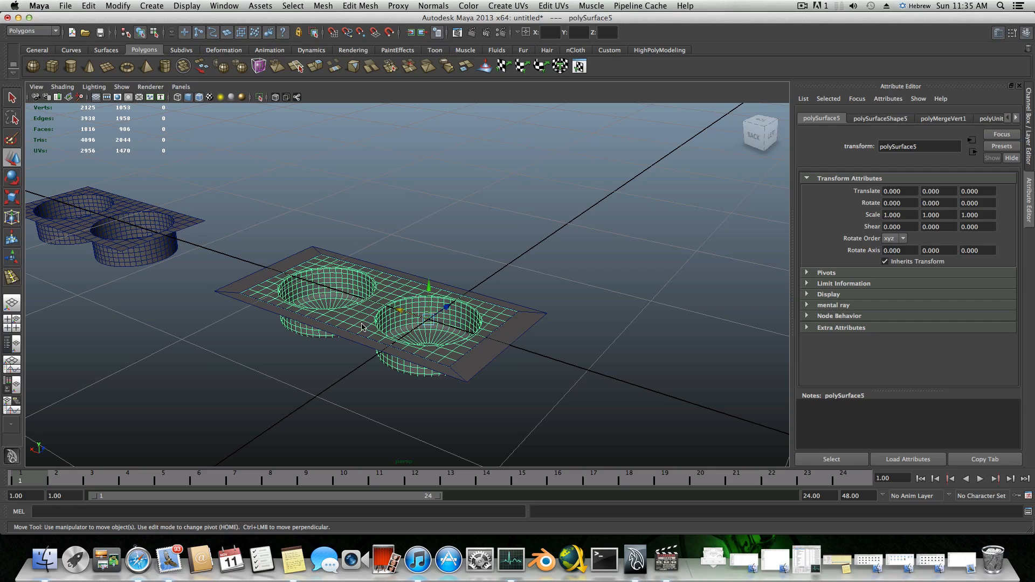
scroll(362, 327, down, 3)
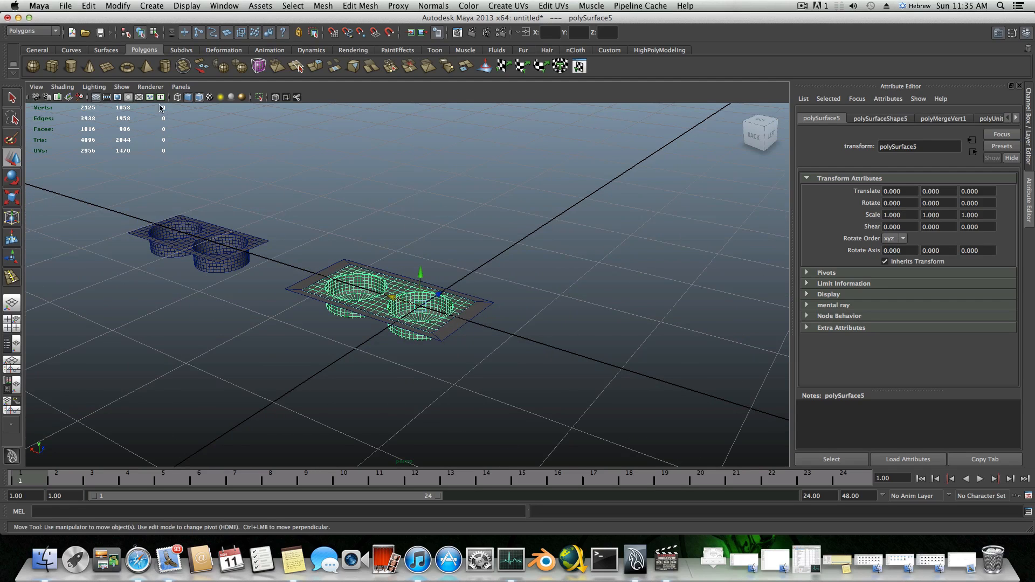
- Open the scene imacdisplay.mb from the anima project without saving the current untitled scene
click(67, 7)
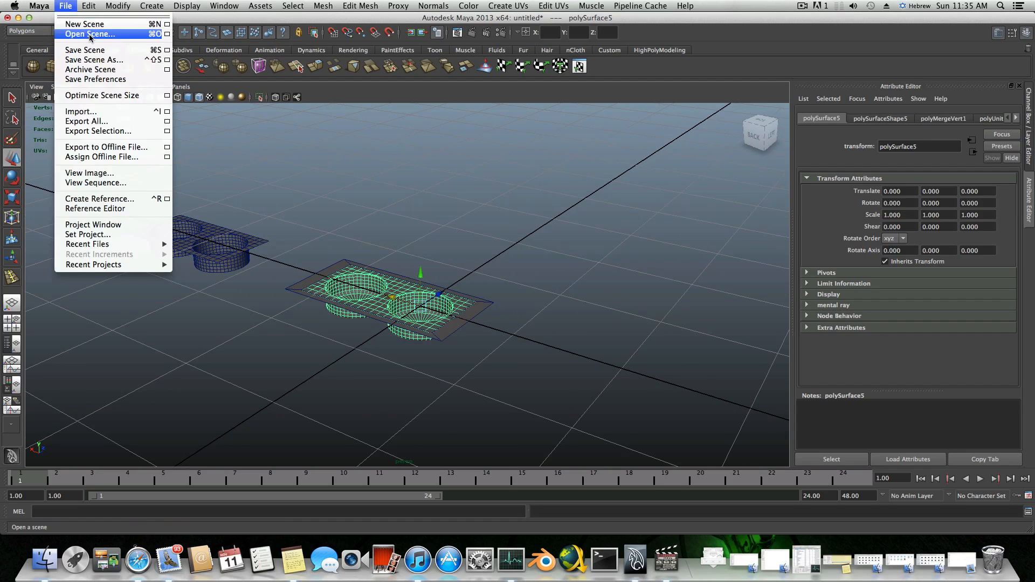
click(93, 37)
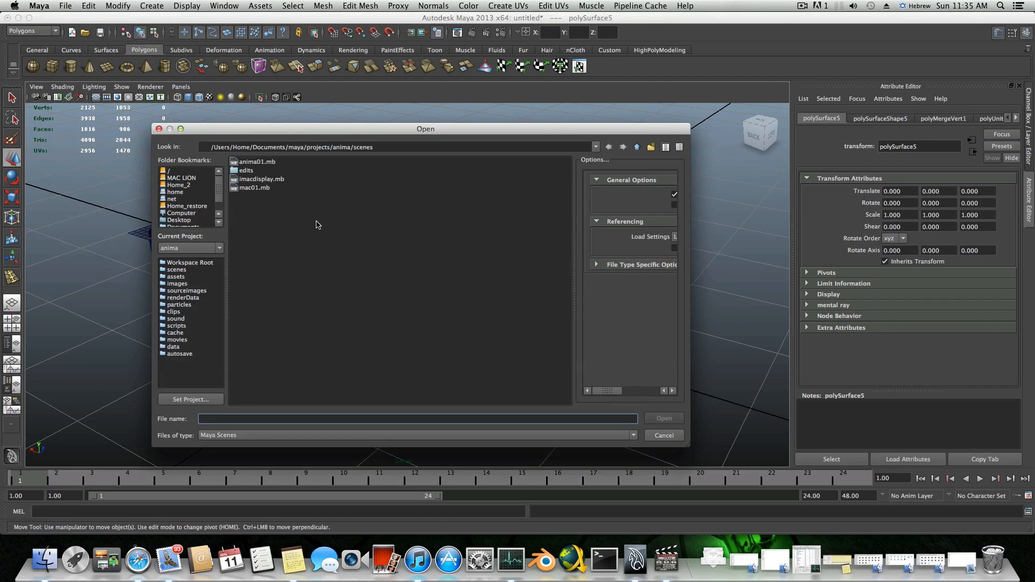
click(250, 162)
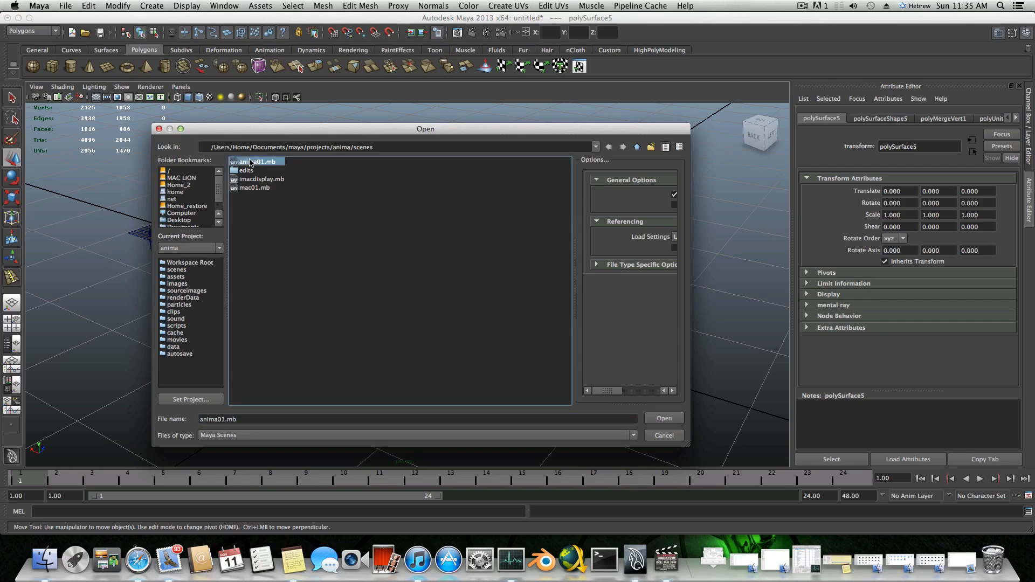
click(255, 180)
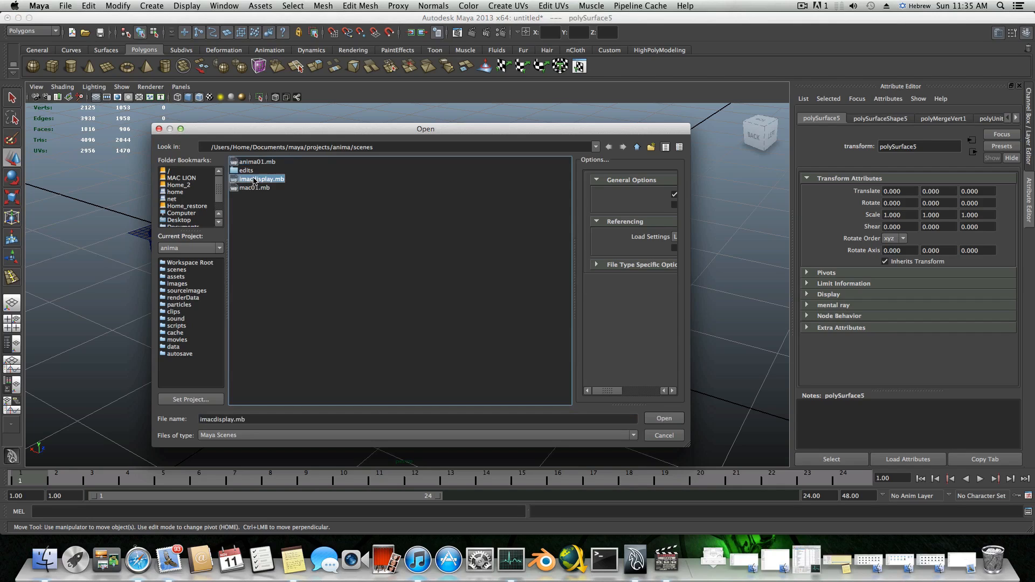
click(678, 420)
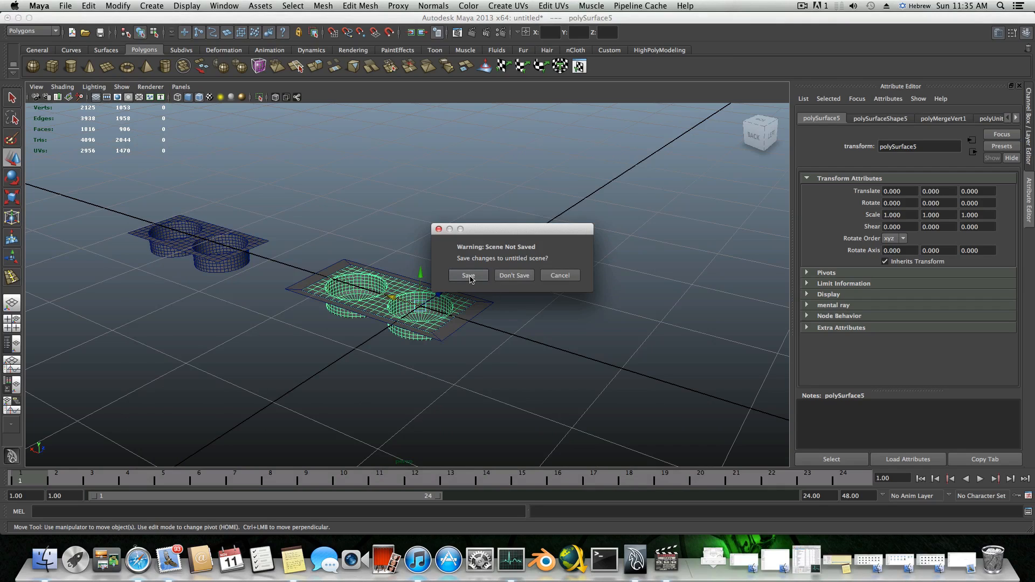
click(509, 277)
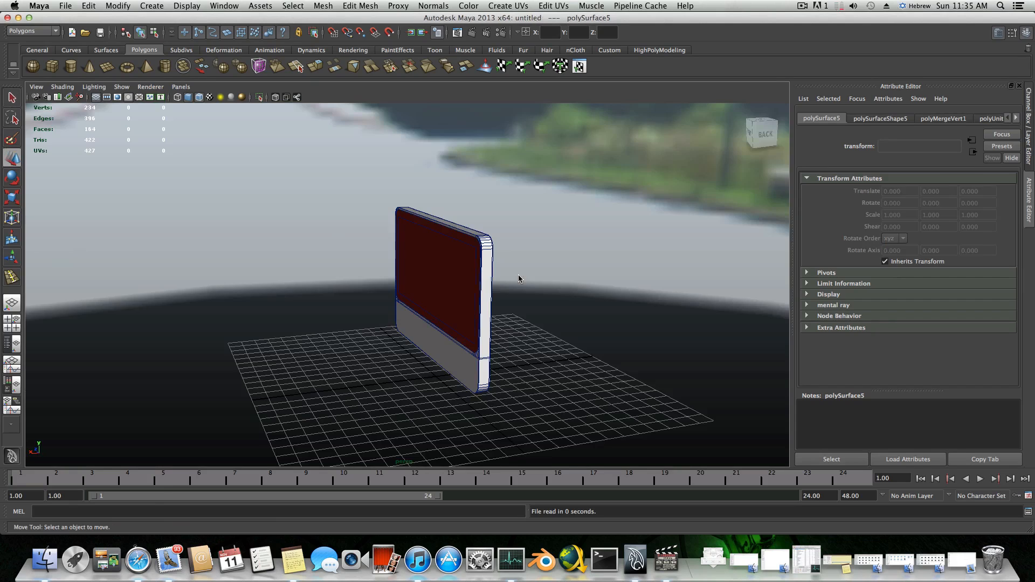
- Select the iMac display body, frame it in the view and turn on its smooth mesh preview with textured shading
key(6)
scroll(472, 326, up, 3)
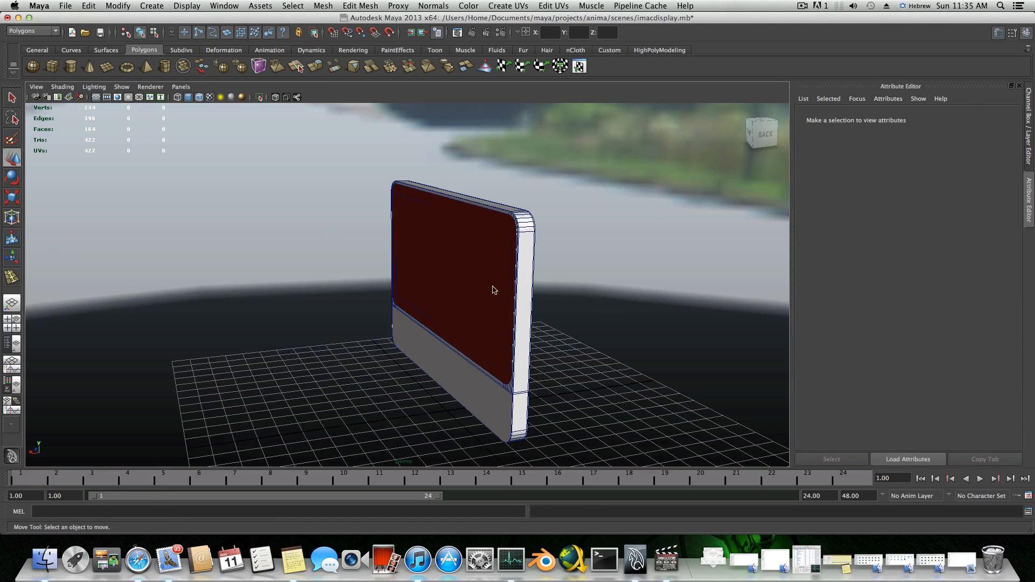
alt+drag(484, 306, 559, 326)
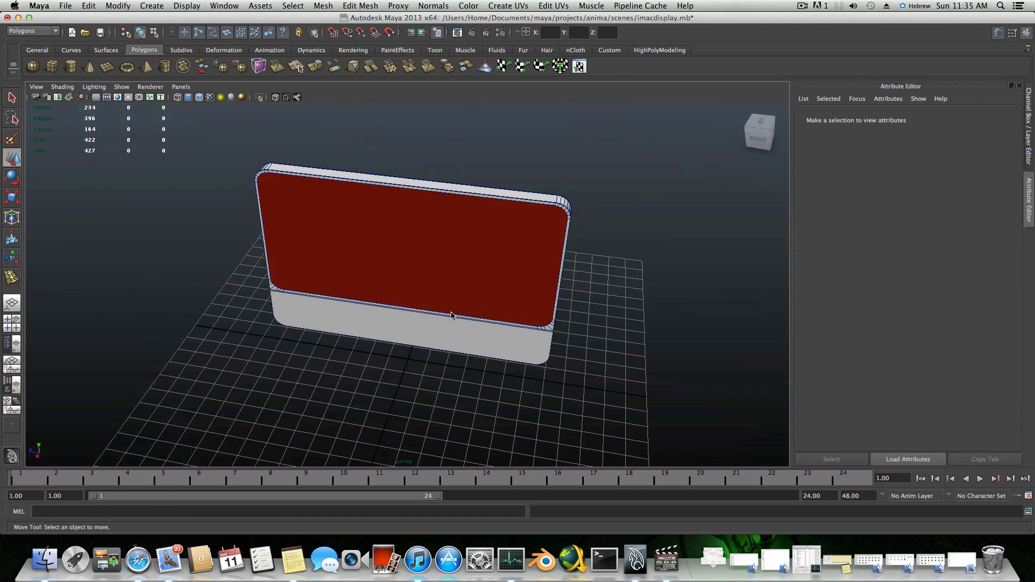
alt+right_drag(452, 316, 601, 324)
alt+drag(600, 324, 399, 294)
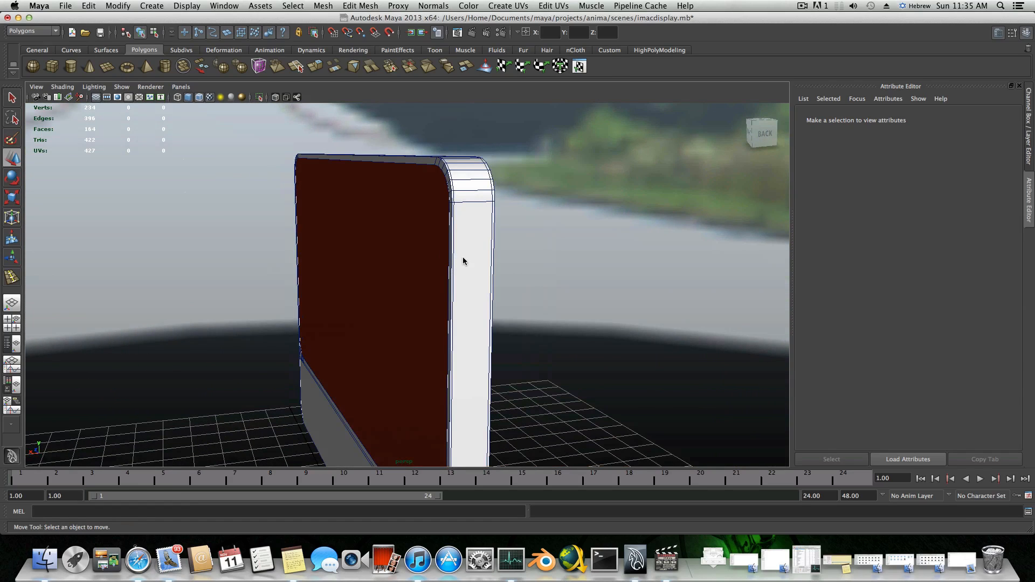
click(485, 235)
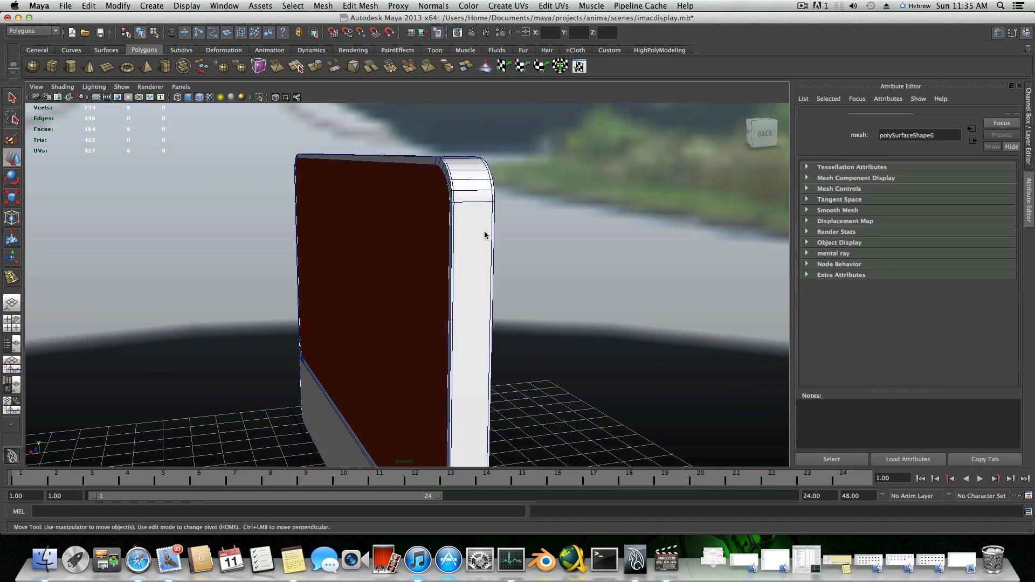
click(427, 285)
key(f)
key(3)
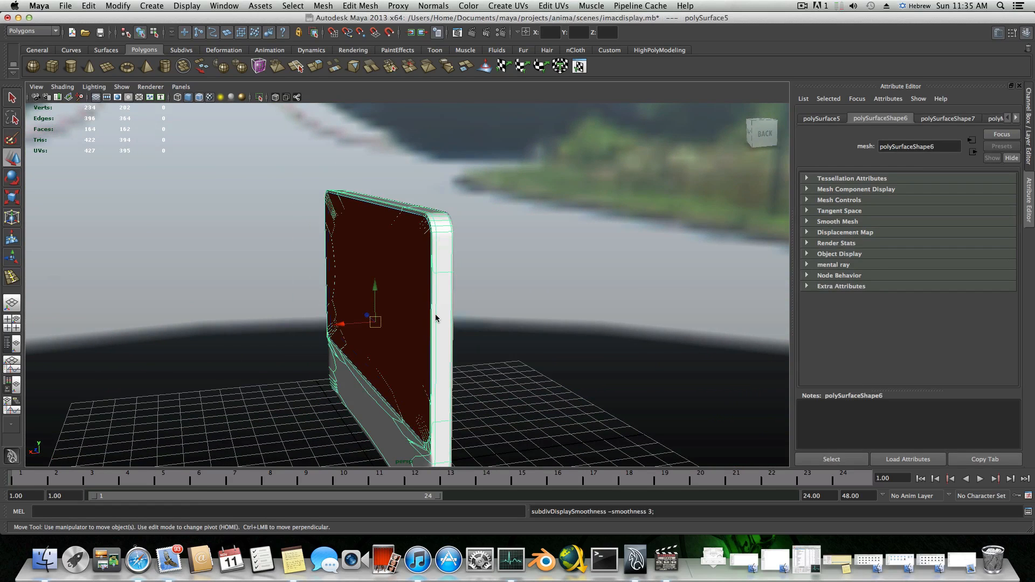
- Examine the smoothed display's side edge and the lower corners around the red screen area
alt+drag(431, 324, 529, 309)
alt+right_drag(477, 319, 562, 333)
alt+drag(562, 332, 391, 325)
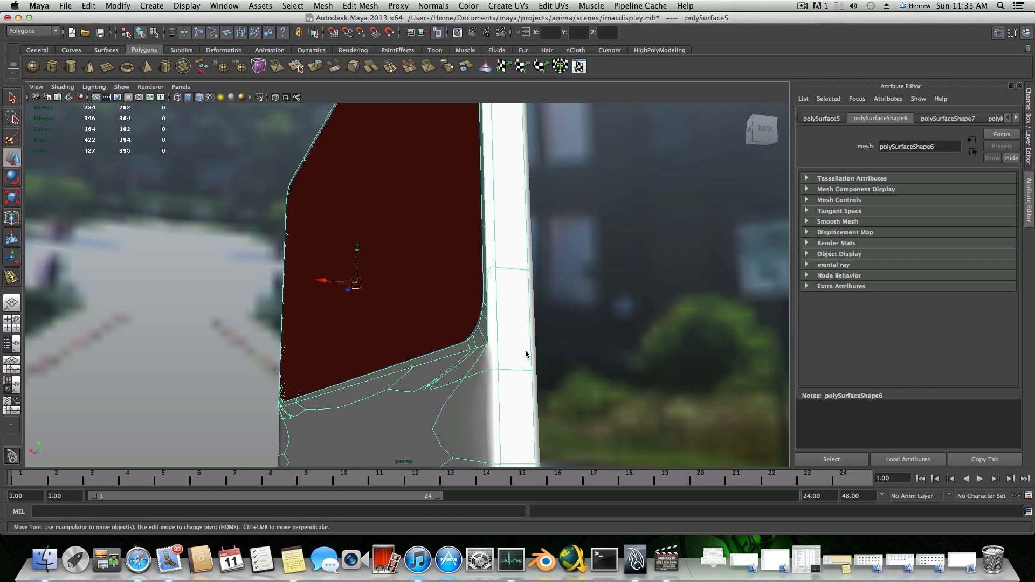
mouse_move(526, 354)
alt+mouse_down()
mouse_move(477, 354)
mouse_move(522, 358)
alt+mouse_up()
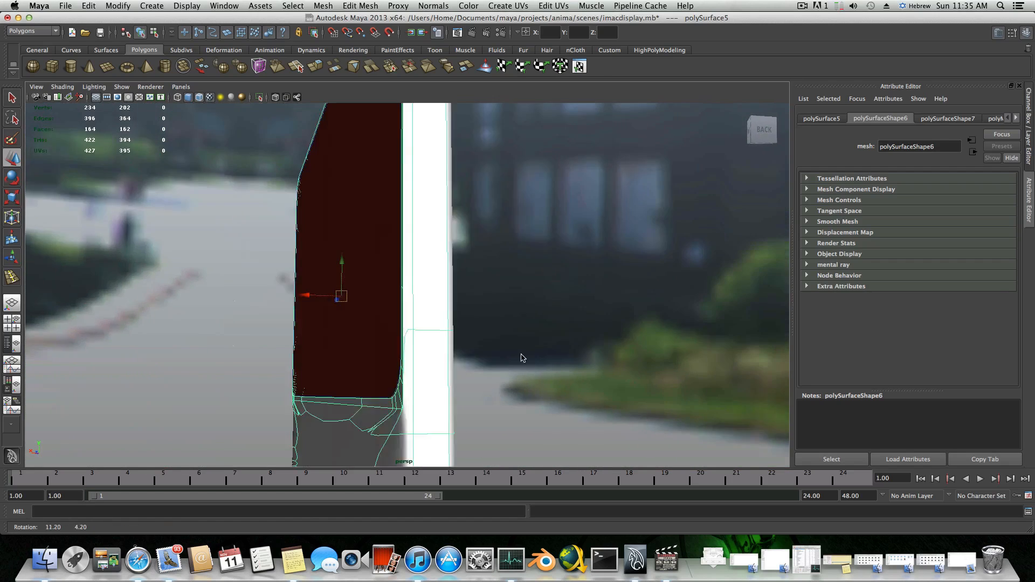
scroll(522, 358, up, 5)
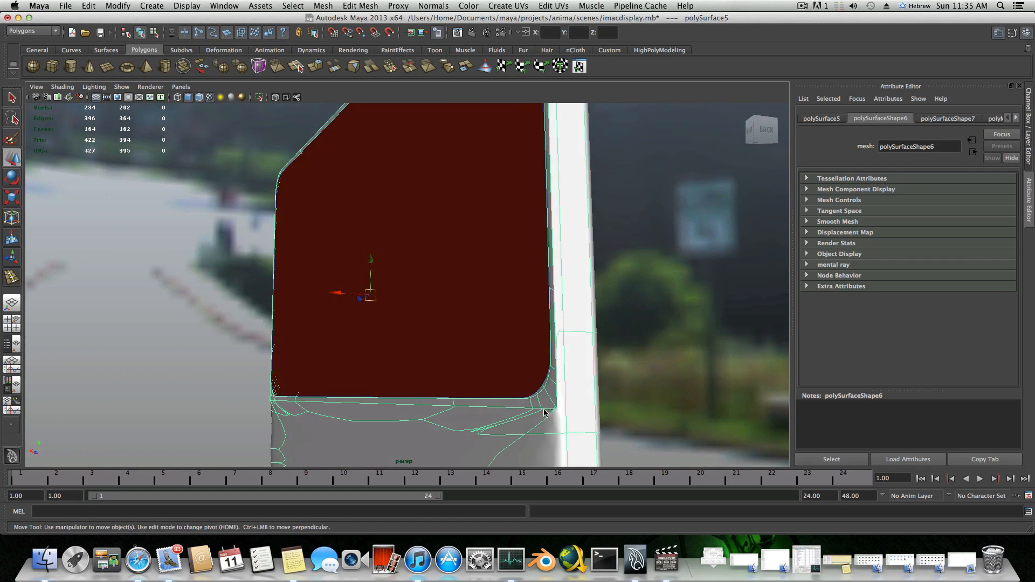
alt+drag(454, 407, 577, 408)
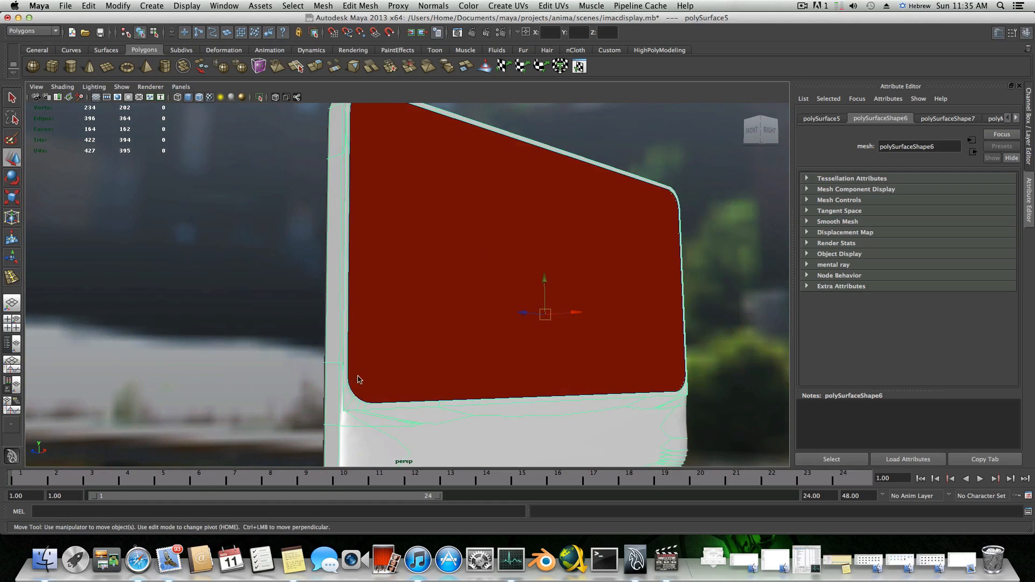
- Examine the display's lower bezel, side edges and rounded corners around the red screen from opposite sides
alt+drag(378, 402, 418, 413)
alt+middle_drag(419, 413, 279, 344)
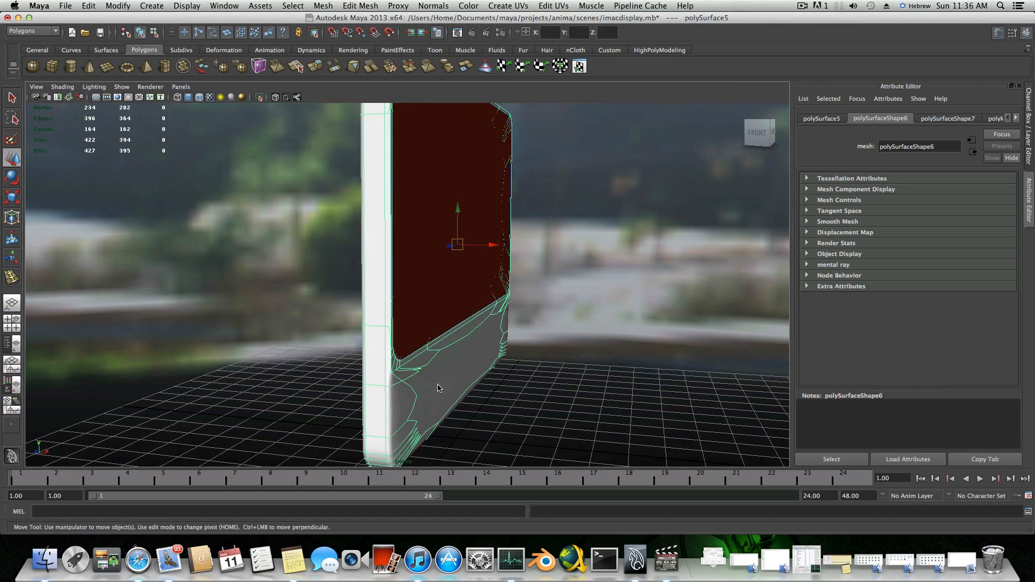
alt+drag(438, 384, 317, 383)
alt+middle_drag(534, 388, 445, 404)
alt+drag(488, 400, 500, 376)
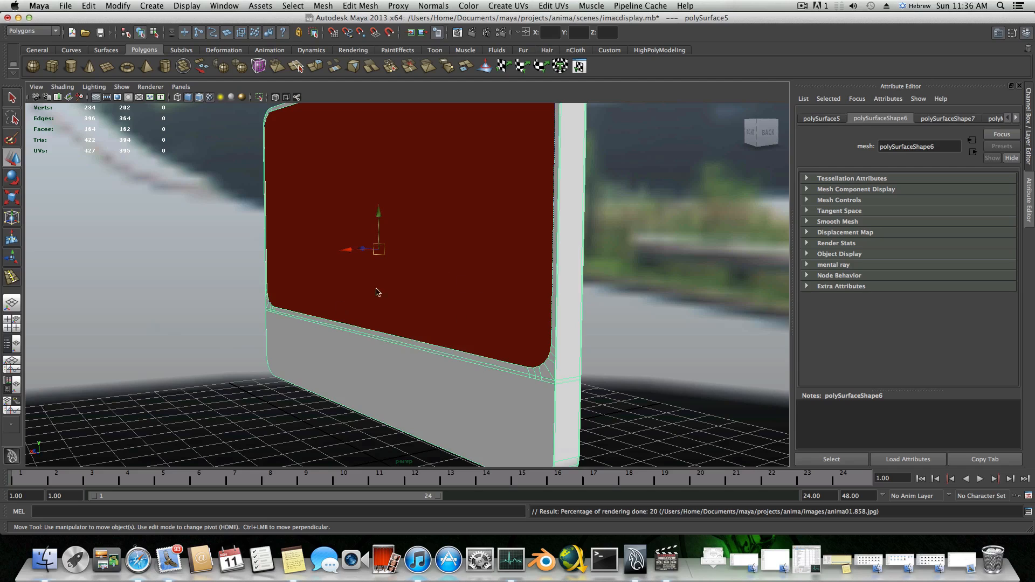
alt+drag(505, 274, 503, 289)
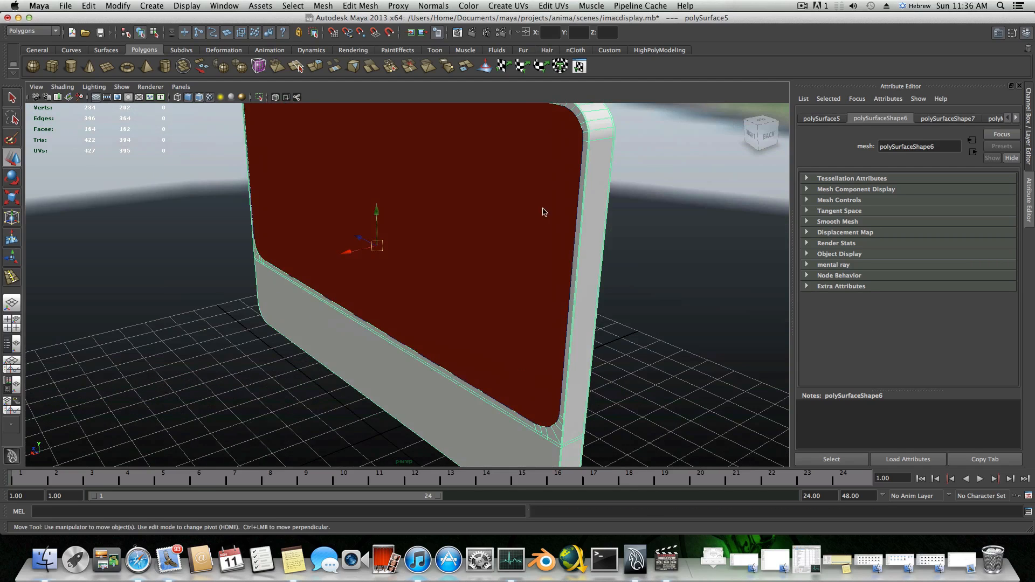
alt+drag(543, 213, 461, 179)
alt+right_drag(432, 254, 395, 266)
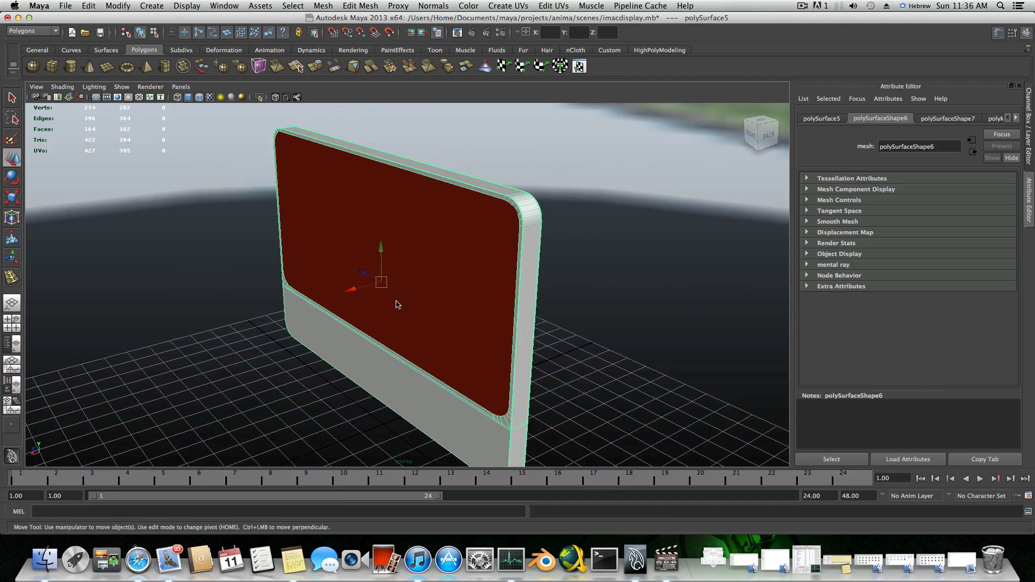
- Inspect the display's underside and rounded bottom corner, and view the whole model from a distance
alt+drag(397, 303, 596, 289)
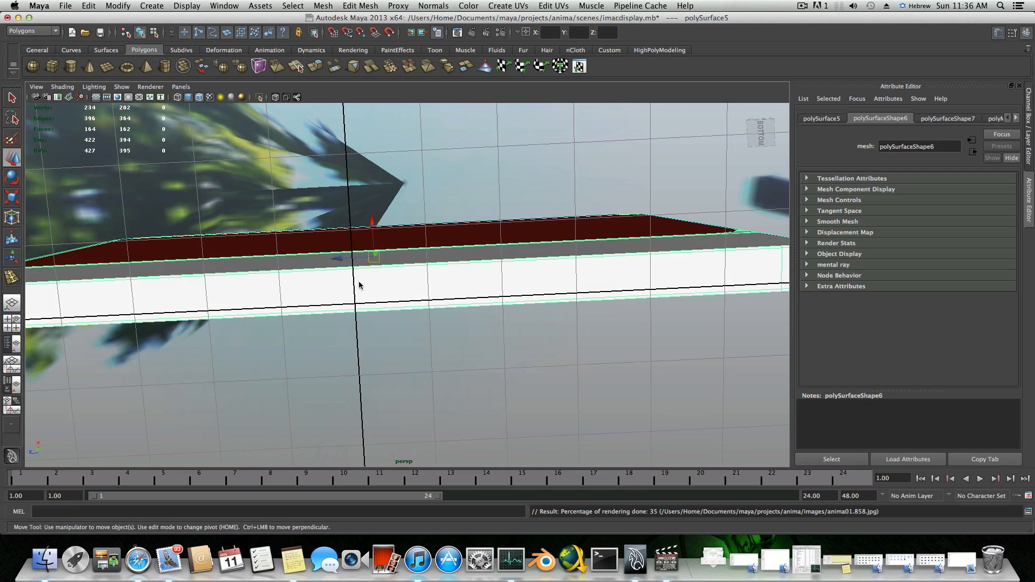
alt+drag(581, 283, 515, 273)
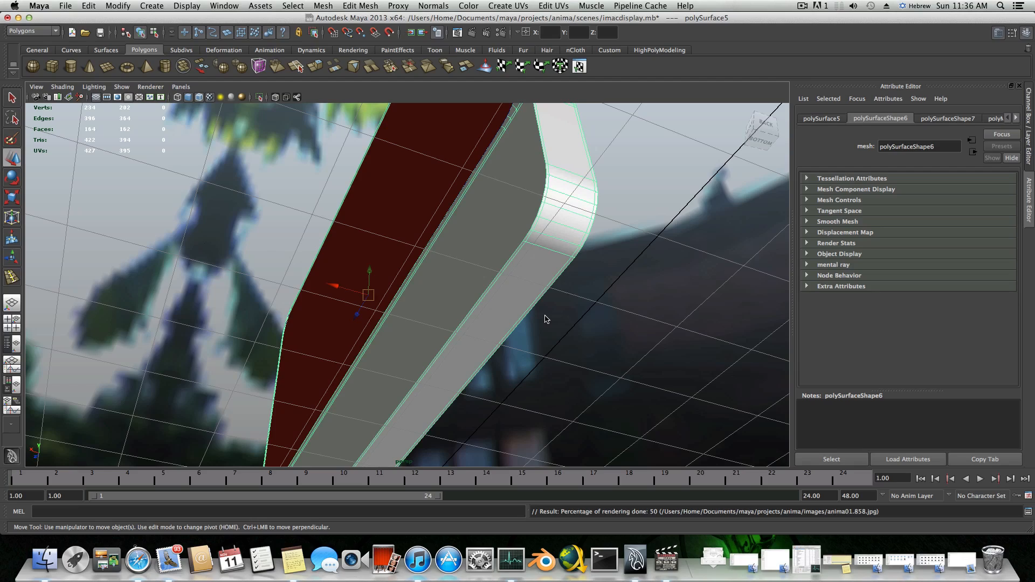
scroll(545, 316, down, 3)
scroll(544, 315, up, 6)
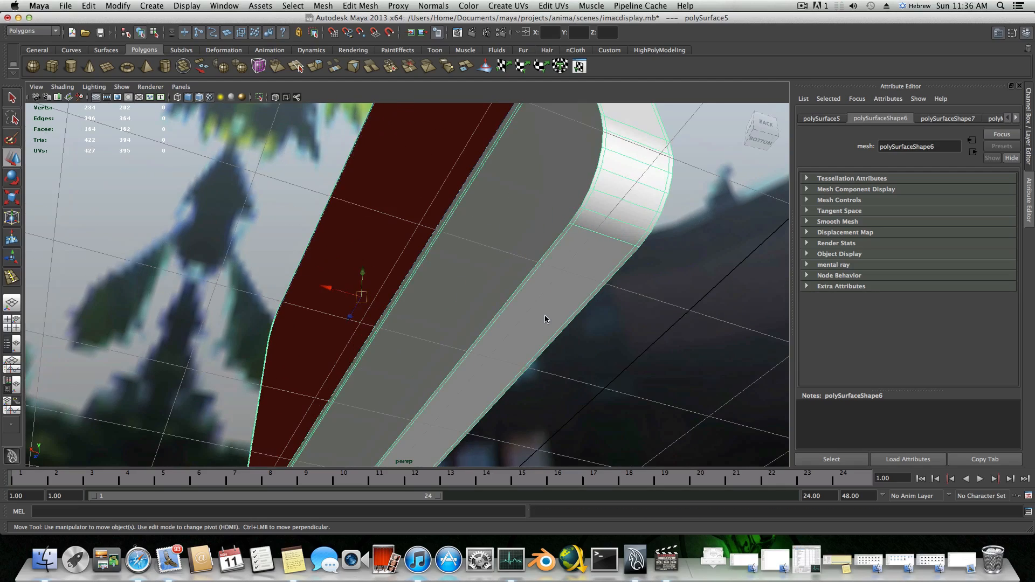
alt+drag(545, 316, 563, 334)
scroll(617, 326, down, 10)
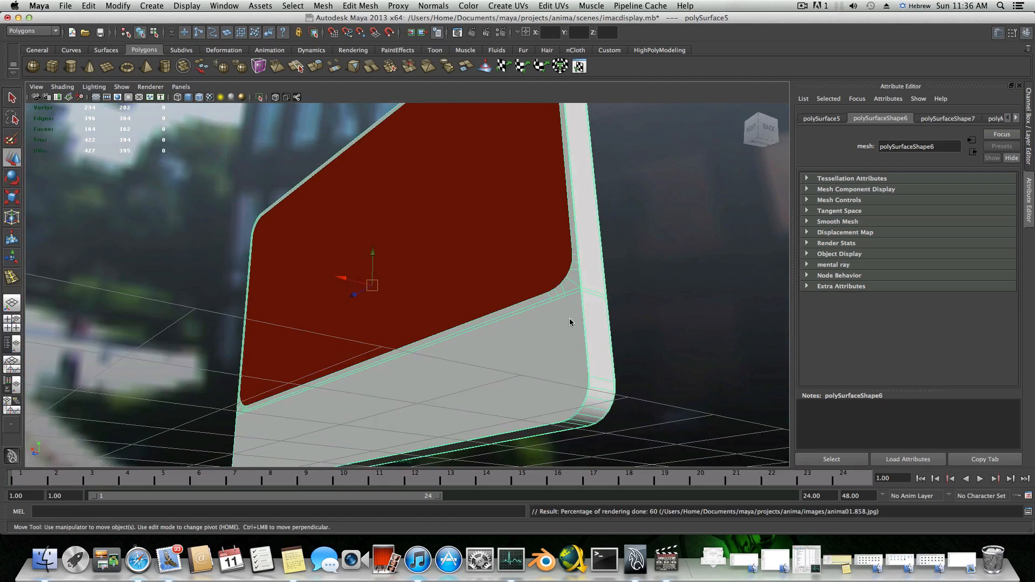
alt+drag(449, 326, 476, 302)
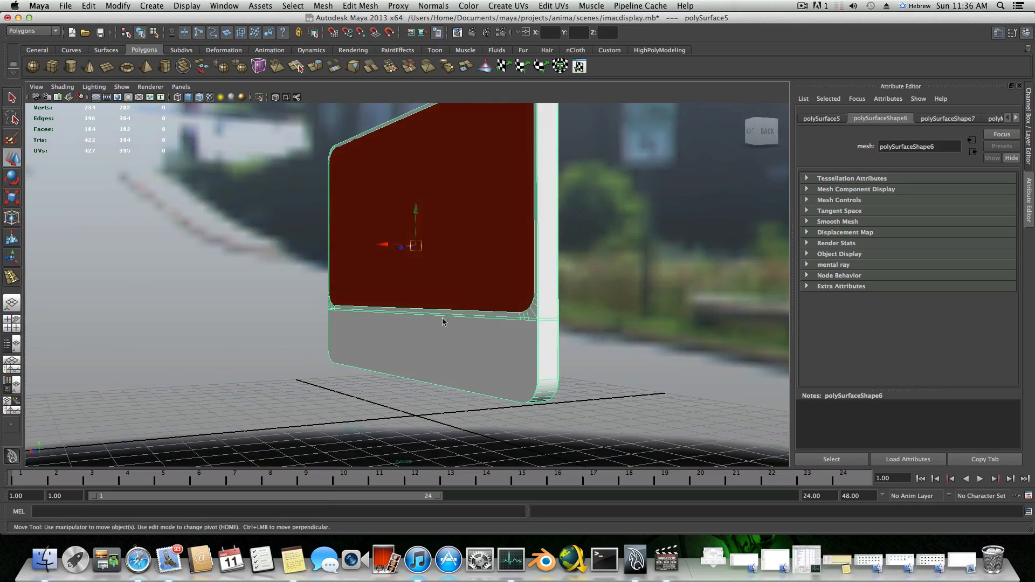
scroll(422, 328, down, 5)
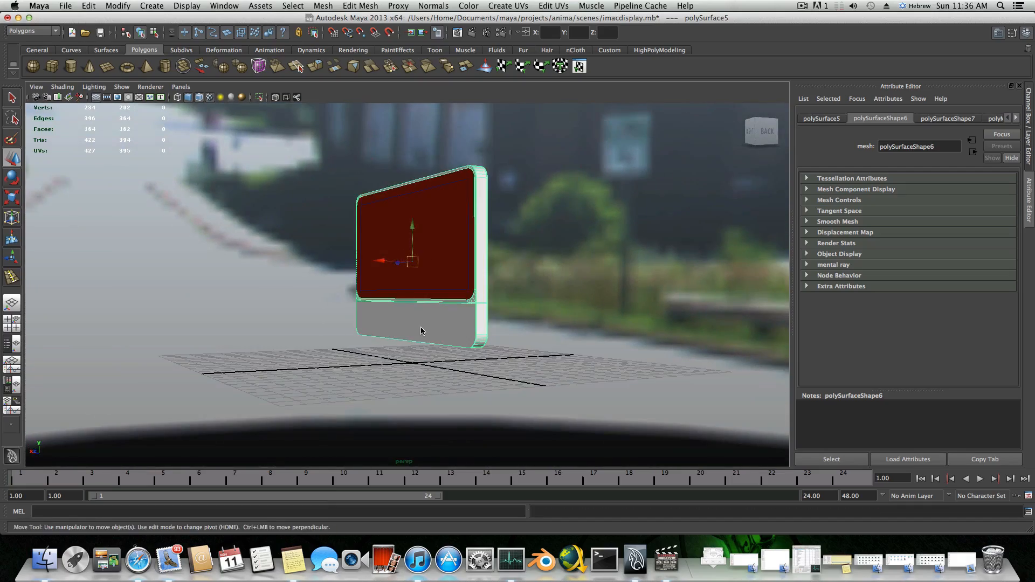
alt+drag(422, 329, 474, 342)
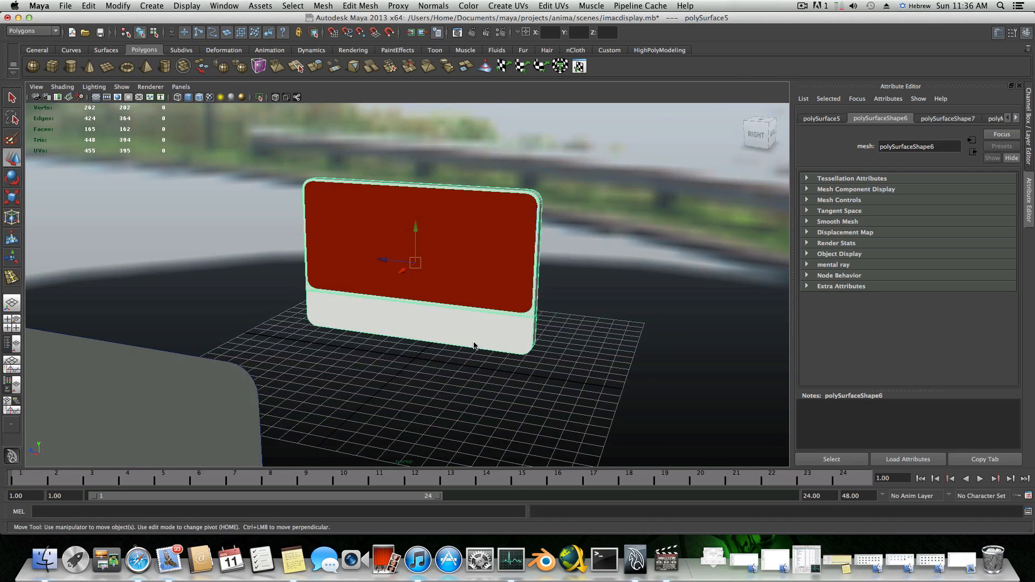
alt+drag(474, 342, 428, 339)
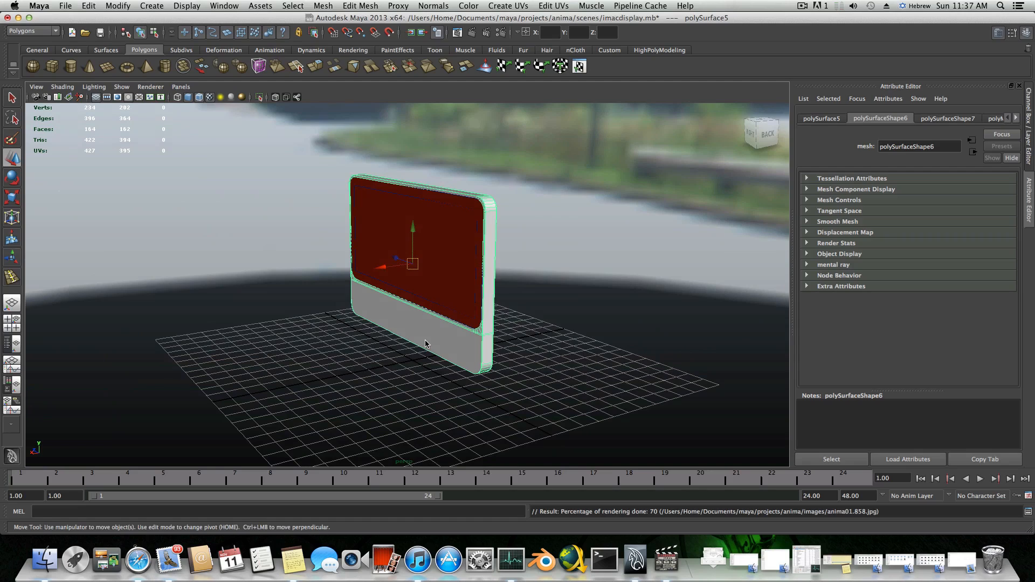
- Switch the keyboard input source to U.S. and delete all the display meshes from the scene
drag(325, 171, 513, 396)
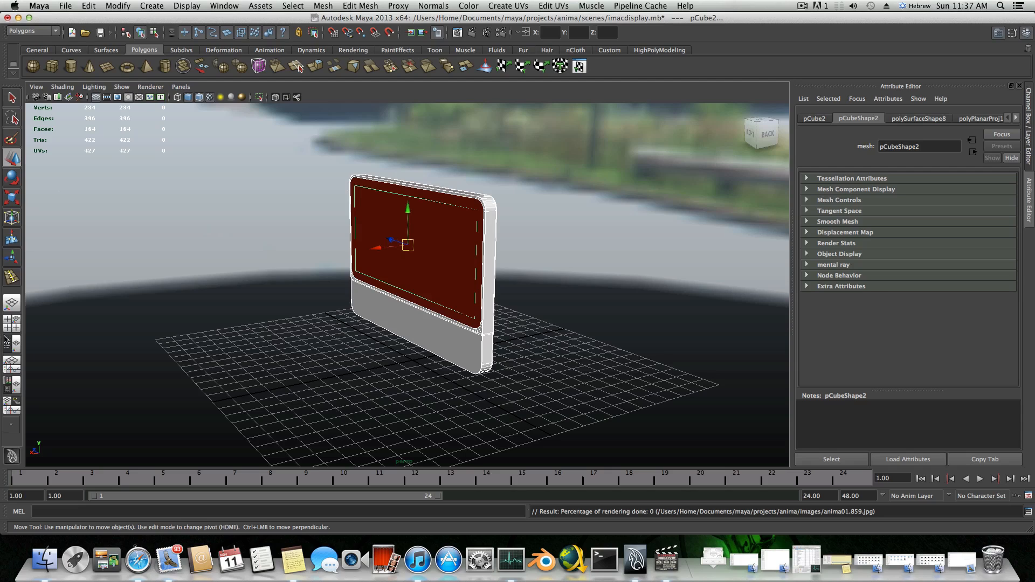
click(931, 6)
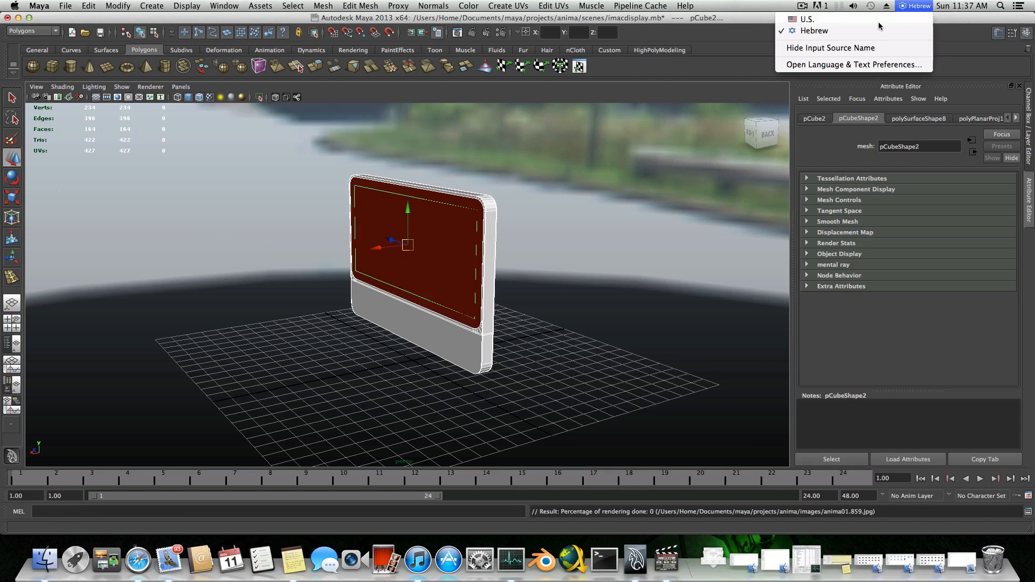
click(841, 19)
key(Delete)
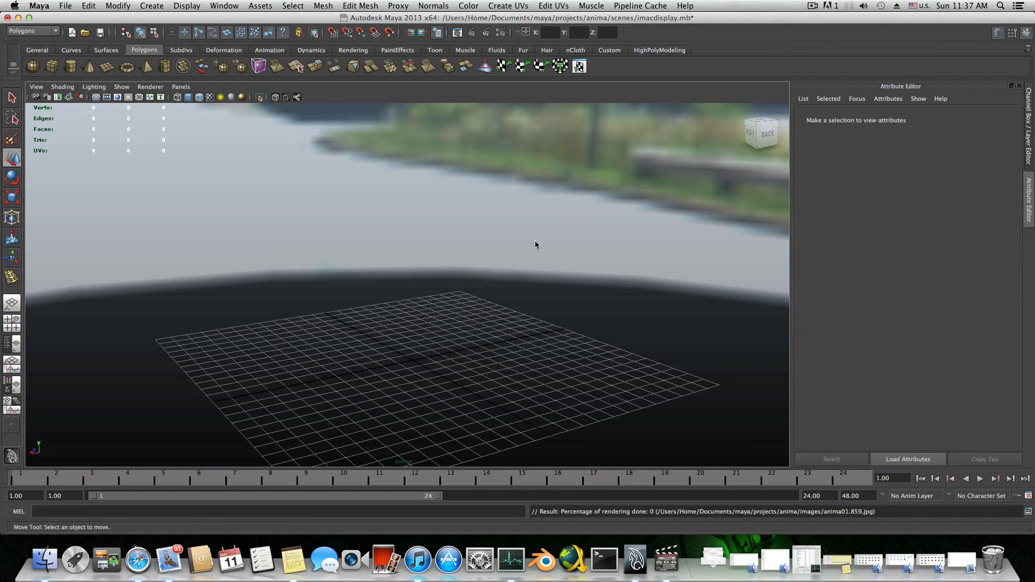
- Create a polygon plane at the grid's centre and show its width, height and subdivision settings
alt+drag(438, 298, 383, 347)
alt+middle_drag(384, 346, 432, 298)
alt+right_drag(432, 298, 654, 316)
alt+drag(654, 316, 475, 250)
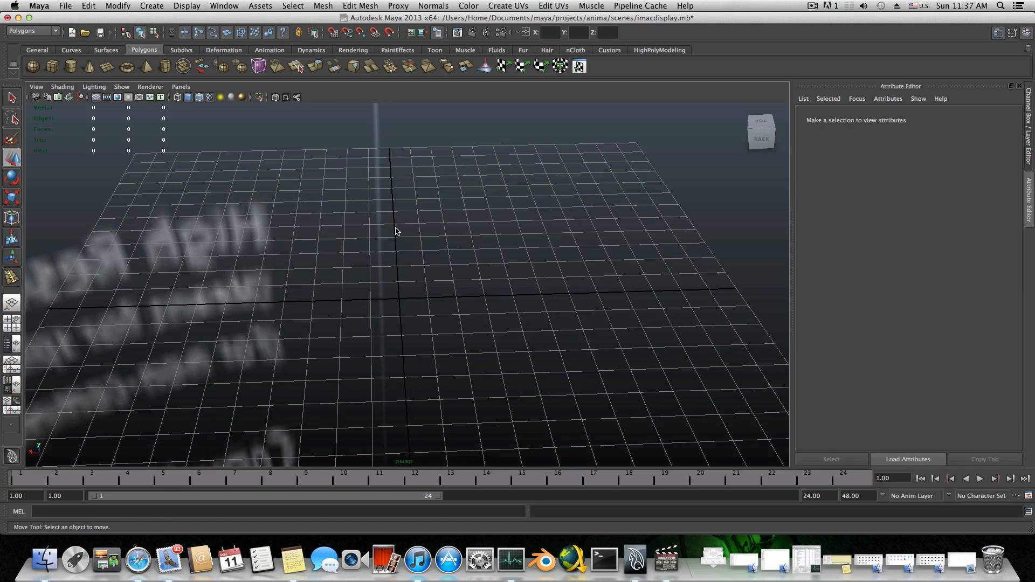
click(106, 71)
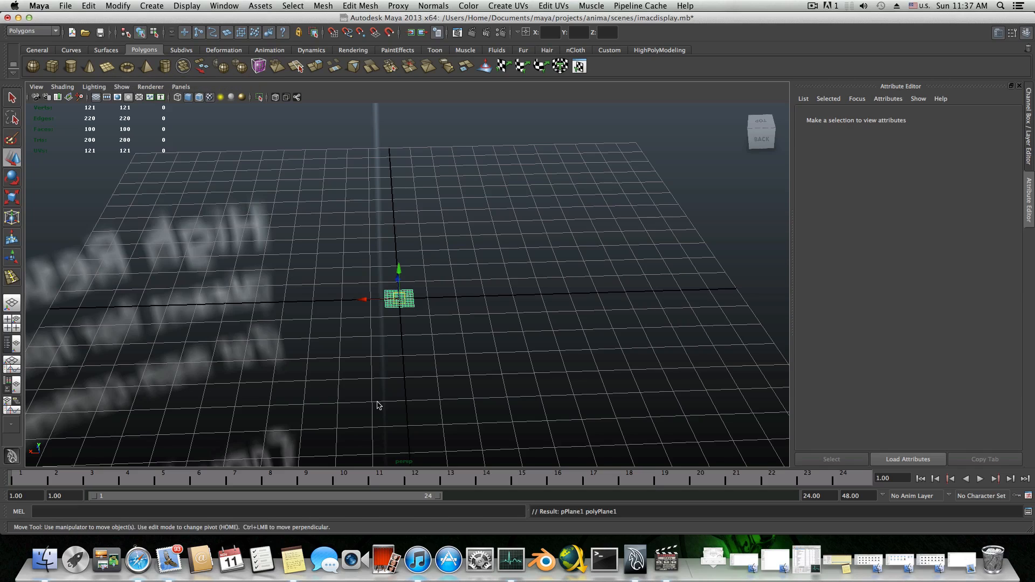
scroll(376, 393, up, 6)
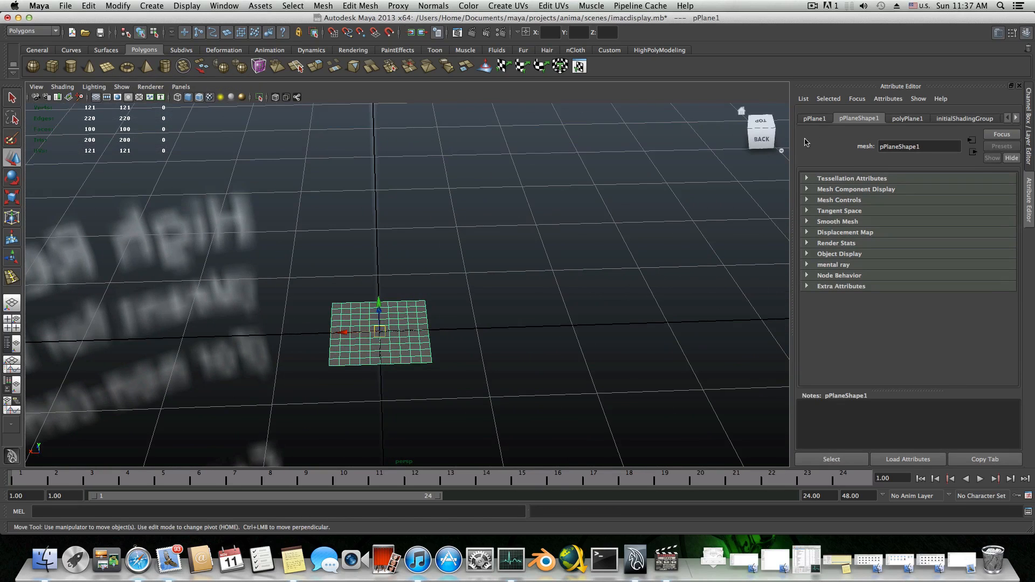
click(908, 119)
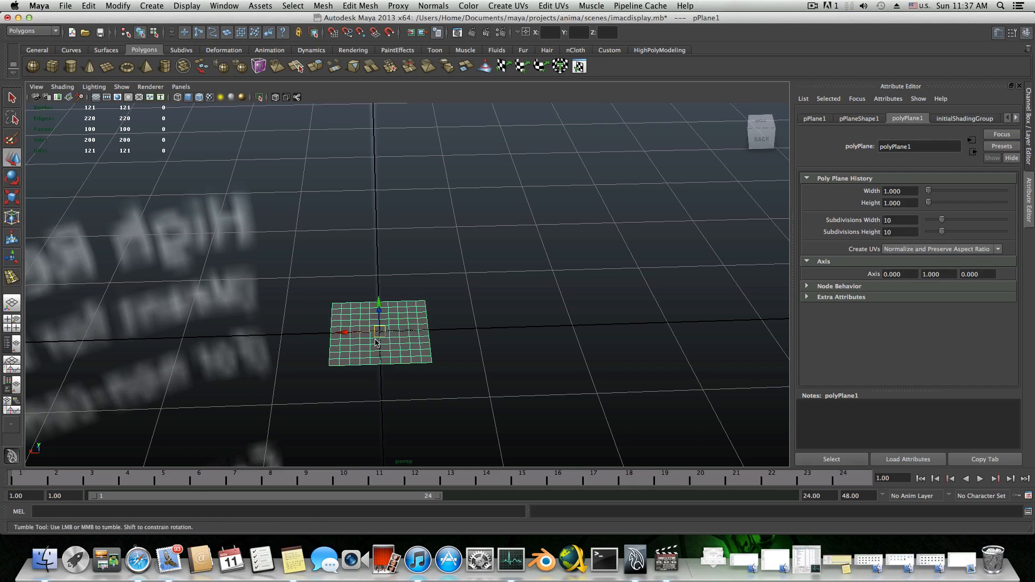
alt+drag(383, 332, 411, 169)
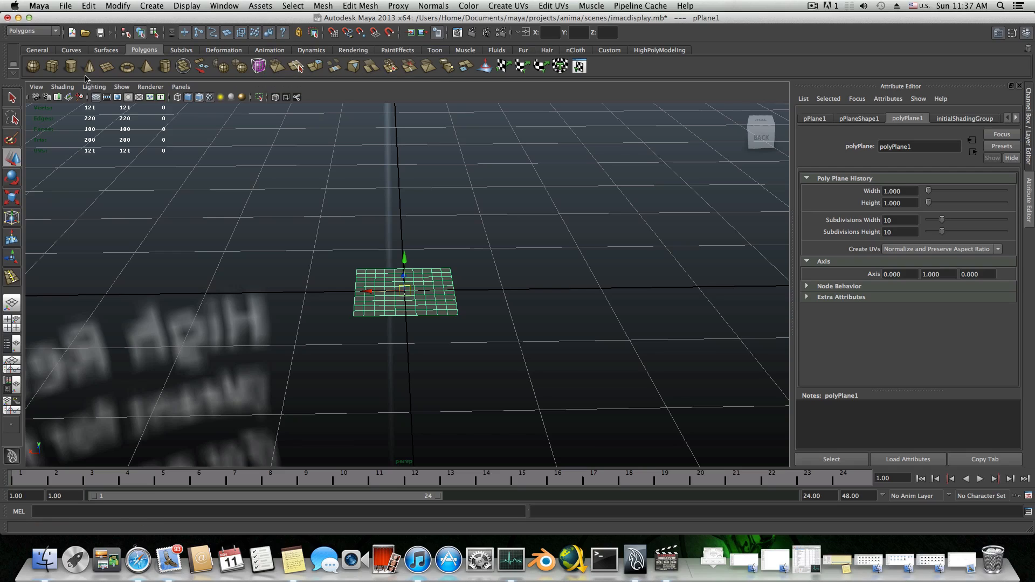
- Create a polygon cylinder through the plane's centre and scale it down uniformly to fit inside the plane
click(72, 66)
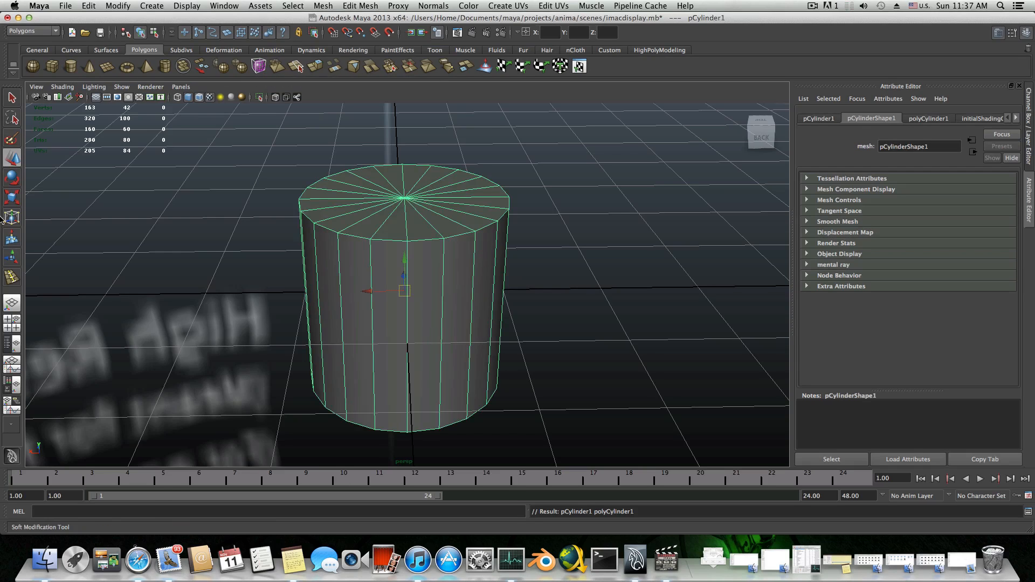
key(r)
drag(406, 295, 381, 377)
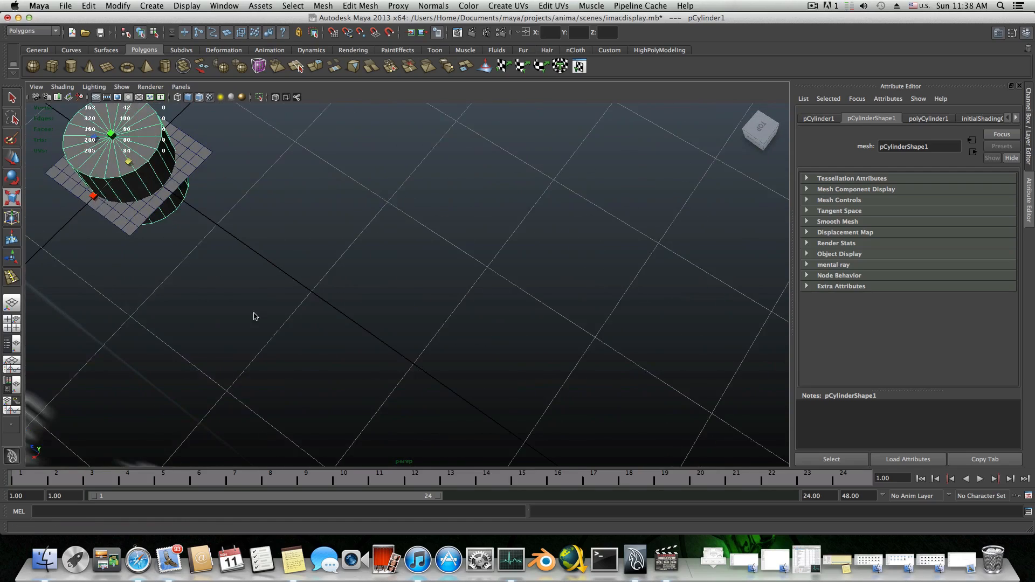
- Enlarge the cylinder slightly to a uniform scale of about 0.401, keeping it within the plane's edges
alt+middle_drag(254, 317, 478, 317)
alt+right_drag(478, 317, 541, 289)
alt+middle_drag(465, 307, 496, 368)
alt+drag(497, 369, 598, 338)
alt+right_drag(599, 337, 655, 332)
alt+middle_drag(655, 333, 592, 280)
click(604, 175)
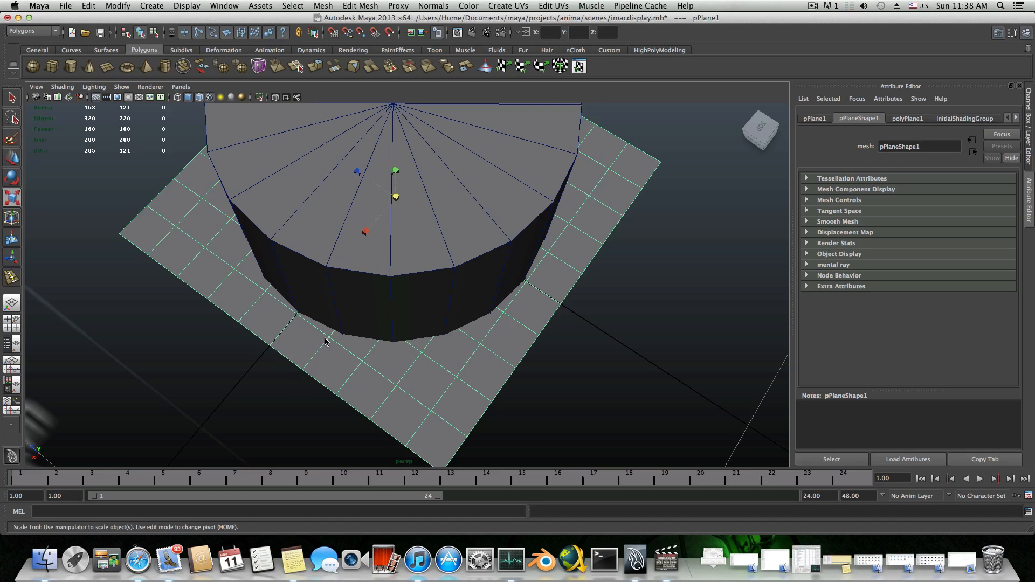
alt+drag(325, 341, 474, 327)
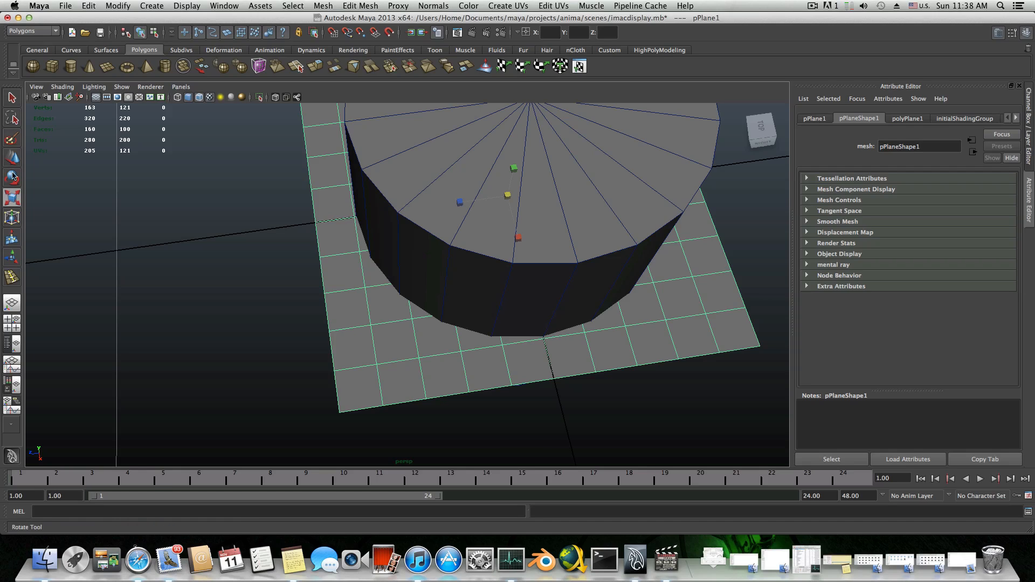
click(578, 212)
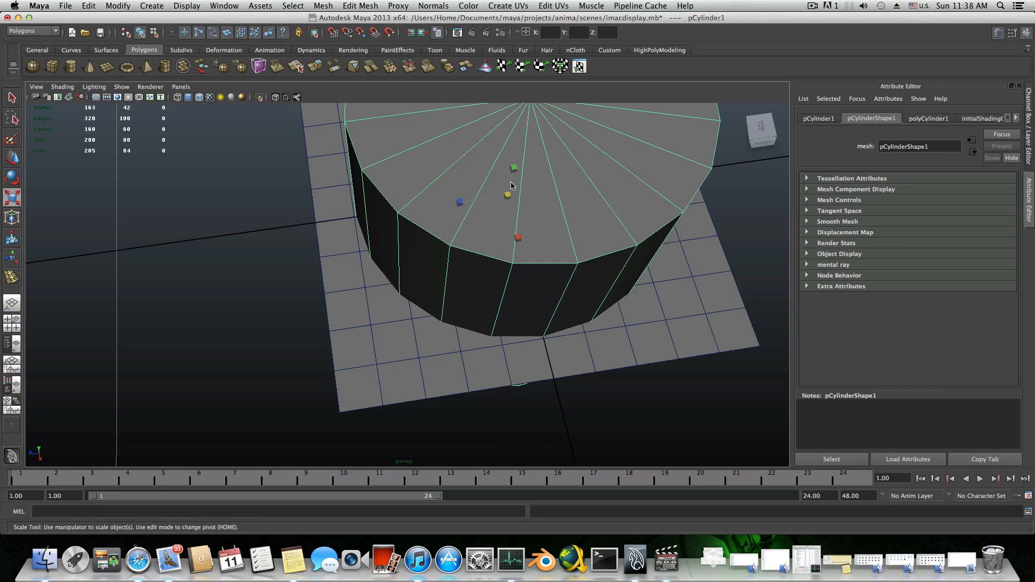
drag(507, 198, 511, 198)
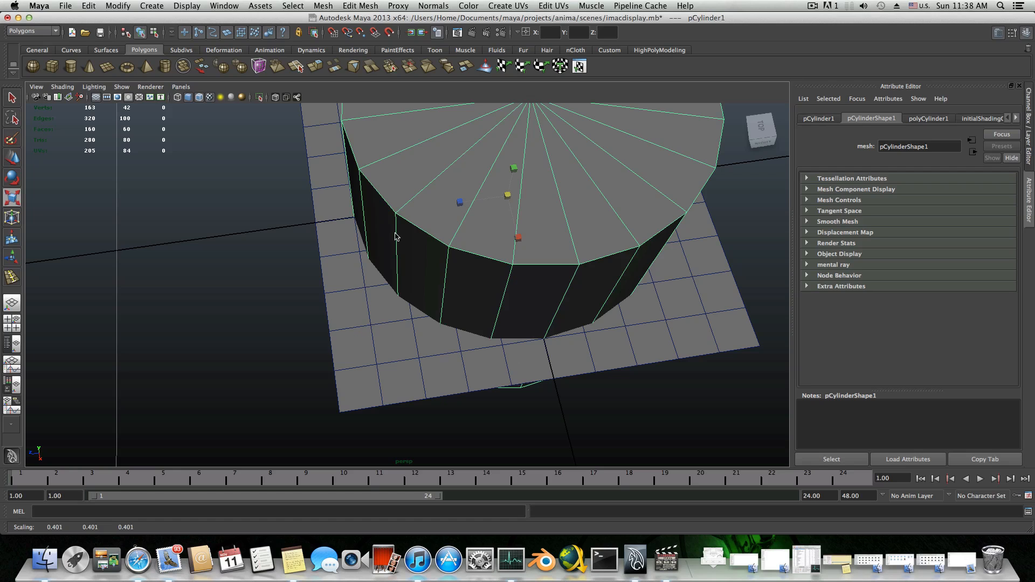
- Set the cylinder's axis subdivisions to 48
alt+drag(395, 236, 402, 284)
alt+middle_drag(402, 284, 365, 322)
alt+drag(365, 322, 361, 329)
alt+middle_drag(360, 329, 328, 288)
click(928, 119)
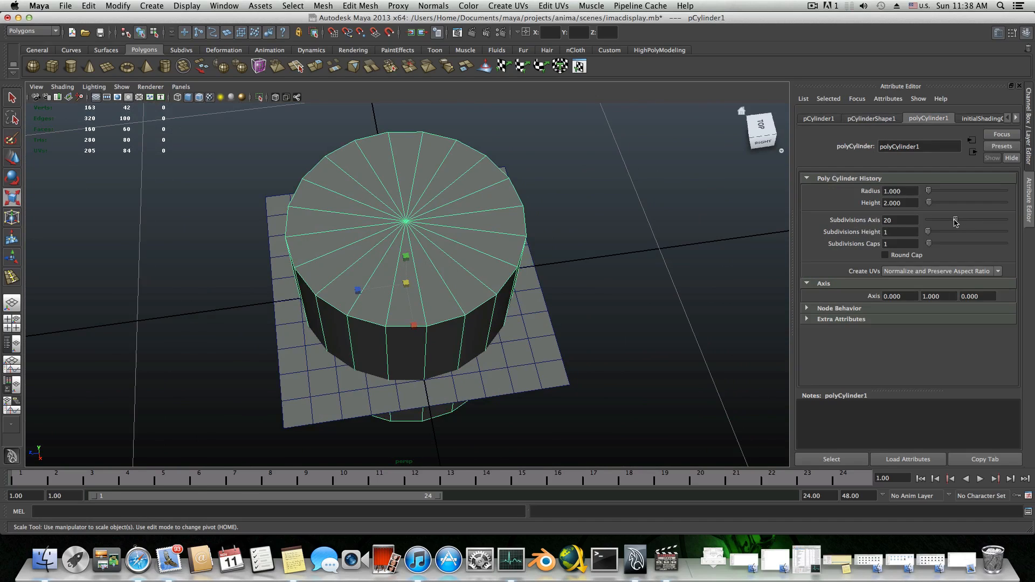
drag(956, 220, 986, 221)
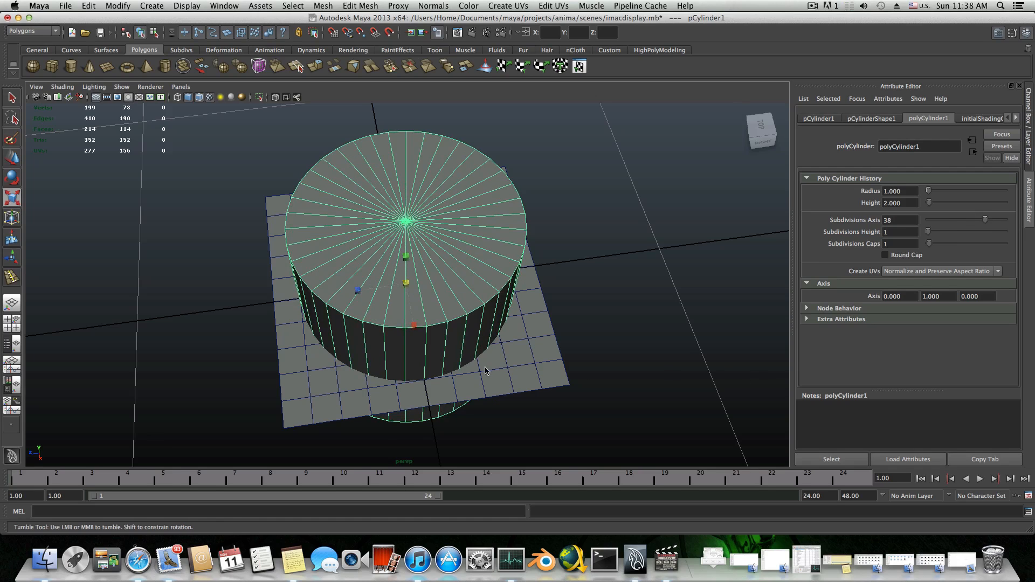
mouse_move(485, 370)
alt+mouse_down()
mouse_move(480, 381)
mouse_move(544, 413)
mouse_move(473, 257)
alt+mouse_up()
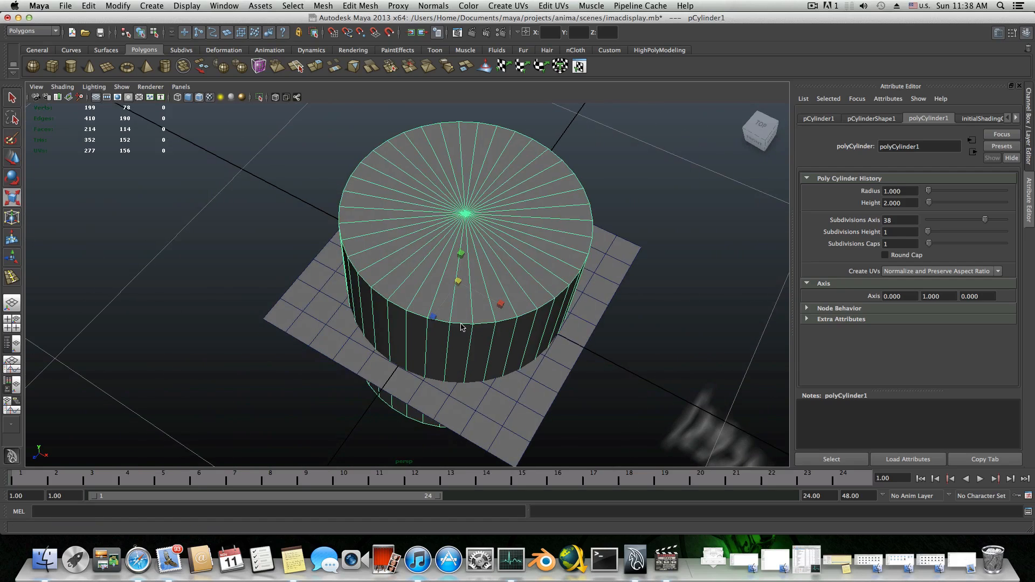
alt+drag(454, 321, 478, 325)
alt+drag(432, 350, 436, 345)
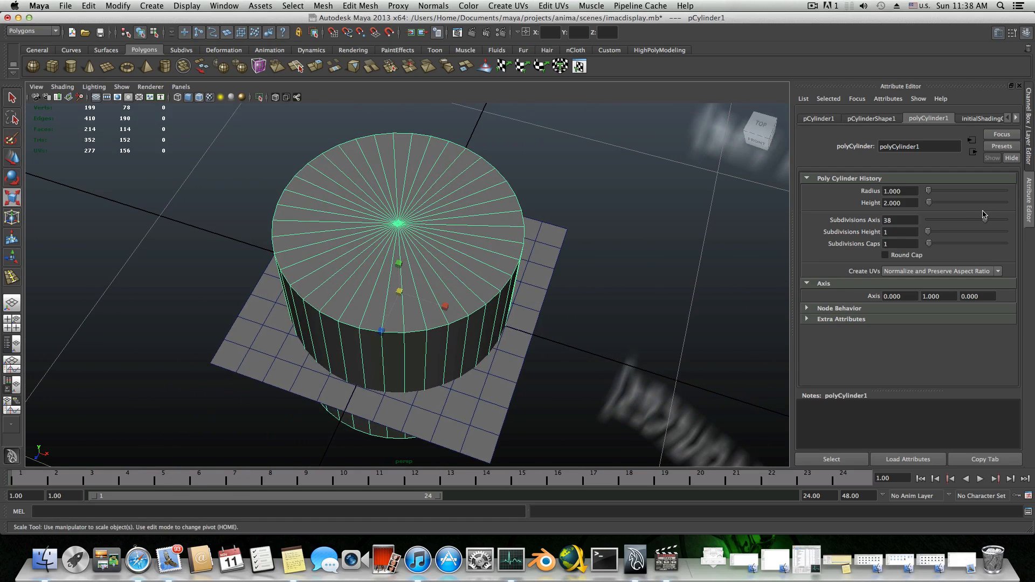
drag(987, 222, 1003, 222)
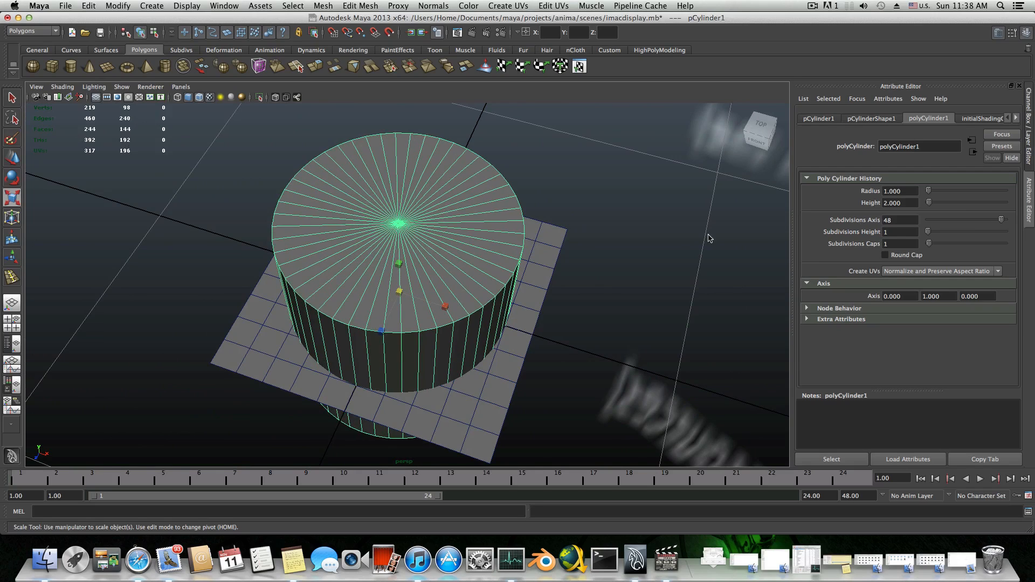
- Examine how the cylinder's side edges line up with the plane's grid where they intersect, from several sides
alt+drag(575, 283, 421, 186)
alt+drag(427, 245, 413, 182)
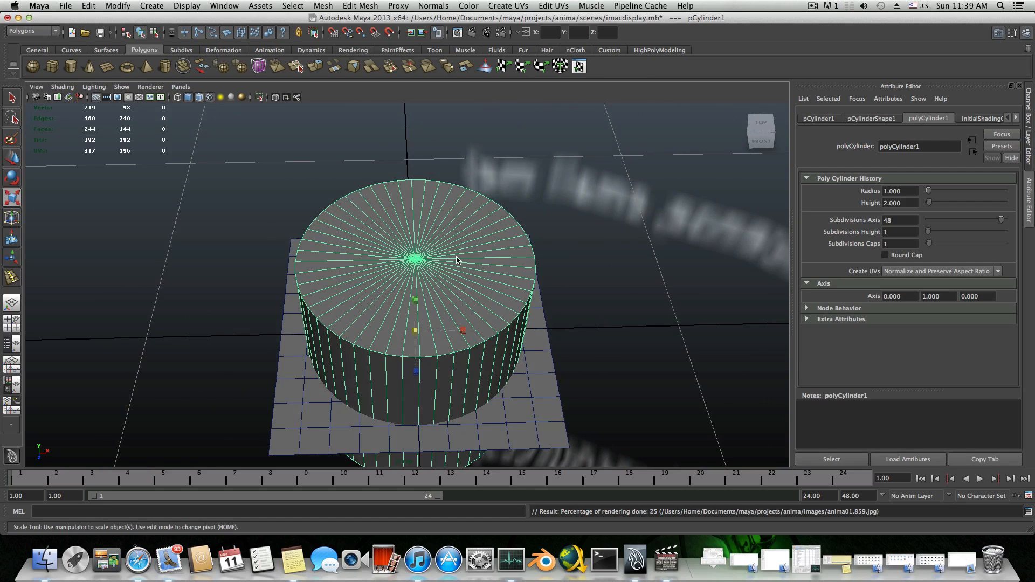
alt+middle_drag(424, 351, 414, 242)
alt+right_drag(418, 294, 597, 319)
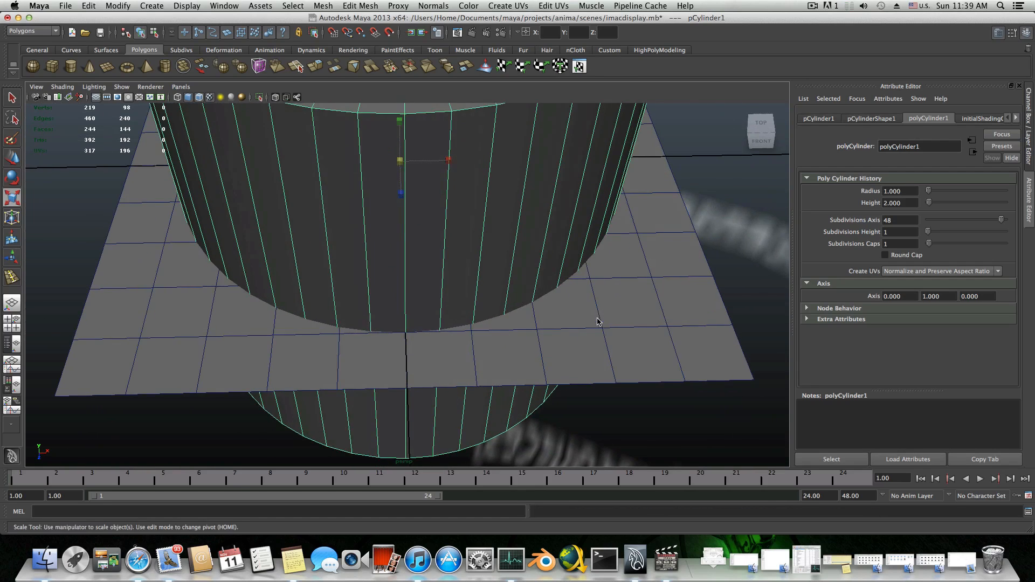
alt+middle_drag(529, 279, 526, 331)
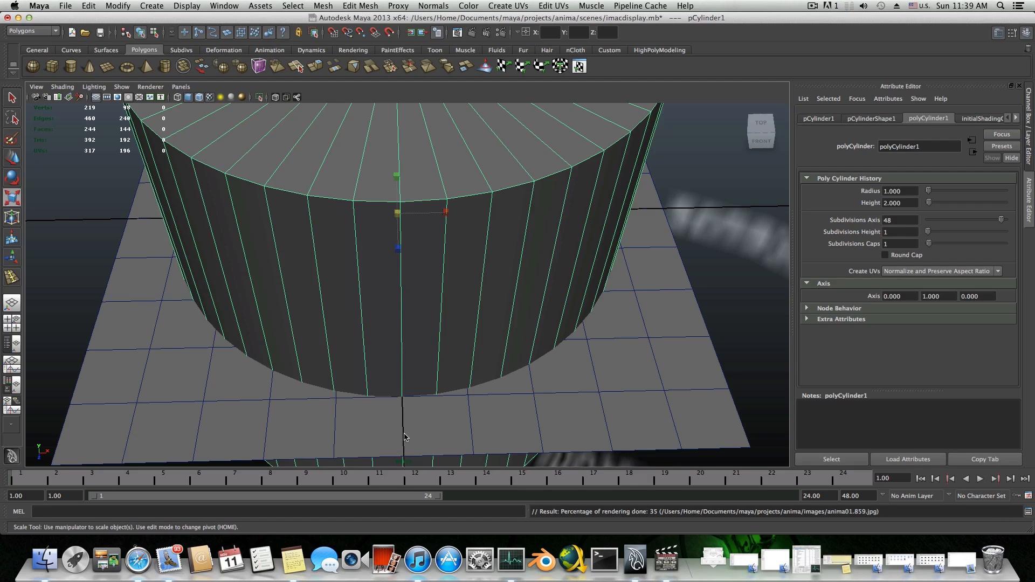
scroll(404, 423, down, 5)
alt+drag(494, 379, 350, 381)
alt+middle_drag(629, 374, 279, 321)
alt+drag(278, 321, 328, 393)
alt+middle_drag(328, 393, 285, 335)
alt+right_drag(285, 335, 340, 341)
alt+drag(340, 340, 469, 355)
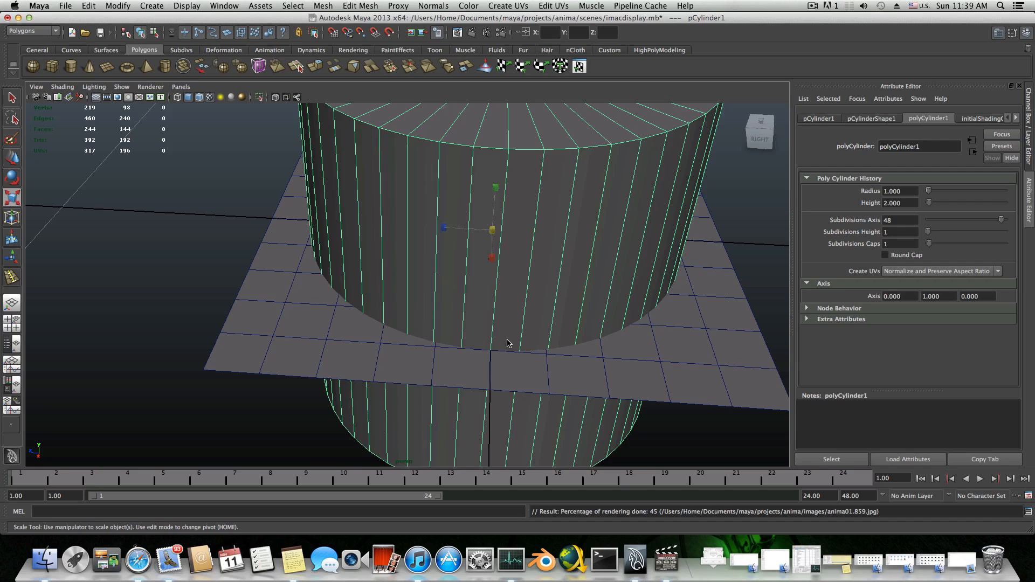
- Set the cylinder's height subdivisions to 14
alt+right_drag(507, 343, 438, 250)
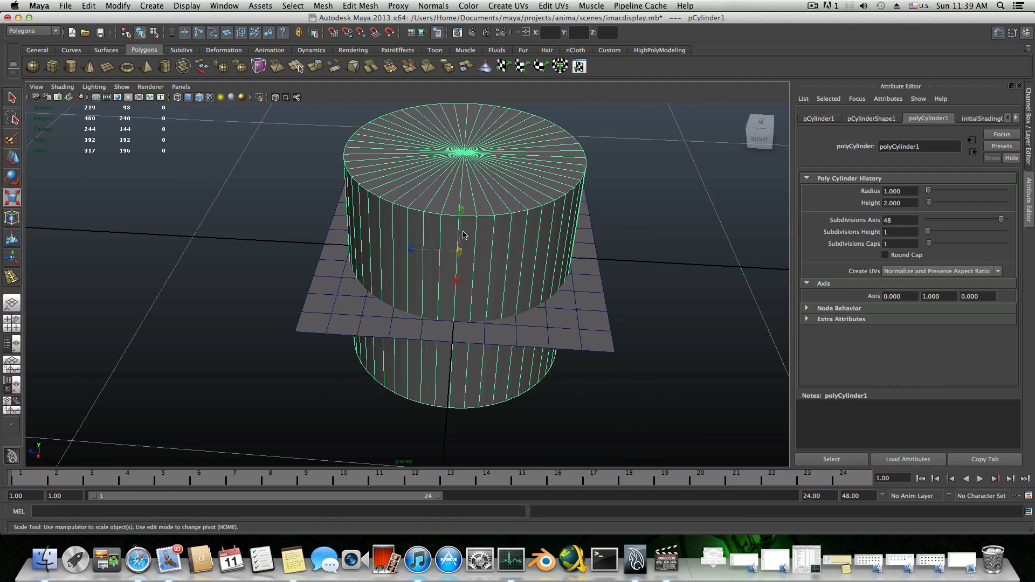
alt+drag(575, 335, 512, 335)
alt+middle_drag(512, 335, 573, 308)
alt+right_drag(573, 308, 686, 320)
alt+middle_drag(686, 321, 584, 340)
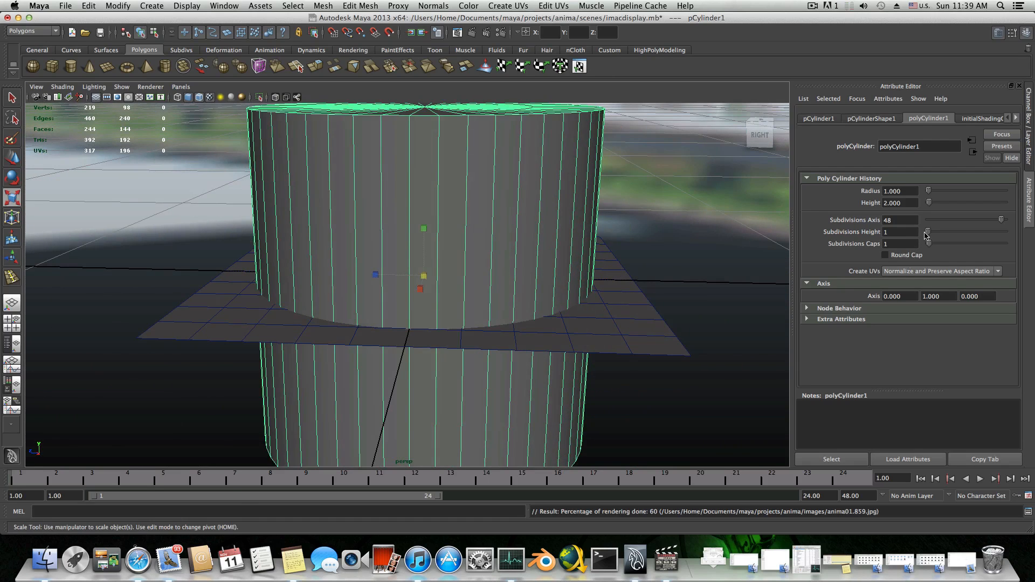
drag(929, 233, 950, 234)
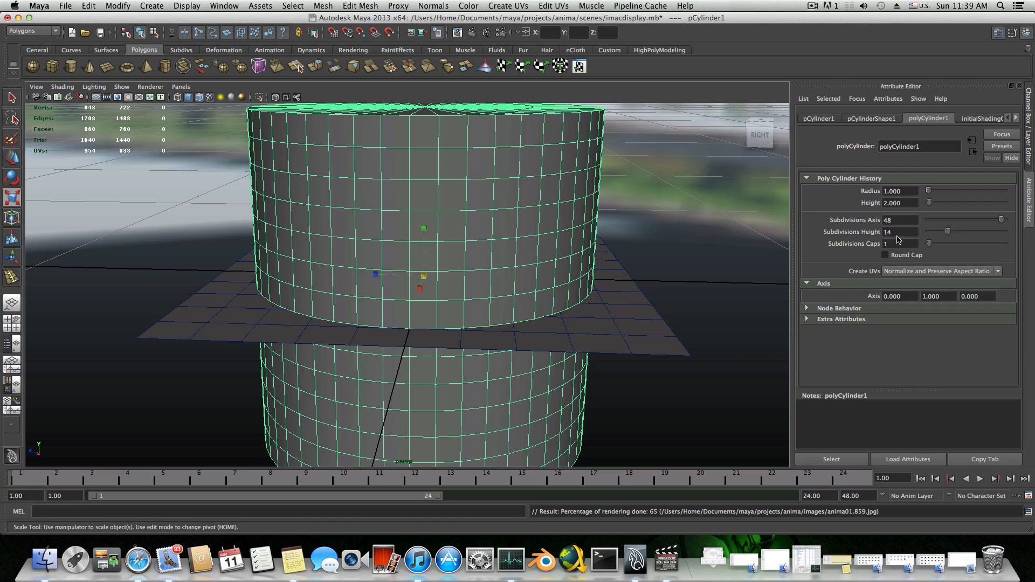
- Move the cylinder down about 0.001 units along Y so its middle edge loop sits just off the plane
alt+drag(633, 306, 615, 281)
alt+middle_drag(614, 278, 646, 237)
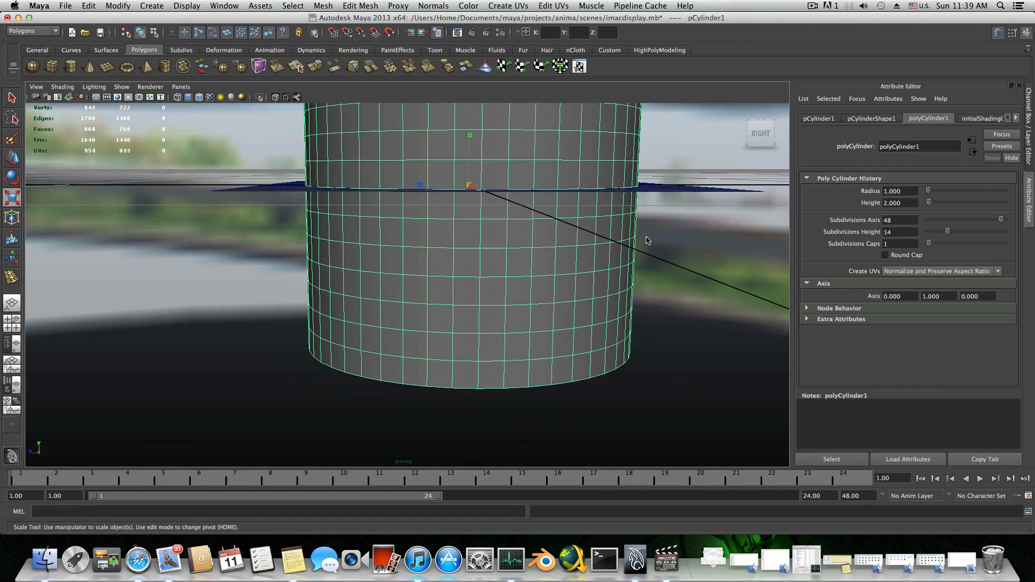
alt+right_drag(565, 253, 731, 256)
alt+middle_drag(731, 255, 699, 286)
alt+drag(698, 290, 658, 347)
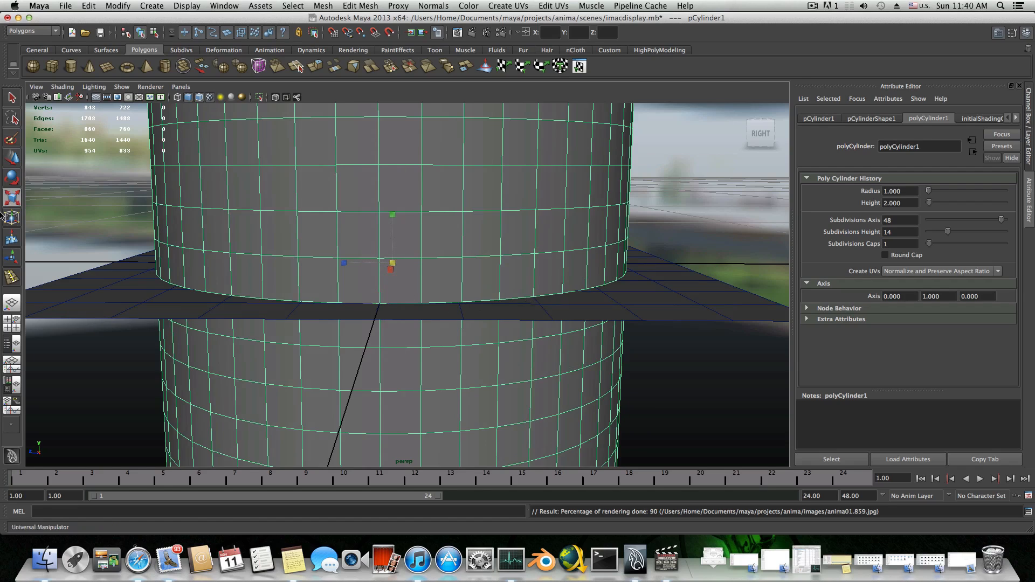
key(w)
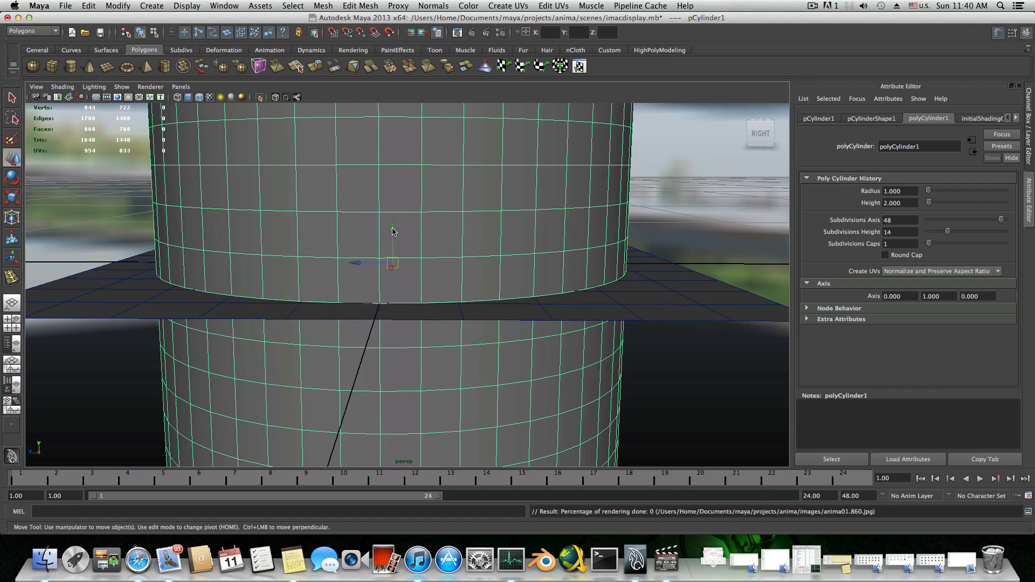
click(394, 231)
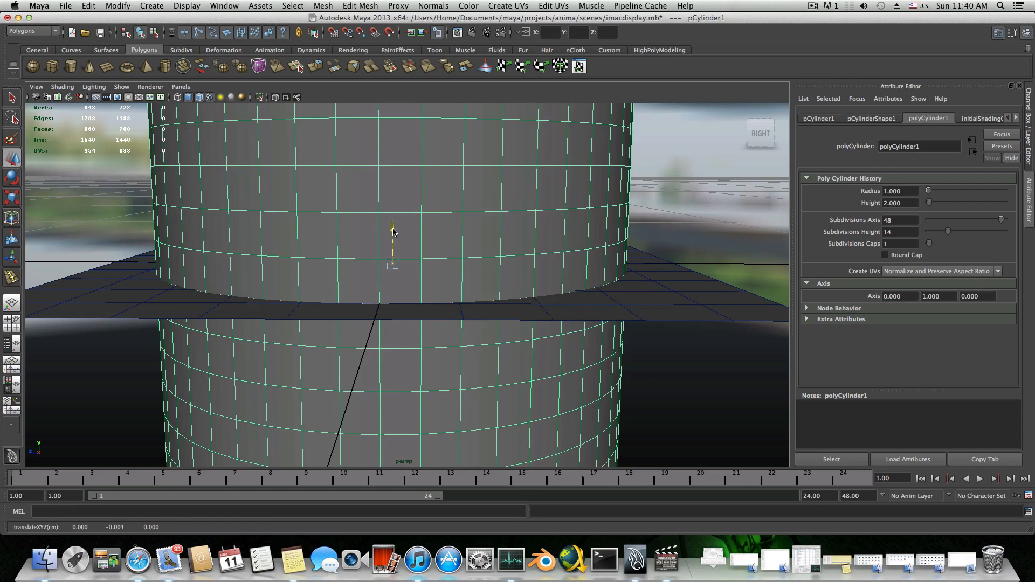
- Examine where the cylinder's horizontal edge loops meet the plane, from above and below the intersection
alt+drag(363, 323, 361, 313)
alt+middle_drag(376, 325, 378, 229)
alt+drag(378, 230, 374, 243)
alt+middle_drag(374, 242, 380, 313)
alt+drag(381, 311, 375, 297)
alt+middle_drag(375, 296, 373, 363)
mouse_move(373, 362)
alt+mouse_down()
mouse_move(363, 335)
mouse_move(386, 378)
alt+mouse_up()
alt+middle_drag(386, 377, 395, 317)
alt+drag(396, 317, 464, 329)
alt+middle_drag(464, 329, 477, 395)
scroll(477, 395, down, 5)
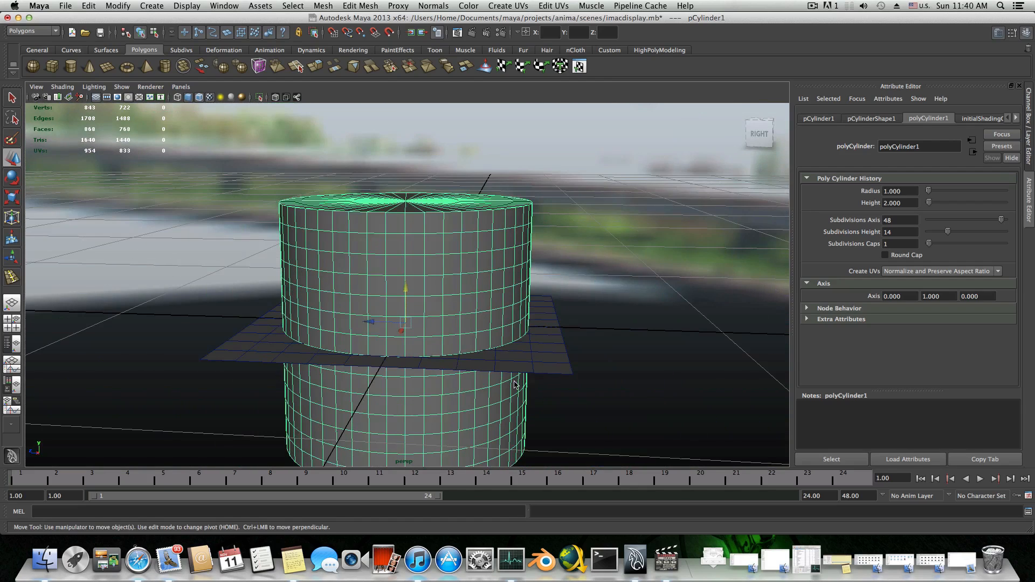
- Subtract the cylinder from the plane with a Boolean Difference, selecting the plane first and the cylinder second
click(530, 349)
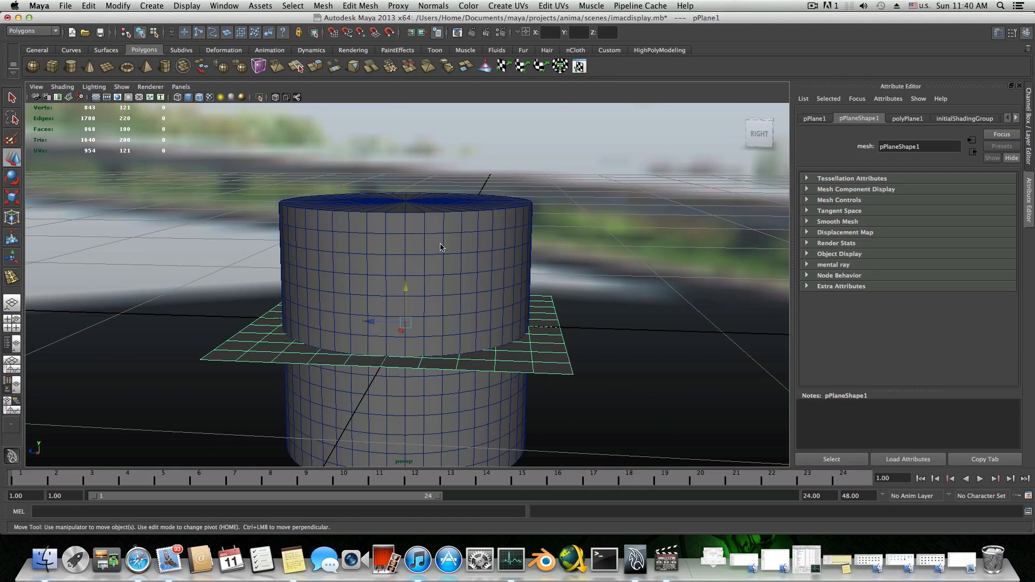
click(435, 344)
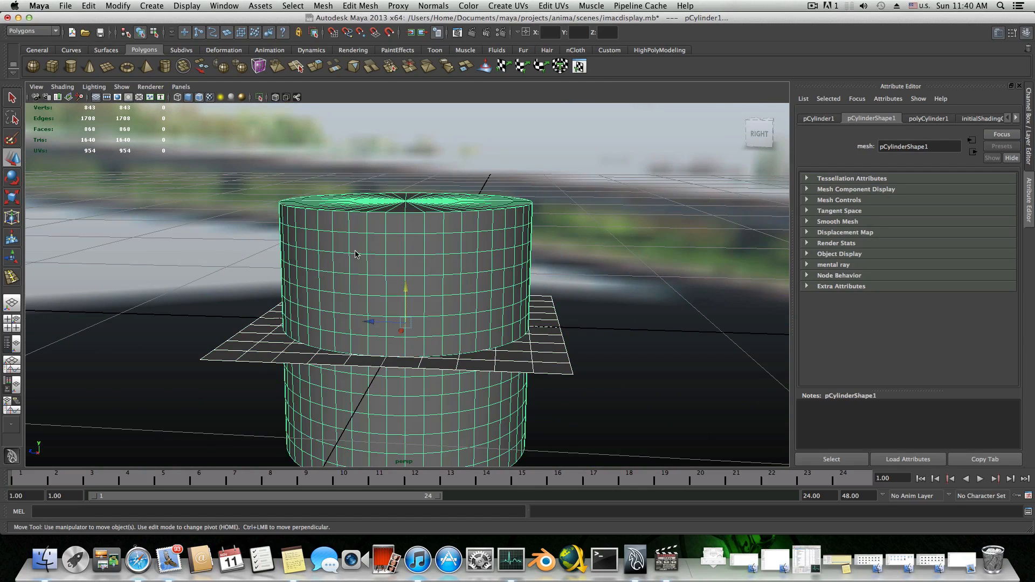
click(323, 6)
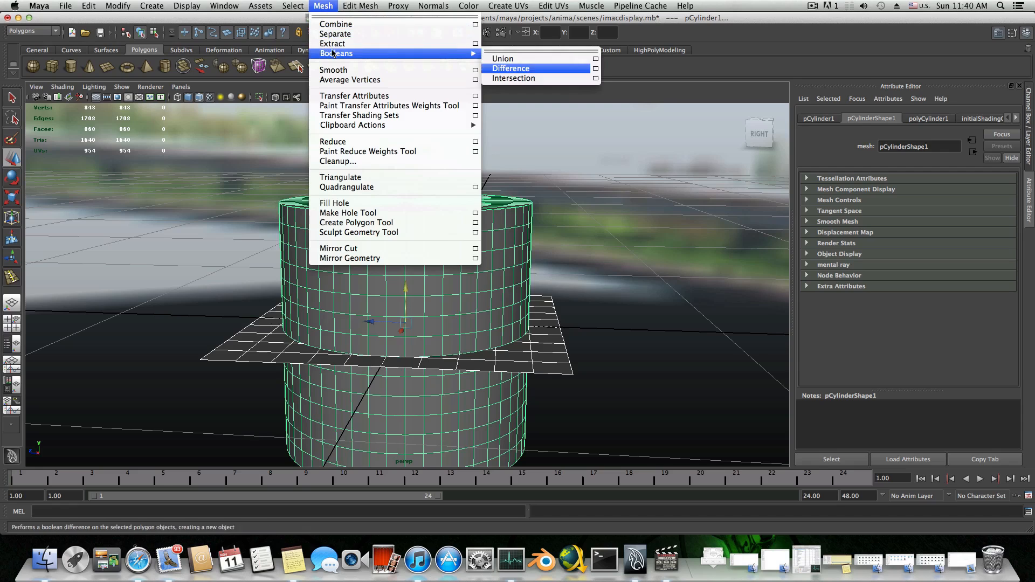
mouse_move(473, 53)
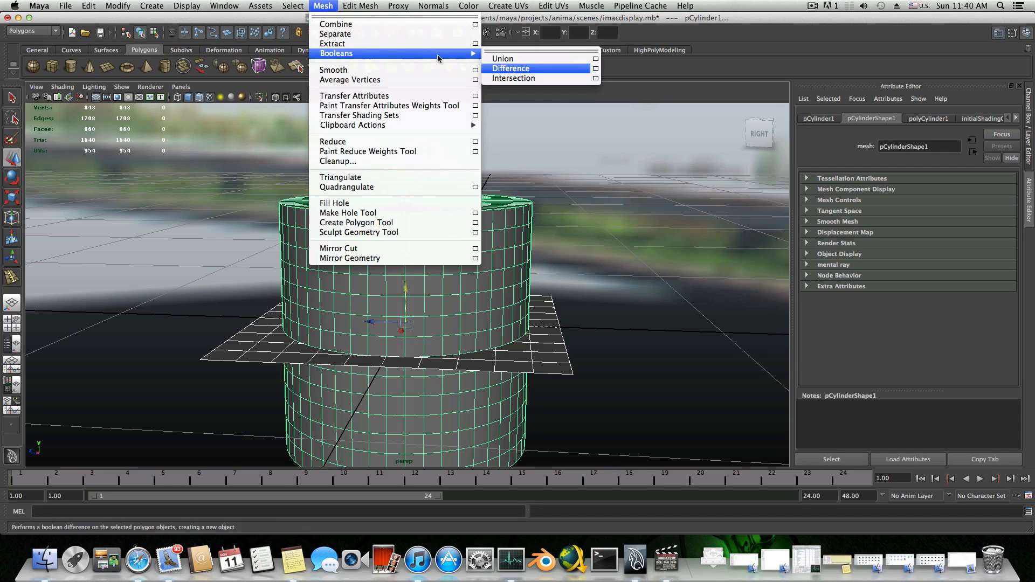
click(506, 69)
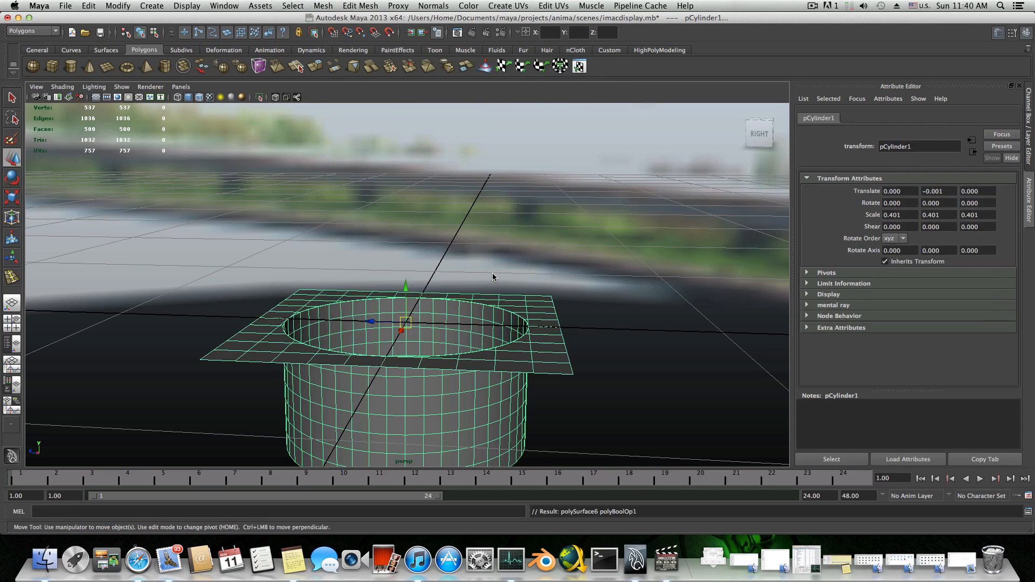
alt+drag(492, 277, 449, 290)
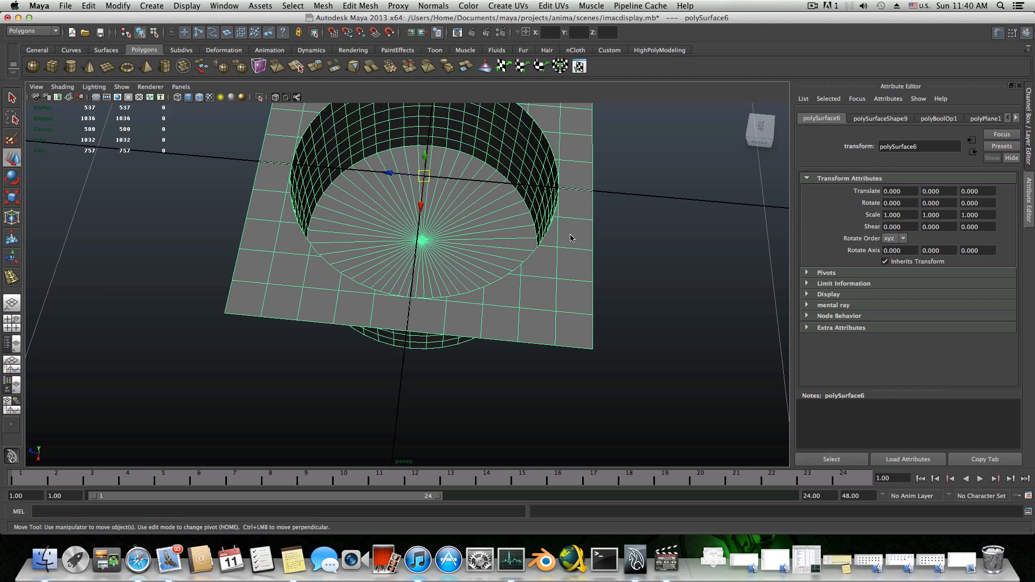
- Preview the combined mesh smoothed and examine the hole's rim, inner wall and bottom cap
scroll(424, 216, down, 5)
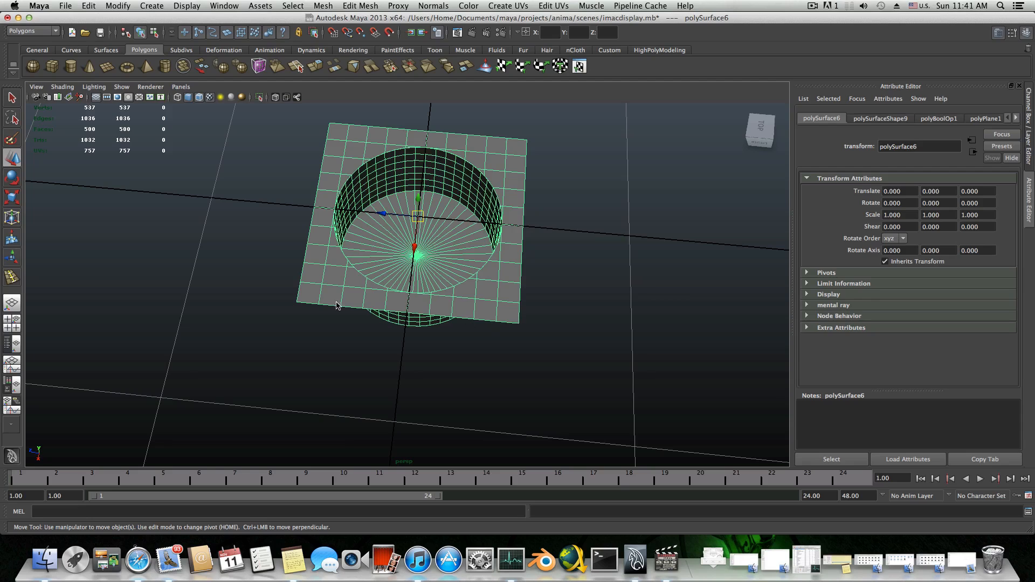
key(3)
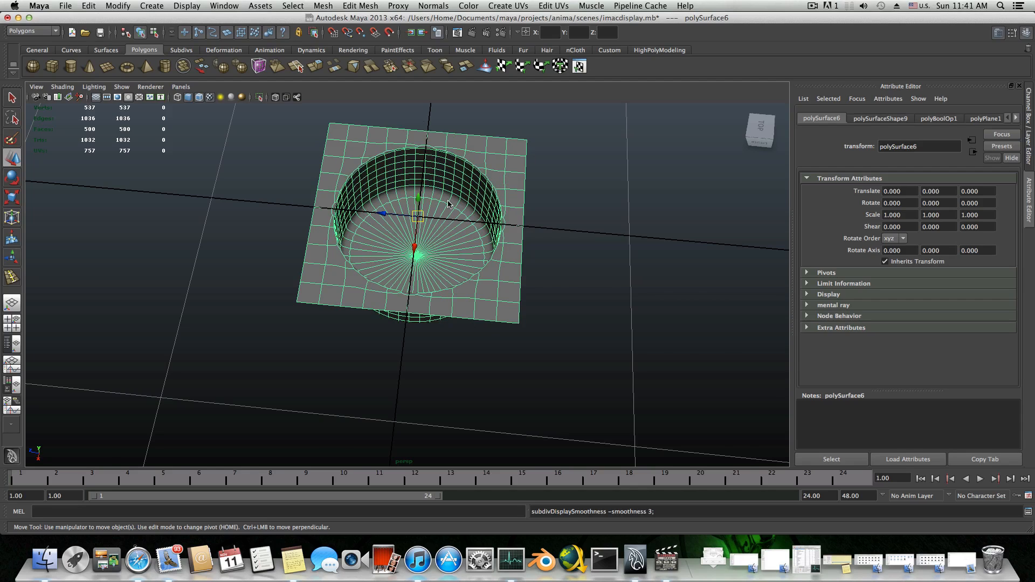
scroll(450, 204, up, 5)
alt+middle_drag(489, 196, 444, 264)
alt+drag(443, 263, 438, 216)
alt+middle_drag(436, 186, 433, 240)
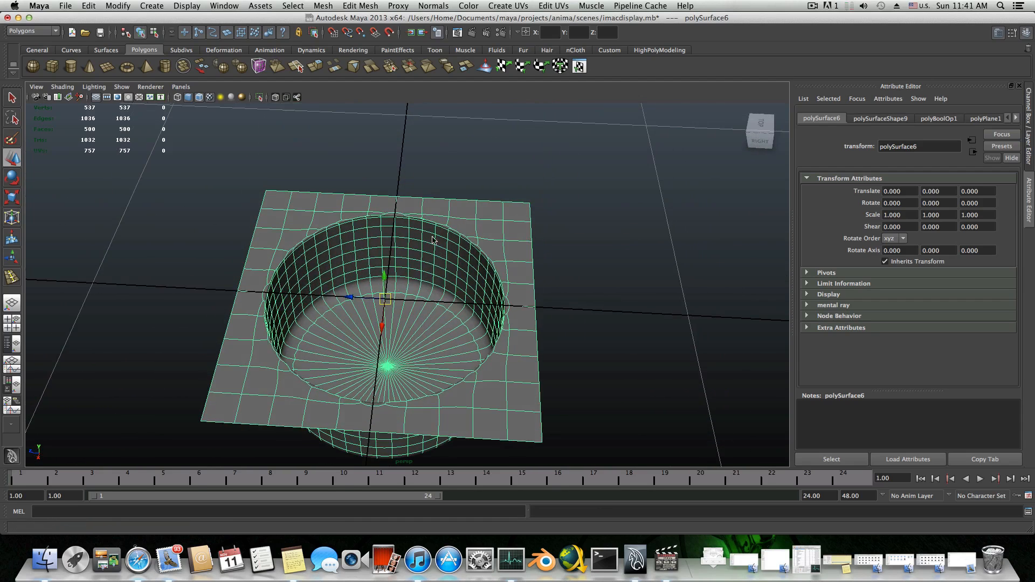
alt+drag(433, 240, 433, 324)
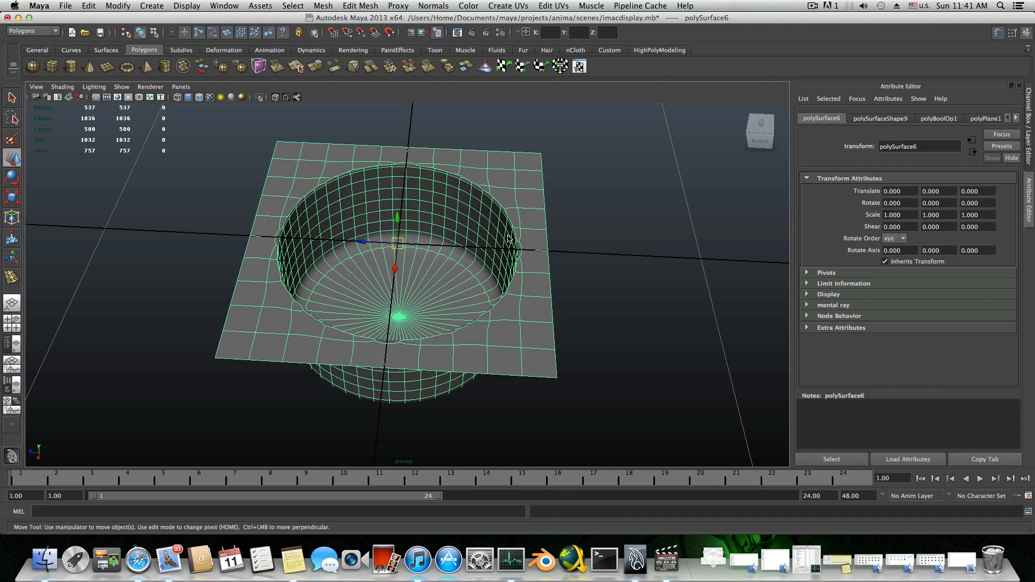
alt+drag(497, 269, 446, 289)
alt+right_drag(454, 285, 624, 302)
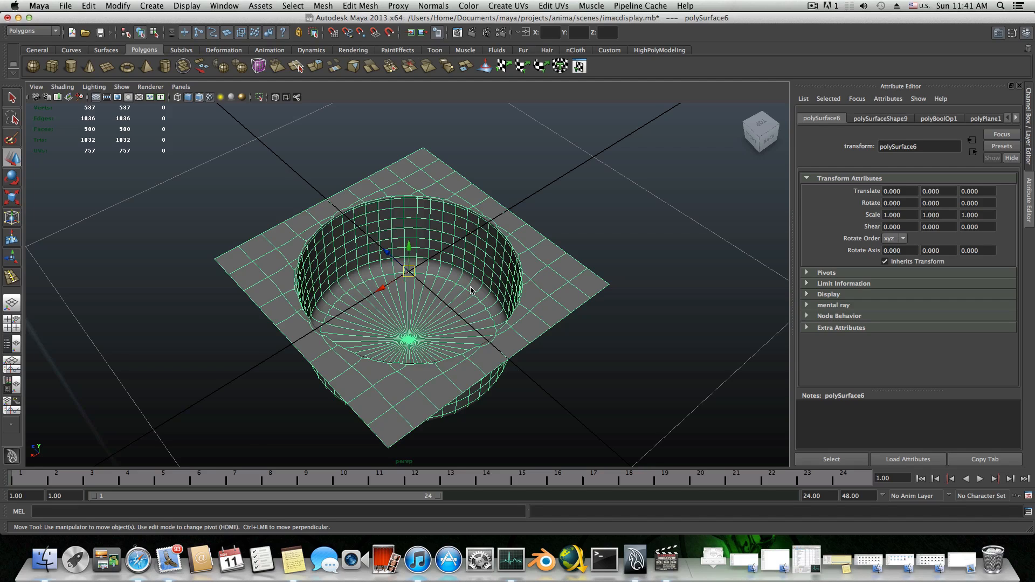
- Turn off the smooth preview and chamfer the centre vertex of the hole's bottom cap
key(1)
scroll(471, 287, down, 1)
alt+middle_drag(423, 300, 446, 247)
alt+right_drag(445, 247, 521, 278)
scroll(521, 280, up, 3)
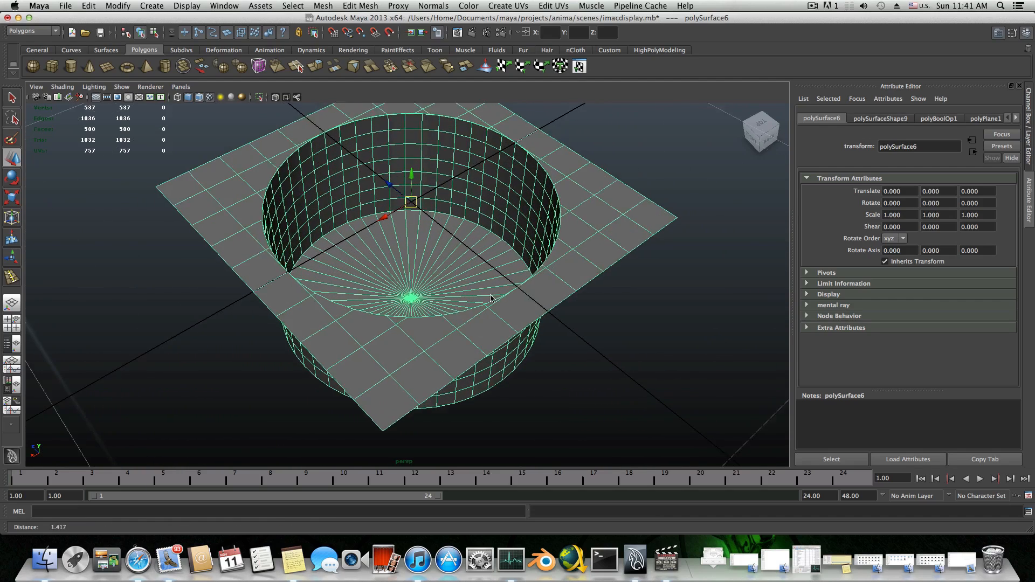
right_click(405, 294)
right_drag(406, 294, 360, 292)
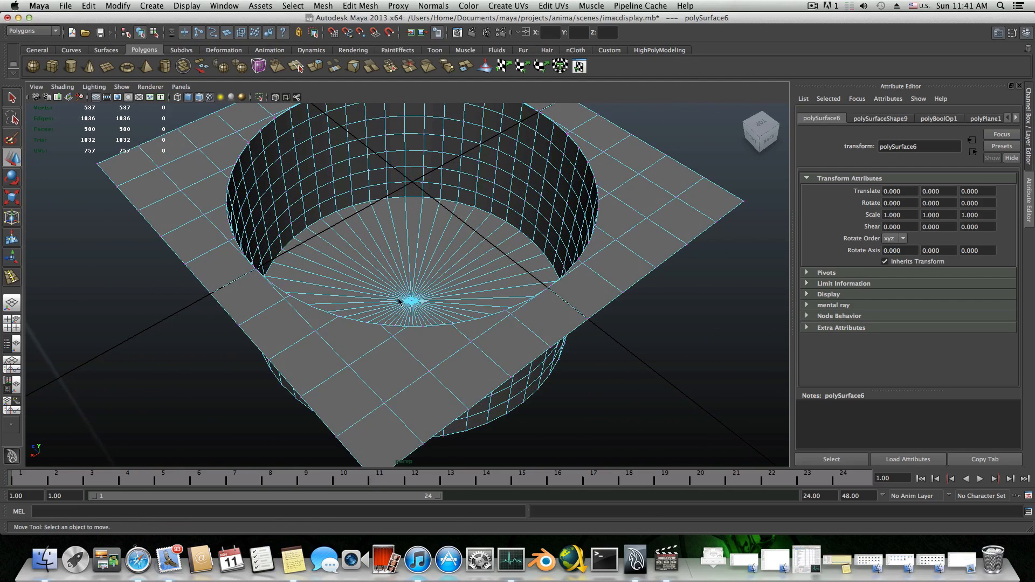
click(412, 301)
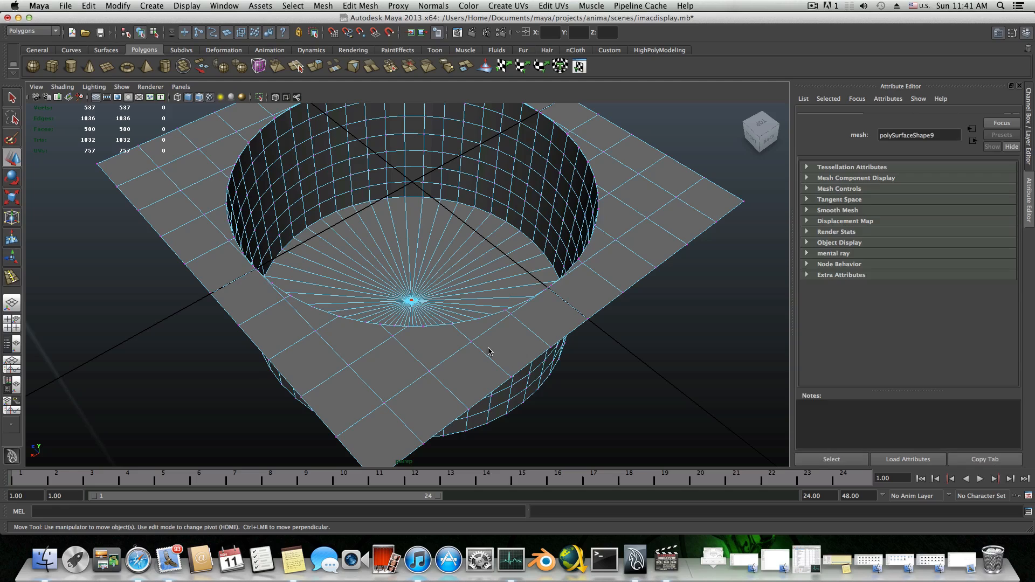
click(423, 288)
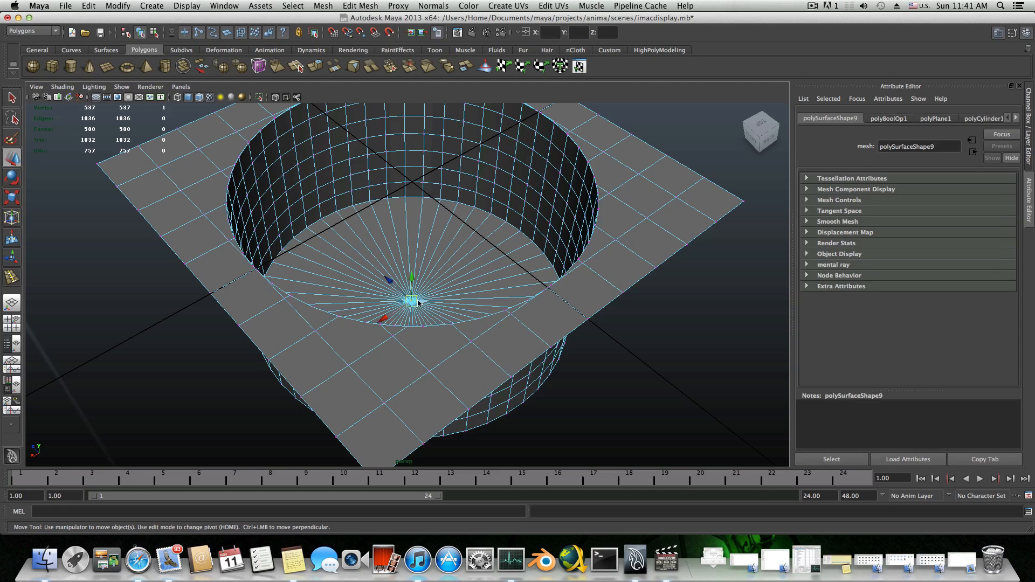
click(349, 6)
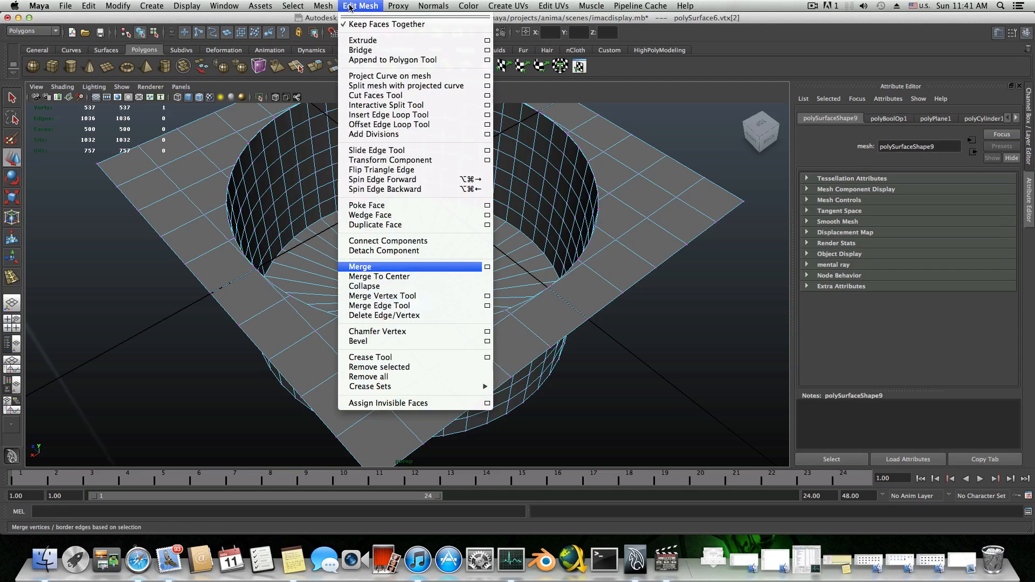
click(400, 332)
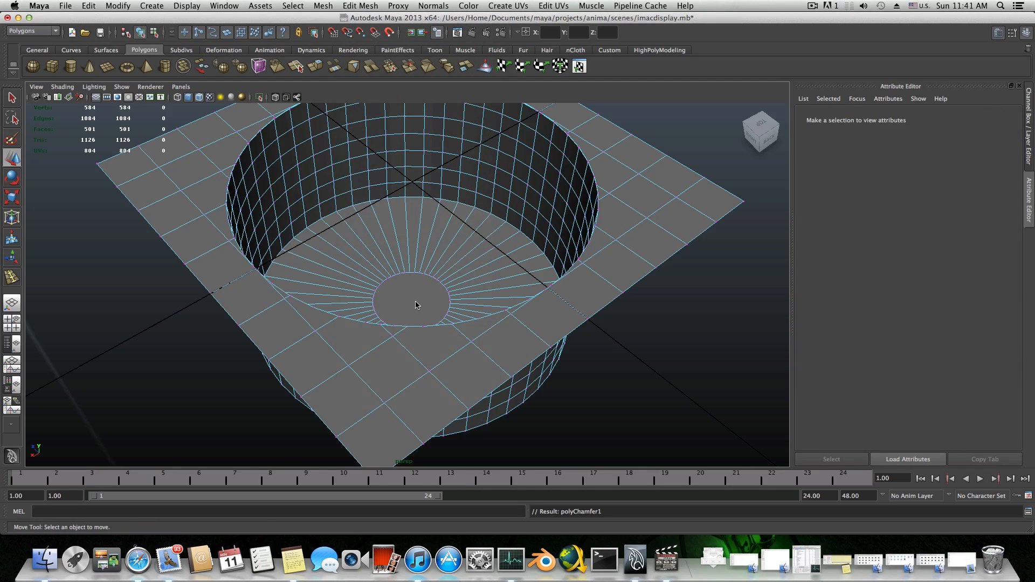
- Poke the round face at the centre of the bottom cap, then return to object selection
right_drag(416, 305, 411, 330)
click(401, 298)
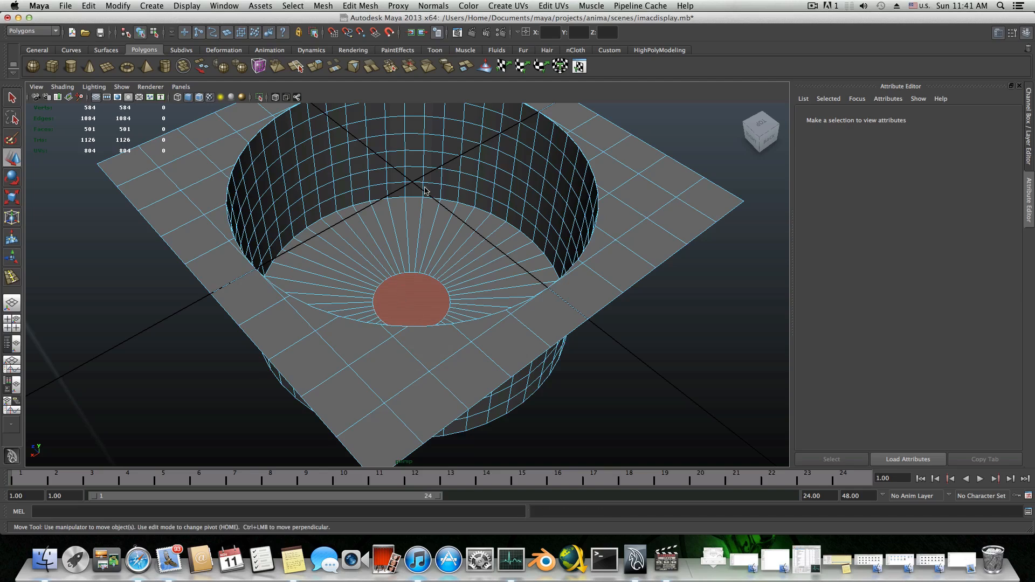
click(324, 7)
mouse_move(357, 5)
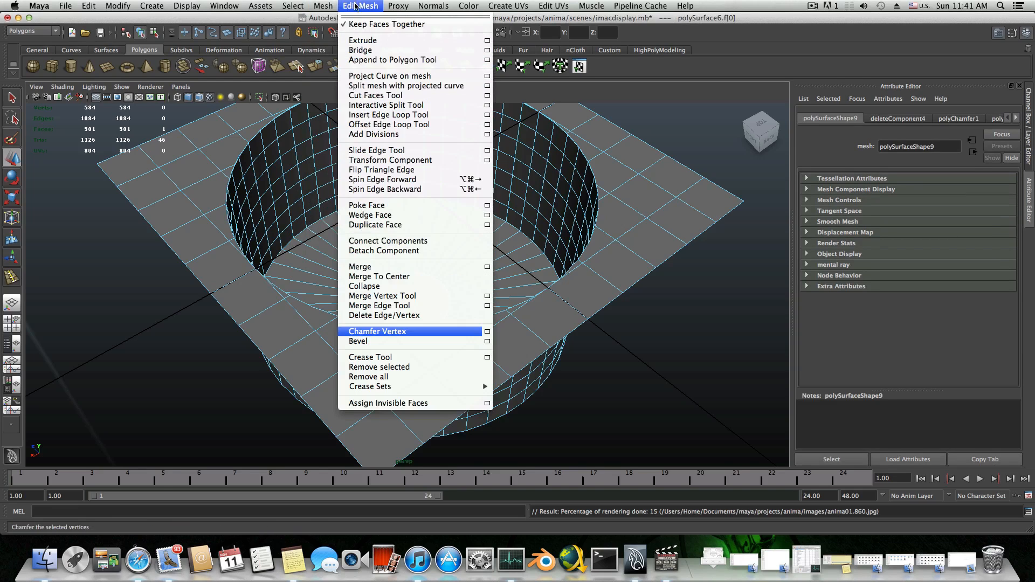
click(371, 206)
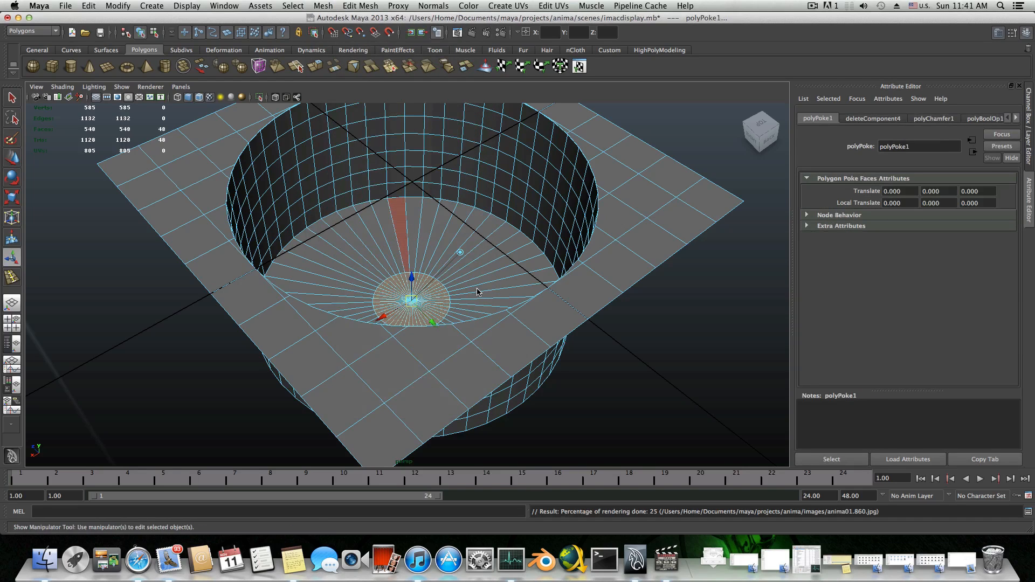
key(F8)
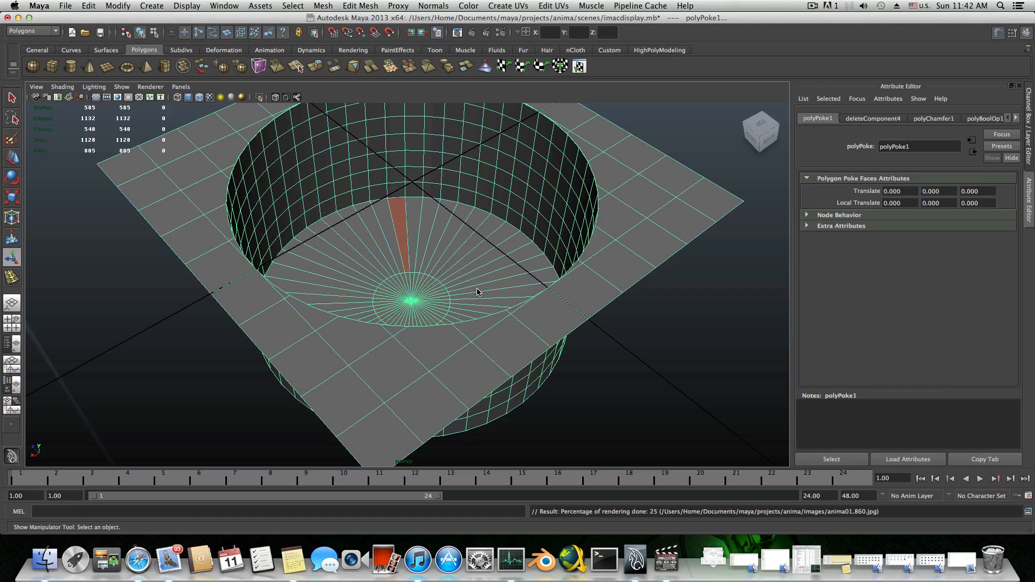
- Preview the mesh smoothed again and examine the bottom cap, inner wall and the plane's edges around the hole's rim
key(3)
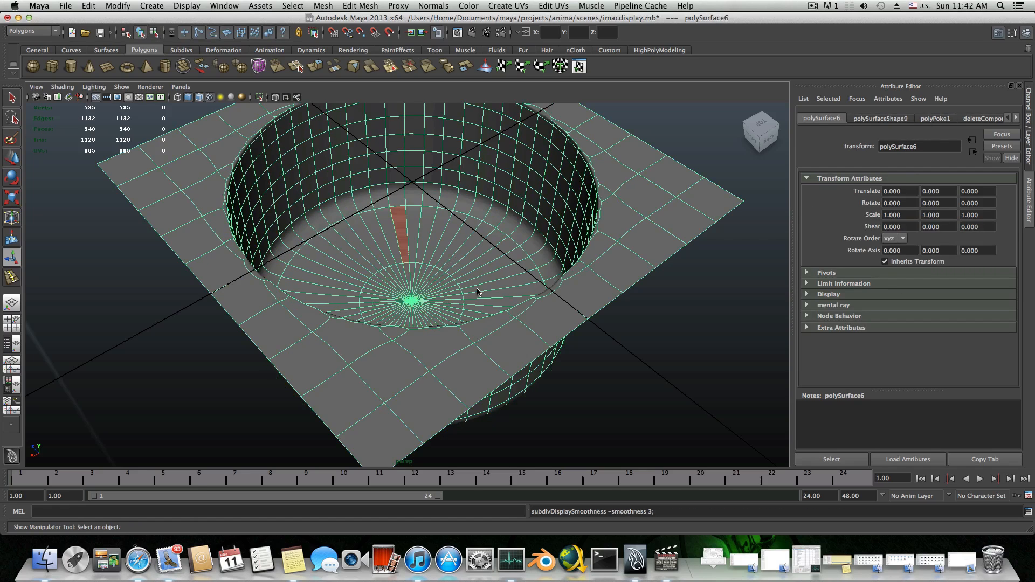
alt+drag(481, 278, 499, 303)
alt+right_drag(460, 216, 329, 214)
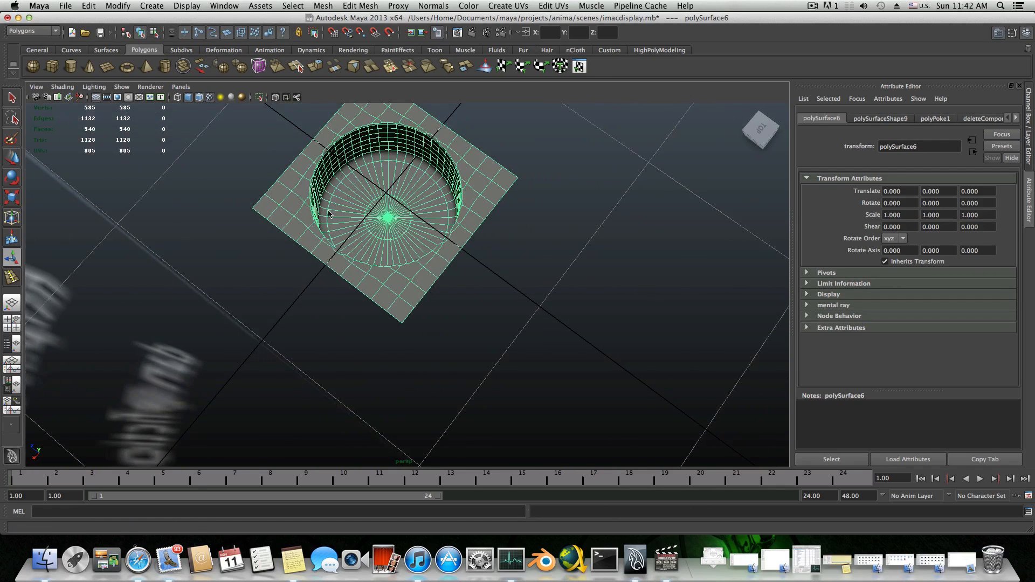
alt+drag(330, 213, 393, 229)
alt+right_drag(394, 228, 445, 219)
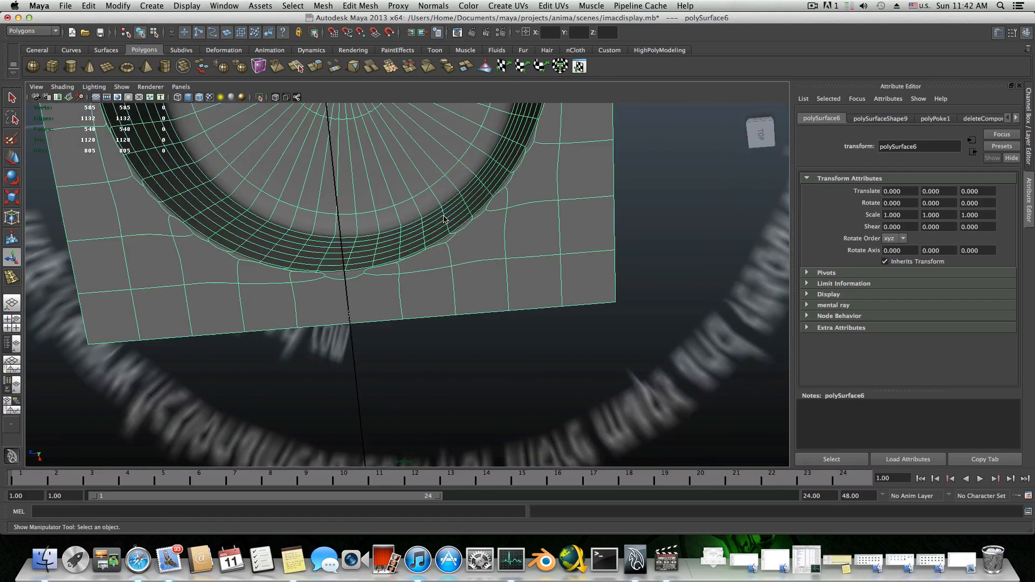
alt+right_drag(251, 185, 372, 192)
alt+middle_drag(284, 189, 357, 201)
alt+right_drag(436, 207, 291, 203)
alt+right_drag(518, 199, 287, 200)
alt+right_drag(397, 192, 301, 183)
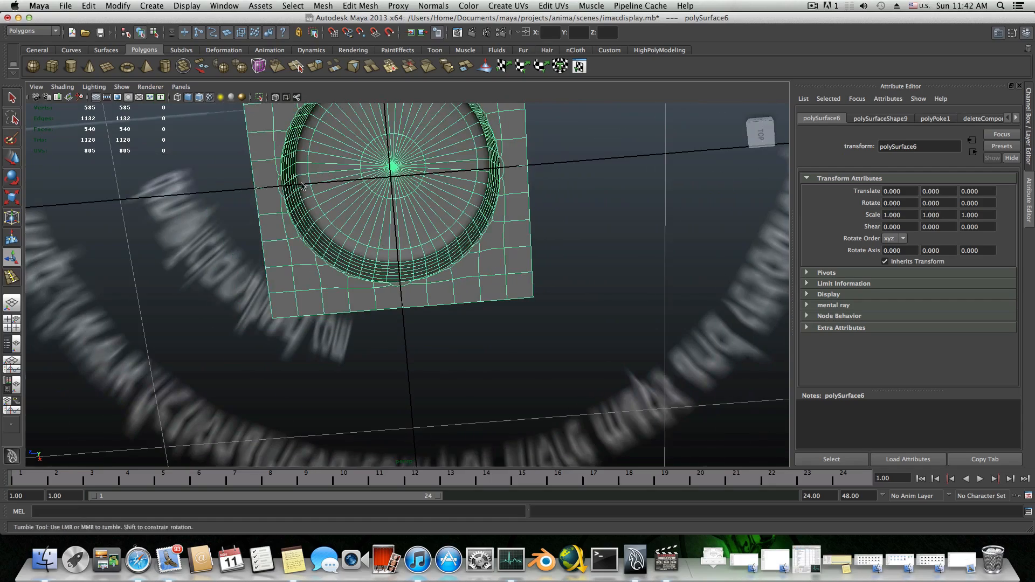
alt+drag(301, 186, 322, 235)
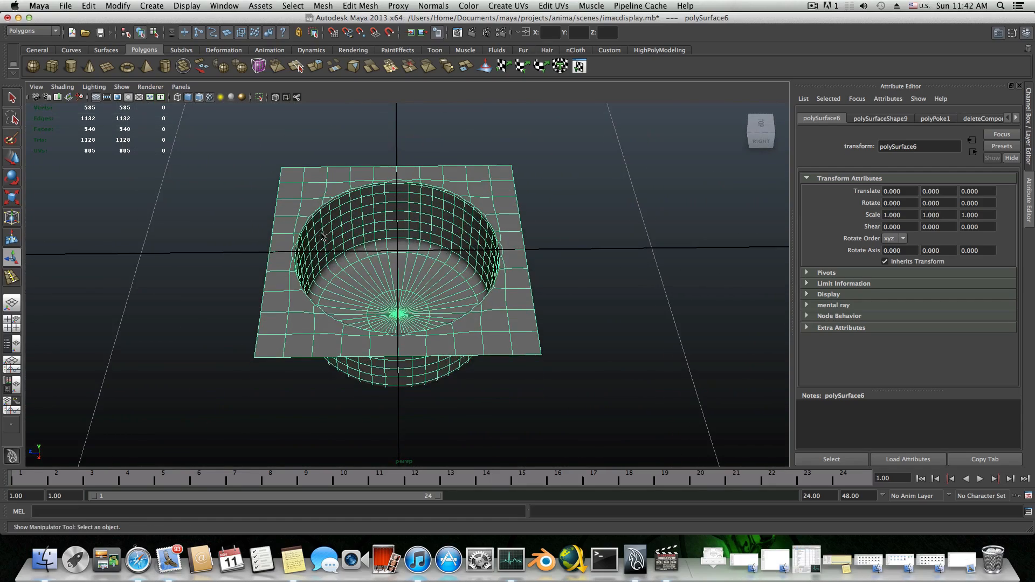
alt+right_drag(321, 236, 408, 251)
alt+drag(446, 265, 338, 272)
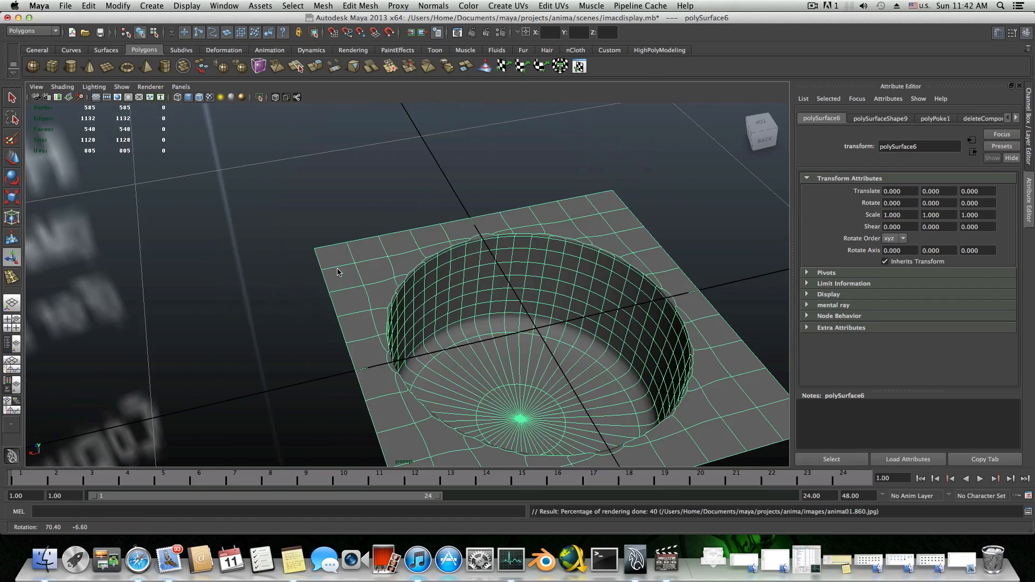
- Examine the whole smoothed mesh from several angles, checking the plane's border, the hole's rim and the recess's outer wall
alt+right_drag(338, 272, 364, 265)
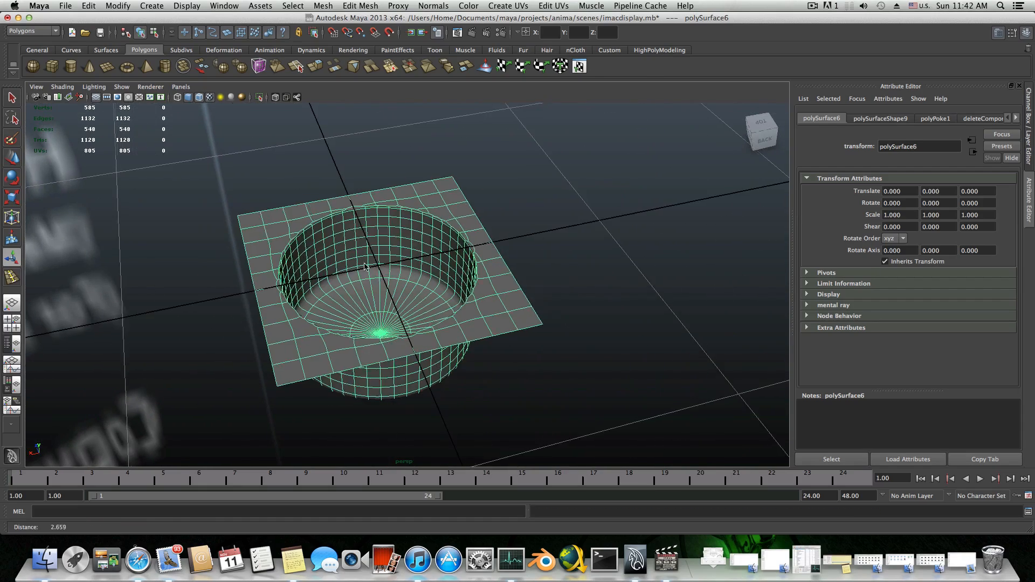
scroll(364, 265, up, 5)
scroll(335, 261, down, 4)
scroll(243, 249, up, 4)
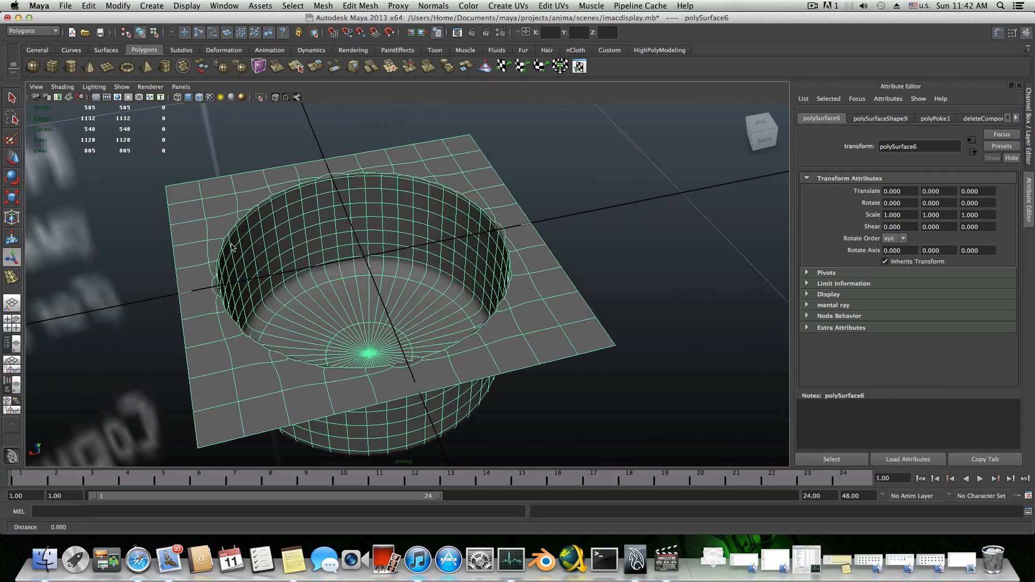
scroll(215, 247, down, 5)
alt+drag(208, 246, 298, 224)
alt+middle_drag(299, 225, 408, 230)
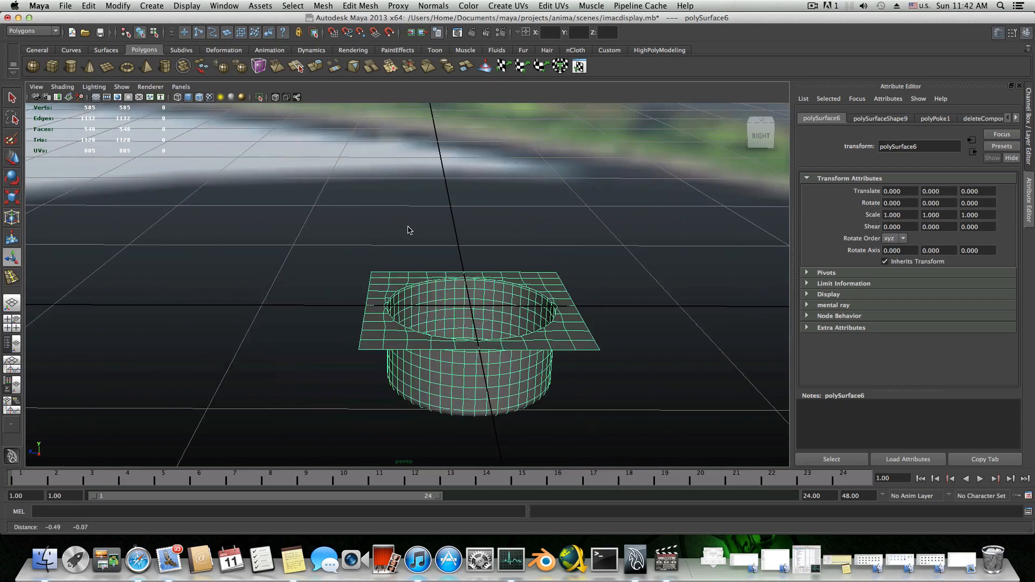
alt+drag(408, 230, 422, 287)
alt+middle_drag(422, 287, 342, 242)
alt+drag(342, 242, 352, 272)
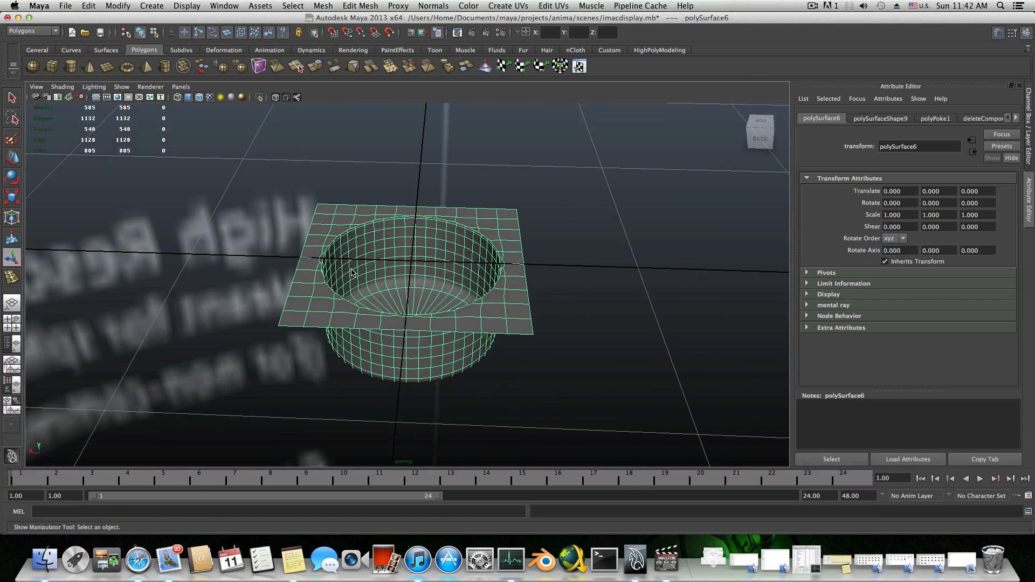
- Activate the Move tool on the recessed mesh and enter pivot editing mode
click(12, 158)
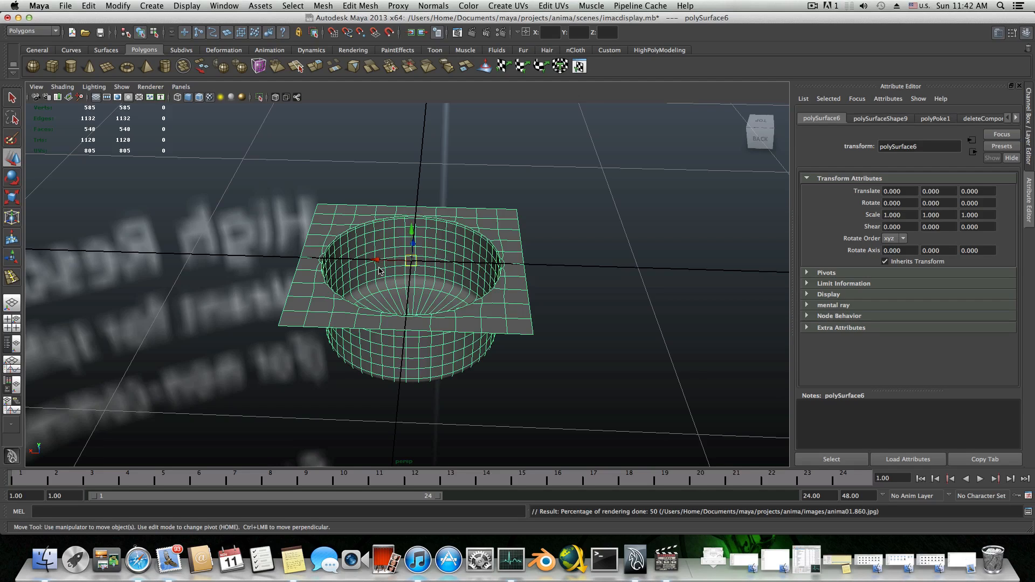
alt+drag(379, 268, 393, 237)
alt+right_drag(380, 234, 608, 288)
alt+middle_drag(605, 290, 563, 363)
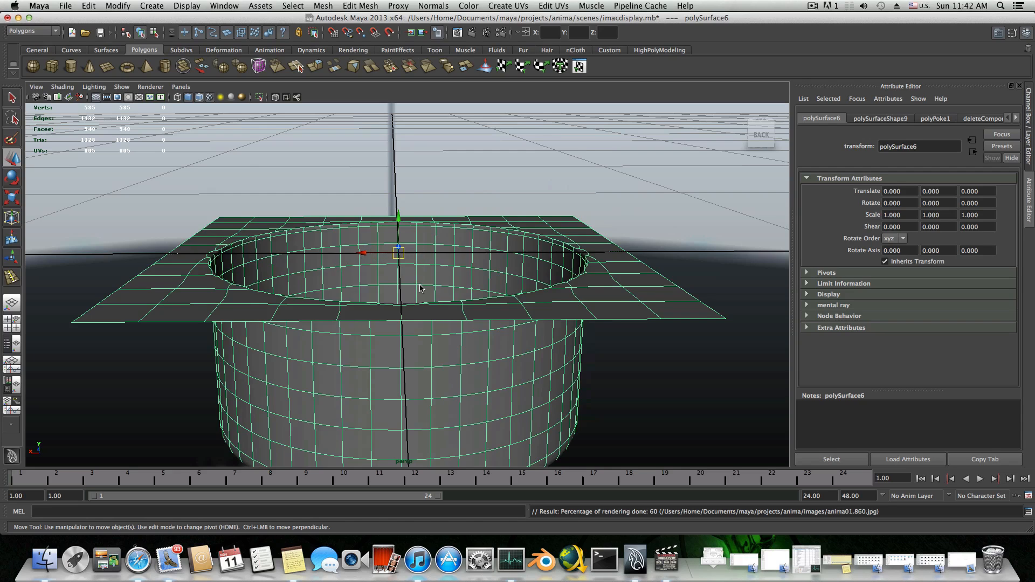
alt+drag(429, 283, 431, 294)
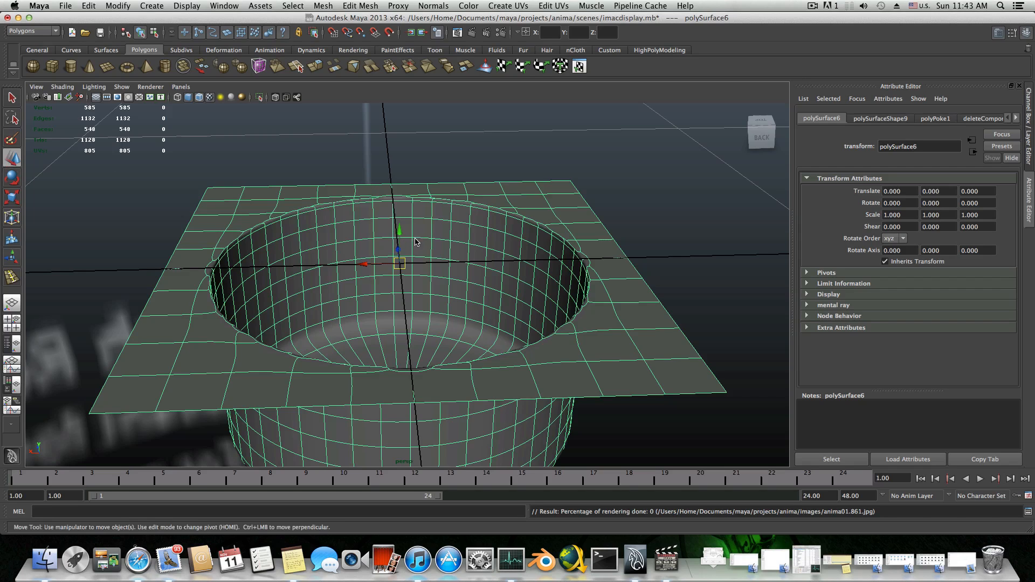
alt+drag(402, 252, 441, 255)
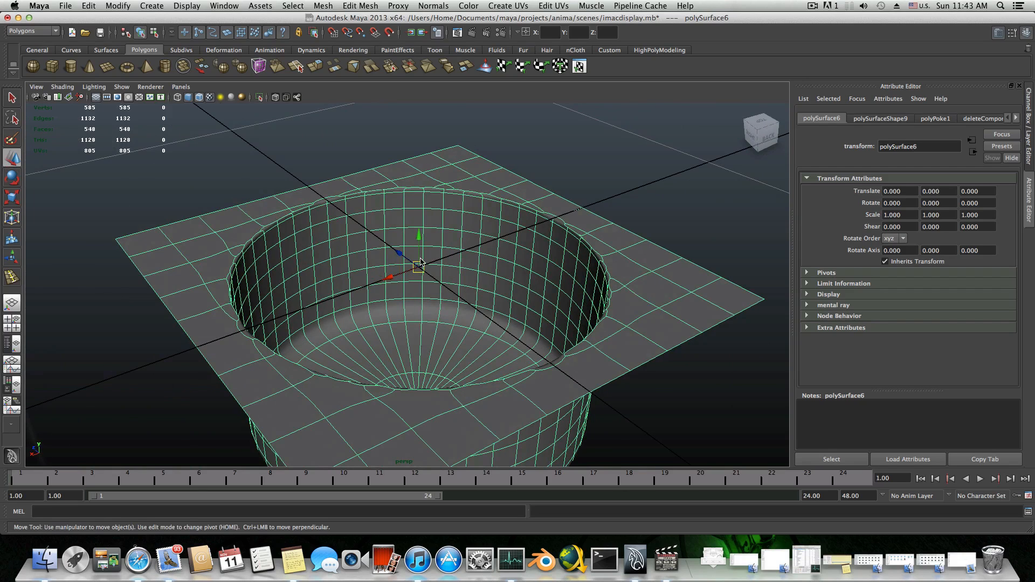
key(Home)
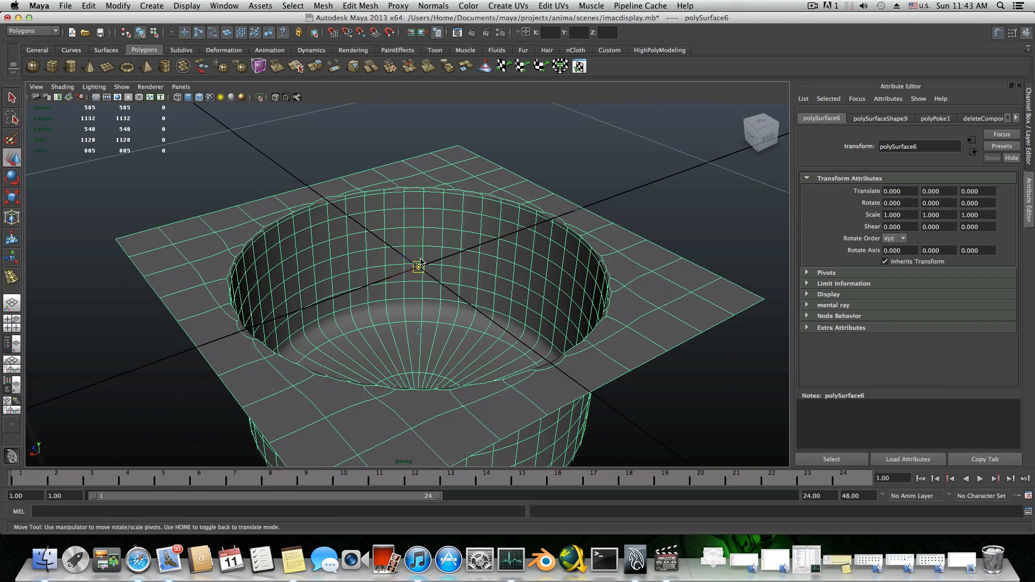
- Examine the pivot's position at the mesh centre relative to the hole's rim and the plane's outer edges
scroll(422, 264, up, 3)
scroll(375, 276, up, 2)
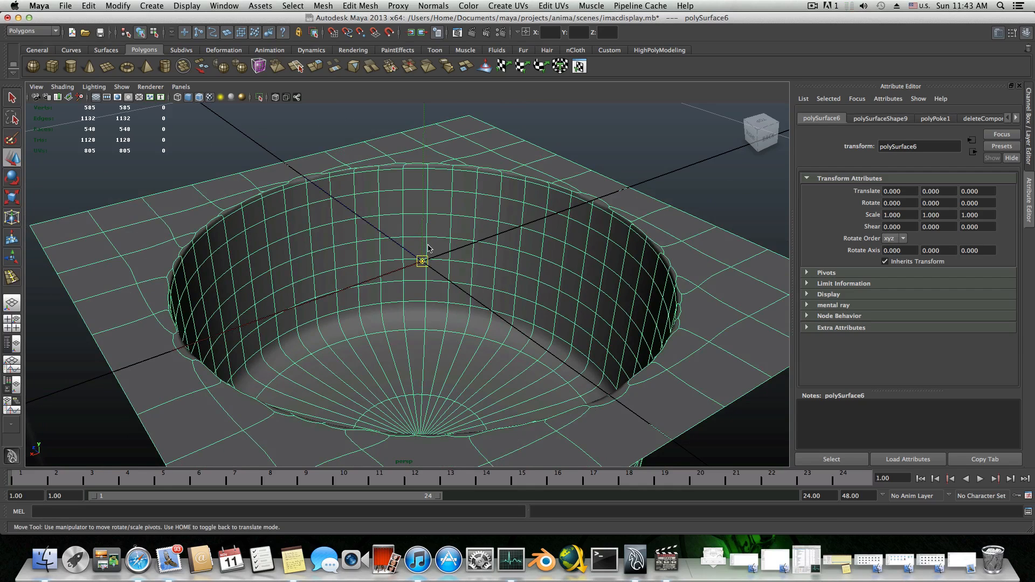
scroll(429, 248, down, 2)
scroll(428, 248, down, 2)
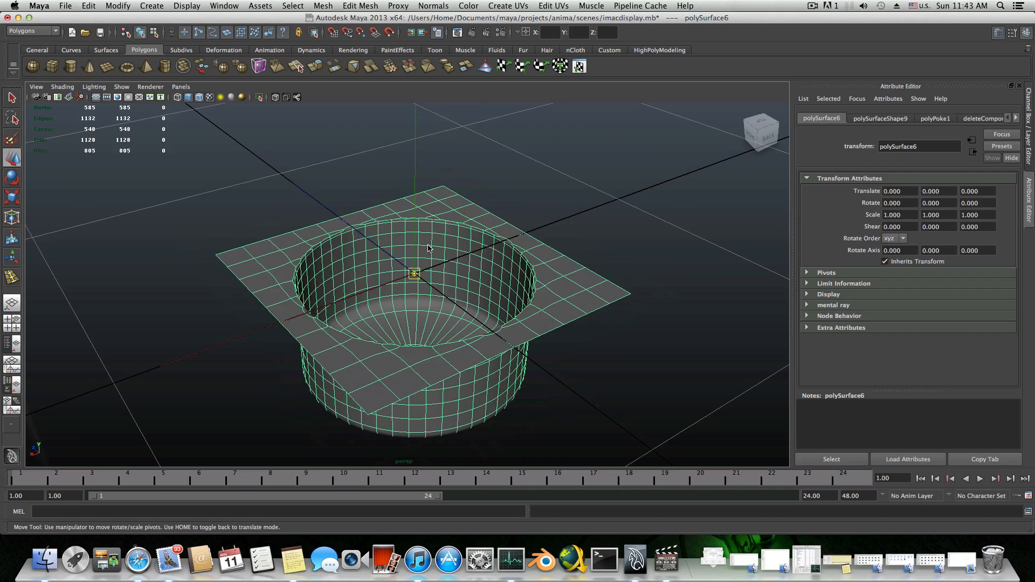
alt+drag(428, 249, 361, 218)
alt+middle_drag(308, 238, 365, 214)
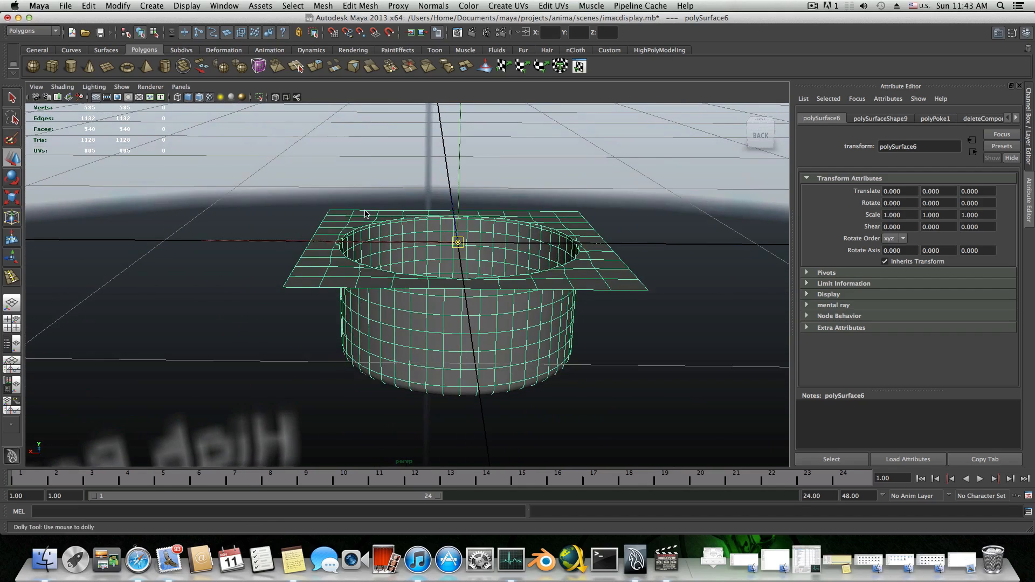
alt+right_drag(365, 214, 467, 265)
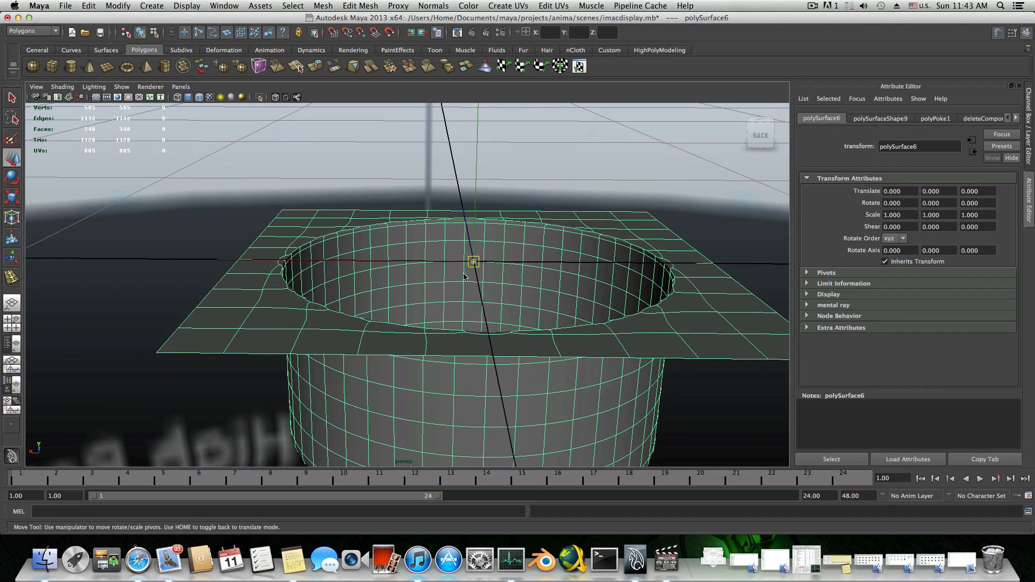
scroll(467, 269, down, 2)
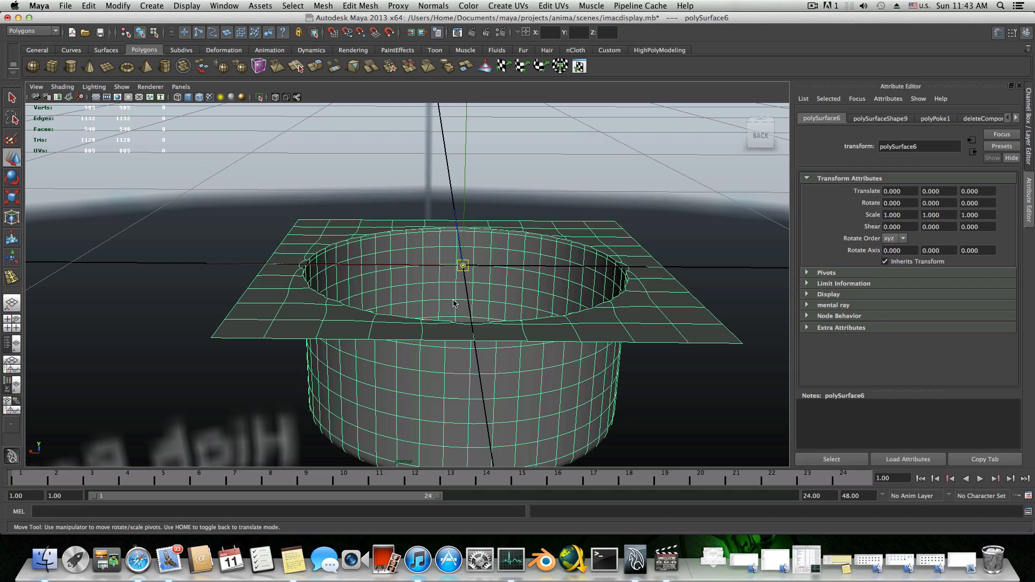
scroll(446, 285, up, 3)
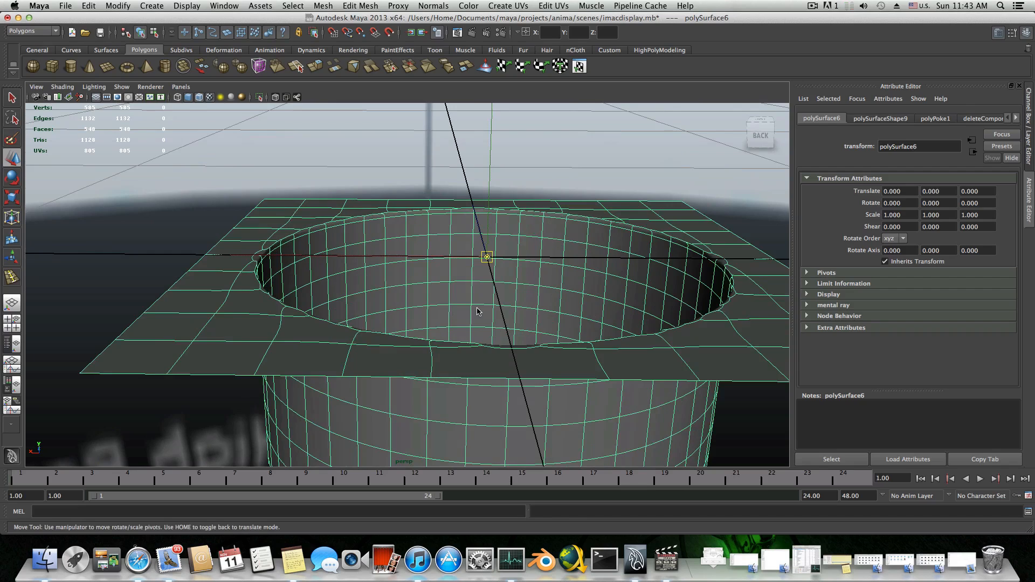
scroll(510, 306, down, 1)
alt+middle_drag(509, 306, 484, 322)
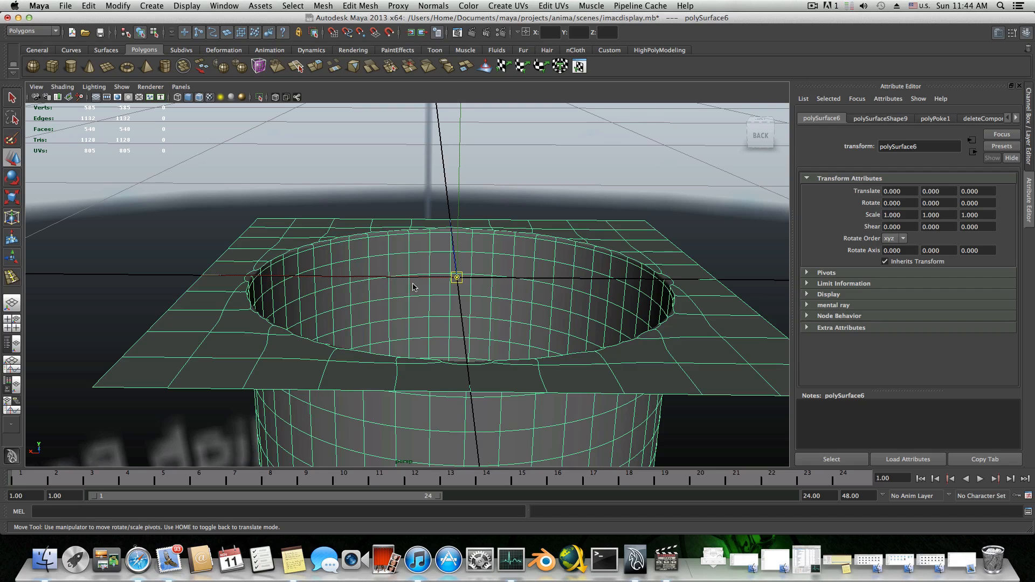
alt+middle_drag(426, 288, 477, 306)
mouse_move(477, 306)
alt+mouse_down()
mouse_move(472, 315)
mouse_move(471, 304)
alt+mouse_up()
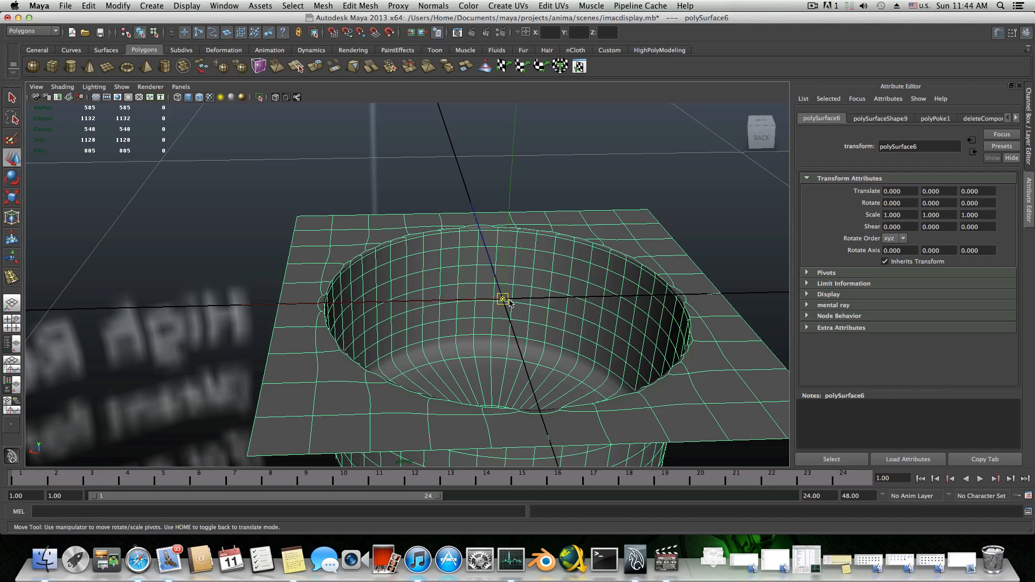
- Snap the mesh's pivot to the middle vertex of the plane's outer edge at X 0.5 and leave pivot editing
key(v)
key(v)
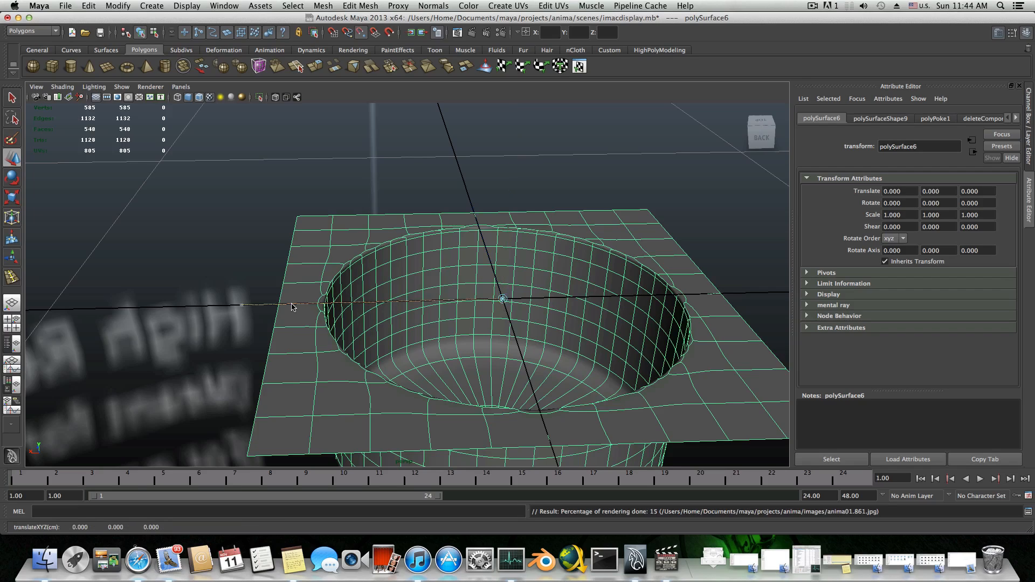
drag(291, 307, 284, 307)
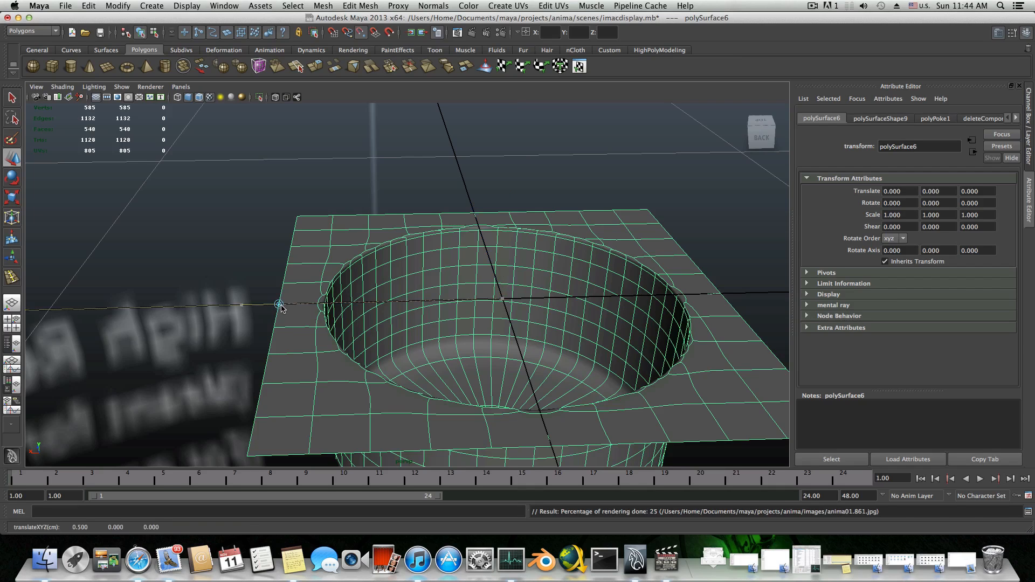
mouse_move(280, 308)
mouse_down()
mouse_move(461, 301)
mouse_move(450, 323)
mouse_move(425, 308)
mouse_move(285, 303)
mouse_up()
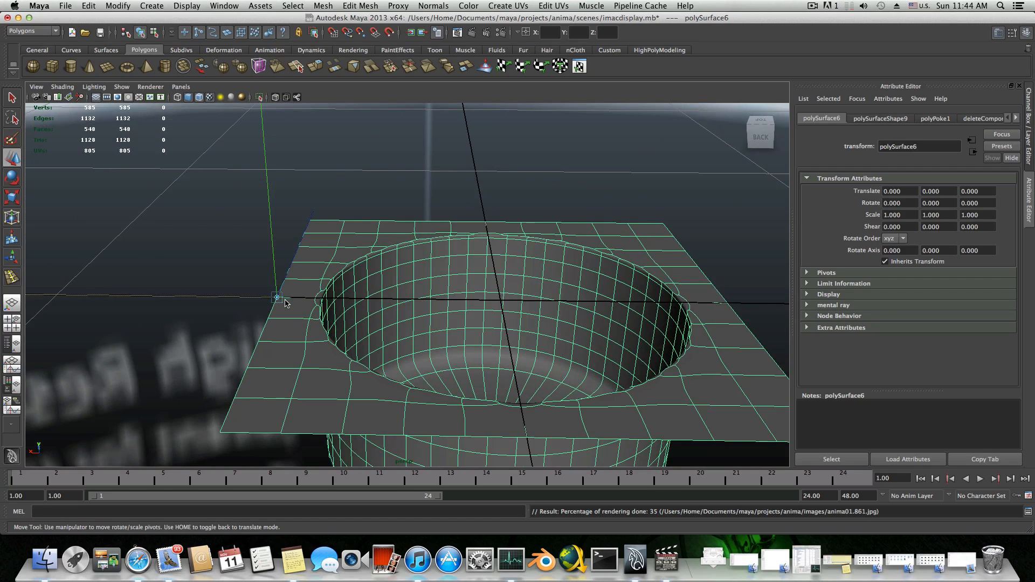
key(Home)
- Duplicate the recessed mesh and move the copy along X to about -1.138, clear of the original
scroll(285, 303, down, 5)
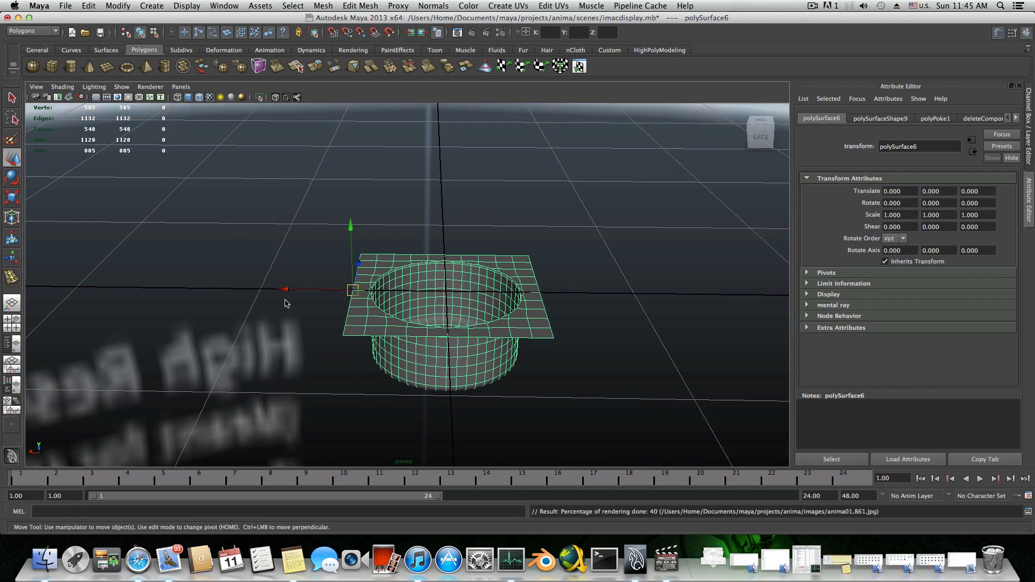
scroll(286, 302, up, 2)
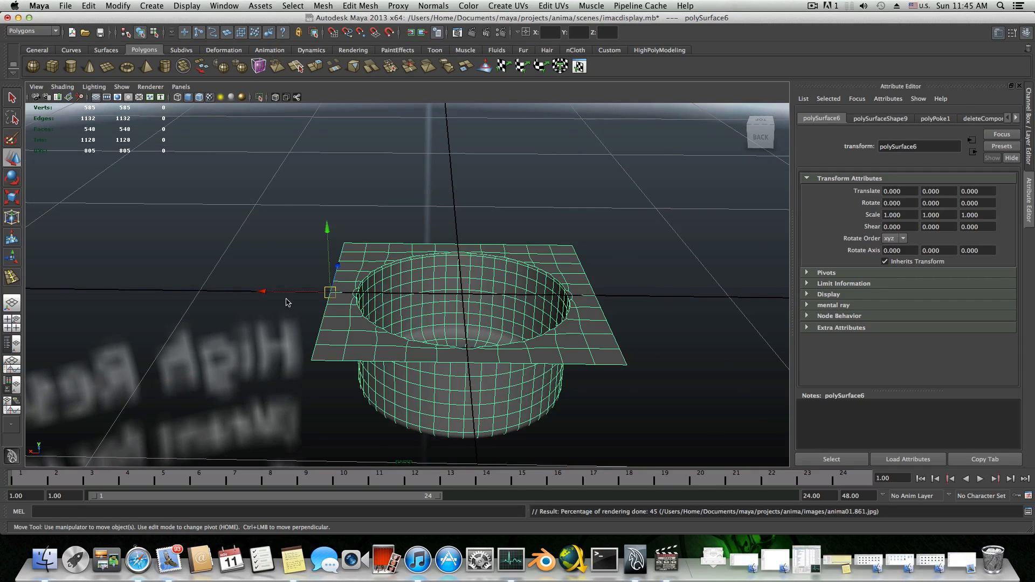
key(ctrl+d)
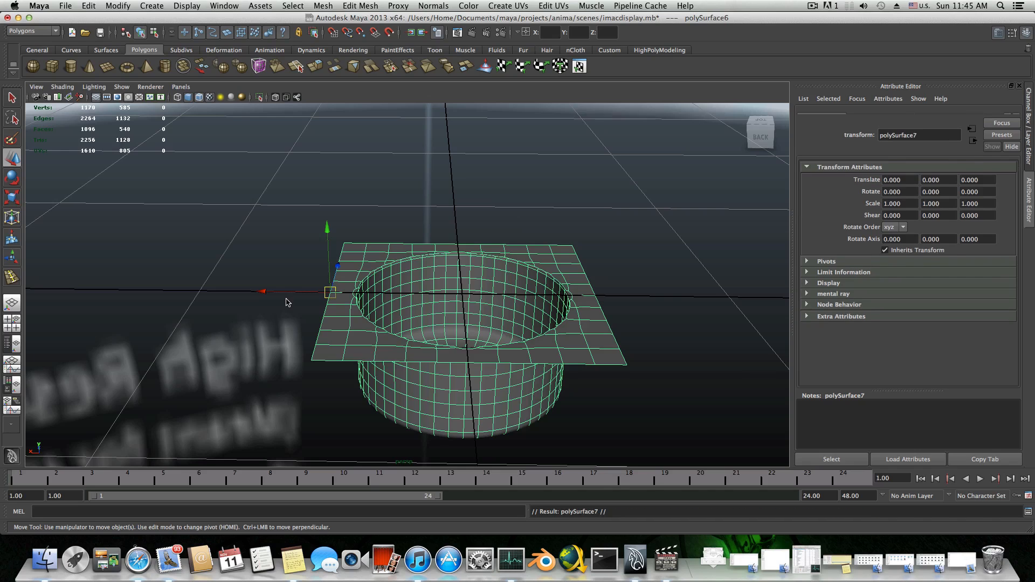
drag(261, 293, 562, 307)
alt+middle_drag(619, 324, 469, 324)
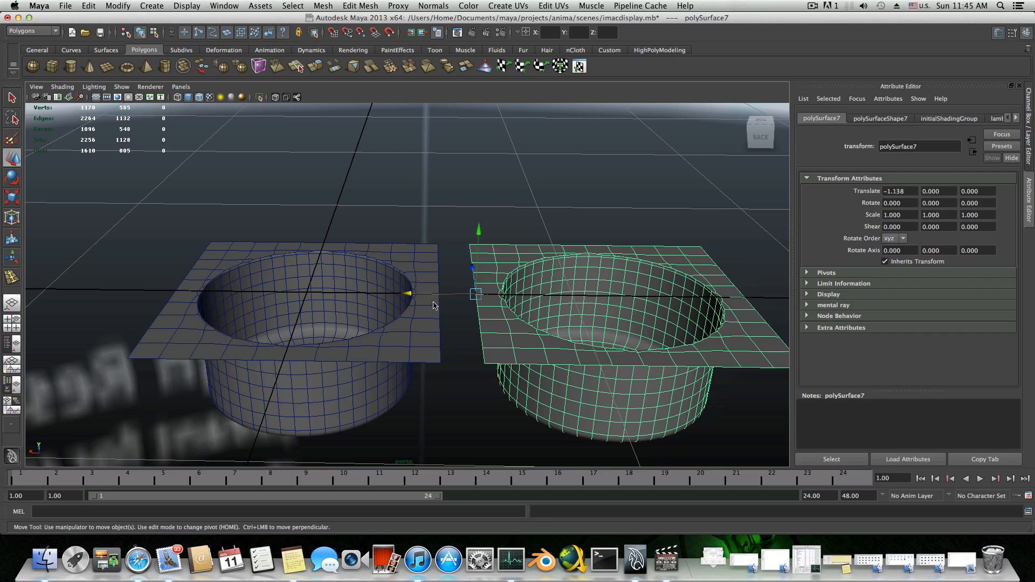
- Vertex-snap the copy against the original plane's edge, at Translate X -1.000
scroll(443, 329, up, 3)
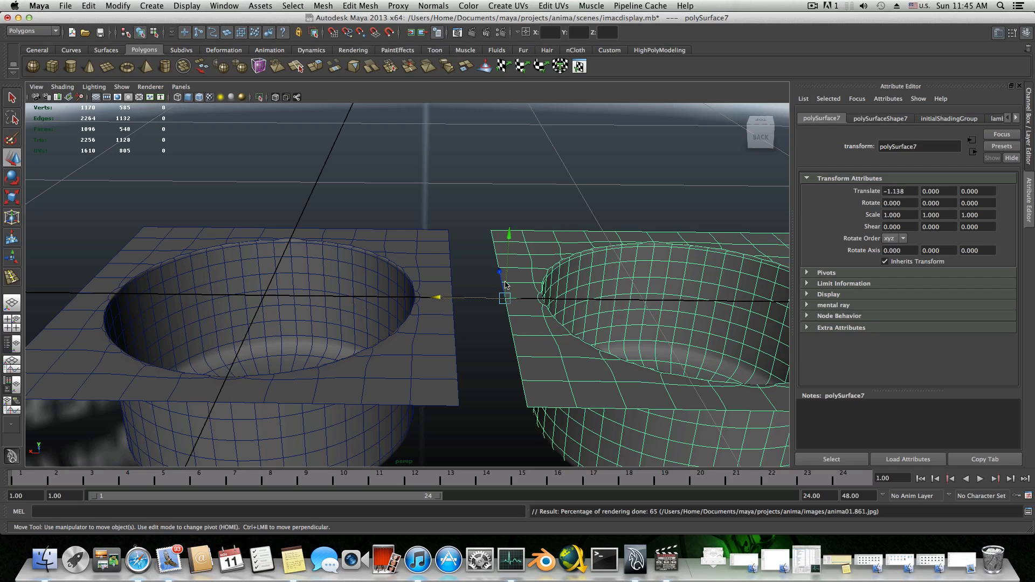
key(v)
middle_click(453, 296)
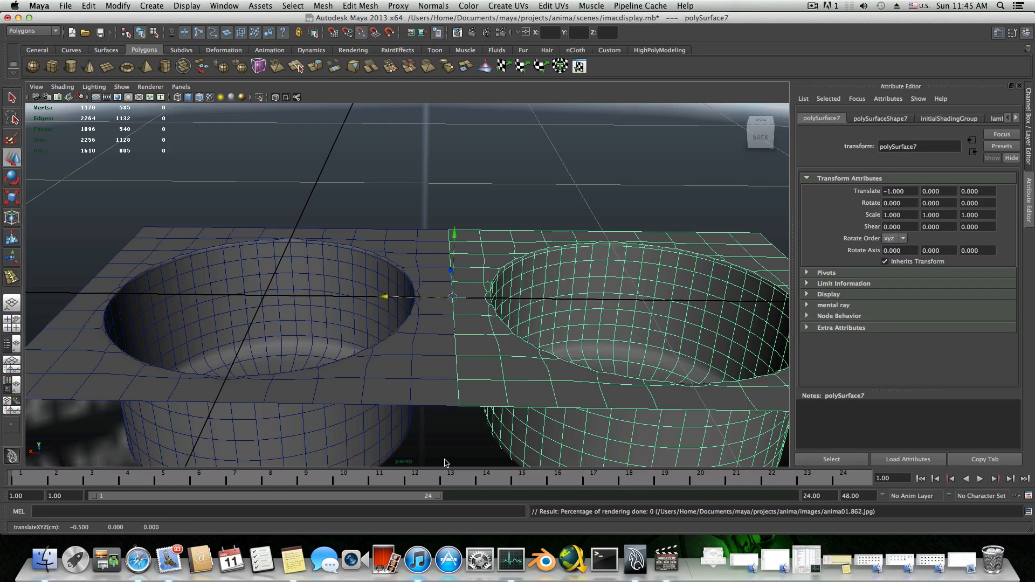
key(v)
scroll(496, 369, down, 5)
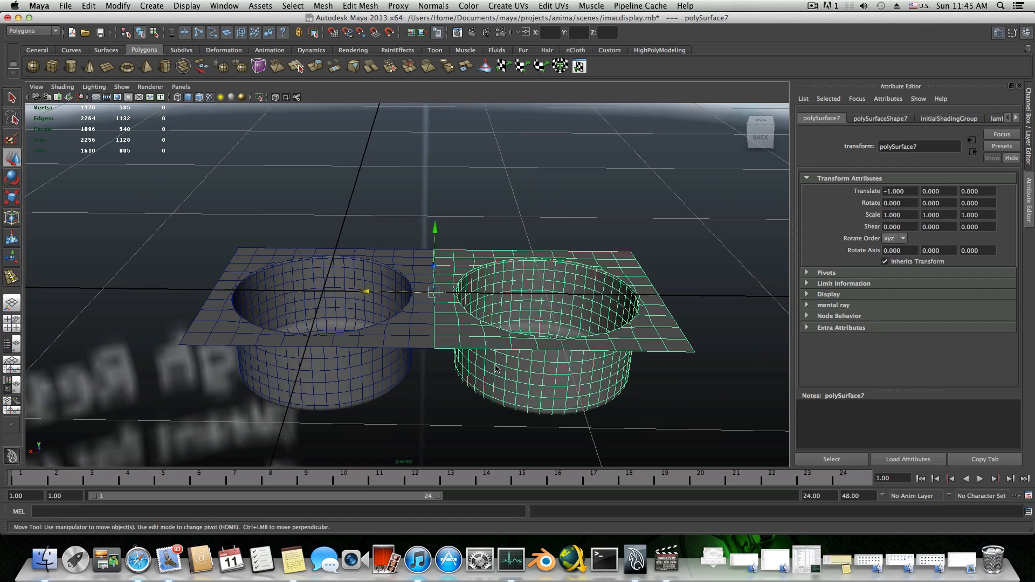
- Add the original mesh to the selection, duplicate both meshes and move the new pair along X to about -2.068
click(427, 342)
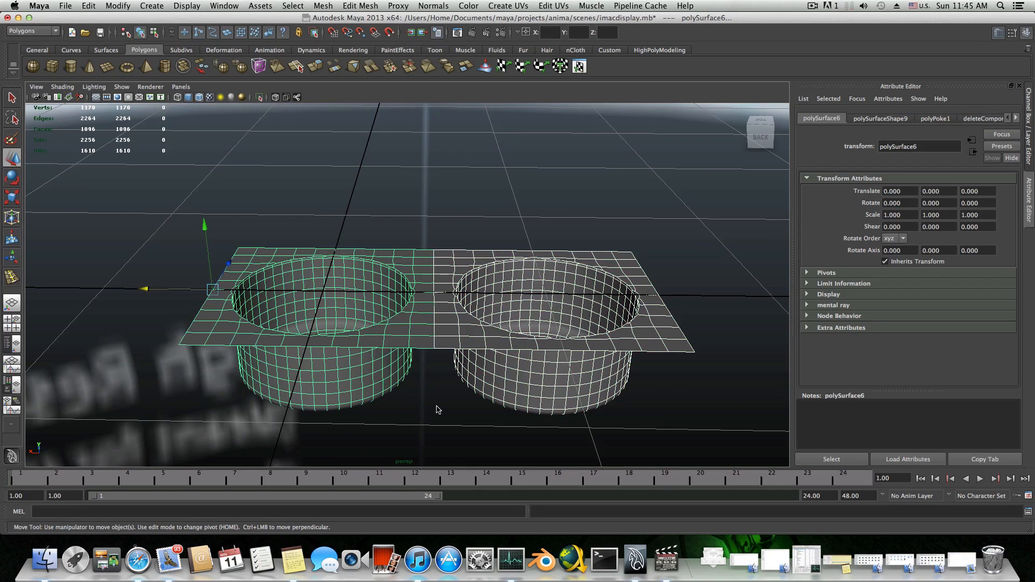
key(ctrl+d)
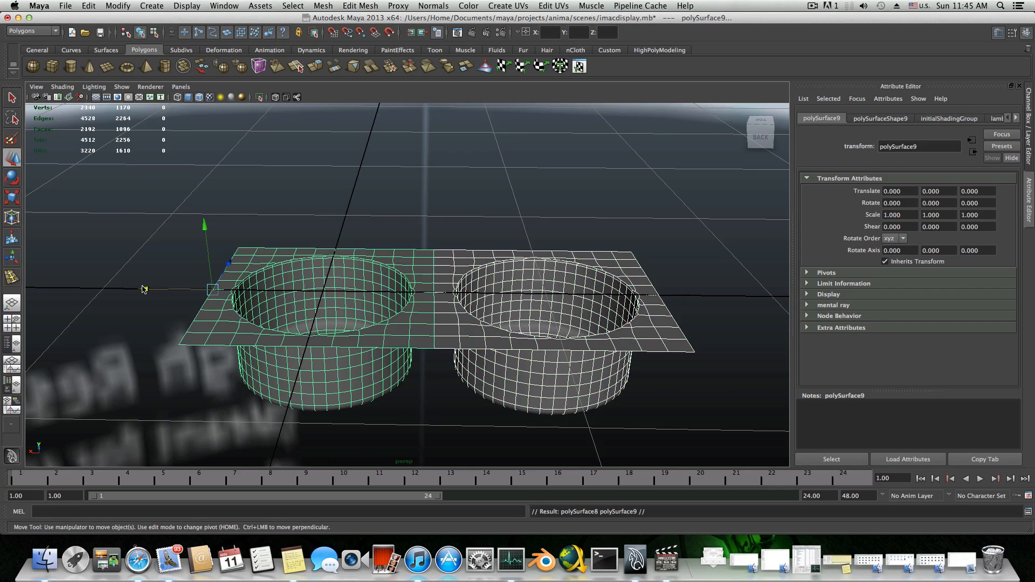
drag(144, 290, 624, 300)
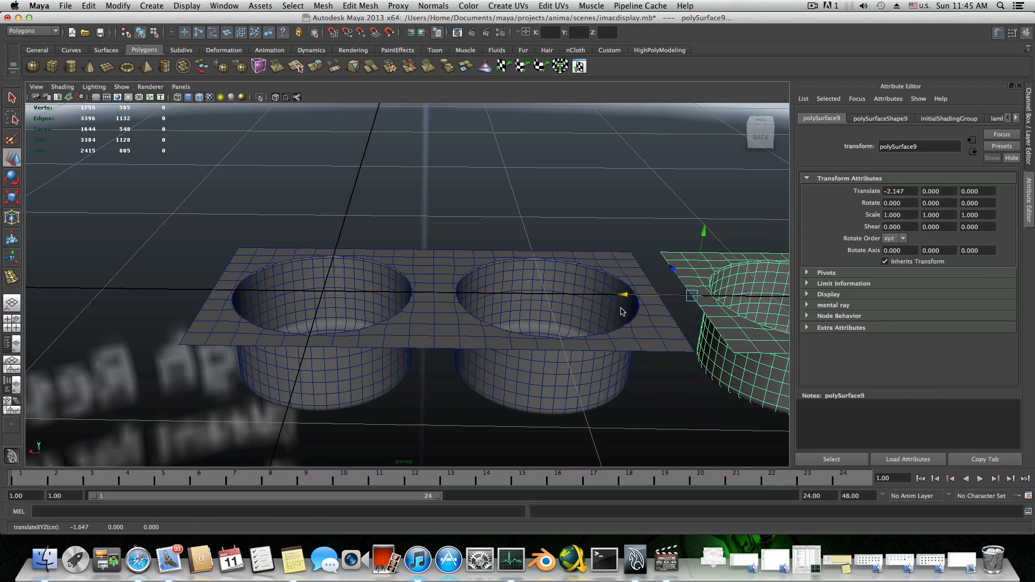
key(space)
drag(377, 325, 604, 322)
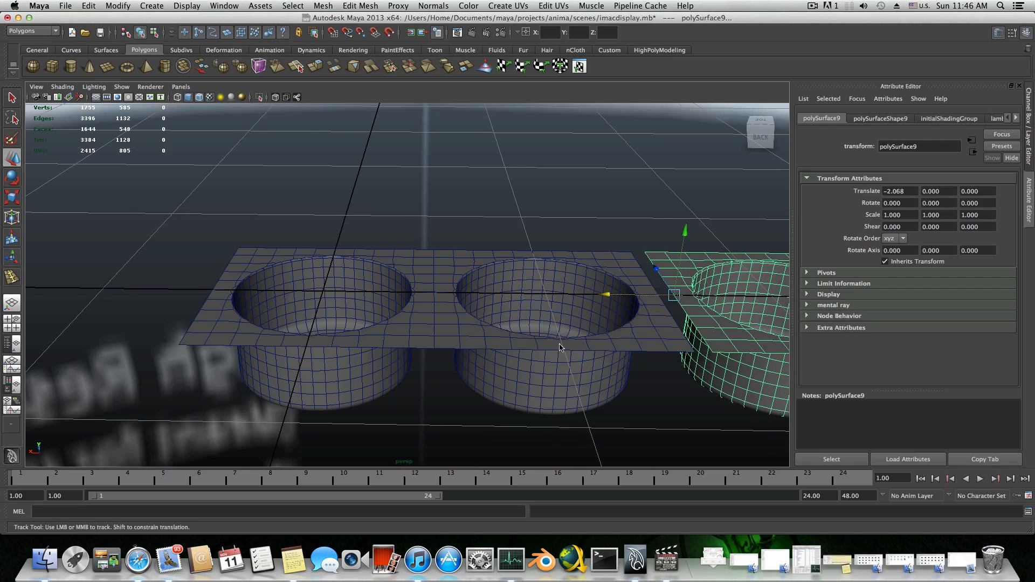
- Try to vertex-snap the duplicated pair to the open edge of the first two meshes, then undo the snap
alt+middle_drag(592, 346, 375, 345)
alt+right_drag(374, 345, 493, 351)
alt+middle_drag(493, 352, 416, 352)
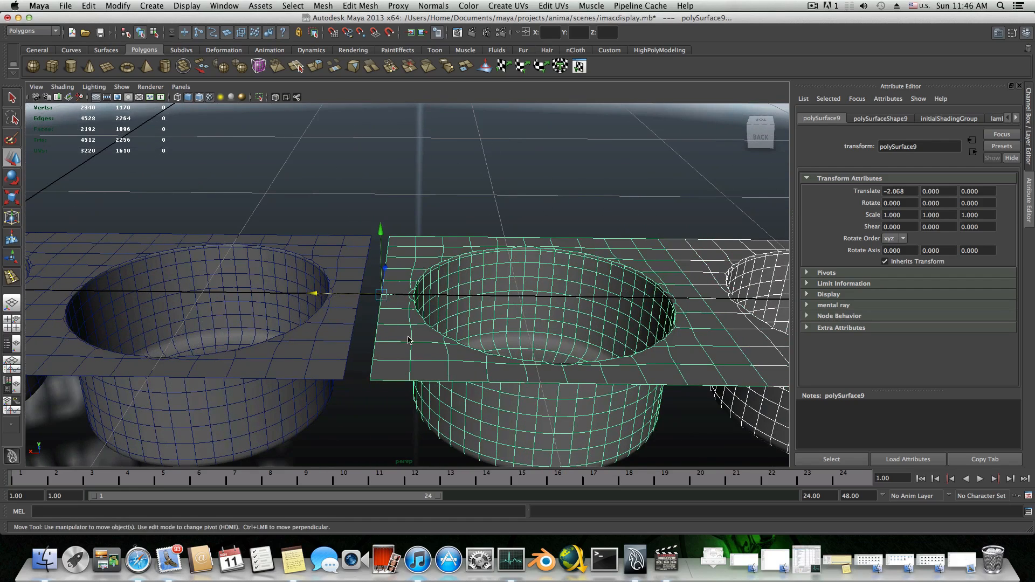
key(v)
drag(382, 296, 360, 295)
scroll(441, 358, down, 5)
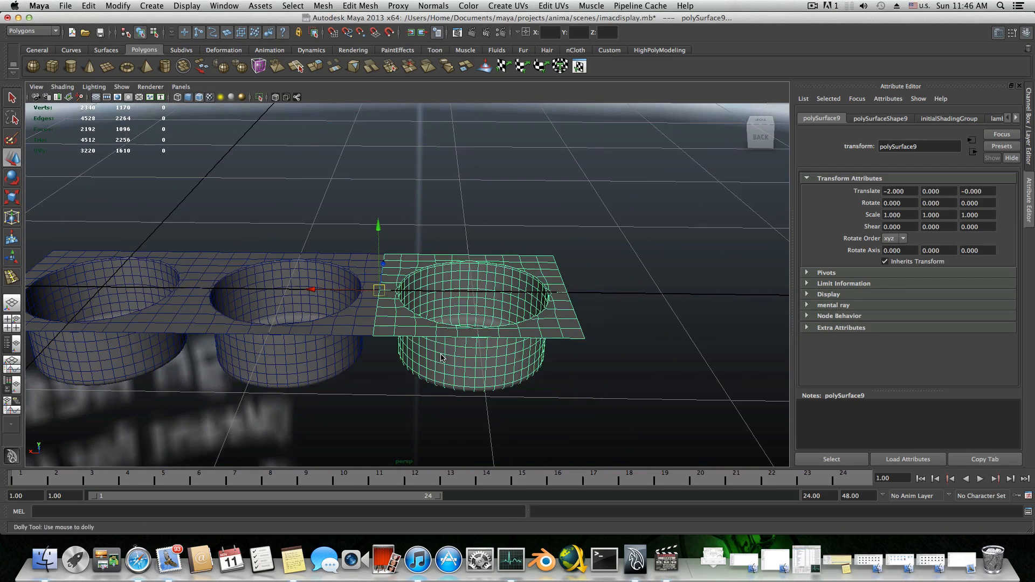
scroll(441, 358, down, 10)
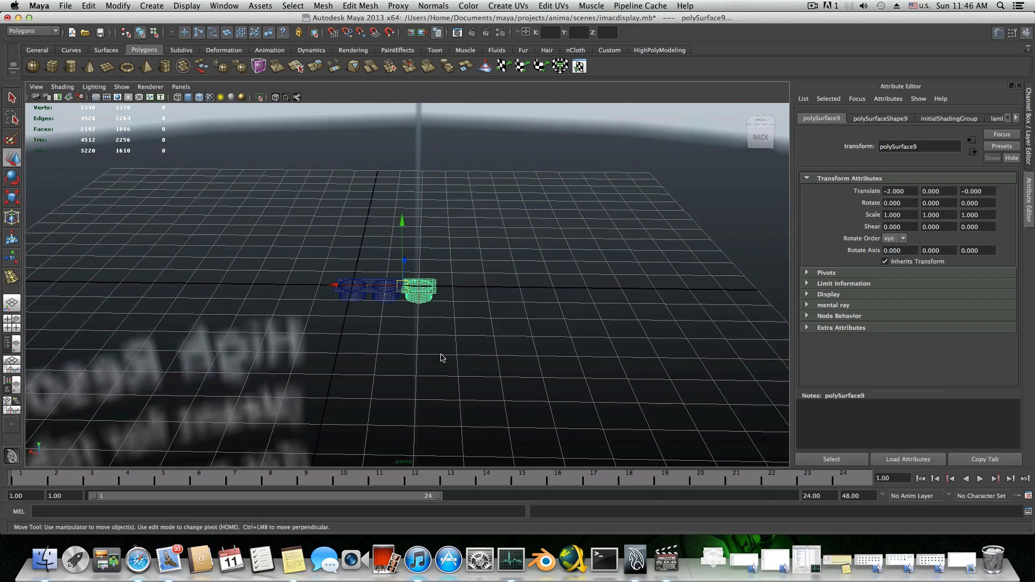
scroll(441, 358, up, 6)
key(ctrl+z)
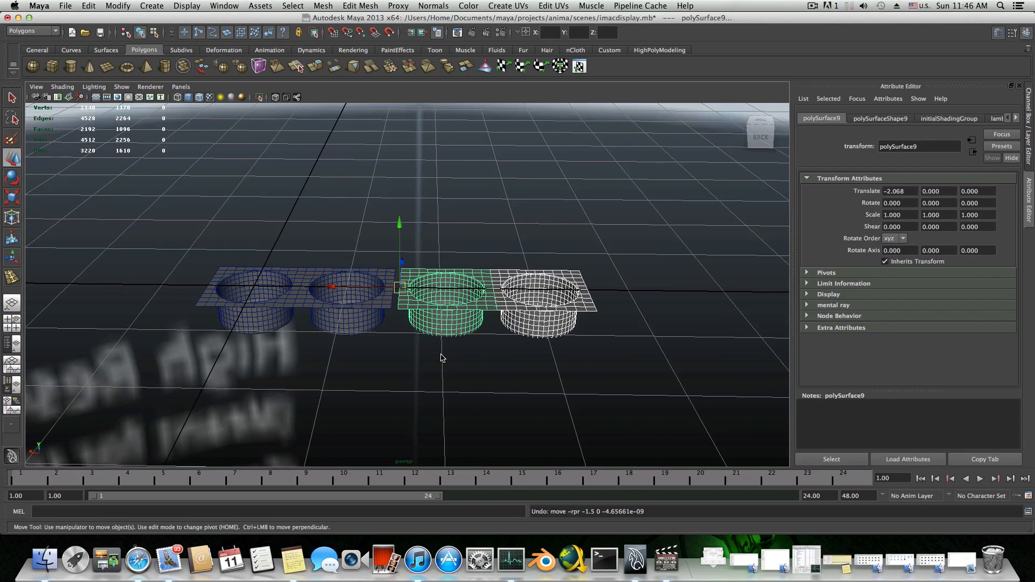
- Vertex-snap the third and fourth recessed meshes individually against the end of the row, at Translate X -2.000 and -3.000
scroll(441, 358, up, 5)
click(481, 317)
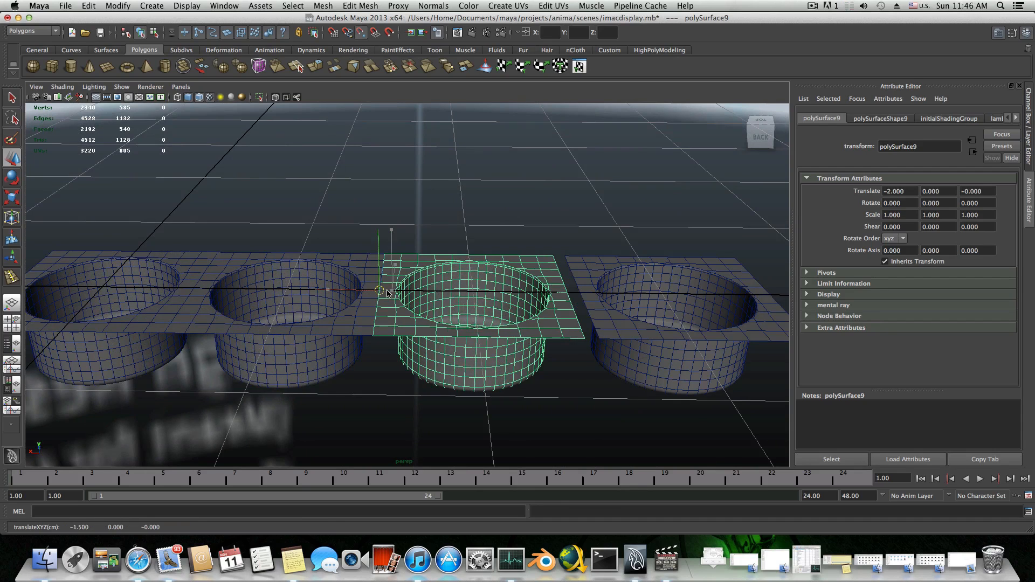
click(638, 308)
key(v)
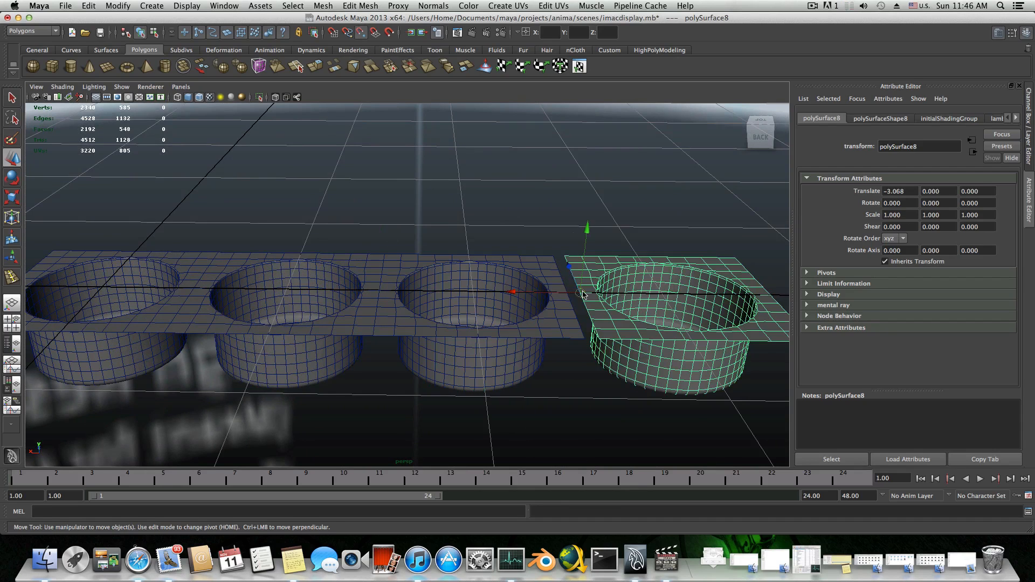
drag(582, 295, 567, 294)
scroll(548, 338, down, 5)
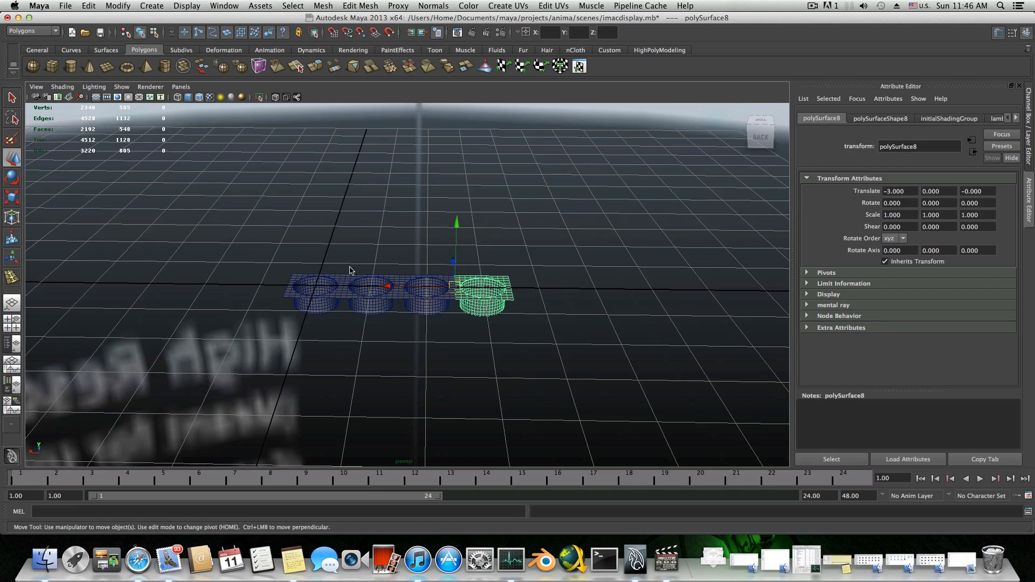
- Select the third and fourth meshes together, duplicate them and move the new pair along X to about -4.252, clear of the row
alt+drag(355, 283, 491, 331)
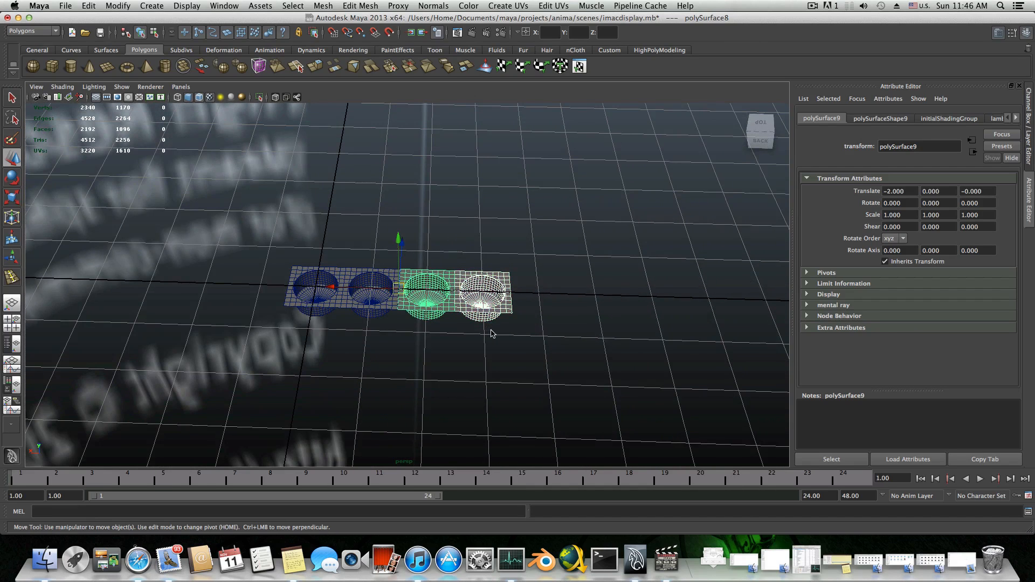
alt+drag(488, 393, 467, 348)
alt+right_drag(468, 349, 569, 370)
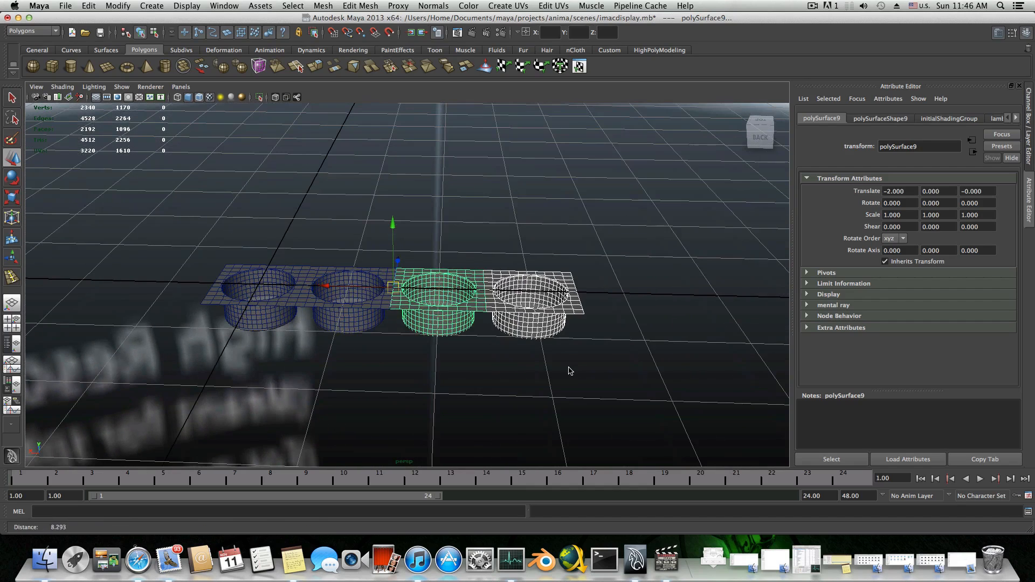
key(ctrl+d)
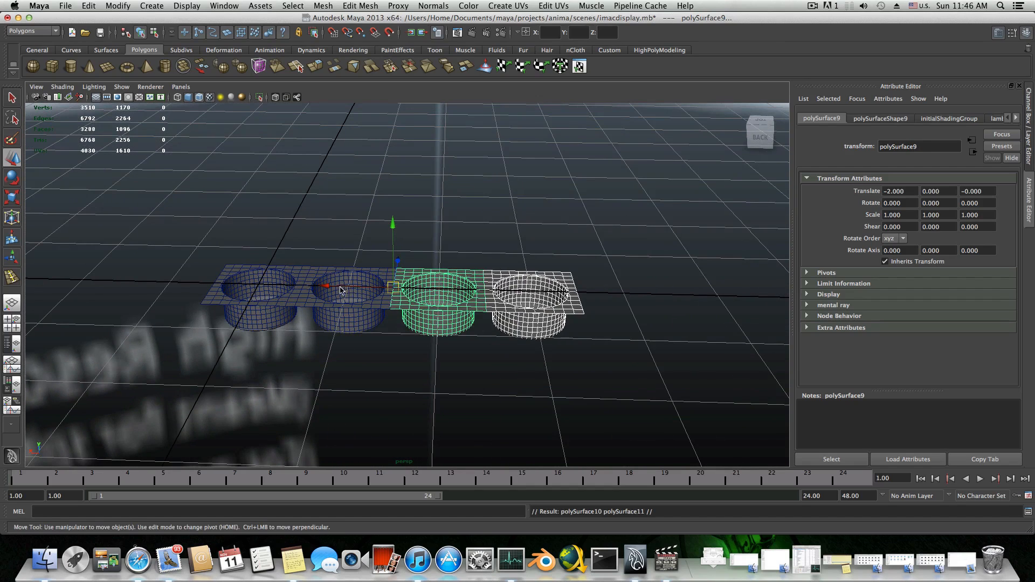
drag(353, 287, 608, 351)
alt+middle_drag(608, 351, 429, 356)
alt+right_drag(429, 356, 535, 364)
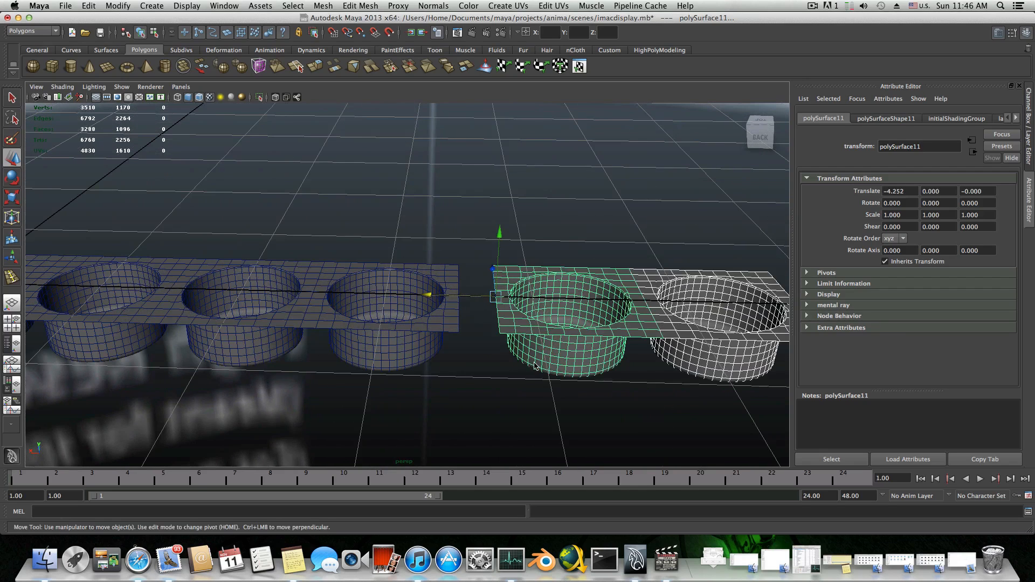
- Try to vertex-snap the nearer mesh of the new pair to the row's end, then undo the snap
click(519, 333)
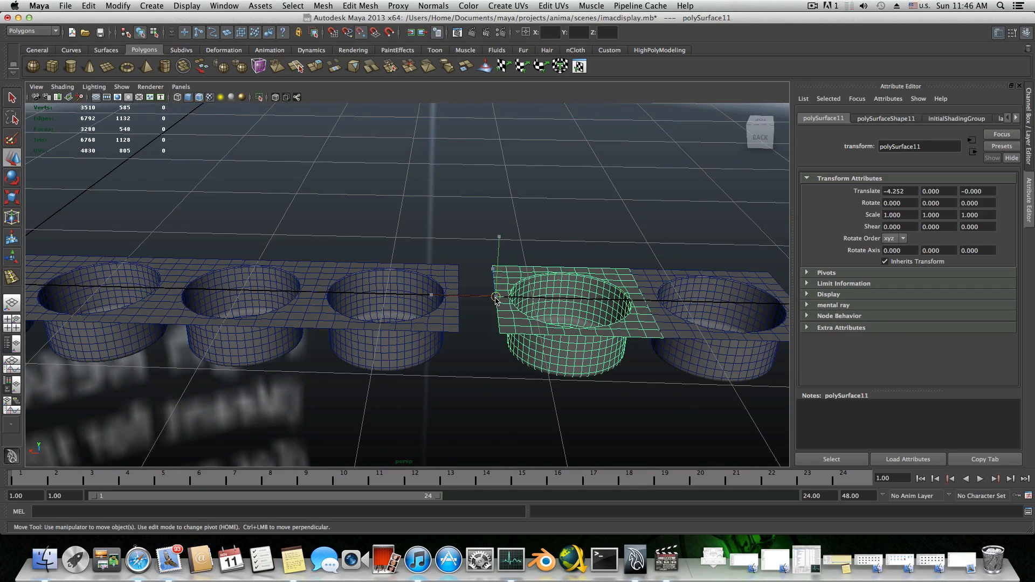
drag(496, 297, 486, 299)
alt+right_drag(482, 353, 598, 366)
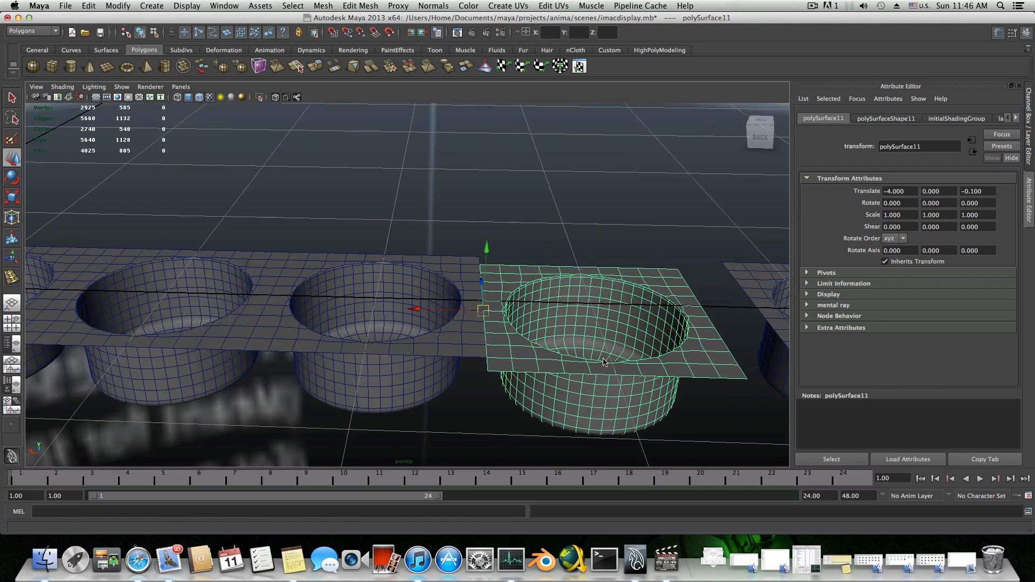
alt+drag(597, 366, 618, 357)
key(z)
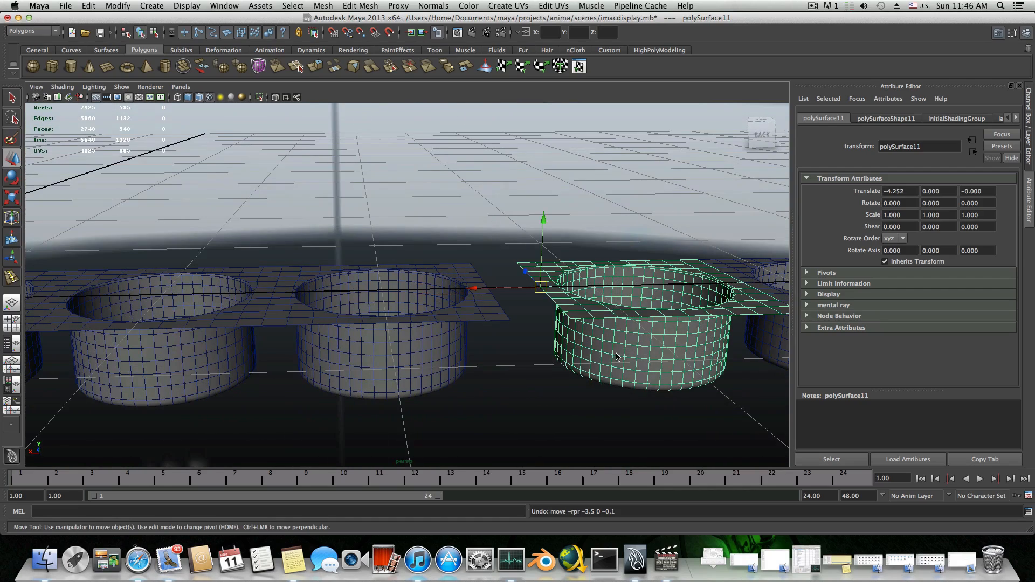
- Vertex-snap the fifth and sixth meshes individually onto the row's end, at Translate X -4.000 and -5.000
key(v)
drag(538, 290, 592, 357)
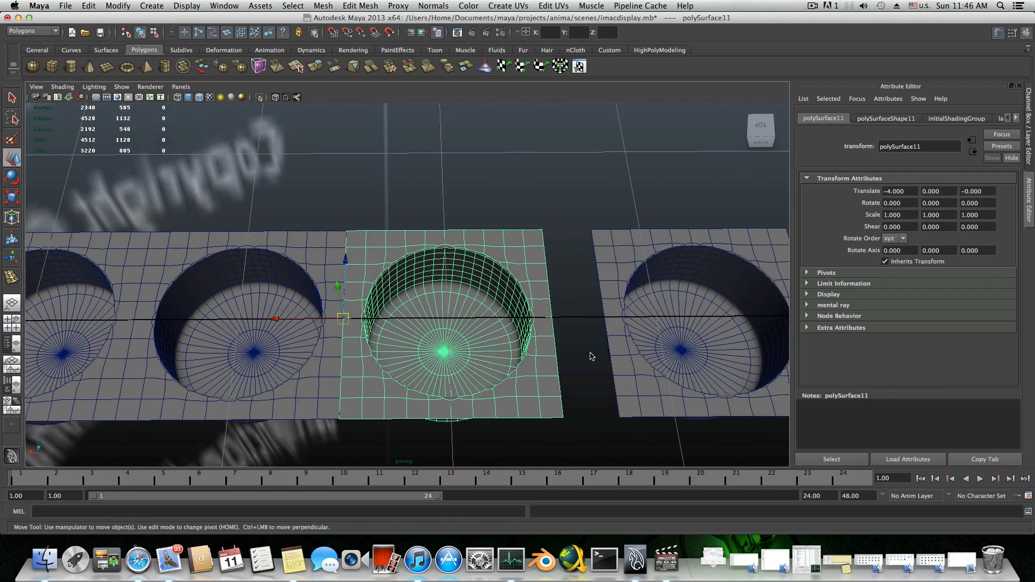
click(627, 354)
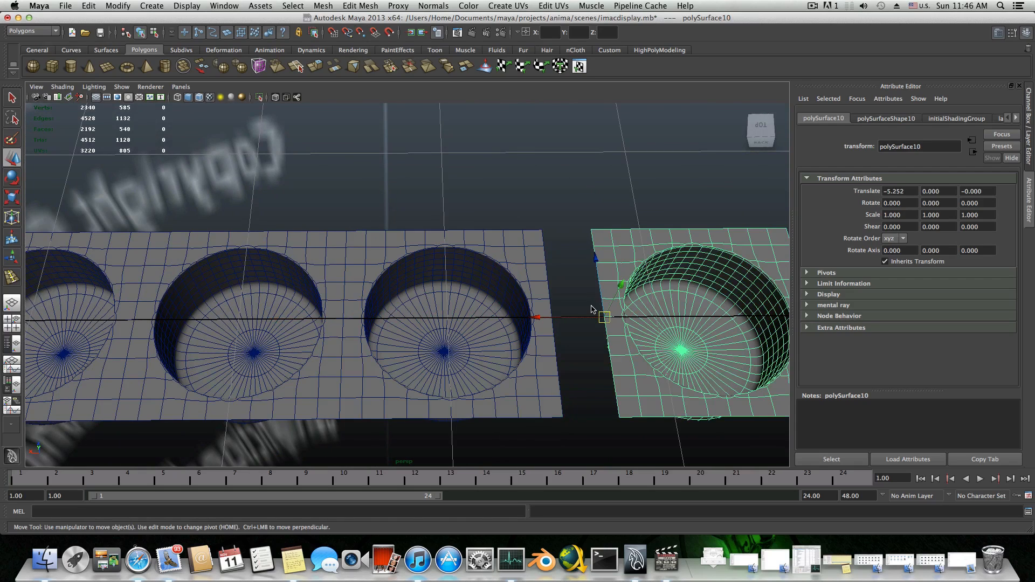
key(v)
drag(603, 317, 553, 318)
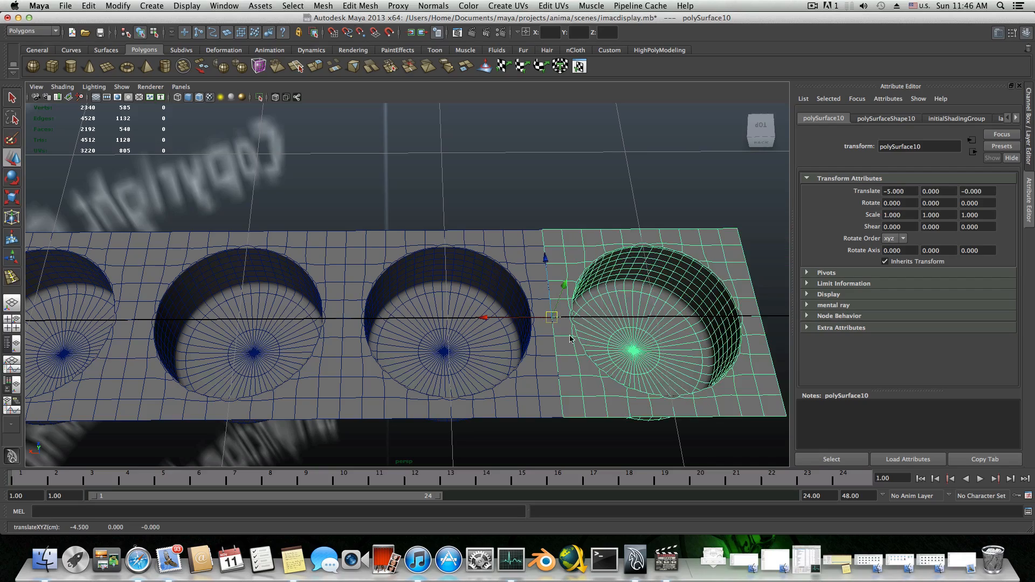
- Select the five meshes after the original, duplicate them and move the copies along Z to about 1.829 as a second row
alt+drag(553, 354, 531, 304)
scroll(339, 313, down, 10)
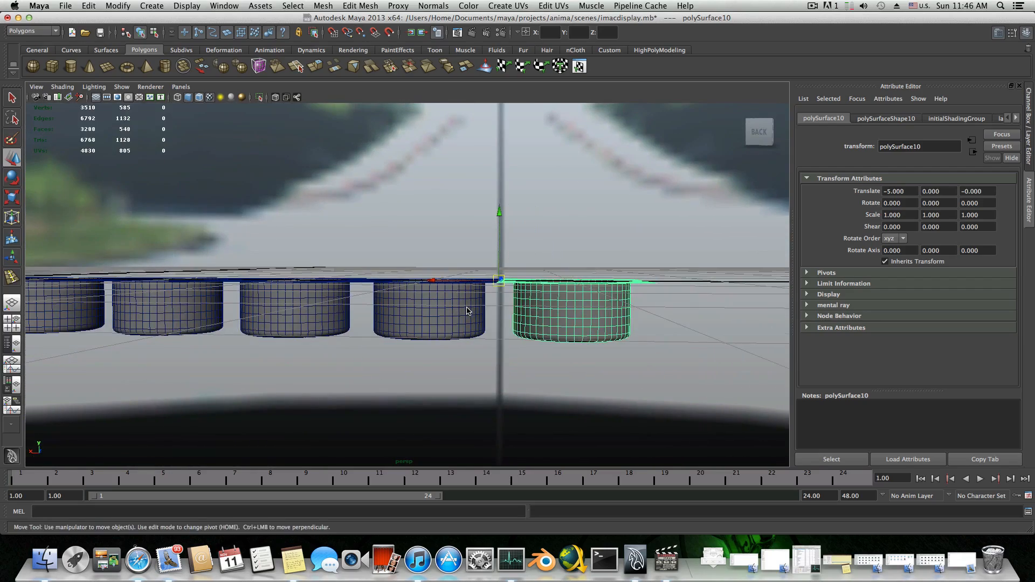
alt+drag(339, 313, 283, 397)
scroll(292, 300, down, 1)
scroll(292, 300, down, 2)
drag(328, 123, 416, 328)
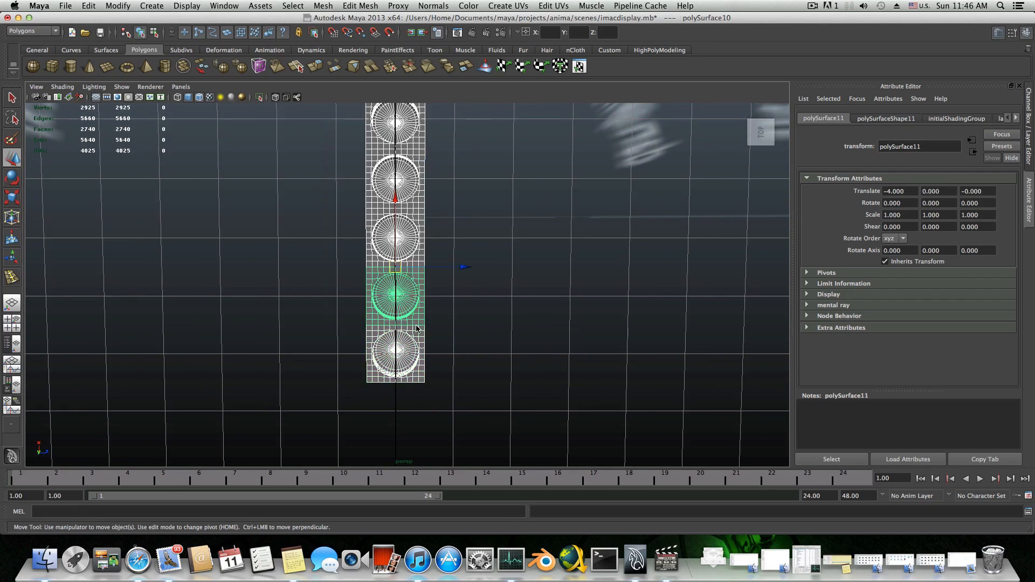
scroll(461, 292, down, 2)
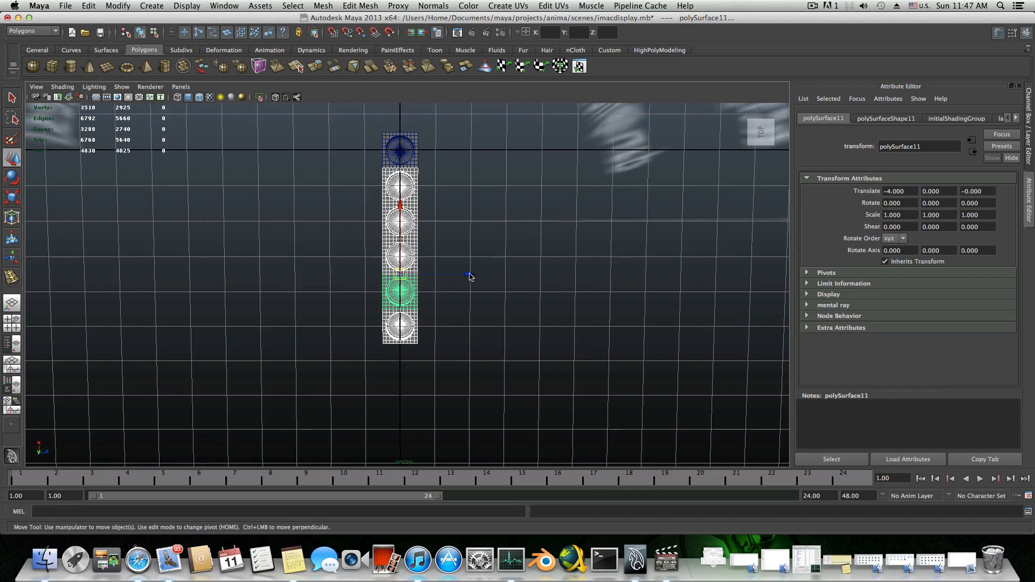
drag(469, 276, 539, 279)
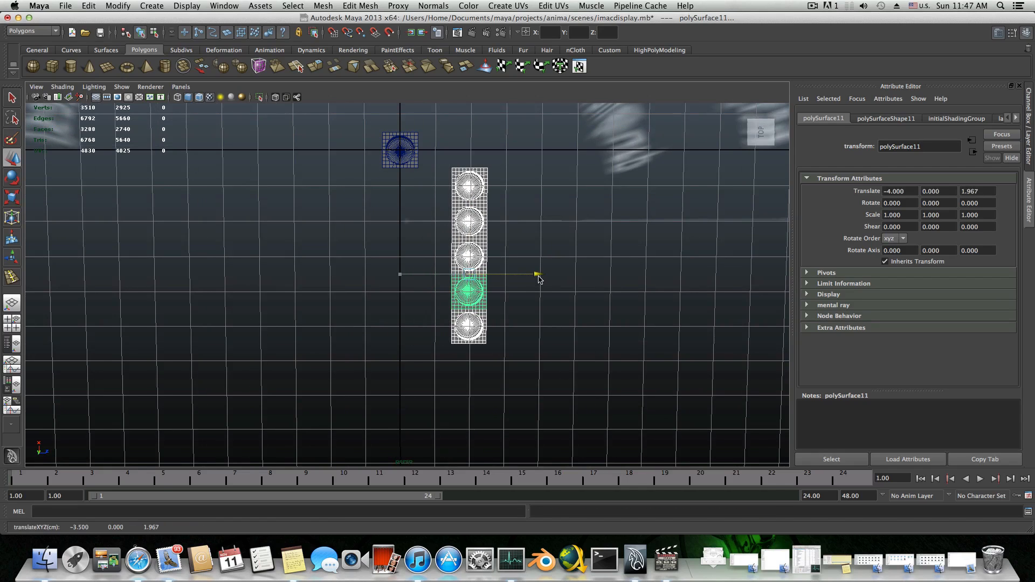
key(ctrl+z)
key(ctrl+d)
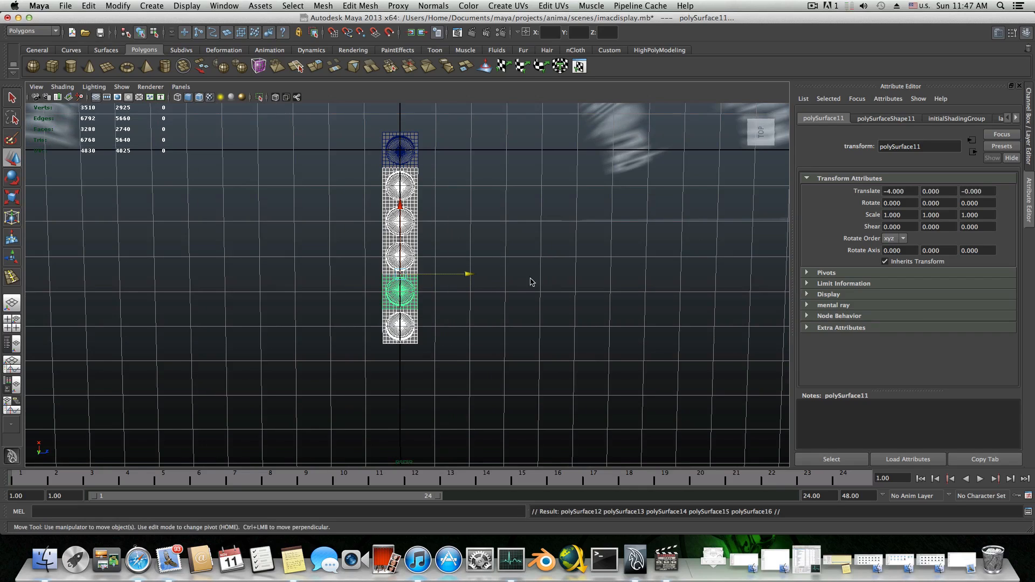
drag(468, 275, 533, 278)
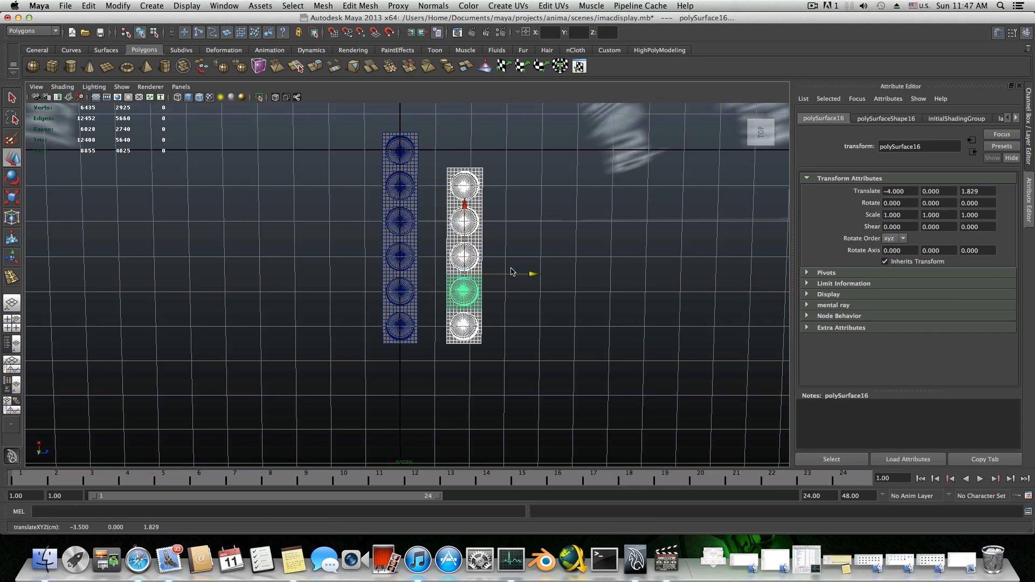
- Group the five duplicated meshes of the second row and center the group's pivot
scroll(484, 325, up, 3)
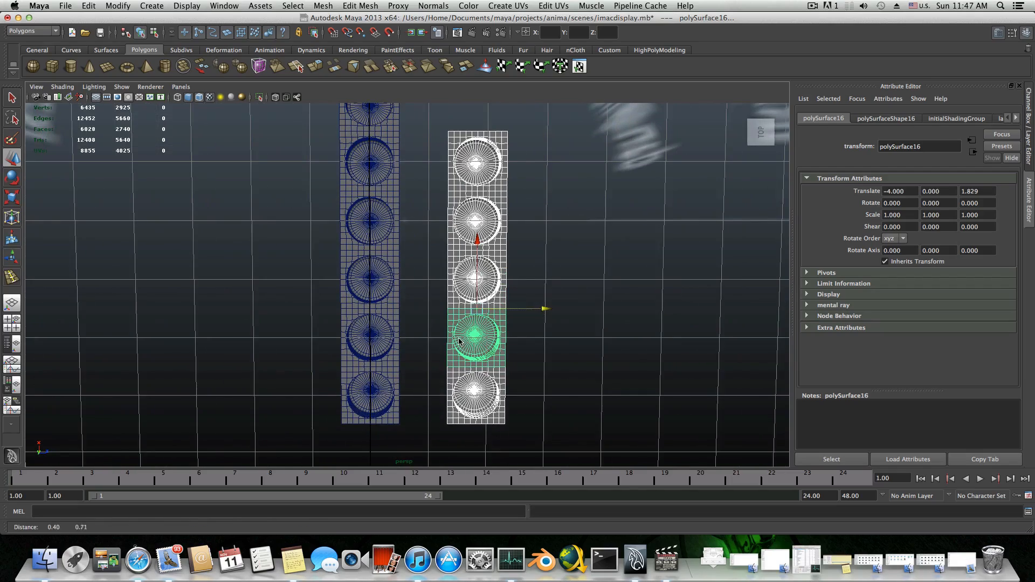
mouse_move(484, 300)
alt+mouse_down()
mouse_move(473, 317)
mouse_move(431, 300)
mouse_move(486, 291)
alt+mouse_up()
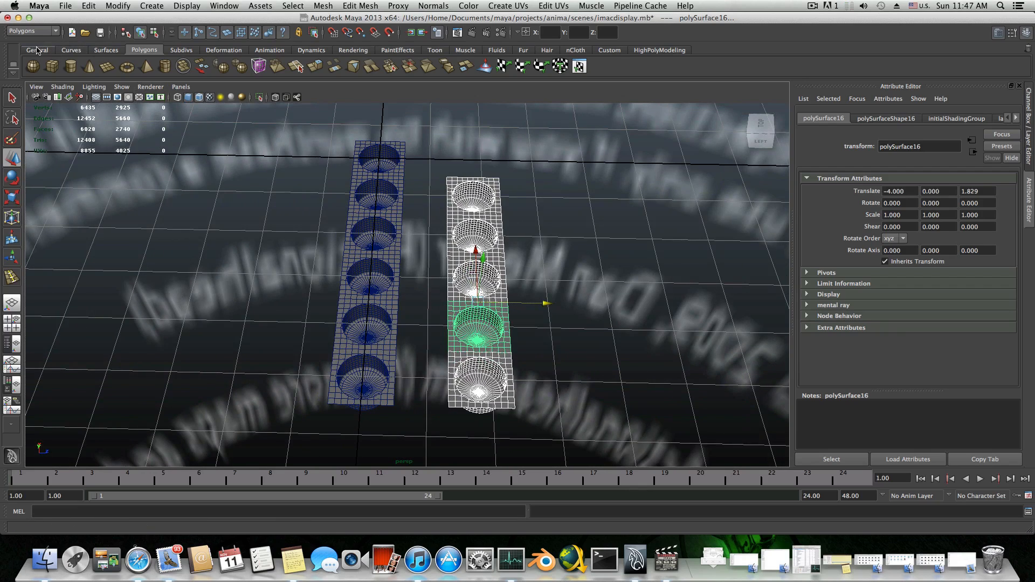
click(37, 50)
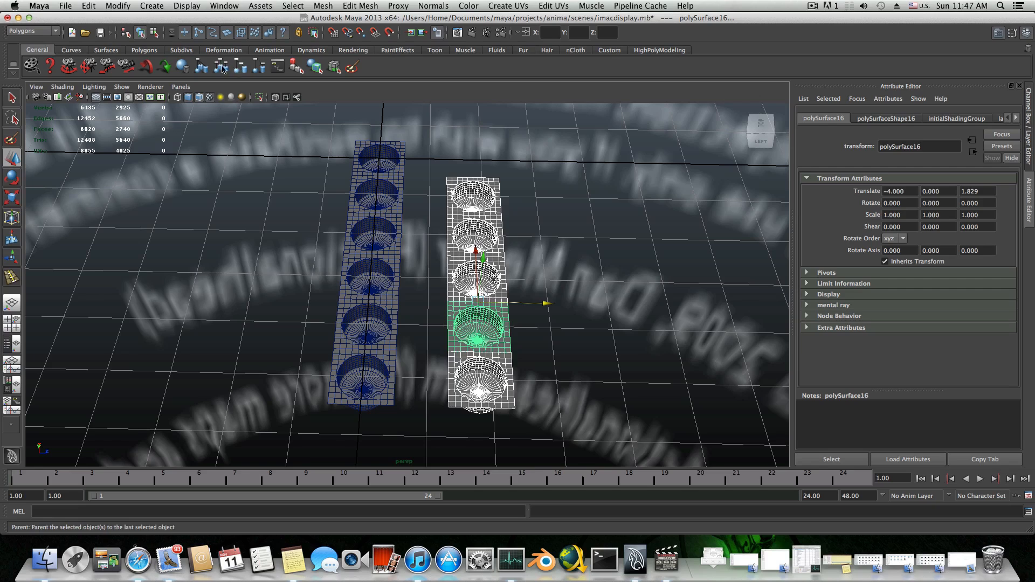
click(198, 67)
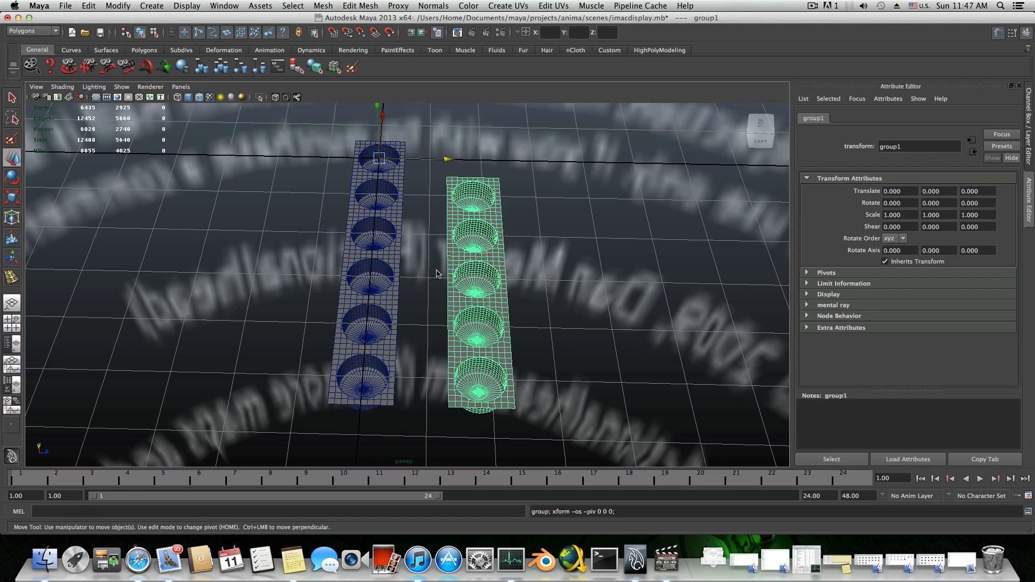
click(116, 5)
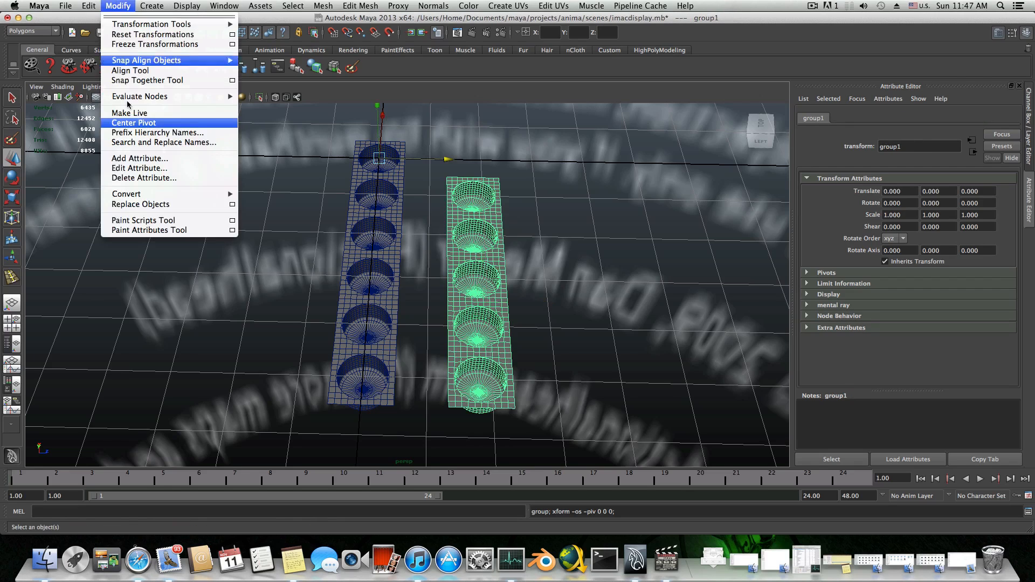
click(130, 120)
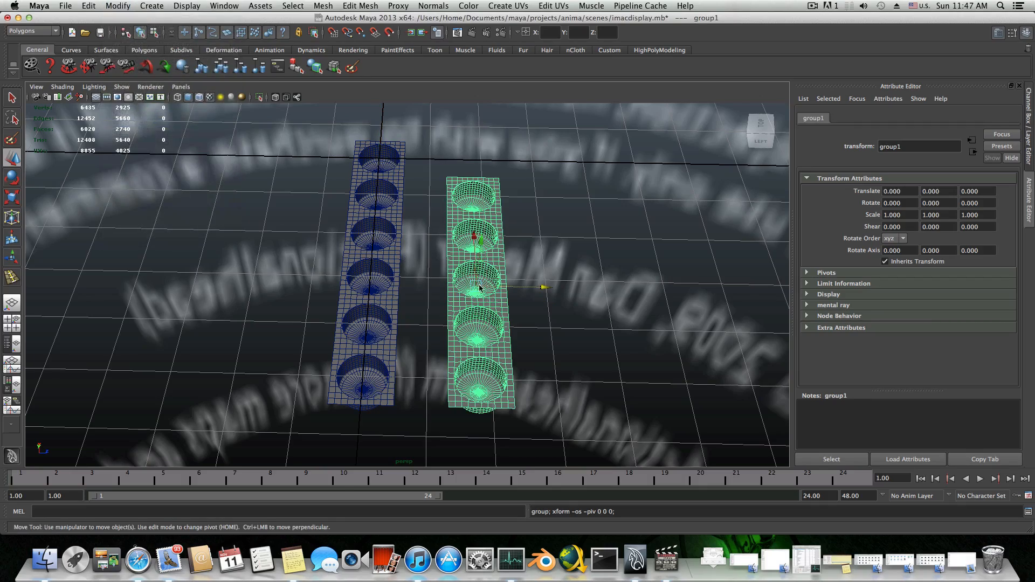
- Vertex-snap the group's pivot to the middle vertex of its long edge facing the original row, at X -3.000, Z 1.329
alt+middle_drag(471, 282, 381, 202)
alt+right_drag(382, 203, 750, 264)
alt+middle_drag(407, 188, 431, 315)
alt+drag(405, 238, 474, 213)
alt+drag(291, 205, 323, 230)
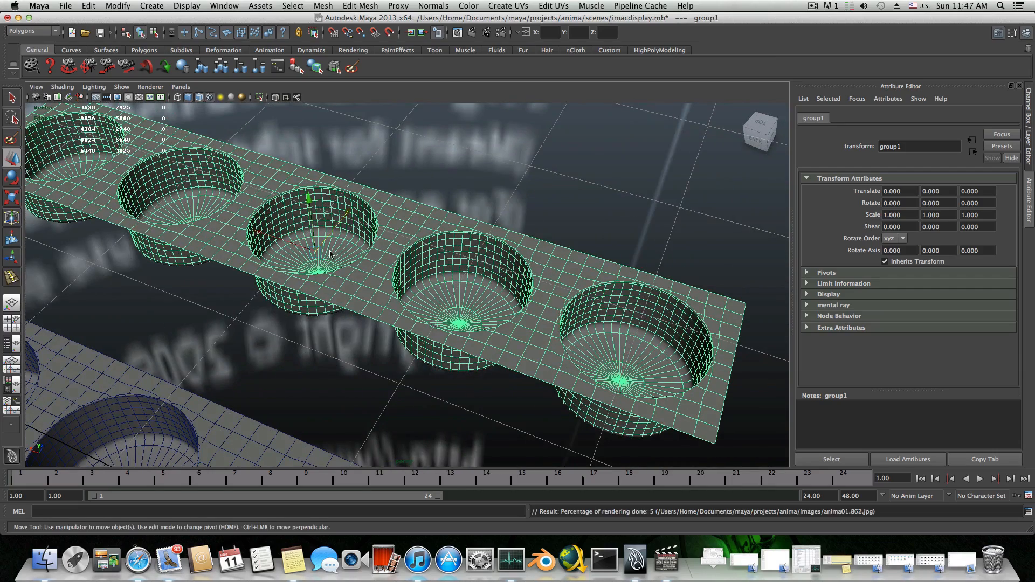
alt+drag(319, 251, 275, 258)
alt+middle_drag(312, 220, 312, 252)
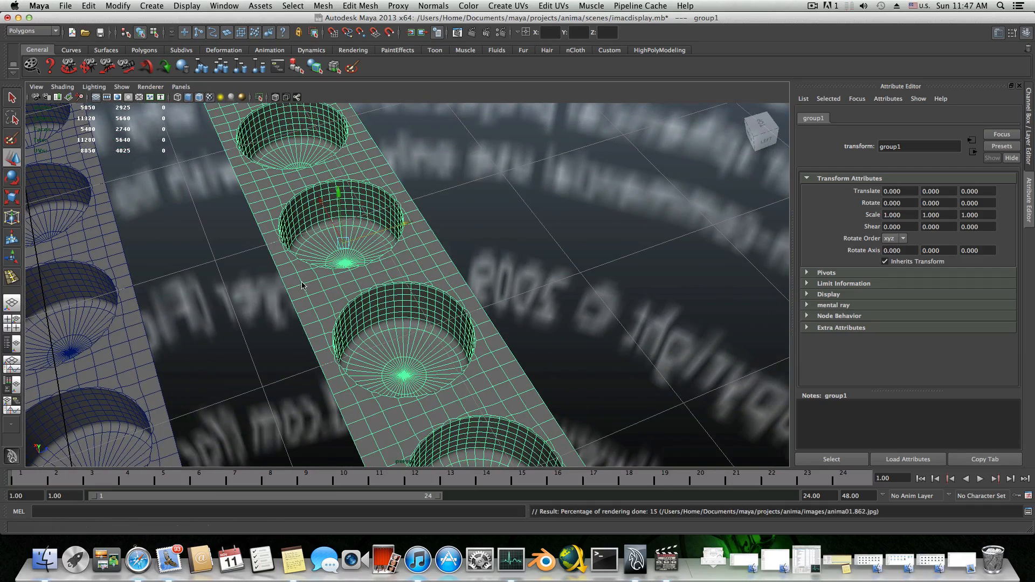
alt+drag(269, 260, 270, 308)
scroll(283, 212, up, 10)
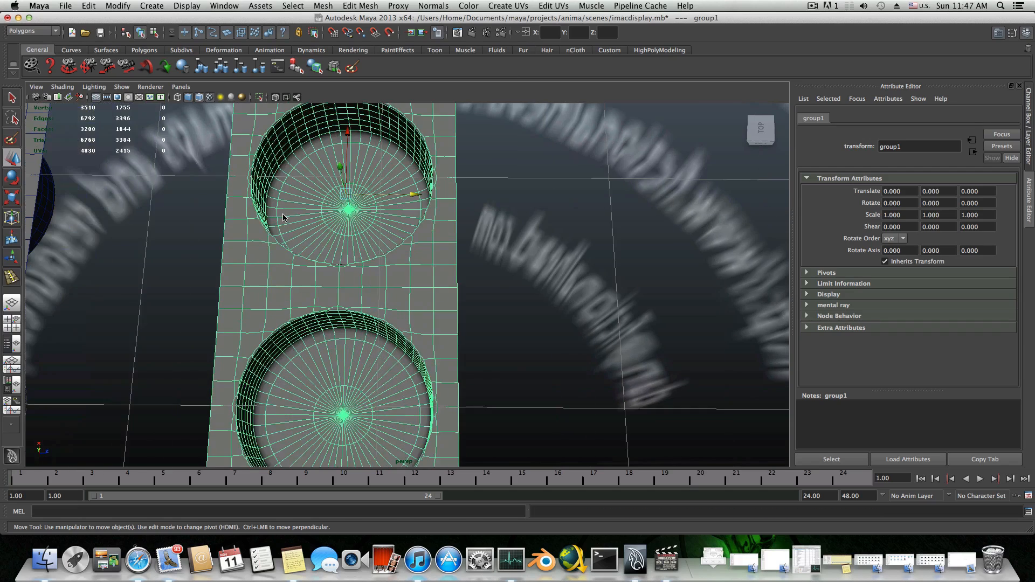
alt+drag(289, 210, 395, 296)
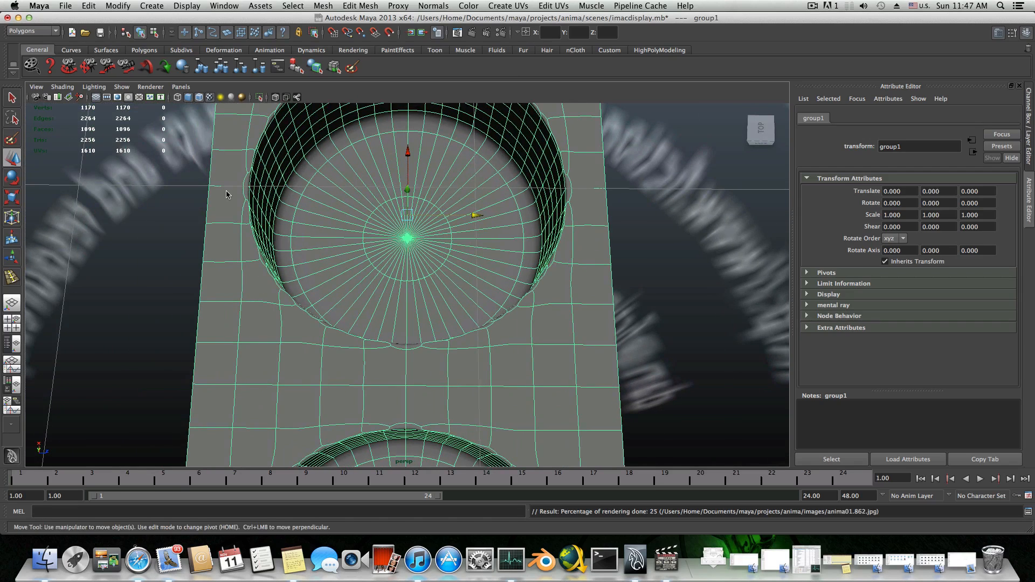
key(Home)
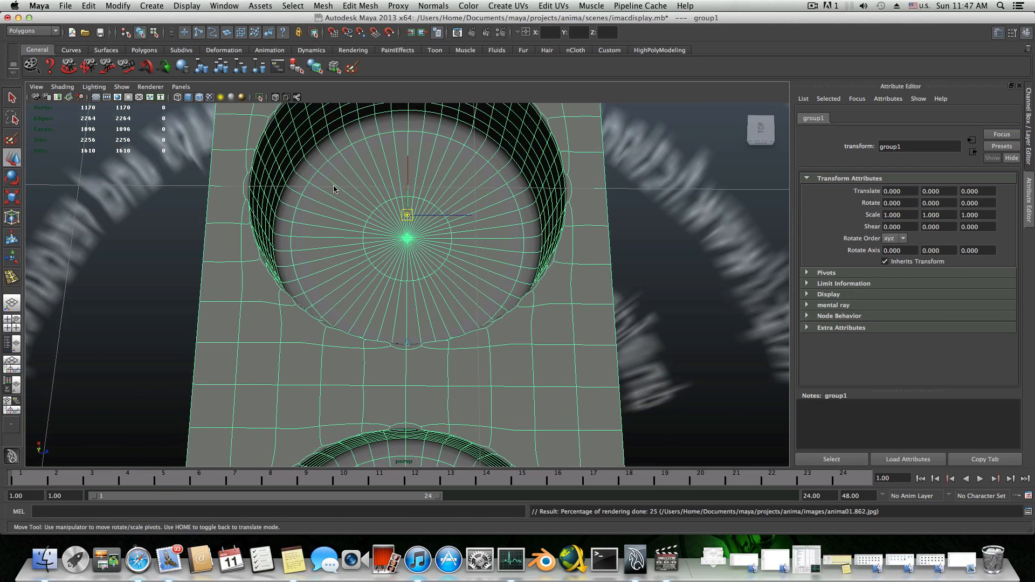
key(v)
middle_drag(221, 191, 210, 188)
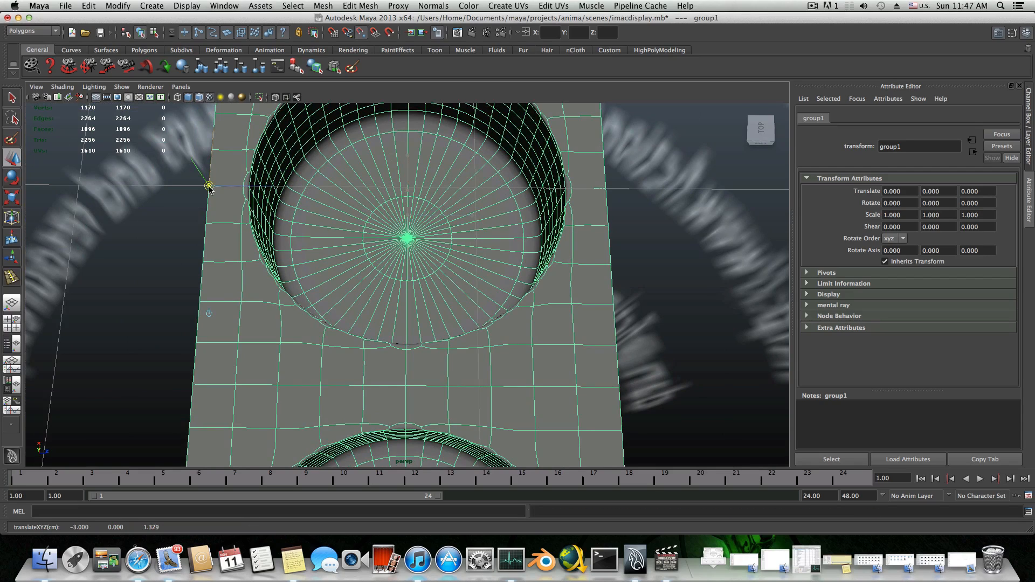
key(Home)
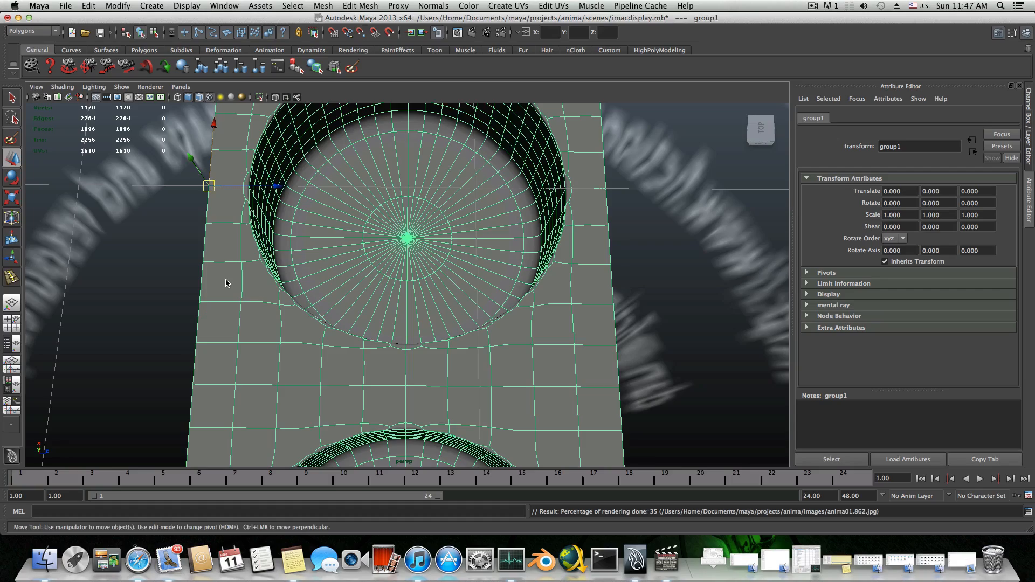
alt+drag(225, 283, 247, 273)
scroll(244, 268, down, 8)
scroll(227, 229, down, 1)
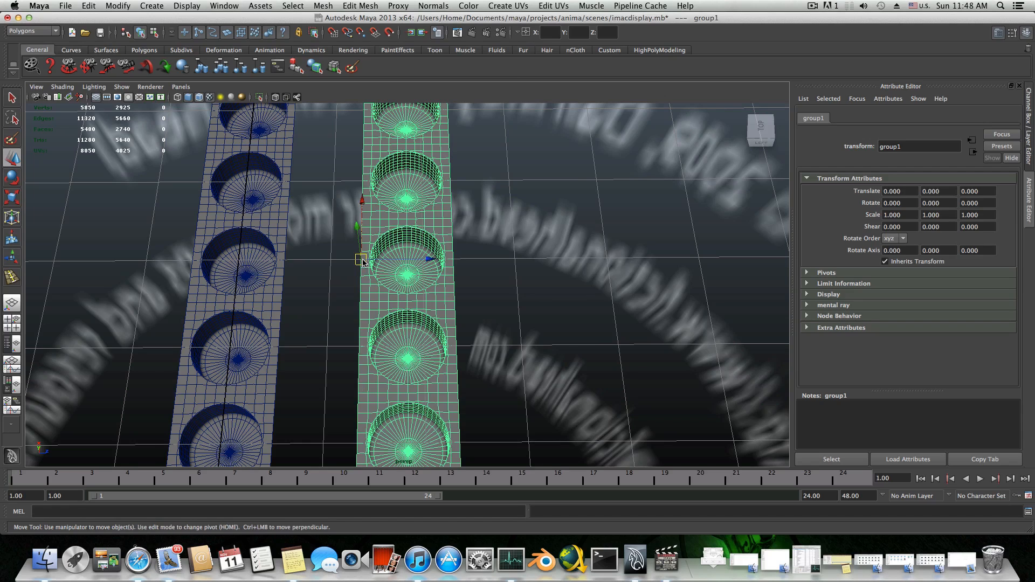
scroll(350, 284, up, 2)
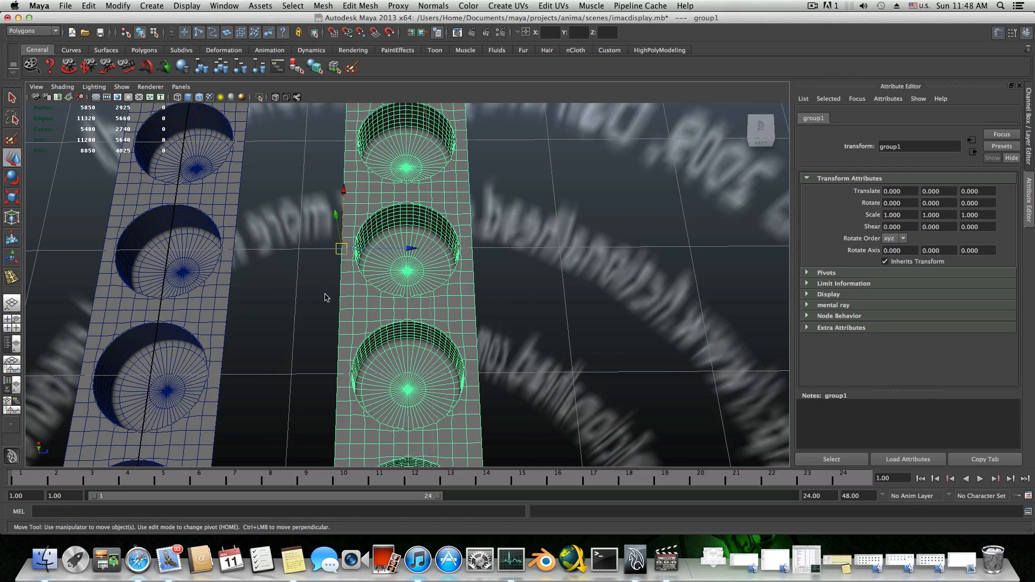
alt+drag(326, 297, 348, 268)
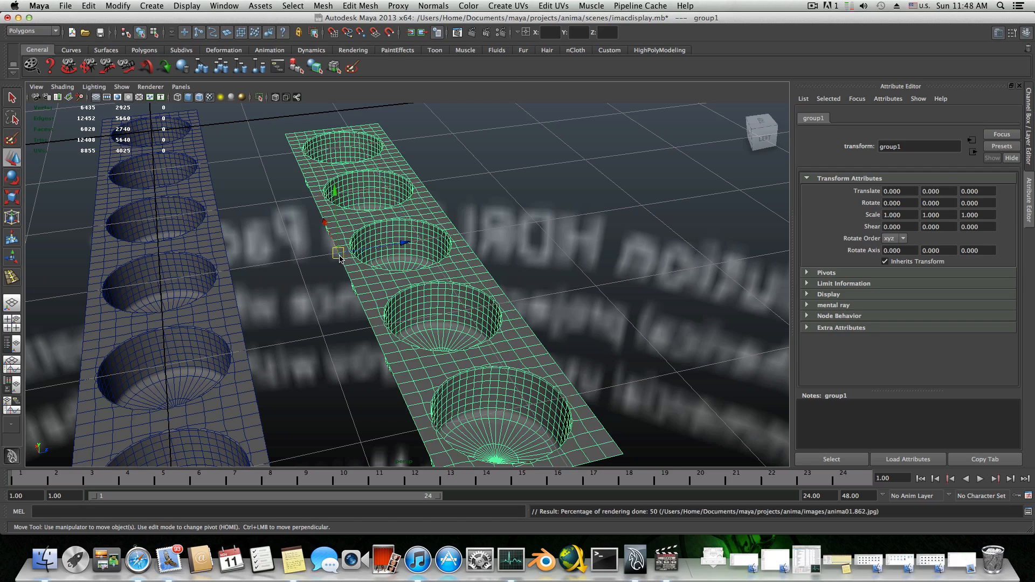
drag(339, 254, 331, 263)
key(s)
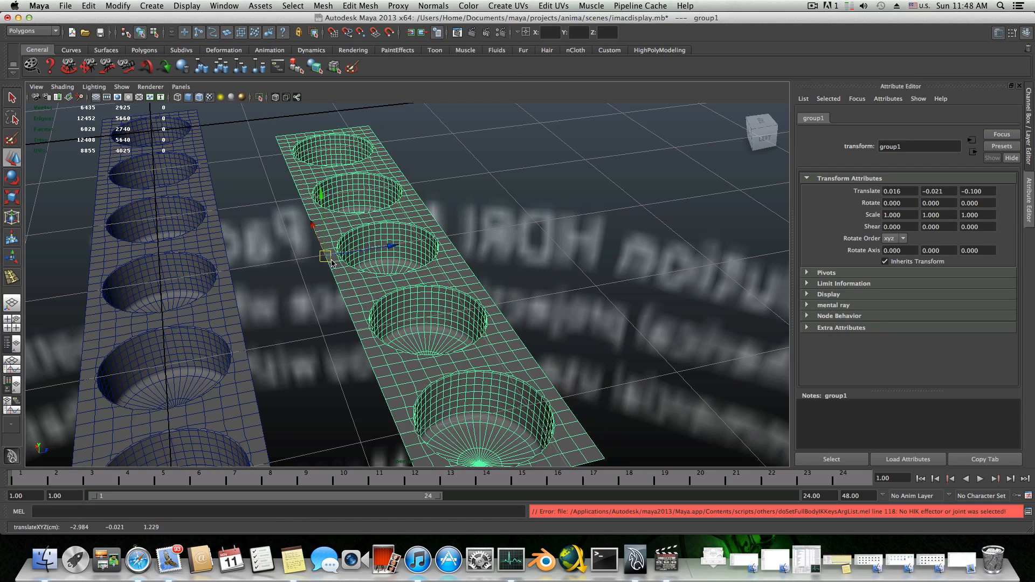
key(z)
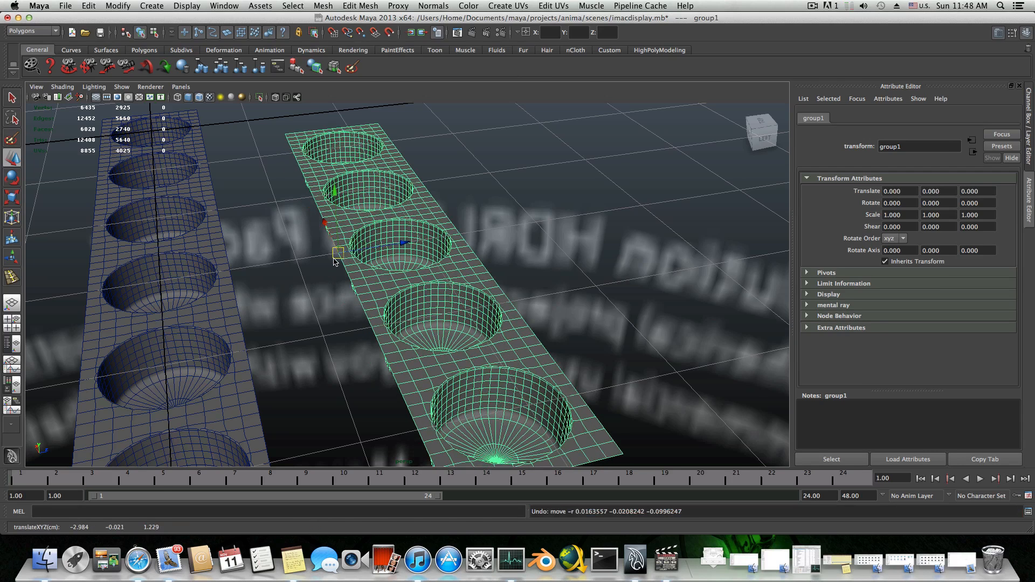
- Vertex-snap the five-mesh group against the original row's long edge, at Translate Z -0.829
key(v)
drag(338, 257, 352, 300)
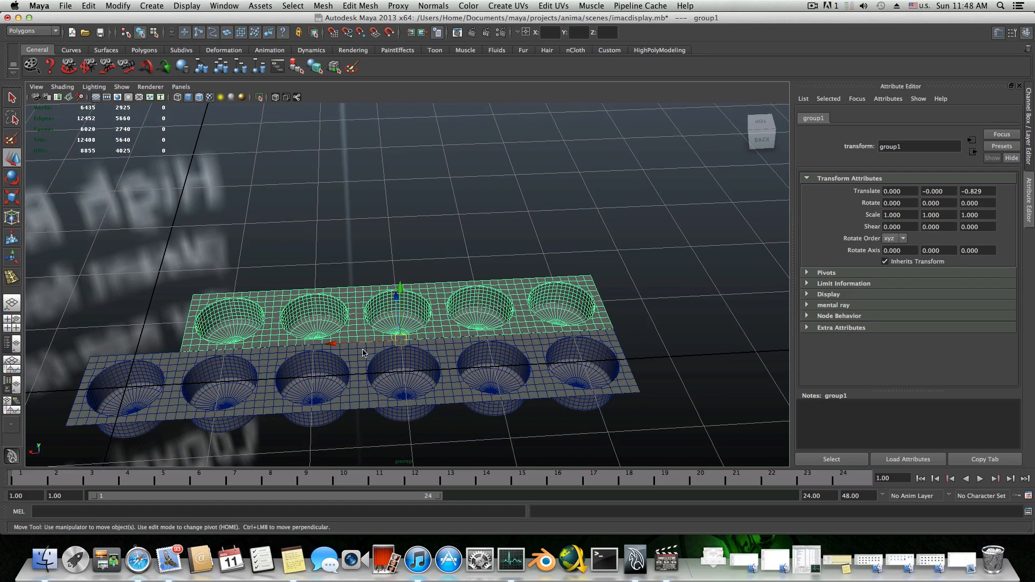
scroll(400, 345, up, 3)
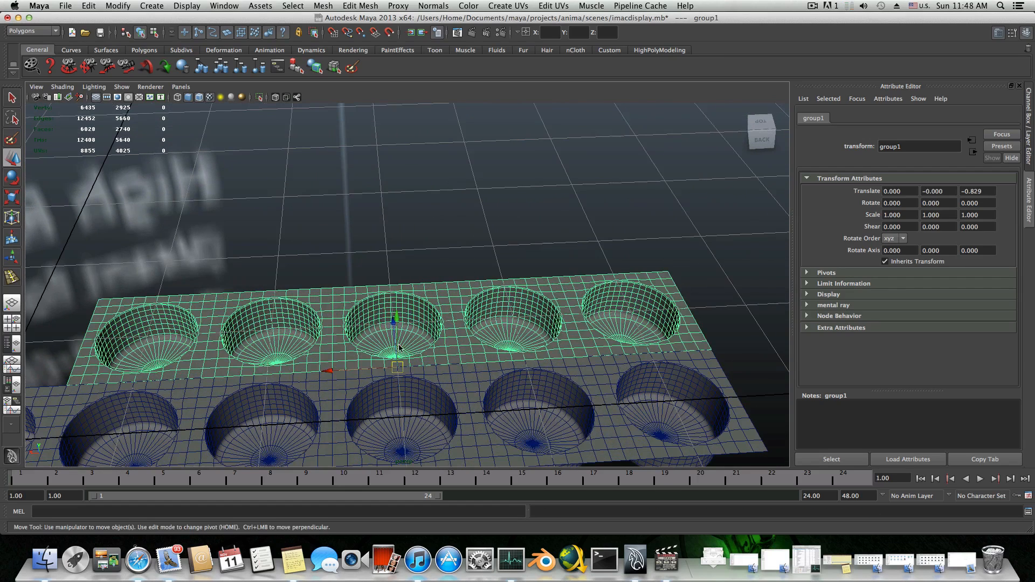
click(396, 370)
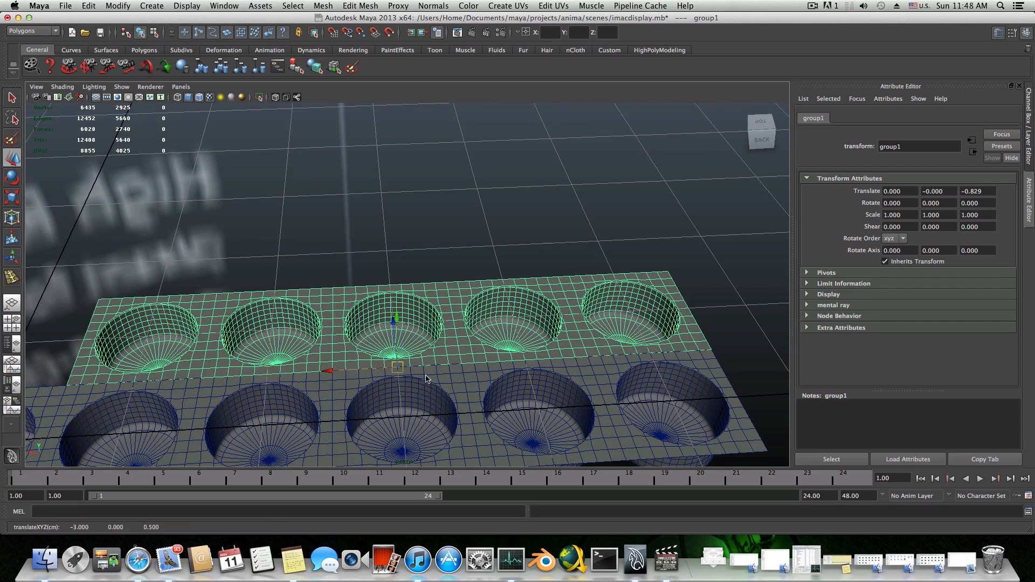
scroll(421, 376, down, 3)
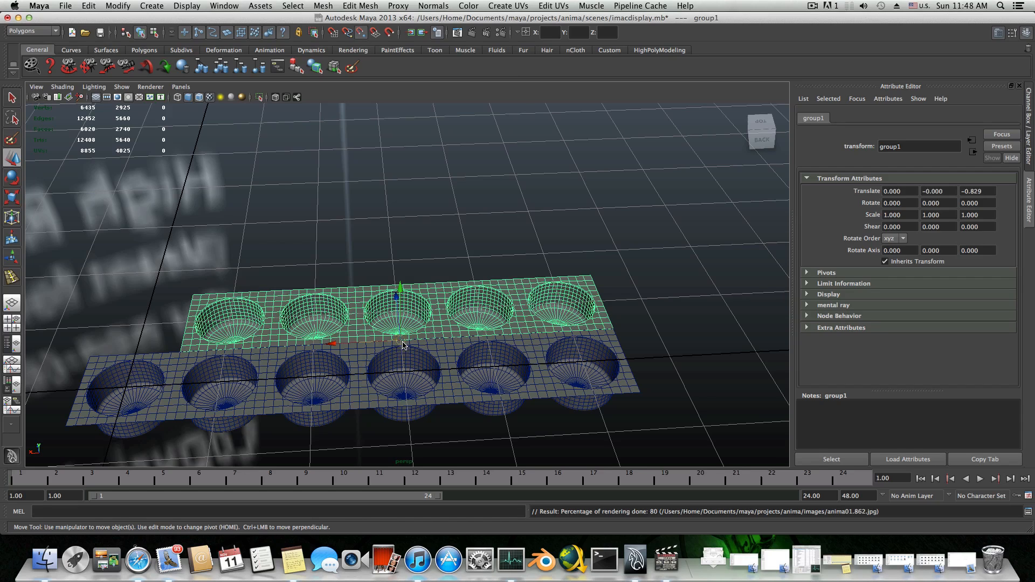
- Vertex-snap the five-mesh group half a tile along the original row, to Translate X 0.500, so the rows are staggered
drag(401, 343, 358, 344)
mouse_move(373, 387)
alt+mouse_down()
mouse_move(489, 395)
mouse_move(362, 400)
alt+mouse_up()
scroll(488, 396, down, 5)
scroll(482, 395, up, 2)
alt+right_drag(481, 395, 582, 406)
alt+drag(503, 397, 401, 390)
alt+middle_drag(350, 361, 404, 391)
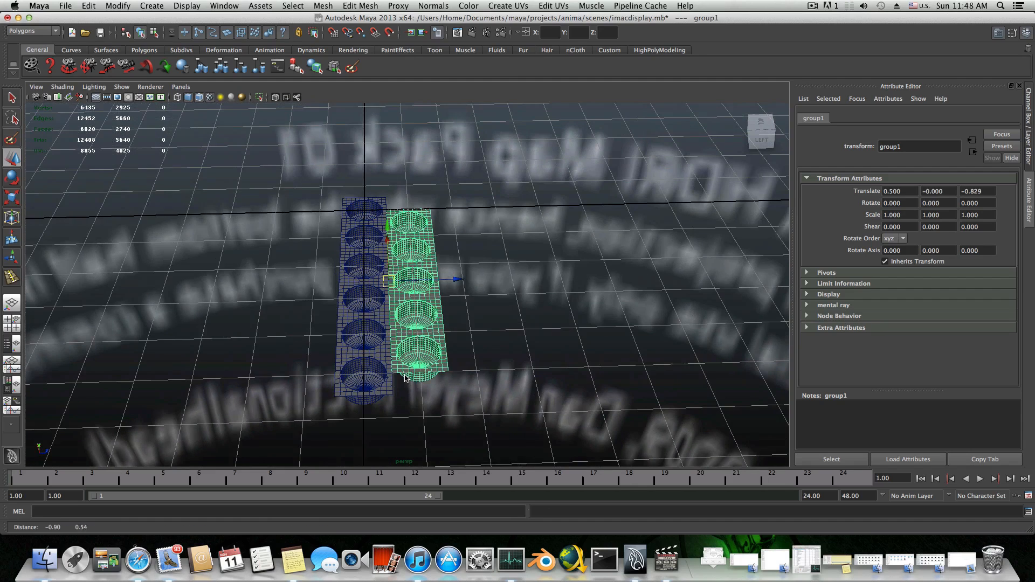
alt+drag(404, 391, 404, 375)
- Select the six meshes of the original row, duplicate them and move the copies along Z to about 2.990
drag(314, 187, 380, 407)
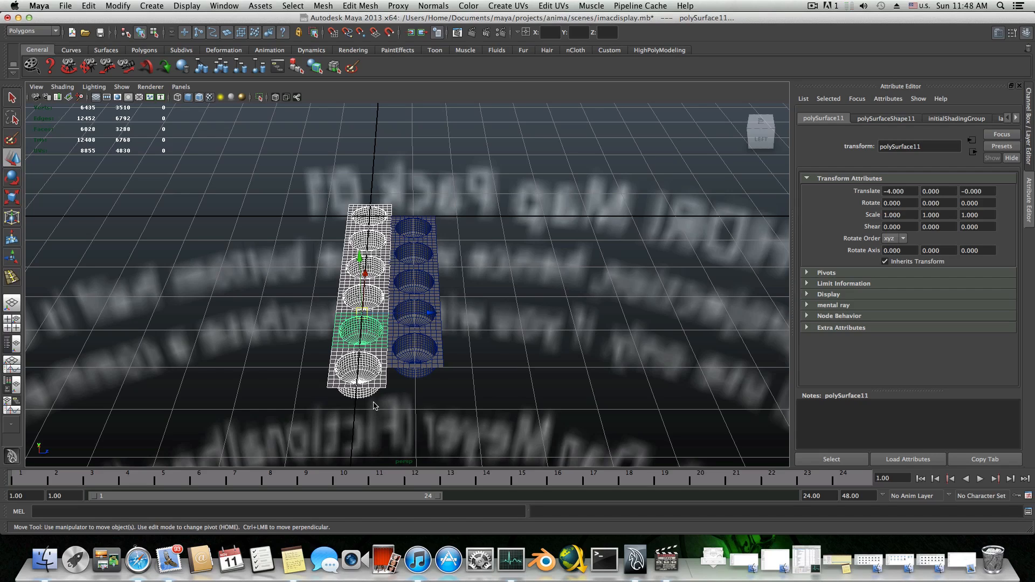
key(super+d)
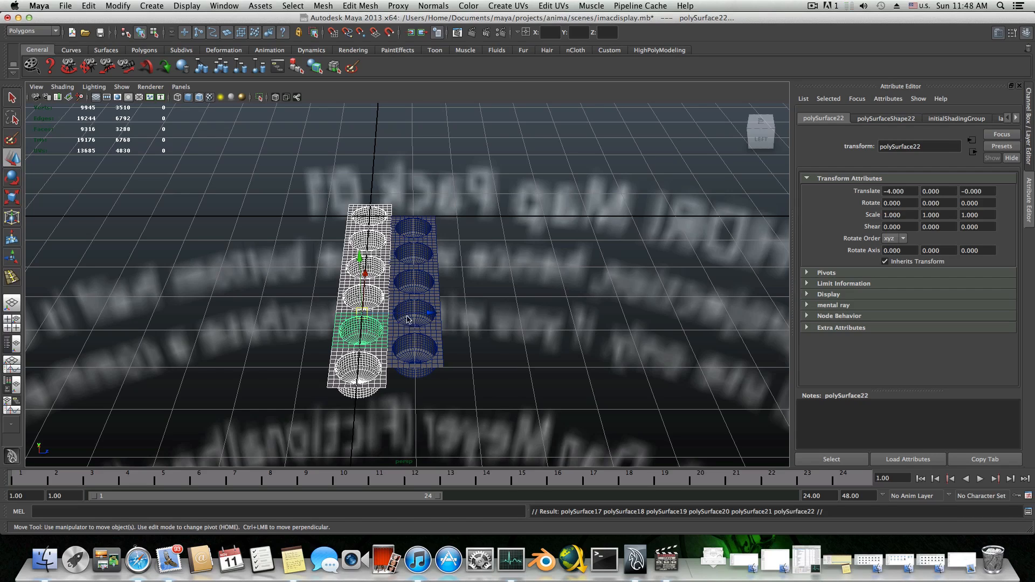
drag(432, 316, 589, 328)
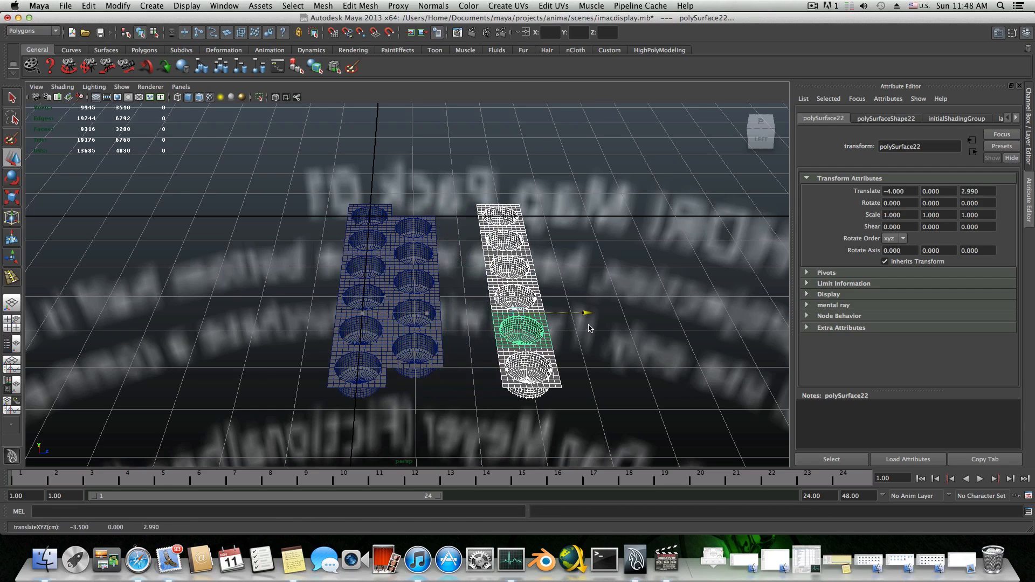
- Group the six duplicated meshes of the third row and center the group's pivot
click(202, 67)
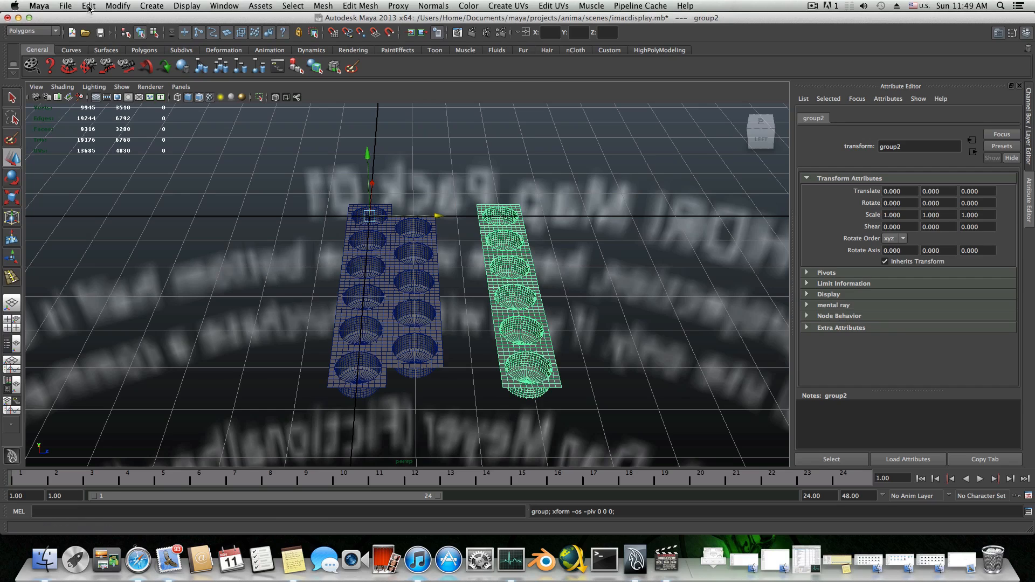
click(122, 7)
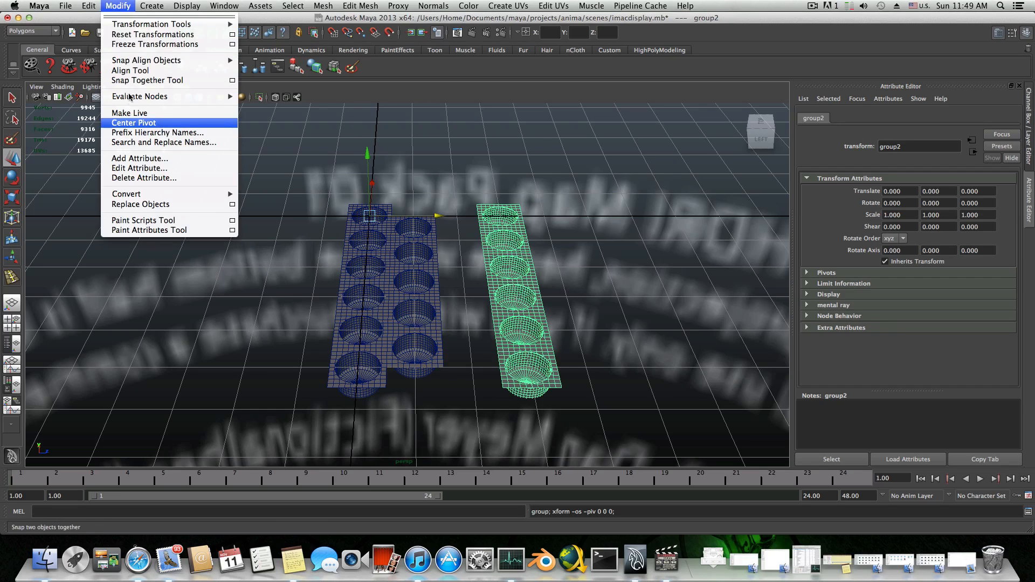
click(143, 125)
- Move the six-mesh group along Z toward the second row, to about Translate Z -0.512
scroll(467, 311, up, 5)
middle_drag(524, 319, 489, 311)
scroll(489, 314, up, 3)
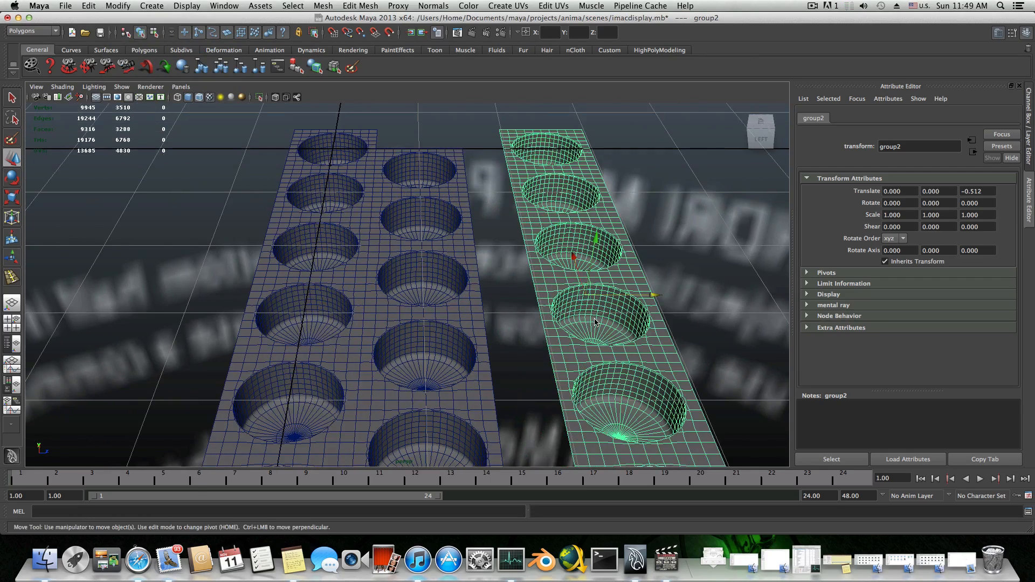
alt+drag(596, 323, 467, 307)
- Vertex-snap the six-mesh group's pivot to the middle vertex of its long edge facing the second row
key(Home)
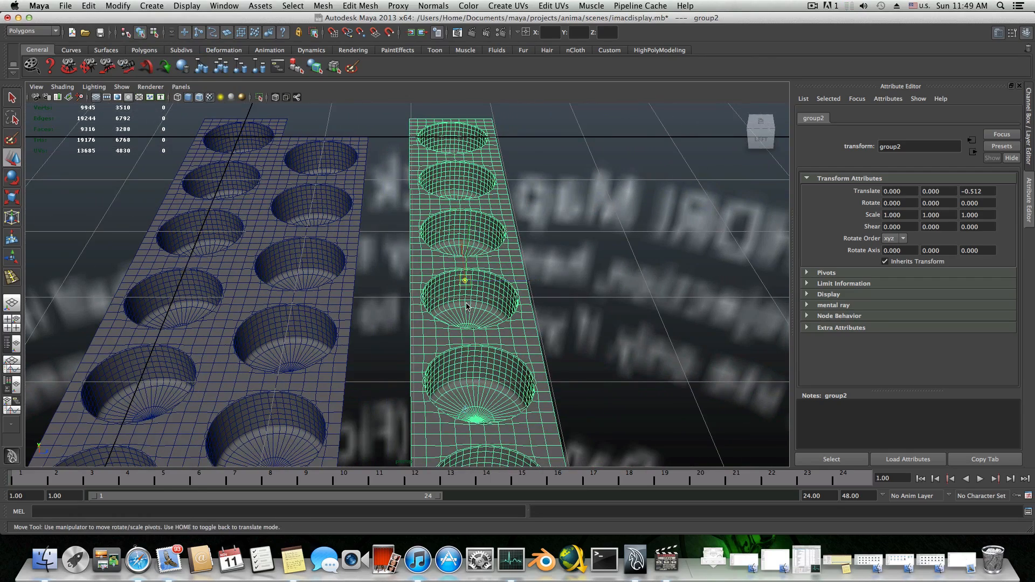
key(v)
scroll(416, 279, down, 8)
key(Home)
scroll(416, 279, up, 5)
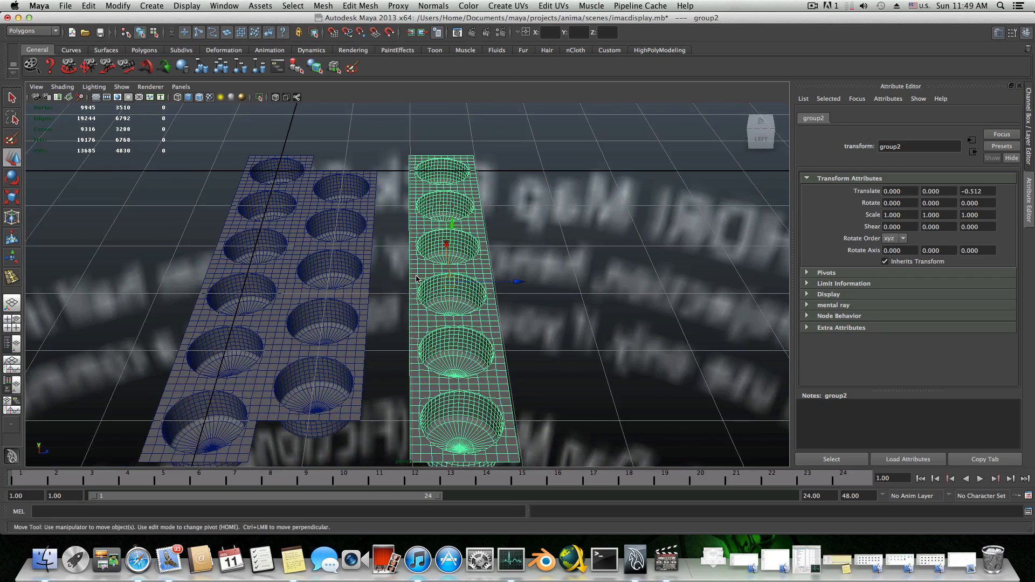
scroll(416, 279, up, 3)
key(Home)
key(v)
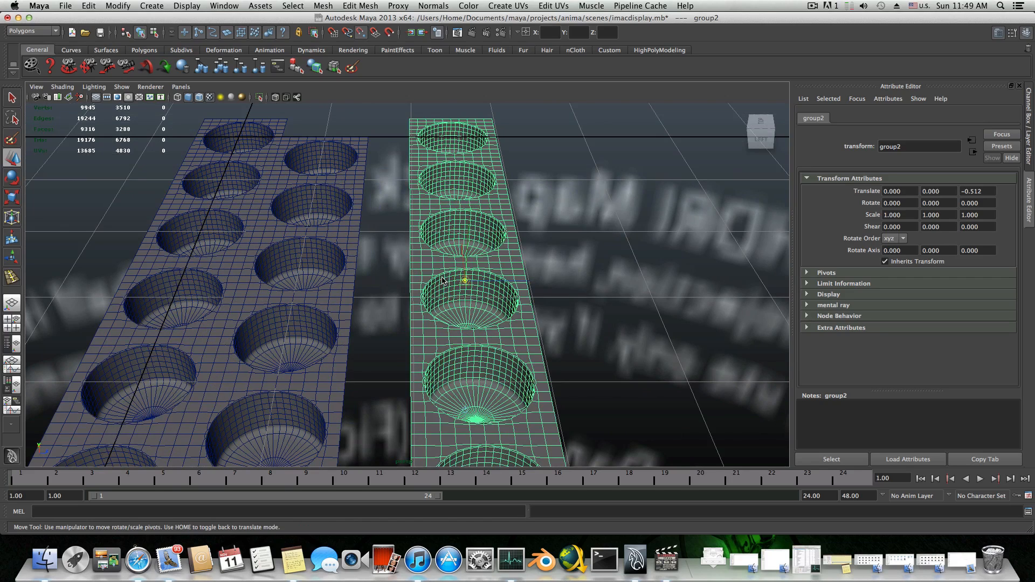
drag(465, 282, 473, 329)
key(Home)
key(Home)
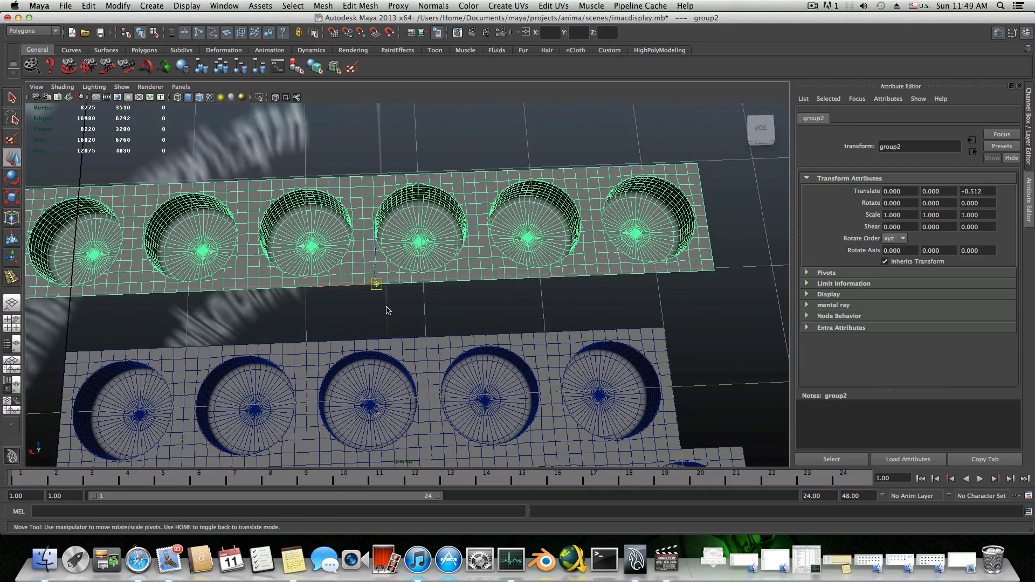
drag(377, 286, 396, 305)
key(Home)
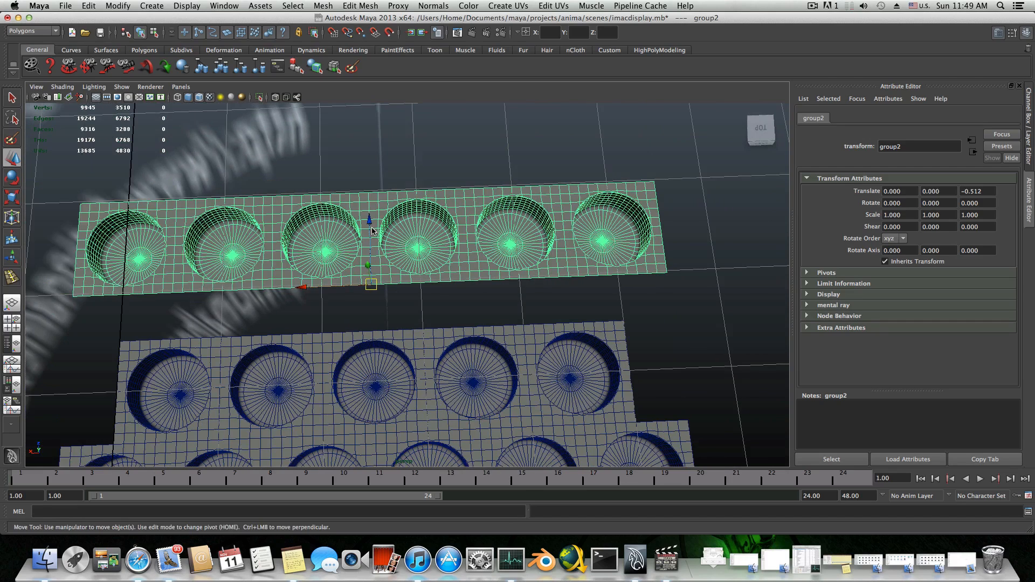
- Vertex-snap the six-mesh group onto the second row's outer edge, at Translate Z -0.990
key(space)
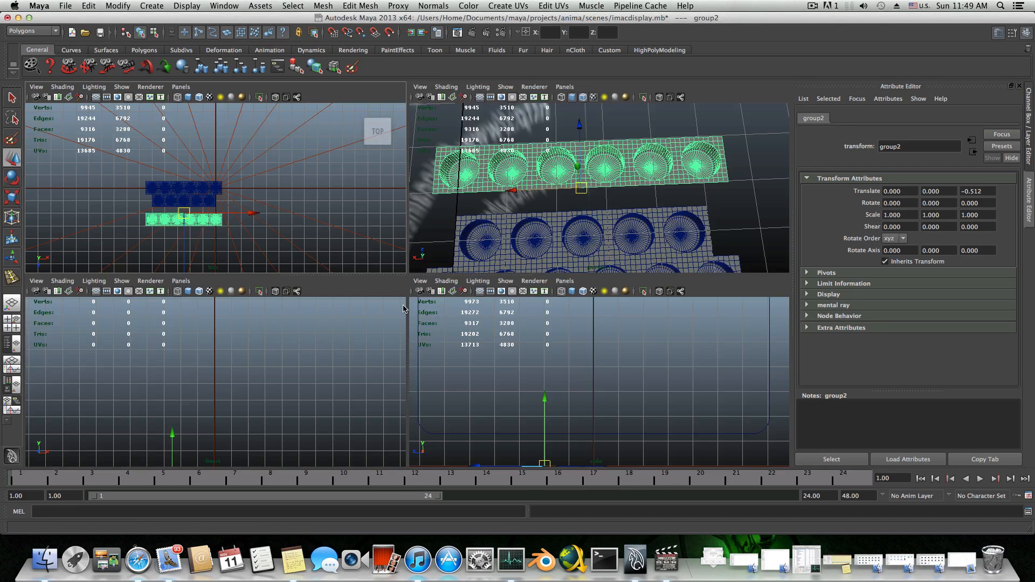
key(space)
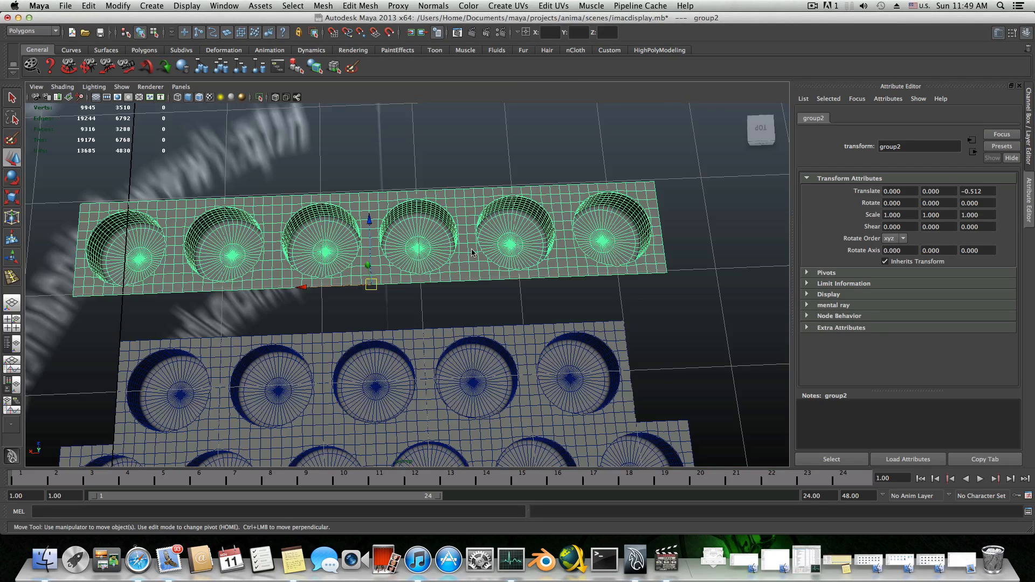
key(v)
drag(373, 284, 373, 295)
scroll(373, 300, down, 5)
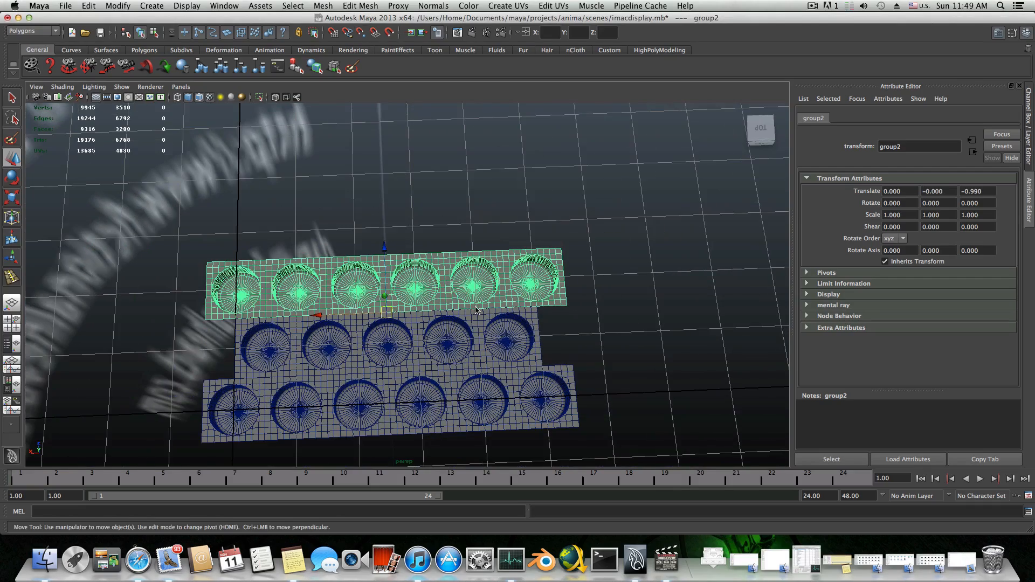
alt+drag(476, 310, 415, 260)
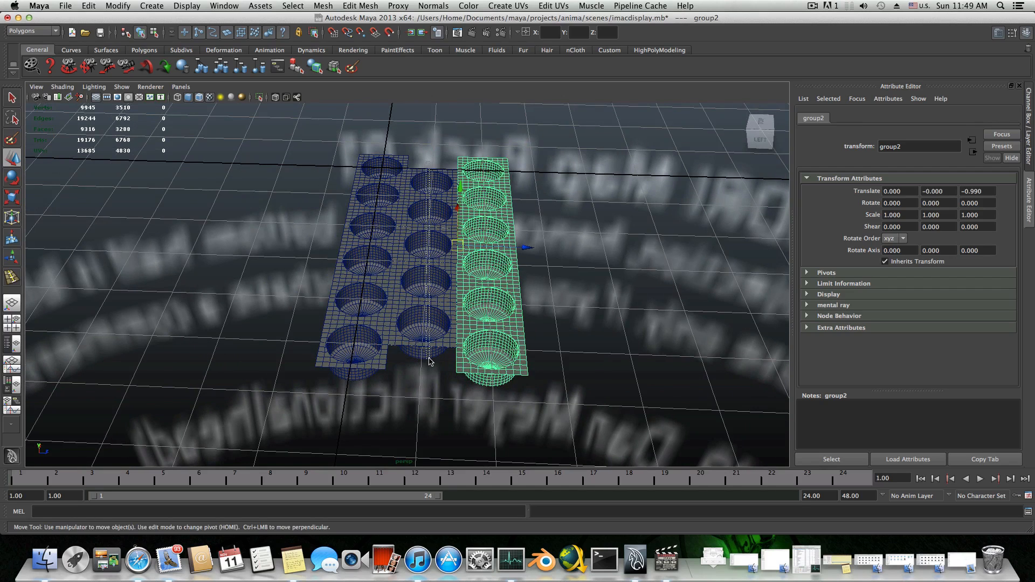
- Show the Outliner, duplicate group1 and vertex-snap the copy to the third row's outer edge as a fourth row, at Translate Z 1.171
click(427, 281)
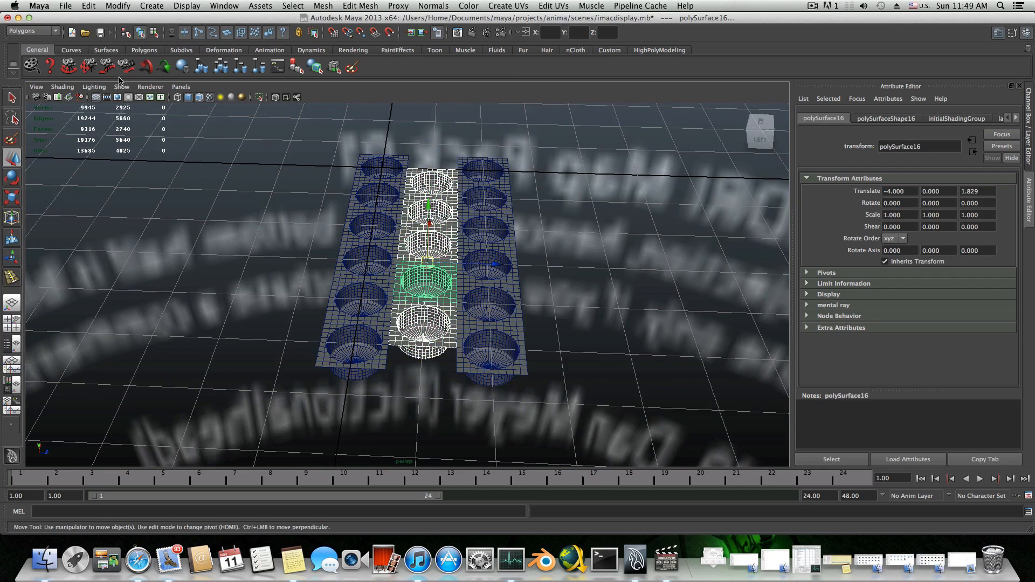
click(12, 343)
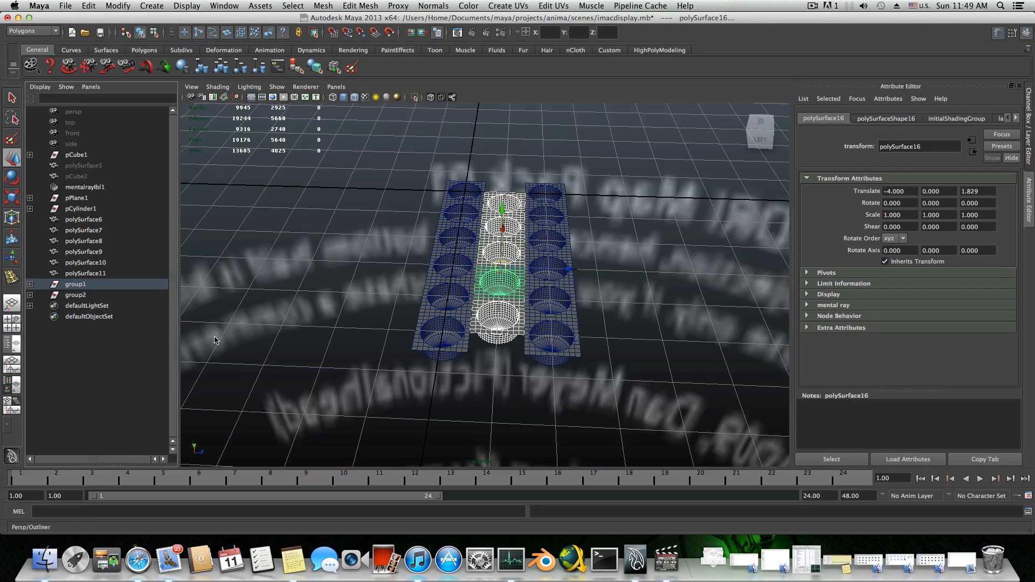
click(68, 295)
click(72, 285)
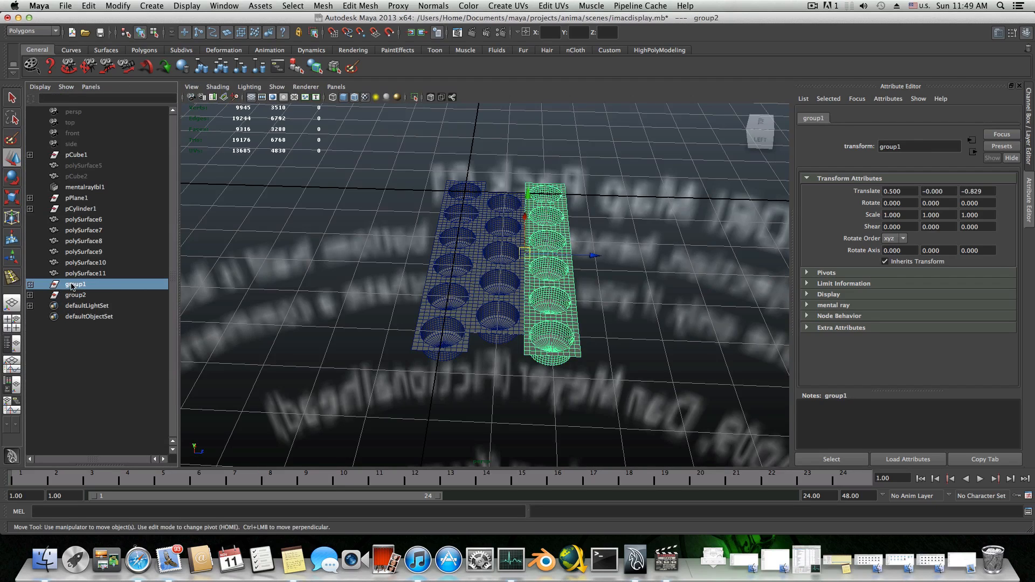
scroll(461, 289, up, 3)
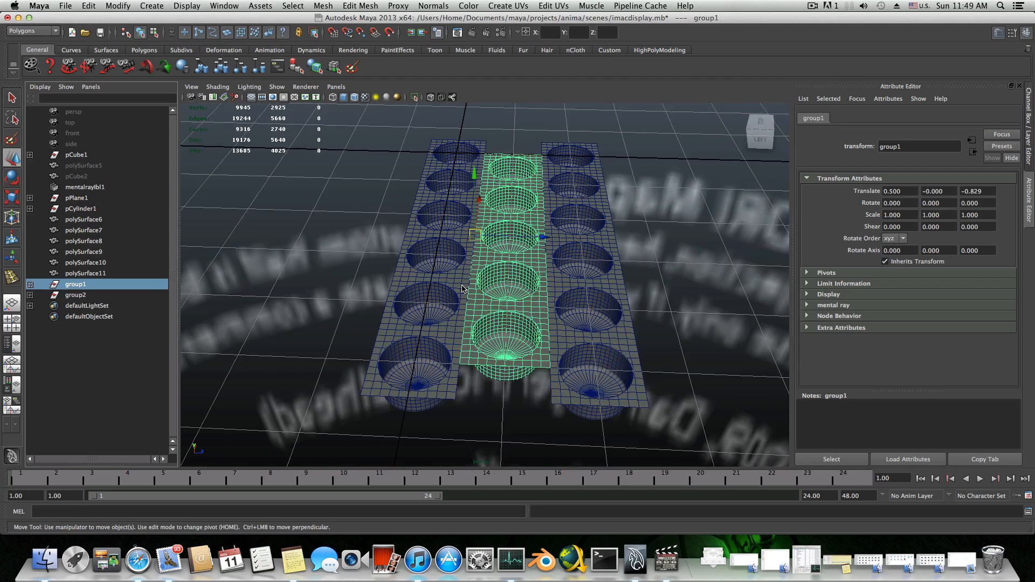
key(ctrl+d)
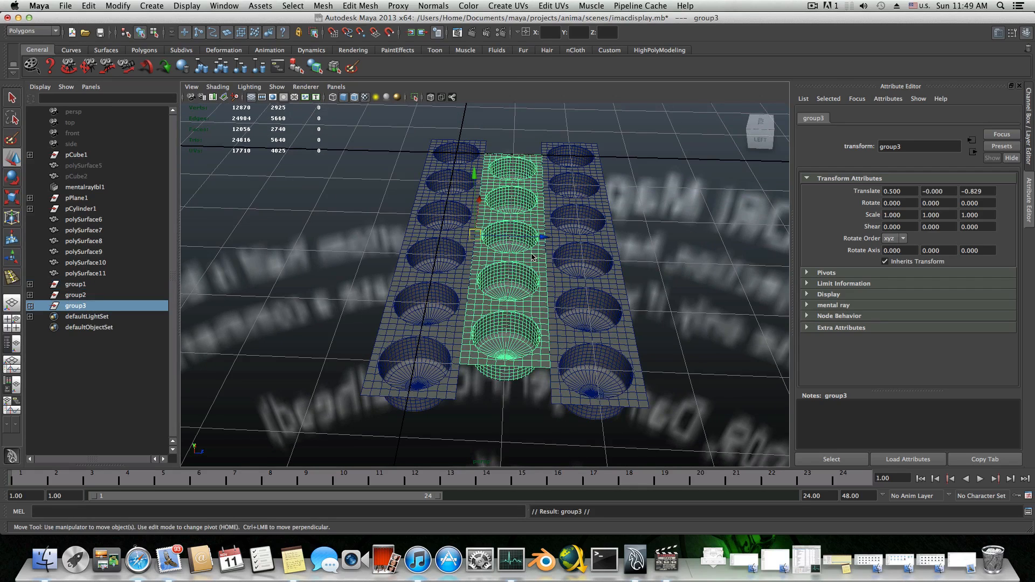
key(v)
drag(608, 241, 481, 264)
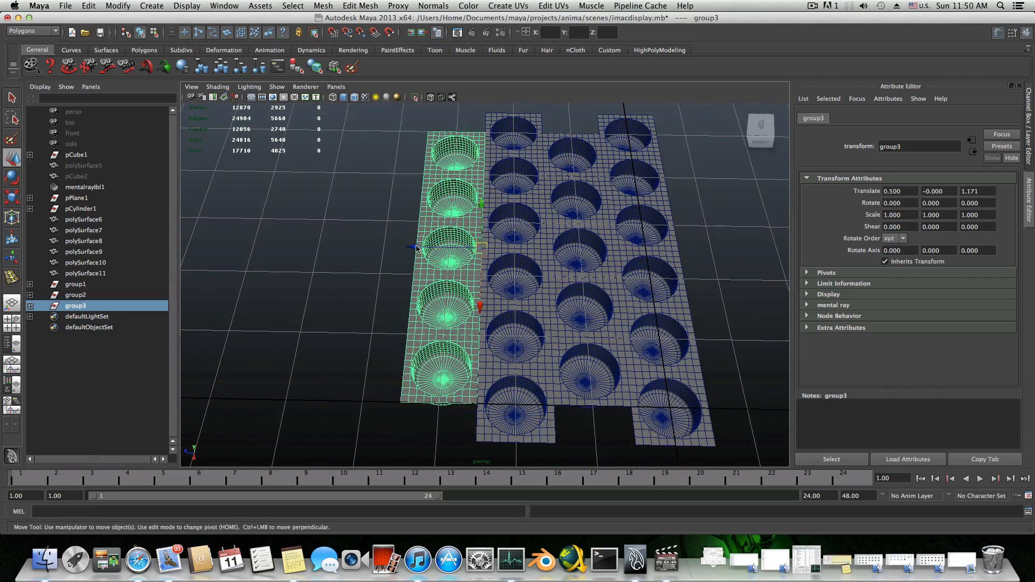
scroll(482, 271, down, 5)
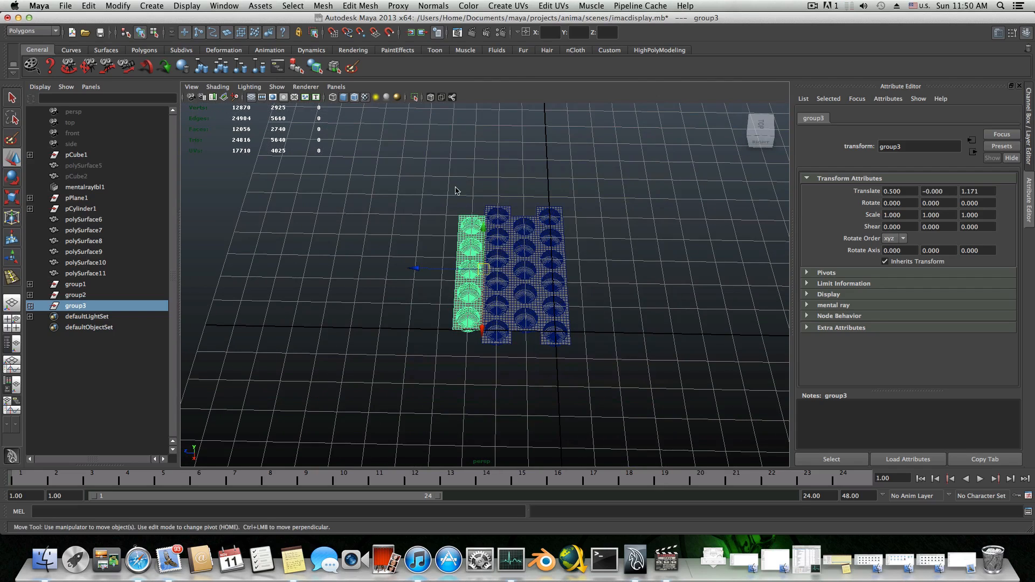
drag(456, 190, 571, 378)
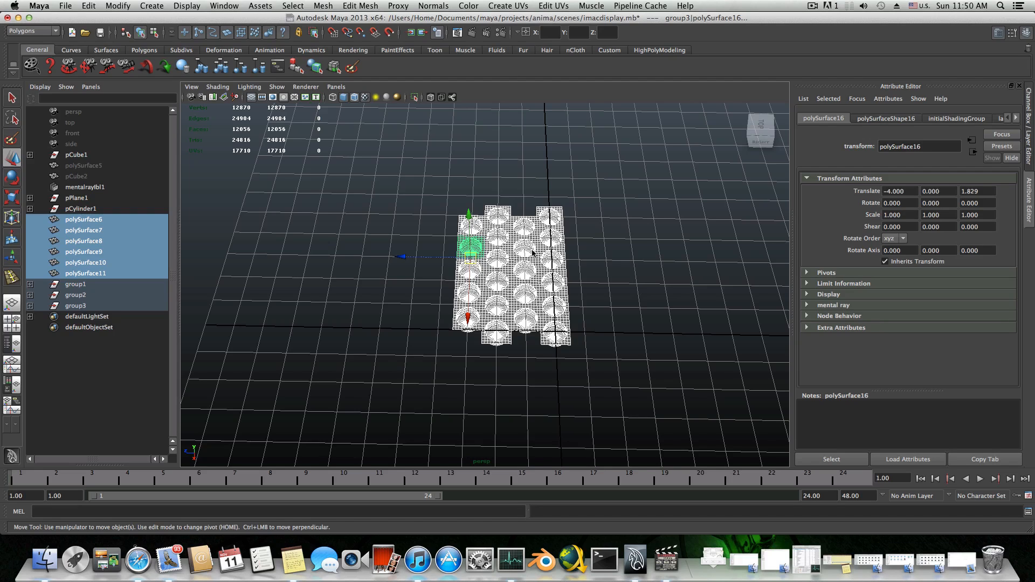
alt+drag(533, 252, 536, 247)
click(426, 184)
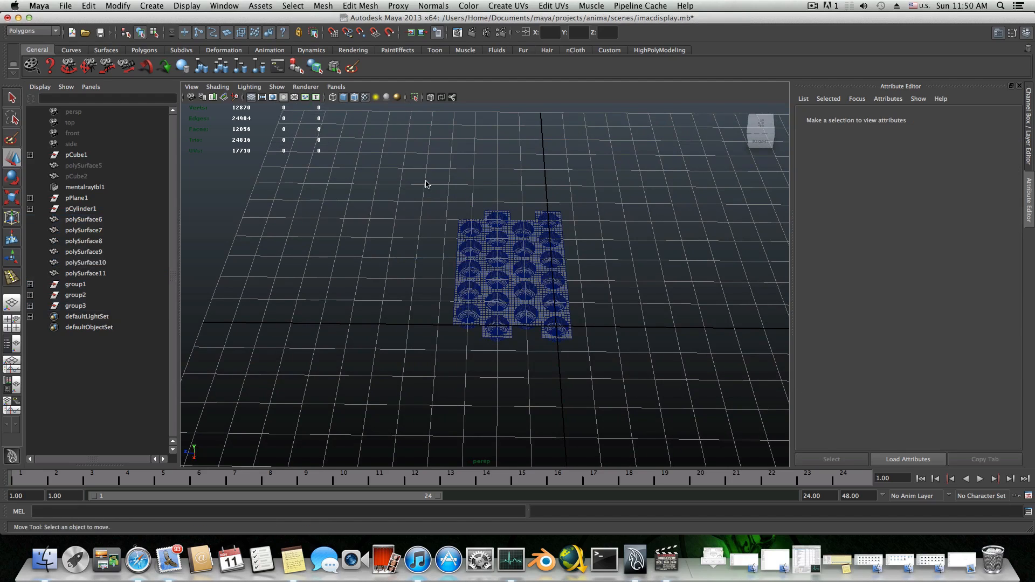
drag(453, 199, 501, 338)
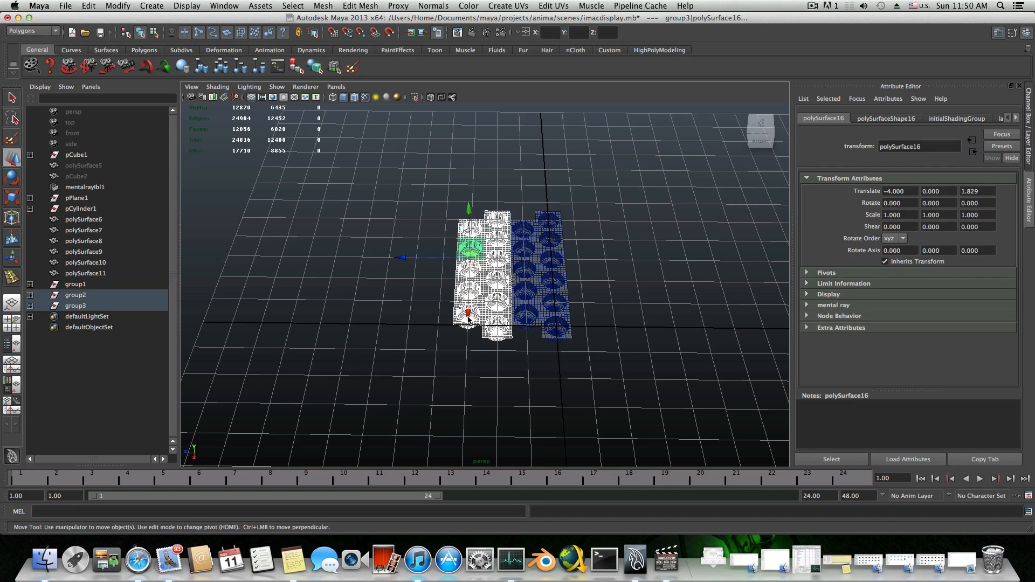
- Select all the meshes of the four rows, group them and center the new group's pivot
drag(455, 185, 556, 369)
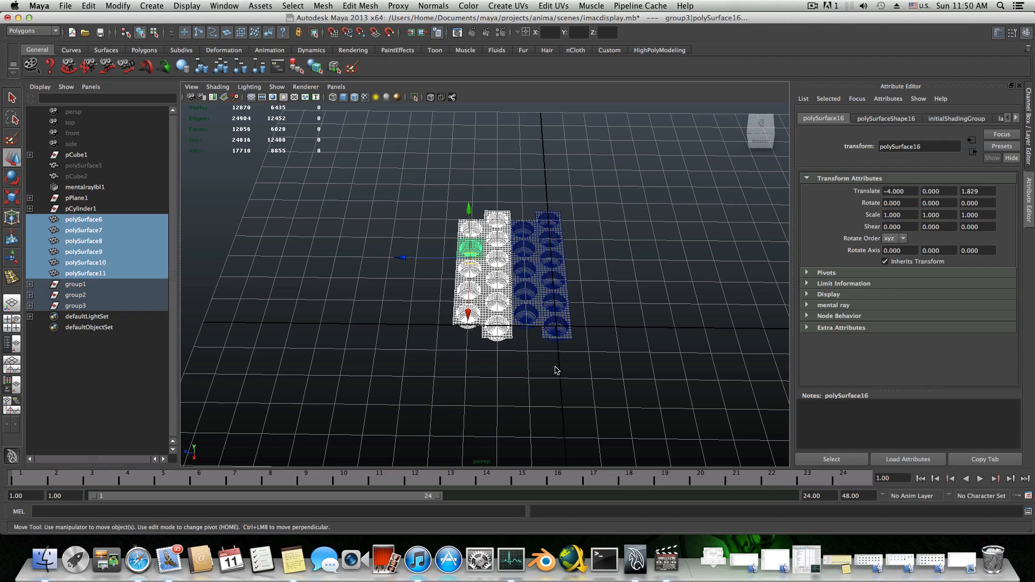
click(200, 70)
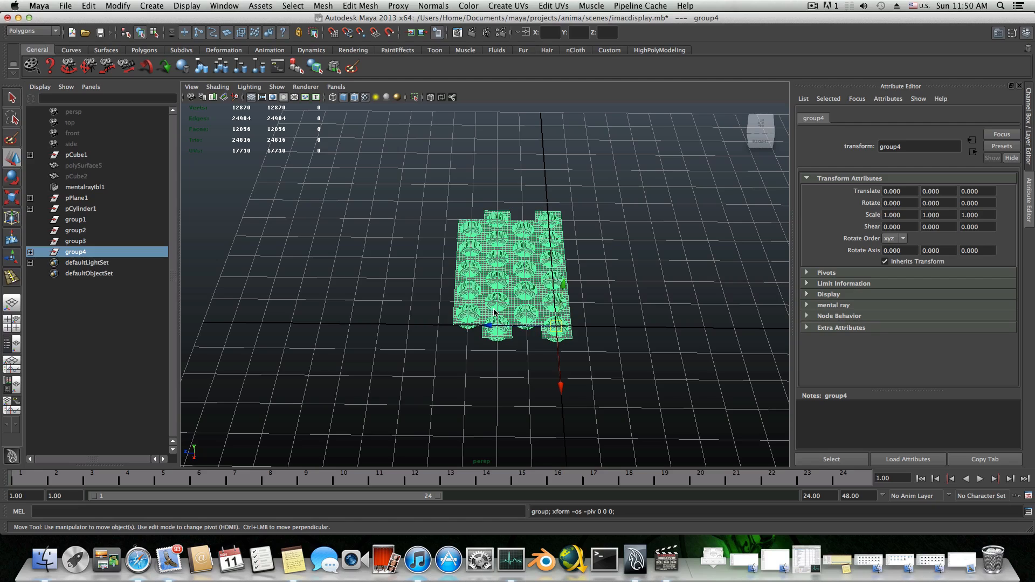
click(118, 6)
click(157, 122)
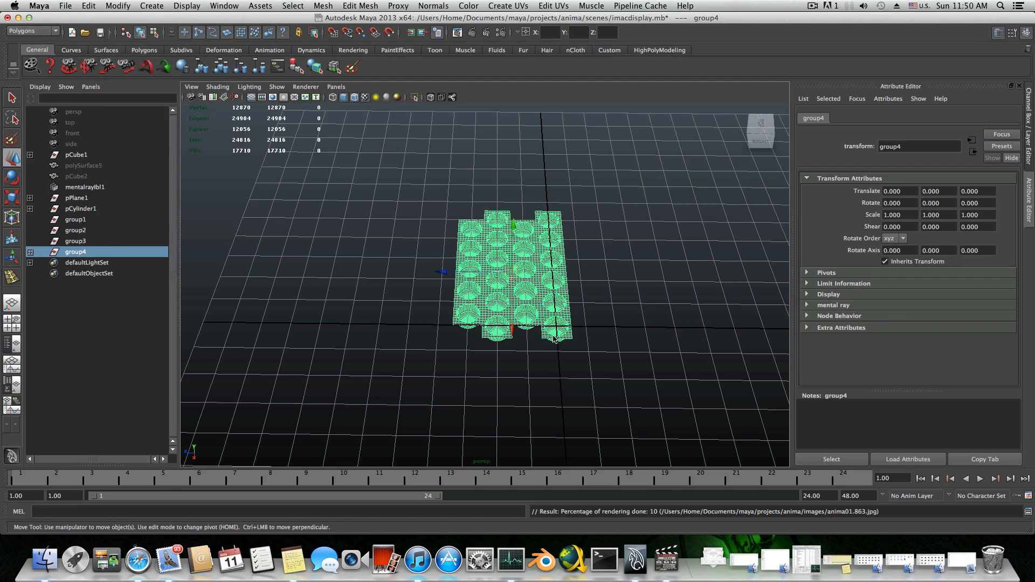
- Vertex-snap the four-row group's pivot to the middle vertex of the first row's outer long edge
scroll(516, 309, up, 4)
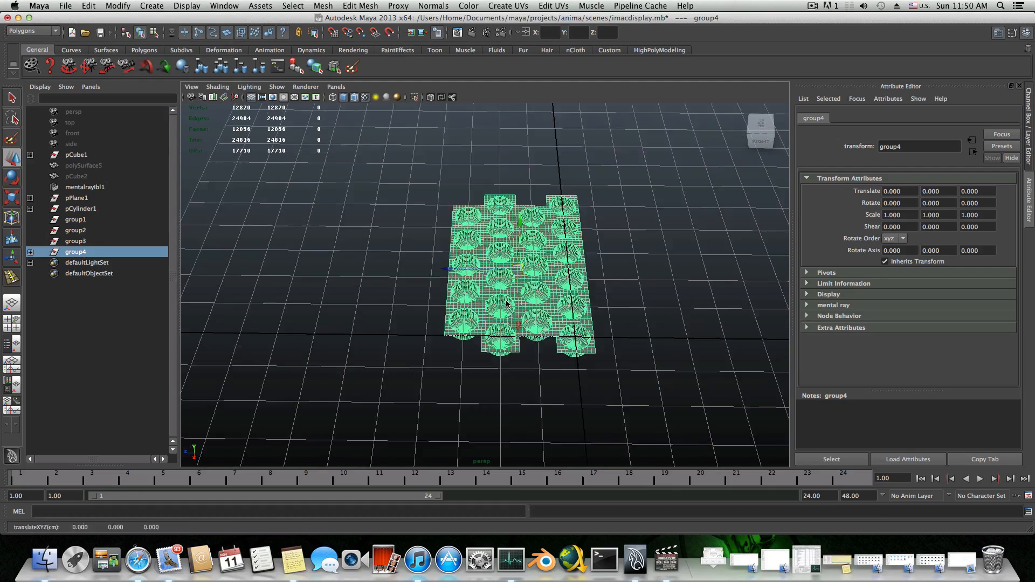
alt+drag(516, 298, 361, 298)
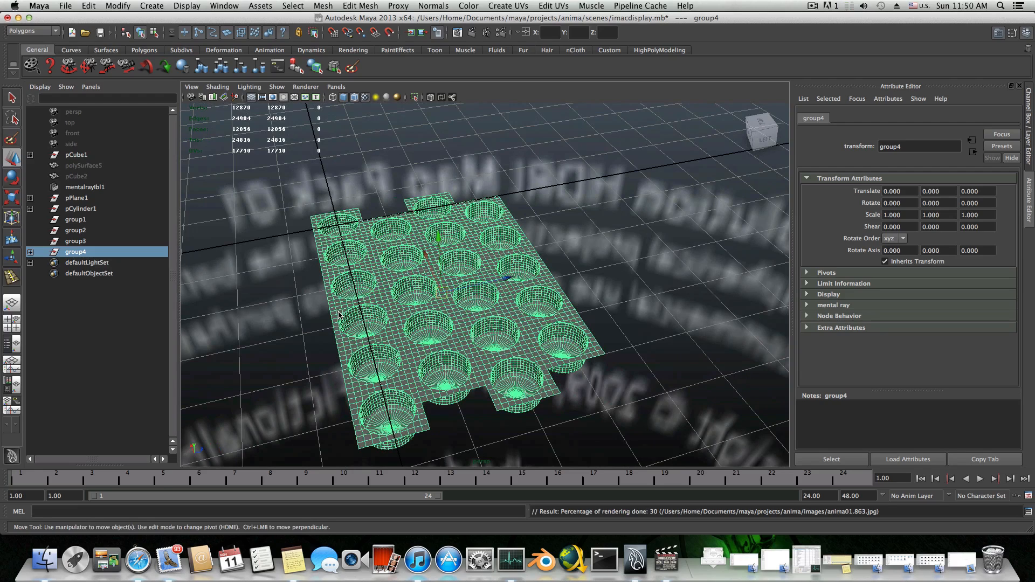
key(Home)
key(v)
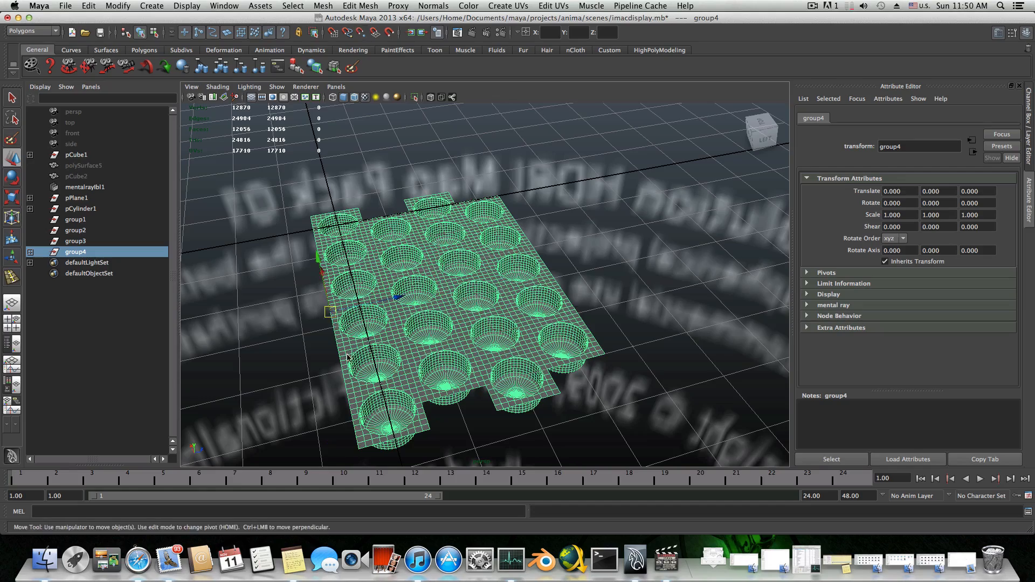
alt+drag(332, 315, 443, 303)
alt+right_drag(443, 303, 506, 306)
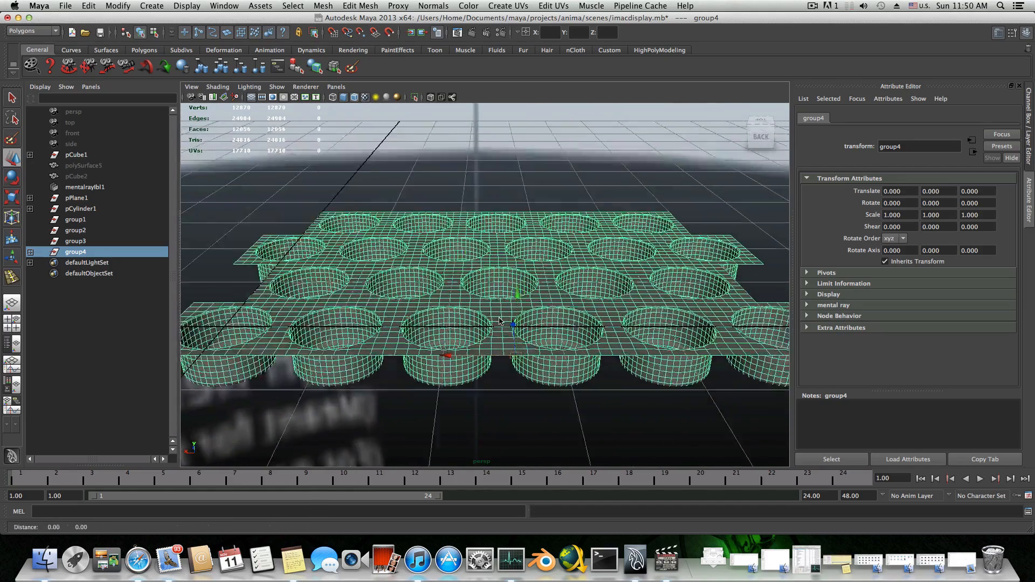
alt+drag(507, 305, 502, 326)
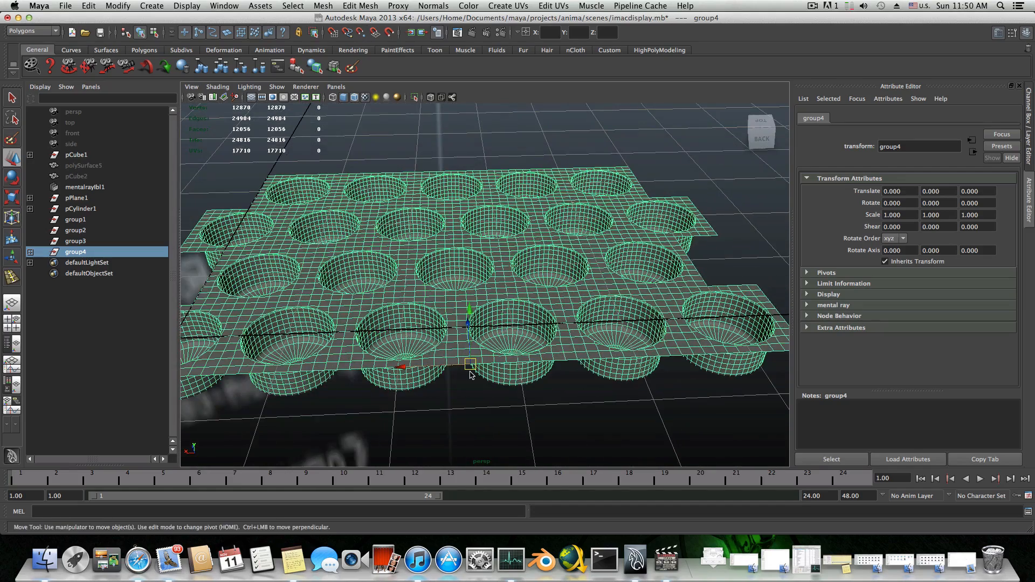
key(d)
key(v)
drag(466, 365, 360, 399)
scroll(475, 392, down, 5)
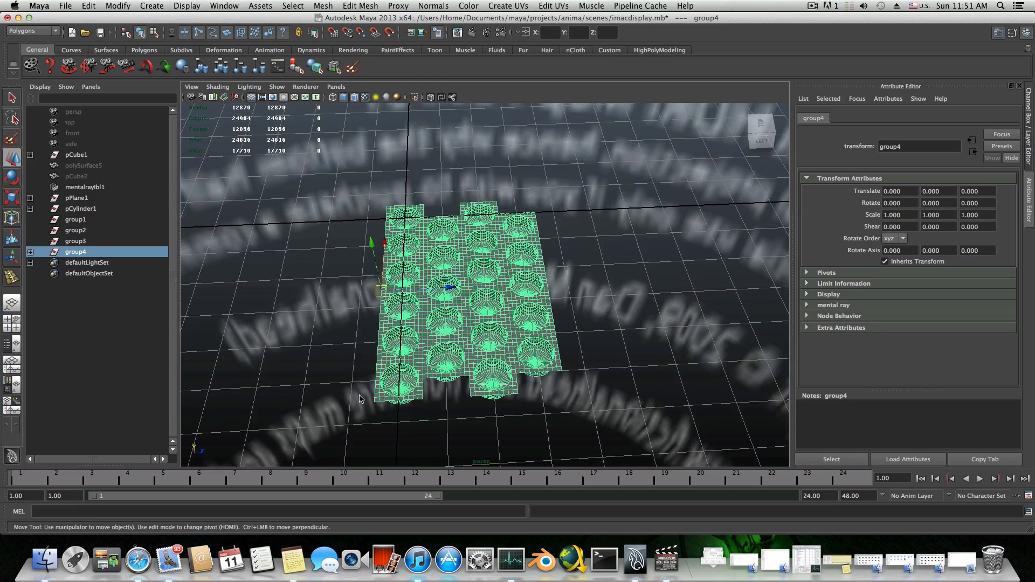
- Duplicate the four-row group, slide the copy along Z past the block and vertex-snap it to the original's outer edge
key(ctrl+d)
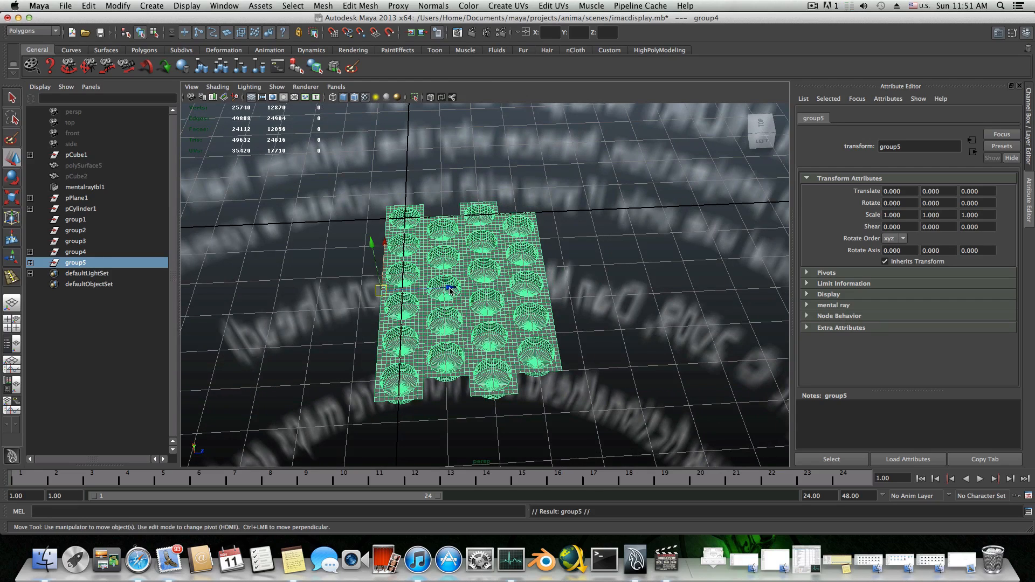
drag(451, 295, 633, 296)
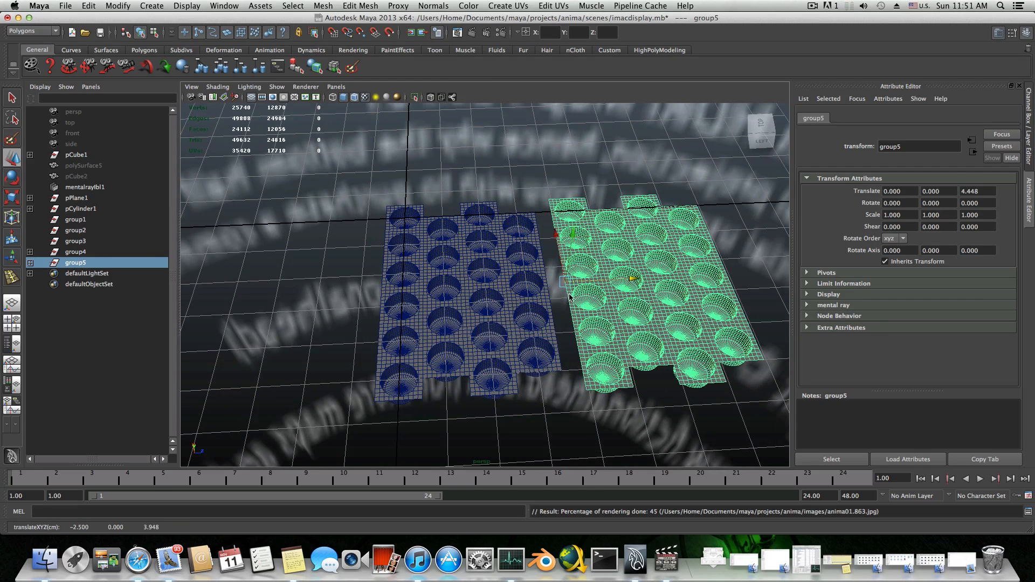
key(v)
drag(570, 286, 661, 309)
- Duplicate the second four-row block and vertex-snap the copy to its outer edge, at Translate X -0.100 and Z 8.000
key(ctrl+d)
key(v)
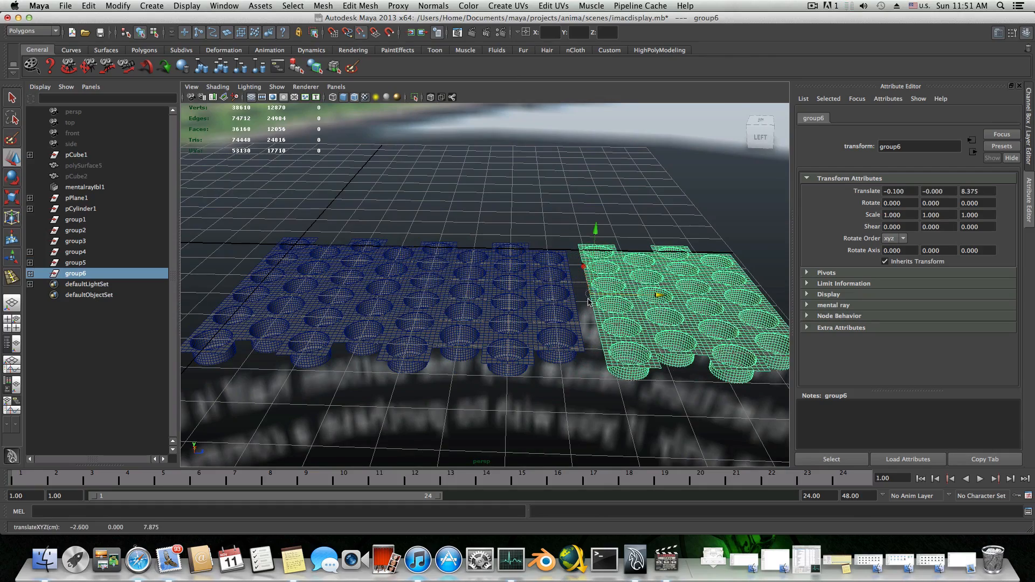
drag(590, 295, 515, 370)
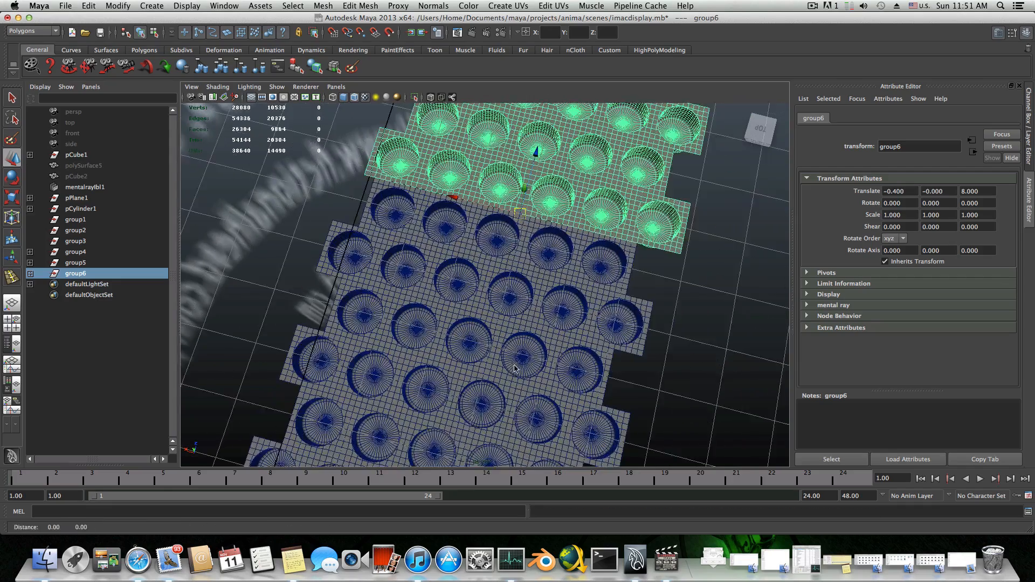
alt+middle_drag(515, 370, 466, 419)
alt+right_drag(431, 329, 477, 289)
key(v)
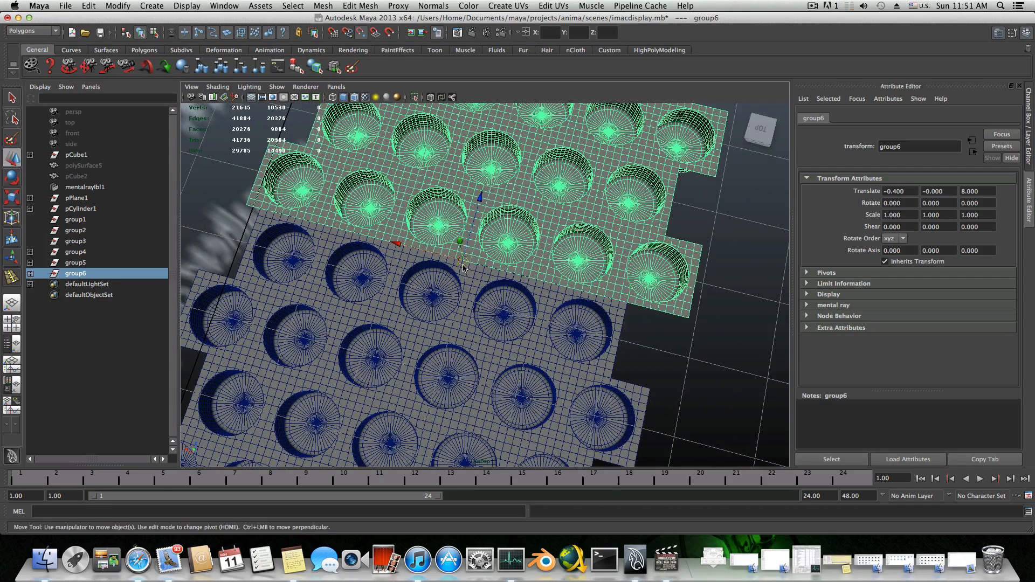
drag(464, 261, 443, 256)
scroll(476, 315, down, 2)
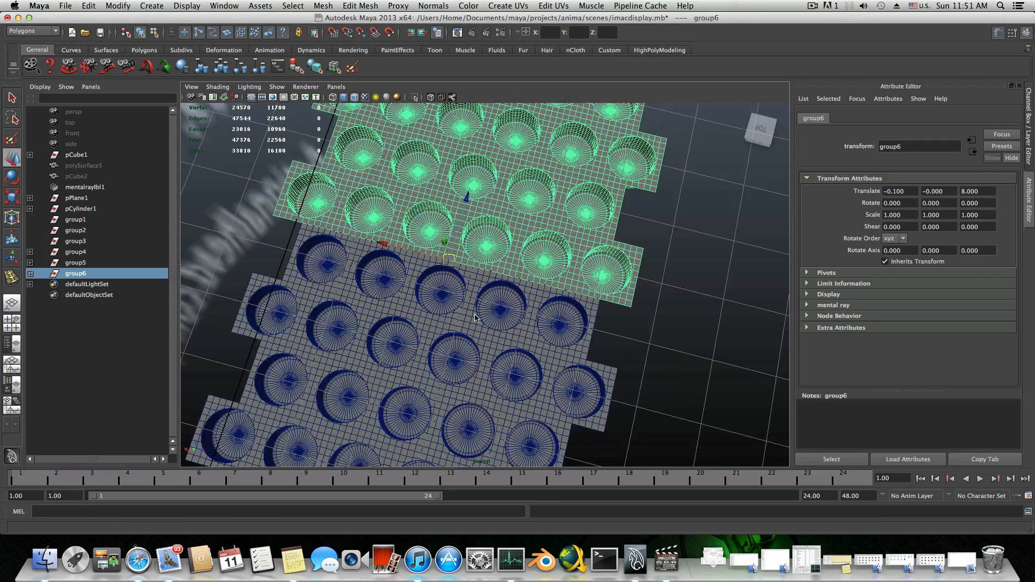
- Duplicate the third four-row block and vertex-snap the copy to its outer edge, at Translate Z 12.000
alt+drag(475, 317, 546, 345)
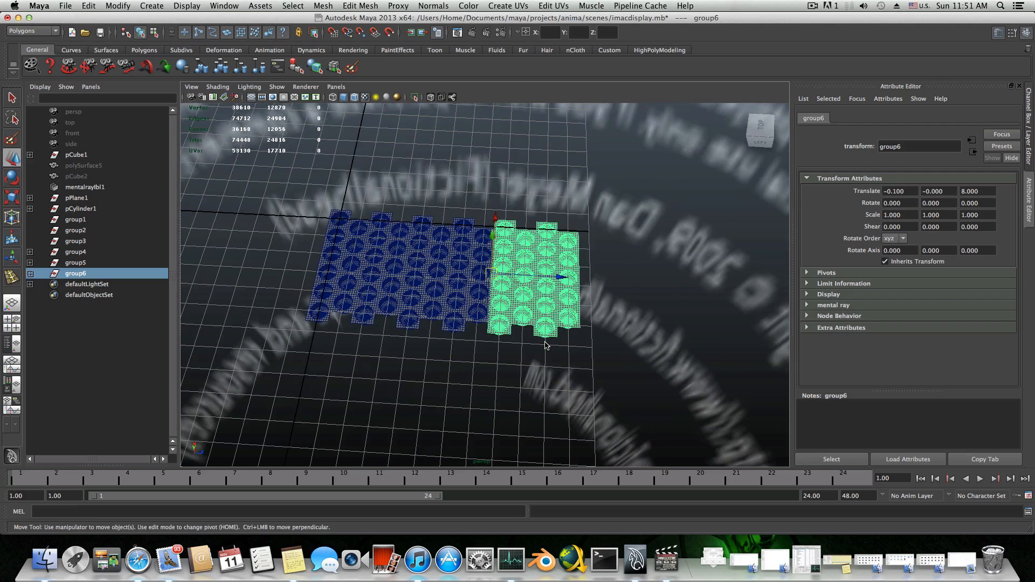
key(ctrl+d)
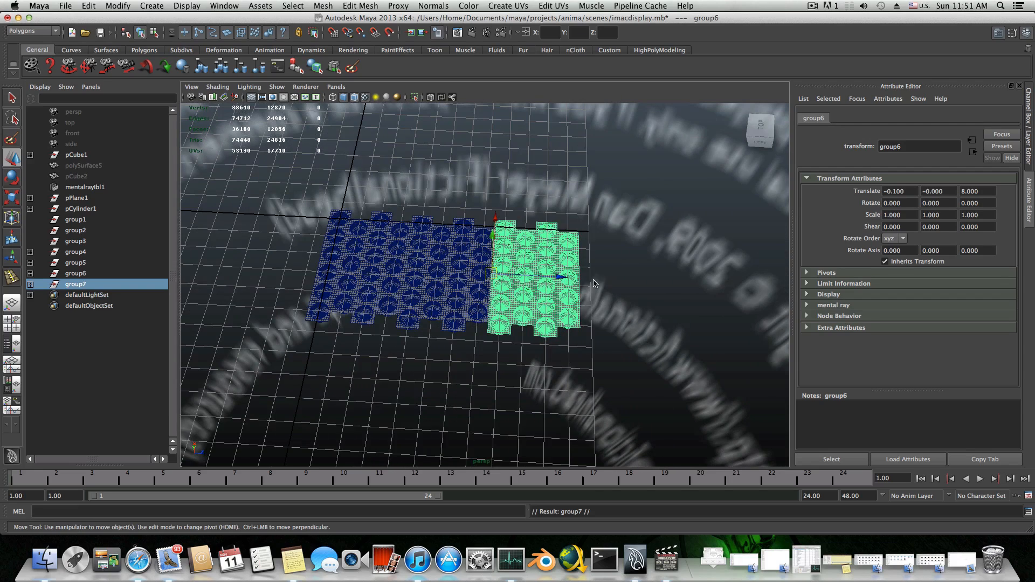
drag(563, 277, 650, 286)
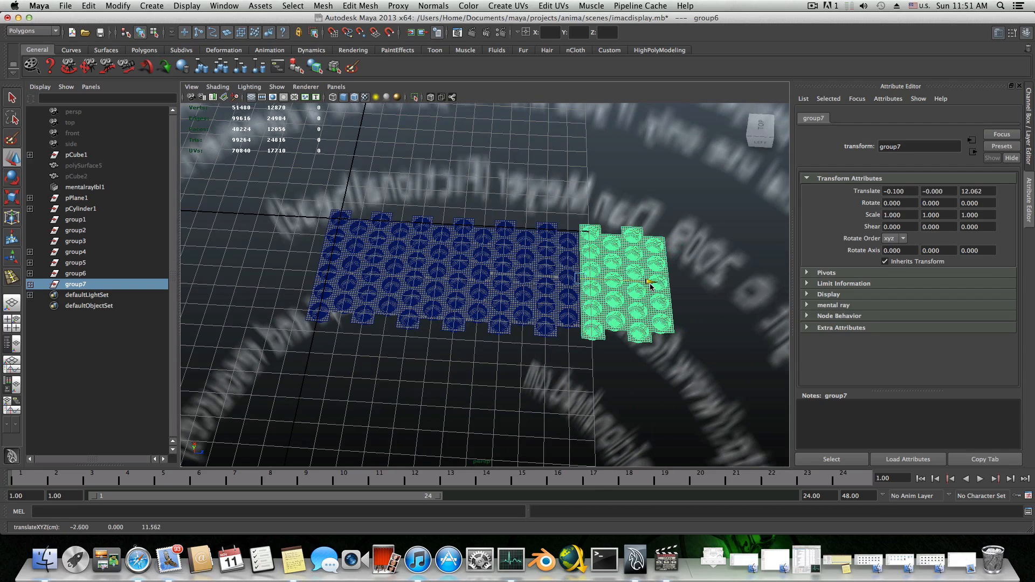
alt+middle_drag(634, 310, 555, 280)
alt+right_drag(578, 296, 608, 288)
alt+drag(607, 287, 523, 306)
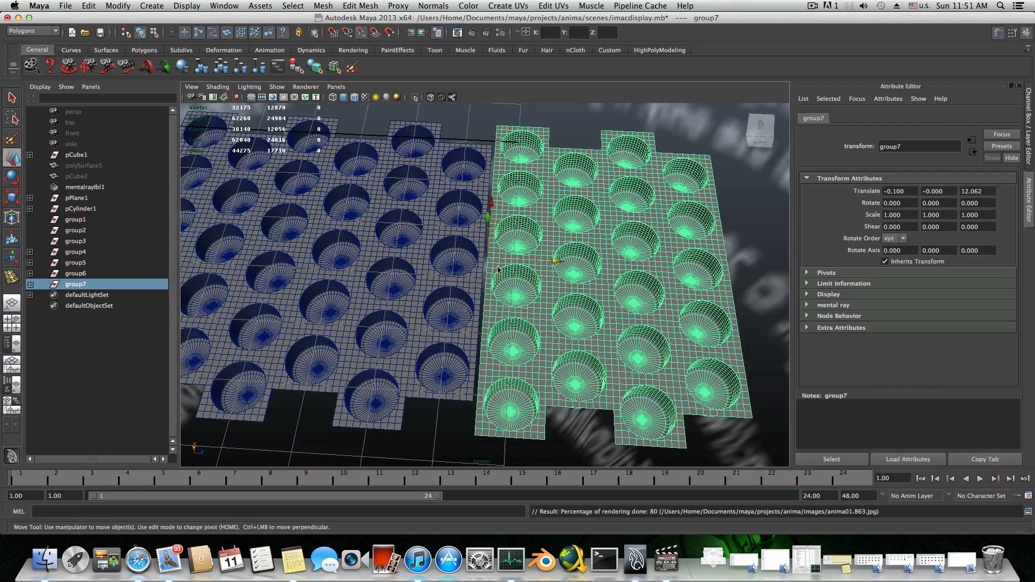
drag(491, 261, 484, 260)
scroll(511, 332, down, 10)
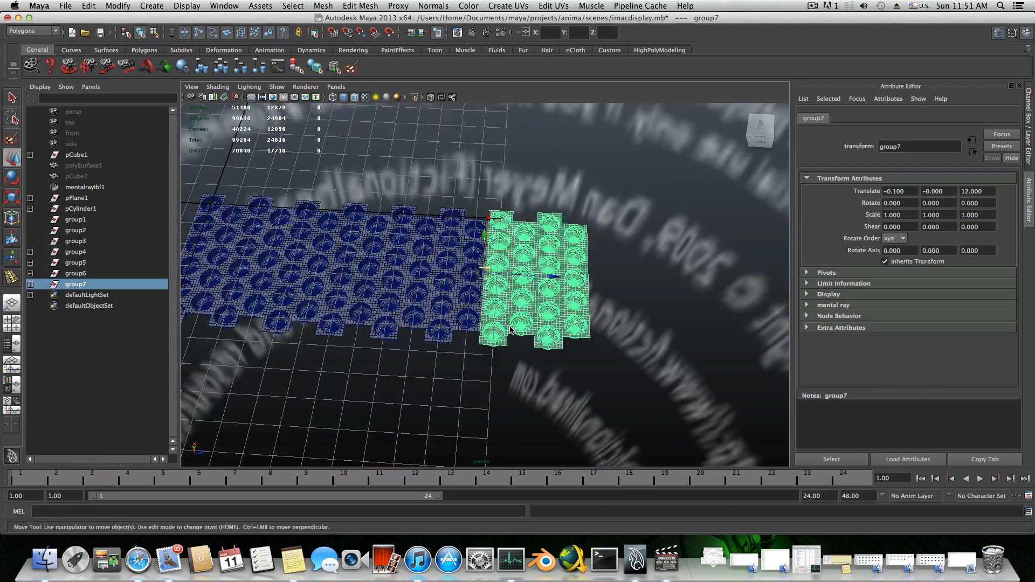
- Duplicate the fourth four-row block and vertex-snap the copy to its outer edge, at Translate Z 16.000
alt+drag(513, 358, 516, 326)
scroll(516, 335, up, 5)
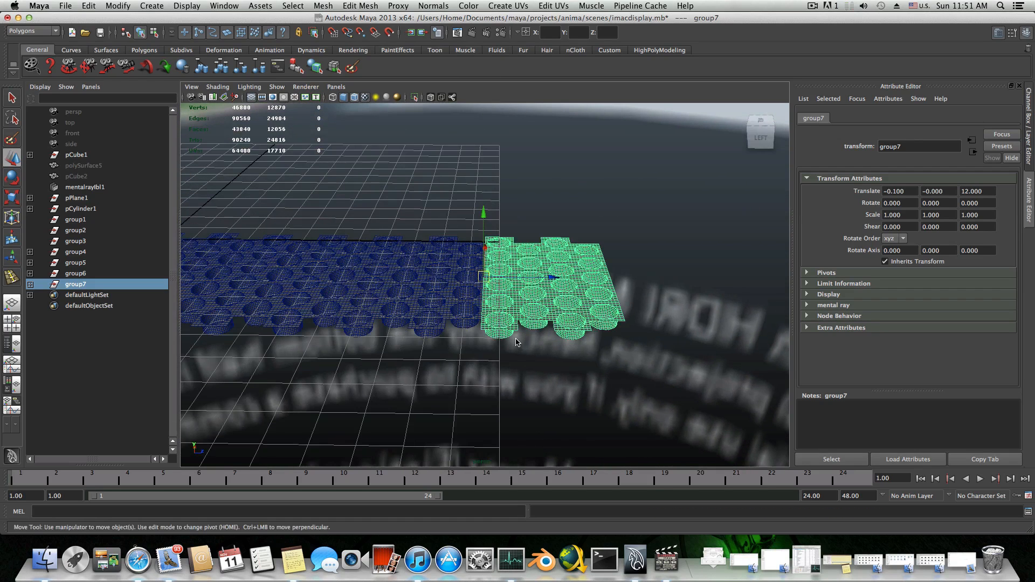
key(ctrl+d)
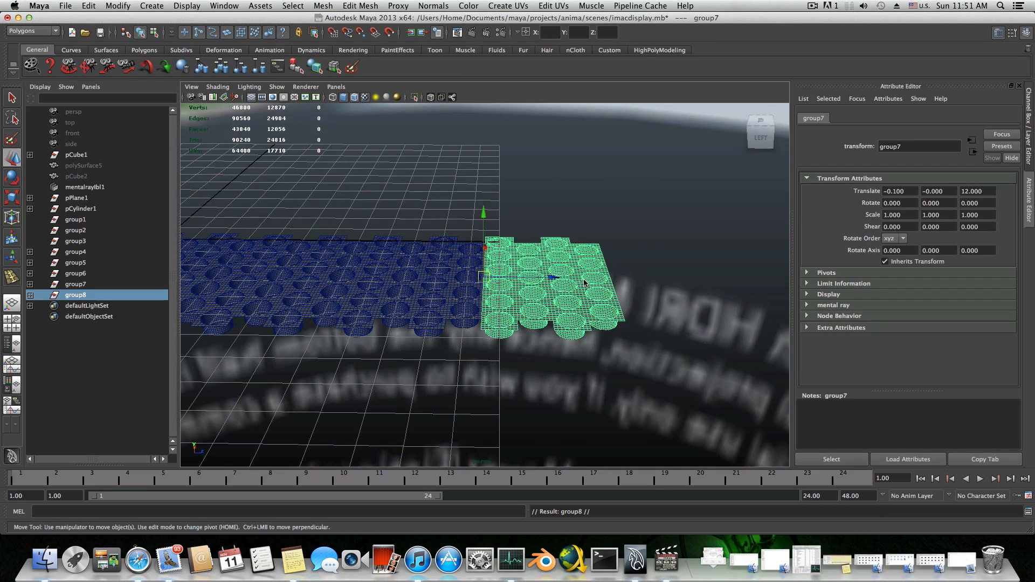
drag(585, 282, 614, 282)
drag(679, 286, 681, 285)
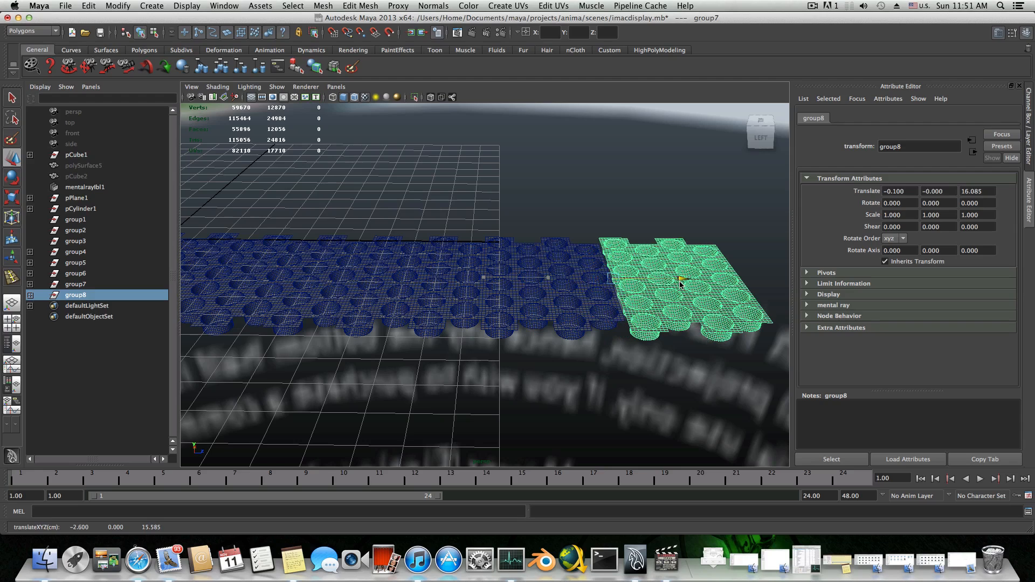
alt+drag(638, 327, 585, 361)
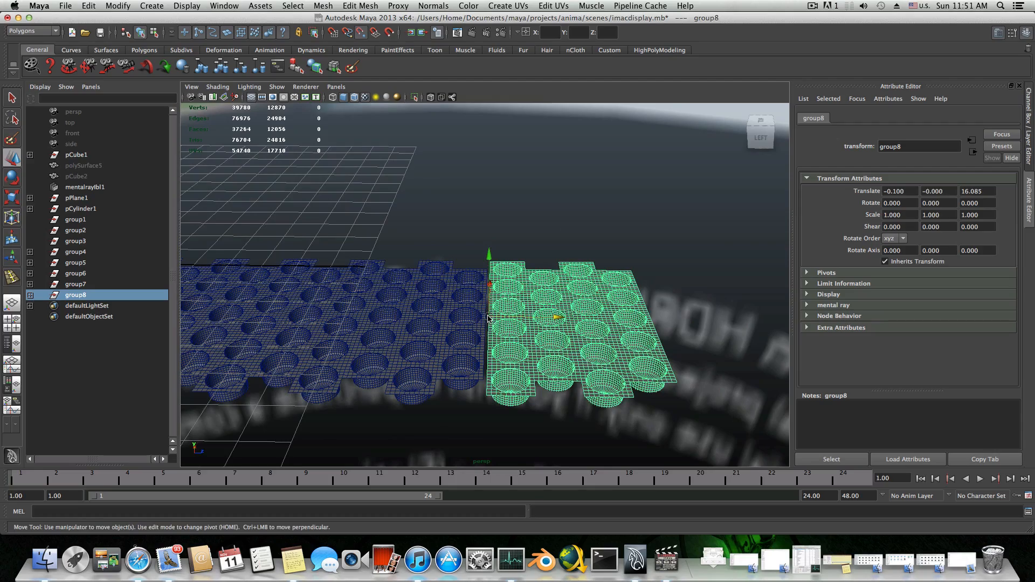
drag(488, 318, 487, 318)
- Duplicate the fifth four-row block and vertex-snap the copy to its outer edge, at Translate Z 20.000
alt+drag(490, 360, 320, 316)
alt+right_drag(340, 318, 385, 340)
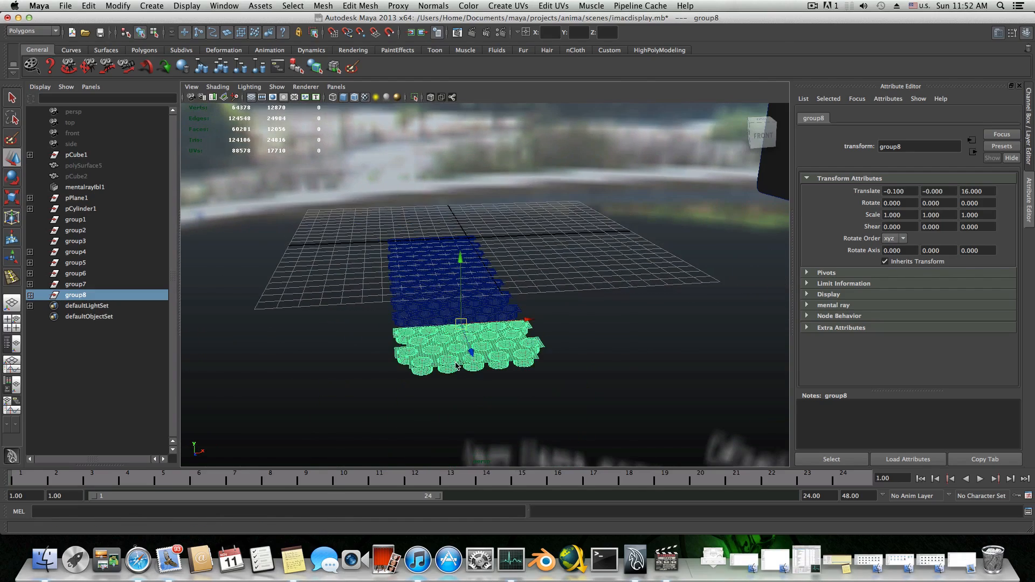
alt+drag(356, 329, 510, 348)
key(ctrl+d)
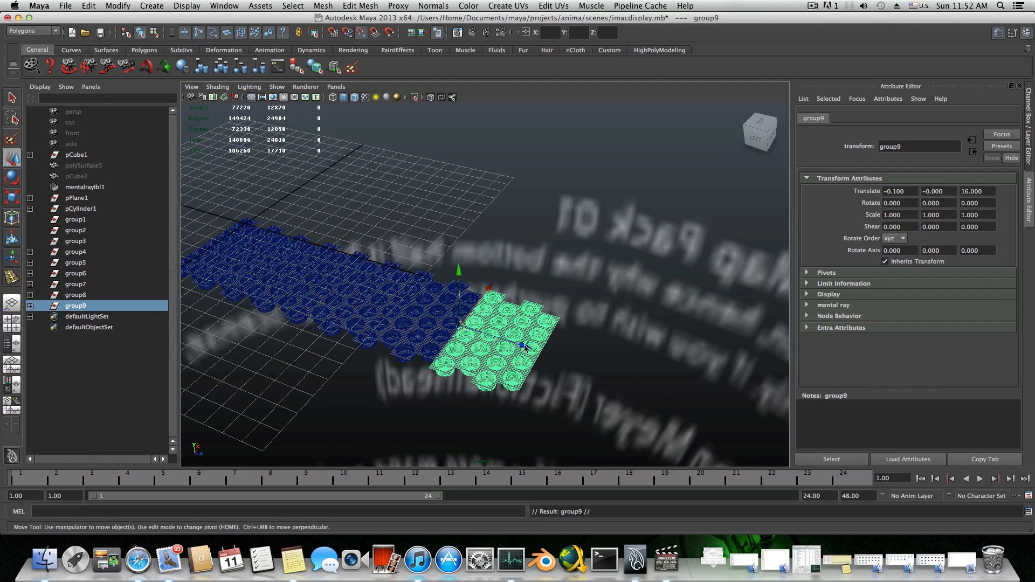
drag(525, 348, 582, 372)
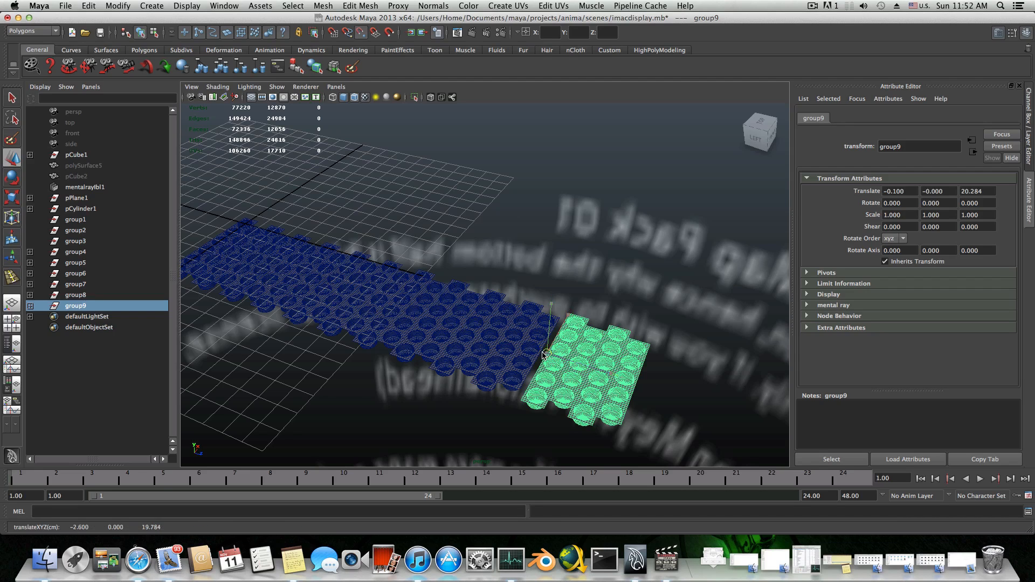
drag(544, 355, 541, 352)
- Examine the tiled strip from several angles, checking the seams between blocks and the staggered side edges
alt+drag(625, 384, 501, 365)
scroll(569, 370, up, 5)
alt+middle_drag(501, 365, 592, 371)
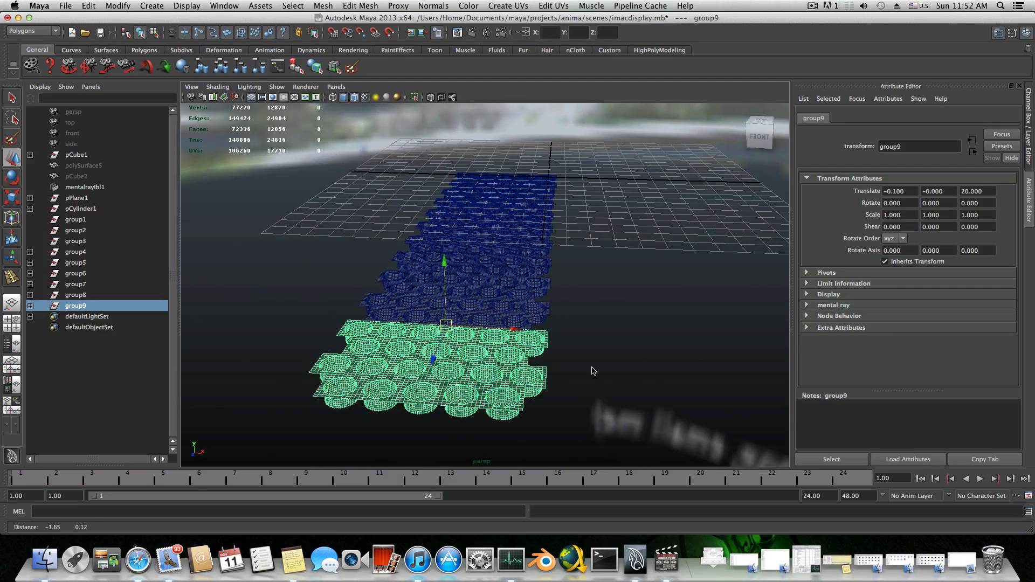
alt+right_drag(593, 370, 526, 362)
alt+drag(520, 361, 394, 373)
alt+right_drag(550, 385, 640, 404)
alt+right_drag(254, 345, 205, 348)
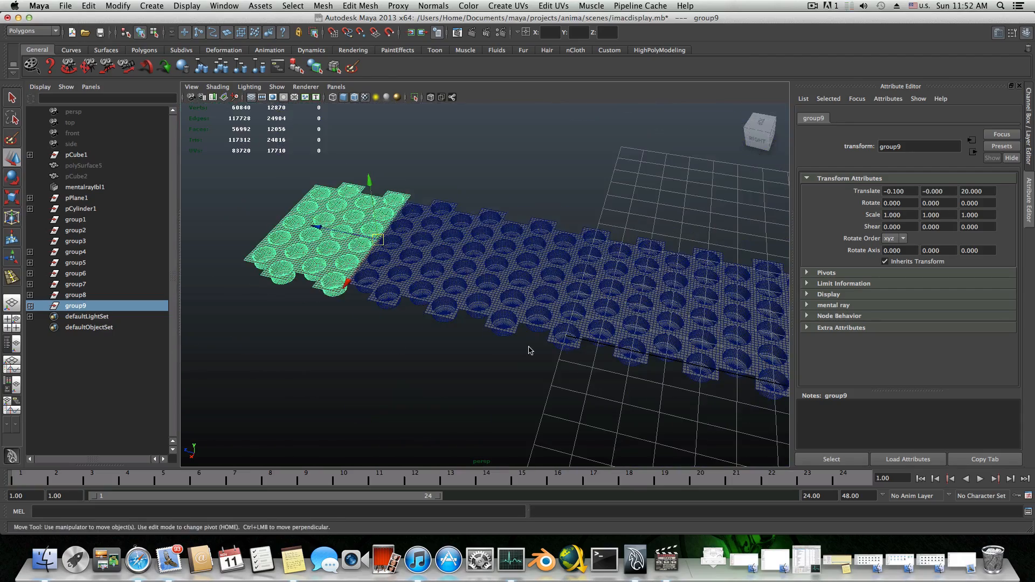
alt+middle_drag(529, 350, 291, 334)
alt+middle_drag(582, 378, 404, 332)
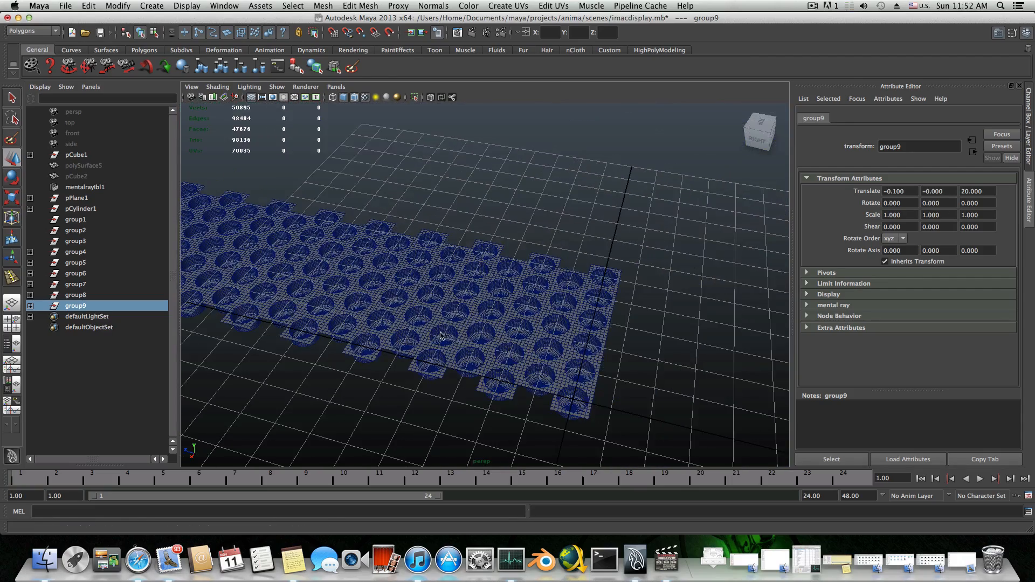
alt+drag(440, 335, 458, 334)
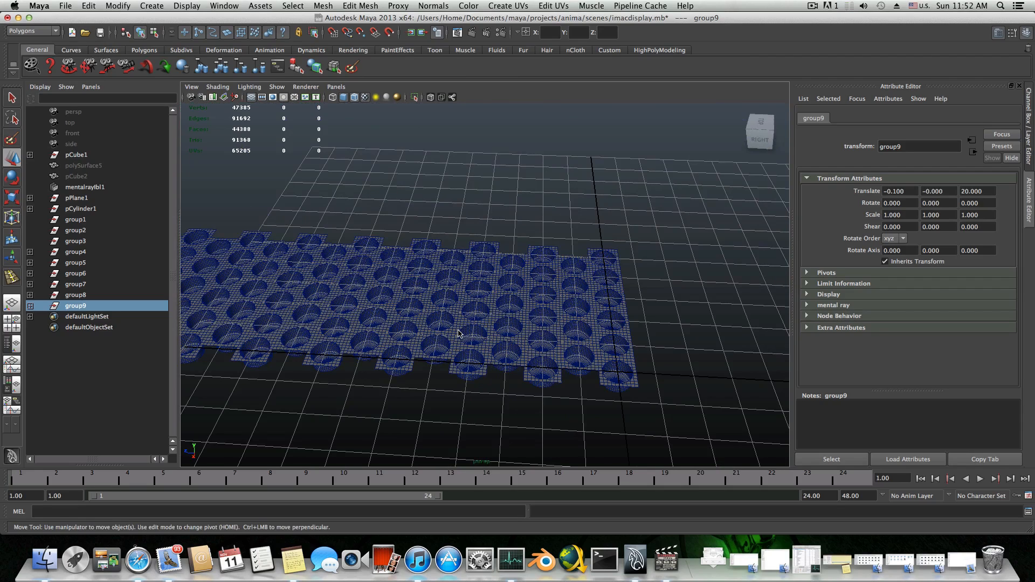
alt+drag(458, 333, 364, 323)
alt+right_drag(365, 324, 498, 430)
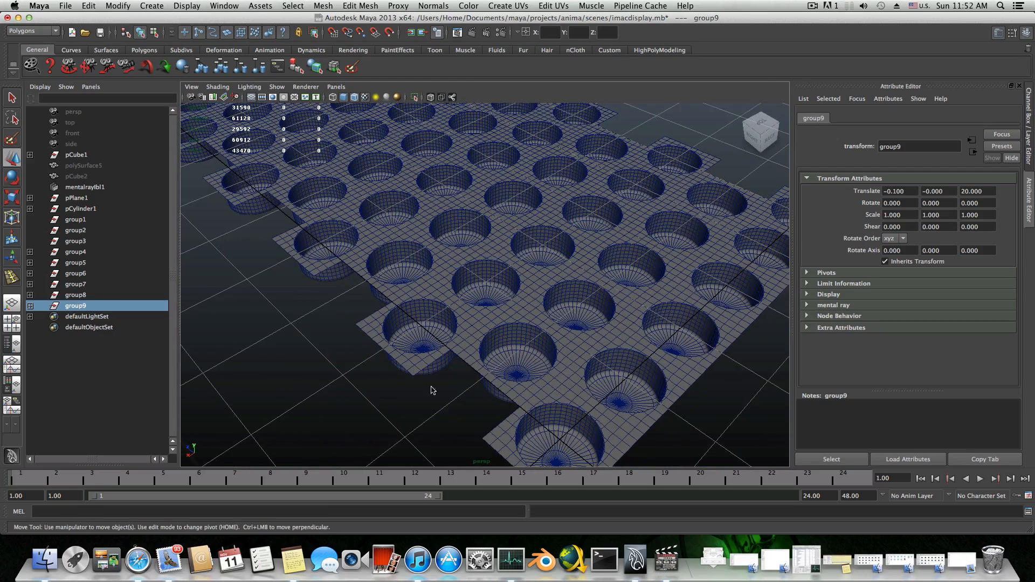
alt+drag(478, 428, 451, 465)
alt+right_drag(513, 441, 426, 425)
- Select all the meshes of the tiled strip and delete their construction history
click(516, 298)
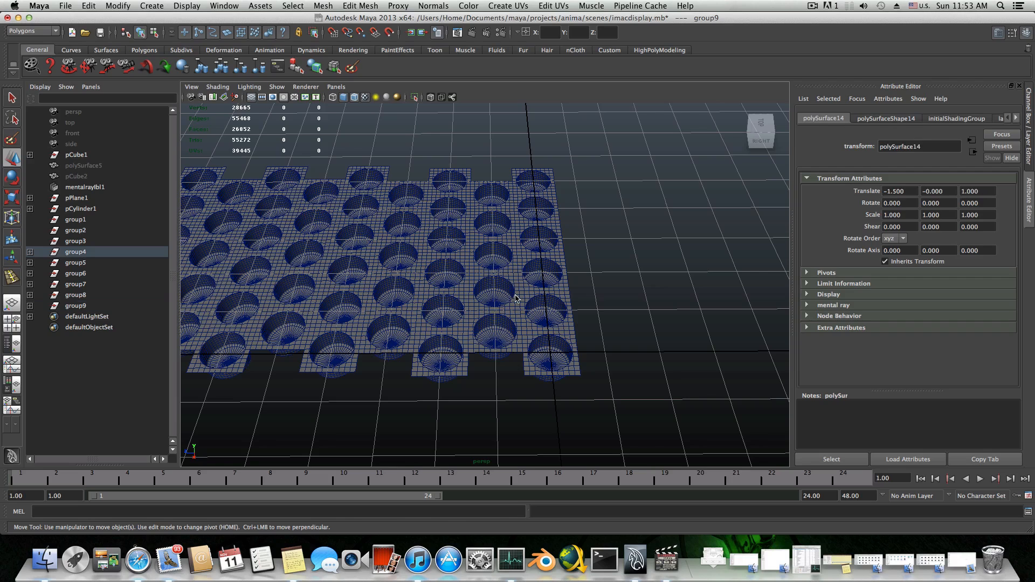
click(556, 301)
alt+drag(555, 300, 558, 322)
alt+right_drag(558, 321, 550, 319)
drag(260, 247, 545, 333)
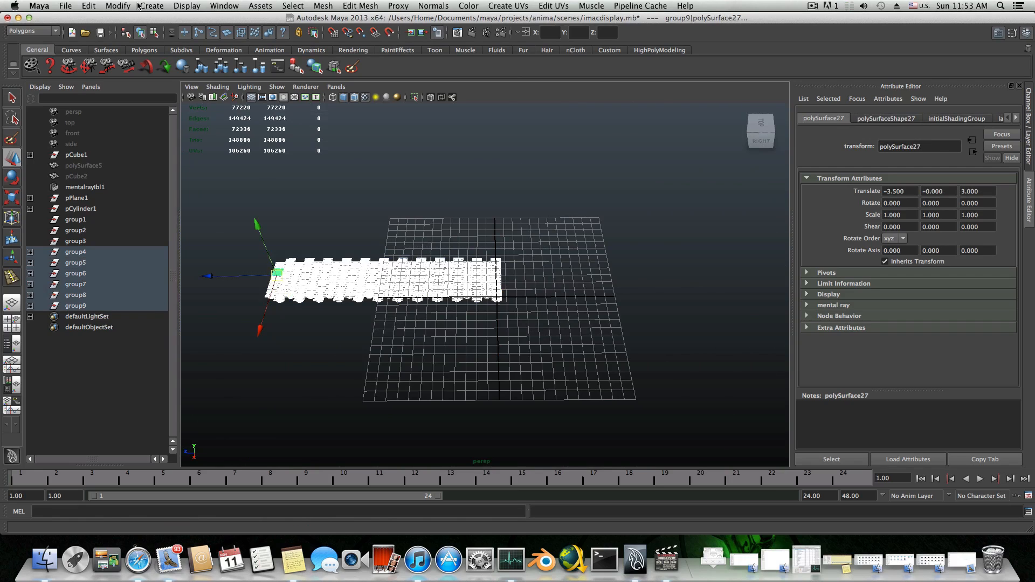
click(119, 6)
mouse_move(89, 5)
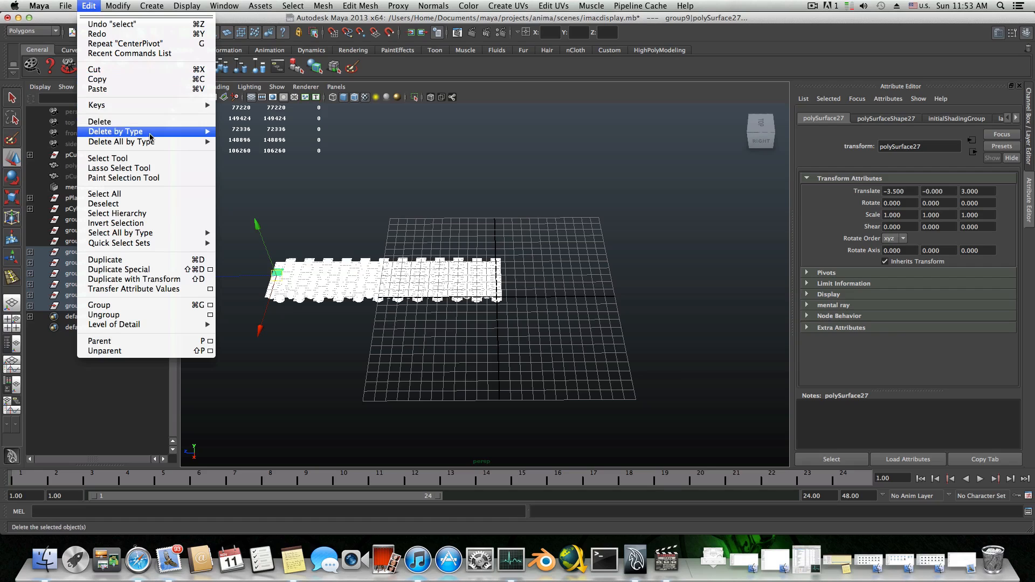
mouse_move(147, 132)
click(242, 139)
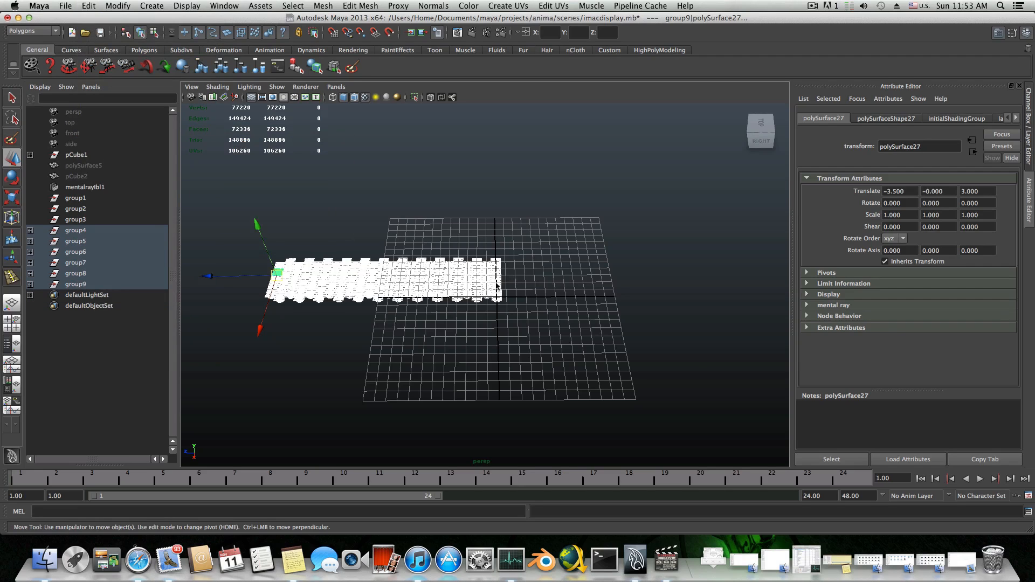
- Freeze the transformations of all the selected strip meshes
alt+middle_drag(309, 317, 395, 312)
click(119, 6)
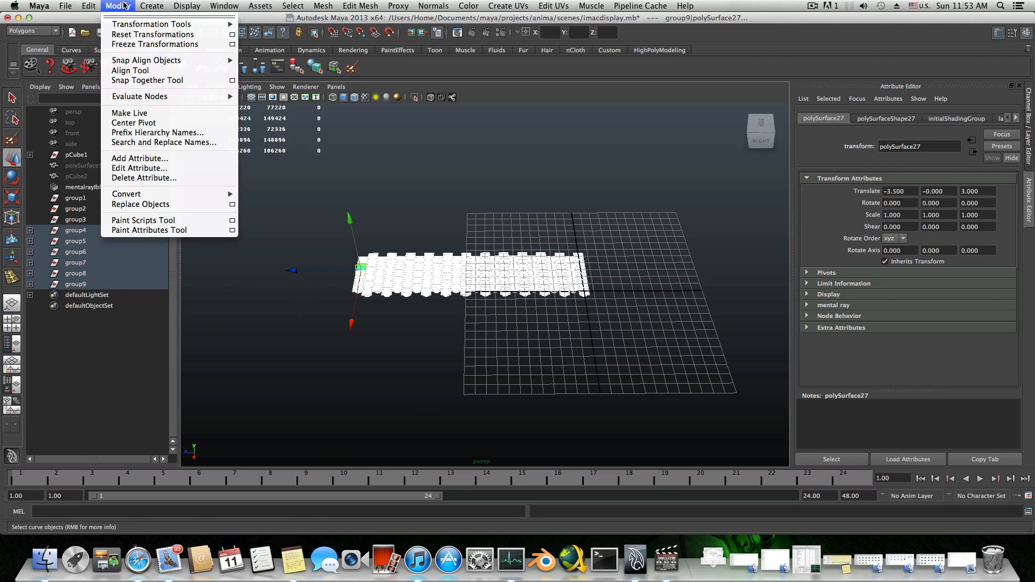
click(136, 45)
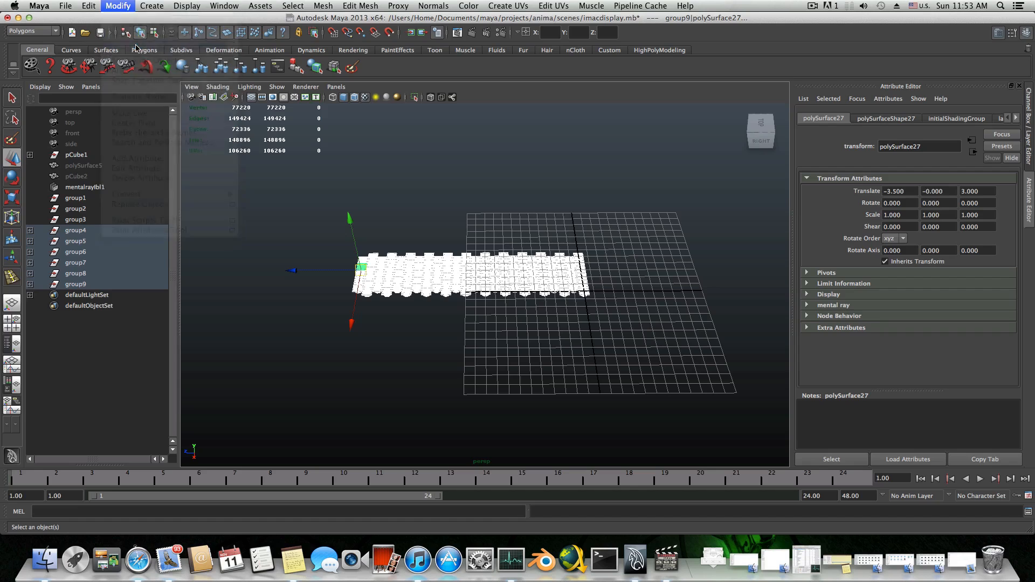
- Combine all the selected strip meshes into a single polygon object
scroll(412, 294, up, 3)
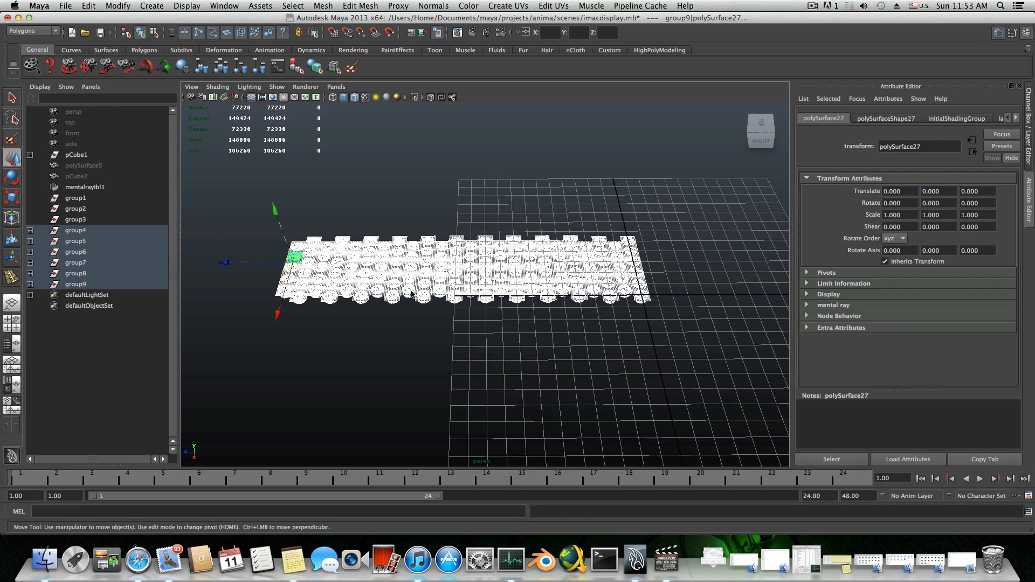
click(322, 6)
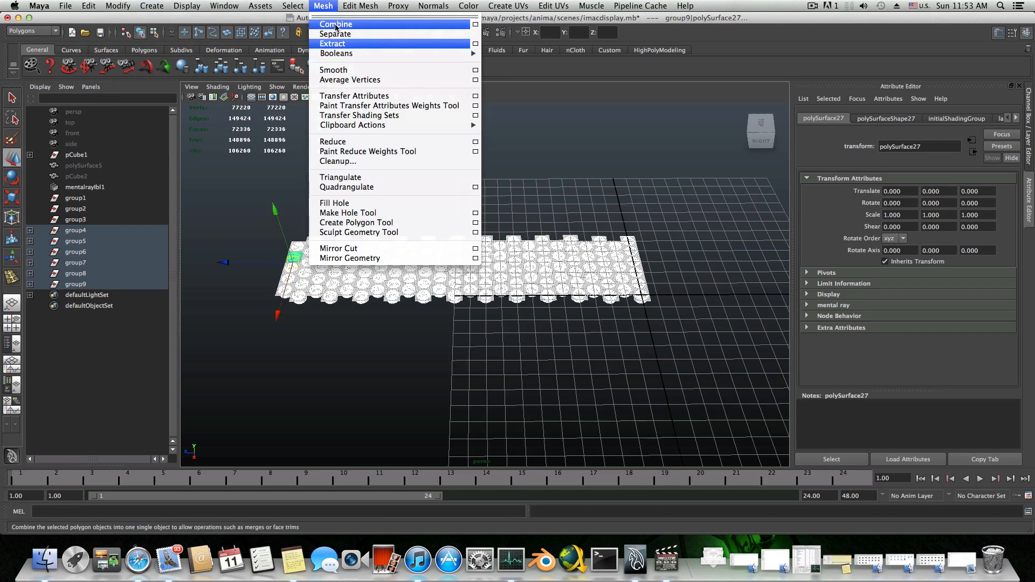
click(335, 25)
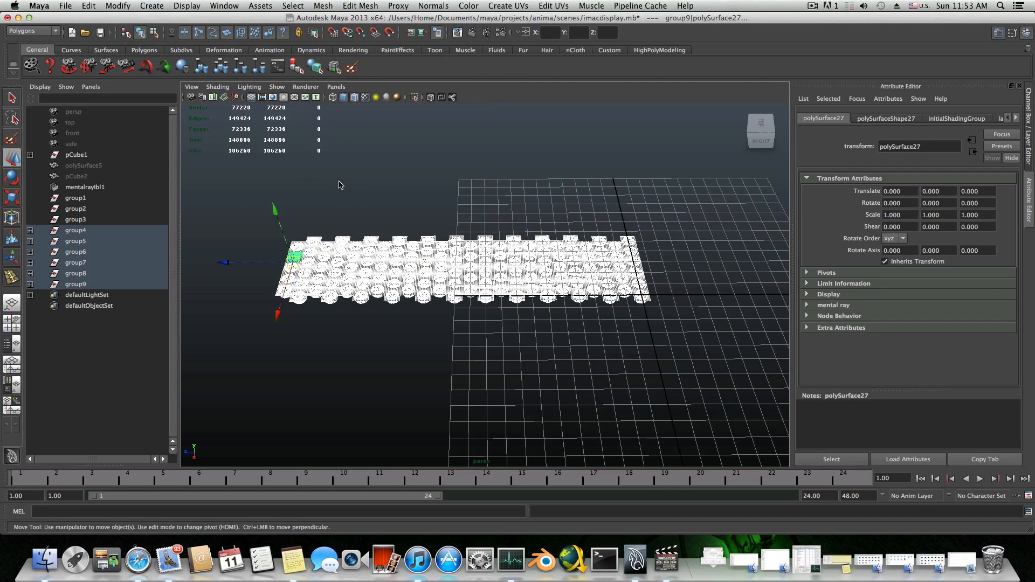
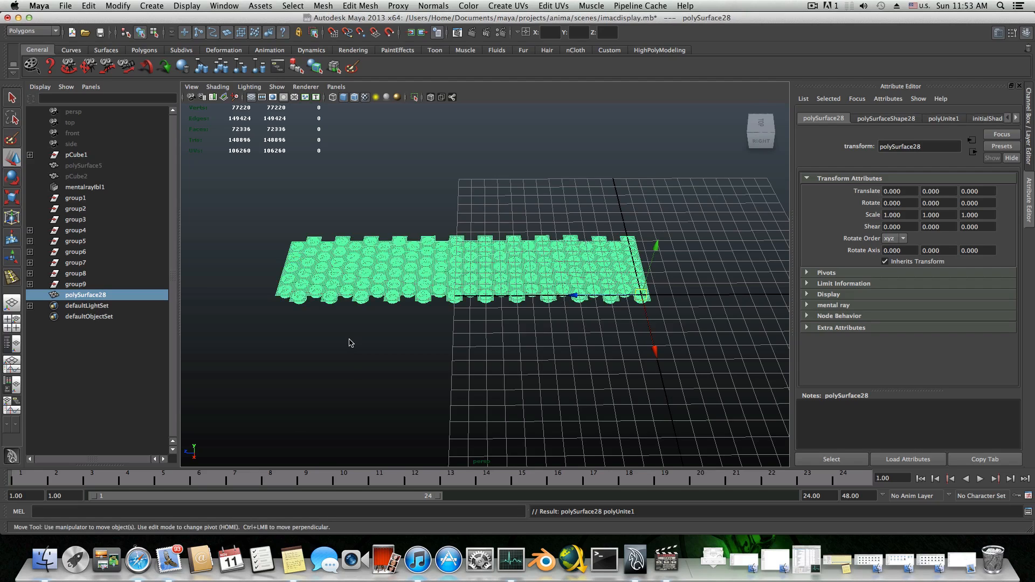
- In vertex mode, pull one vertex on the seam beside the corner tile sideways along Z to test whether the seam is joined
scroll(351, 343, down, 2)
scroll(351, 343, up, 4)
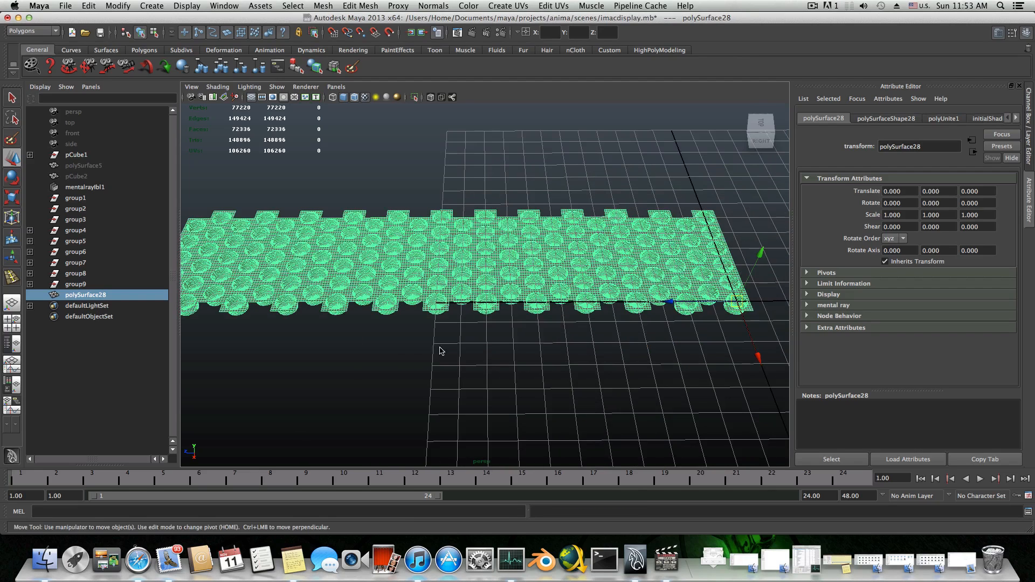
alt+middle_drag(360, 362, 316, 353)
alt+right_drag(322, 355, 507, 372)
alt+middle_drag(504, 372, 426, 378)
scroll(478, 372, up, 3)
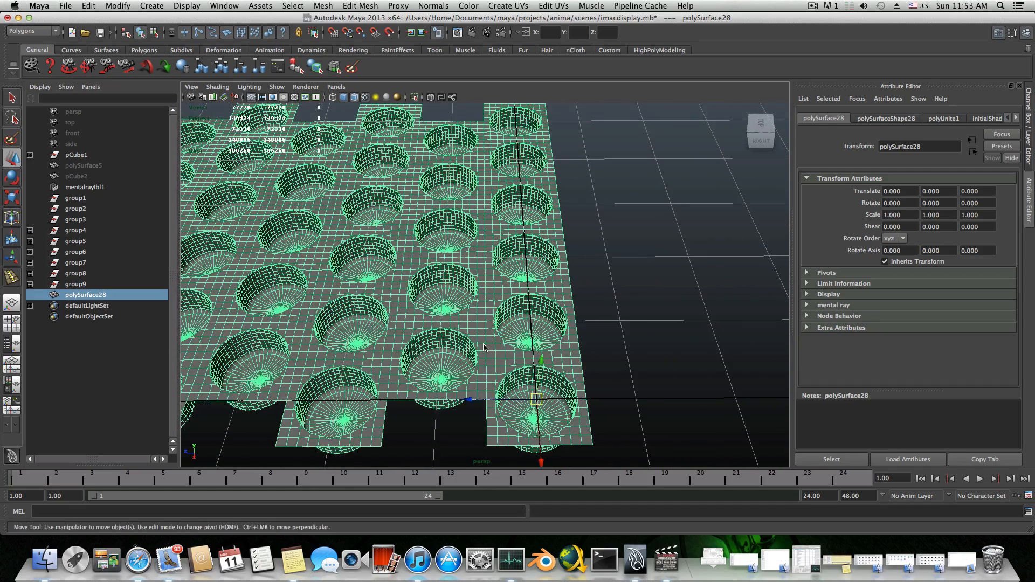
right_click(484, 348)
right_drag(469, 347, 446, 345)
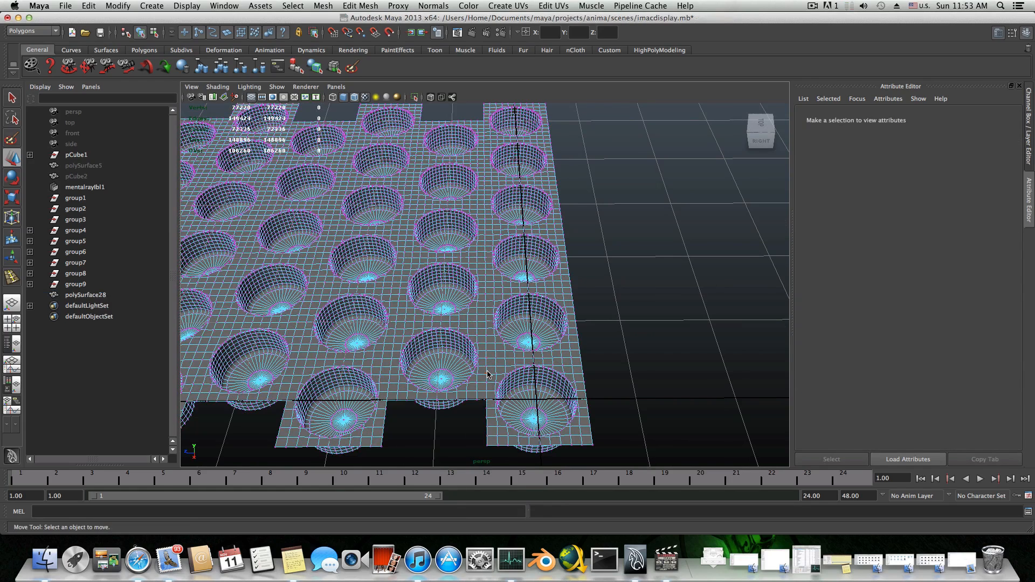
click(431, 388)
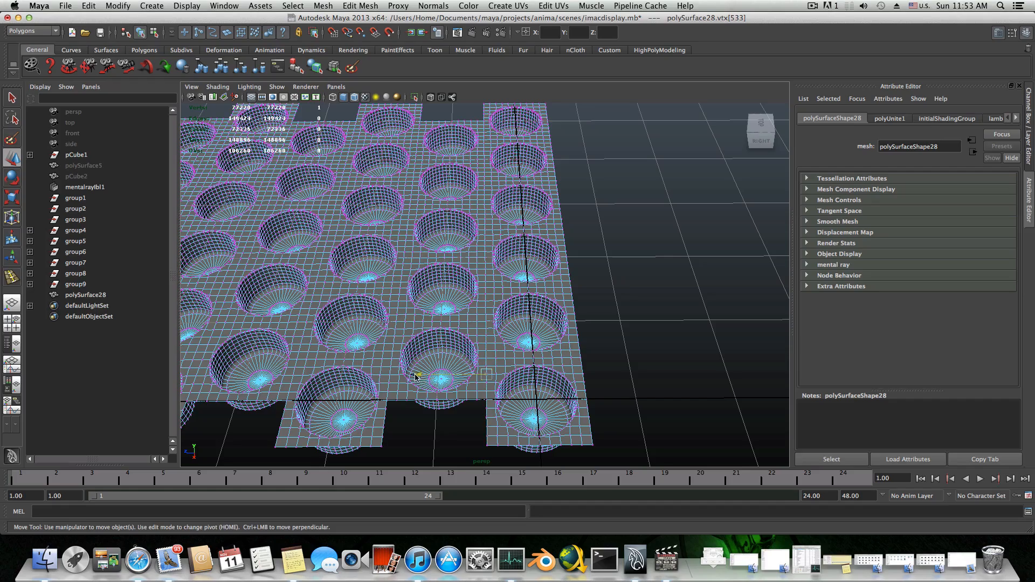
drag(415, 376, 411, 376)
- Pull the second vertex at the same seam point in the opposite direction along Z, away from the first
scroll(485, 405, up, 3)
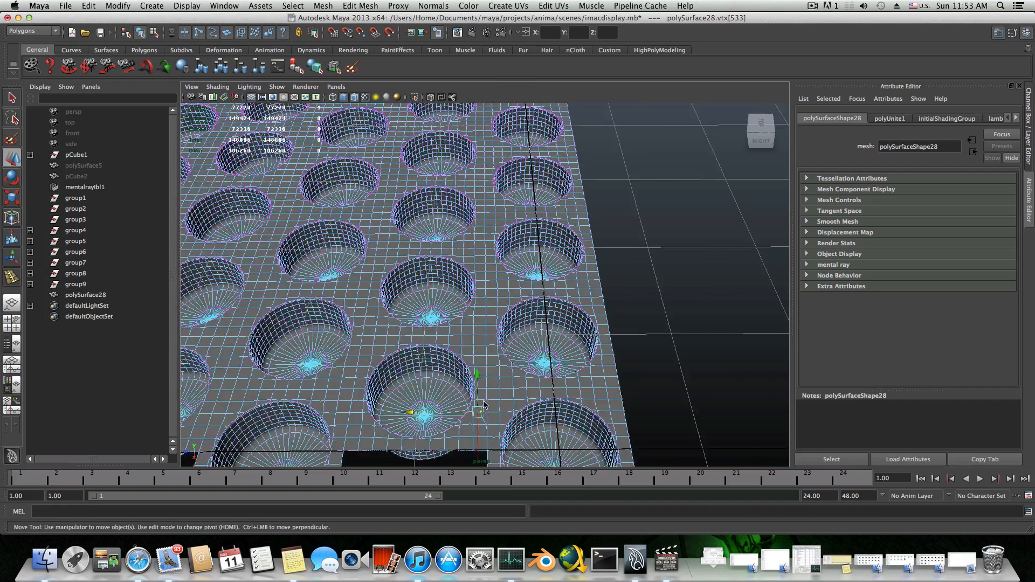
alt+middle_drag(488, 359, 480, 243)
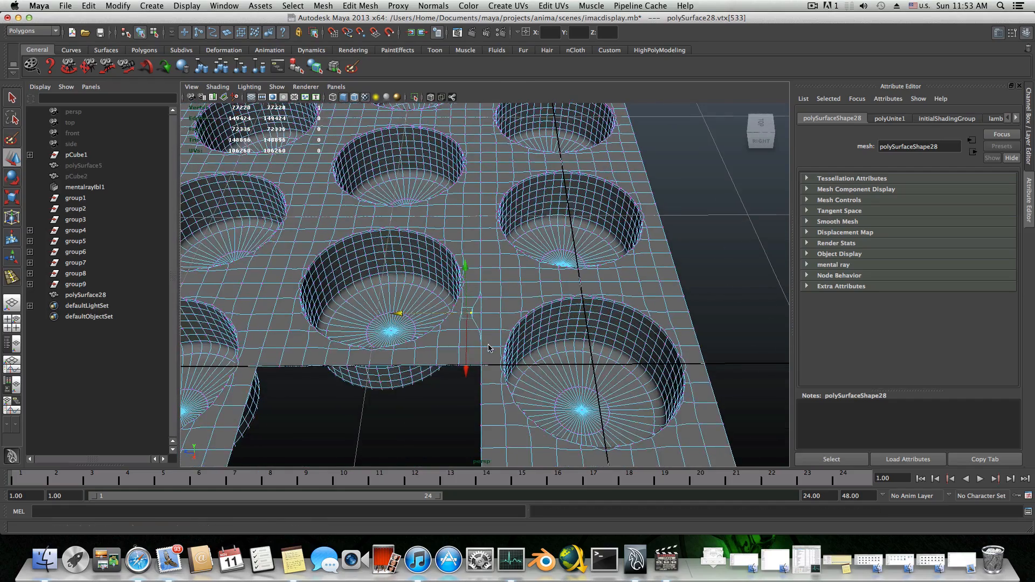
scroll(487, 344, up, 5)
scroll(484, 366, down, 5)
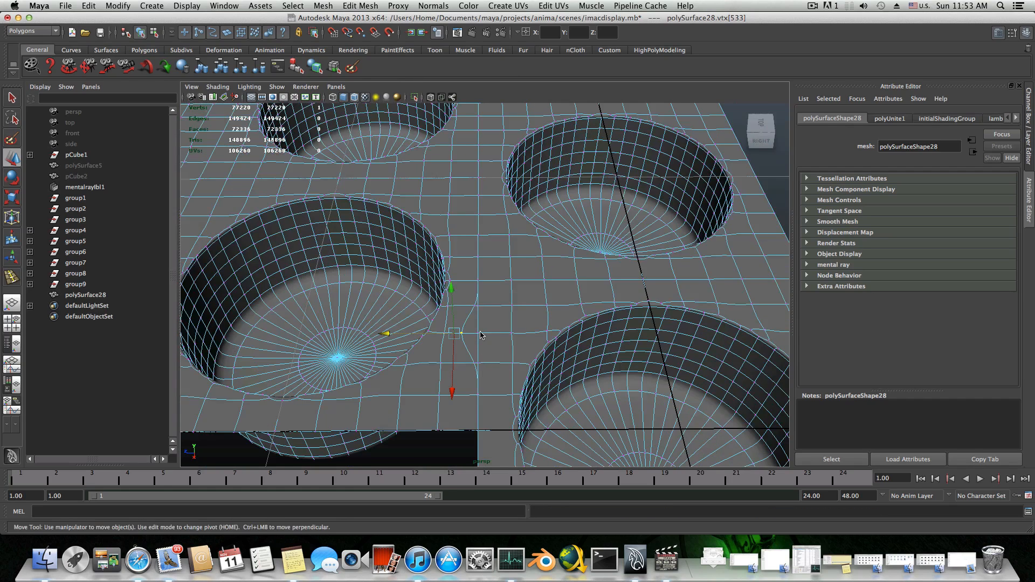
click(481, 335)
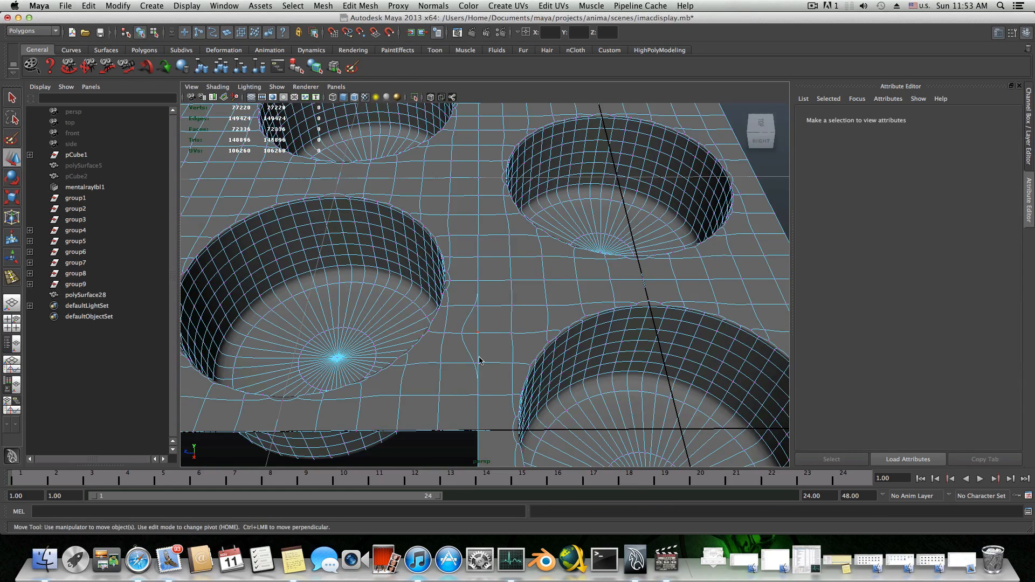
click(478, 358)
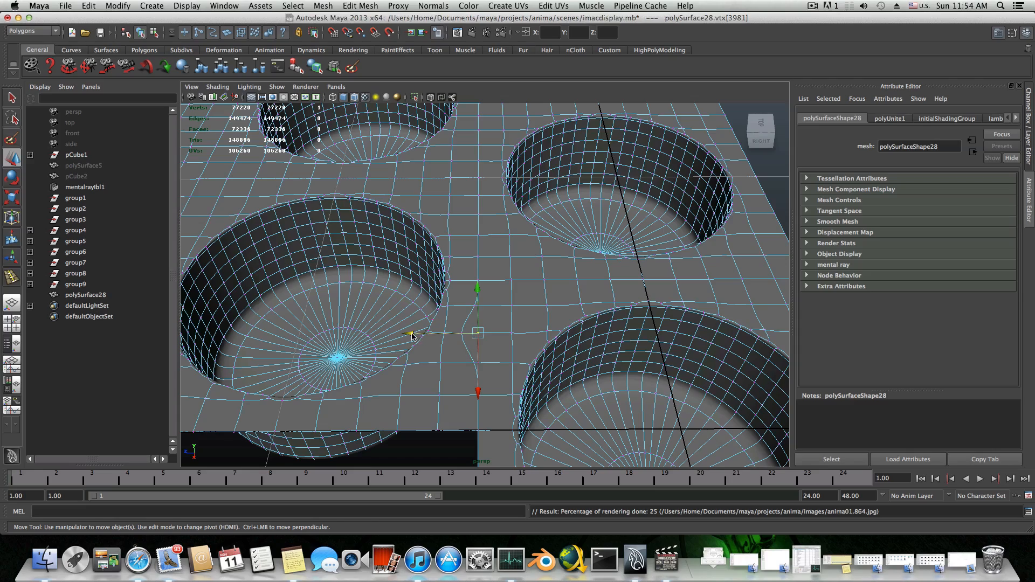
drag(418, 336, 452, 340)
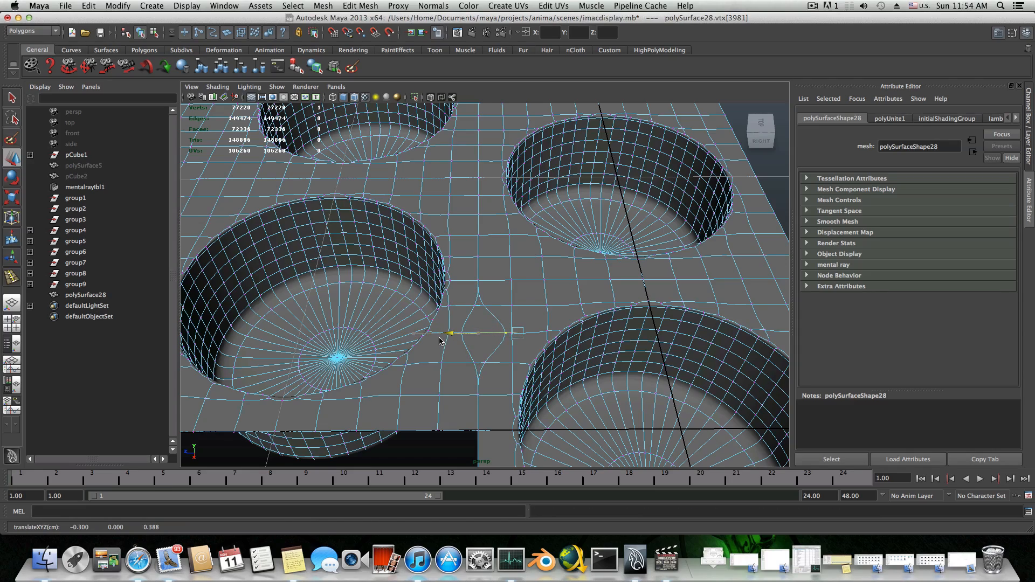
- Undo both test moves of the seam vertices
scroll(456, 358, down, 3)
scroll(463, 373, down, 5)
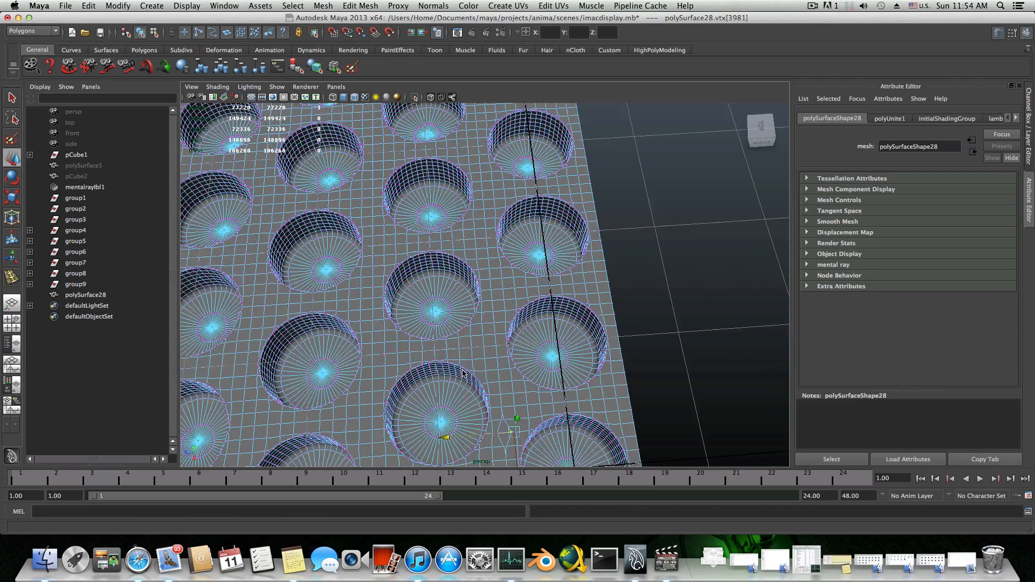
key(super+z)
key(super+z)
key(super+z)
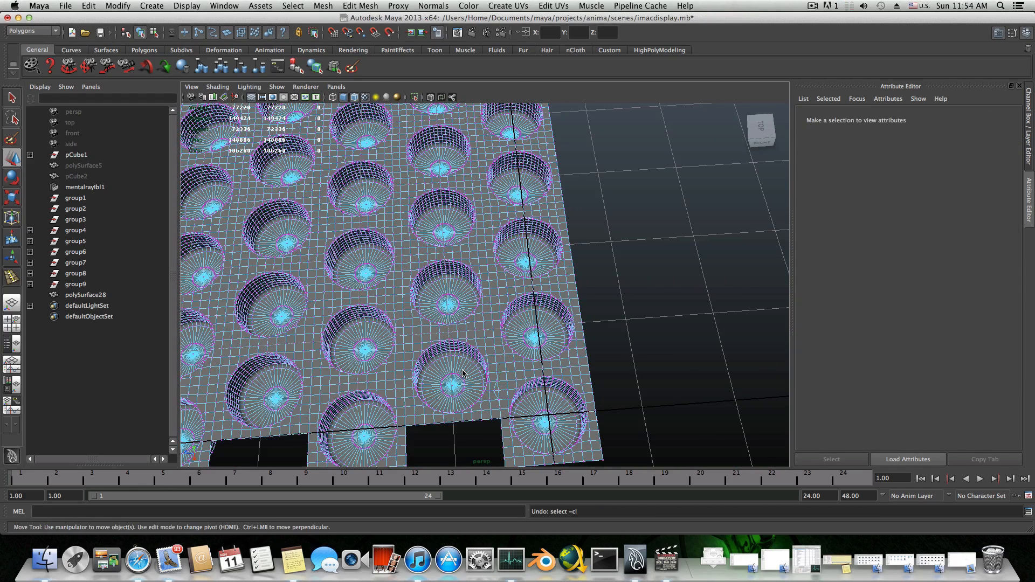
key(super+z)
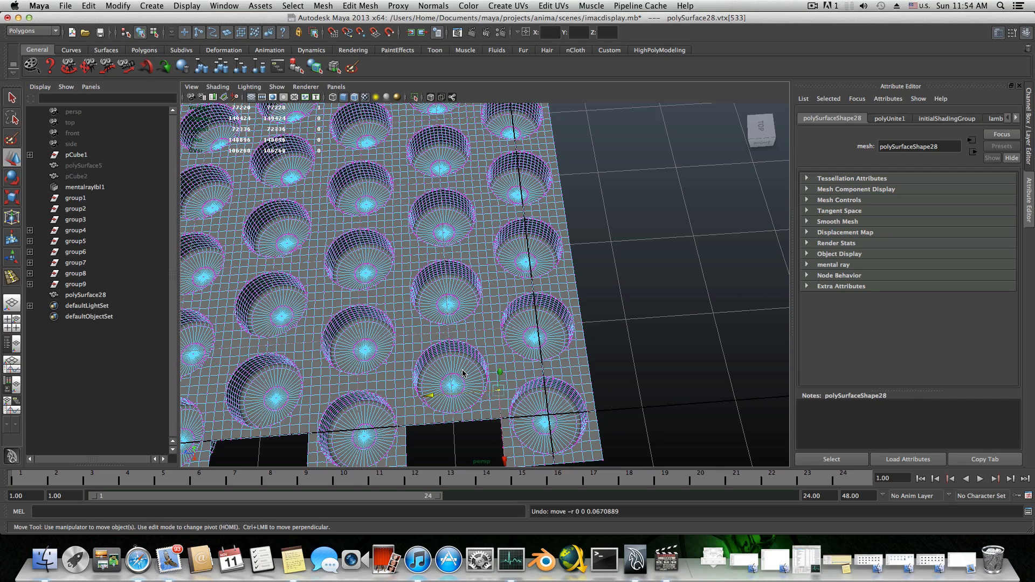
- Return the combined strip to object mode and turn off its smooth mesh preview
alt+middle_drag(462, 373, 443, 312)
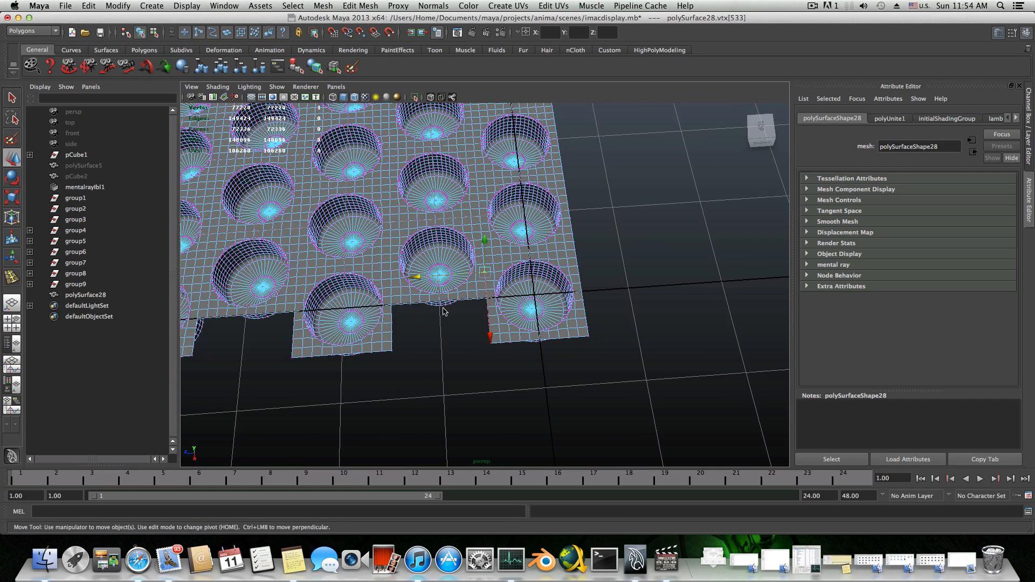
key(F8)
key(F8)
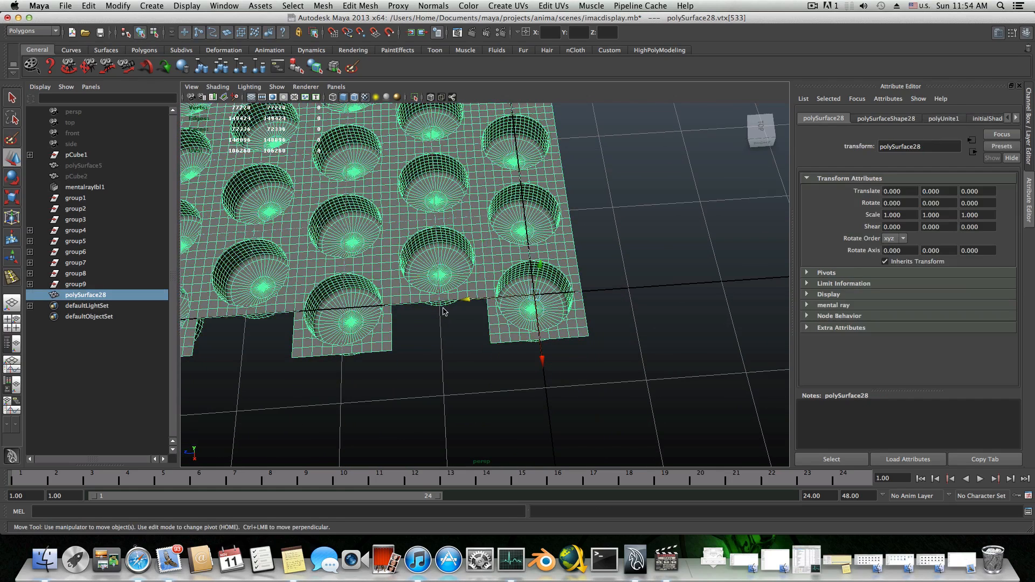
key(1)
- Zoom in on the unsmoothed seam beside the corner tile and pull one of its vertices sideways along Z
alt+drag(464, 313, 456, 313)
alt+right_drag(456, 313, 603, 339)
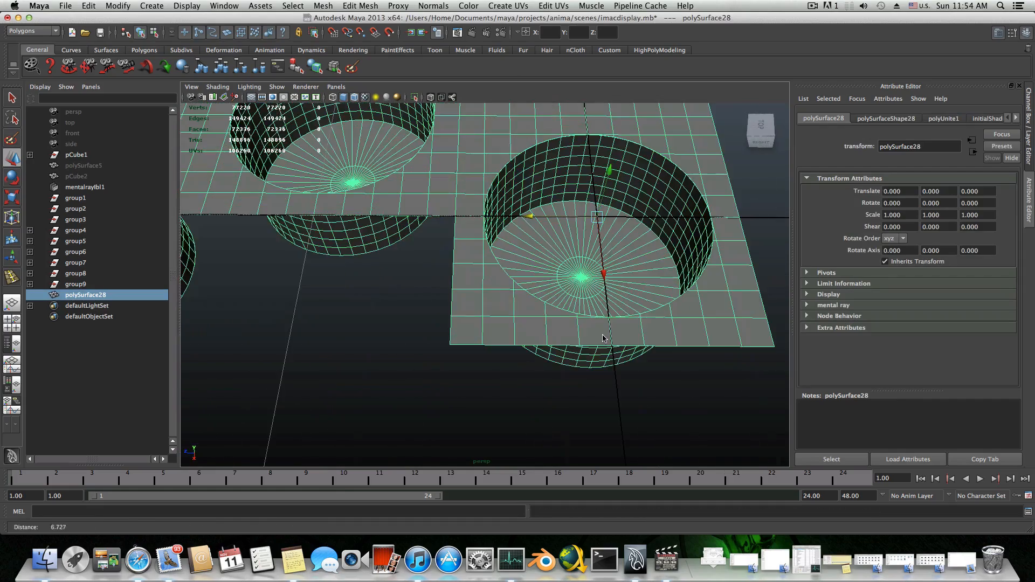
alt+middle_drag(499, 238, 535, 356)
alt+drag(521, 346, 493, 346)
right_drag(494, 329, 455, 329)
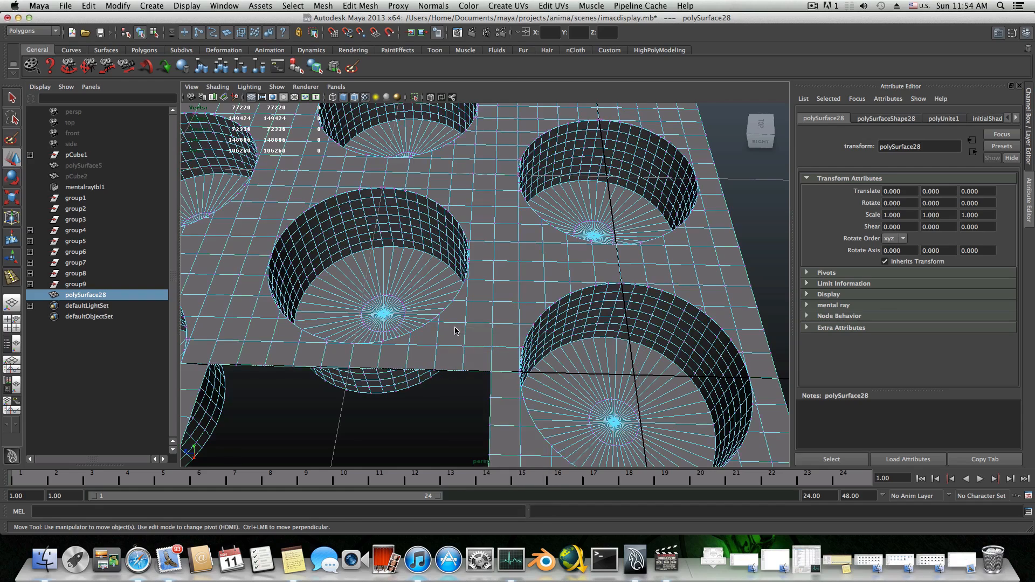
click(492, 324)
drag(492, 323, 399, 325)
alt+drag(461, 354, 473, 360)
alt+right_drag(472, 360, 564, 347)
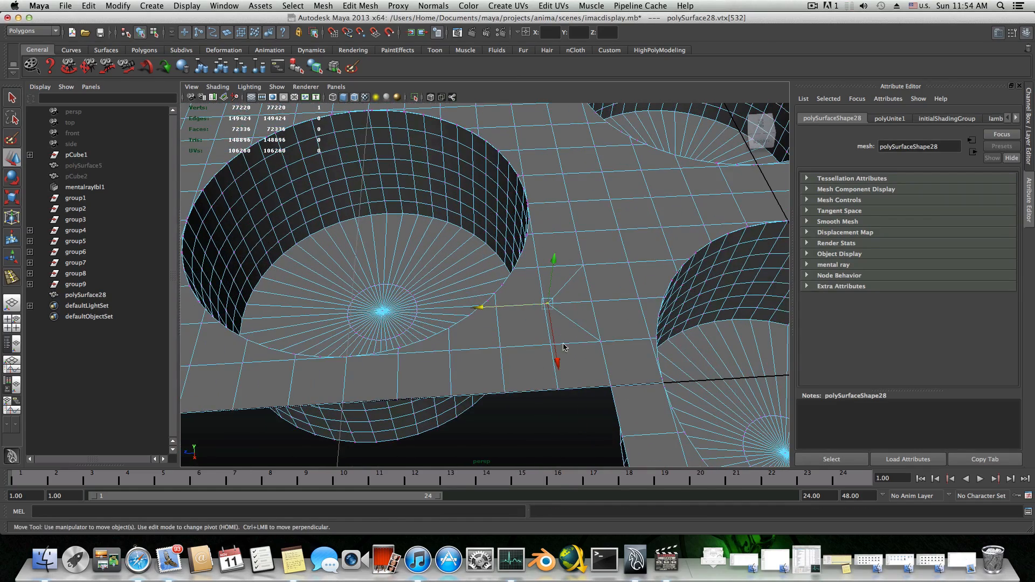
- Try pulling the overlapping vertex at that seam point the opposite way along Z, and undo the move
click(590, 302)
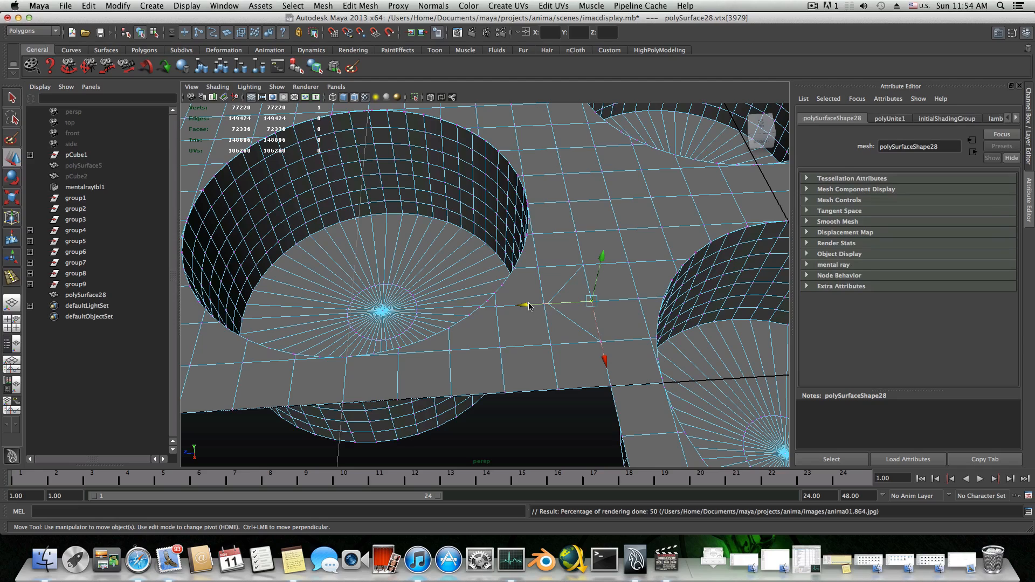
drag(525, 305, 573, 308)
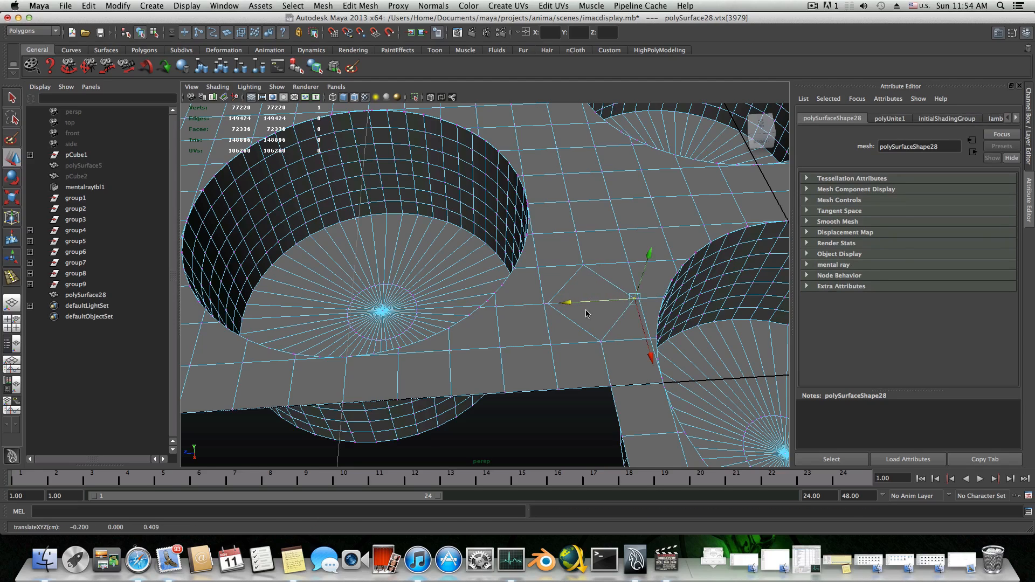
key(z)
key(z)
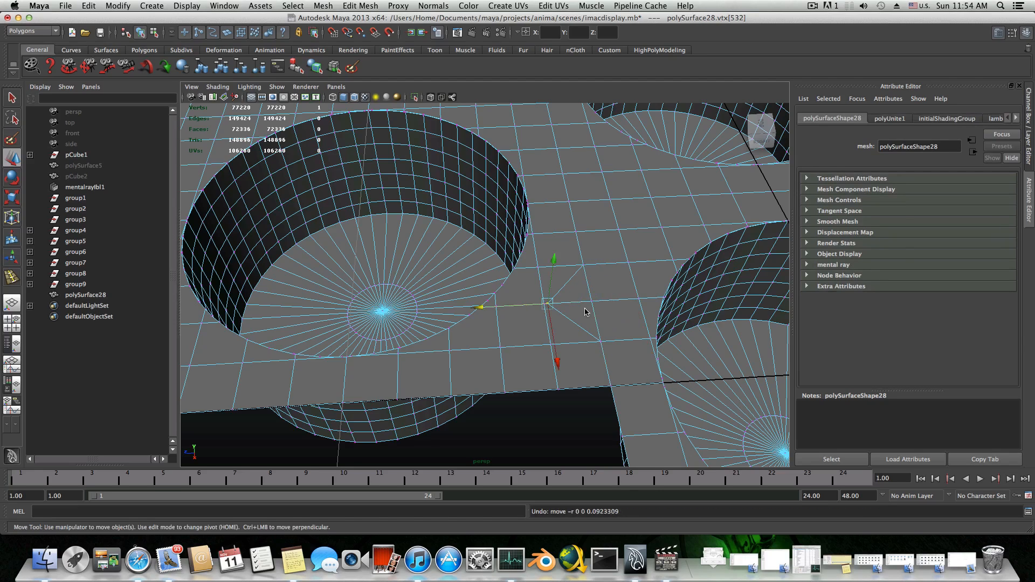
- Examine the neighbouring seam vertices and the staggered side edge of the combined strip from several angles
alt+drag(550, 323, 485, 280)
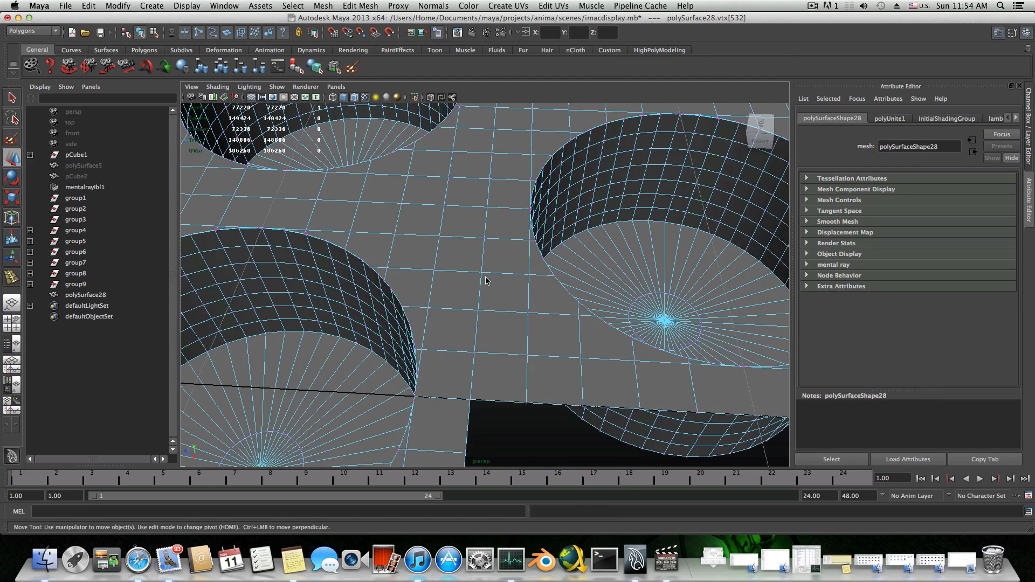
click(481, 272)
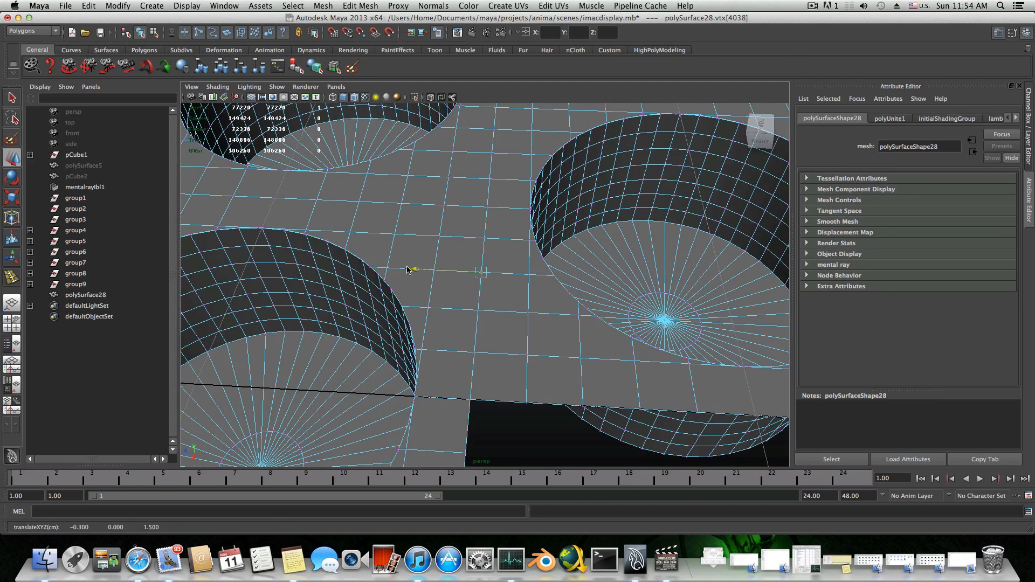
scroll(482, 322, down, 6)
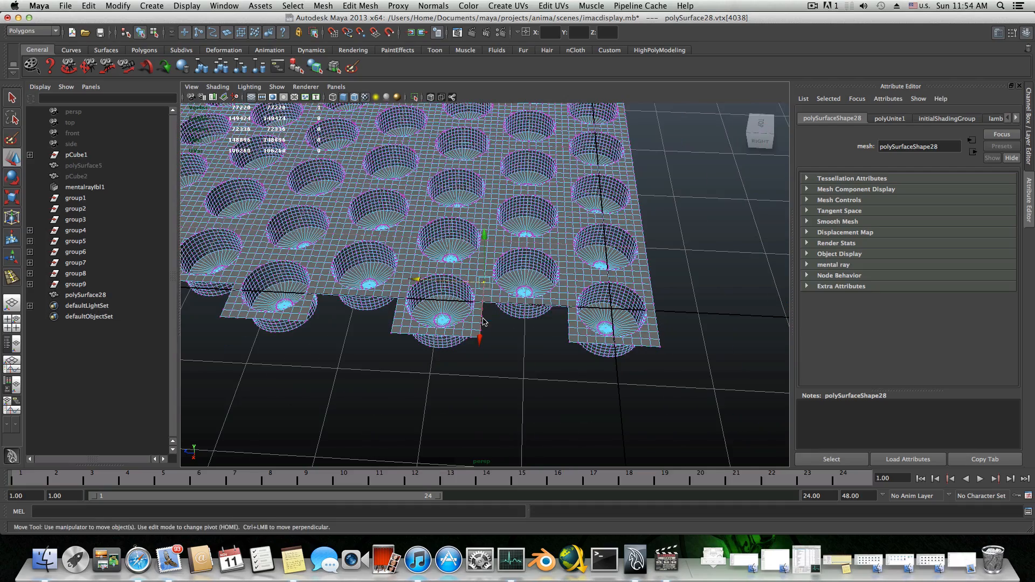
alt+drag(482, 322, 389, 313)
alt+middle_drag(390, 313, 434, 312)
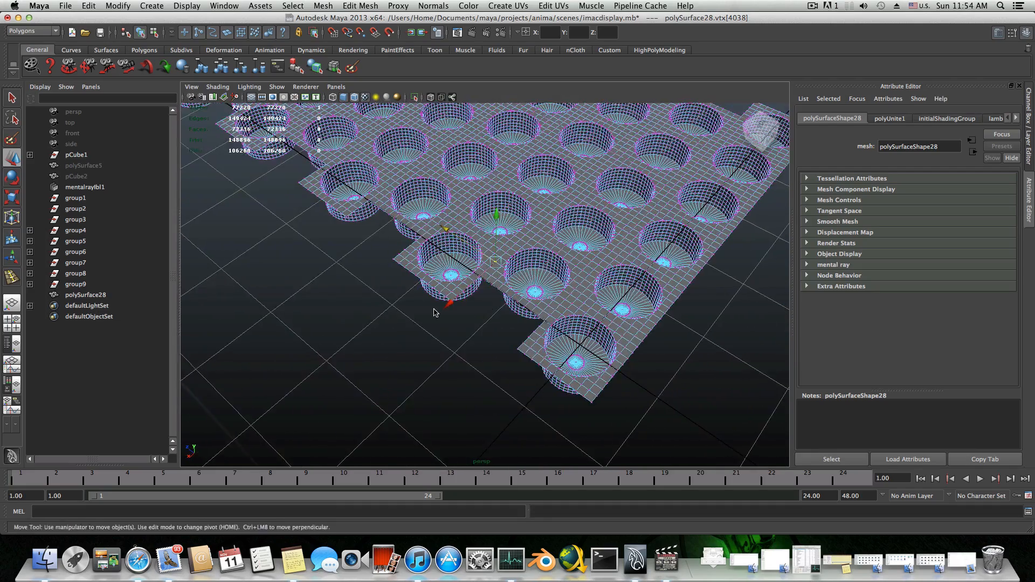
alt+right_drag(434, 312, 585, 334)
alt+drag(584, 334, 540, 335)
alt+middle_drag(540, 334, 588, 321)
alt+drag(589, 321, 571, 322)
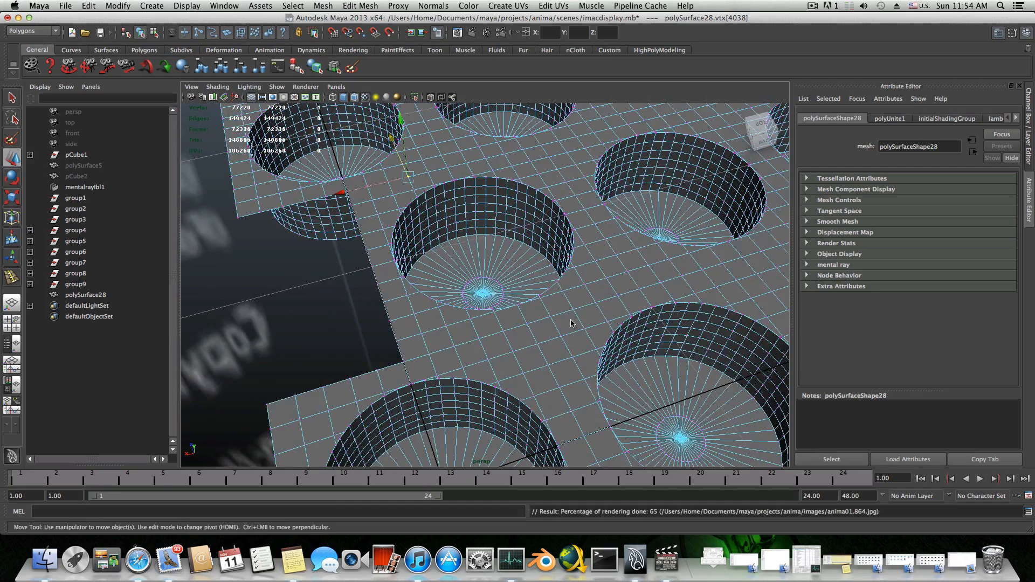
alt+middle_drag(544, 329, 565, 332)
alt+drag(565, 332, 546, 350)
alt+middle_drag(544, 349, 574, 334)
alt+drag(573, 333, 608, 337)
alt+middle_drag(608, 338, 512, 322)
mouse_move(534, 337)
alt+mouse_down()
mouse_move(569, 328)
mouse_move(531, 356)
alt+mouse_up()
- Bridge the outermost facing side edges of the two projecting tiles across the notch beside the corner tile
right_click(534, 355)
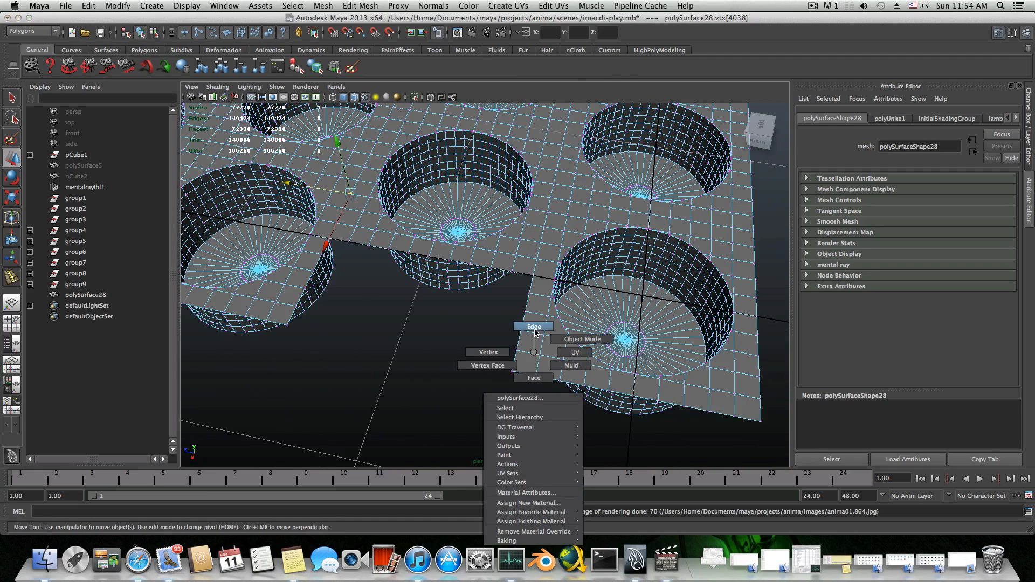
click(534, 328)
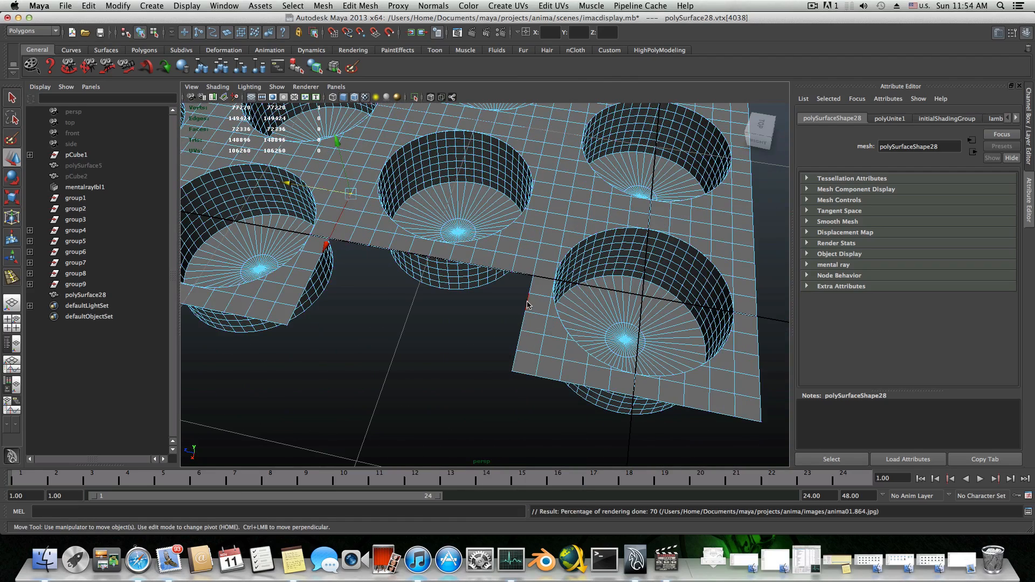
click(515, 363)
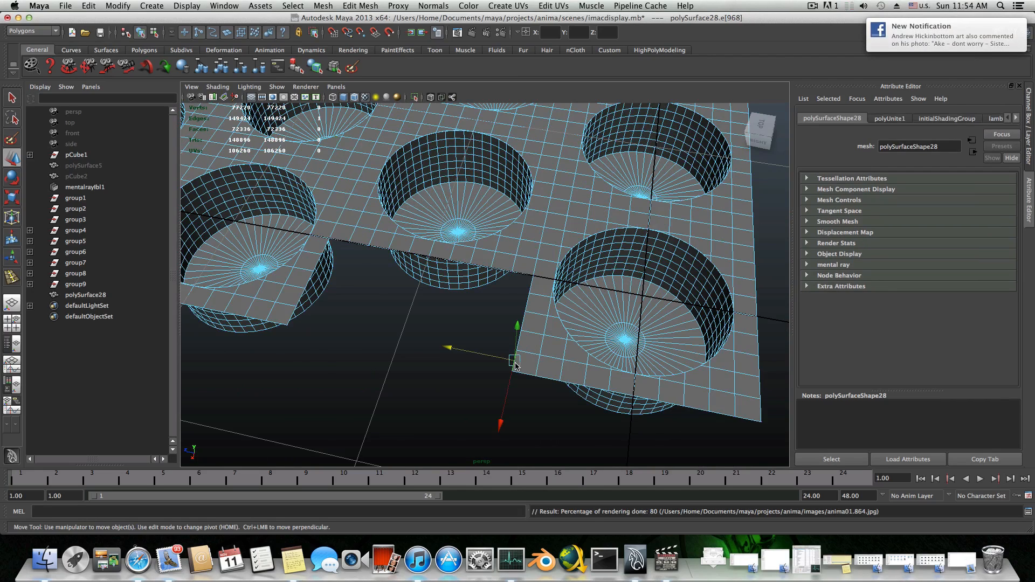
shift+click(291, 318)
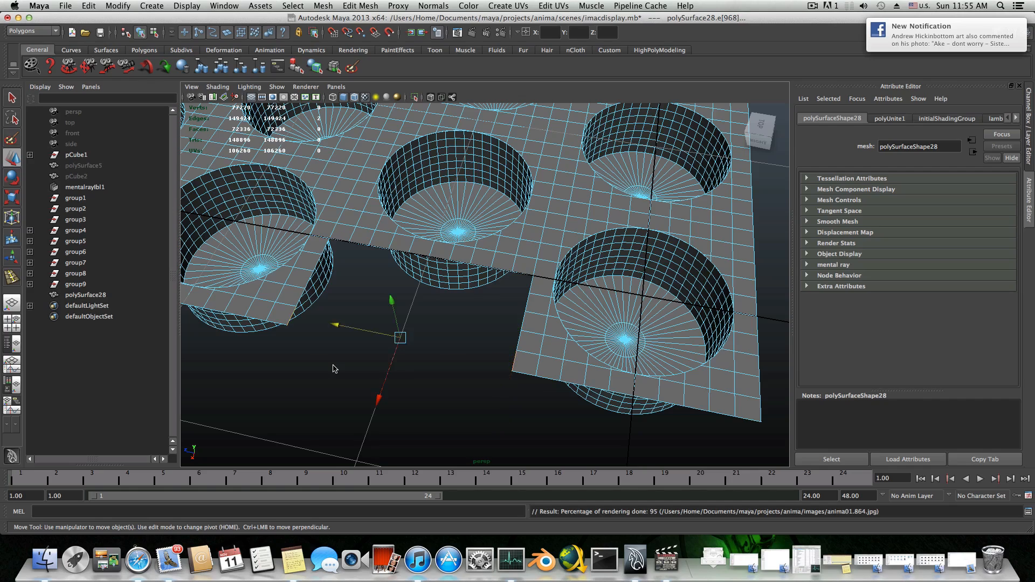
alt+drag(334, 368, 395, 367)
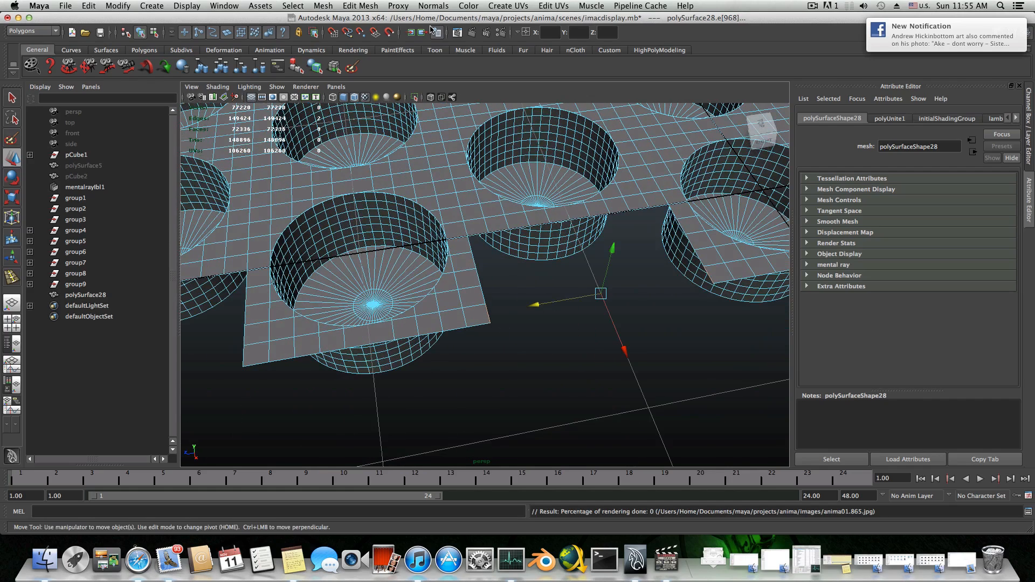
click(351, 5)
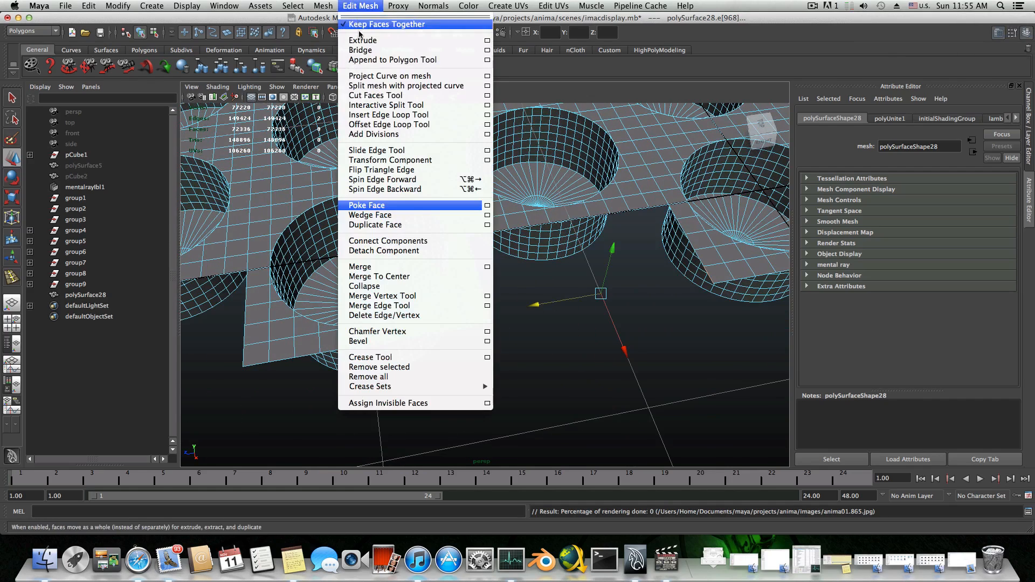
click(364, 52)
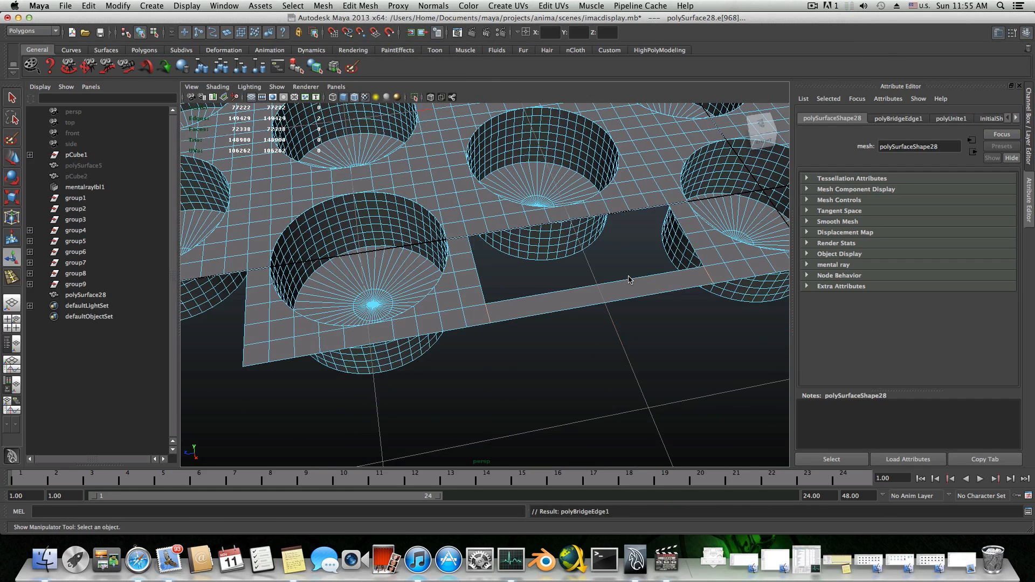
- Examine the bridged strip, the opening behind it and the edge loop around the neighbouring tiles from several distances
alt+drag(624, 279, 594, 284)
scroll(591, 283, up, 5)
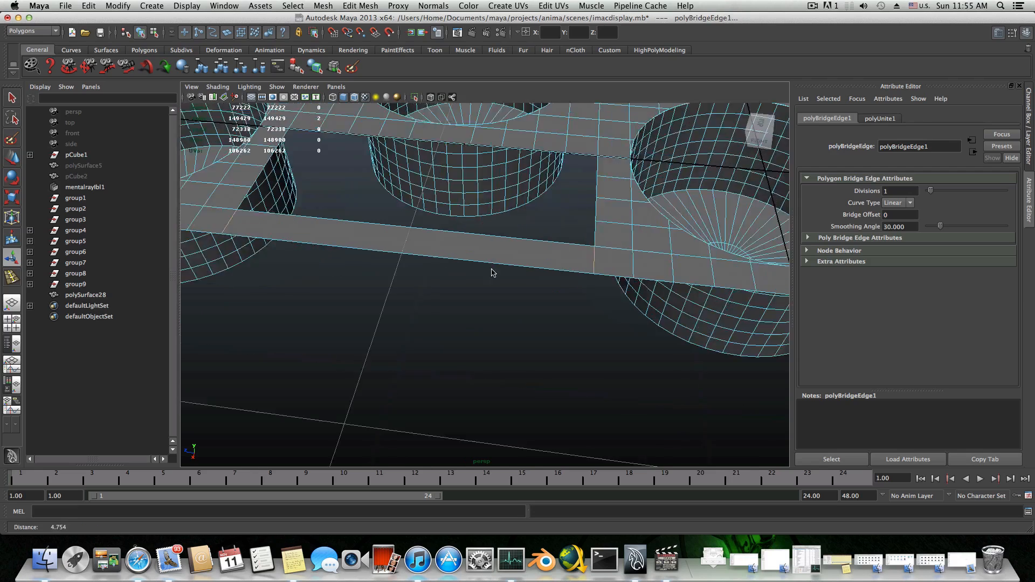
mouse_move(651, 222)
right_down()
mouse_move(601, 224)
mouse_move(627, 202)
mouse_move(651, 262)
mouse_move(669, 240)
mouse_move(654, 232)
right_up()
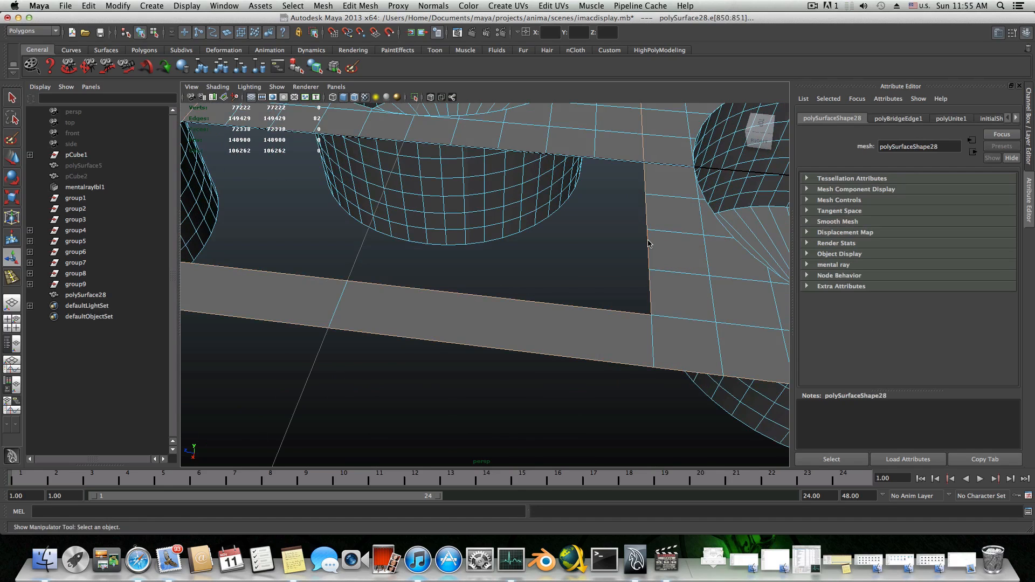
scroll(648, 244, down, 8)
scroll(595, 272, up, 5)
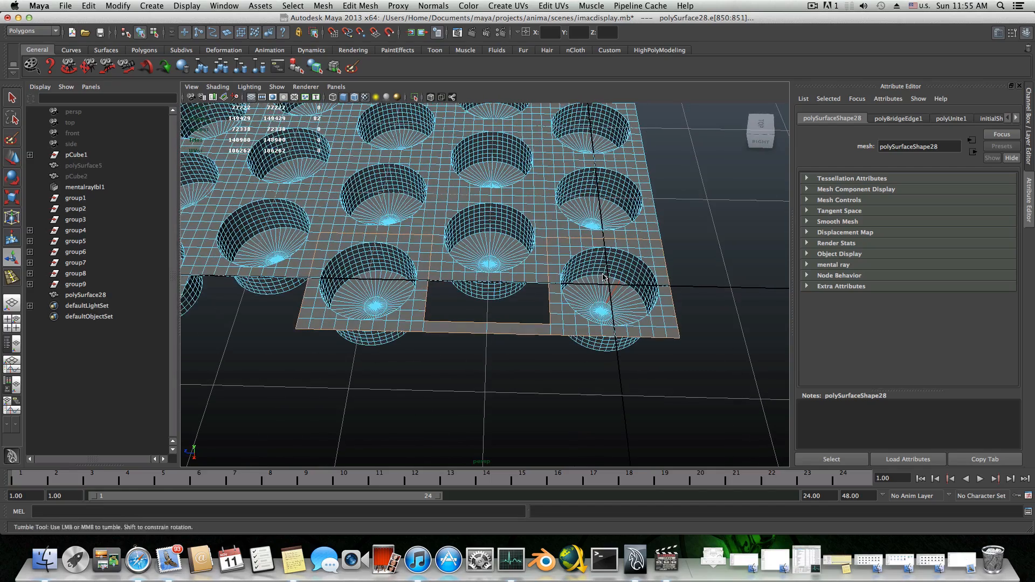
alt+right_drag(498, 304, 527, 293)
alt+middle_drag(527, 293, 497, 316)
alt+right_drag(496, 313, 459, 312)
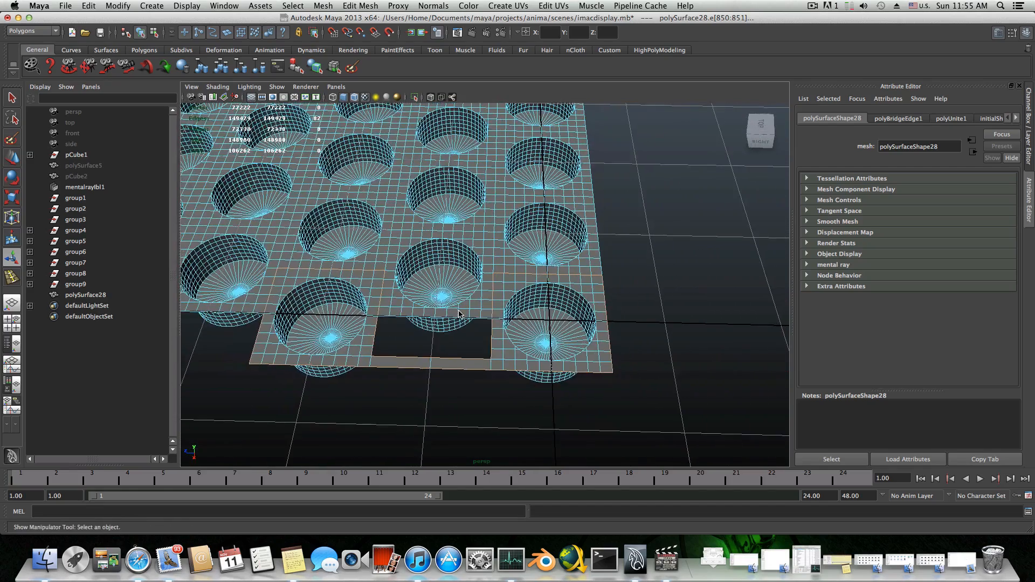
alt+middle_drag(521, 294, 513, 344)
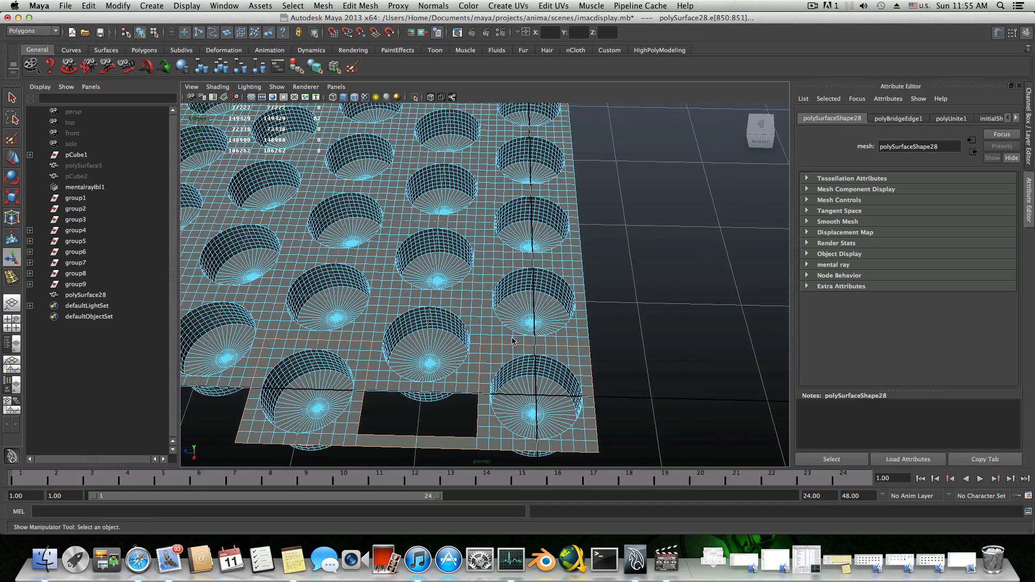
alt+drag(512, 342, 510, 310)
alt+right_drag(510, 310, 451, 294)
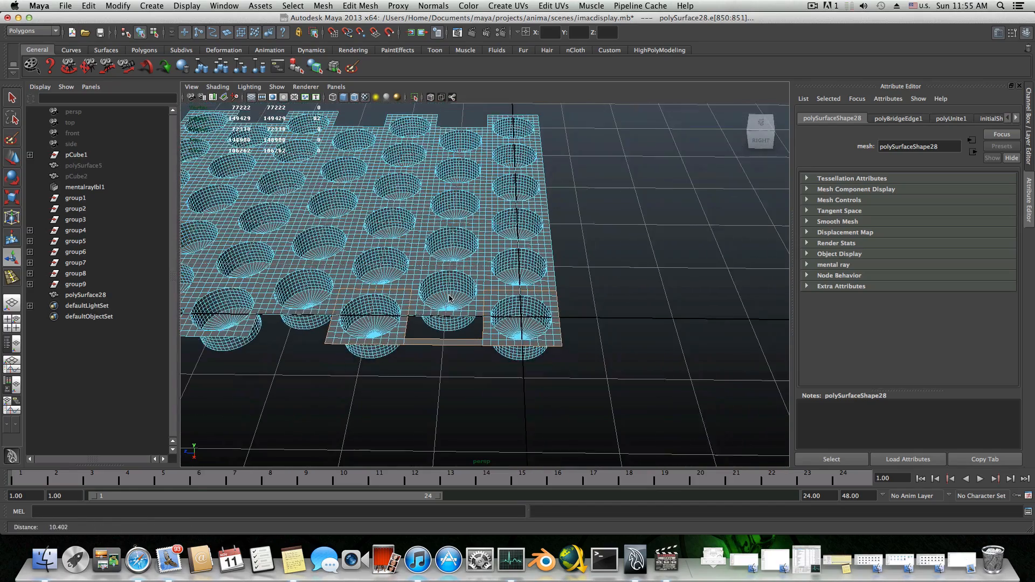
alt+middle_drag(462, 282, 462, 302)
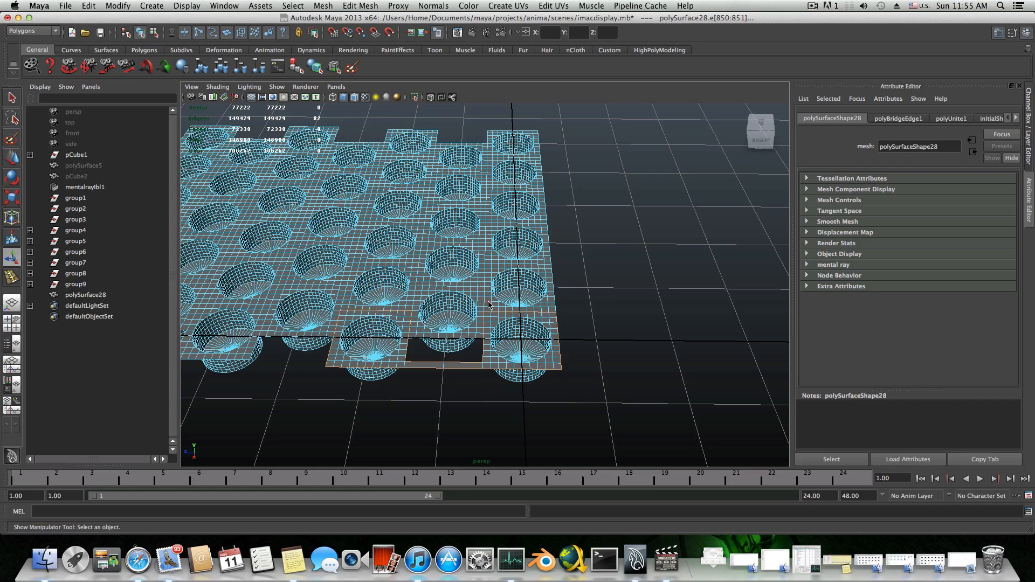
- Select all vertices along the first seam, between the two outermost tile columns, in a top-down view
right_drag(489, 306, 449, 305)
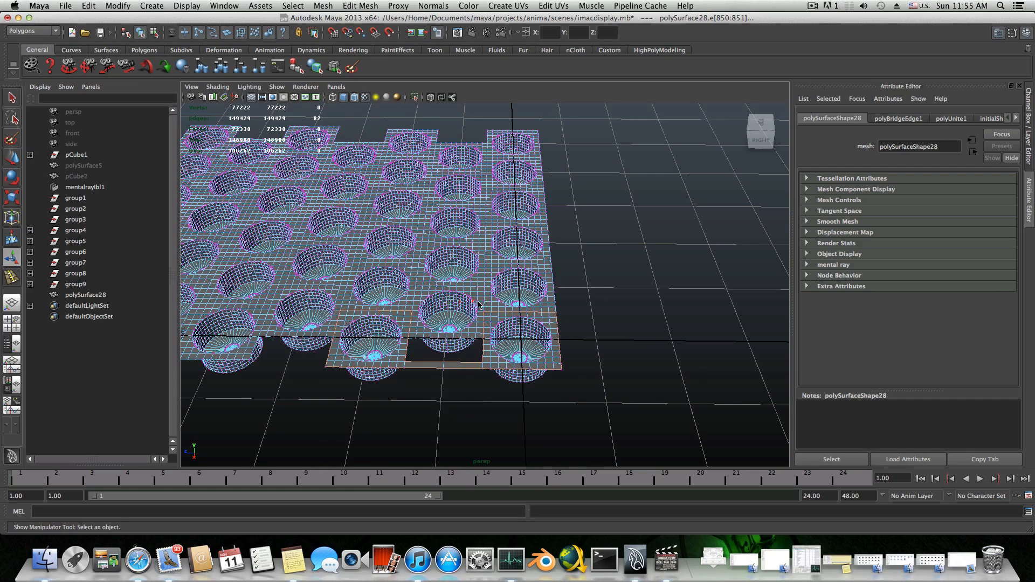
click(761, 122)
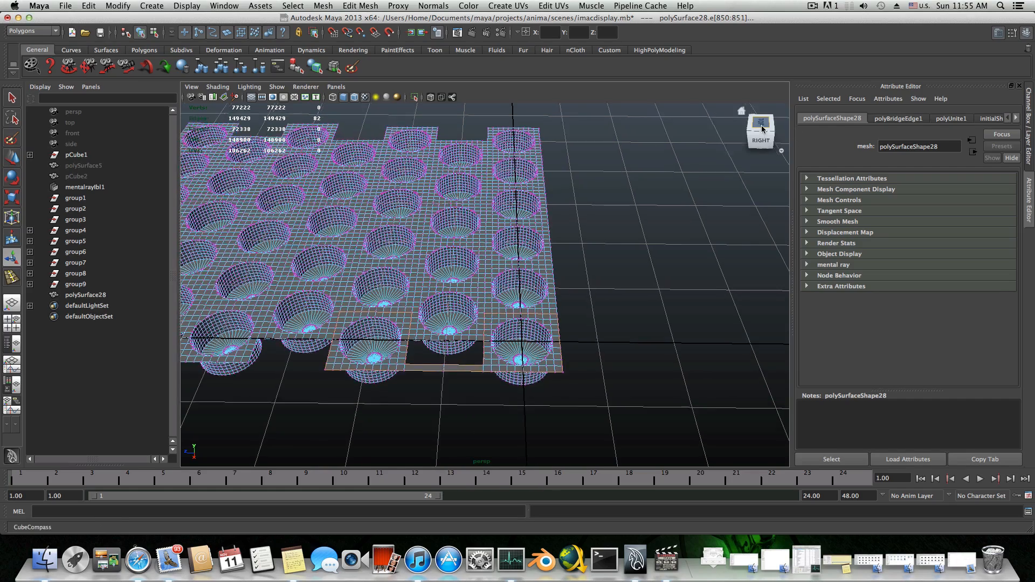
scroll(583, 320, down, 5)
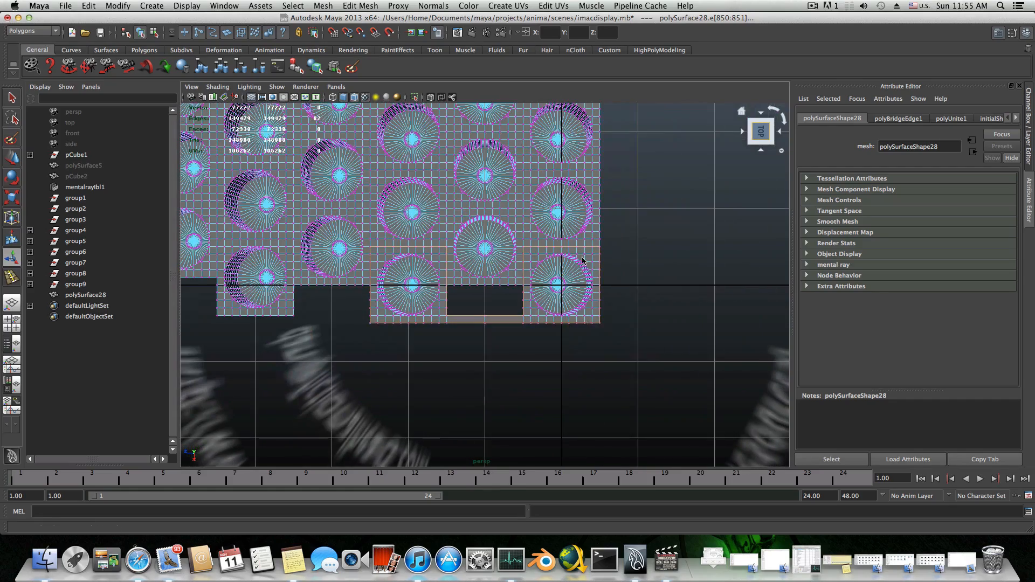
scroll(539, 323, down, 4)
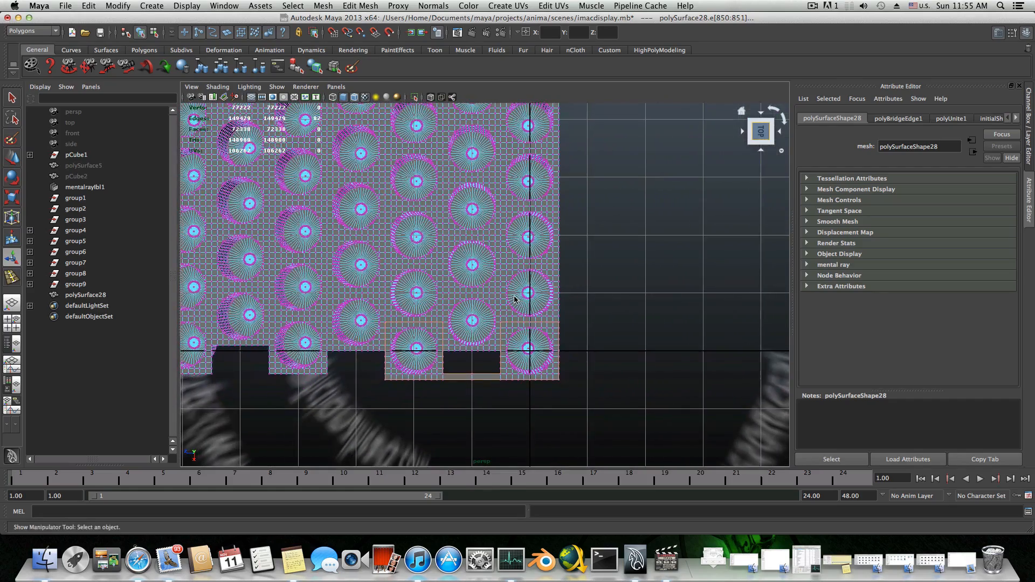
scroll(519, 341, down, 4)
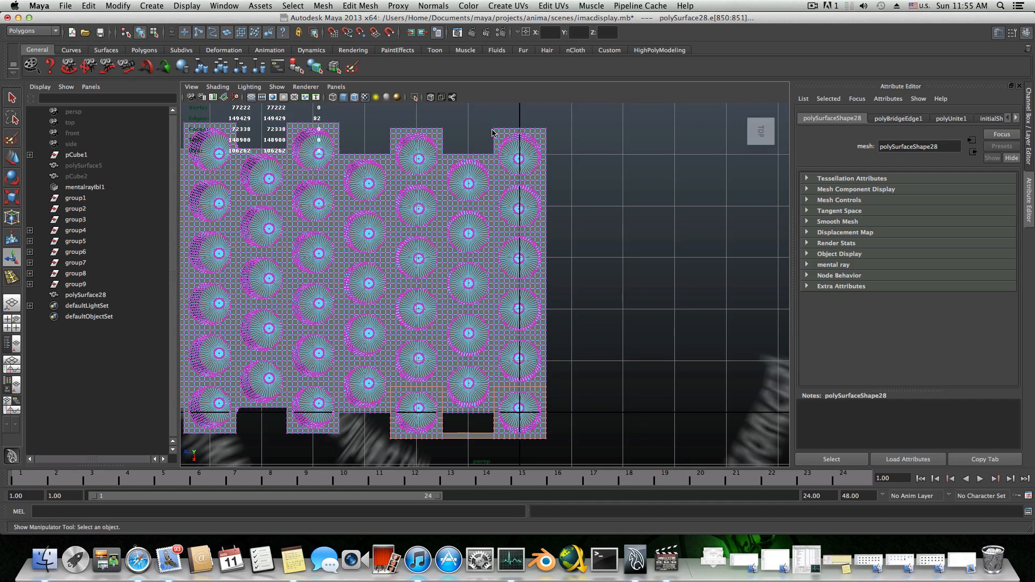
click(492, 132)
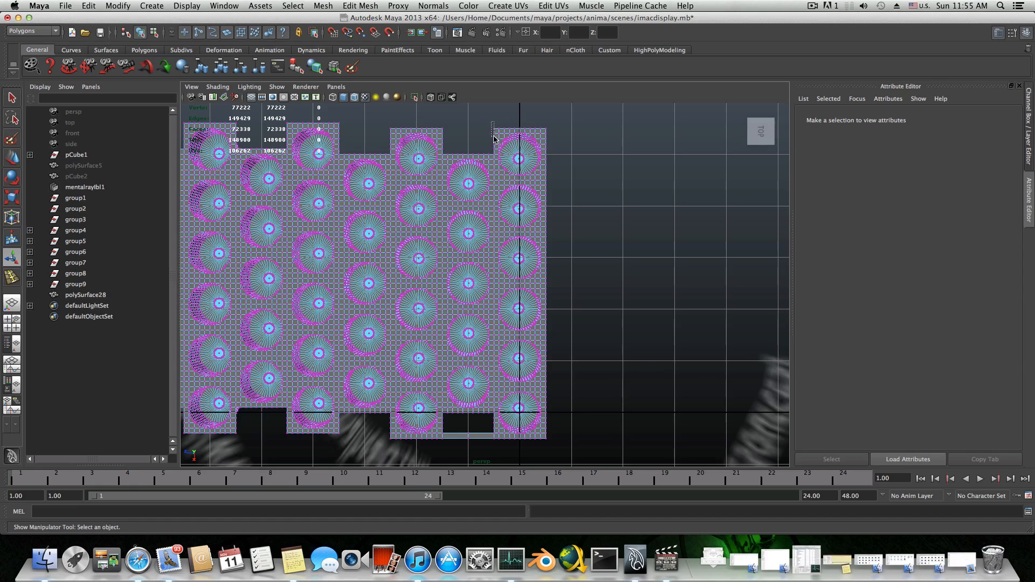
drag(494, 152, 495, 232)
drag(491, 402, 495, 451)
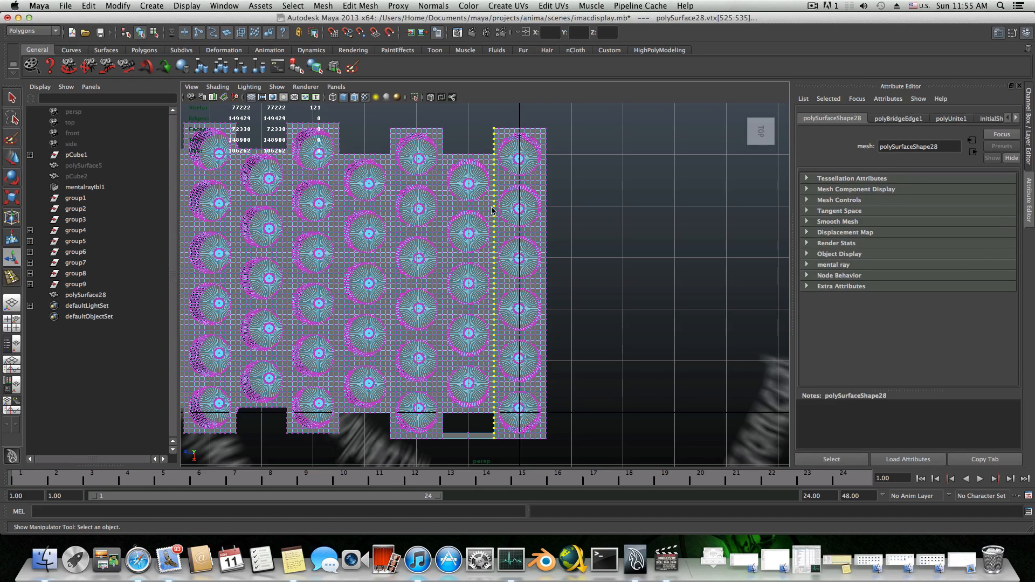
- Merge the selected seam vertices with a threshold of 0.01
click(361, 5)
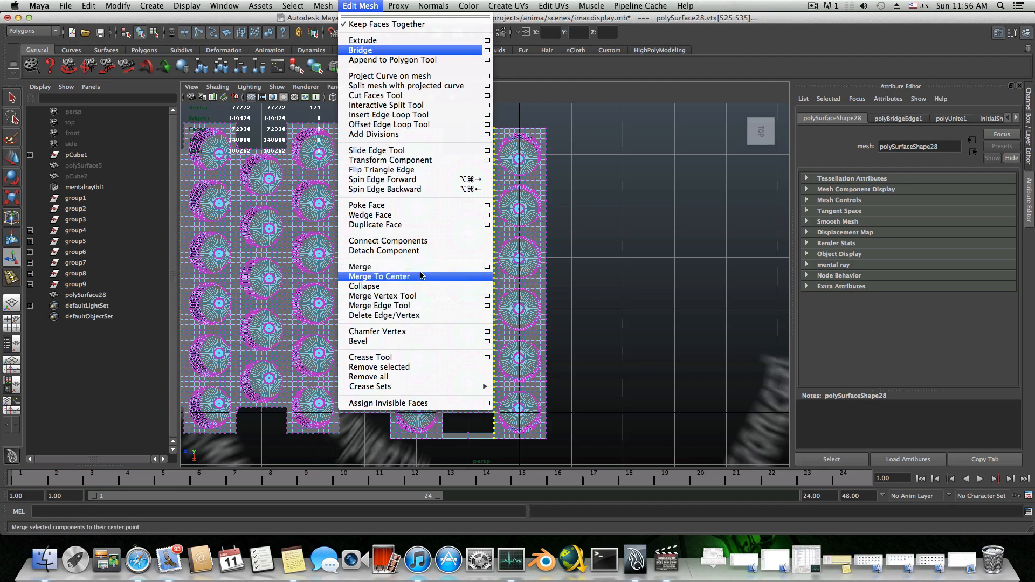
click(487, 267)
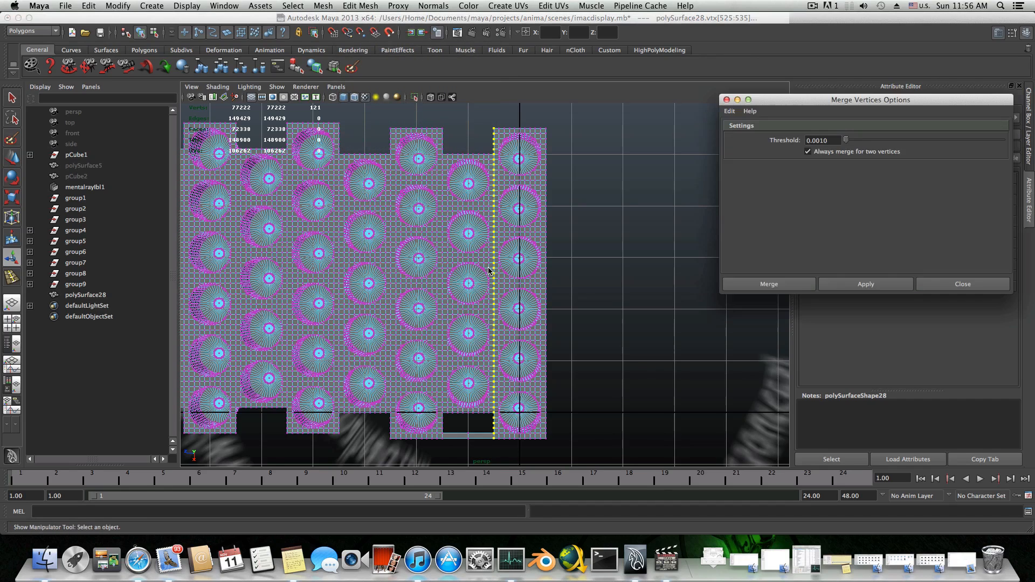
click(821, 142)
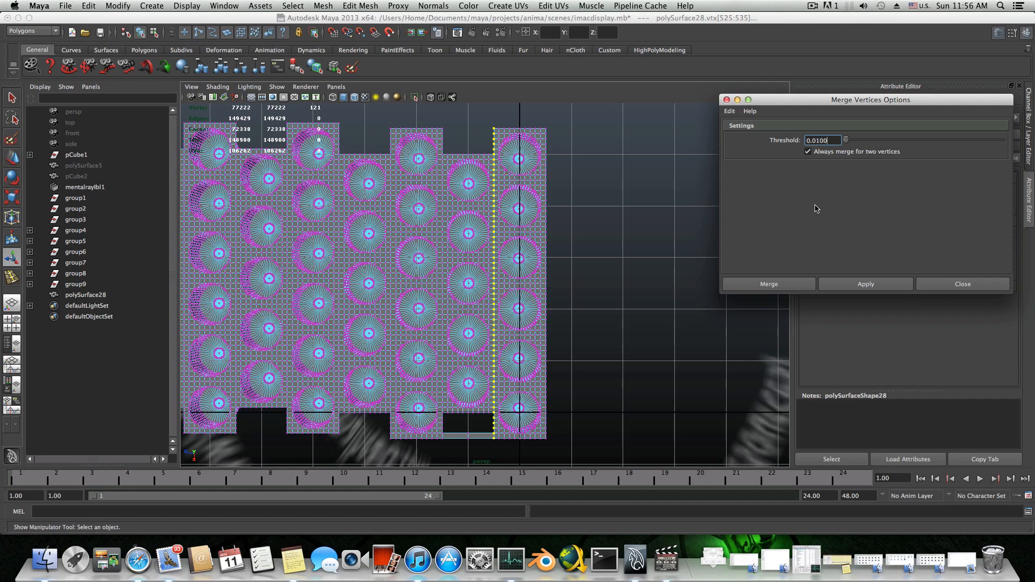
click(794, 285)
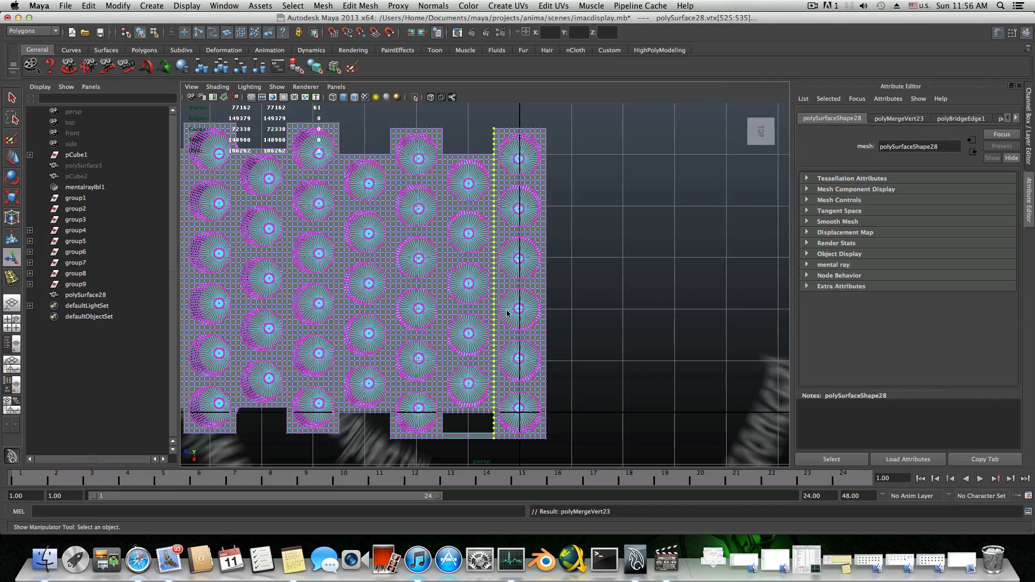
- Merge the vertices along the second seam inward from the strip's end with the same merge settings
scroll(529, 362, up, 10)
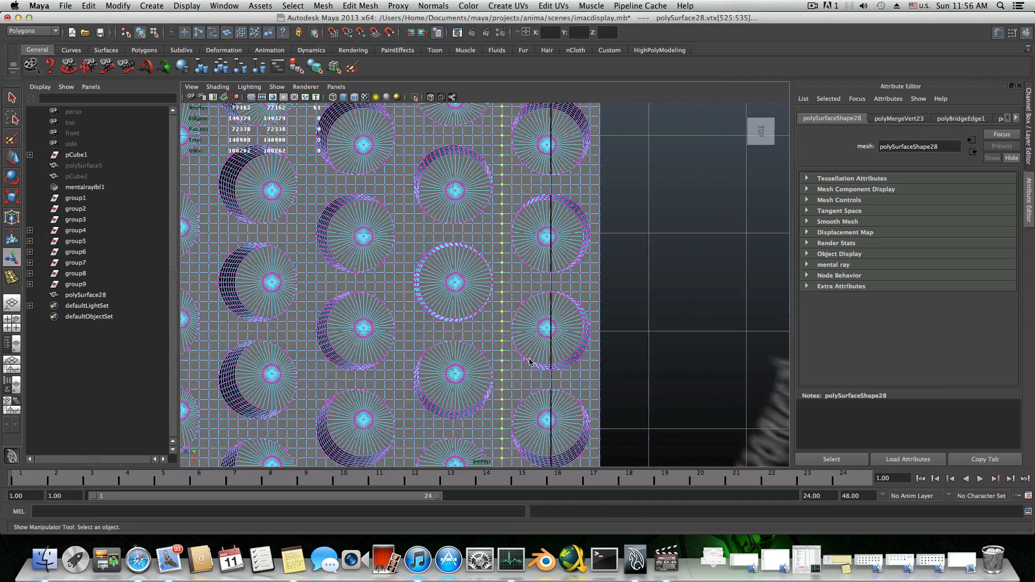
scroll(529, 362, up, 2)
scroll(554, 293, down, 12)
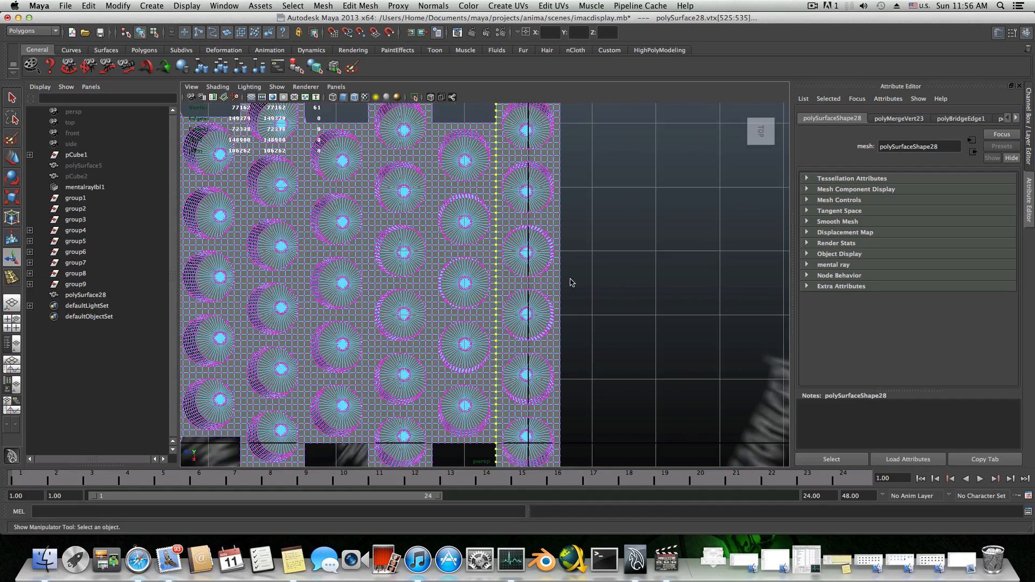
scroll(569, 282, down, 3)
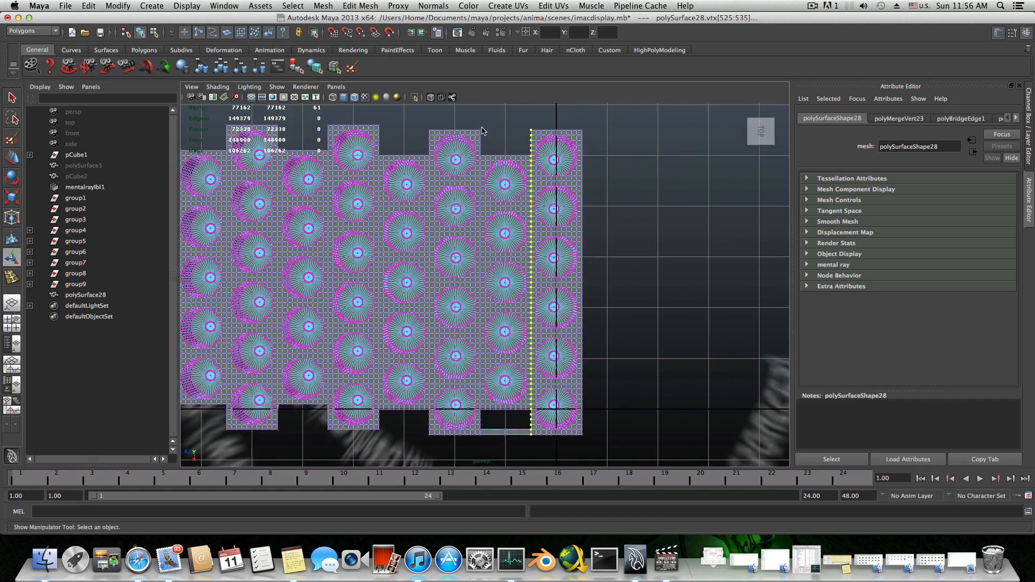
drag(480, 132, 483, 447)
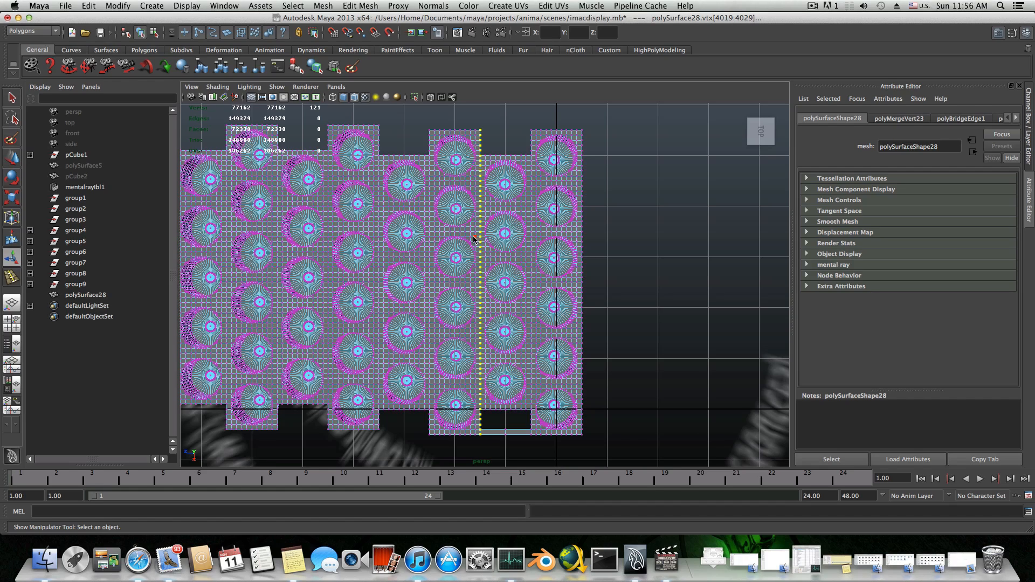
key(g)
- Select the full column of vertices on the third seam from the strip's end and repeat the merge
alt+middle_drag(482, 284, 560, 279)
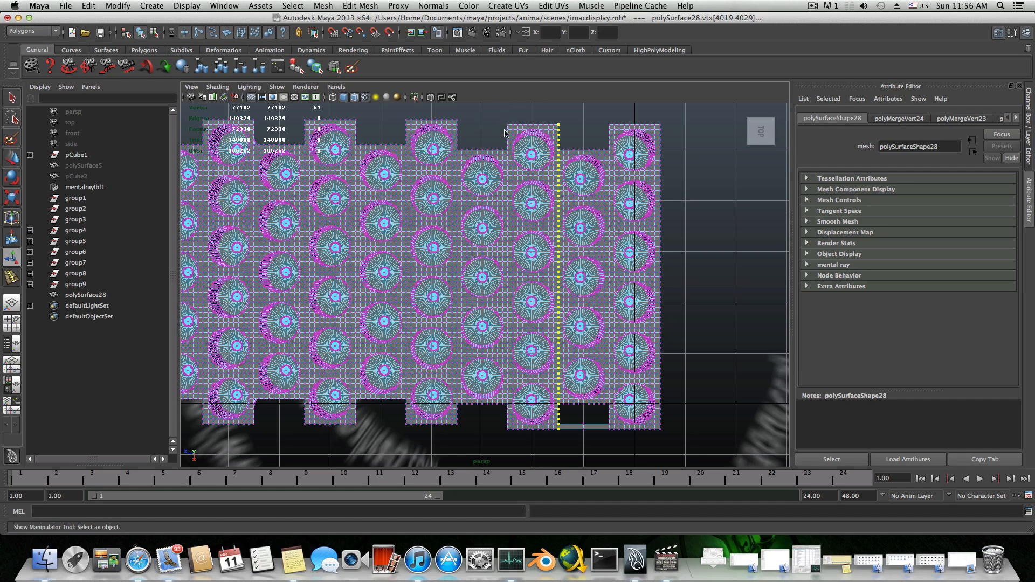
drag(502, 117, 518, 221)
drag(512, 264, 511, 439)
drag(503, 116, 509, 465)
key(g)
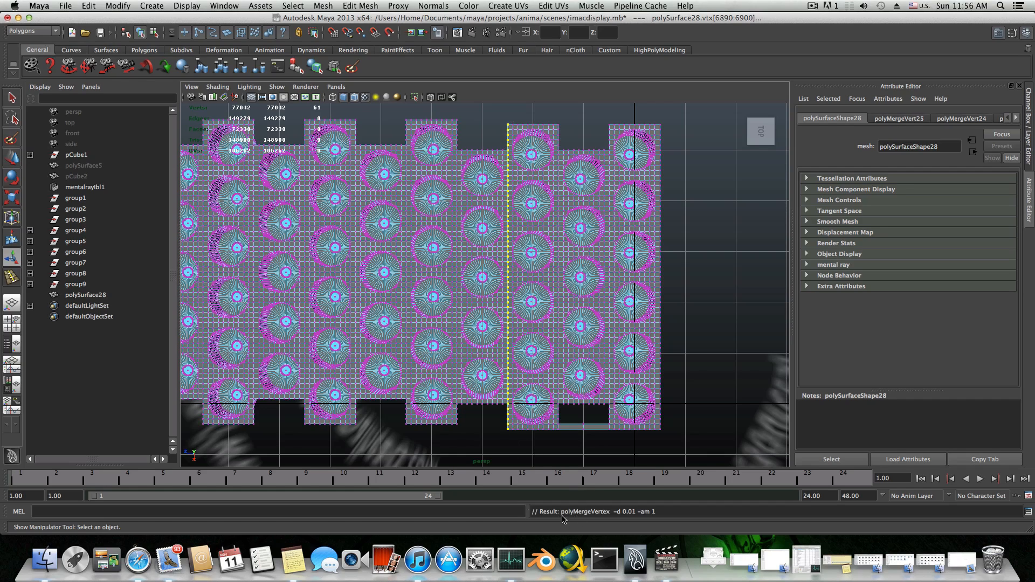
- Test-move a single vertex on the third seam to check the weld, and undo the move
scroll(509, 343, up, 5)
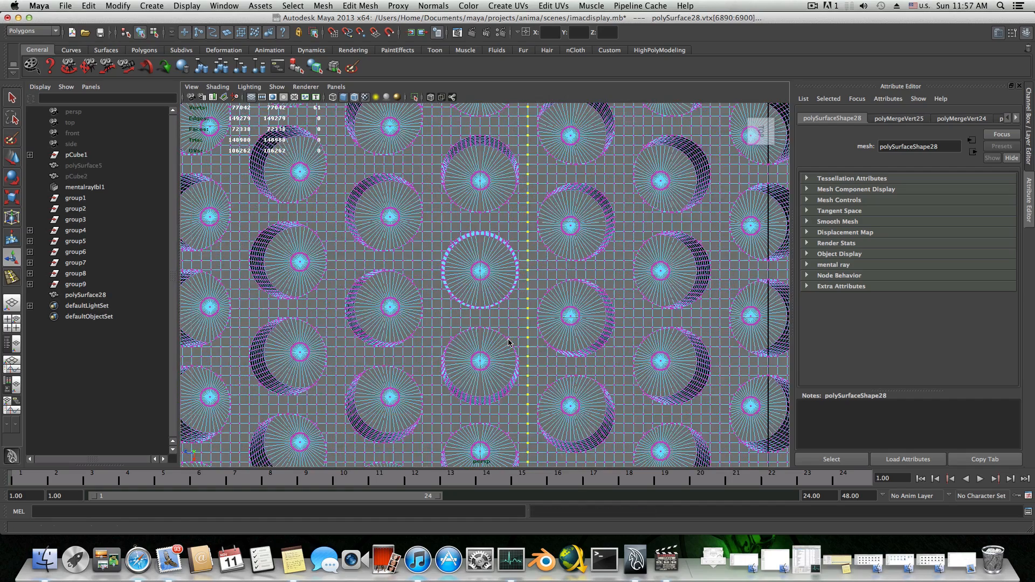
key(w)
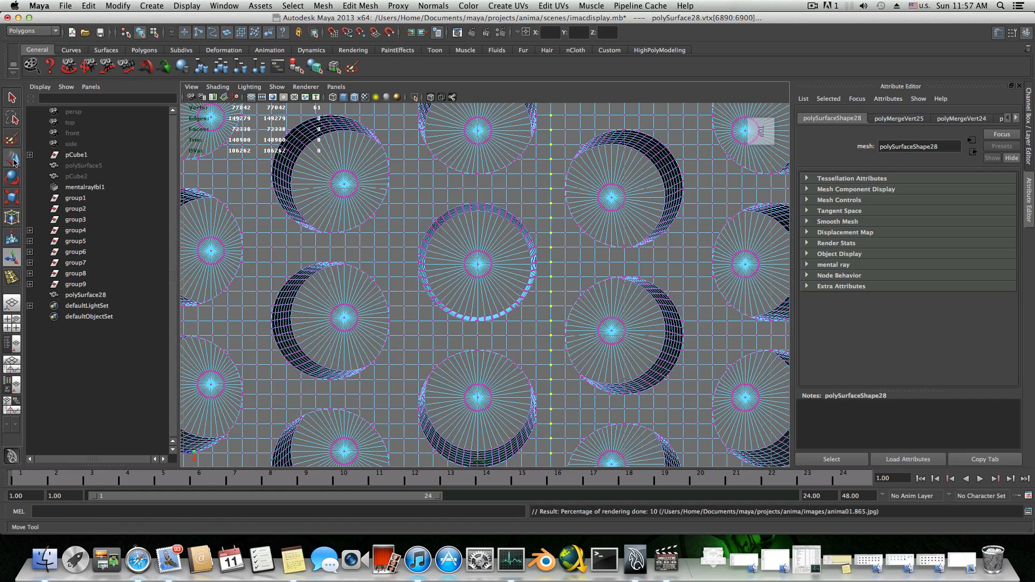
click(551, 239)
click(536, 270)
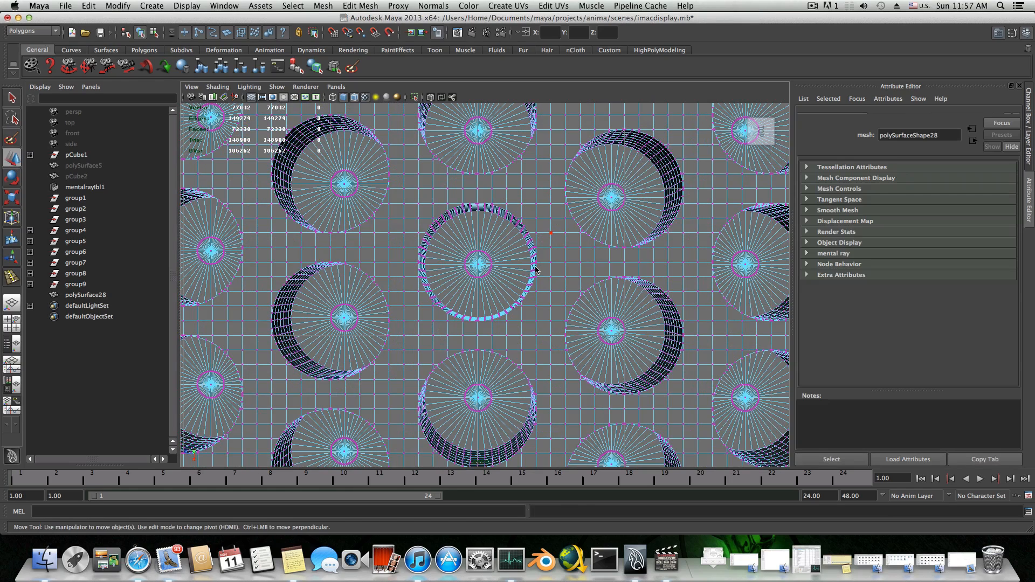
click(479, 262)
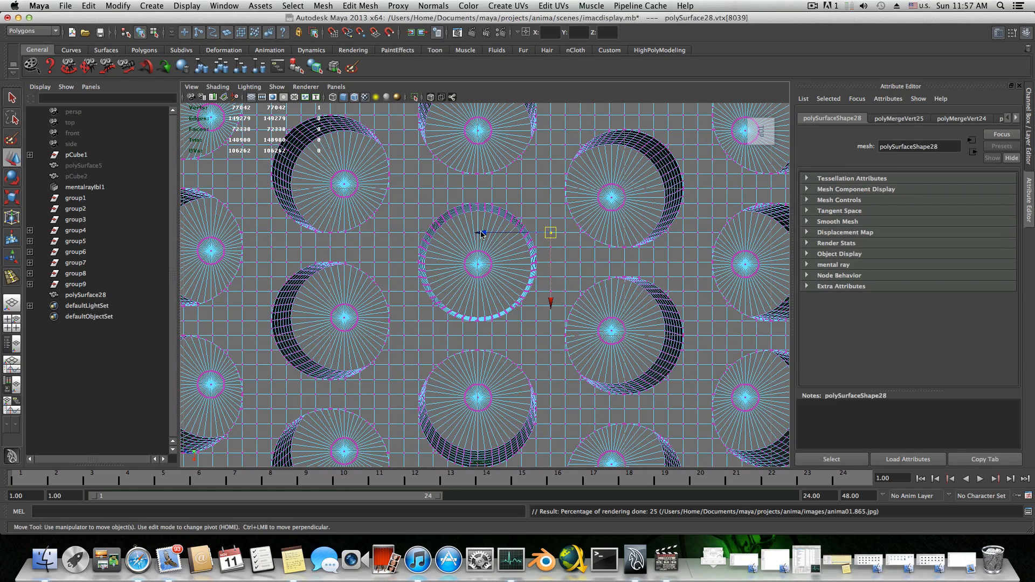
drag(489, 234, 474, 234)
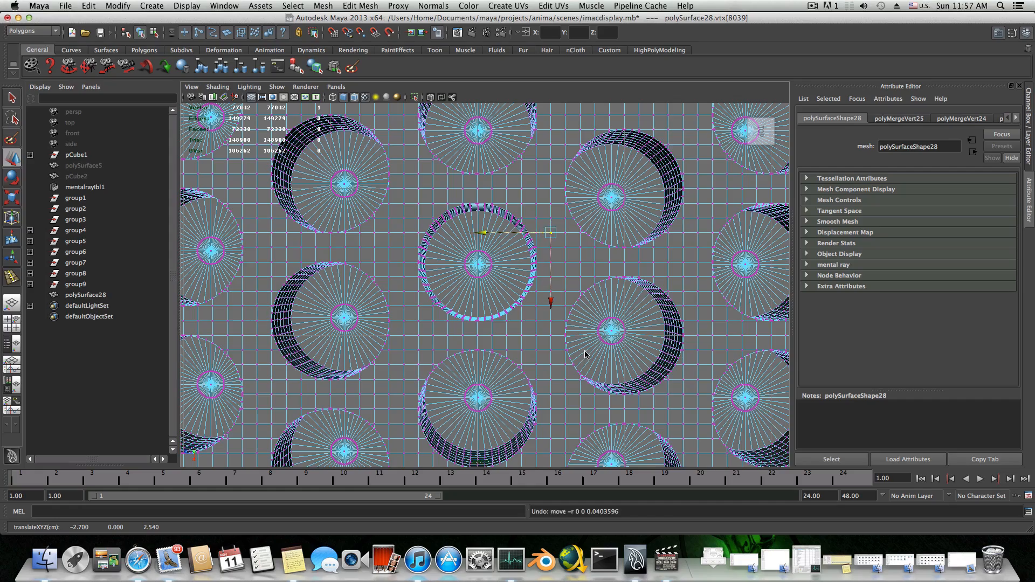
- Select the border edges of the rectangular gap between the end tiles, near the strip's corner
scroll(581, 372, down, 10)
alt+middle_drag(581, 372, 539, 301)
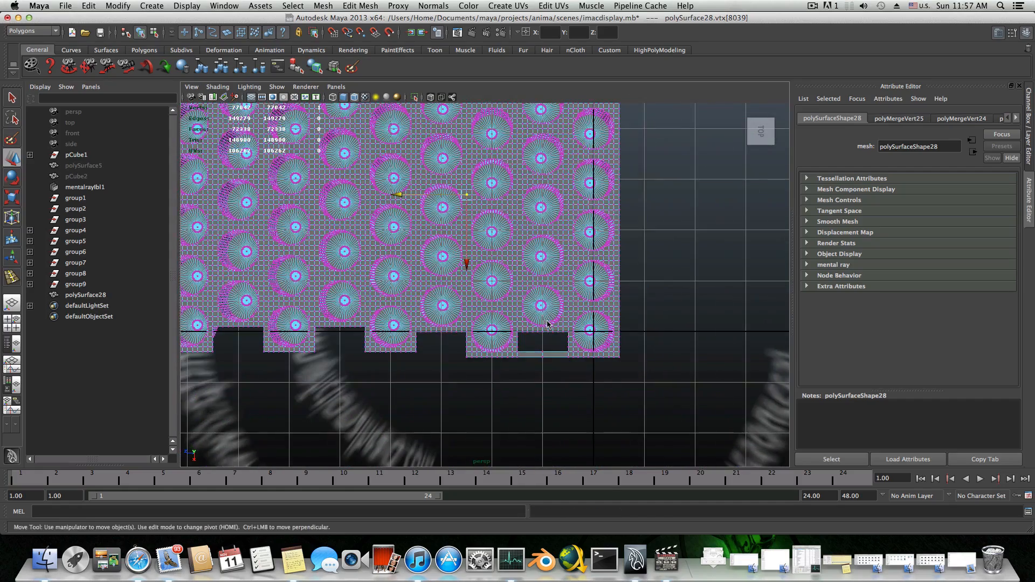
scroll(593, 345, up, 3)
alt+middle_drag(622, 368, 554, 331)
mouse_move(577, 341)
alt+mouse_down()
mouse_move(560, 345)
mouse_move(566, 338)
alt+mouse_up()
key(F8)
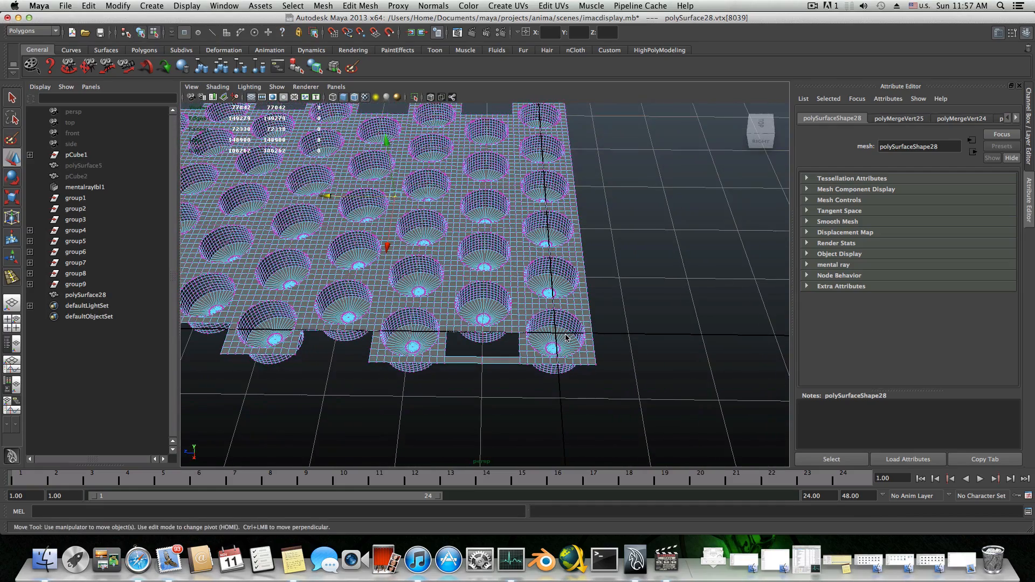
scroll(538, 370, up, 4)
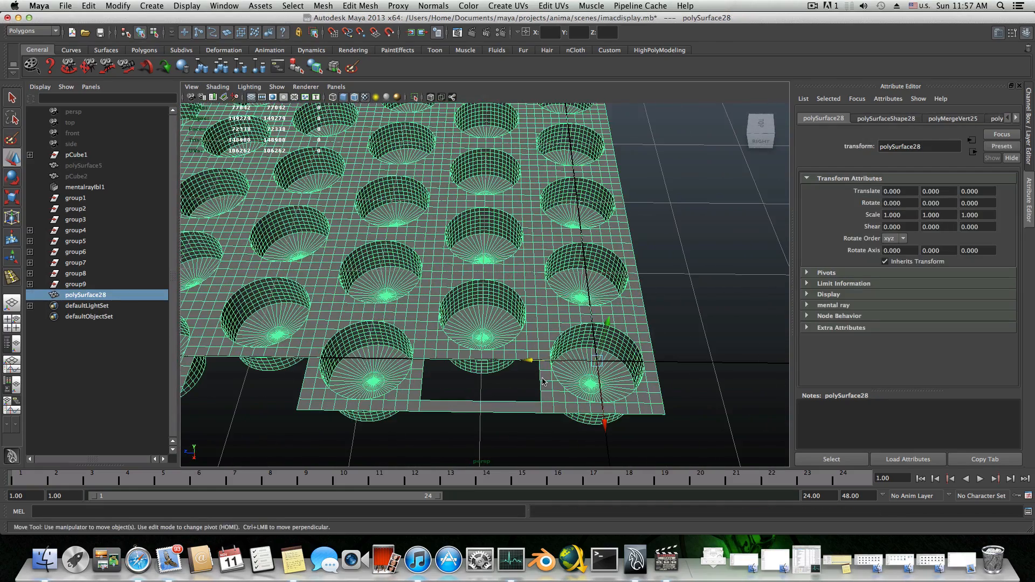
right_drag(538, 370, 542, 404)
scroll(542, 403, up, 4)
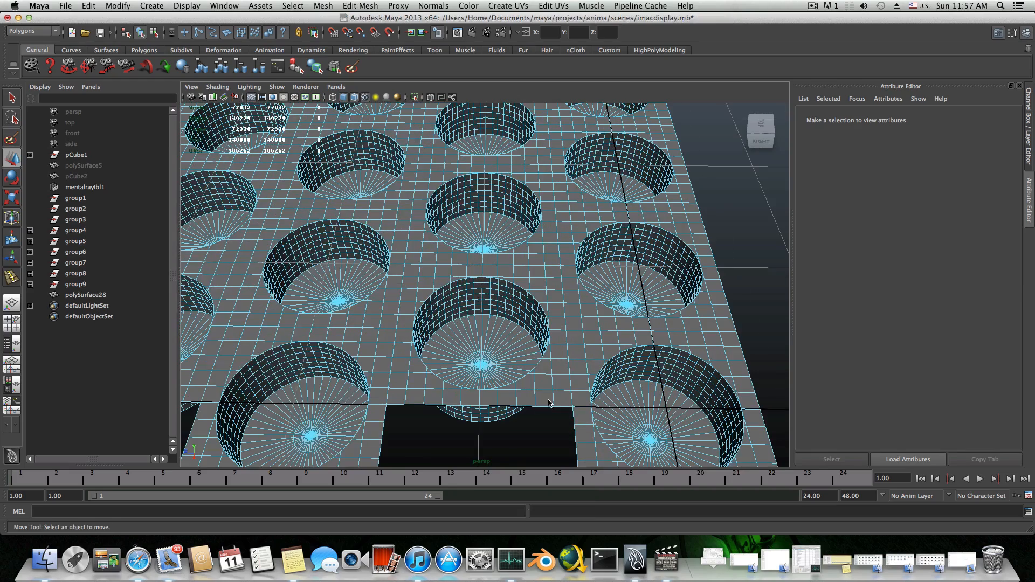
click(551, 407)
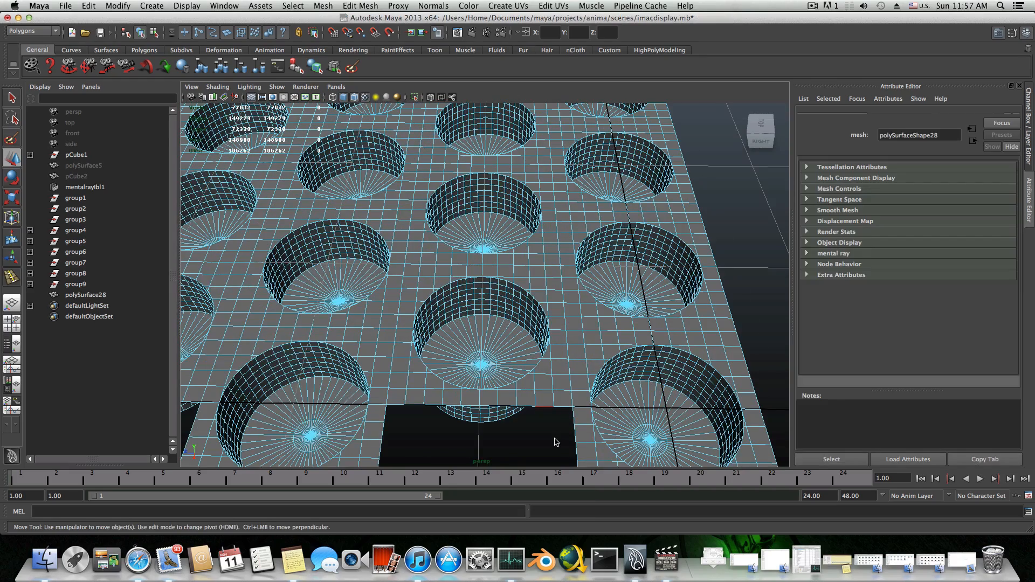
scroll(556, 442, down, 4)
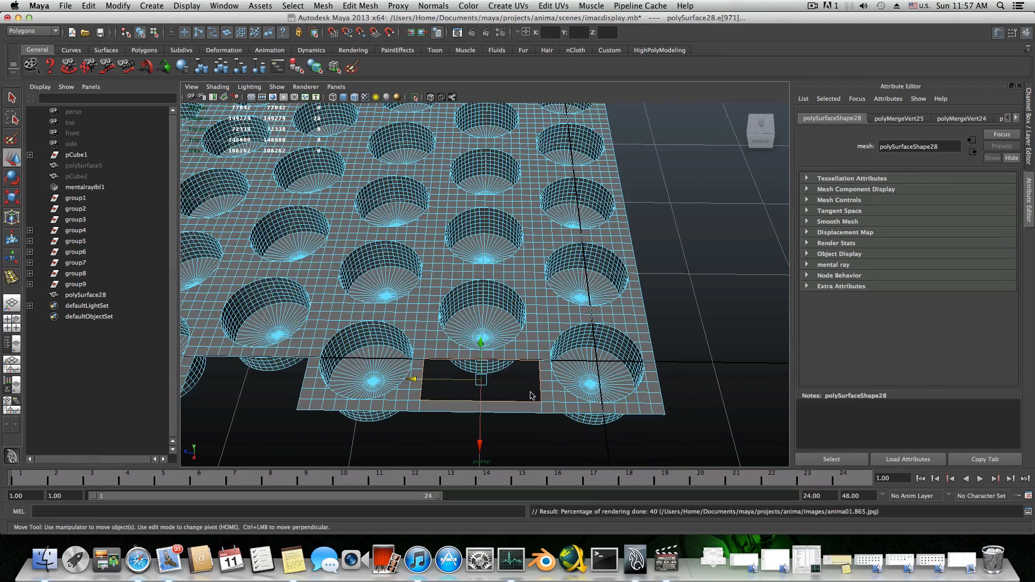
- Close the selected rectangular gap with Fill Hole
alt+drag(531, 396, 503, 414)
alt+middle_drag(501, 411, 518, 349)
alt+right_drag(518, 349, 614, 358)
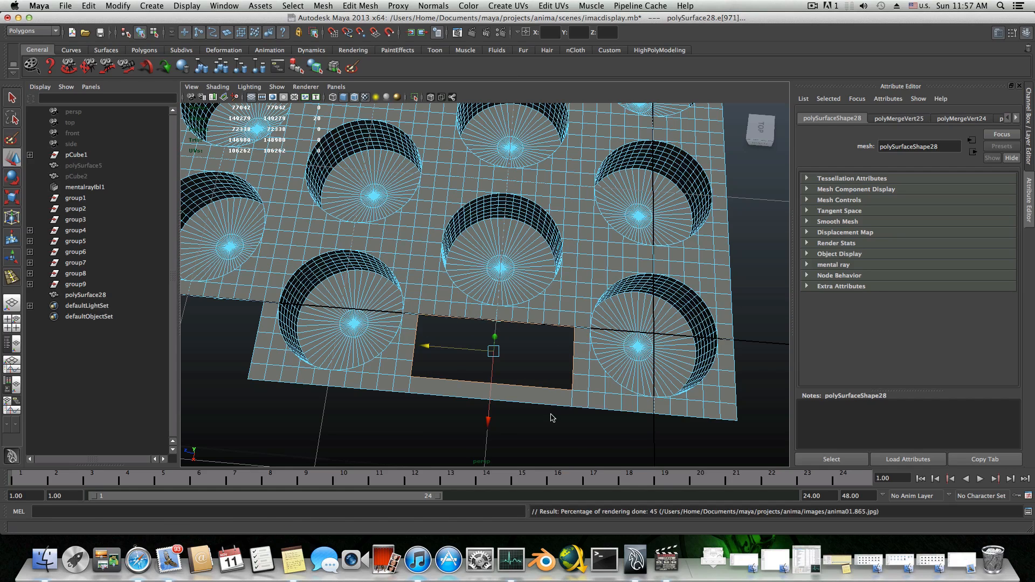
alt+middle_drag(550, 408, 498, 397)
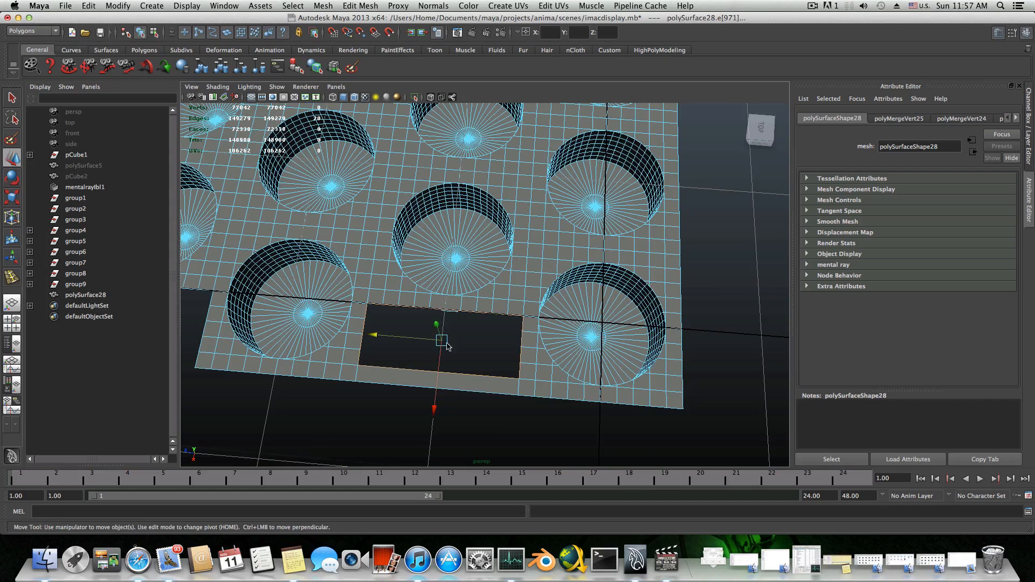
alt+drag(467, 415, 452, 390)
alt+right_drag(452, 390, 507, 375)
alt+middle_drag(506, 376, 579, 411)
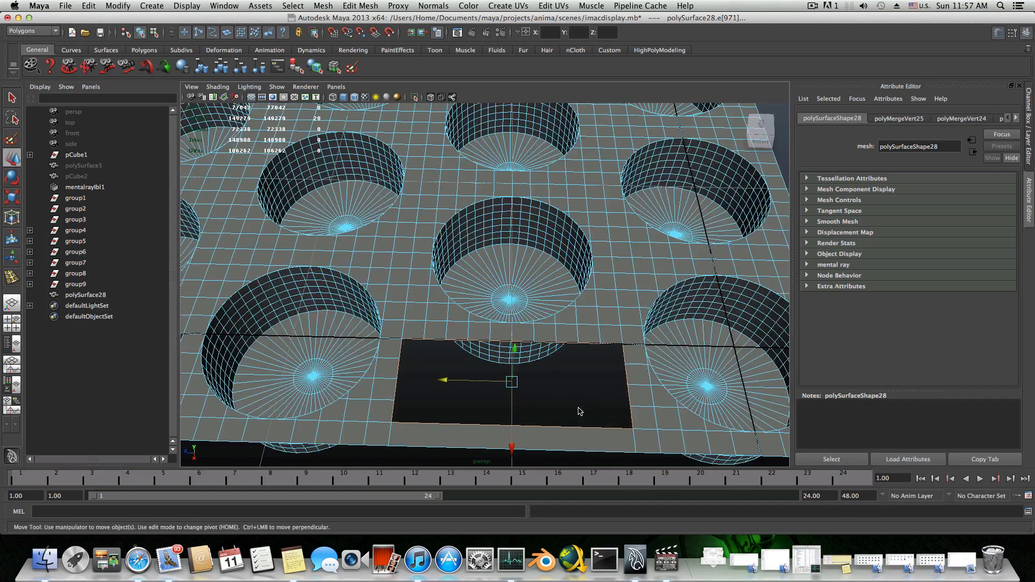
alt+drag(579, 411, 545, 415)
alt+middle_drag(443, 417, 417, 387)
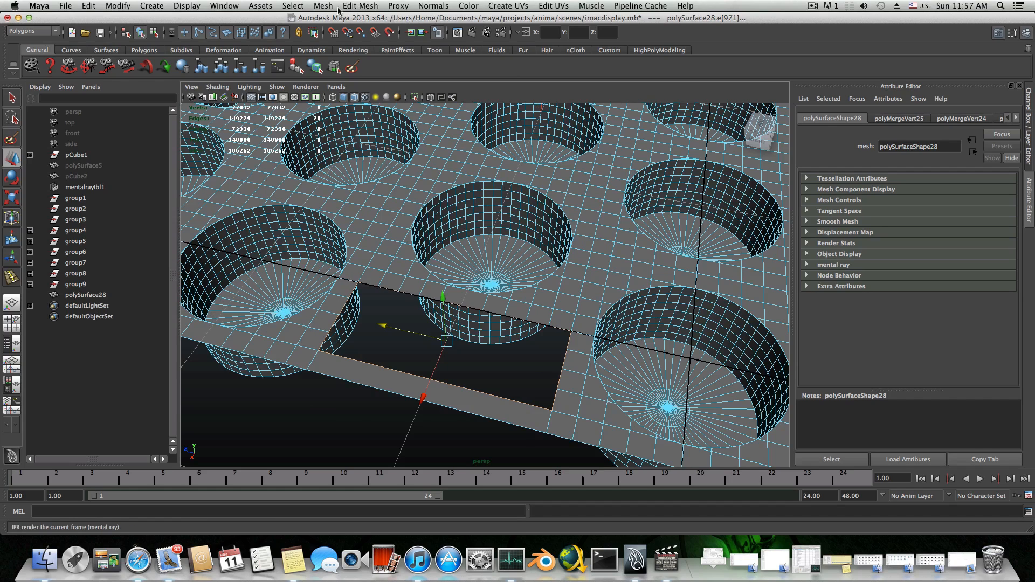
click(360, 6)
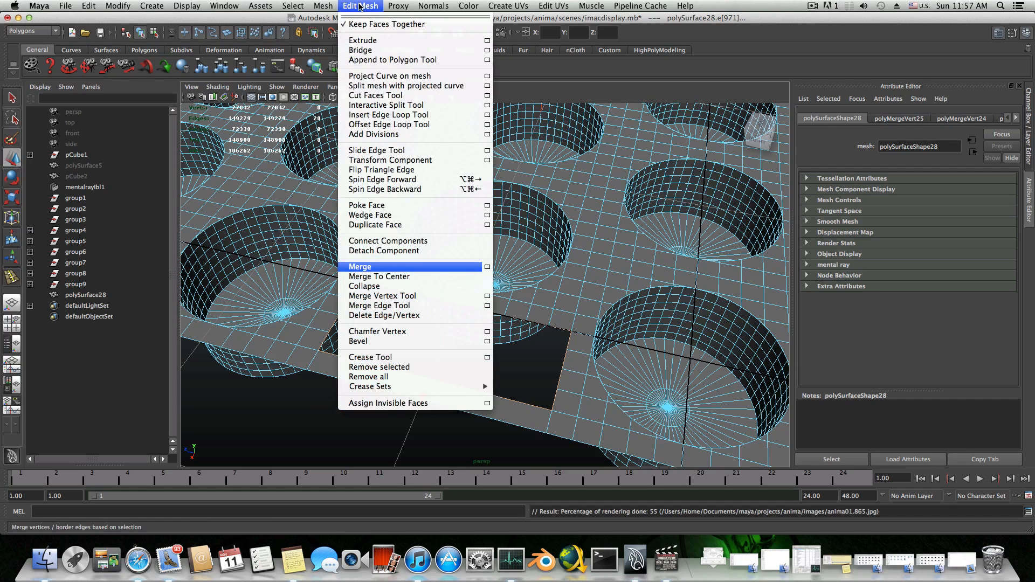
mouse_move(322, 4)
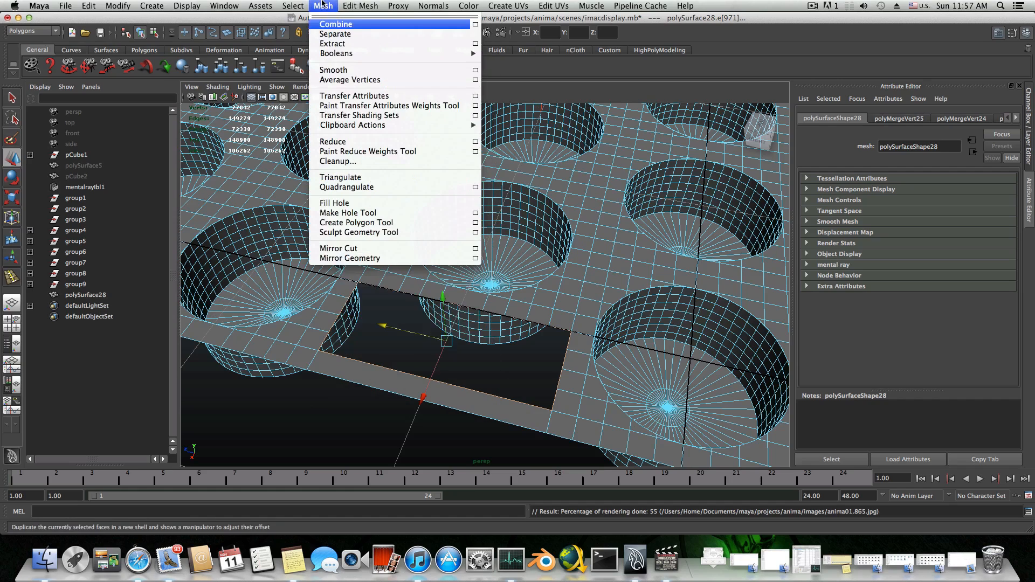
click(340, 203)
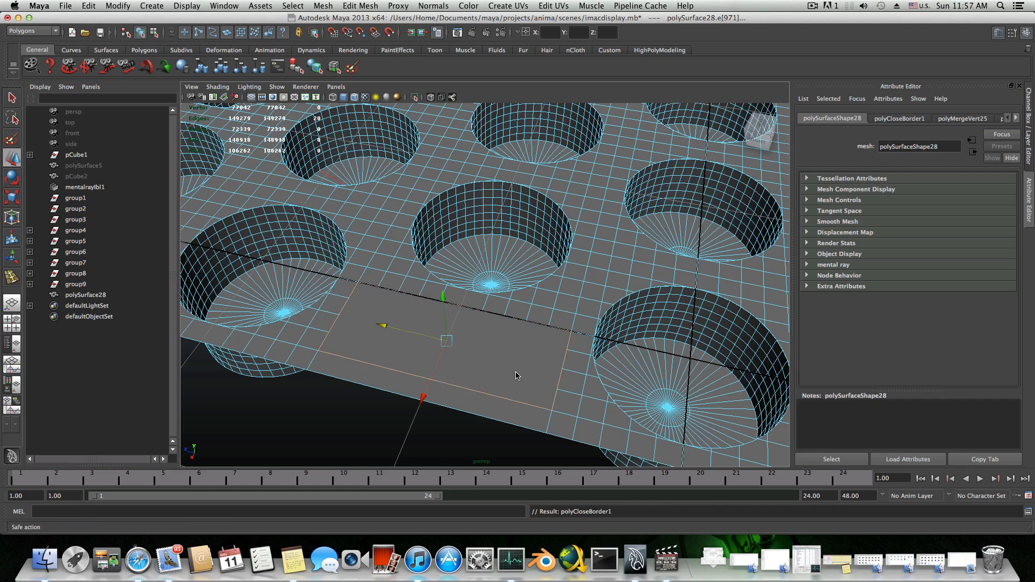
- Try Poke Face on the filled gap area, and undo it
click(378, 5)
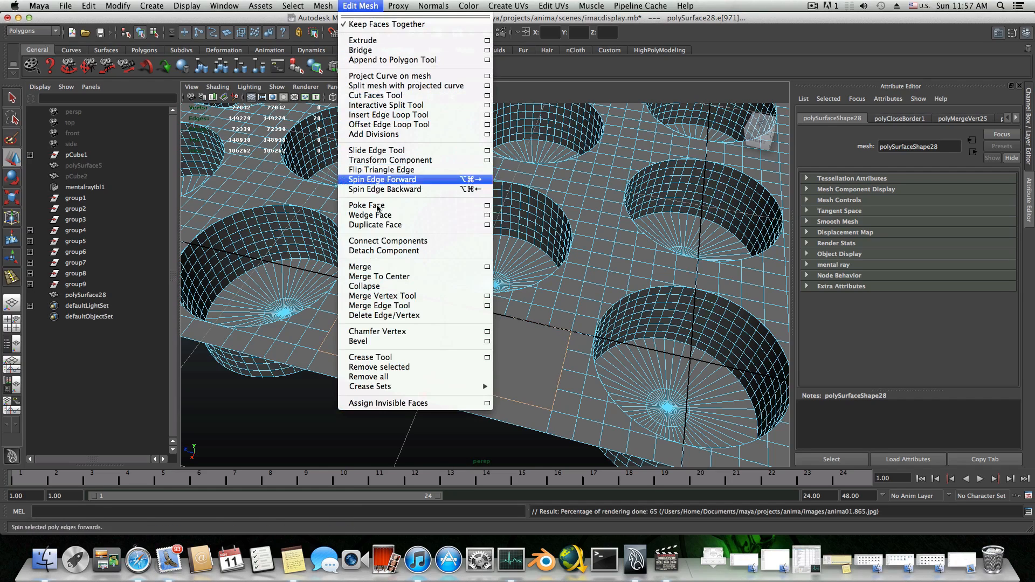
click(415, 205)
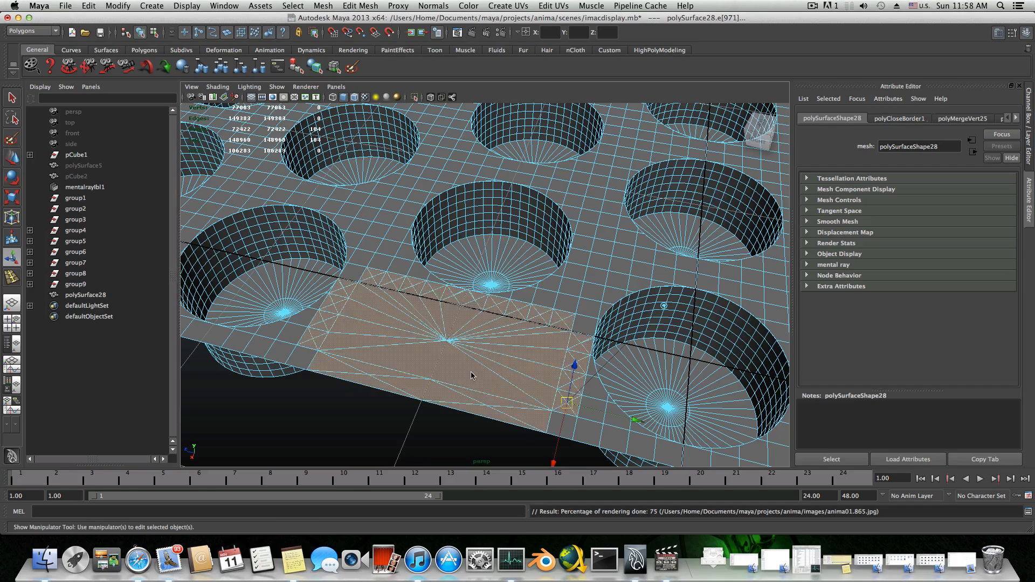
alt+drag(506, 373, 604, 374)
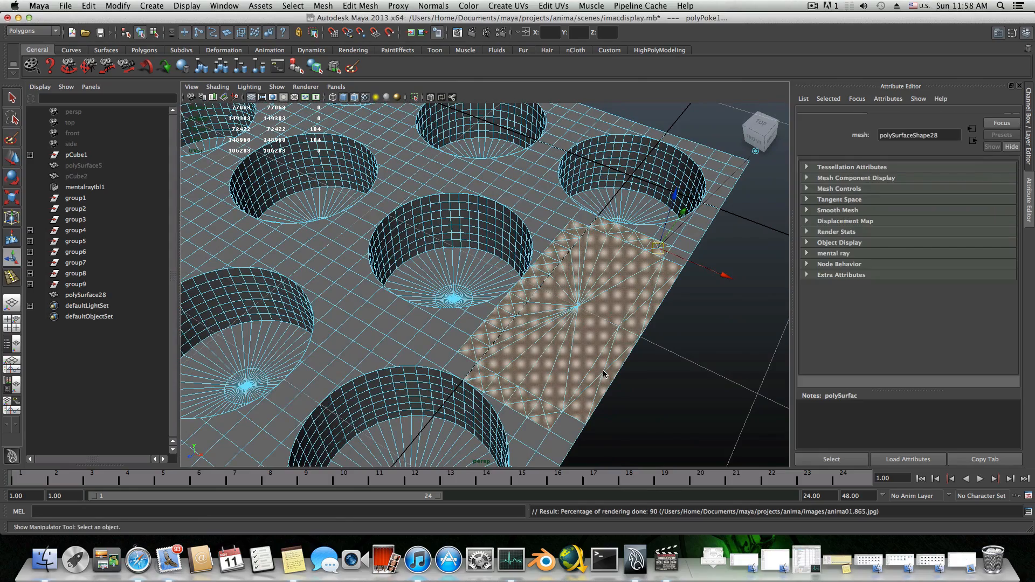
key(z)
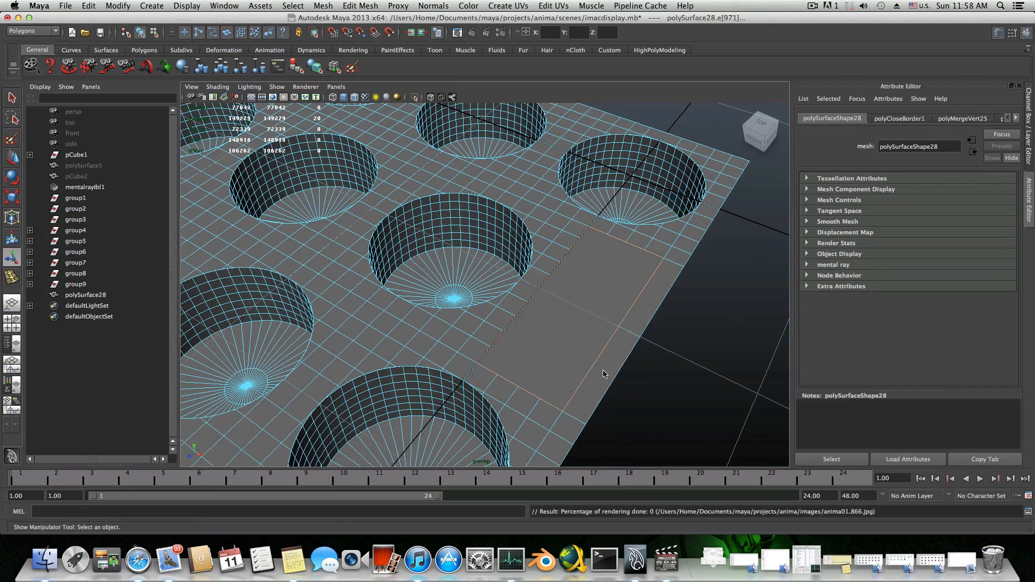
- Split the filled face lengthwise with the Split Polygon Tool, joining the first pair of opposite side vertices nearest the recesses
alt+drag(604, 373, 477, 342)
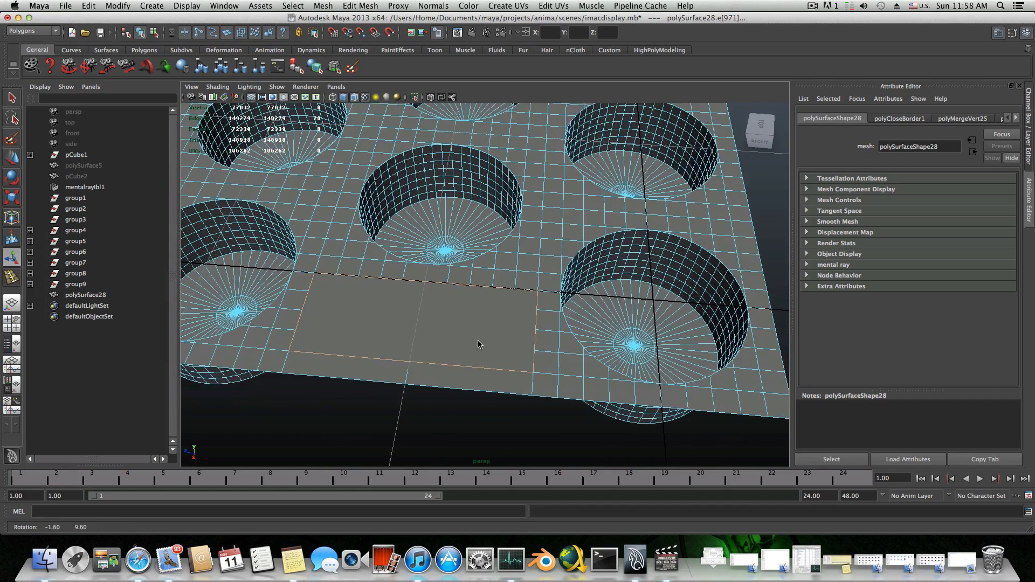
mouse_move(537, 342)
shift+right_down()
mouse_move(489, 347)
mouse_move(551, 348)
shift+right_up()
key(F8)
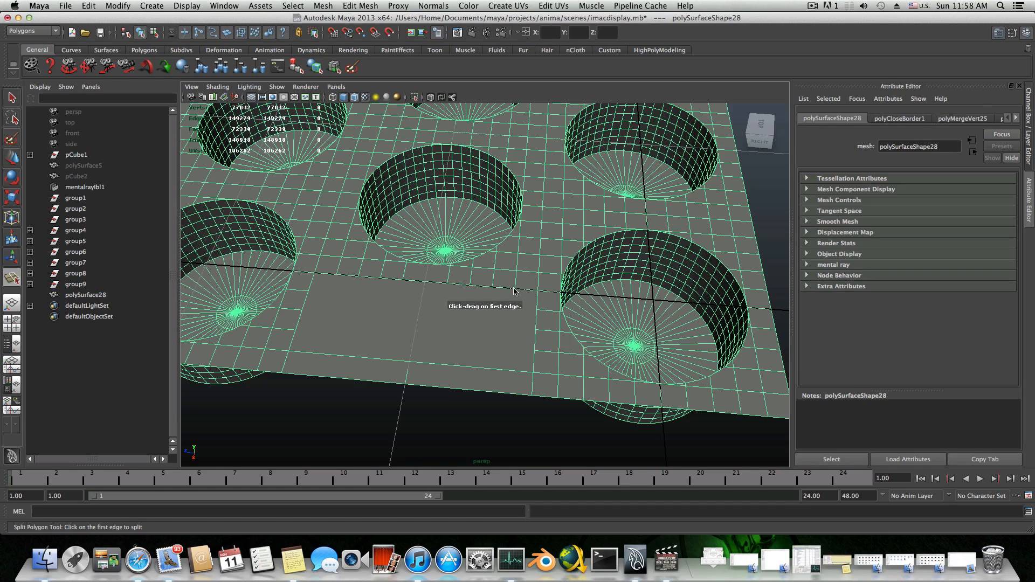
click(536, 312)
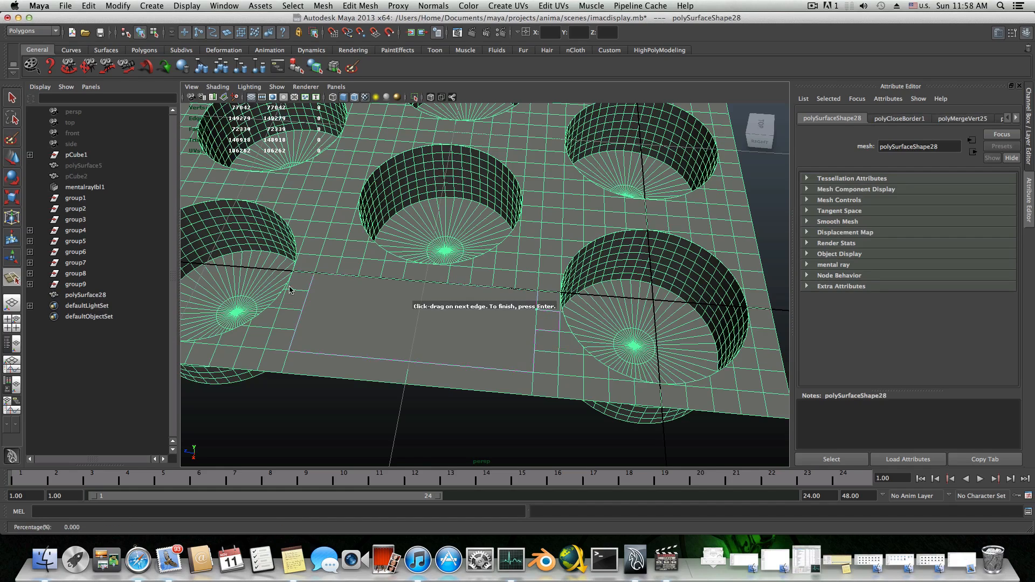
click(309, 292)
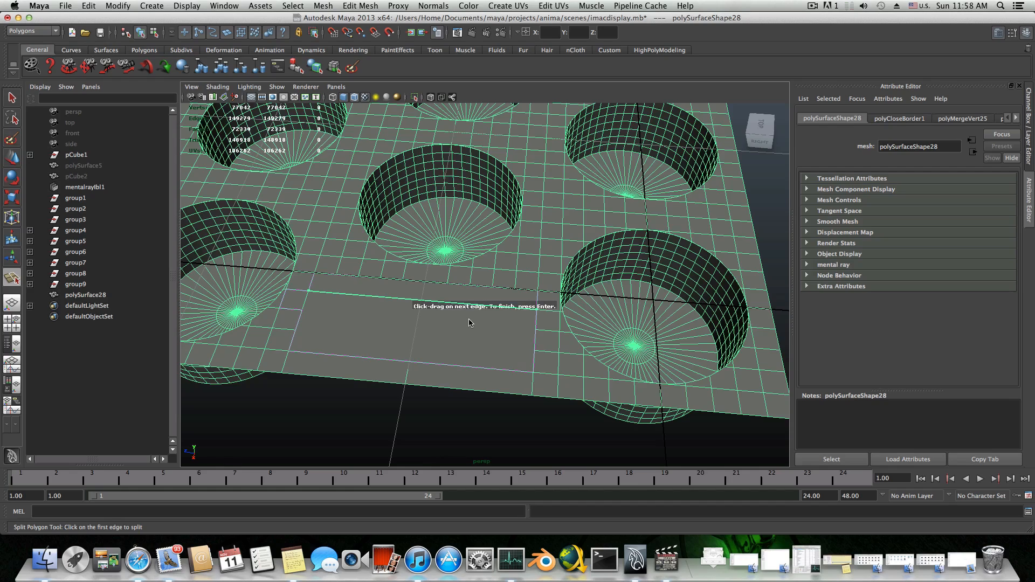
key(Return)
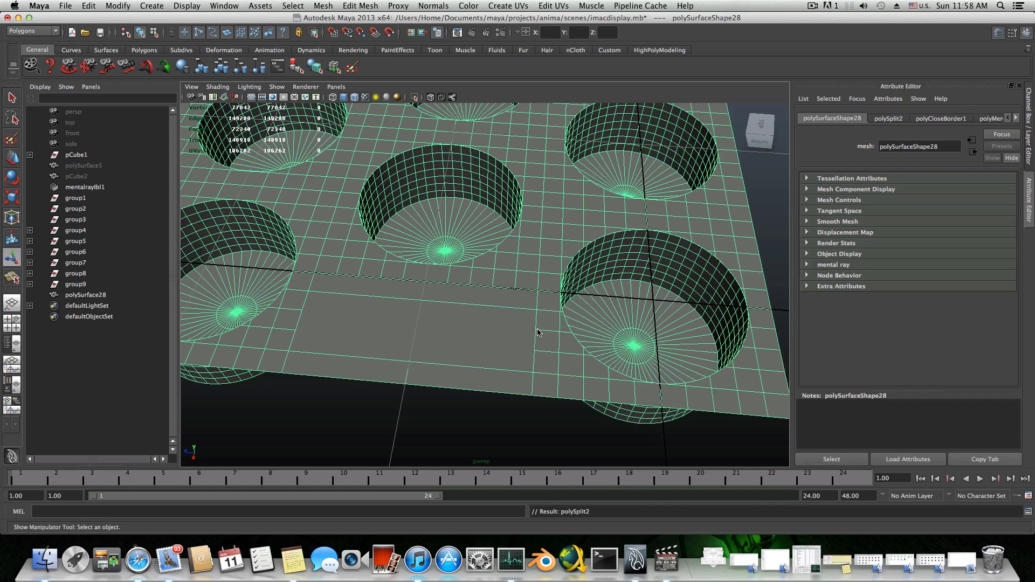
- Cut a second lengthwise split across the filled face, one grid row further toward the strip's outer edge
key(y)
drag(539, 337, 535, 329)
click(301, 311)
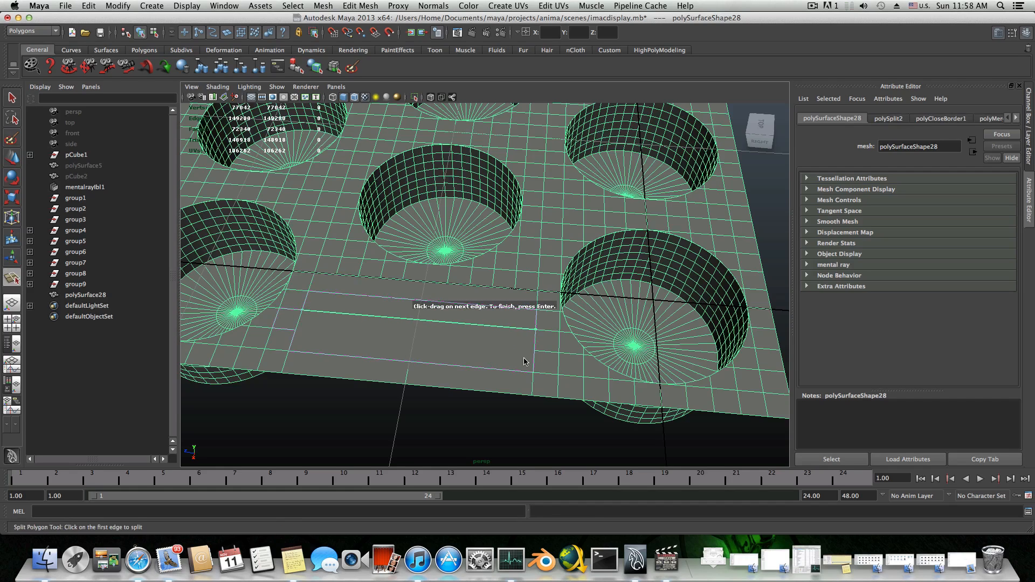
- Finish the current lengthwise split and add a parallel one in the blank strip between the two front-edge holes with the Split Polygon Tool
key(Return)
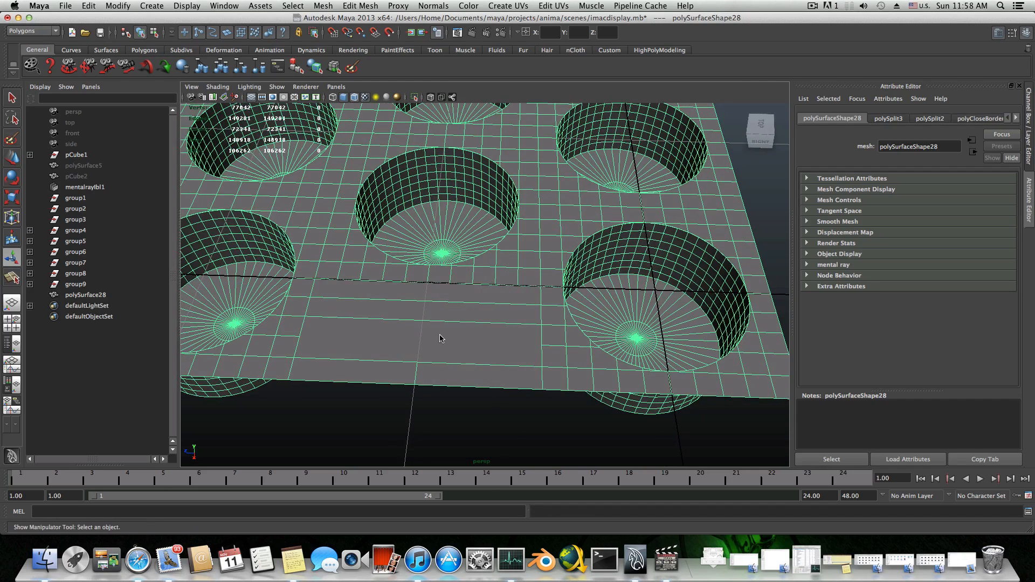
right_click(440, 338)
mouse_move(451, 346)
shift+right_down()
mouse_move(393, 344)
mouse_move(450, 347)
shift+right_up()
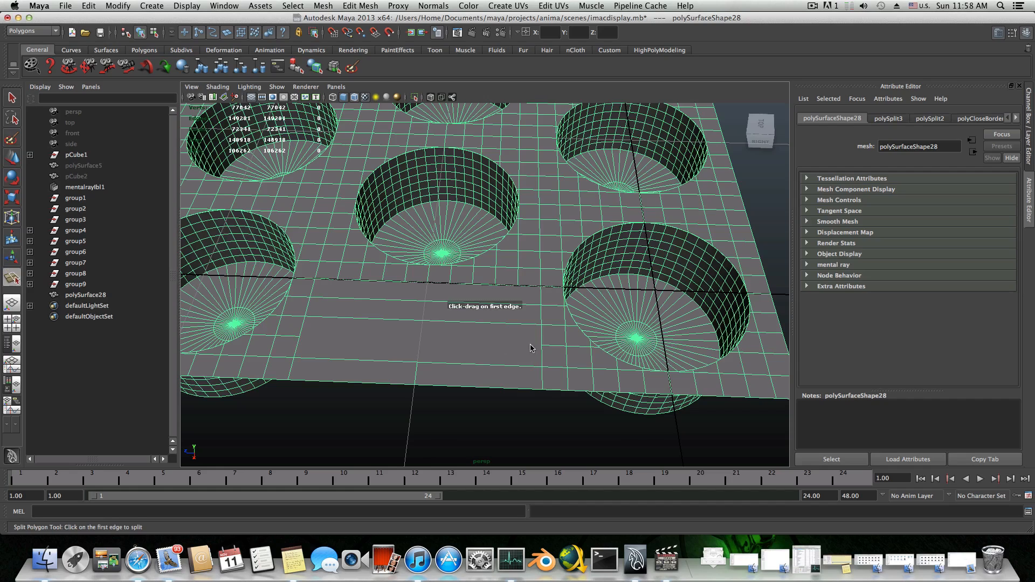
click(542, 344)
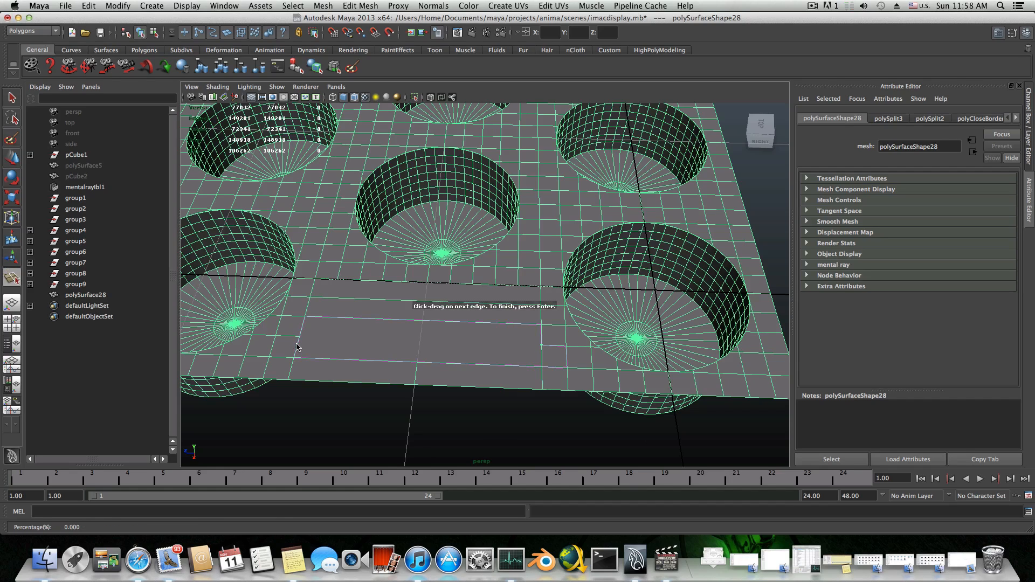
drag(296, 350, 304, 295)
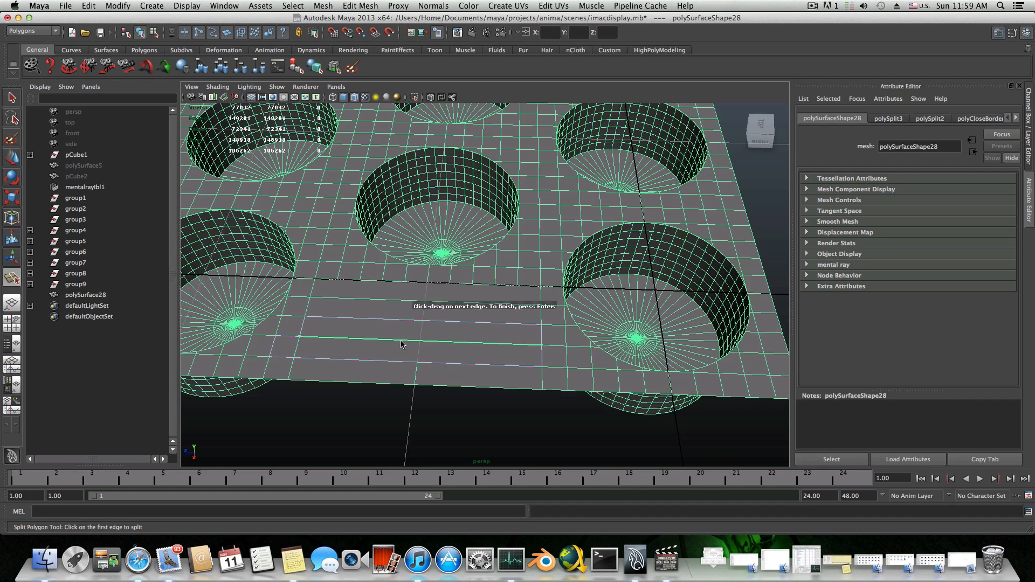
key(Return)
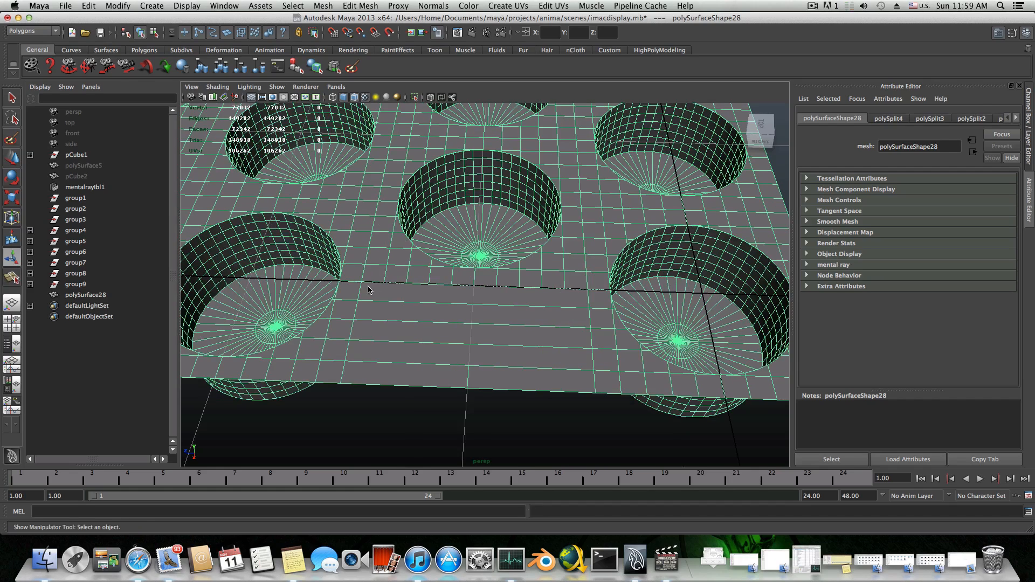
- Split the strip crosswise twice, starting beside the left front hole and continuing the existing grid lines to the plate's outer edge
key(g)
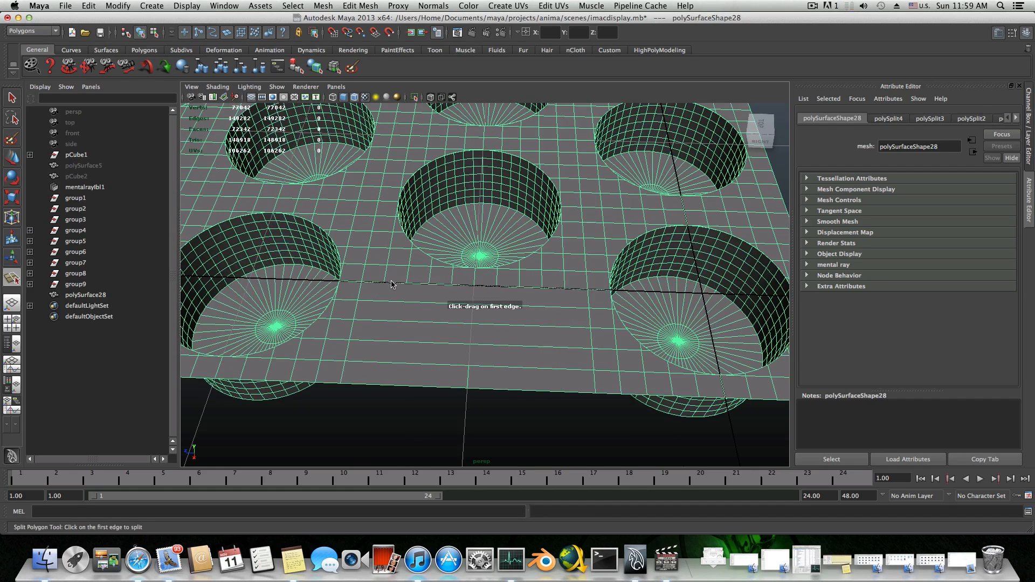
click(362, 304)
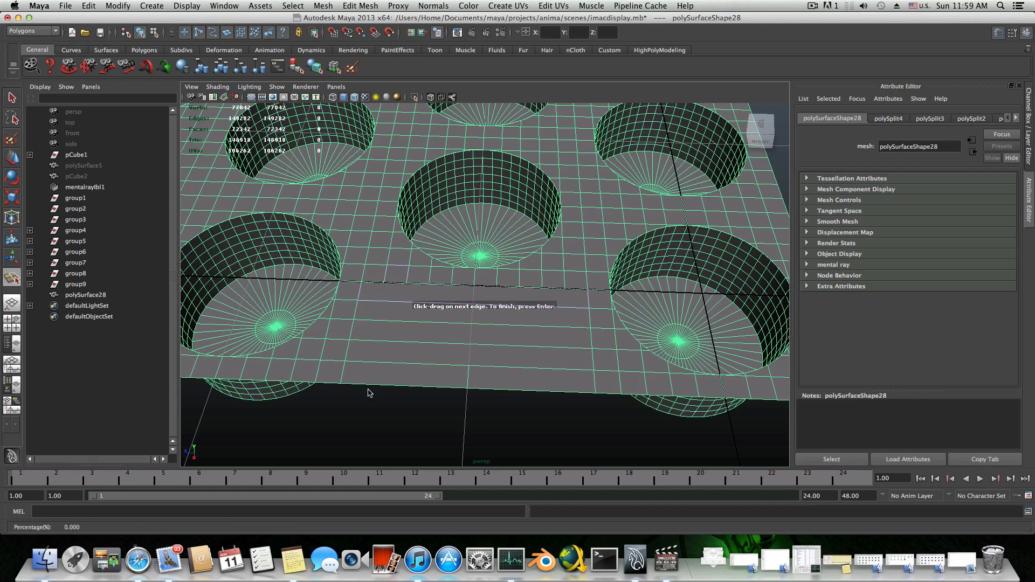
click(367, 387)
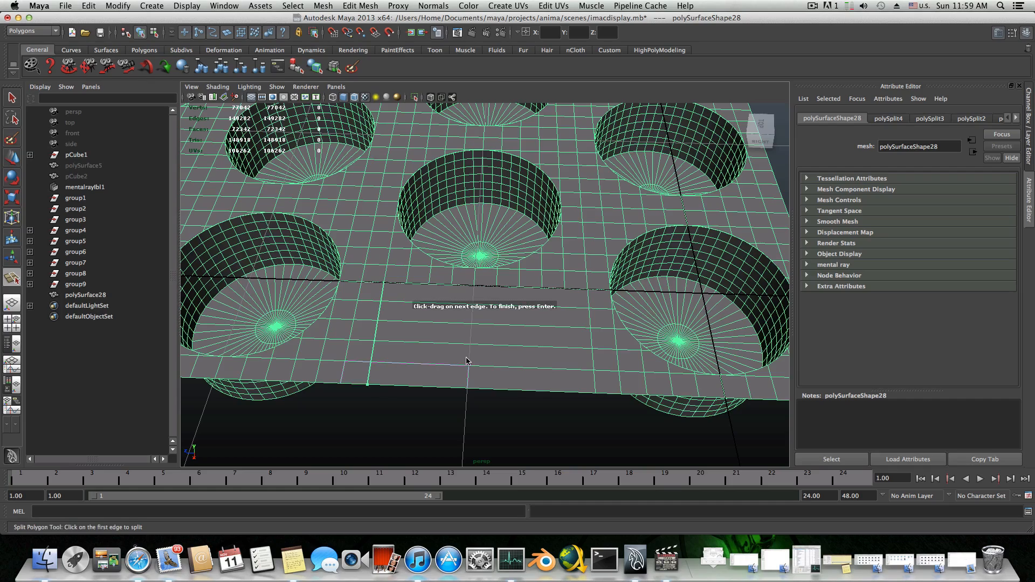
key(Return)
alt+drag(467, 361, 431, 309)
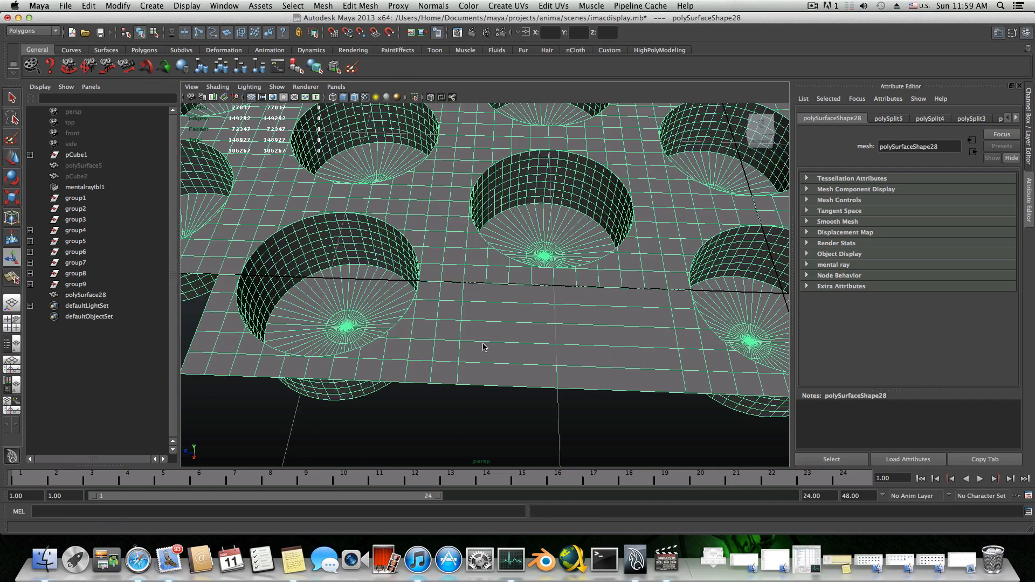
alt+drag(480, 344, 500, 320)
key(y)
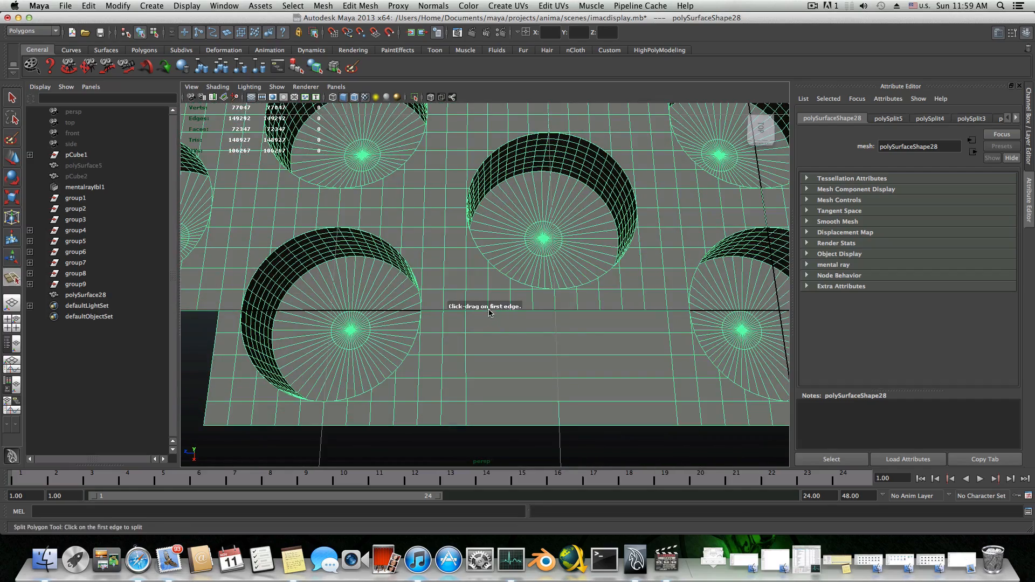
click(488, 425)
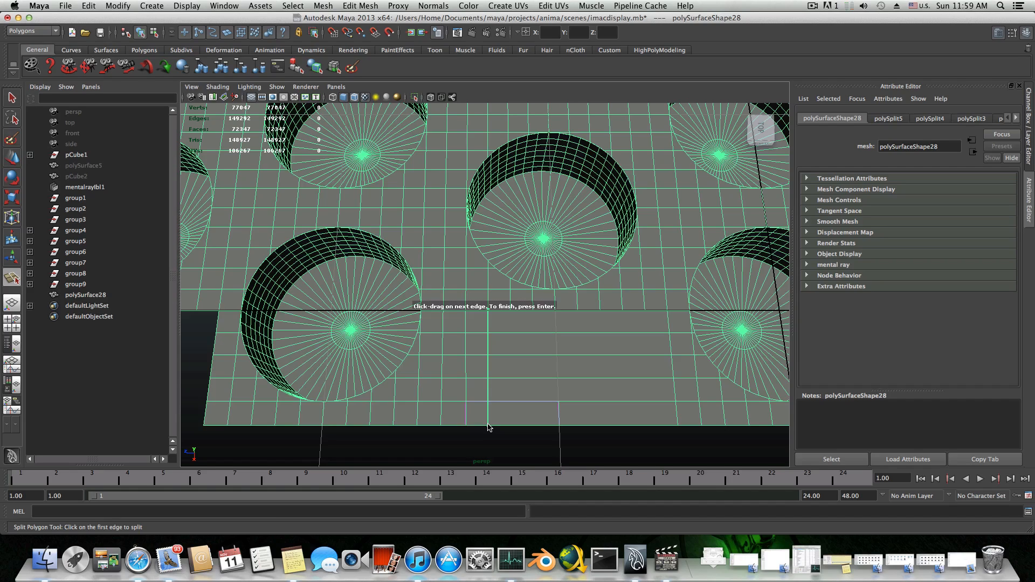
key(Return)
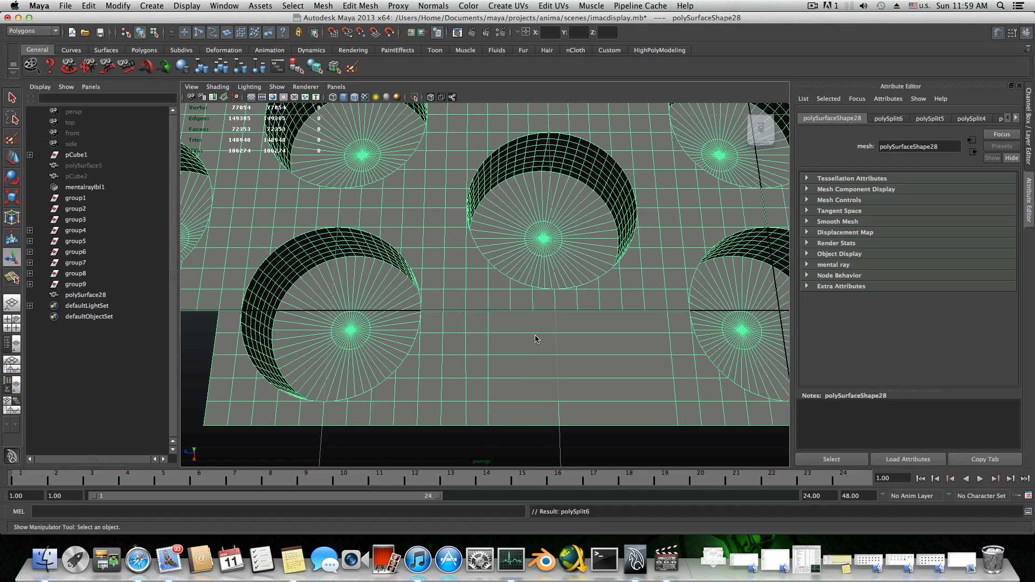
- Add the next two crosswise splits, extending the grid lines below the middle hole straight to the outer edge
alt+drag(536, 339, 475, 320)
key(y)
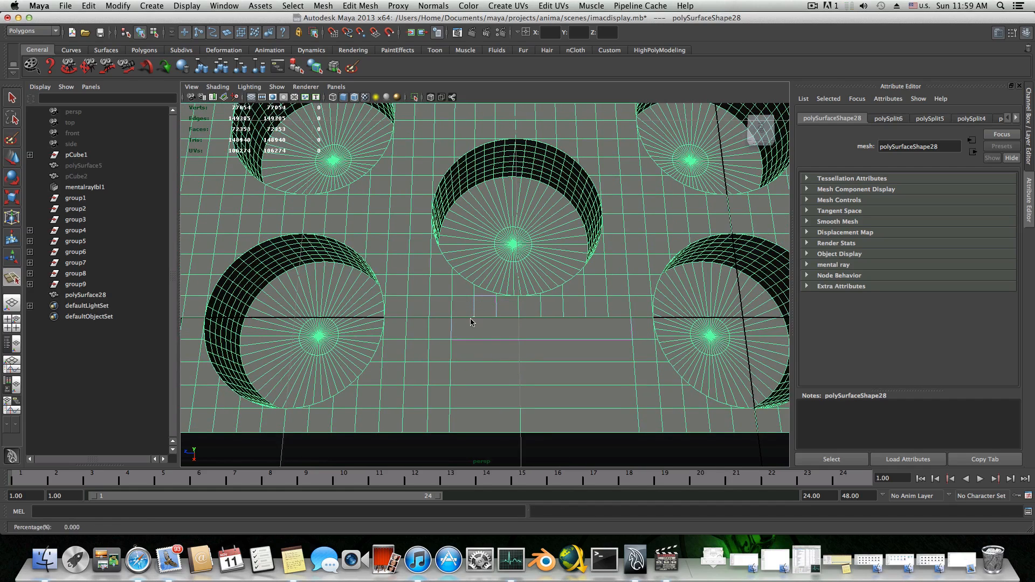
drag(474, 435, 473, 432)
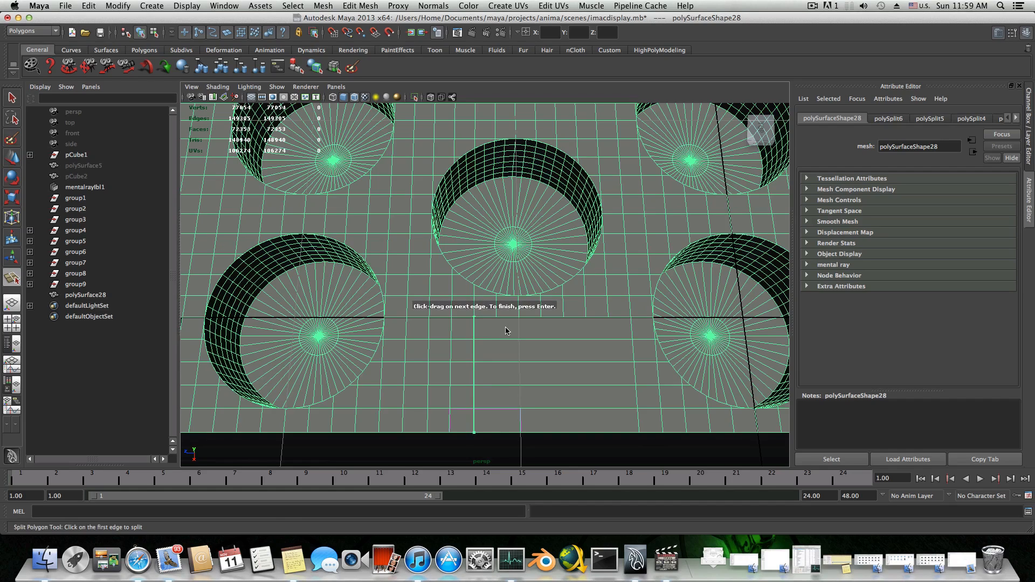
key(Return)
key(y)
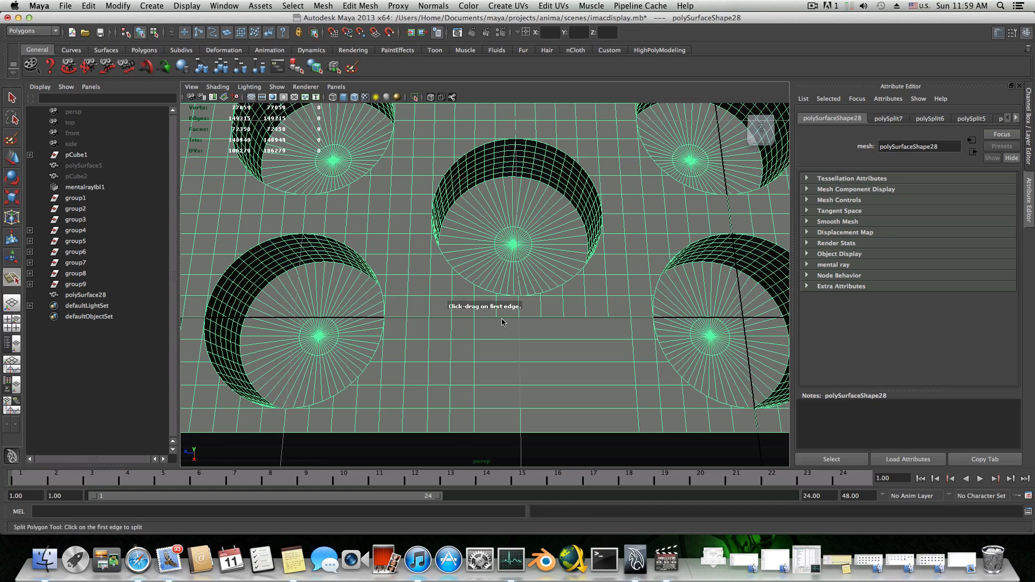
drag(502, 318, 491, 330)
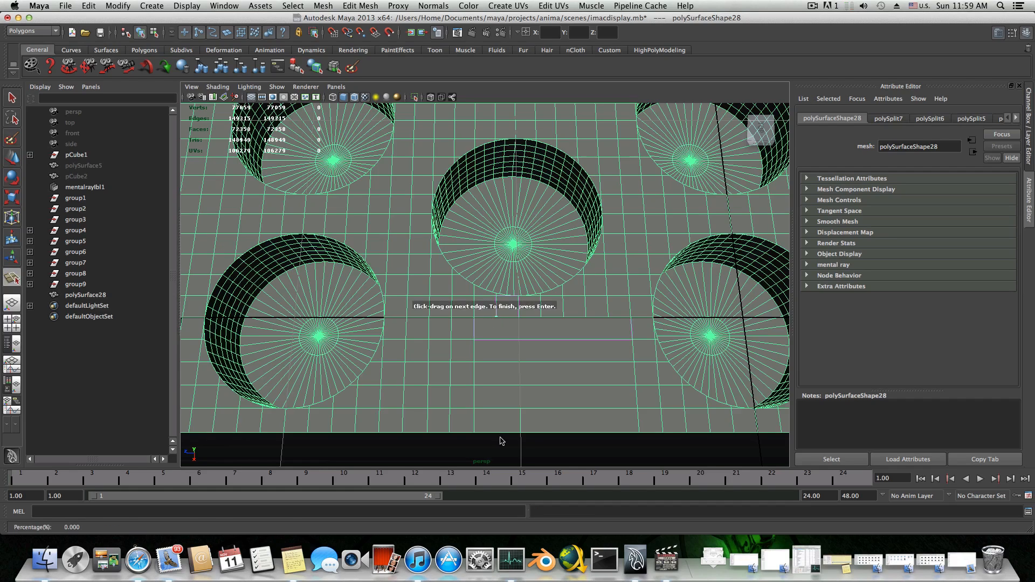
drag(495, 437, 498, 435)
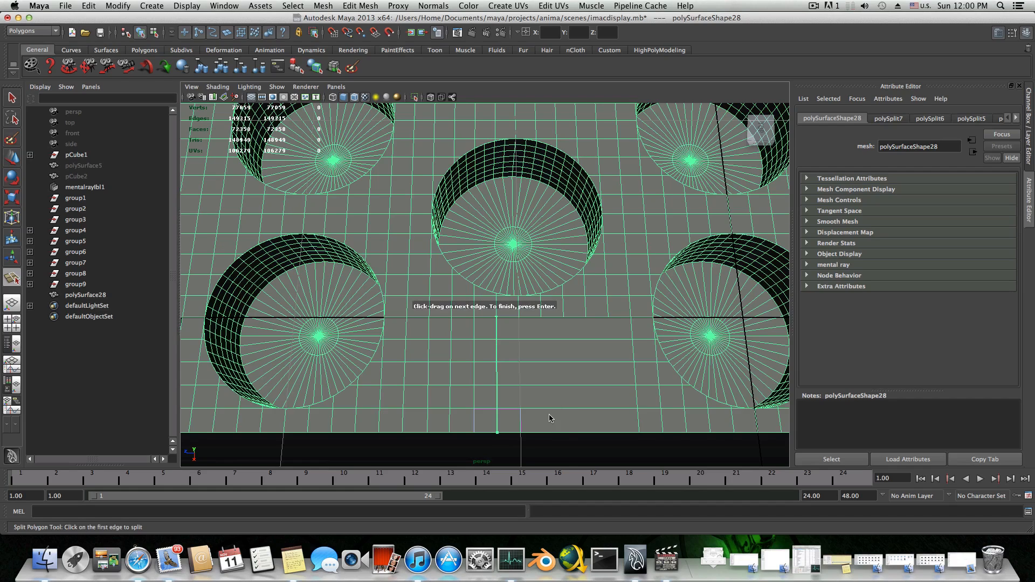
key(Return)
- Add a fifth crosswise split near the strip's middle, running from the next grid line to the outer edge
alt+right_drag(546, 416, 612, 397)
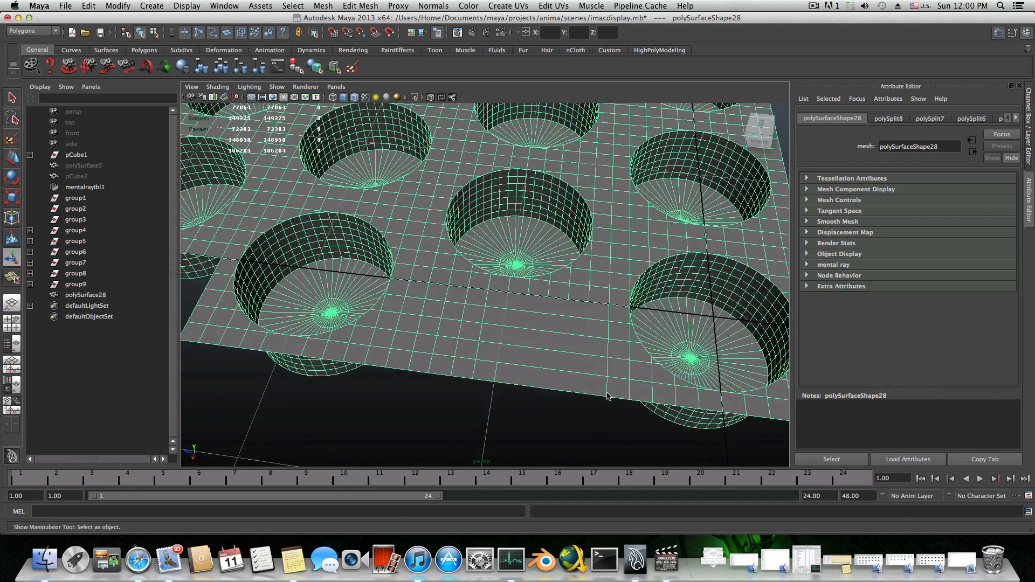
alt+middle_drag(500, 379, 467, 341)
alt+right_drag(467, 342, 522, 296)
key(y)
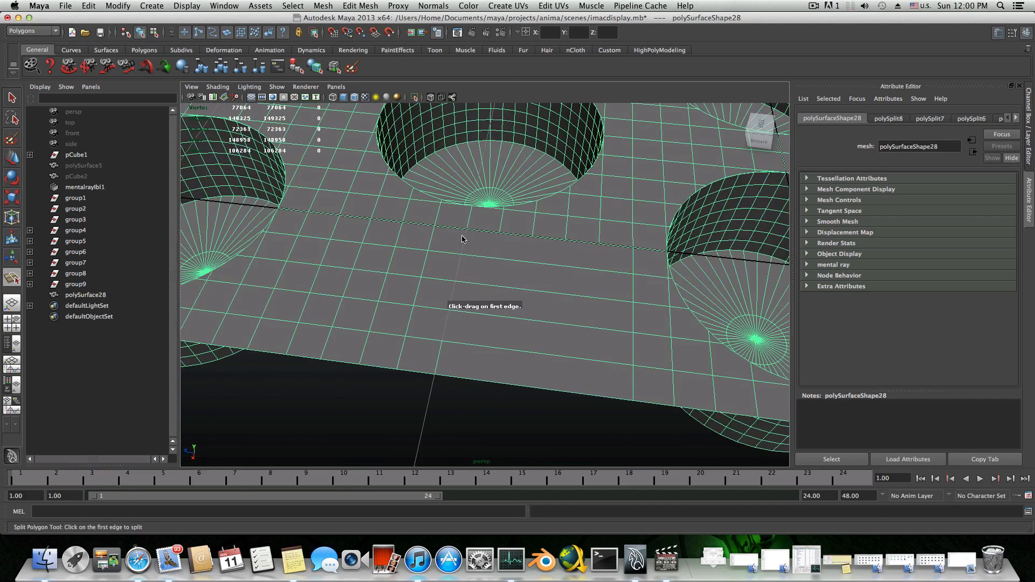
click(468, 232)
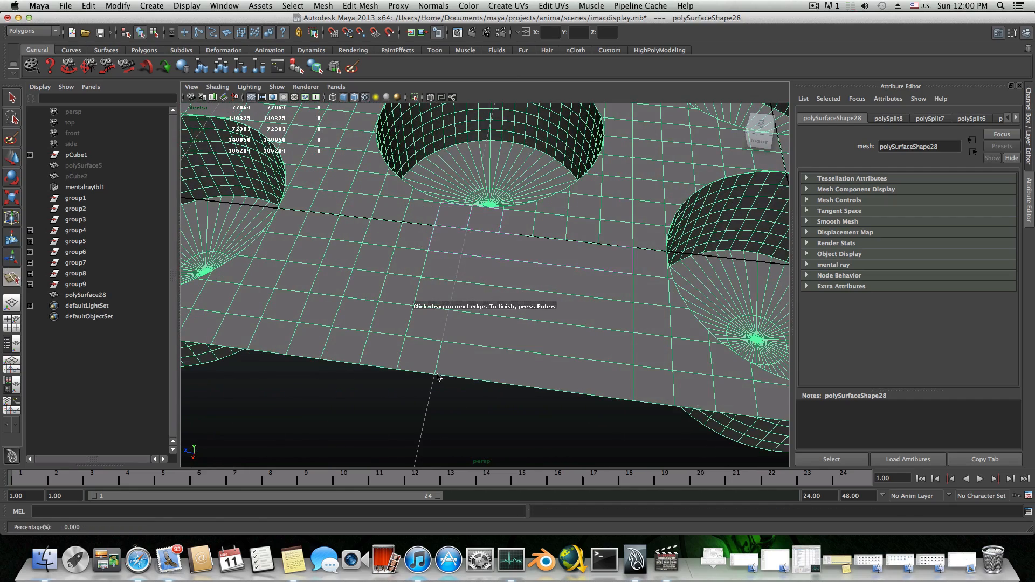
click(436, 374)
key(Return)
click(437, 375)
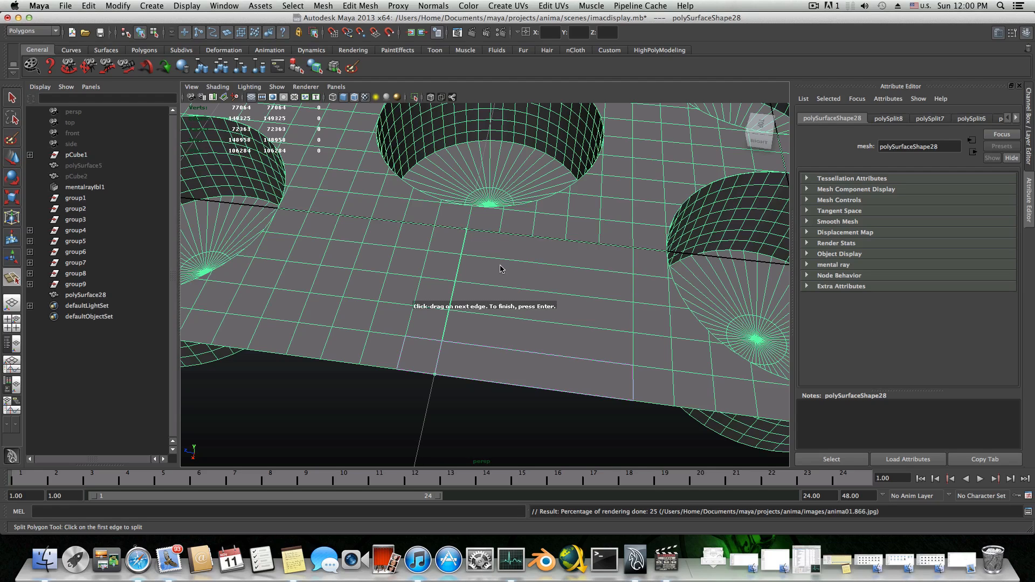
key(Return)
- Split the strip crosswise once more, one grid line closer to the right front hole, ending at the outer edge
alt+drag(475, 324, 504, 324)
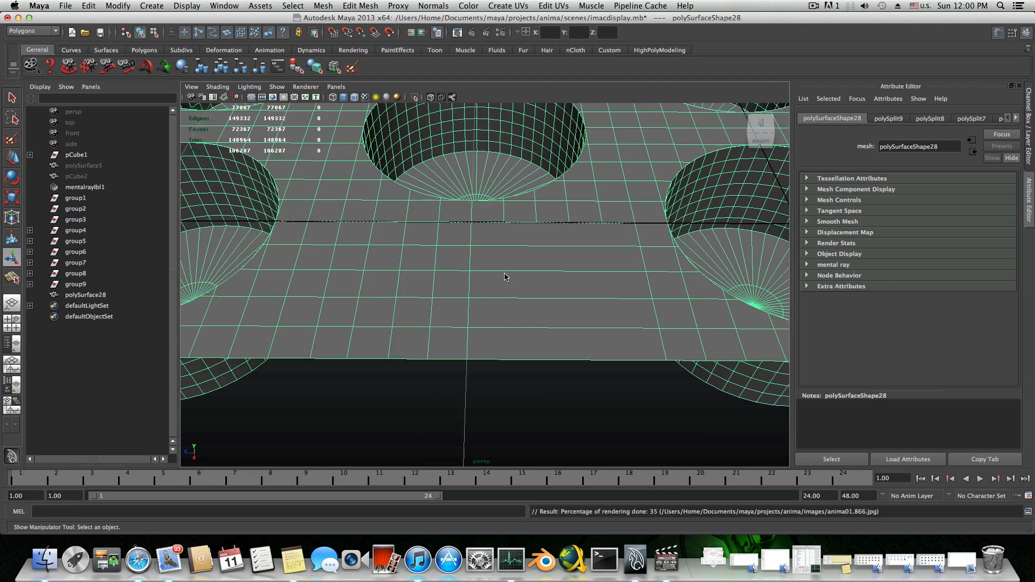
key(y)
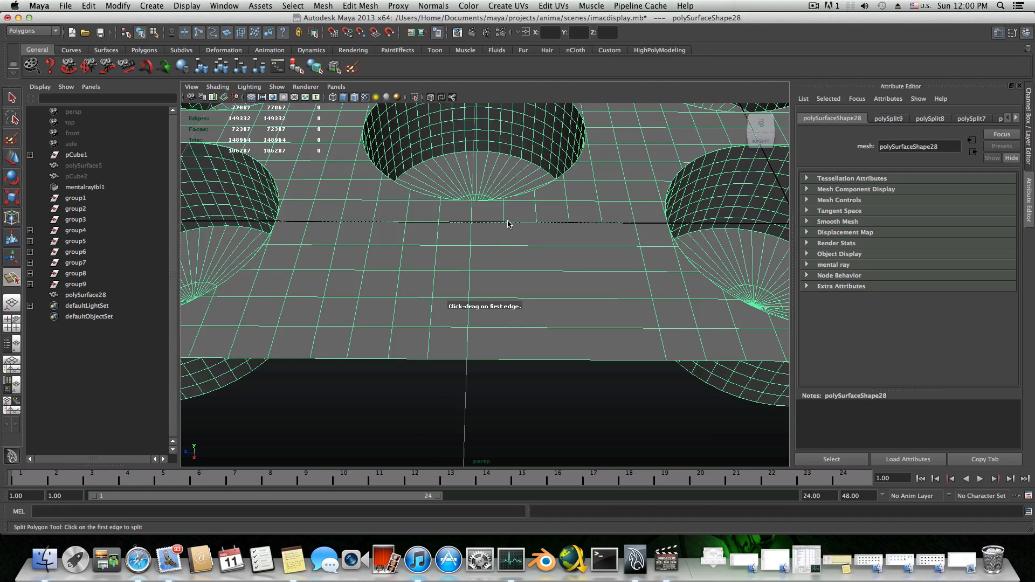
click(506, 222)
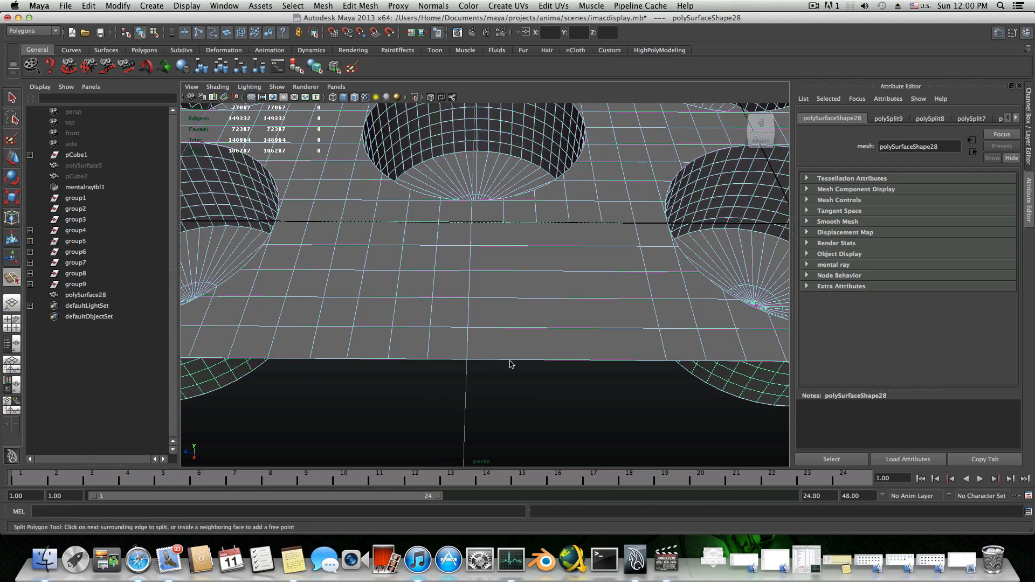
drag(511, 364, 506, 362)
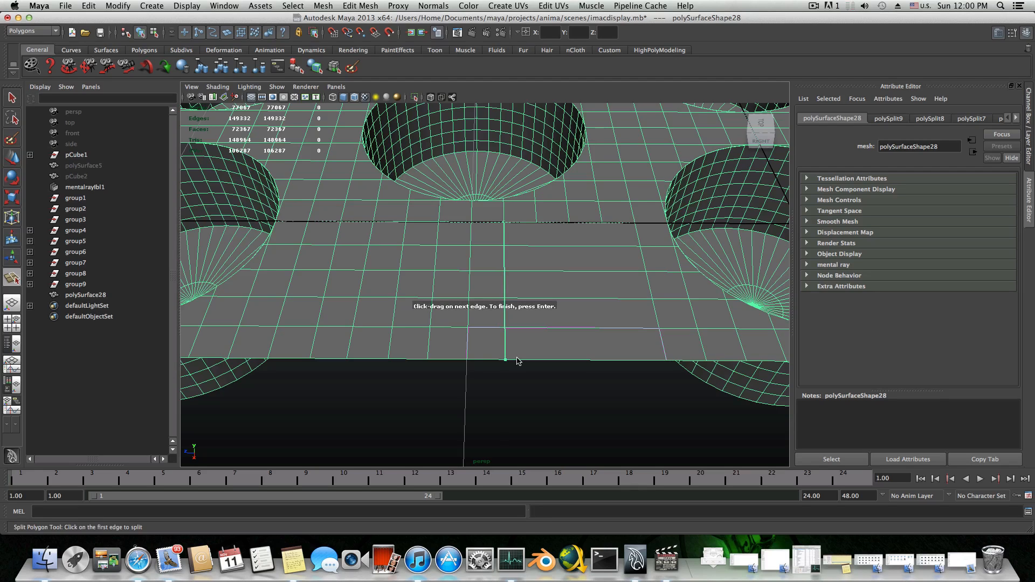
key(Return)
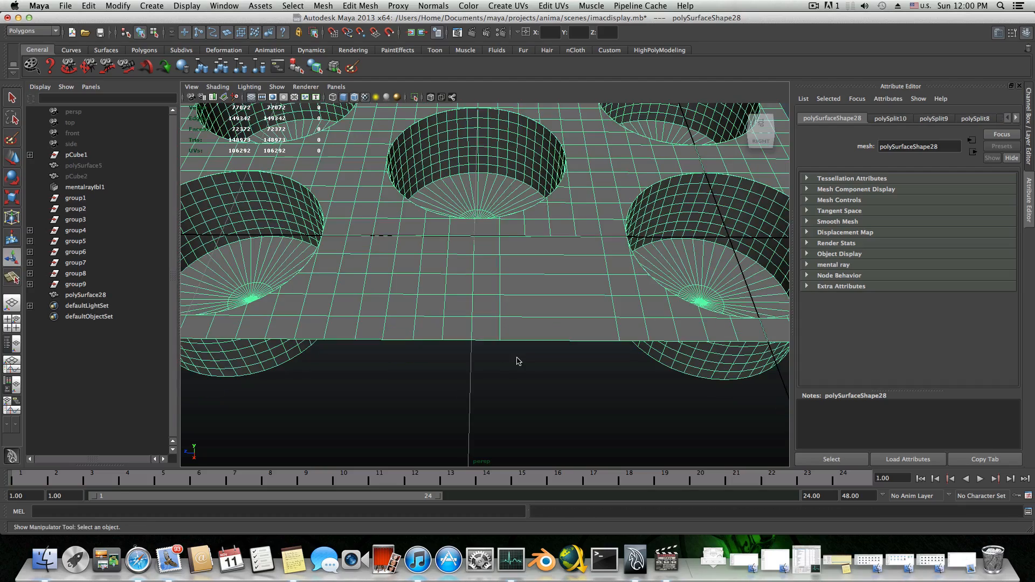
- Examine the perforated mesh from several angles, checking the filled strip and the notched edges along its long sides
alt+drag(516, 361, 398, 328)
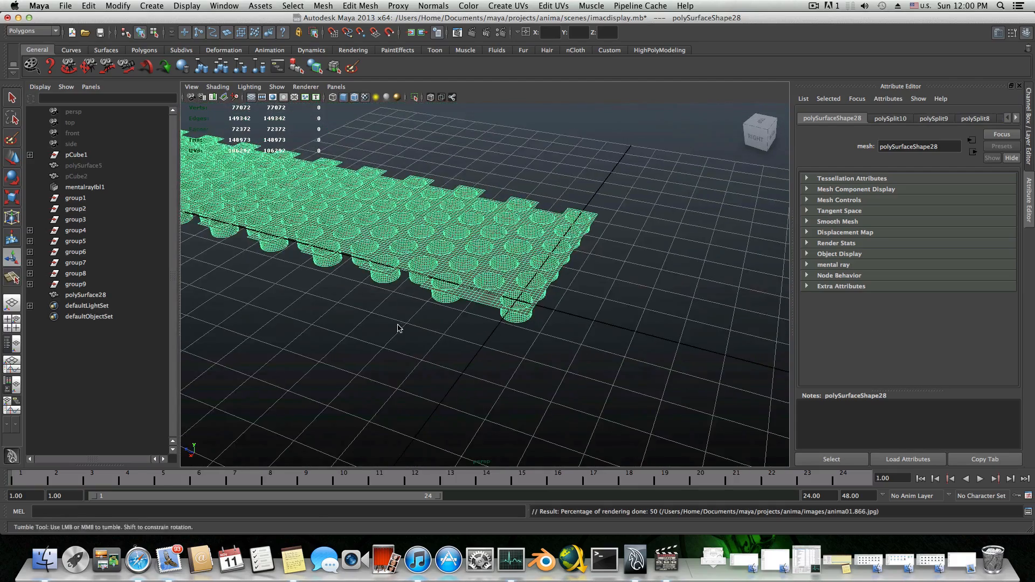
alt+middle_drag(398, 328, 541, 397)
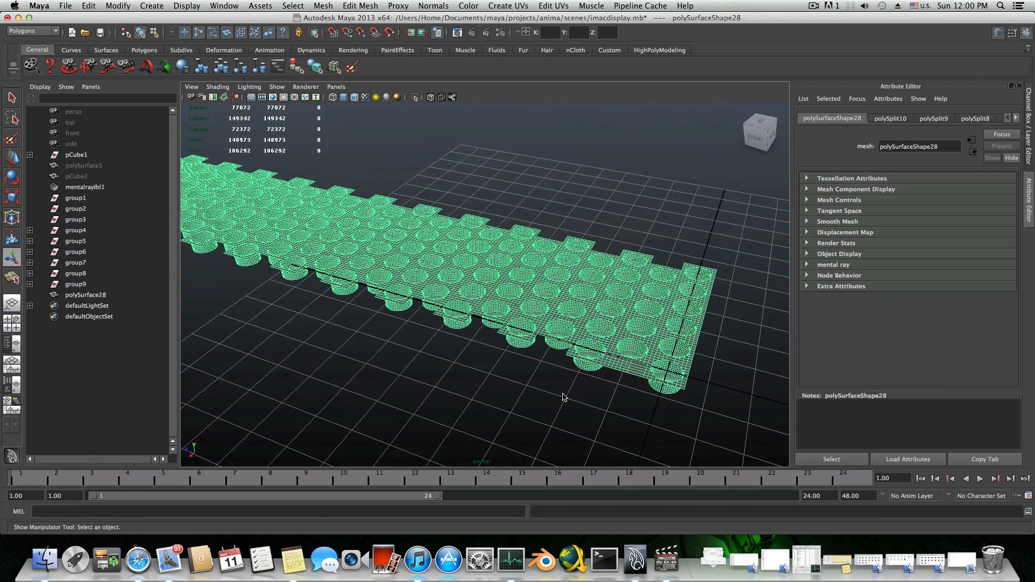
alt+right_drag(573, 398, 512, 340)
alt+drag(511, 340, 537, 354)
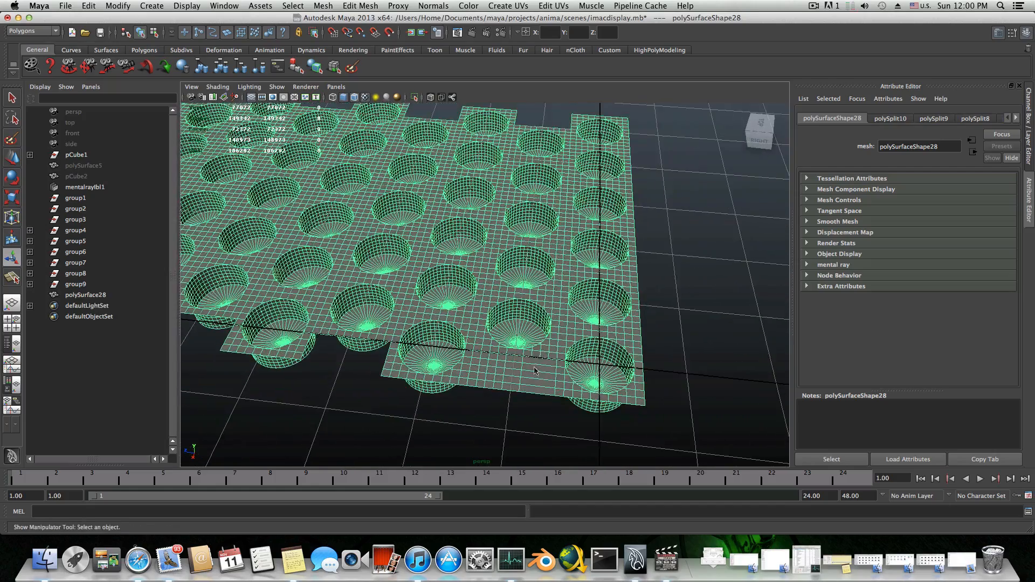
scroll(538, 387, up, 5)
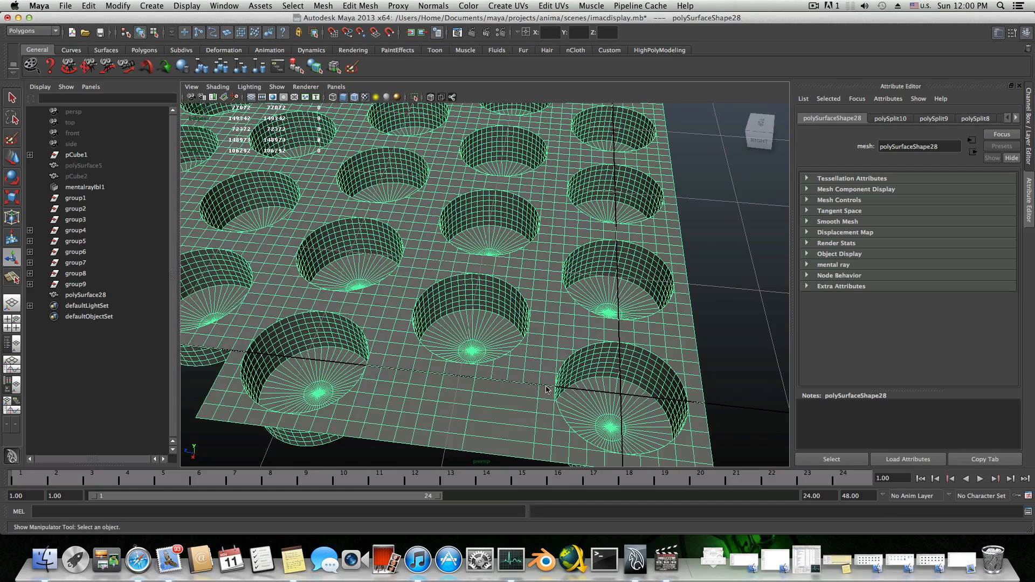
alt+drag(546, 386, 394, 399)
alt+middle_drag(573, 396, 401, 343)
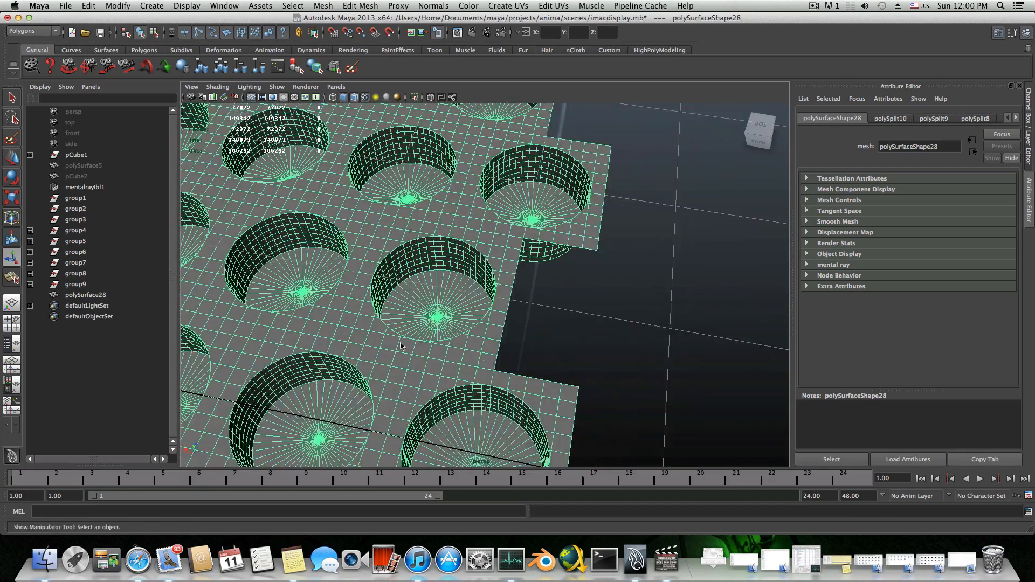
alt+middle_drag(483, 357, 413, 365)
alt+drag(413, 365, 453, 396)
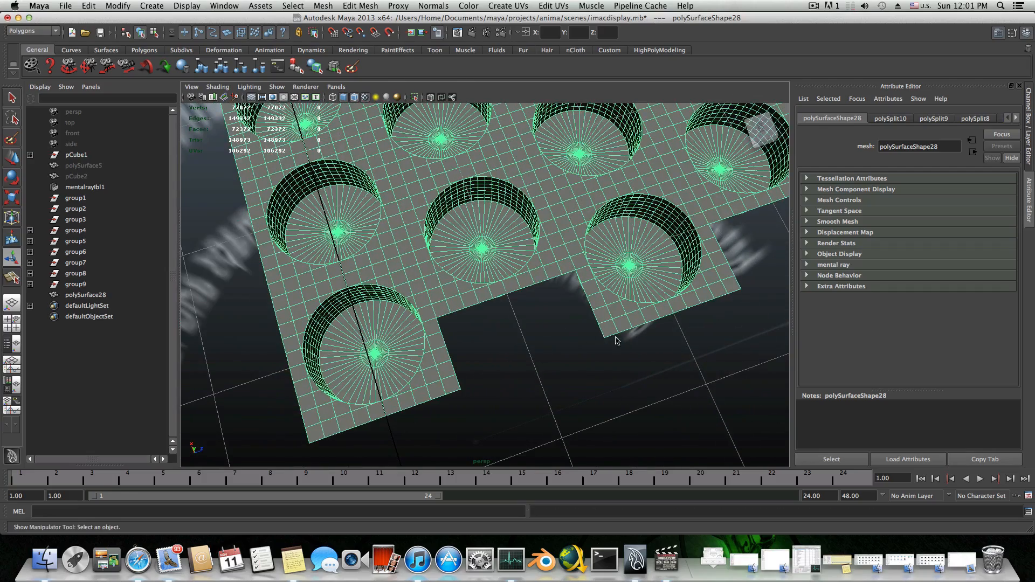
alt+right_drag(616, 340, 442, 377)
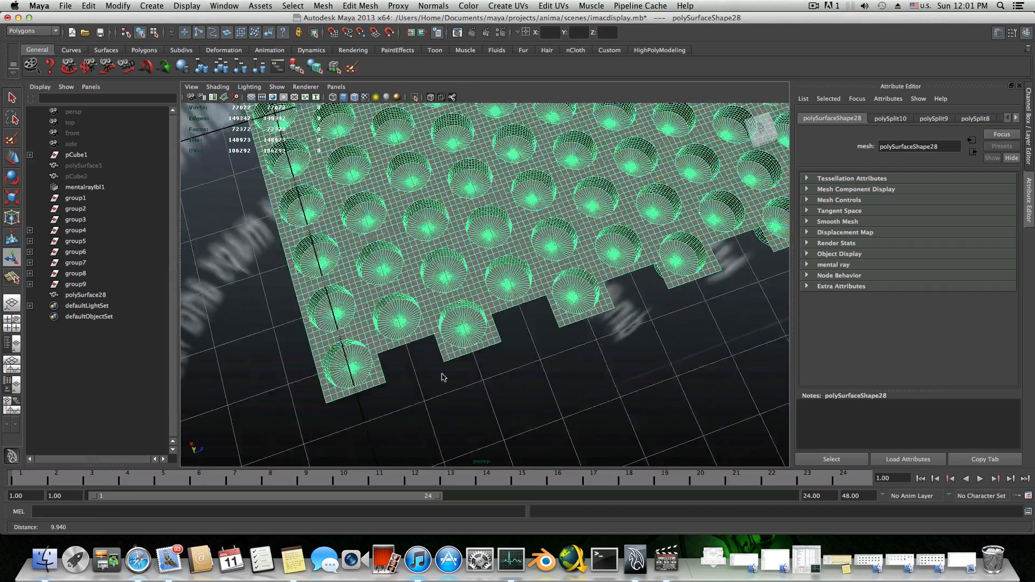
alt+drag(443, 377, 471, 195)
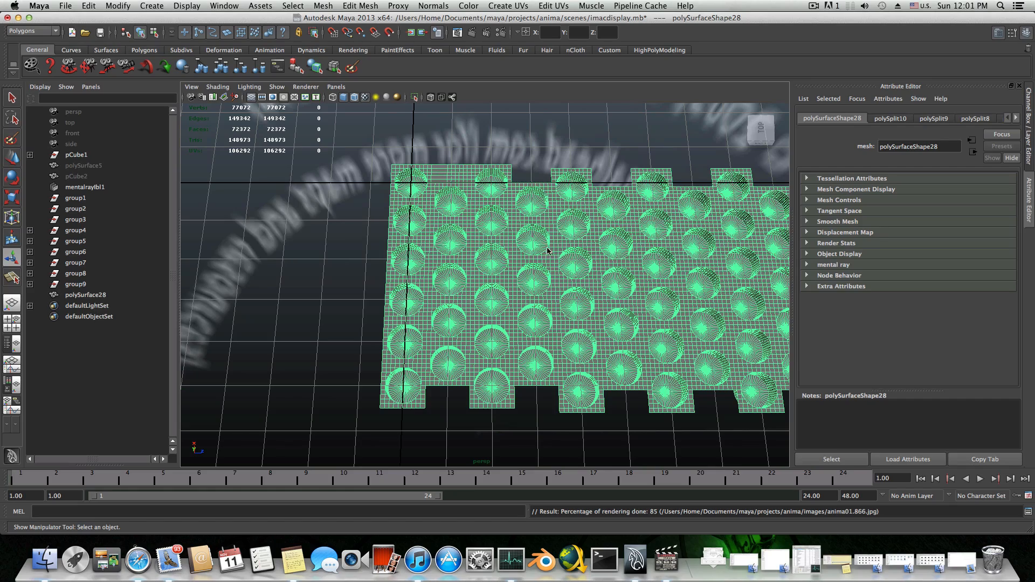
alt+middle_drag(616, 291, 538, 290)
alt+right_drag(538, 293, 455, 298)
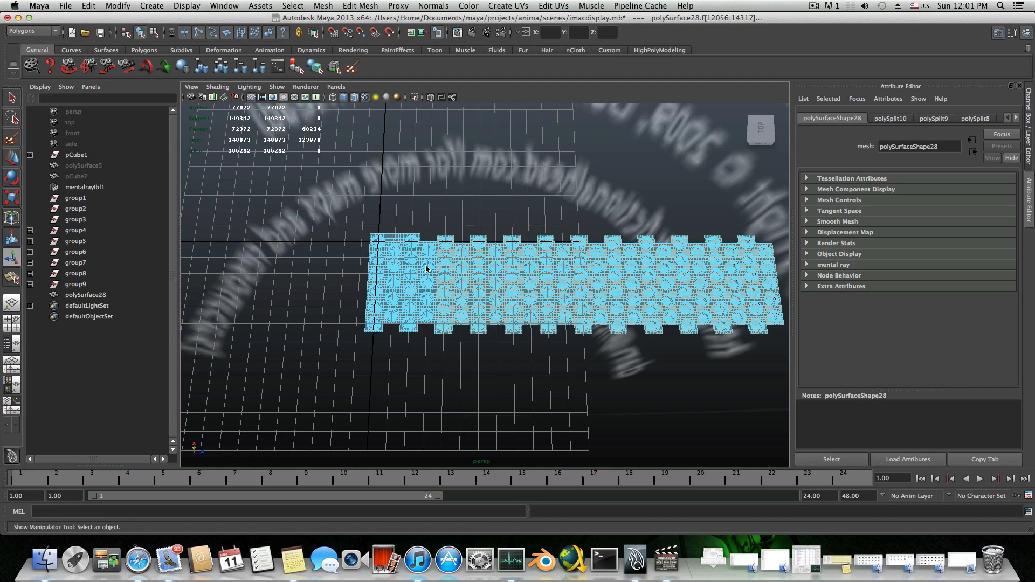
- Delete the selected faces of the perforated mesh beyond its first four columns of holes
key(Delete)
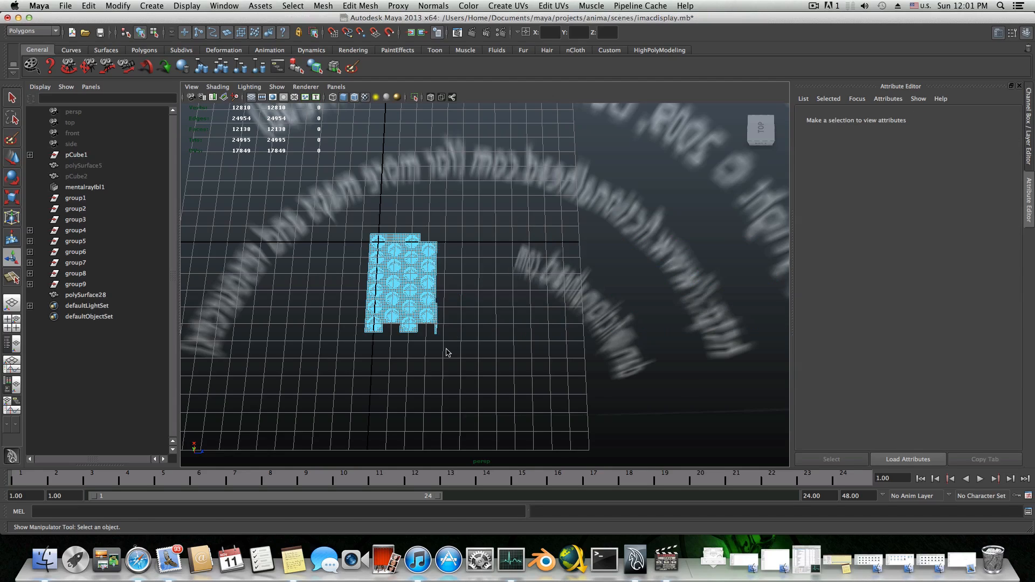
scroll(447, 353, up, 5)
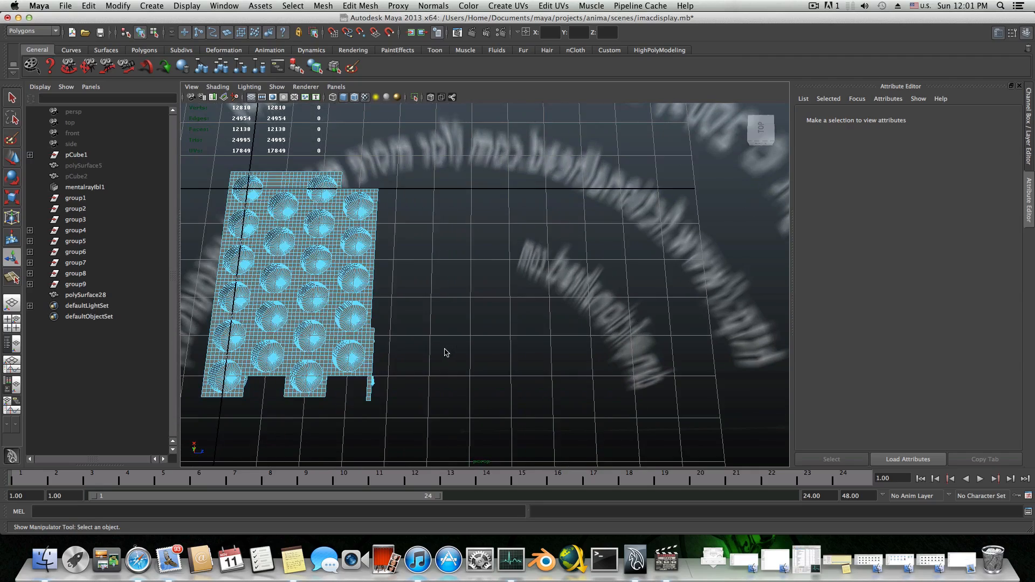
alt+drag(557, 333, 467, 337)
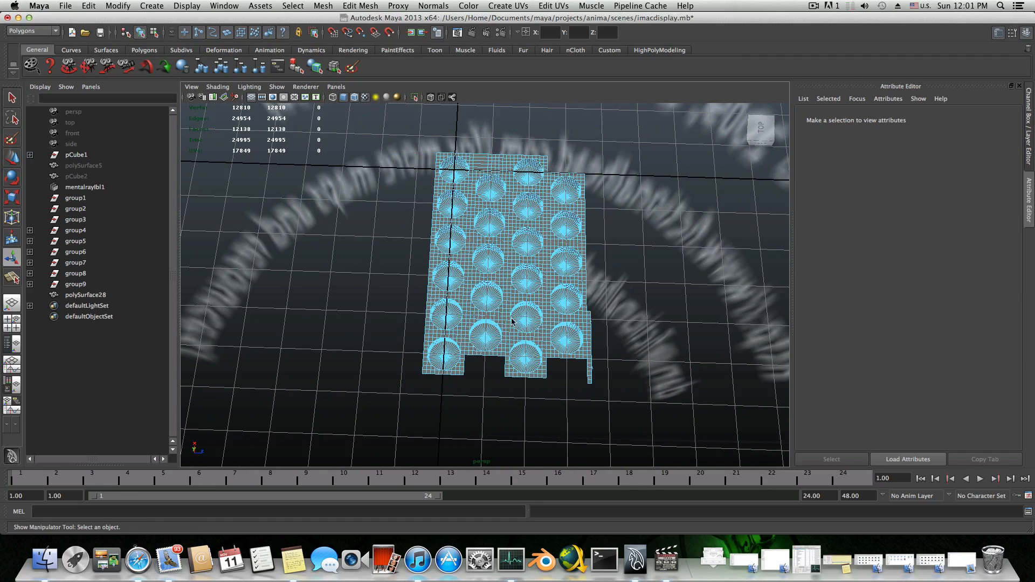
- Try deleting the faces of the third and fourth hole columns together with the leftover sliver beside them
drag(508, 388, 611, 141)
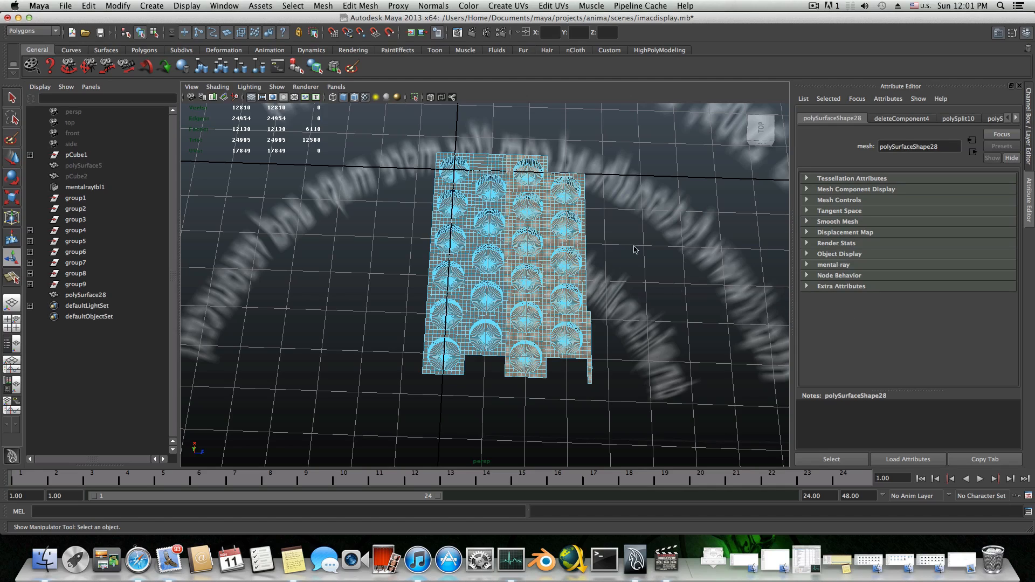
key(Delete)
key(Delete)
drag(518, 273, 511, 305)
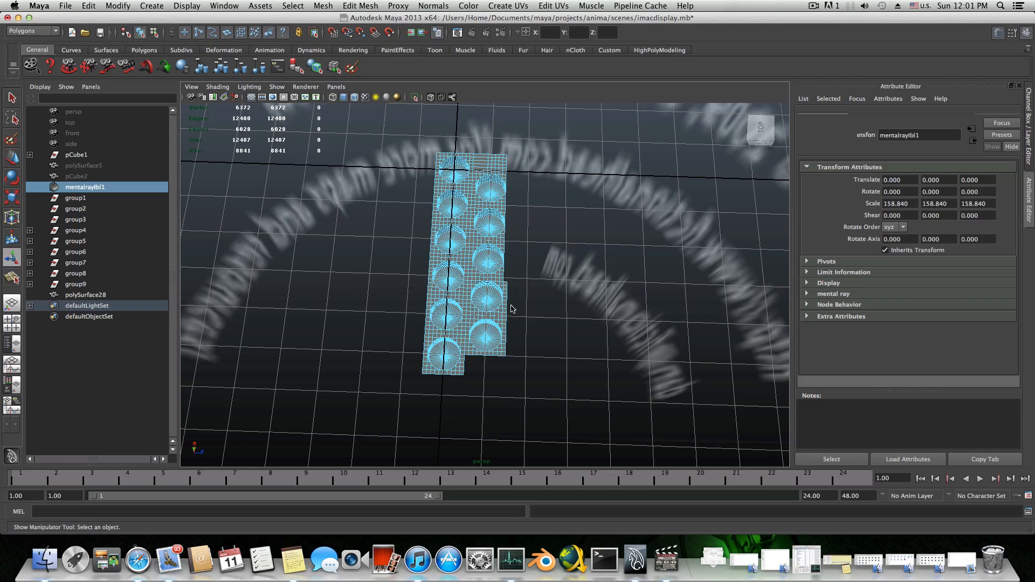
key(z)
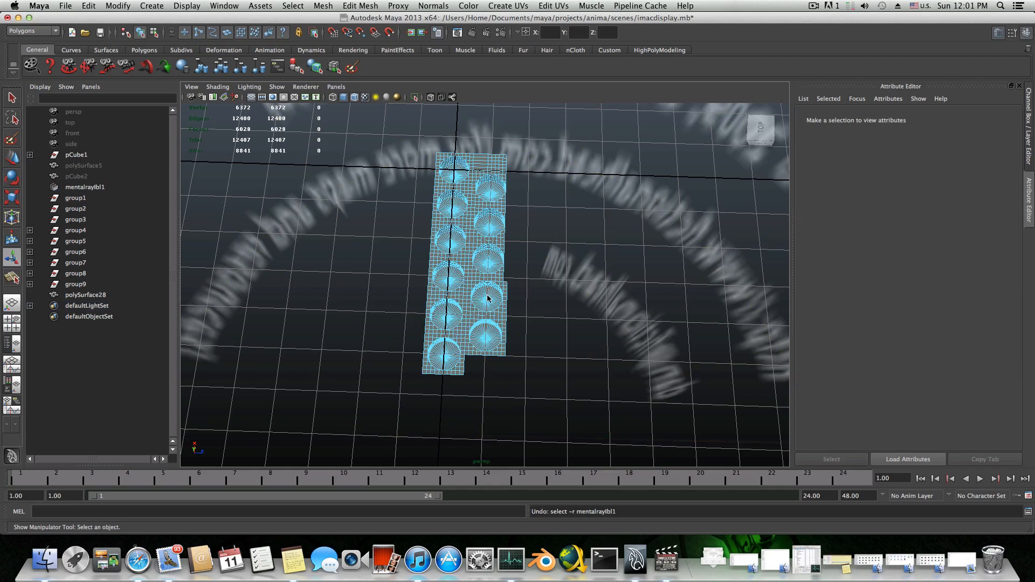
- Undo the deletion of the third and fourth hole columns
alt+drag(487, 294, 497, 253)
alt+right_drag(497, 253, 559, 319)
alt+middle_drag(559, 318, 531, 229)
alt+right_drag(531, 229, 528, 264)
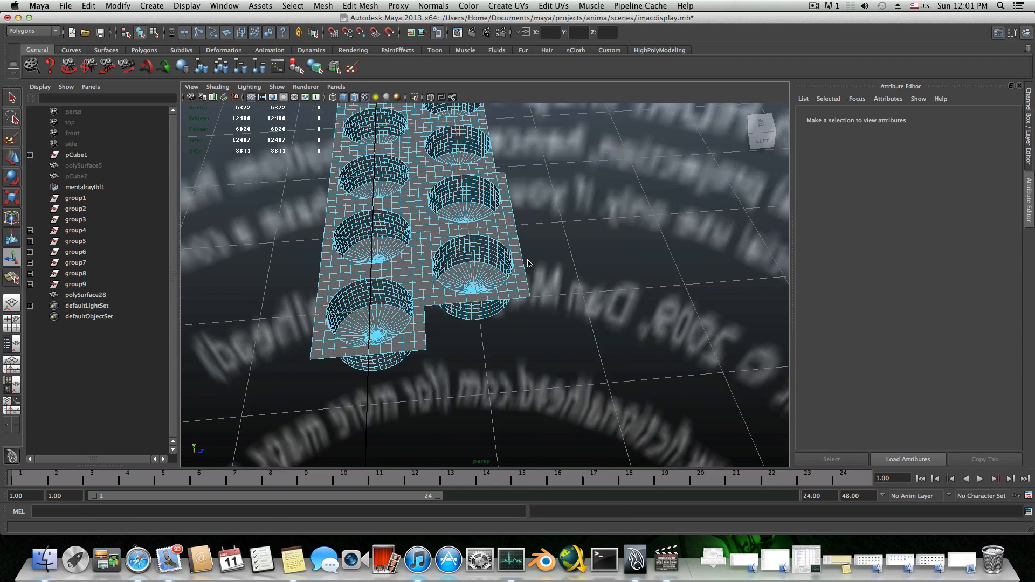
alt+drag(528, 264, 522, 265)
key(z)
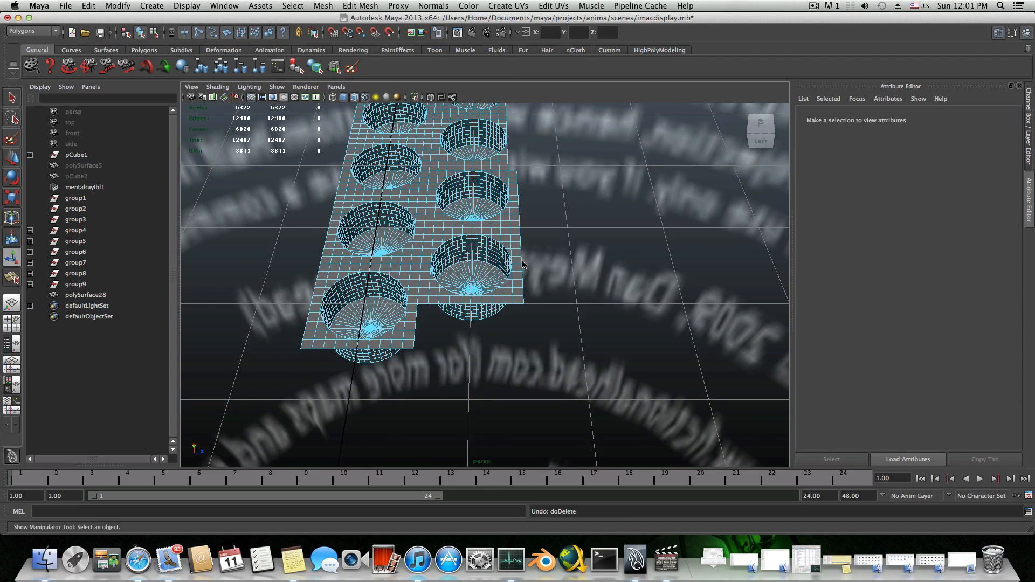
scroll(522, 264, down, 5)
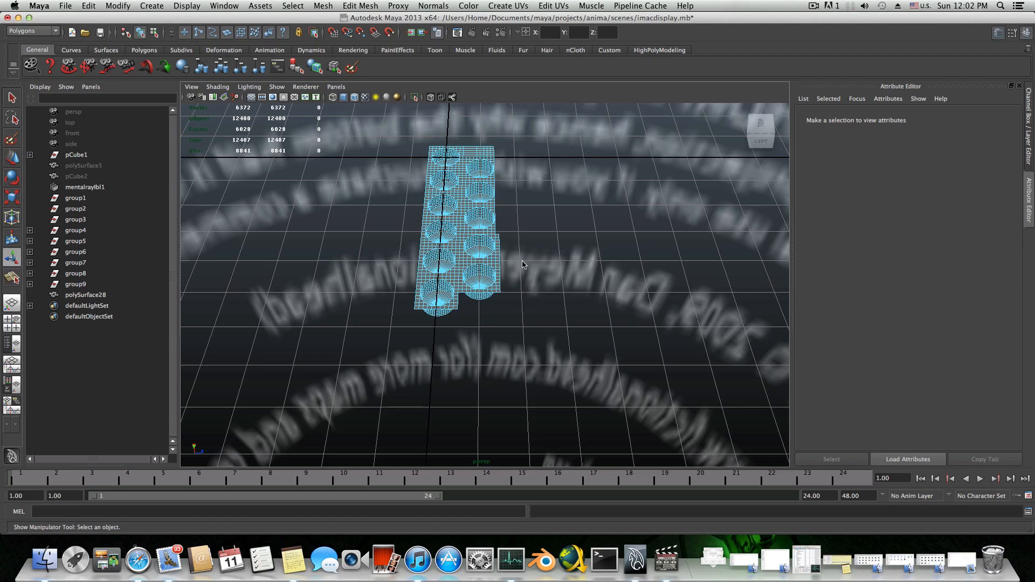
key(z)
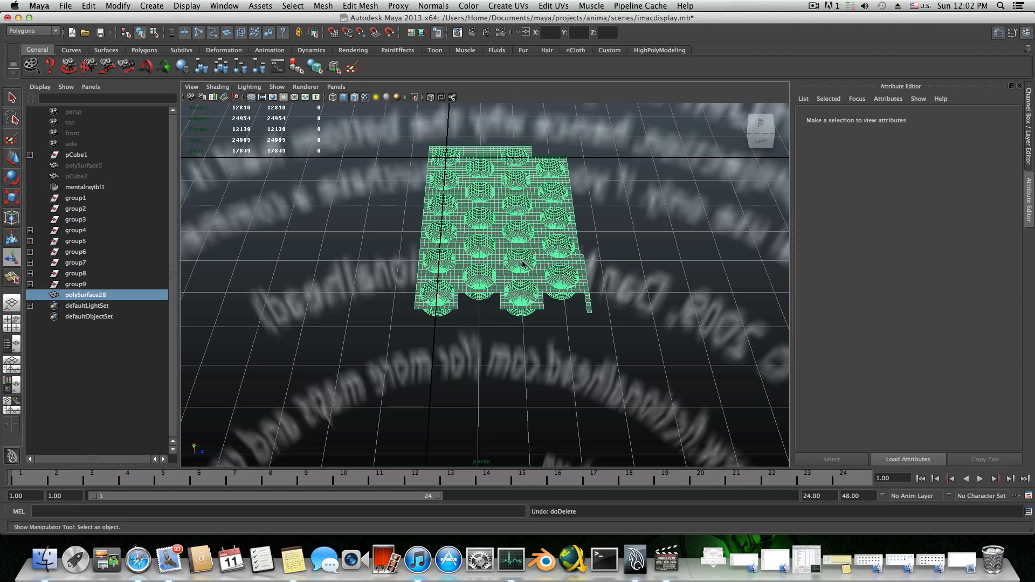
- Split the front strip of polySurface28 crosswise, extending the first unfinished grid line right of the middle hole's center to the outer edge
click(542, 296)
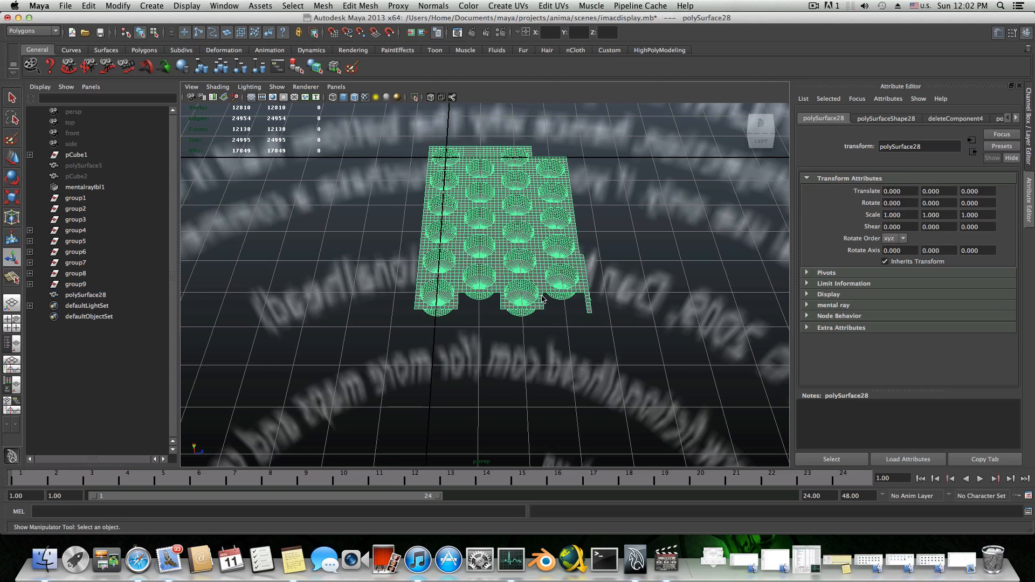
click(542, 298)
click(541, 281)
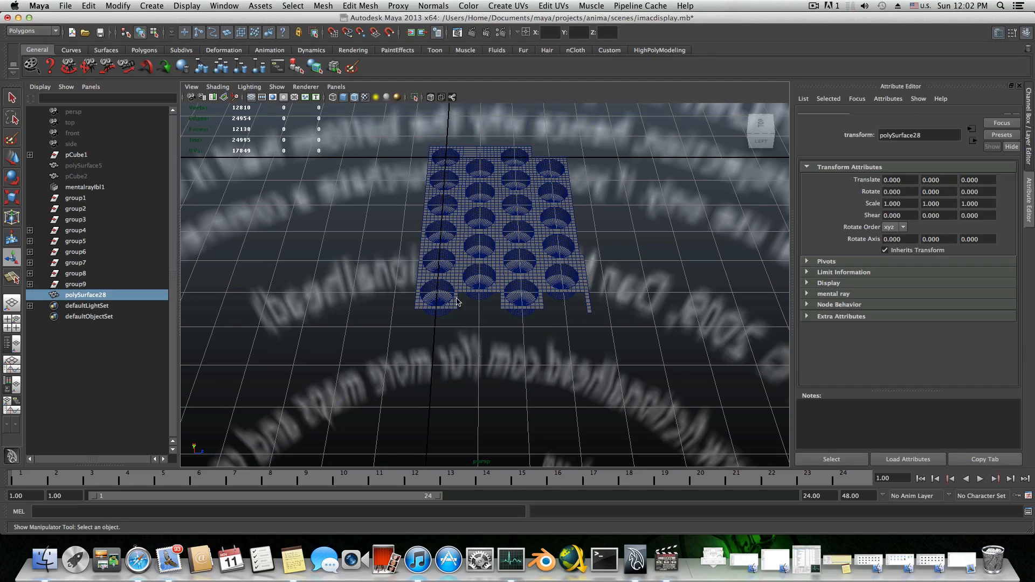
scroll(468, 278, up, 3)
alt+drag(468, 277, 525, 295)
right_click(525, 295)
mouse_move(511, 294)
right_down()
mouse_move(529, 295)
mouse_move(510, 297)
right_up()
click(503, 269)
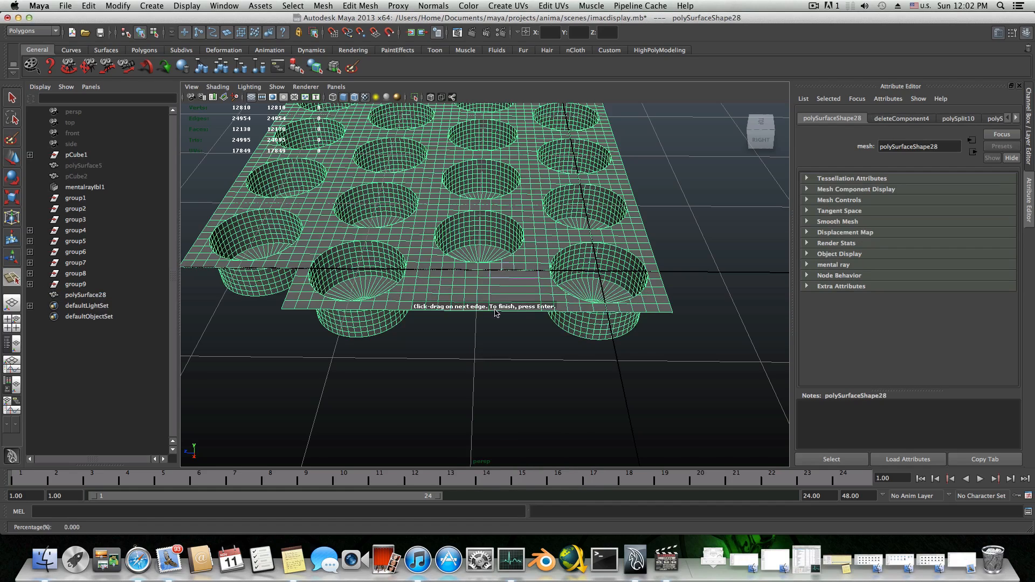
drag(499, 311, 502, 312)
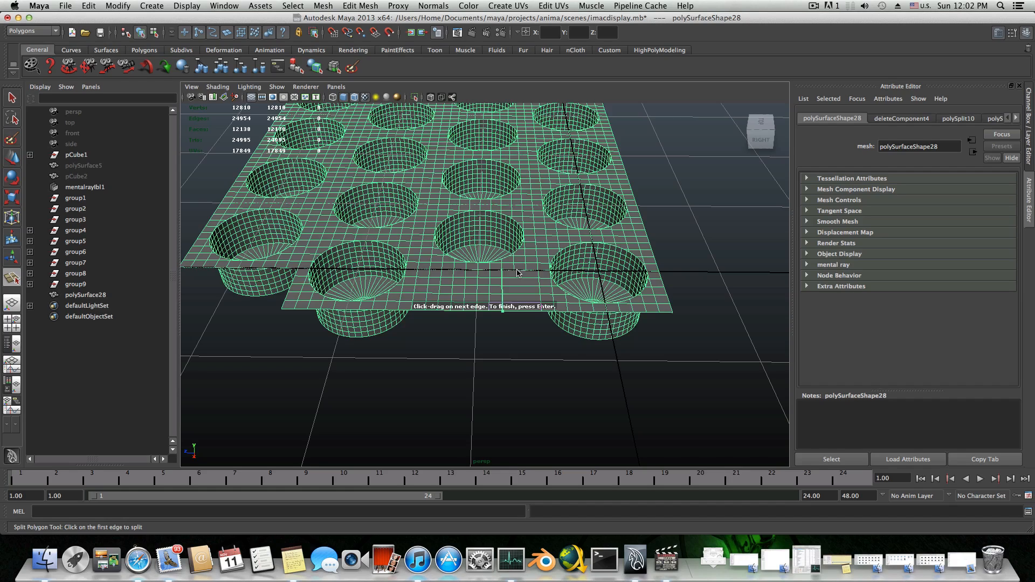
key(Return)
- Add another crosswise split one grid line closer to the right front hole, ending at the outer edge
shift+right_click(517, 273)
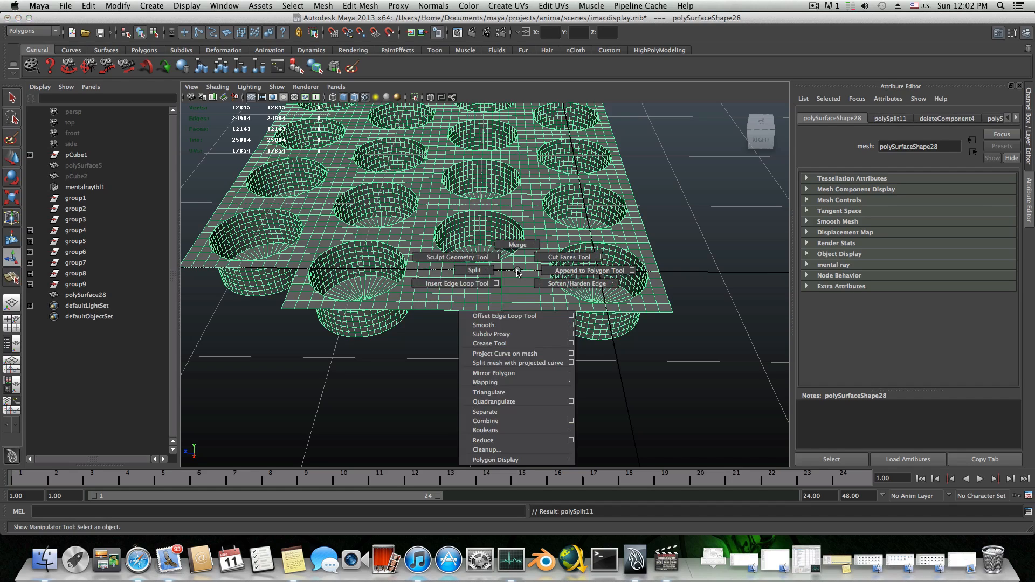
shift+right_click(516, 273)
mouse_move(515, 273)
shift+right_down()
mouse_move(490, 273)
mouse_move(518, 272)
shift+right_up()
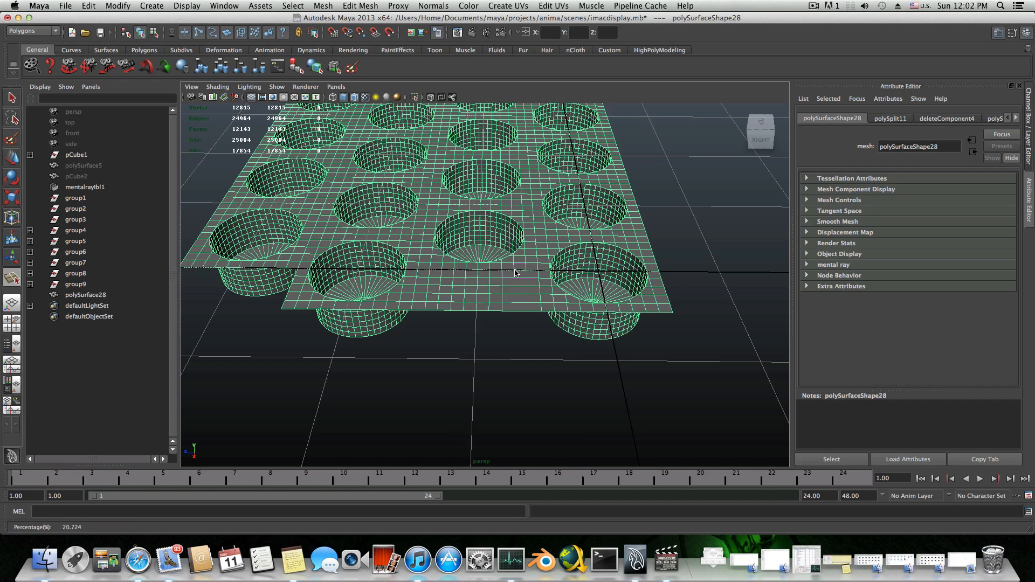
click(515, 273)
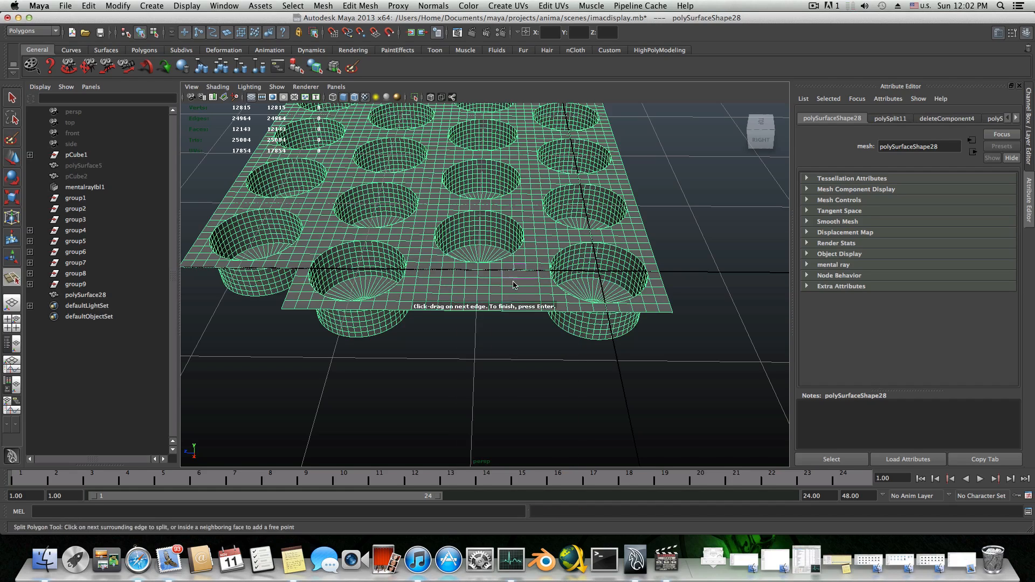
click(513, 311)
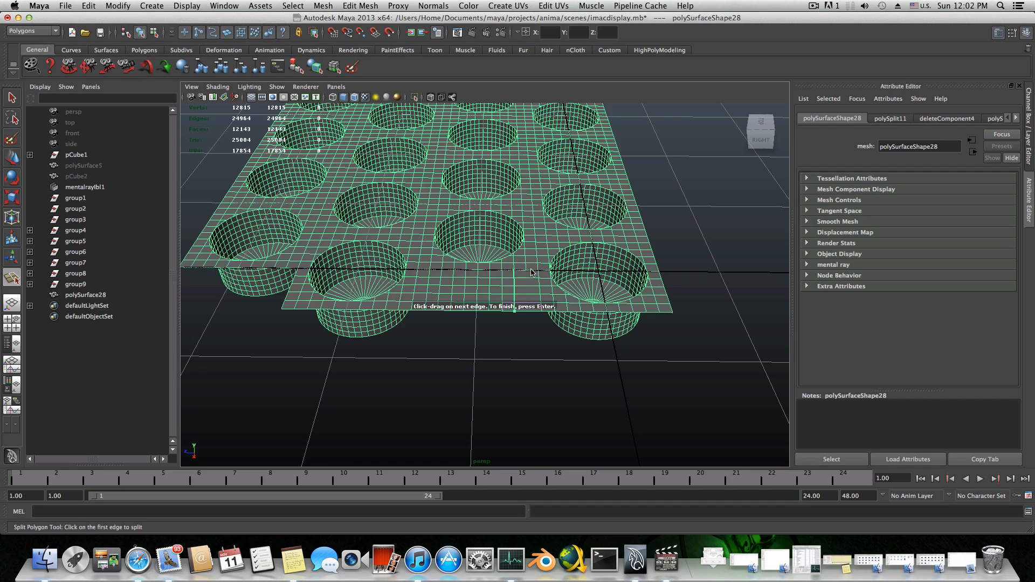
key(Return)
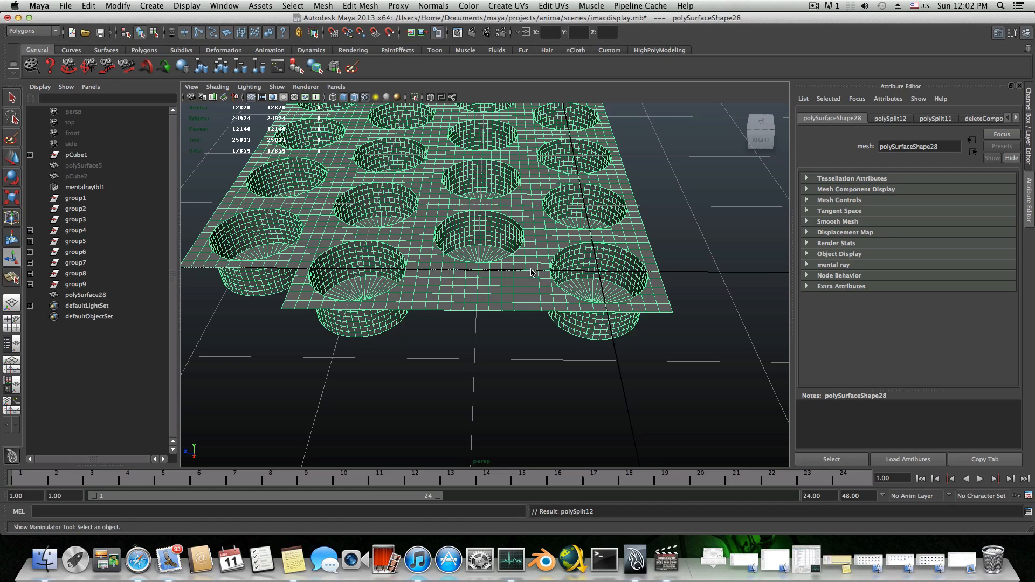
- Extend the next grid line toward the right front hole with a third crosswise split to the outer edge
key(g)
click(525, 270)
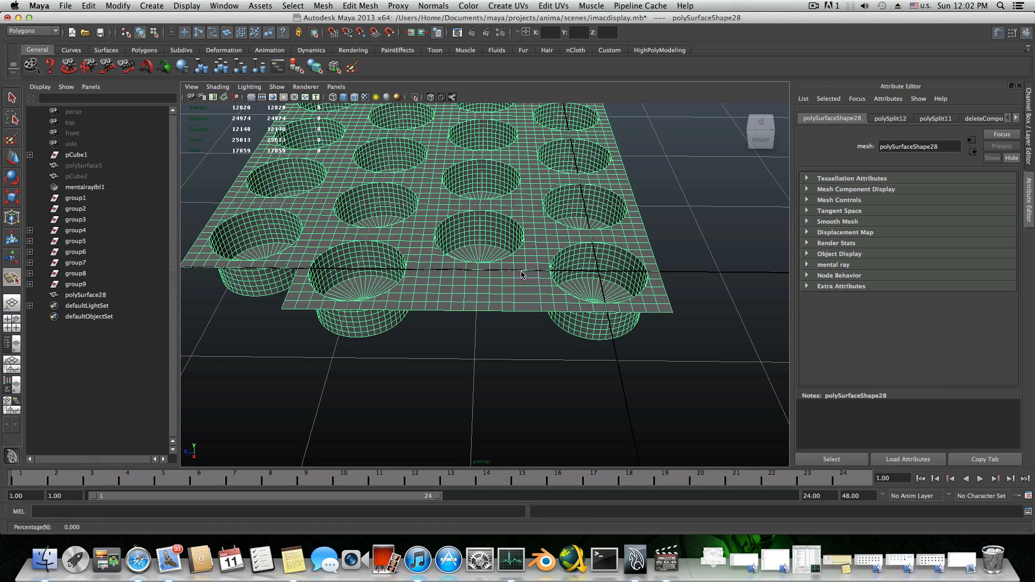
click(528, 313)
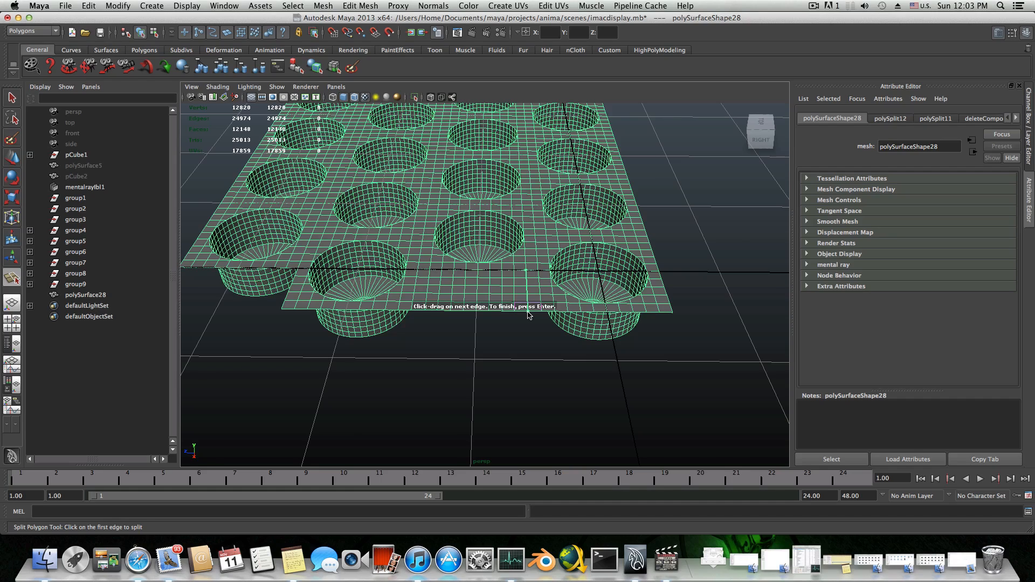
key(Return)
- Try deleting the faces of the two hole columns farthest from the vertical axis line, selecting them from the top view
scroll(528, 314, down, 3)
alt+middle_drag(481, 312, 512, 361)
scroll(512, 361, down, 3)
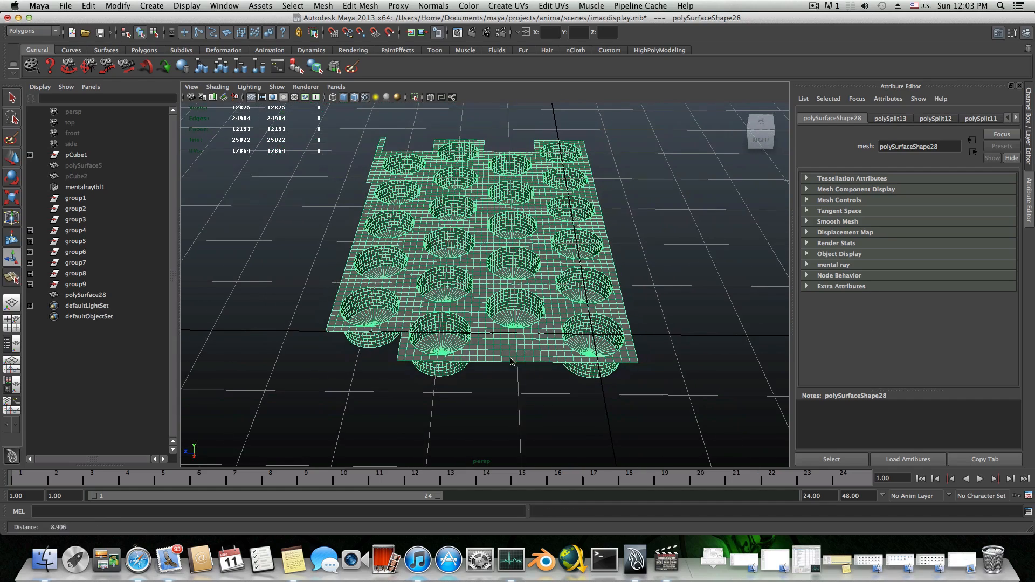
right_drag(496, 341, 545, 327)
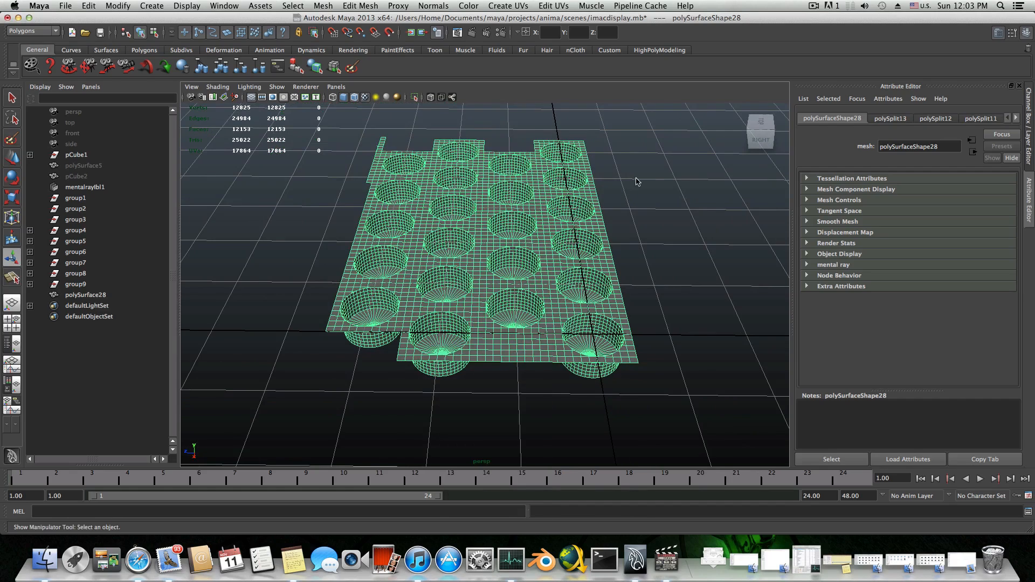
click(755, 126)
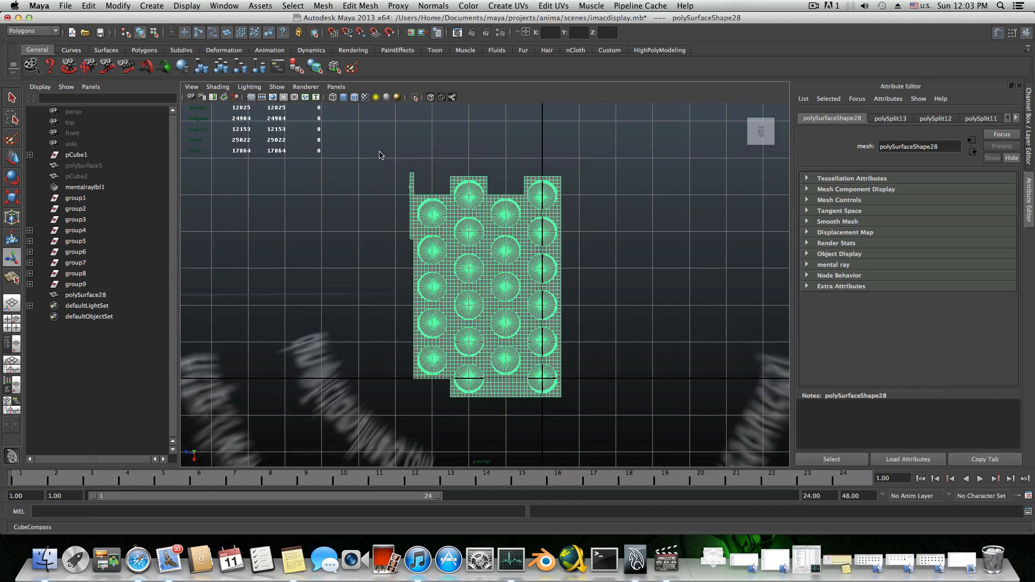
right_drag(431, 223, 367, 152)
drag(367, 152, 486, 424)
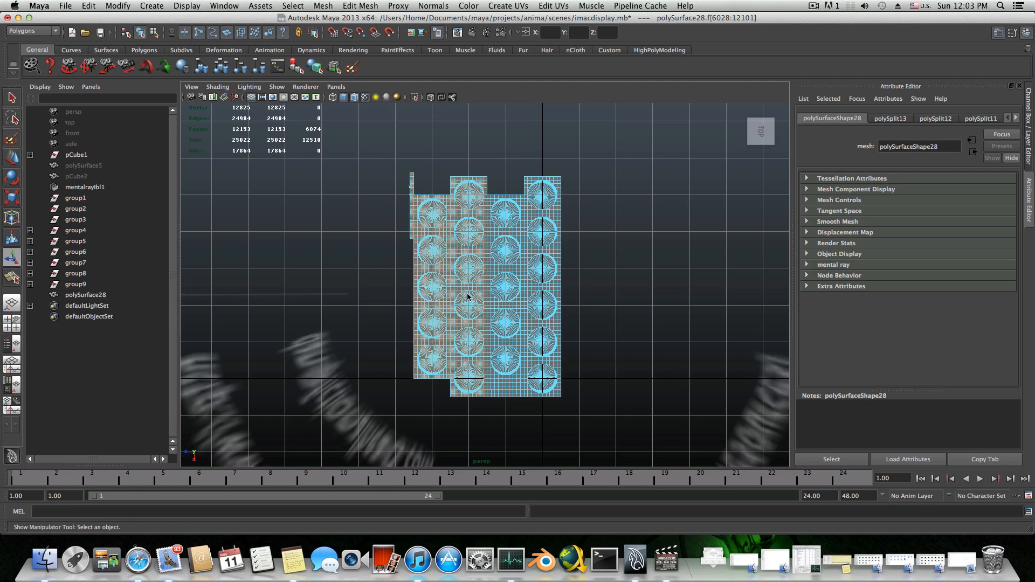
key(Delete)
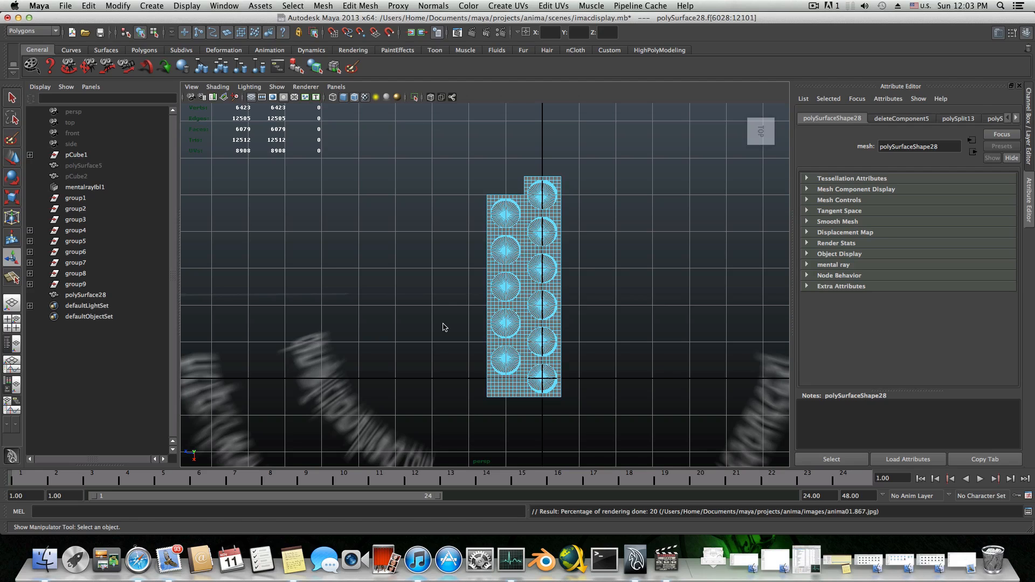
- Undo the last face deletion and the face selection made for it
key(super+z)
key(super+z)
key(super+z)
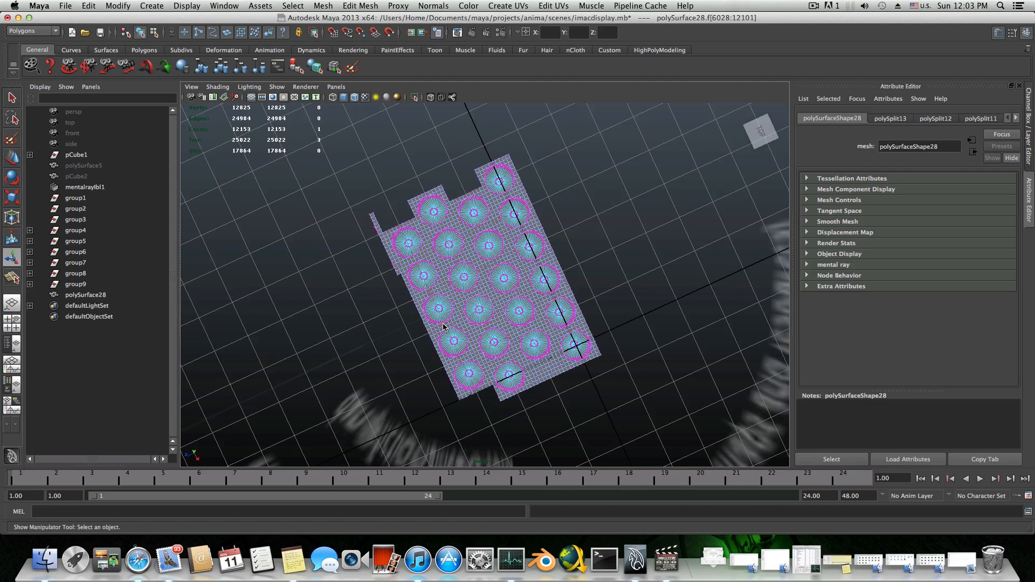
key(super+z)
key(super+z)
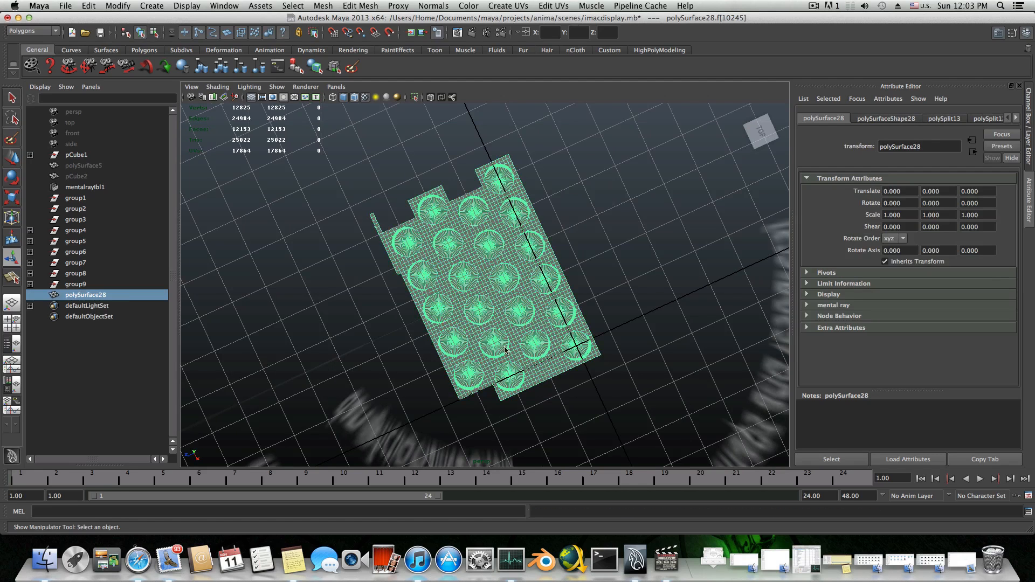
alt+drag(532, 364, 505, 372)
click(760, 131)
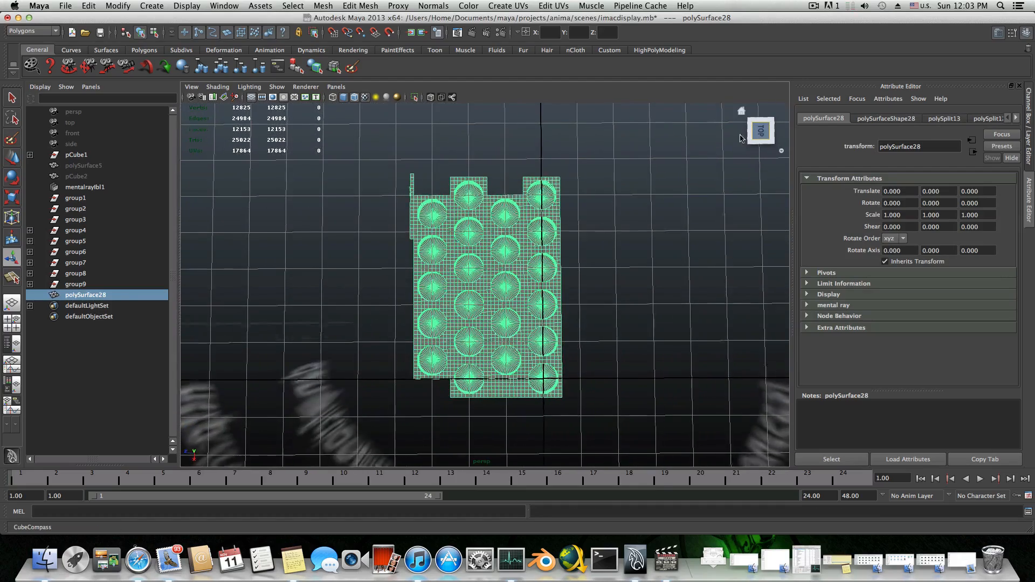
right_click(508, 208)
click(520, 208)
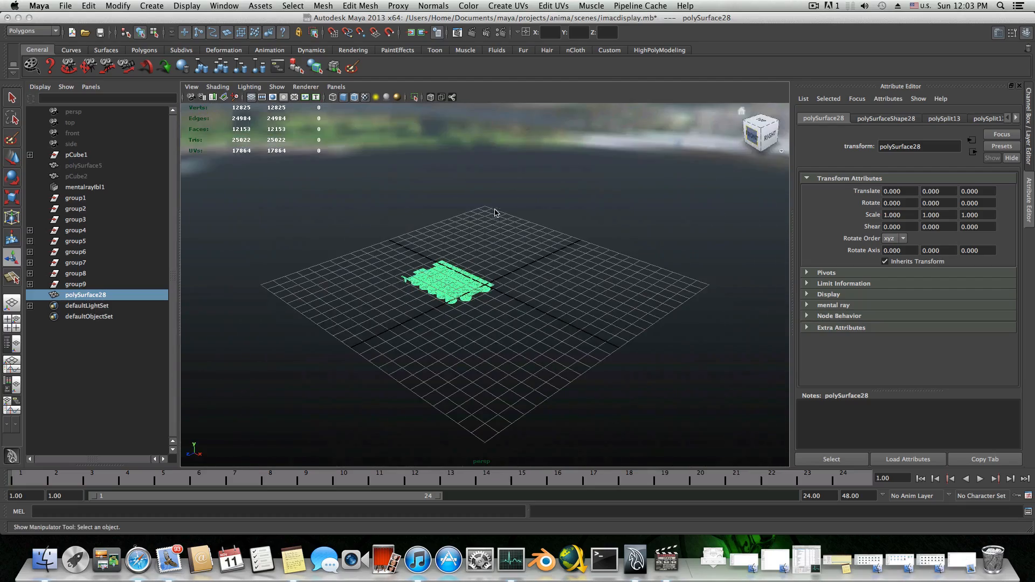
click(760, 120)
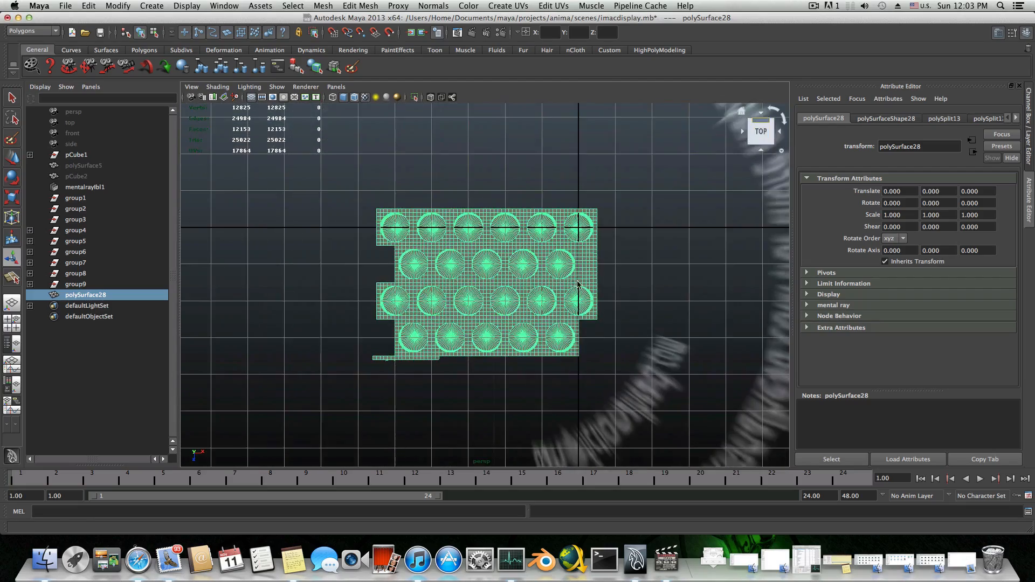
alt+drag(577, 280, 500, 248)
- From the top view, delete the faces of the two hole columns farthest from the vertical axis line, keeping a narrow margin beside the next column
click(761, 133)
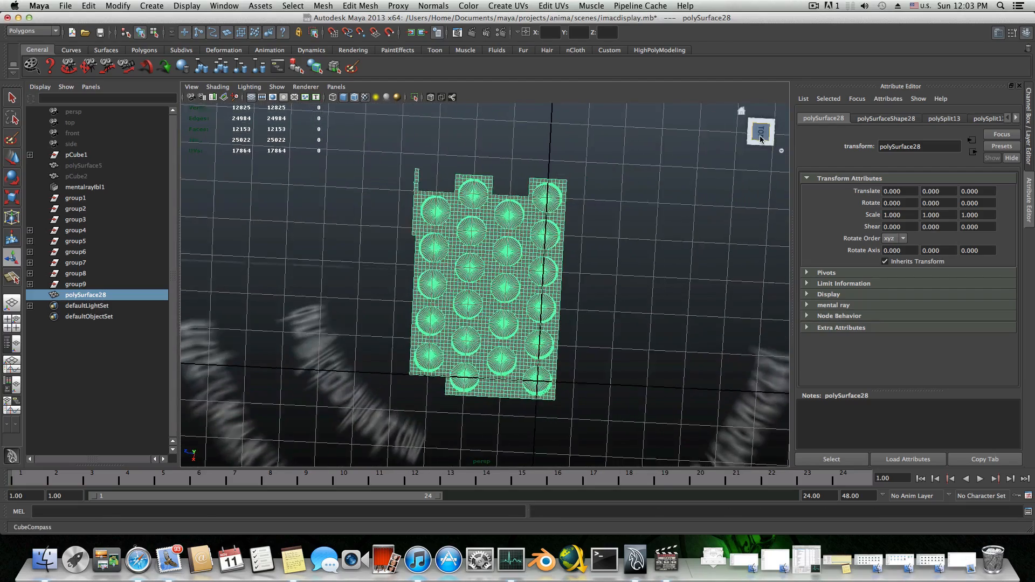
right_click(515, 224)
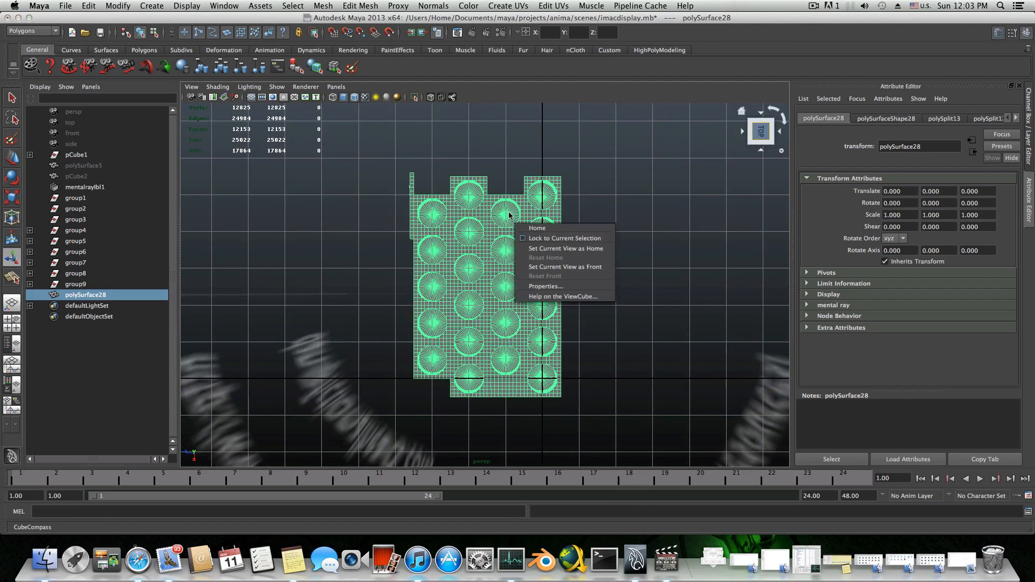
click(508, 208)
key(F8)
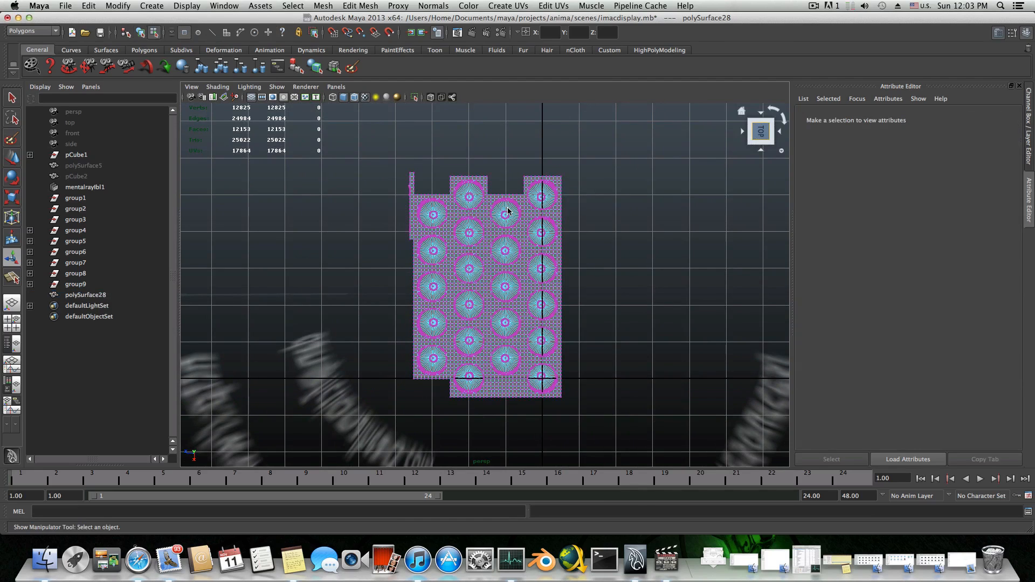
key(F8)
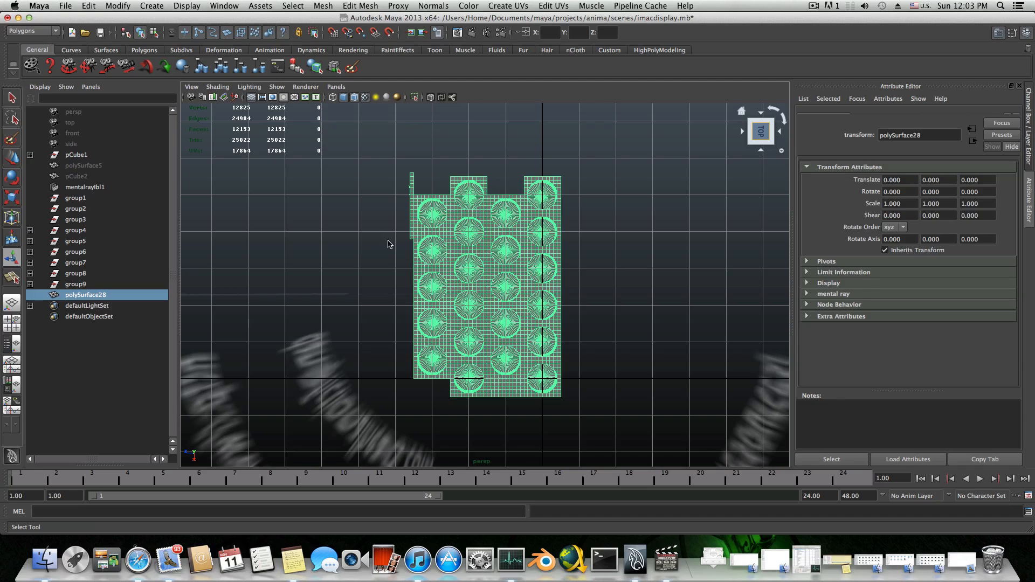
click(482, 210)
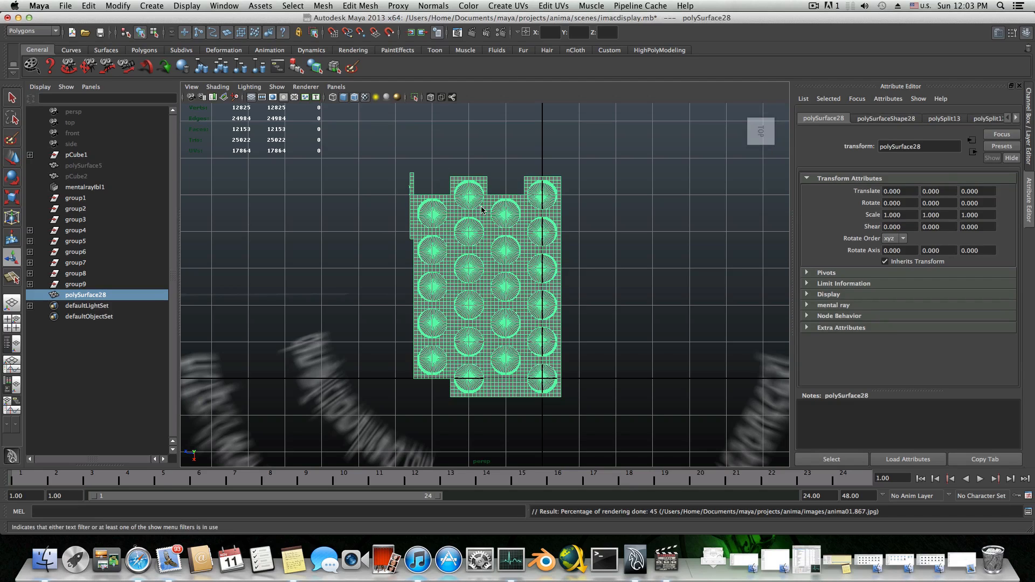
key(q)
right_drag(482, 208, 485, 232)
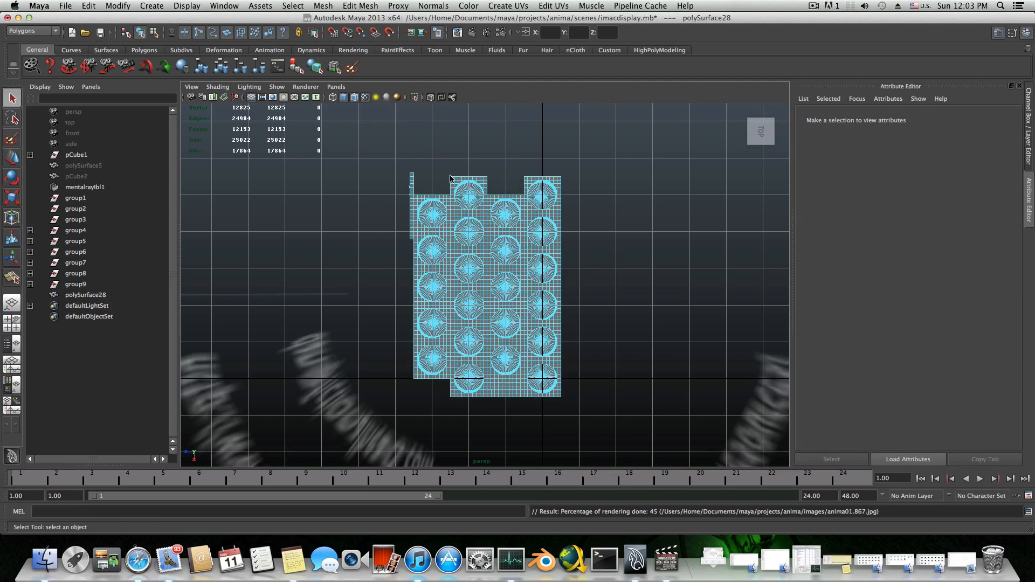
drag(391, 154, 483, 408)
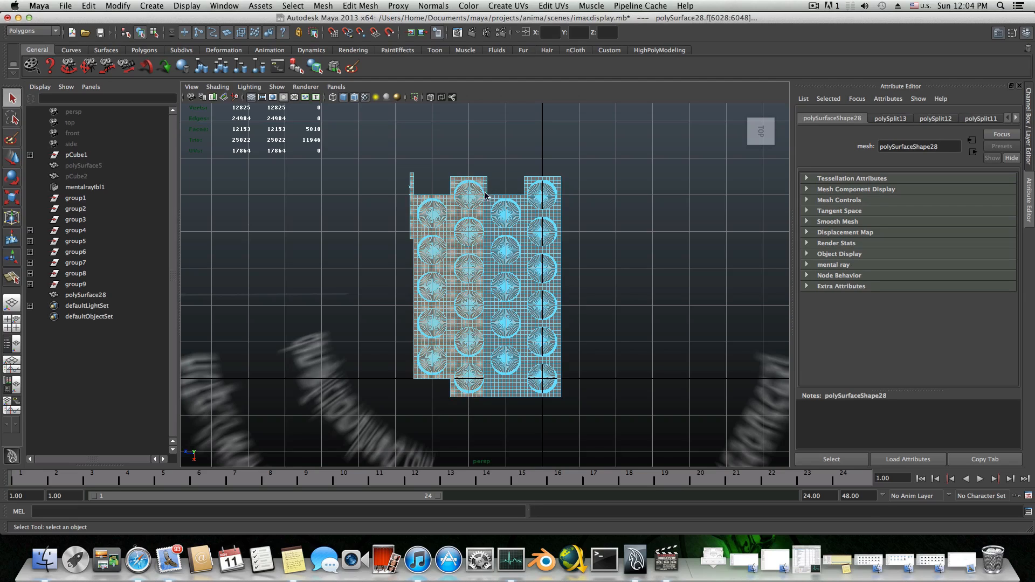
key(Delete)
click(513, 184)
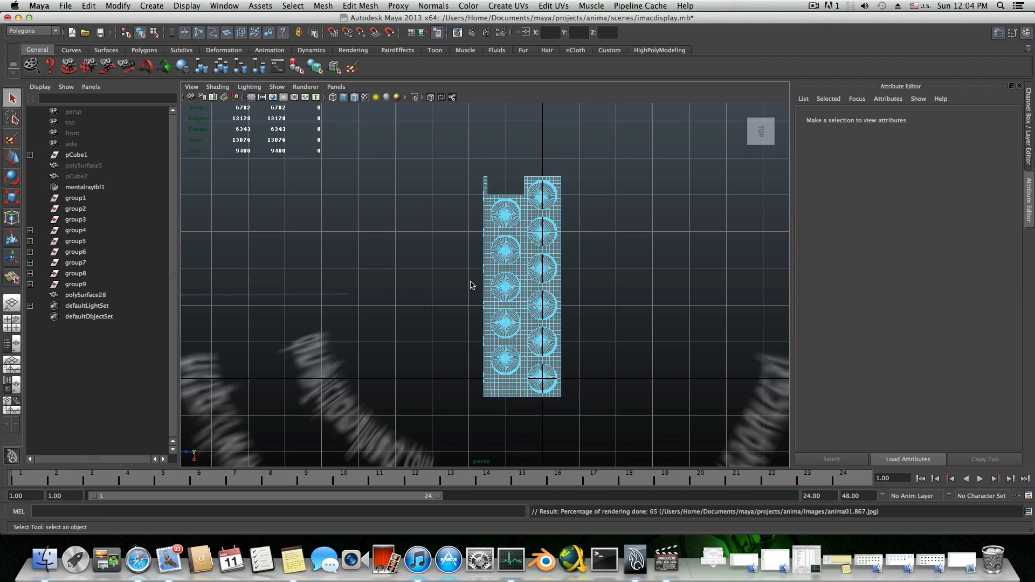
- Bridge the outermost facing edges on both sides of the open notch at the mesh's end, and save the scene
scroll(470, 285, up, 3)
scroll(491, 274, up, 5)
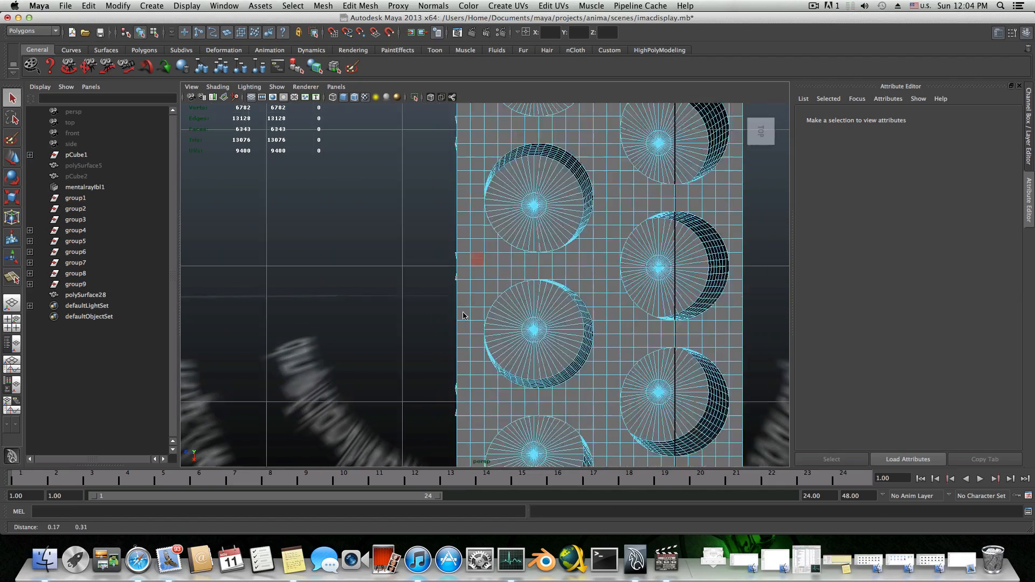
alt+middle_drag(461, 309, 463, 426)
alt+right_drag(462, 426, 617, 261)
alt+middle_drag(617, 261, 617, 305)
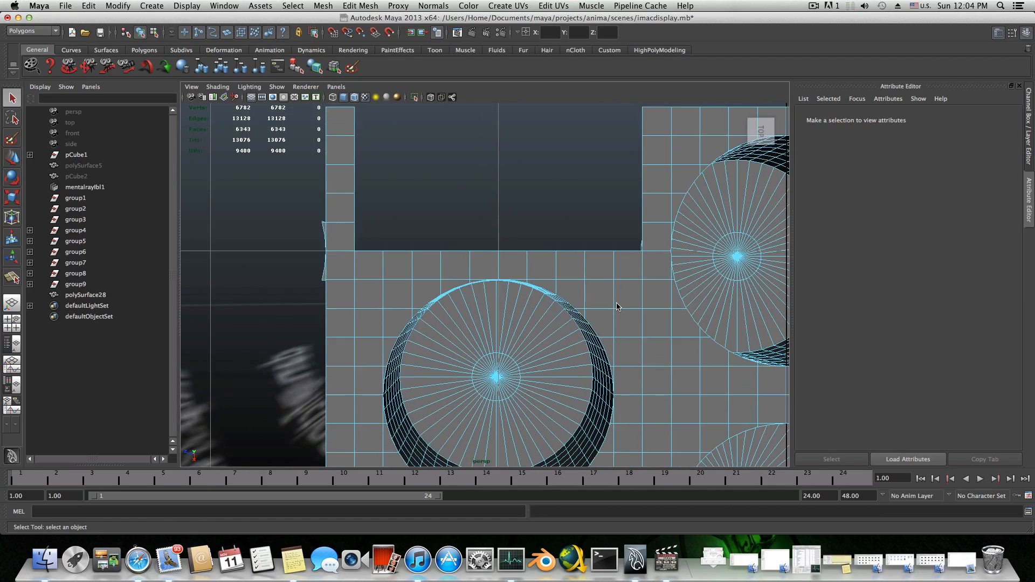
alt+right_drag(616, 305, 580, 295)
right_drag(360, 168, 363, 139)
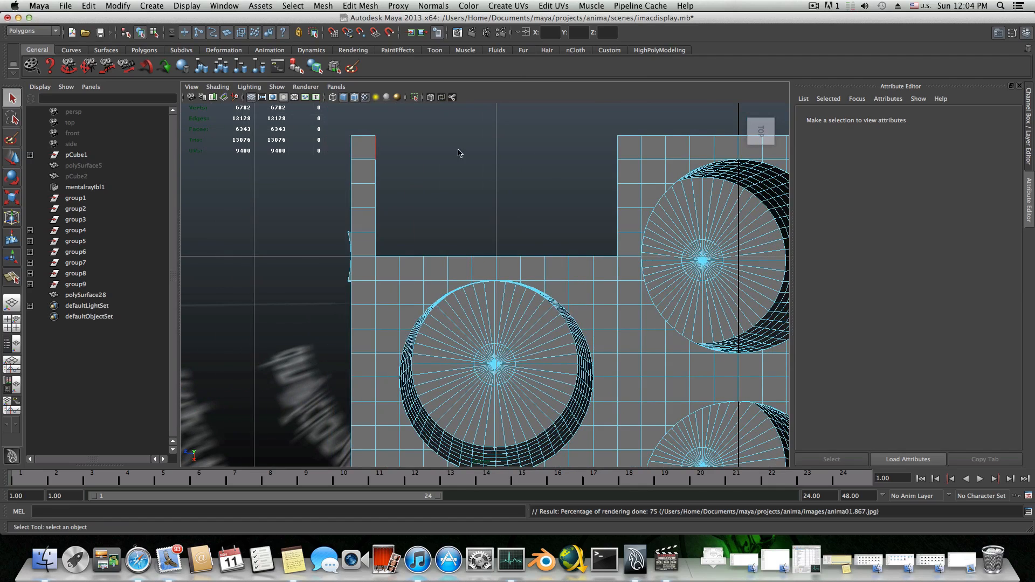
click(618, 150)
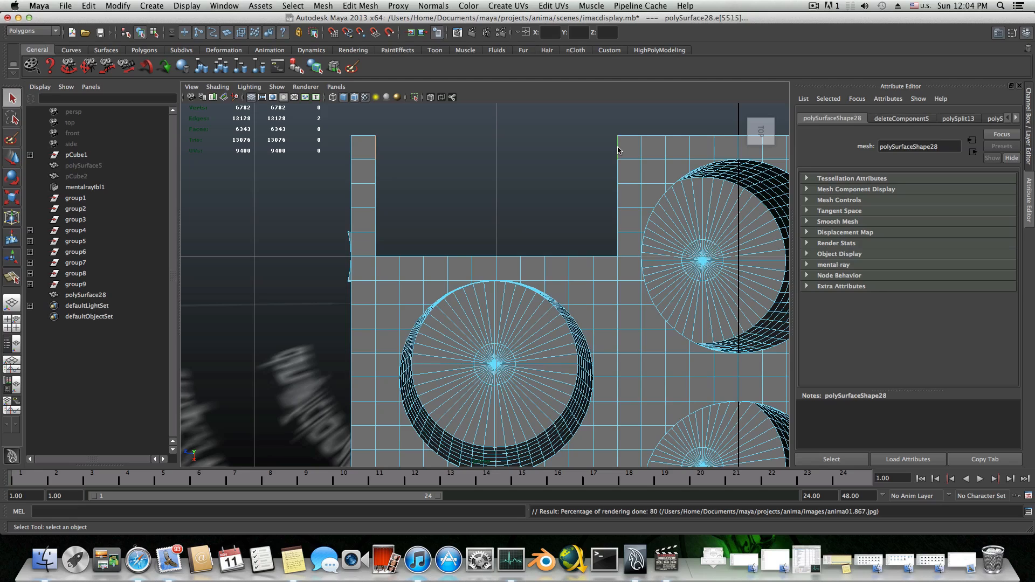
click(360, 5)
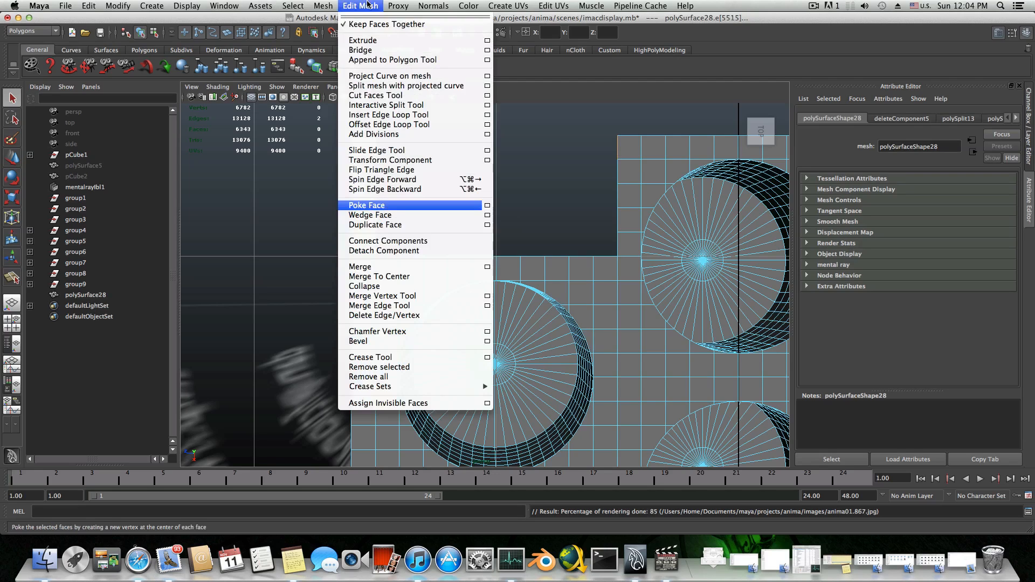
click(372, 53)
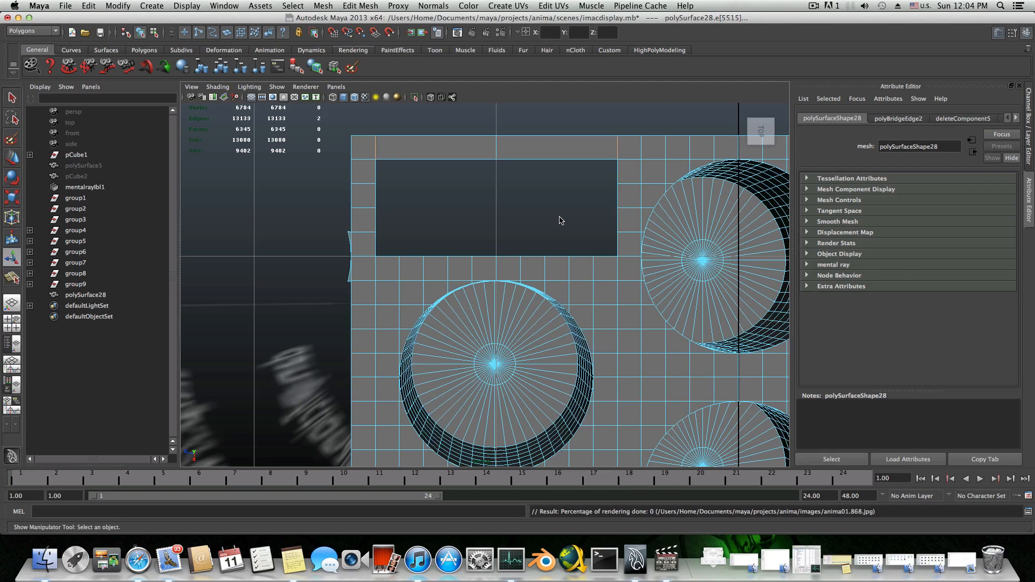
click(65, 6)
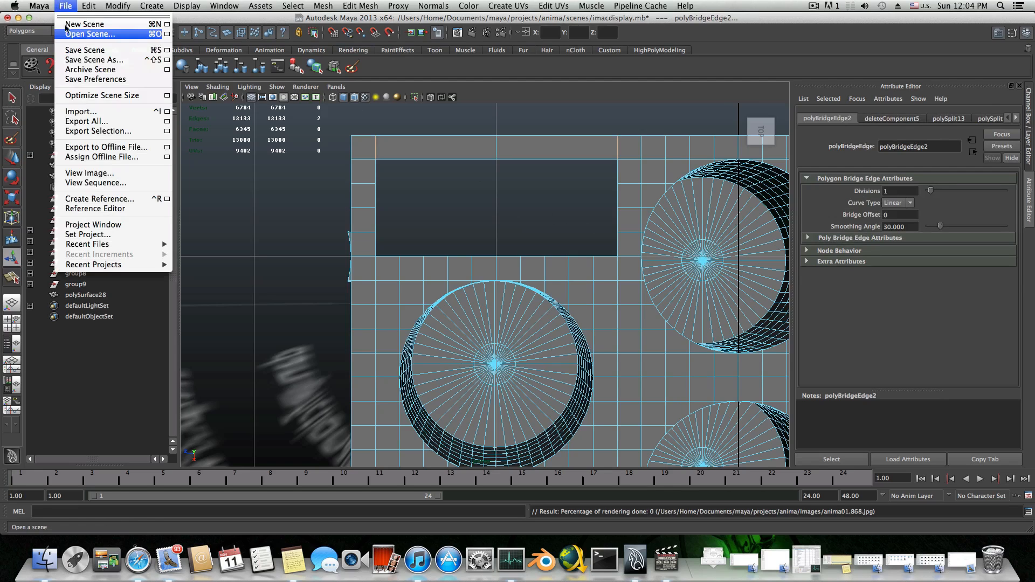
click(84, 50)
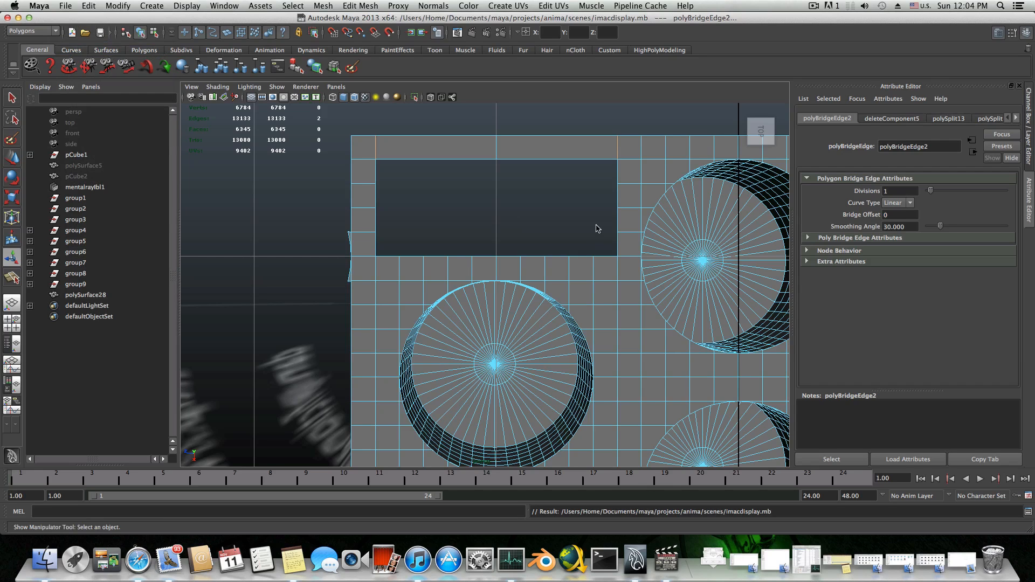
- Fill the rectangular opening enclosed by the bridge using Fill Hole on its complete border edge loop
alt+drag(596, 227, 580, 191)
right_click(580, 188)
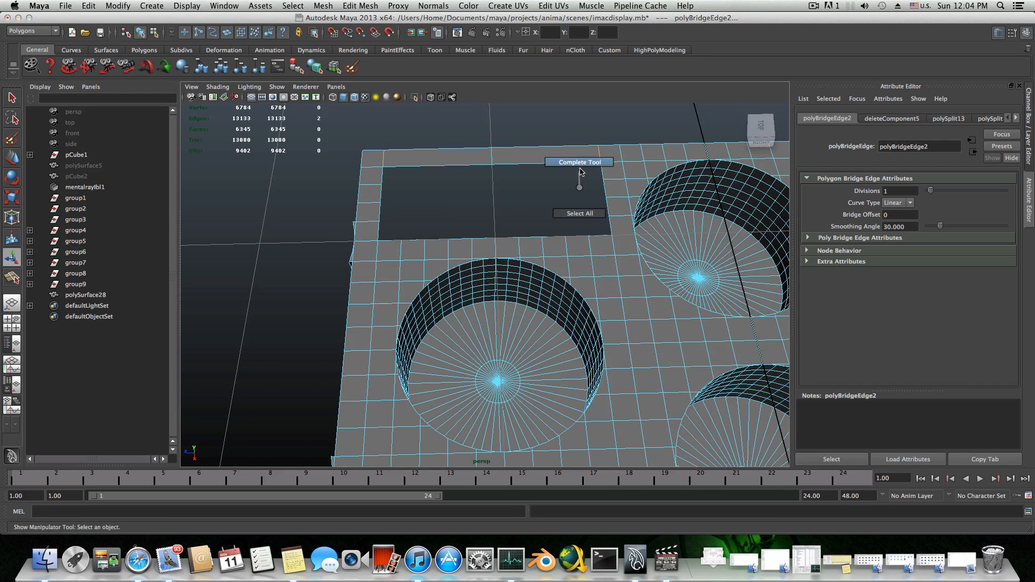
right_click(617, 185)
mouse_move(616, 187)
right_down()
mouse_move(615, 165)
mouse_move(603, 177)
right_up()
click(604, 177)
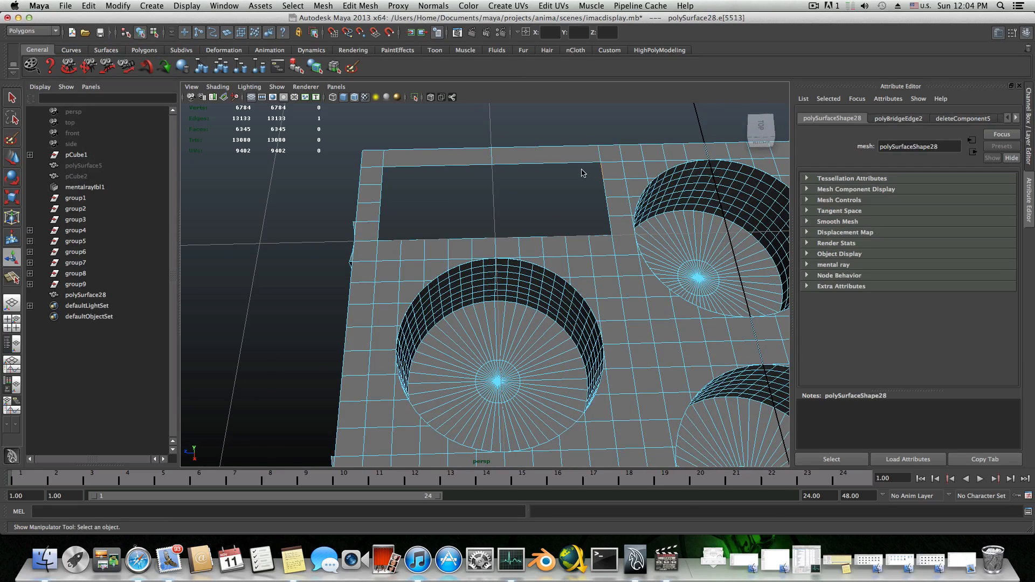
double_click(605, 189)
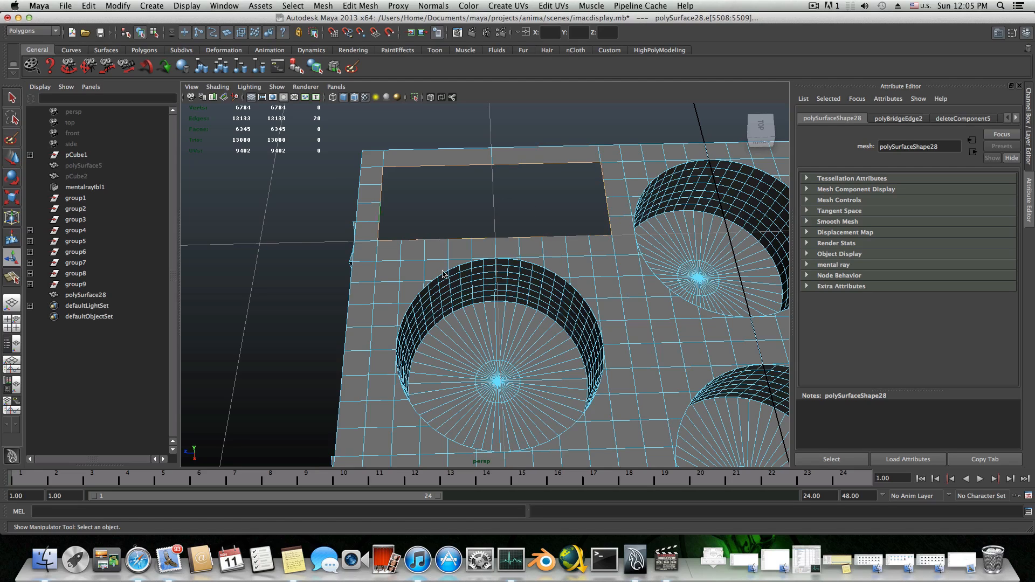
scroll(580, 262, down, 4)
scroll(595, 262, down, 2)
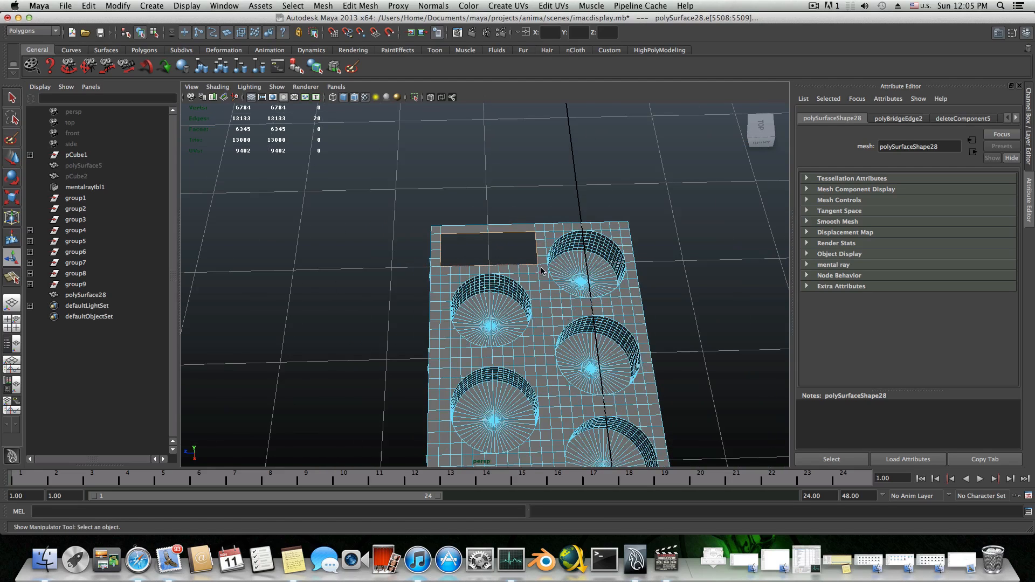
scroll(561, 379, up, 5)
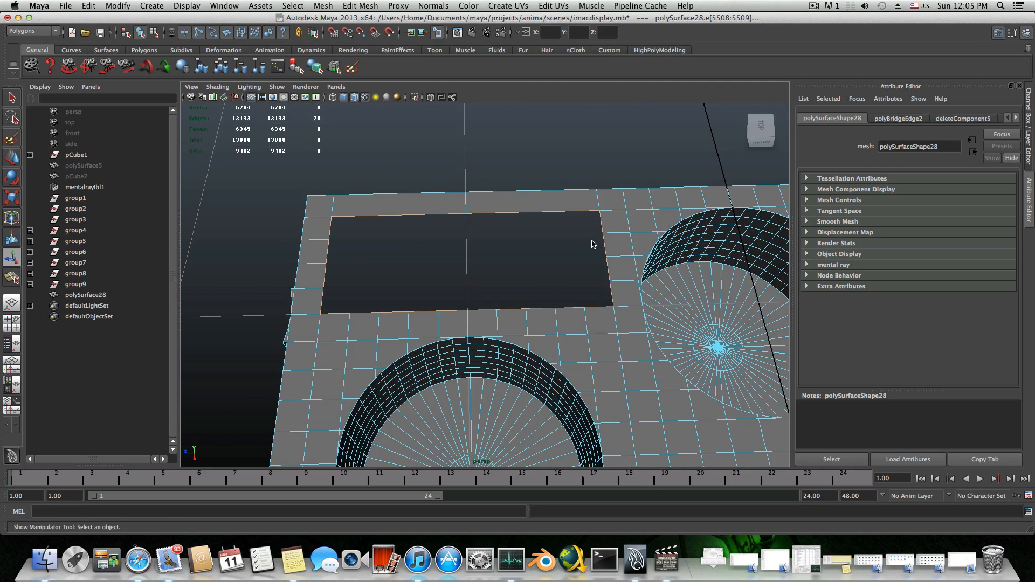
click(370, 6)
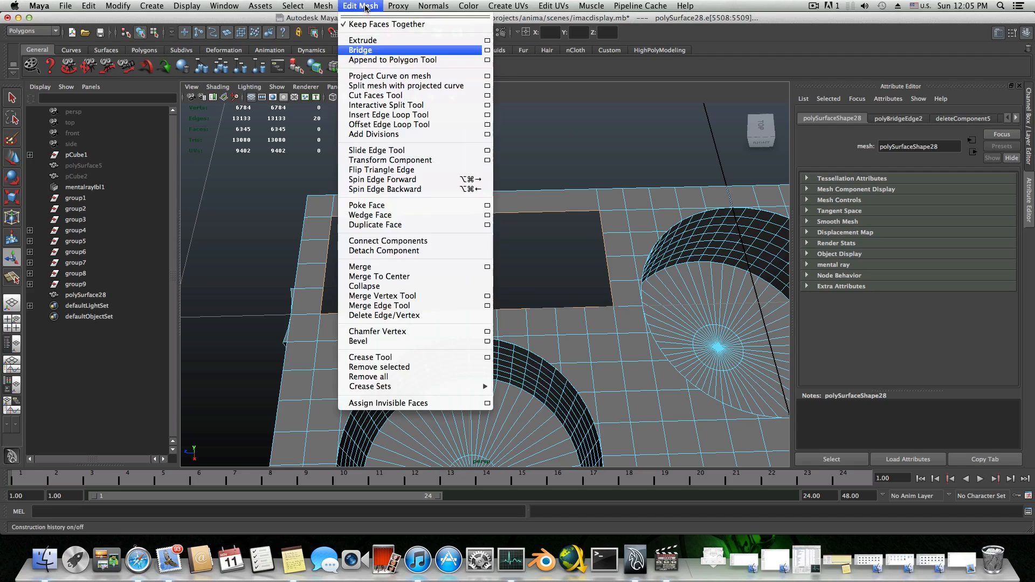
mouse_move(323, 5)
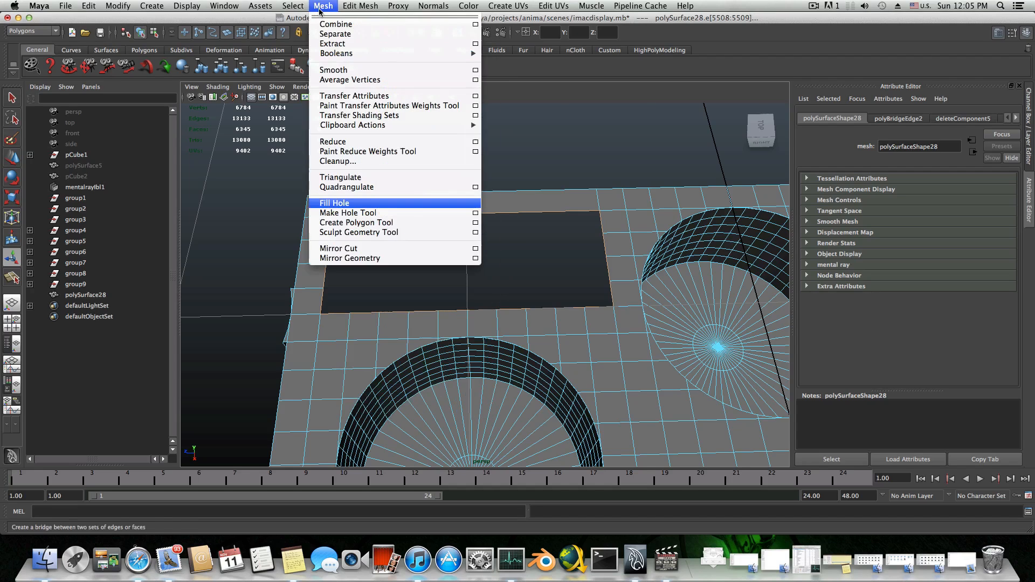
click(345, 205)
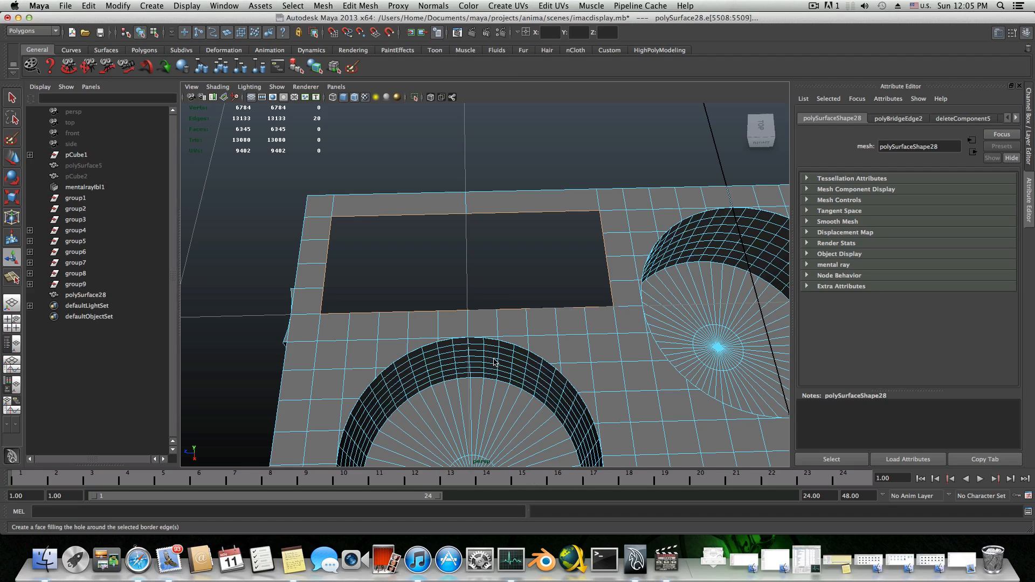
key(g)
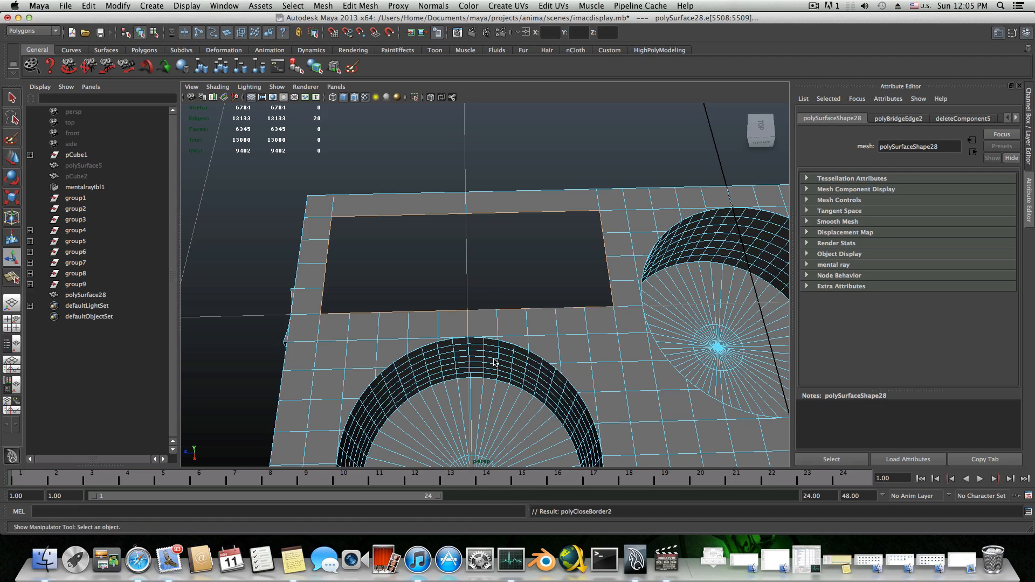
alt+drag(495, 362, 567, 329)
alt+drag(465, 315, 526, 318)
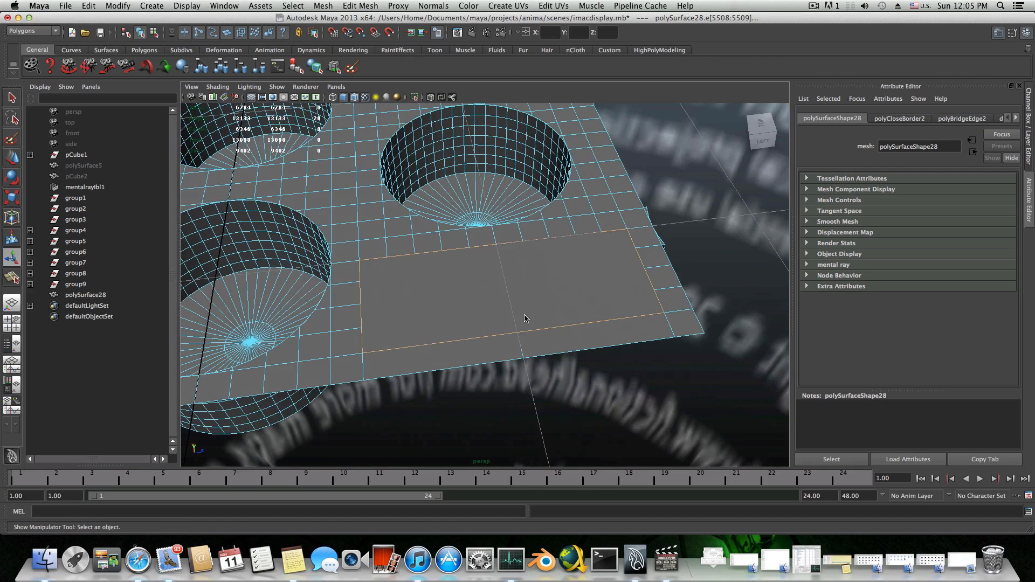
- Split the filled rectangular face crosswise along the grid line nearest the adjacent hole, joining the matching vertices on its two short sides
key(F8)
click(458, 284)
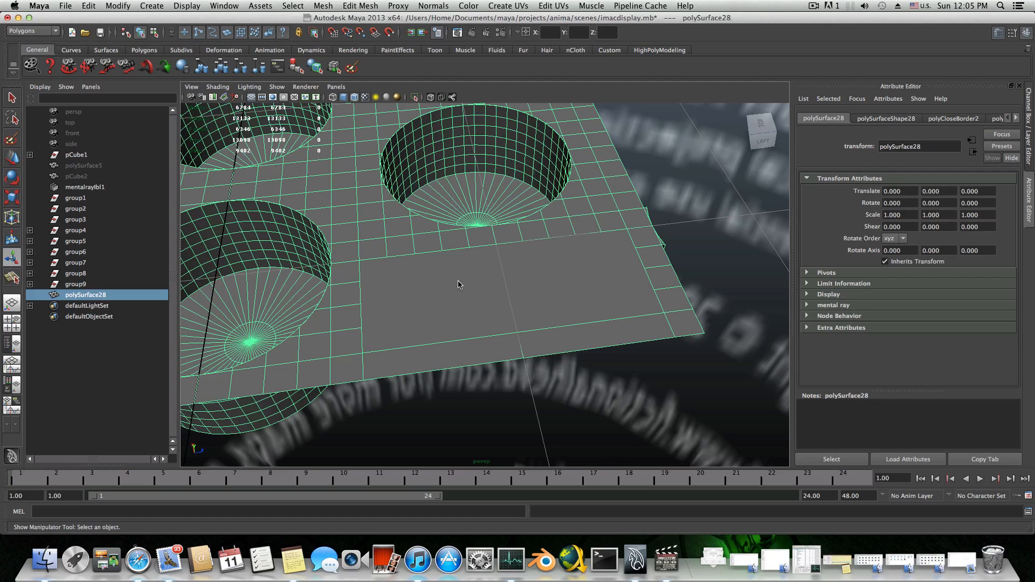
shift+right_drag(459, 284, 369, 288)
alt+drag(661, 265, 660, 272)
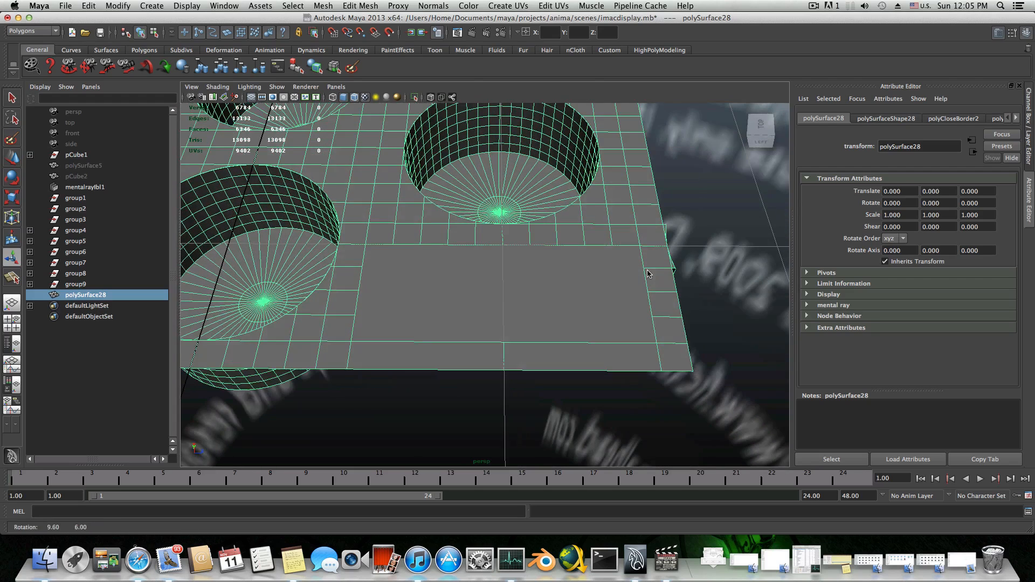
shift+right_click(649, 275)
shift+right_drag(650, 275, 645, 276)
mouse_move(646, 276)
mouse_down()
mouse_move(644, 227)
mouse_move(645, 285)
mouse_move(645, 267)
mouse_up()
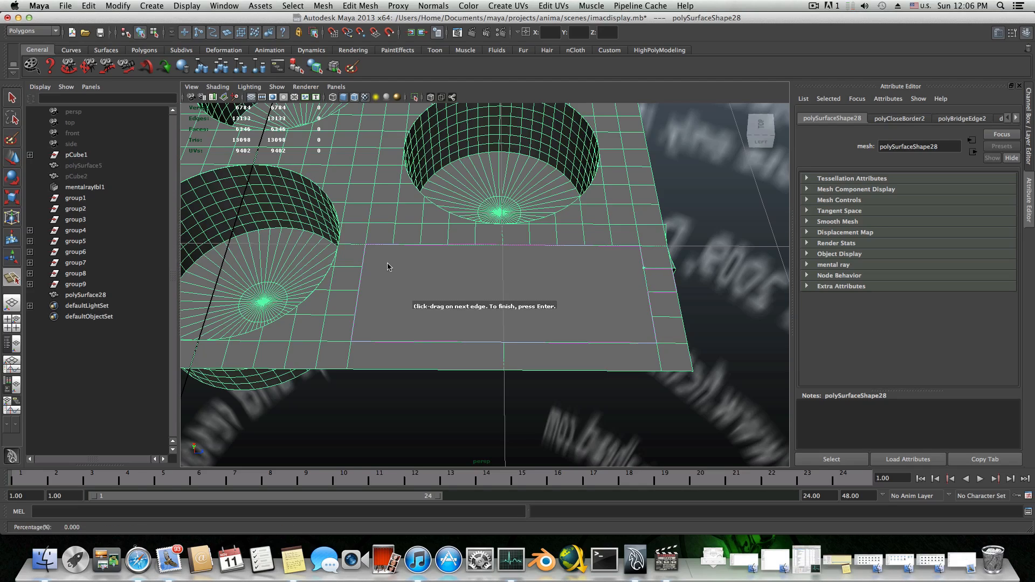
drag(361, 277, 367, 259)
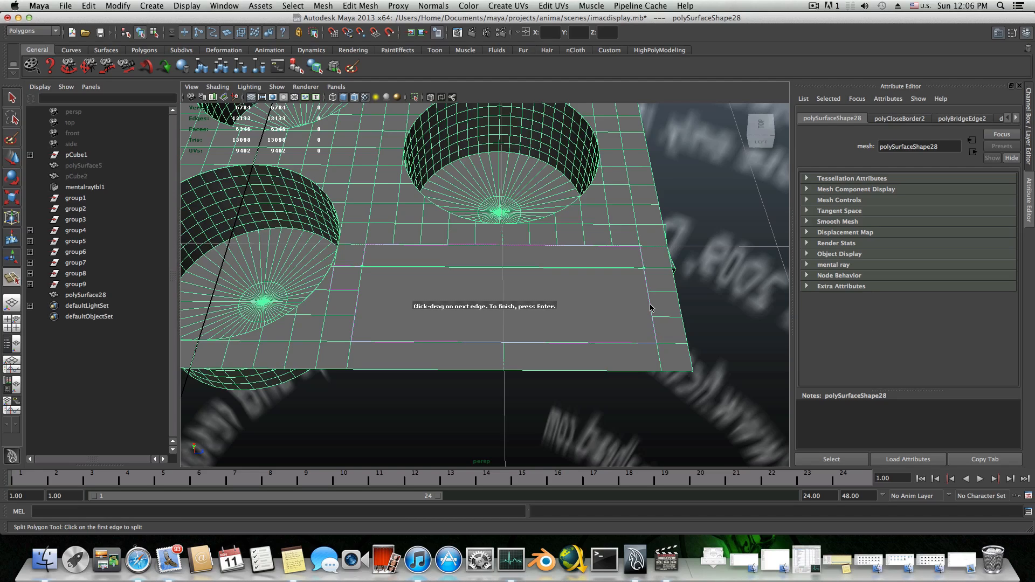
key(Return)
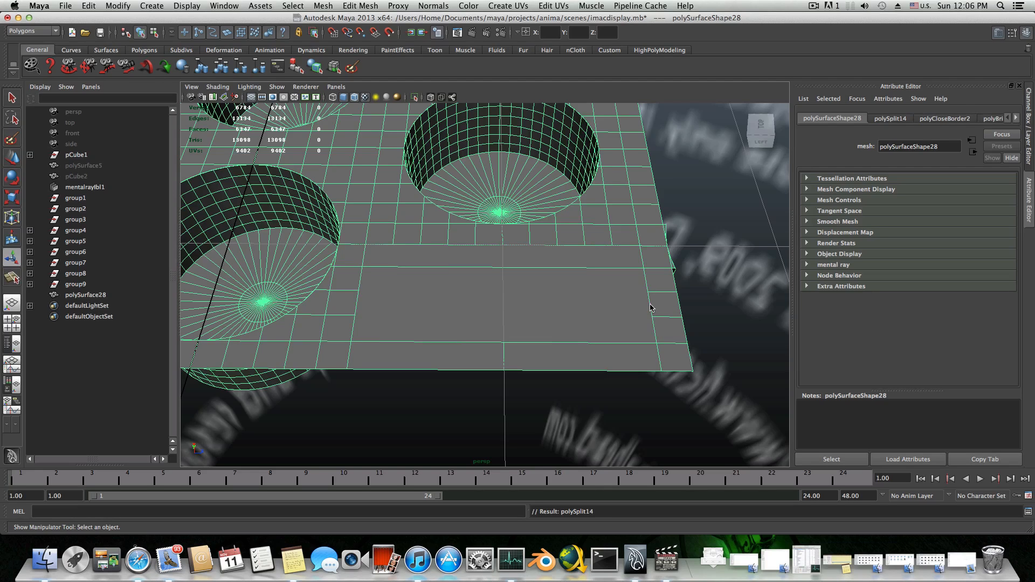
- Split the remaining filled face crosswise along the second grid line from the hole, joining the matching vertices on its short sides
key(y)
drag(650, 307, 612, 292)
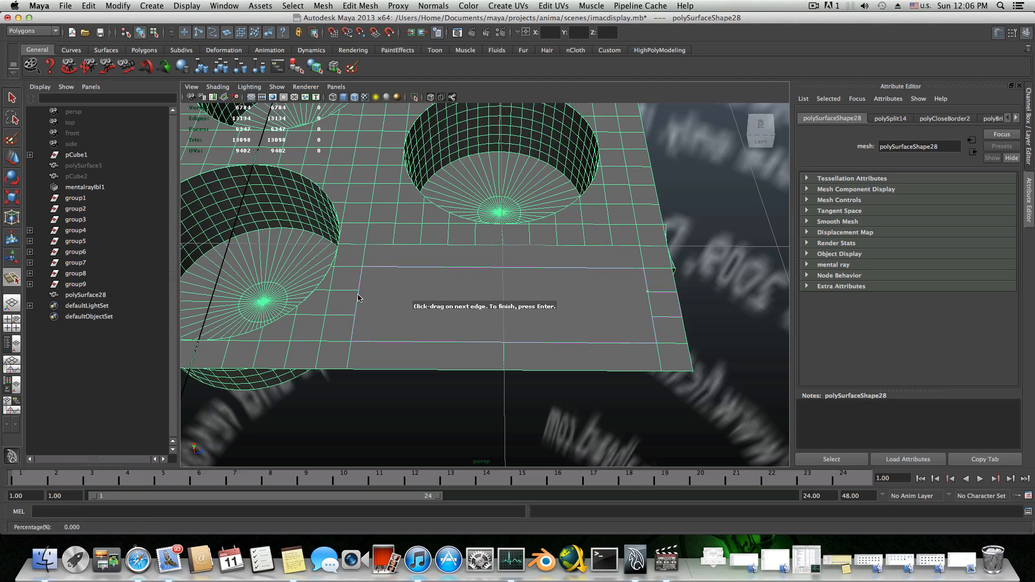
drag(359, 298, 359, 278)
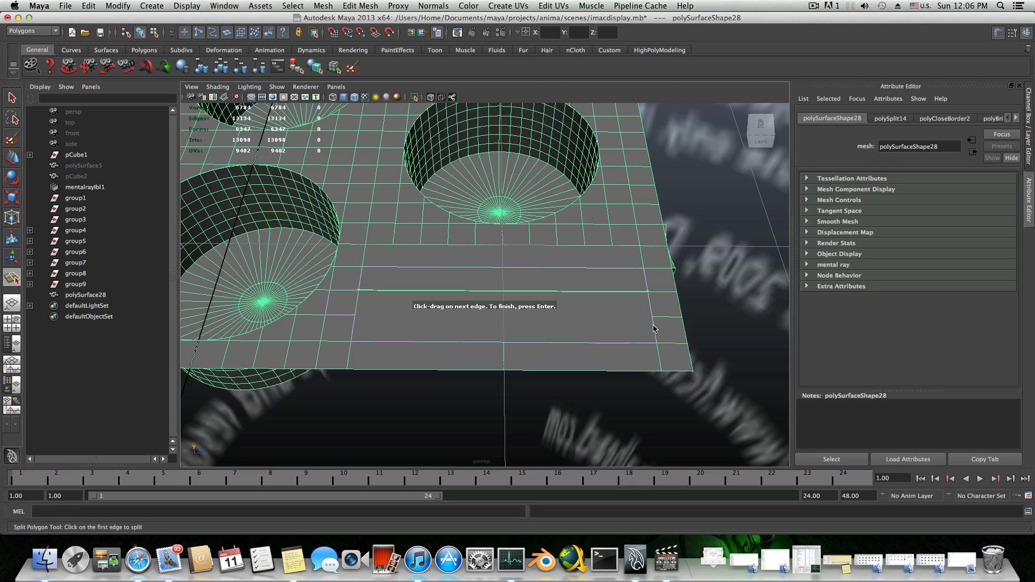
key(Return)
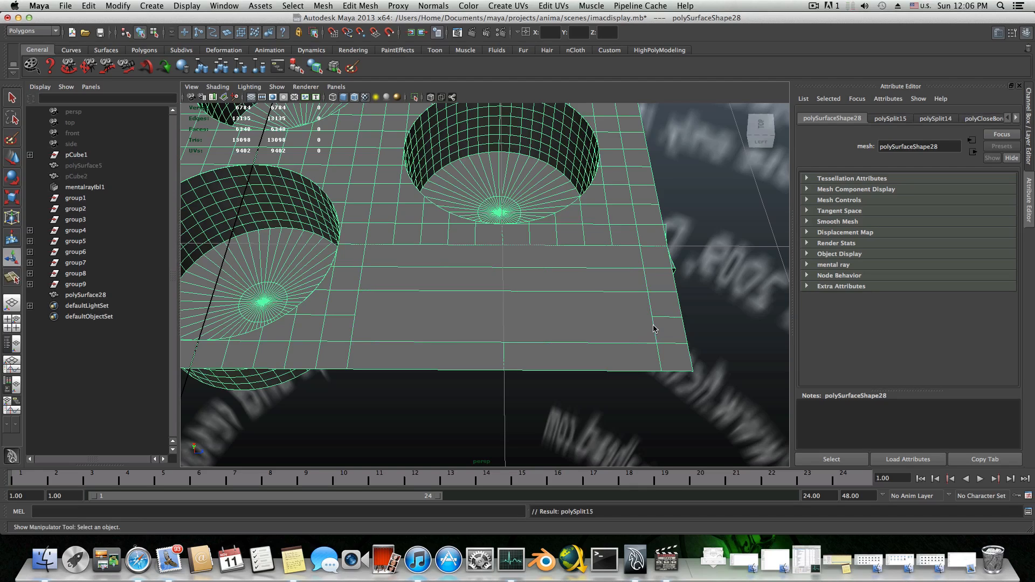
- Split the last undivided filled face crosswise along the third grid line from the hole, joining the matching vertices on its short sides
key(y)
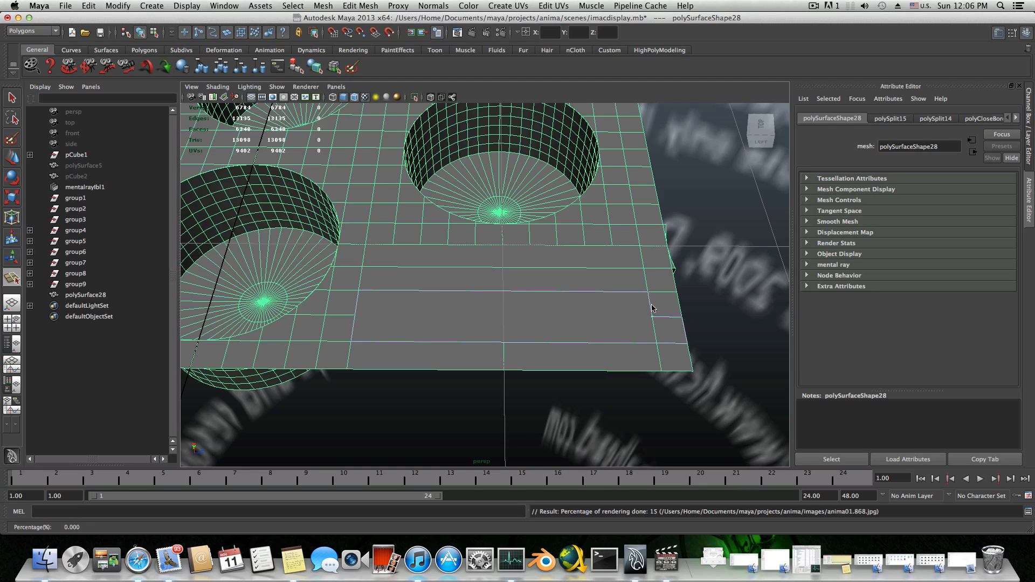
click(652, 309)
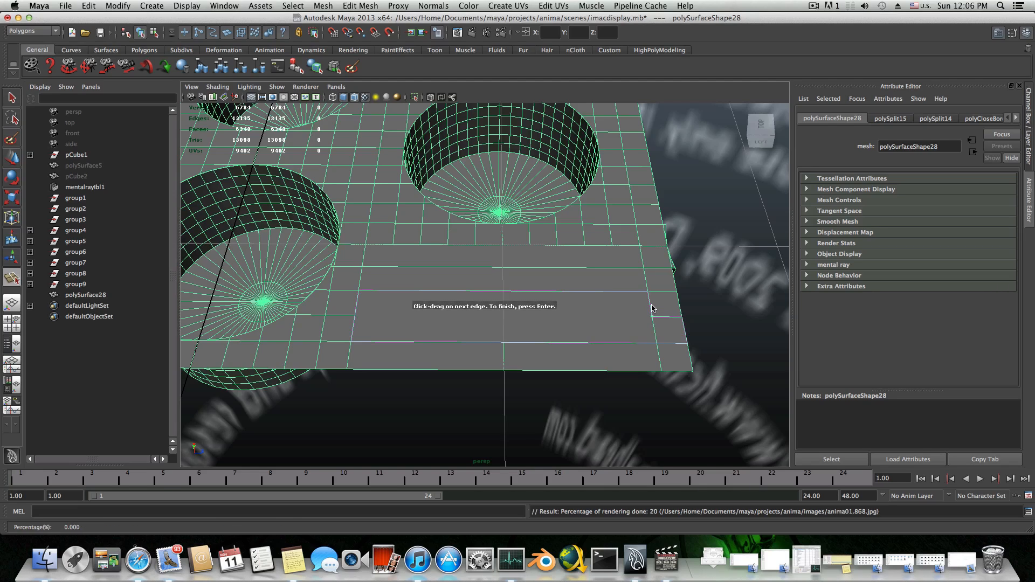
click(354, 316)
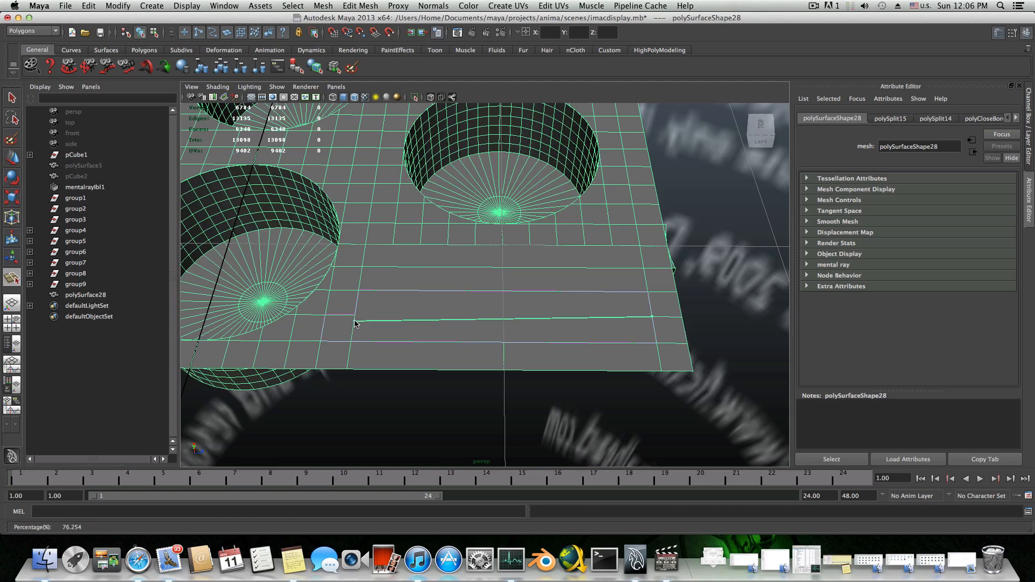
key(Return)
click(361, 305)
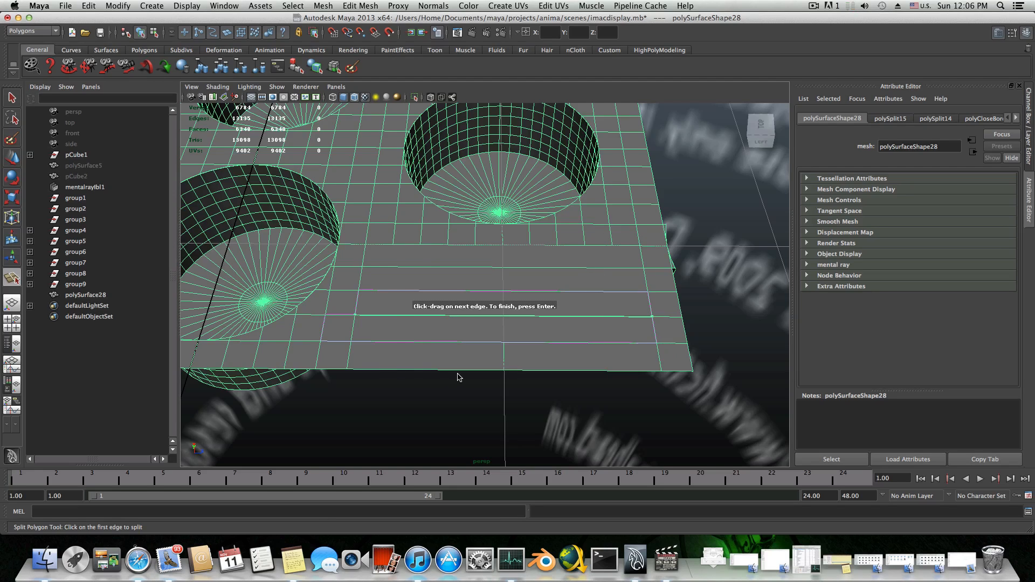
key(Return)
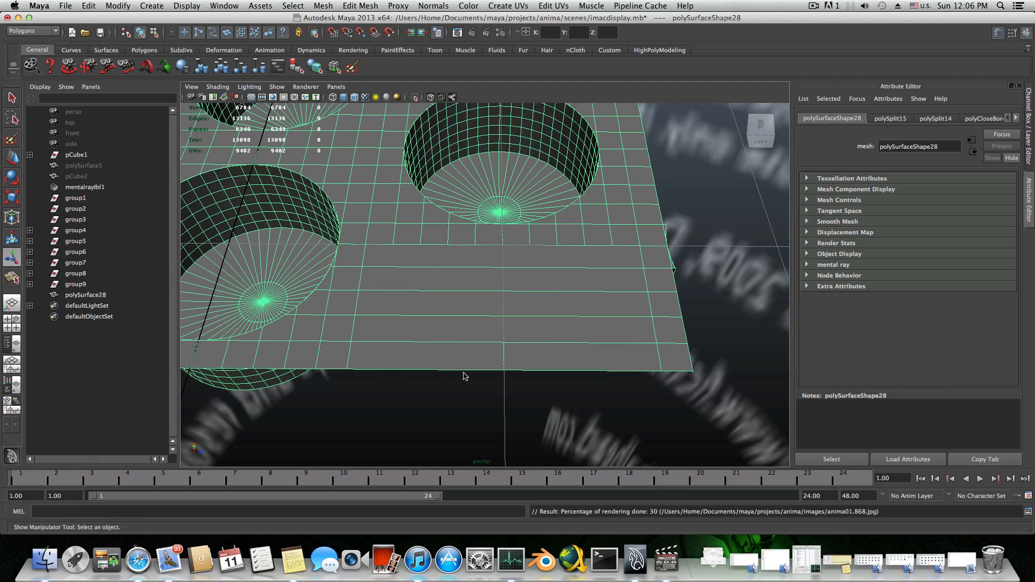
- Split all the filled strips lengthwise from the first grid vertex beside the corner hole straight out to the mesh's outer border
key(g)
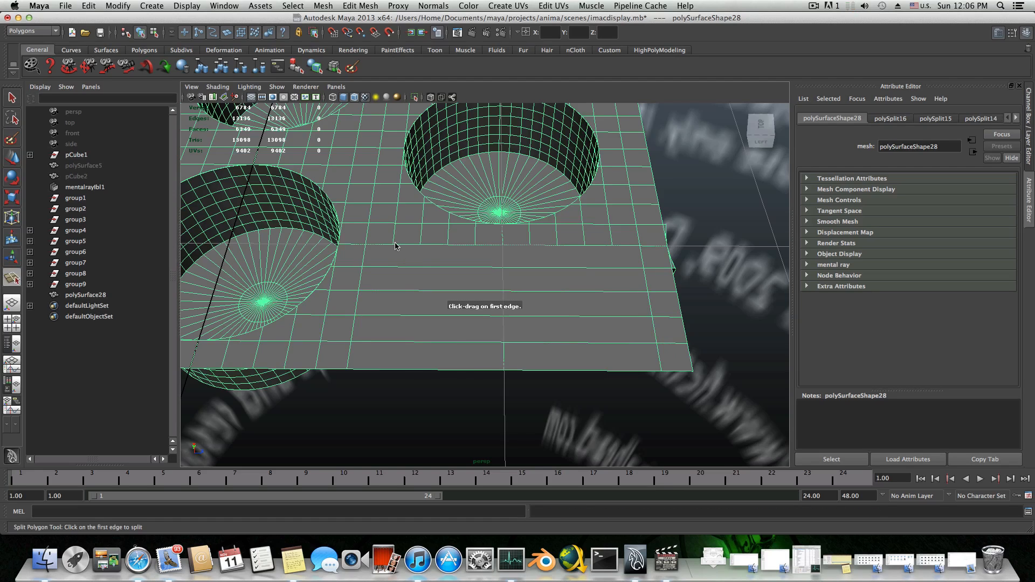
drag(399, 245, 376, 246)
alt+drag(387, 367, 395, 368)
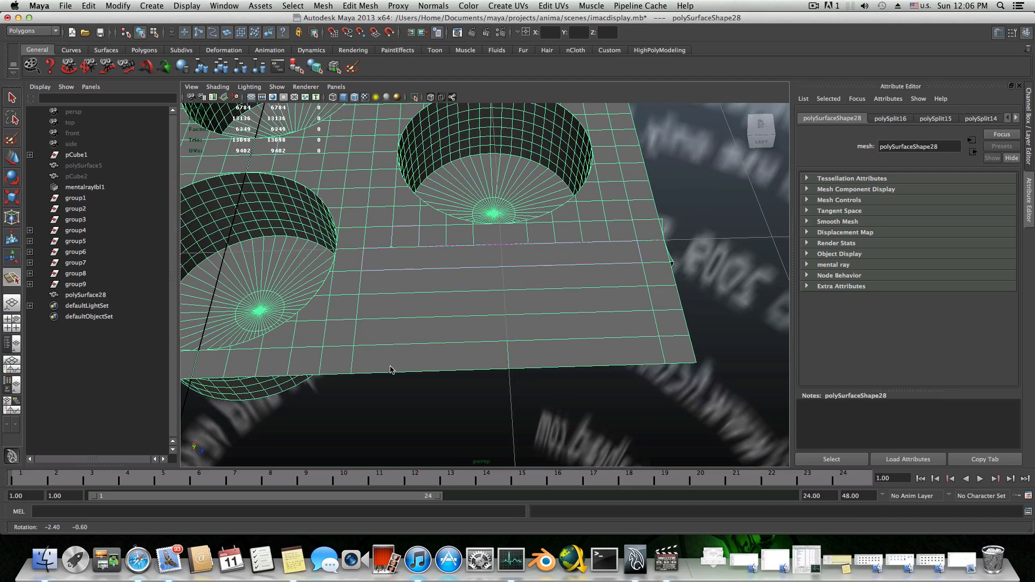
alt+middle_drag(394, 367, 480, 392)
click(480, 391)
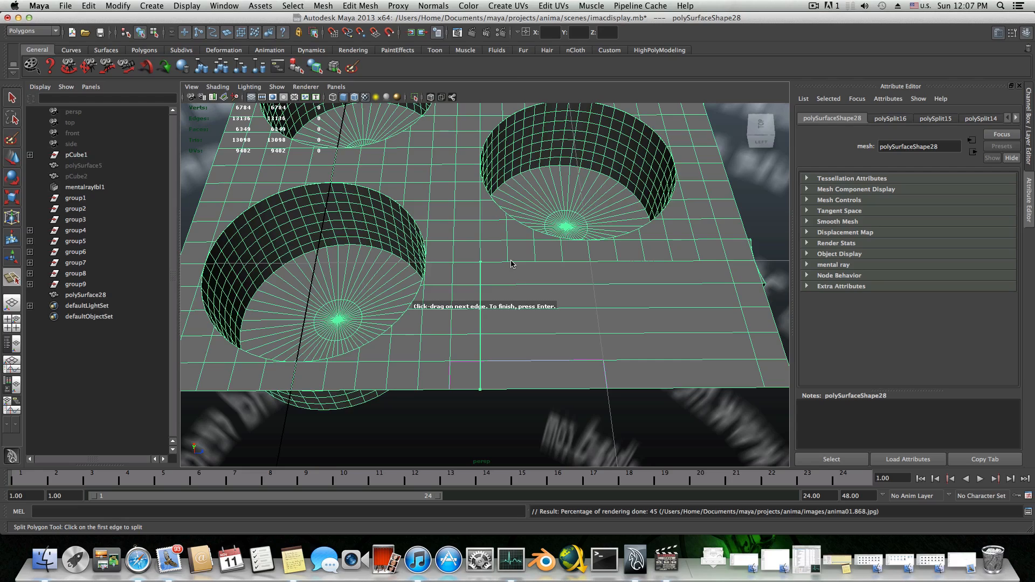
key(Return)
- Cut a second lengthwise split through the filled strips, from the next grid vertex below the hole to the outer border
key(t)
key(y)
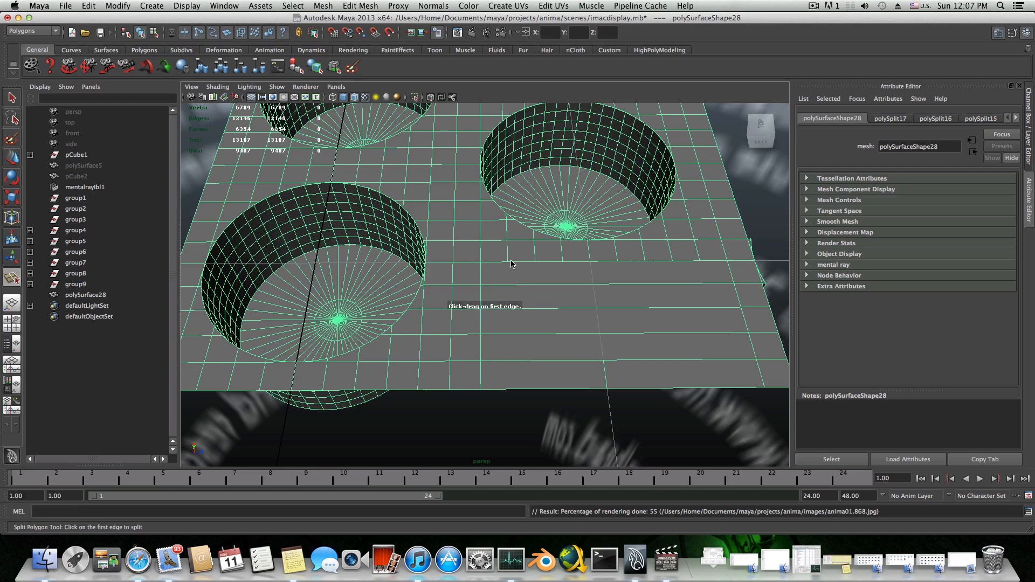
click(508, 262)
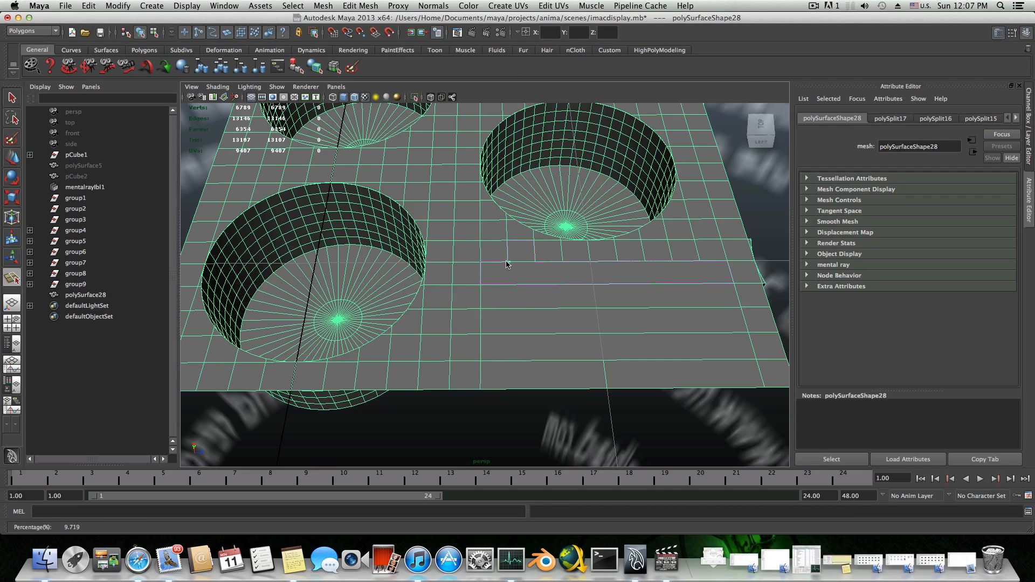
click(505, 388)
drag(504, 388, 530, 387)
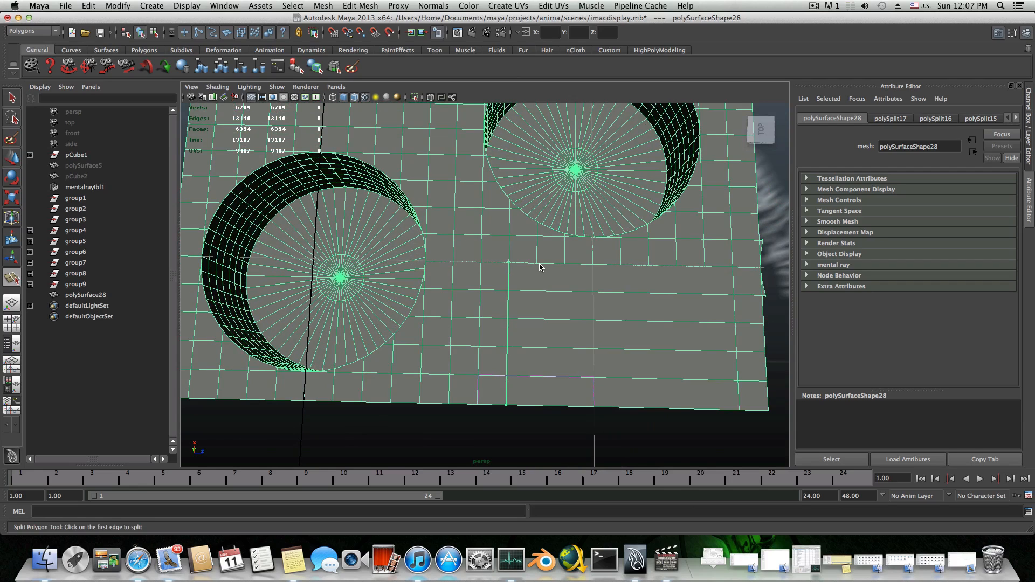
key(t)
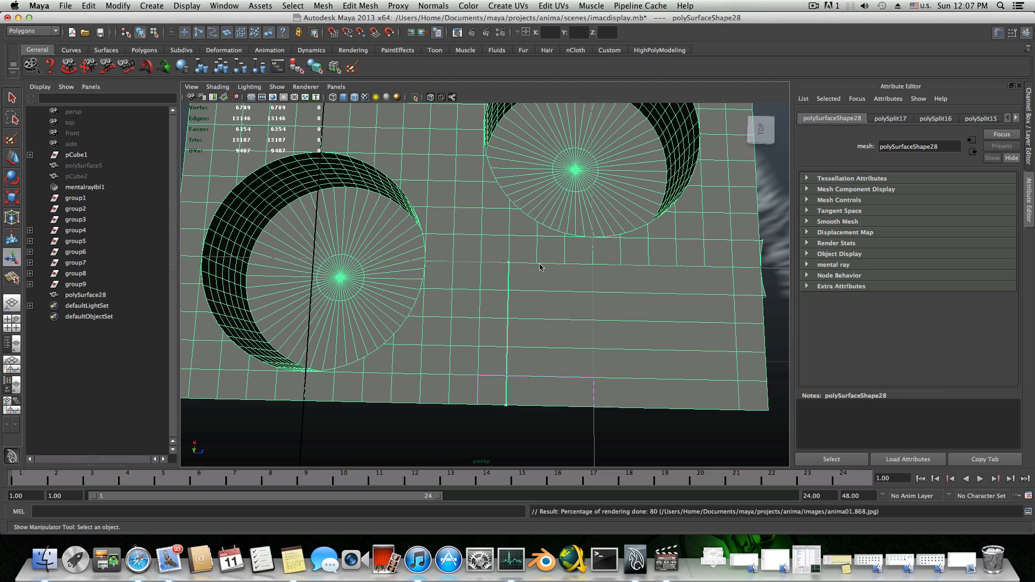
- Cut a third lengthwise split through the filled strips, continuing the next grid line from the hole to the outer border
key(y)
click(539, 263)
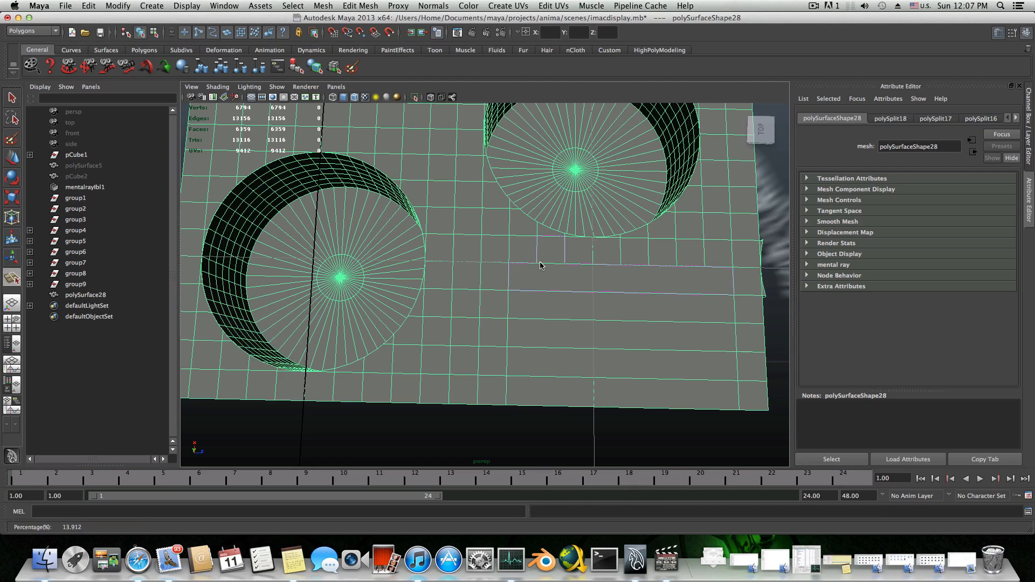
click(535, 408)
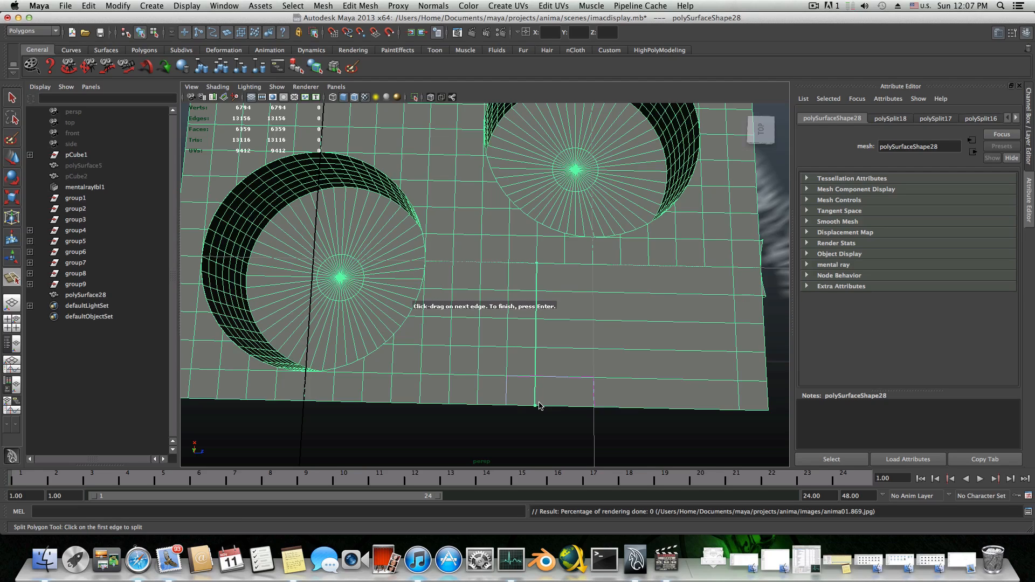
key(Return)
- Switch to the Rendering command set and cancel the running batch render
alt+middle_drag(525, 393, 478, 401)
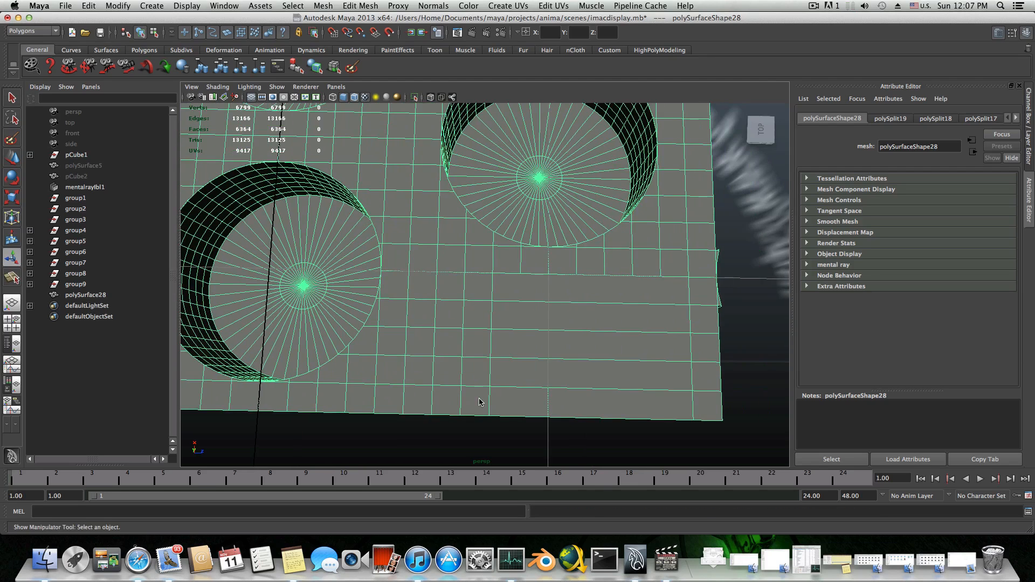
alt+drag(479, 400, 483, 393)
click(28, 32)
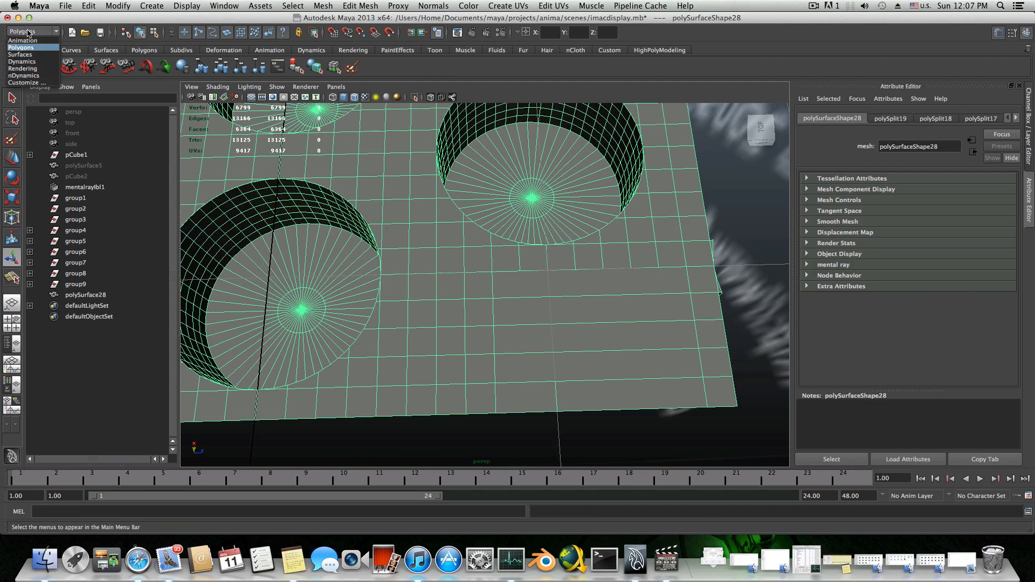
click(22, 68)
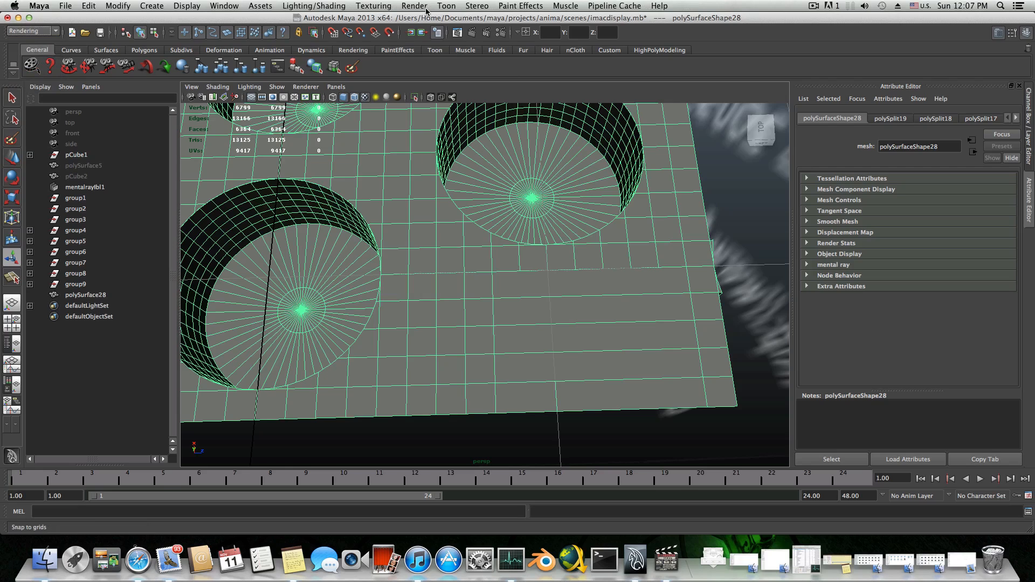
click(414, 6)
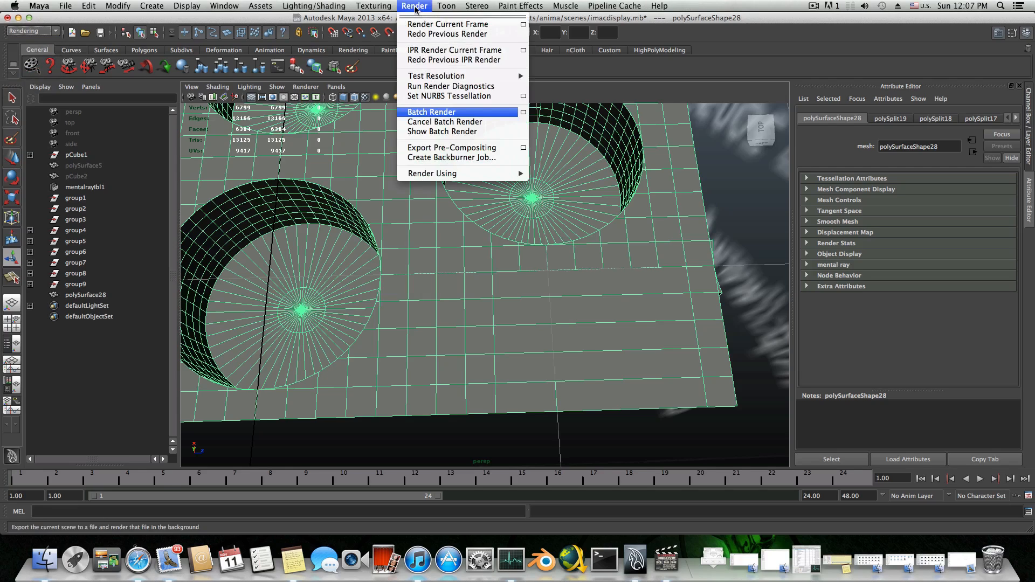
click(441, 123)
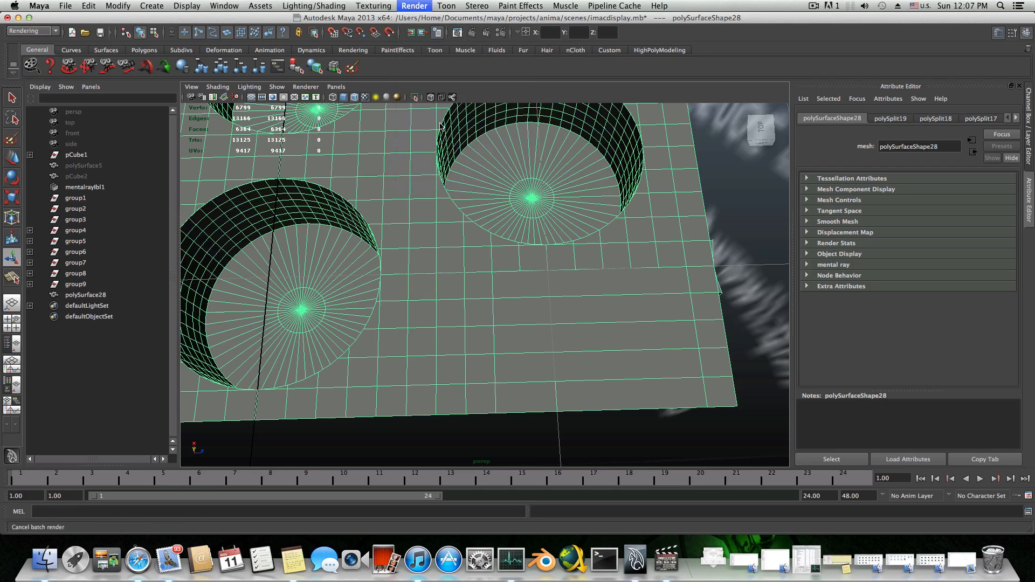
click(499, 276)
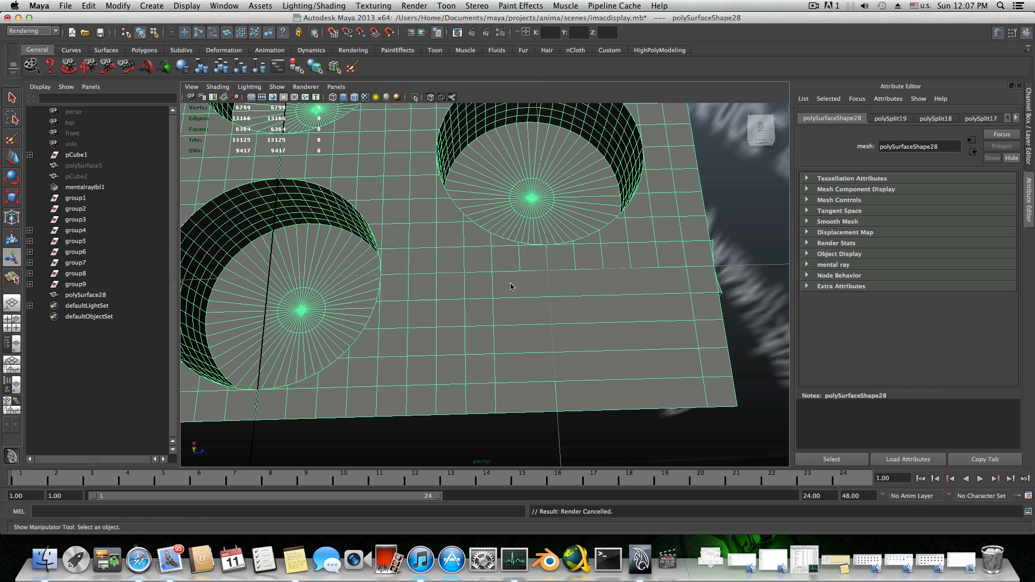
- Cut a fourth lengthwise split with the Split Polygon Tool, midway between the third split and the mesh's existing centre edge at the border
alt+drag(641, 365, 550, 318)
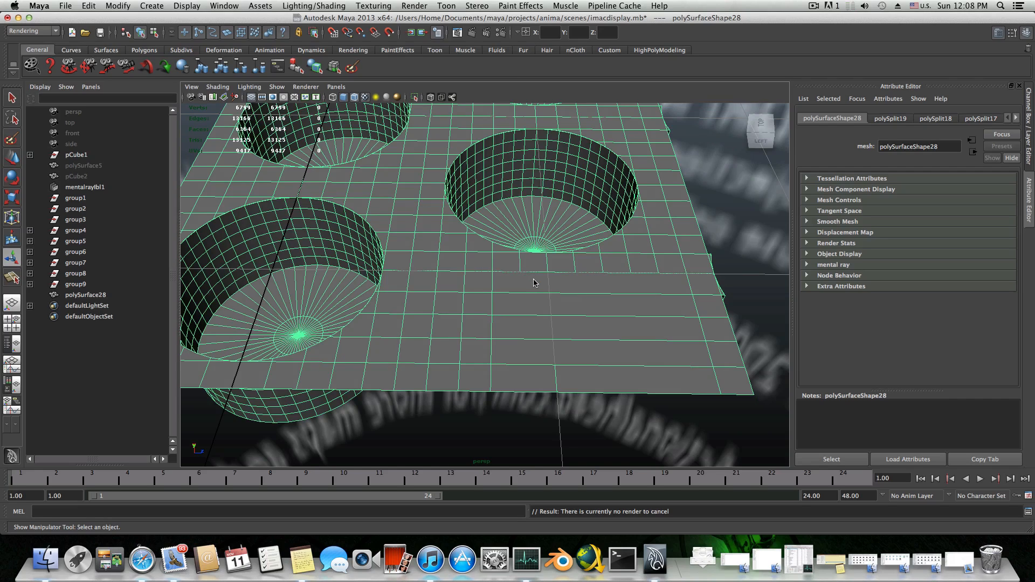
mouse_move(533, 283)
shift+right_down()
mouse_move(511, 283)
mouse_move(541, 280)
shift+right_up()
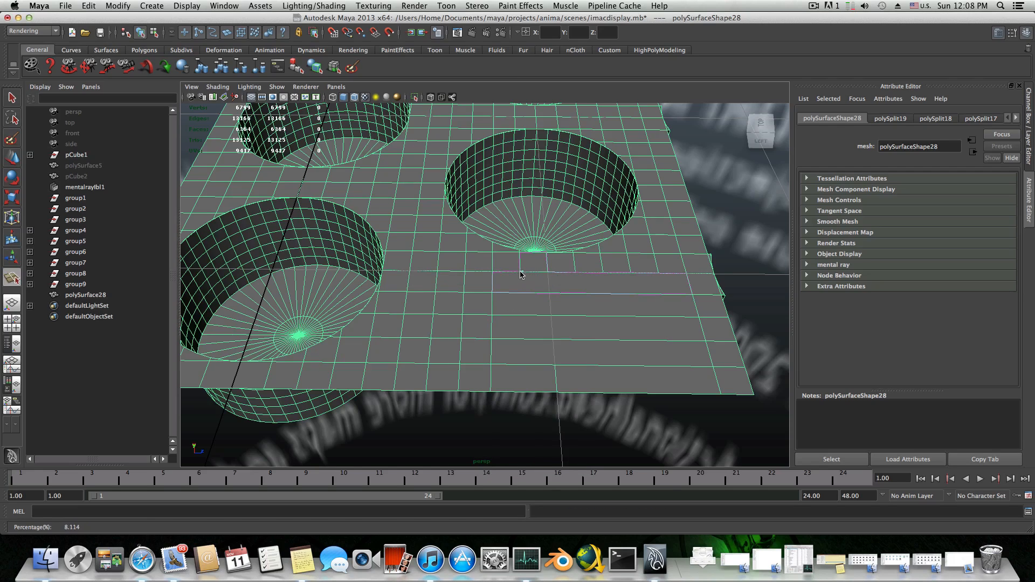
click(516, 275)
drag(526, 395, 523, 393)
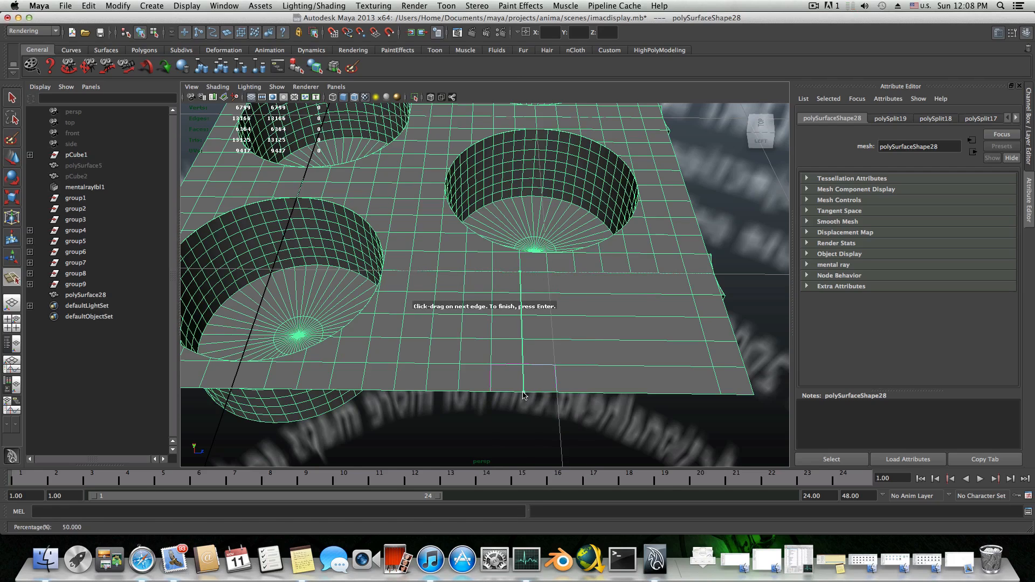
alt+drag(534, 358, 539, 382)
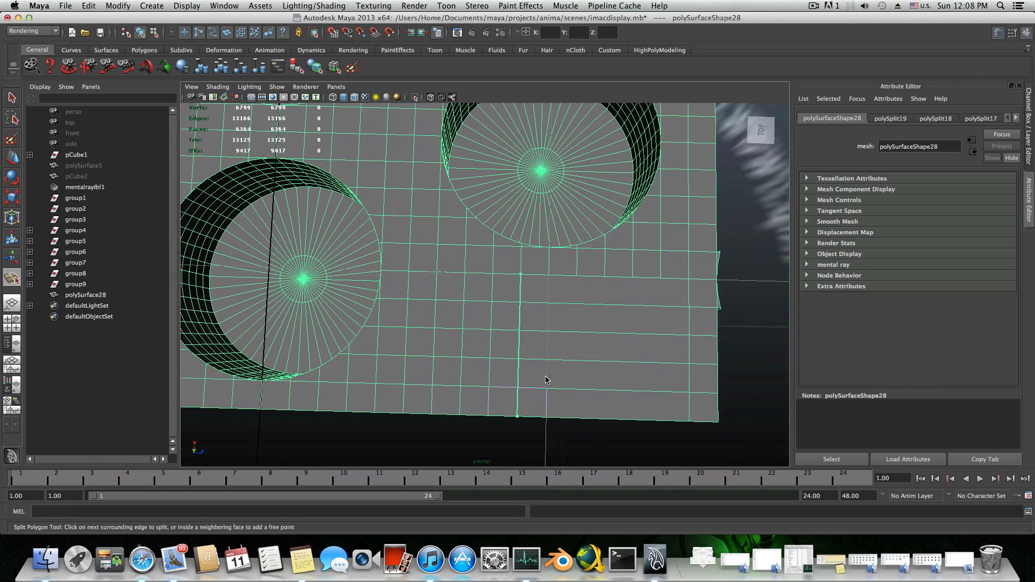
key(Return)
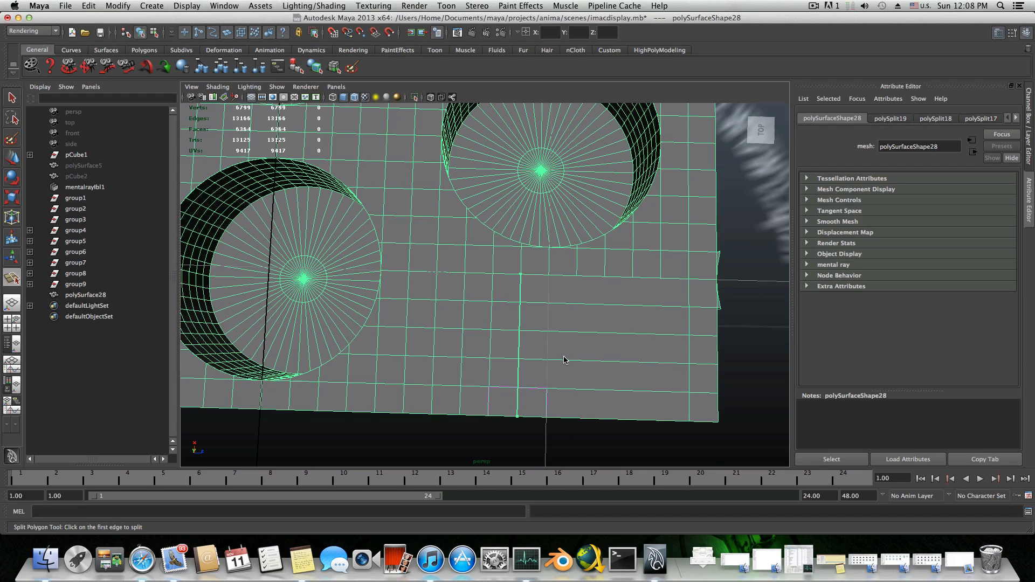
key(Return)
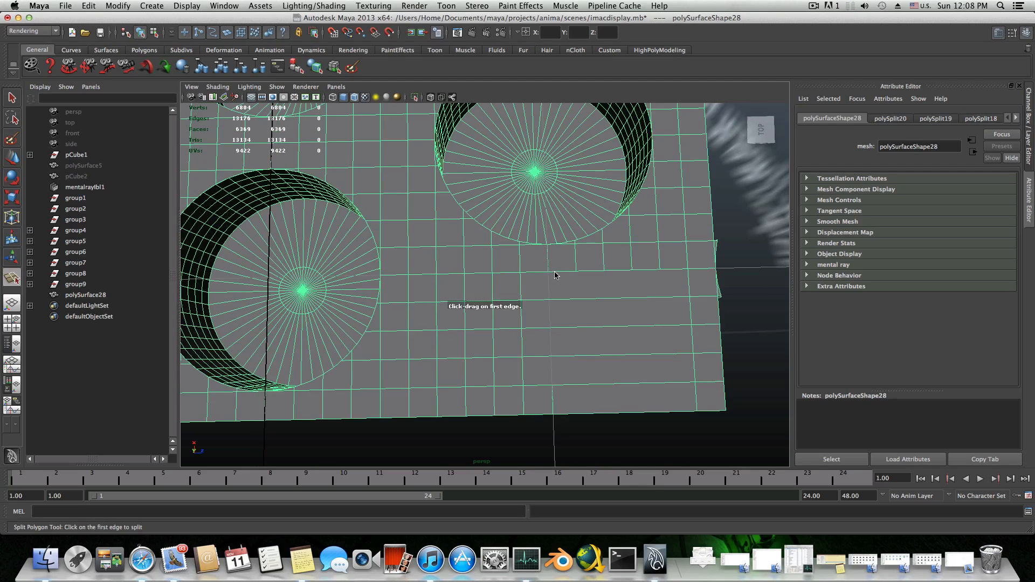
- Split the filled strips lengthwise along the hole's centre grid line, ending at the existing vertex on the outer border
click(544, 272)
click(554, 418)
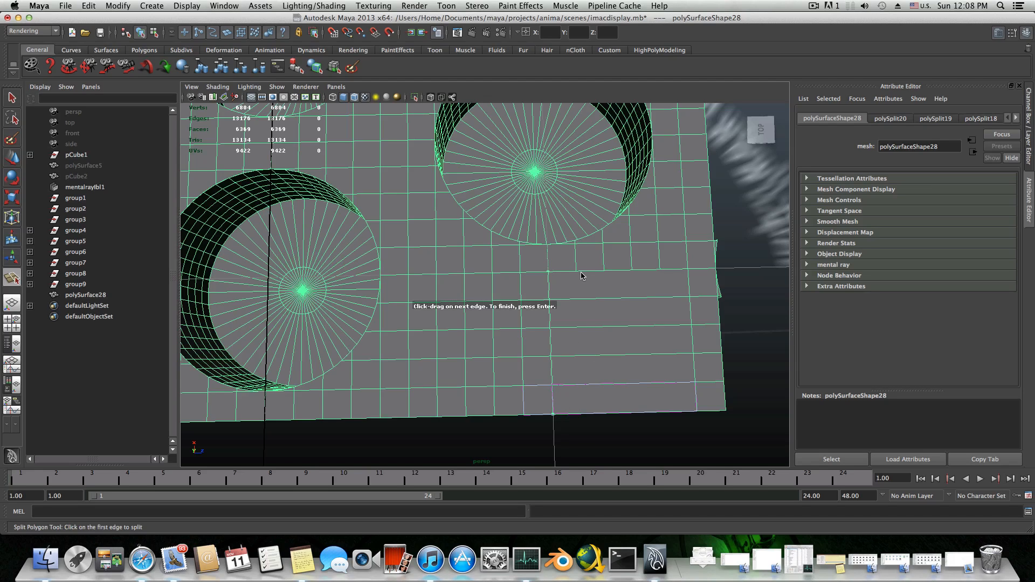
key(Return)
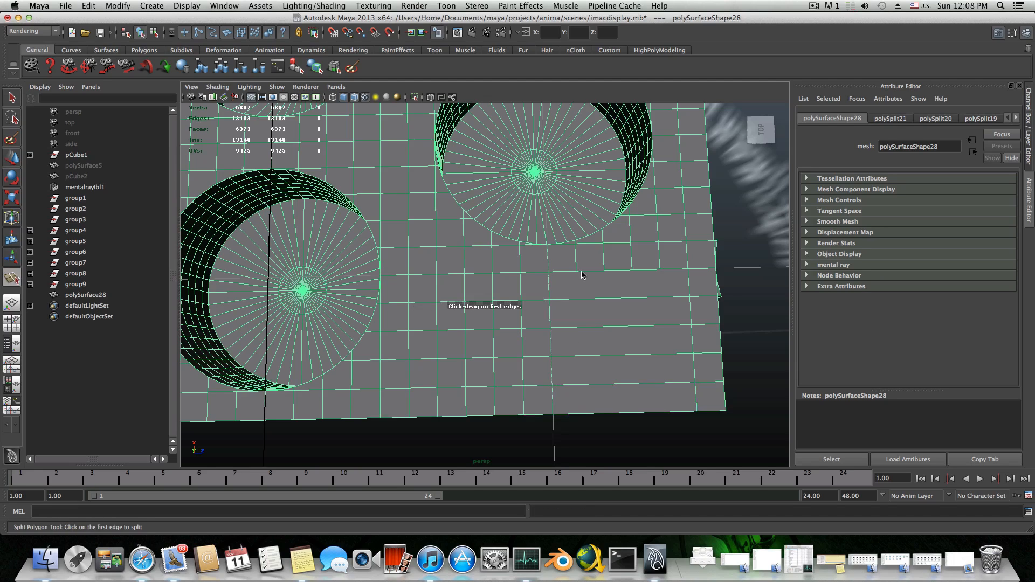
- Split the filled strips lengthwise along the first grid line past the centre line, out to the outer border
click(576, 271)
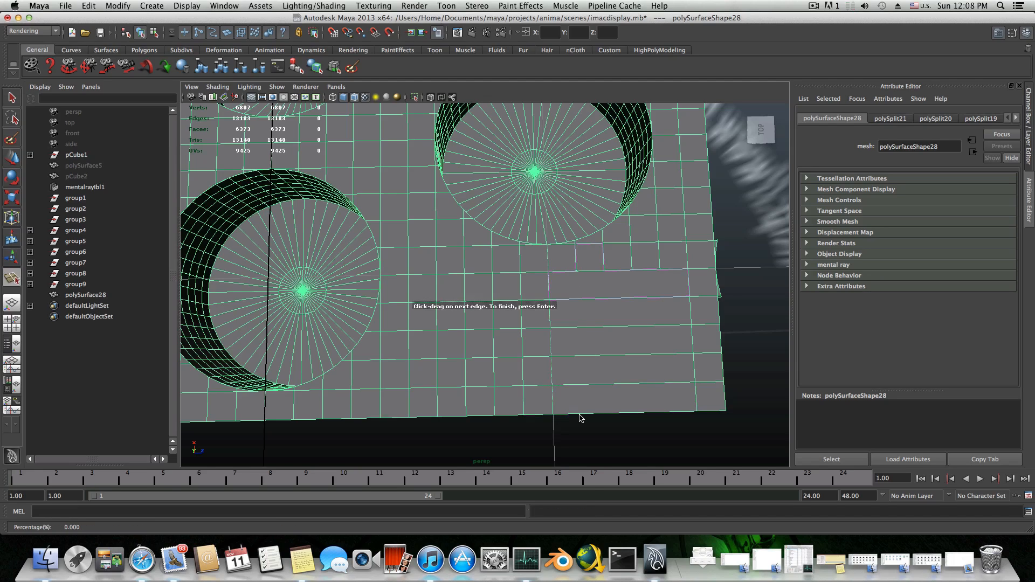
click(580, 415)
drag(581, 416, 582, 417)
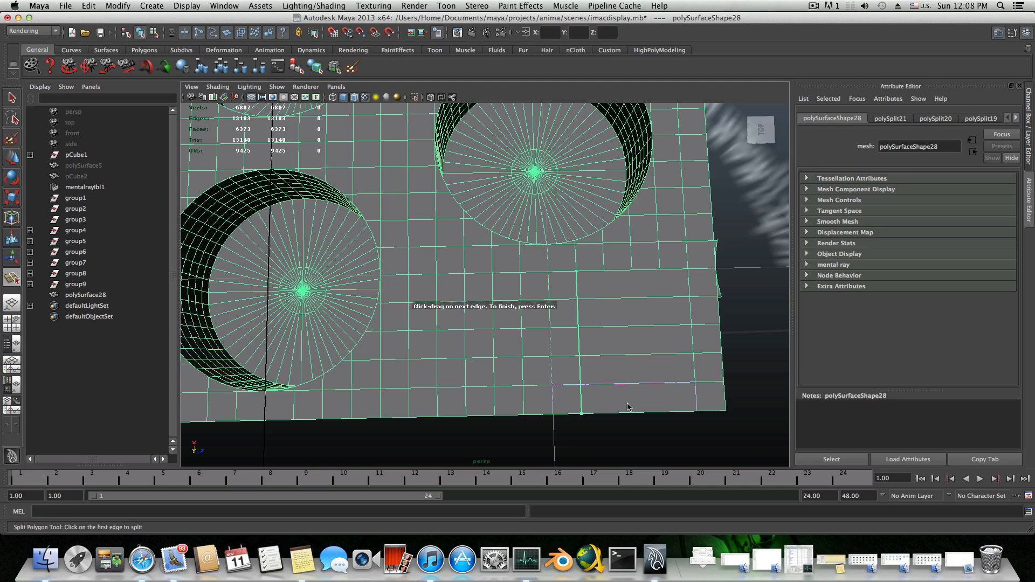
key(Return)
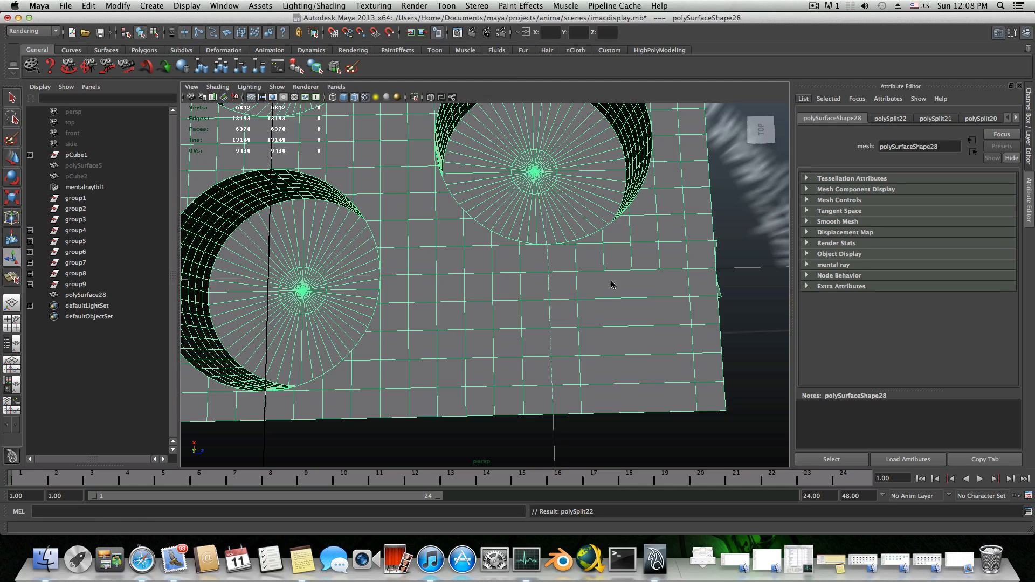
- Split the filled strips lengthwise along the second grid line past the centre line, out to the outer border
click(605, 270)
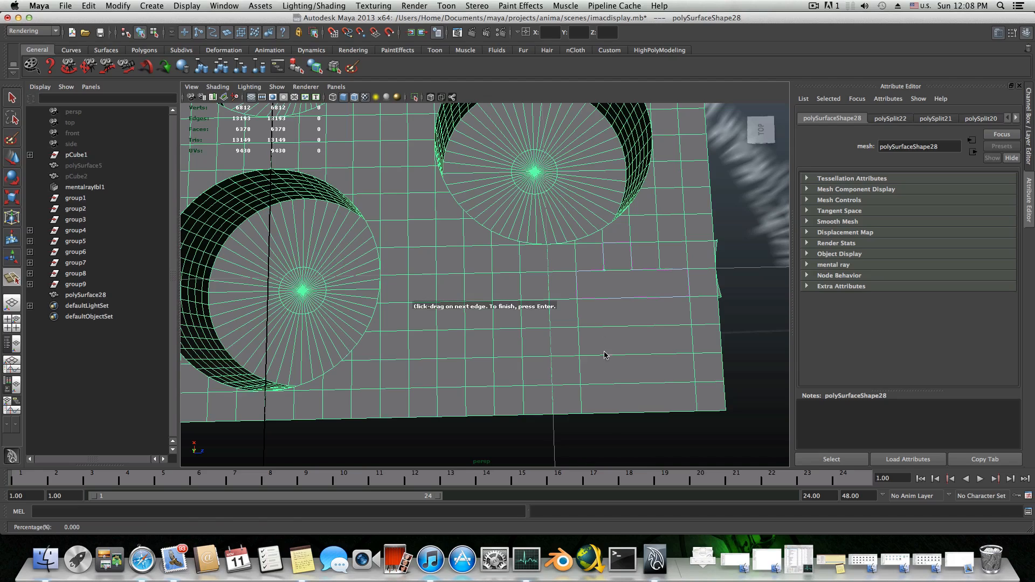
click(608, 415)
drag(608, 416, 611, 416)
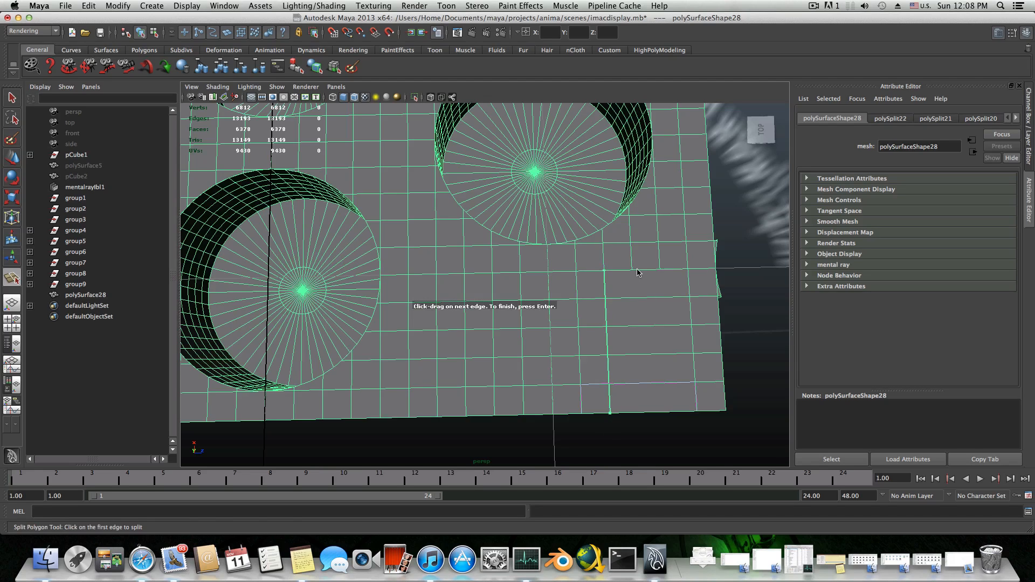
key(Return)
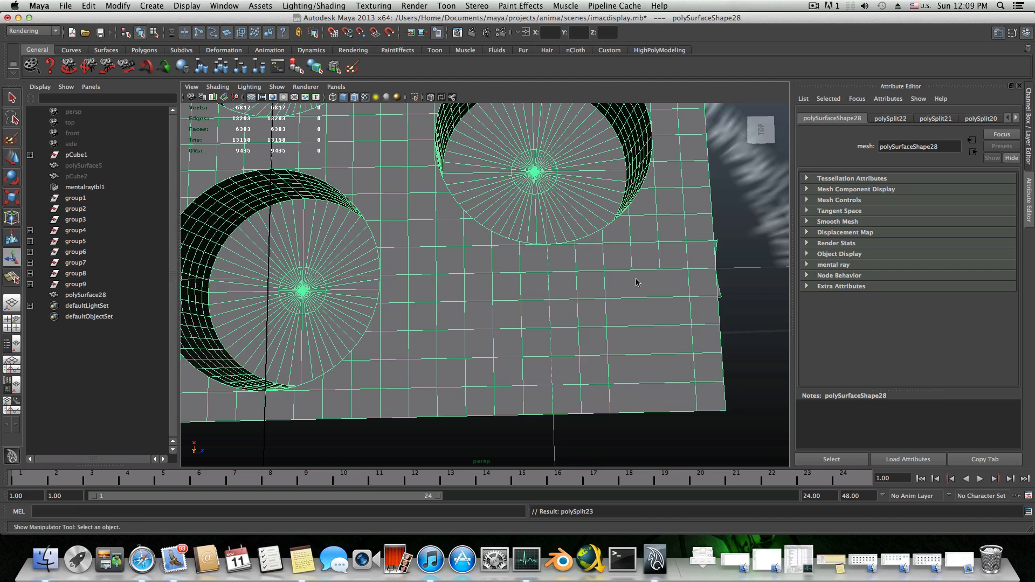
- Split the filled strips lengthwise along the third grid line past the centre line, out to the outer border
drag(641, 268, 631, 275)
drag(637, 416, 640, 416)
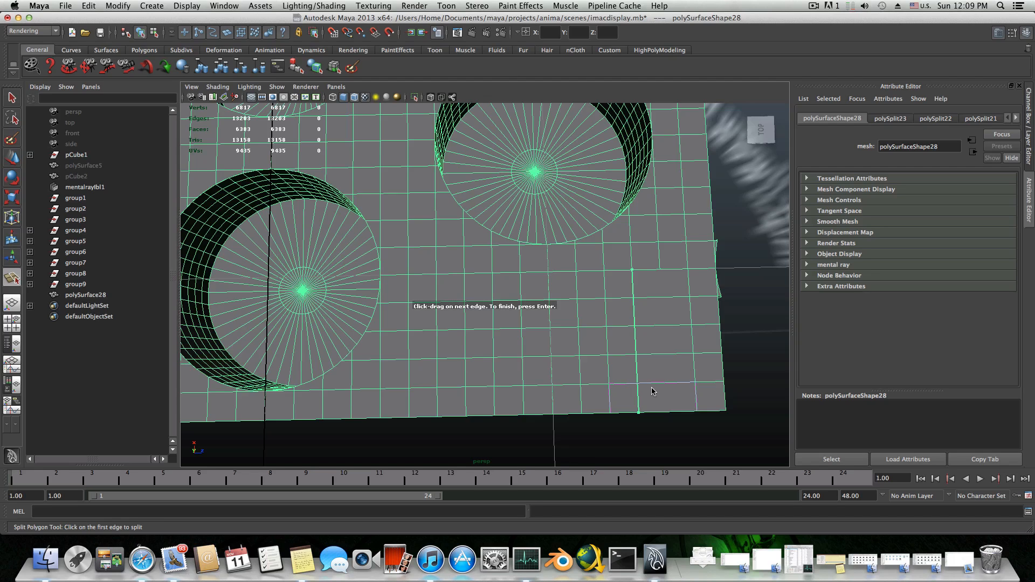
key(Return)
- Cut the last missing lengthwise split from the fourth grid line past the centre line to the outer border
alt+drag(652, 392, 565, 392)
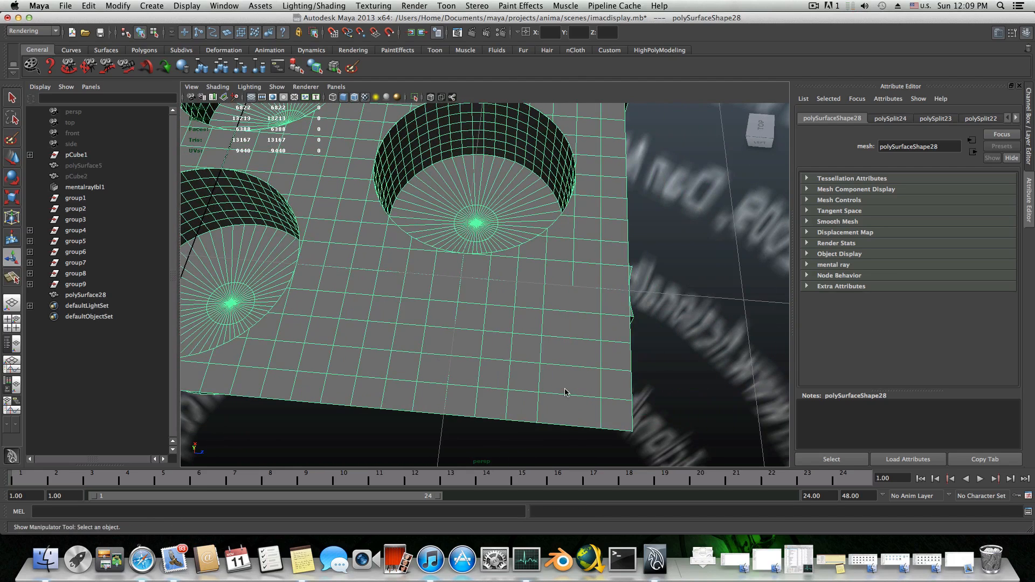
key(g)
drag(574, 289, 573, 290)
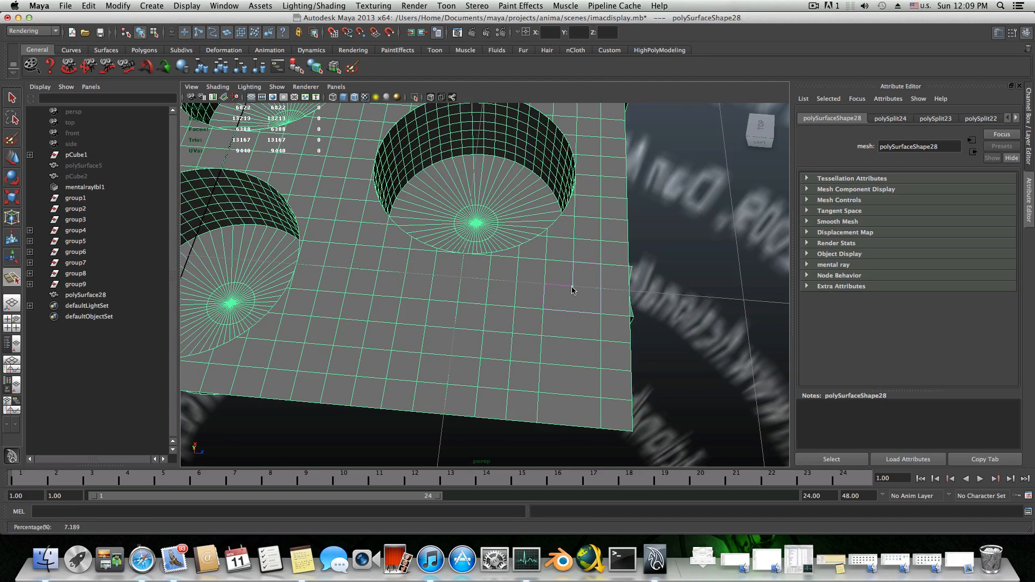
click(568, 425)
drag(568, 426, 570, 435)
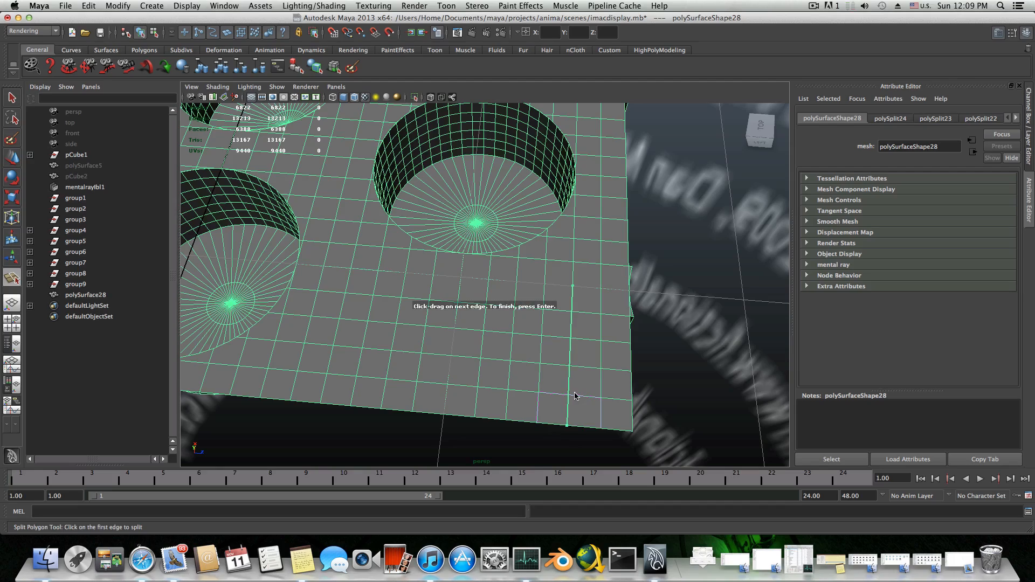
key(Return)
- Select the leftover hole-wall faces hanging below the mesh's long cut edge and delete them
alt+drag(574, 397, 590, 346)
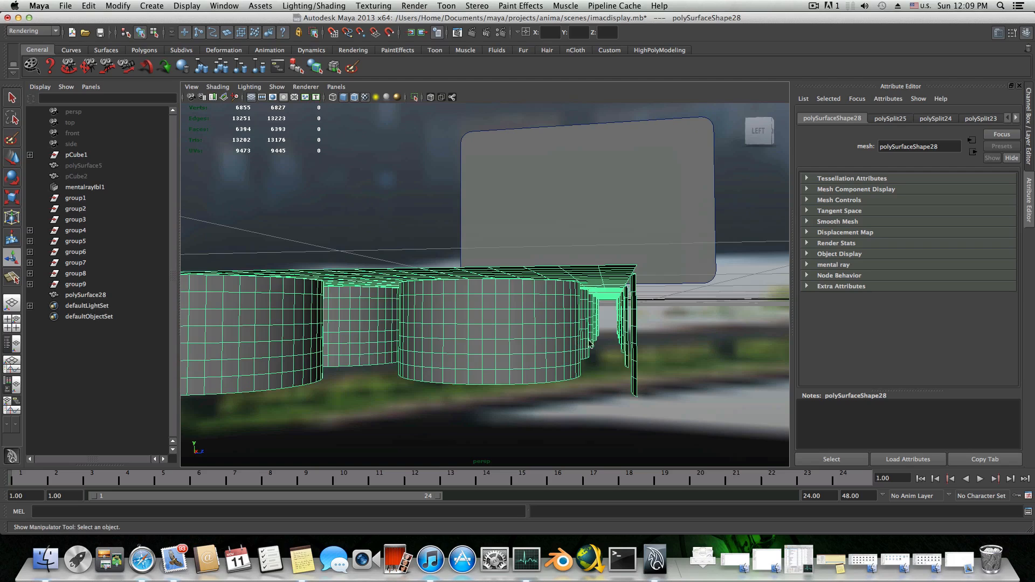
right_click(638, 343)
right_drag(637, 343, 635, 369)
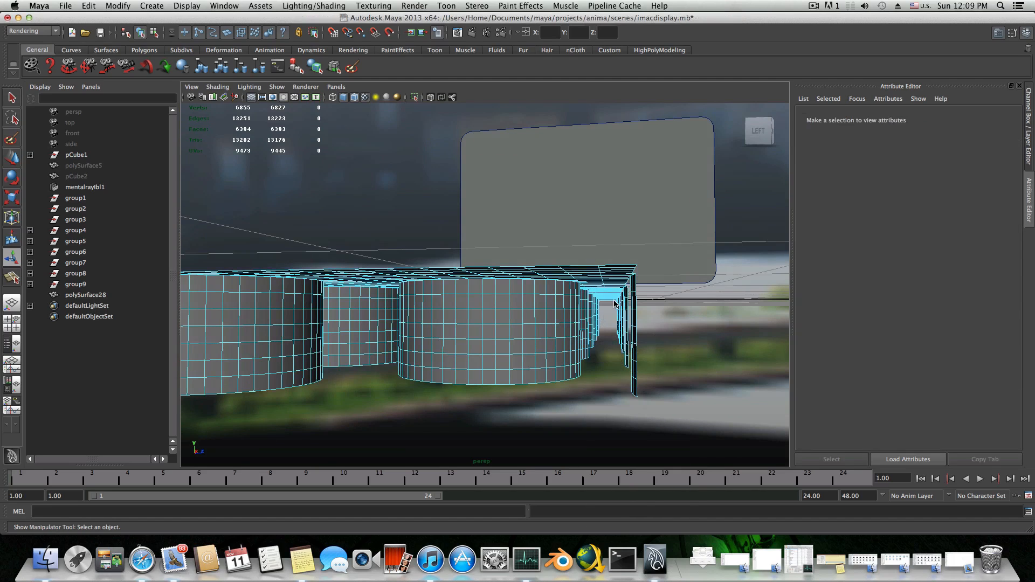
alt+drag(626, 321, 705, 389)
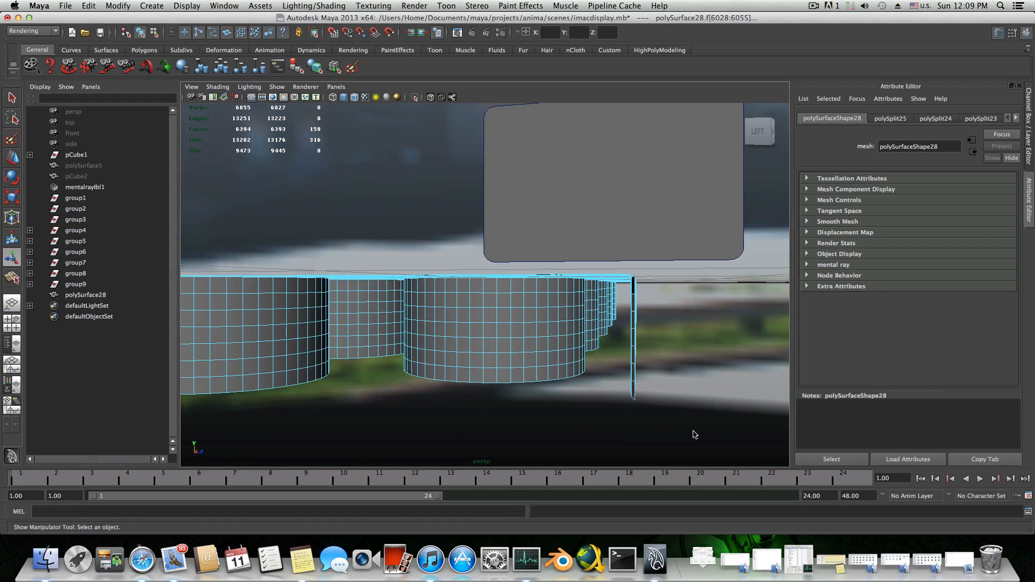
alt+drag(691, 368, 686, 389)
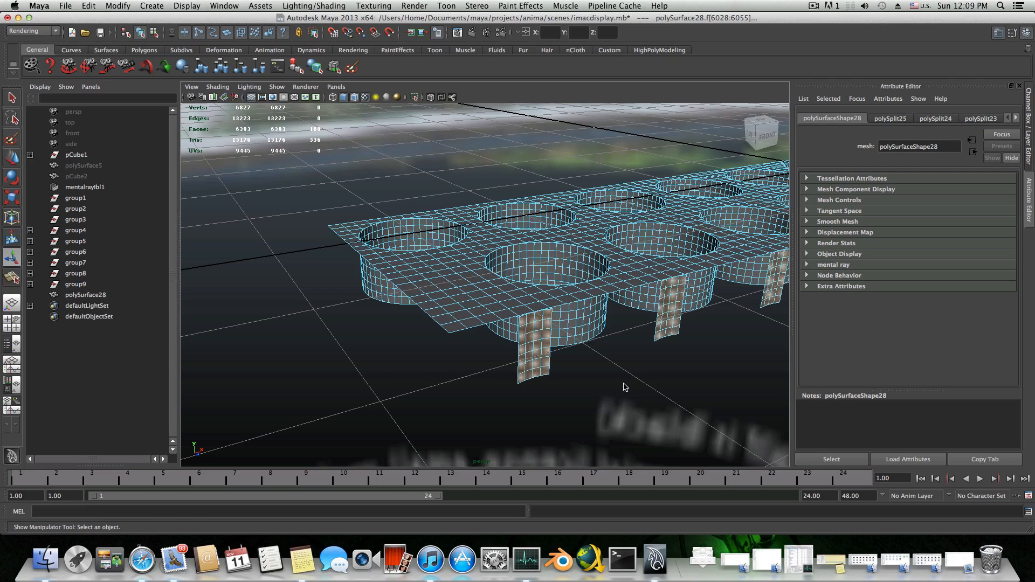
key(Delete)
- Select the sliver faces sticking out along the long cut edge, working from the near corner past several holes, and delete them
alt+drag(625, 387, 681, 400)
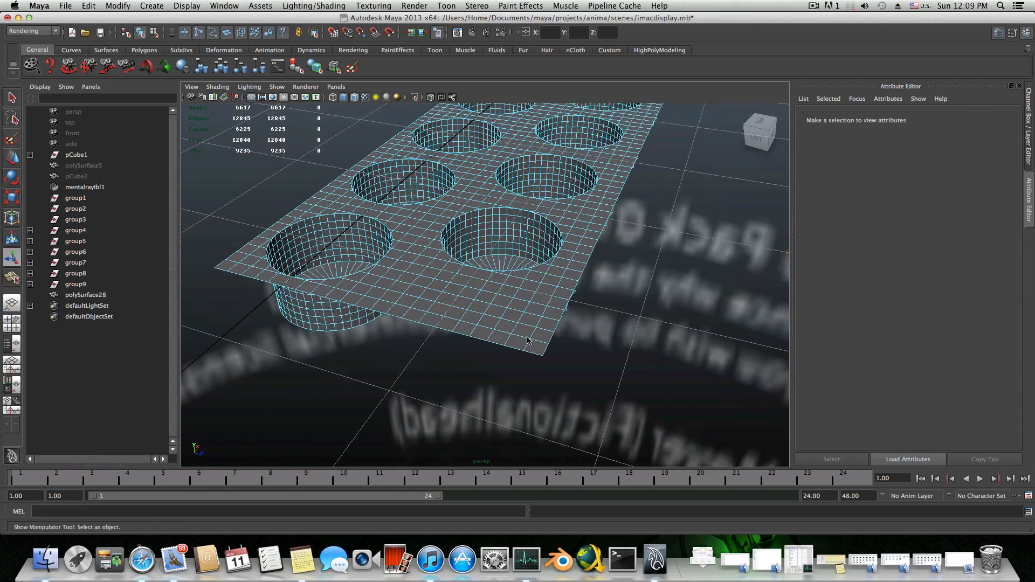
scroll(674, 371, up, 5)
scroll(647, 363, up, 3)
right_drag(622, 332, 620, 358)
drag(626, 326, 619, 335)
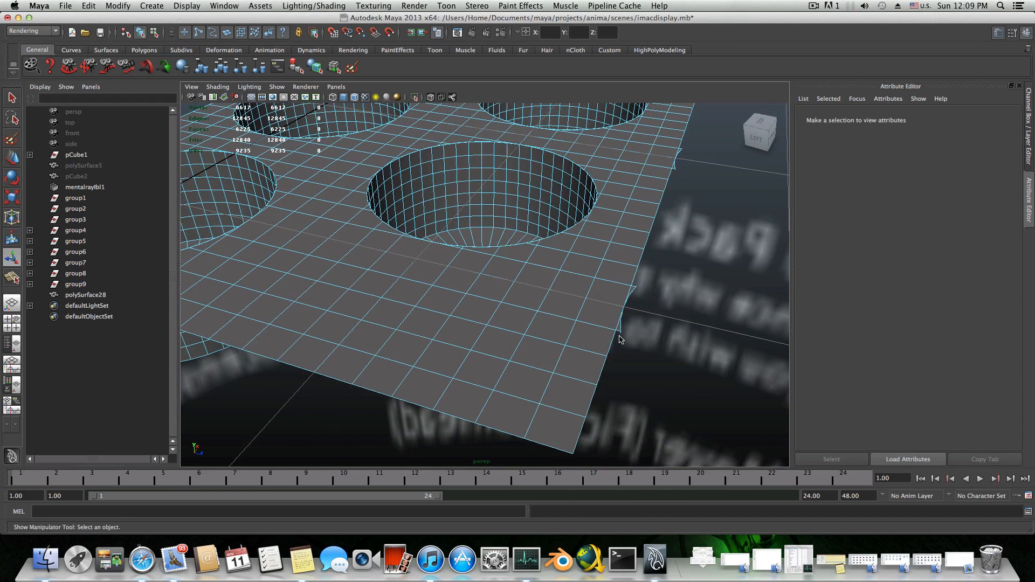
drag(642, 285, 634, 297)
alt+middle_drag(634, 297, 495, 416)
alt+middle_drag(577, 300, 583, 355)
alt+right_drag(583, 355, 627, 329)
shift+drag(611, 334, 591, 345)
shift+drag(618, 291, 606, 305)
alt+middle_drag(640, 281, 556, 377)
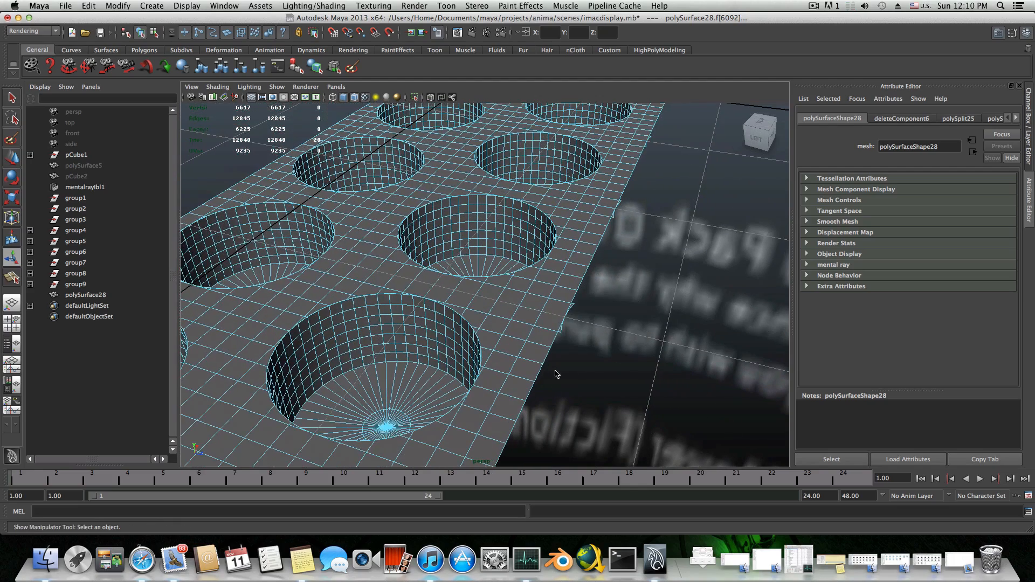
shift+drag(571, 328, 560, 339)
shift+drag(578, 303, 572, 311)
alt+middle_drag(605, 280, 588, 300)
mouse_move(635, 241)
alt+middle_down()
mouse_move(613, 266)
mouse_move(535, 267)
alt+middle_up()
scroll(534, 263, up, 5)
scroll(535, 267, down, 5)
shift+drag(574, 327, 553, 355)
shift+drag(607, 248, 592, 273)
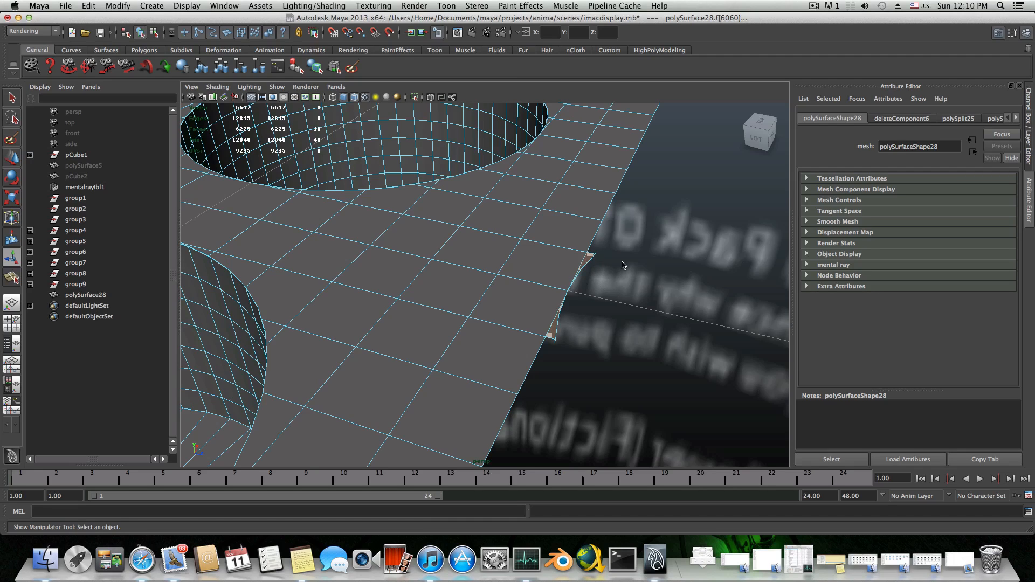
key(Delete)
- Delete the next group of sliver faces protruding from the cut edge, farther along towards the far end
alt+right_drag(623, 265, 620, 275)
alt+middle_drag(620, 275, 585, 329)
alt+right_drag(583, 332, 649, 322)
alt+middle_drag(585, 342, 610, 309)
alt+right_drag(610, 309, 636, 313)
alt+drag(603, 350, 628, 330)
alt+middle_drag(587, 350, 618, 296)
drag(609, 213, 584, 295)
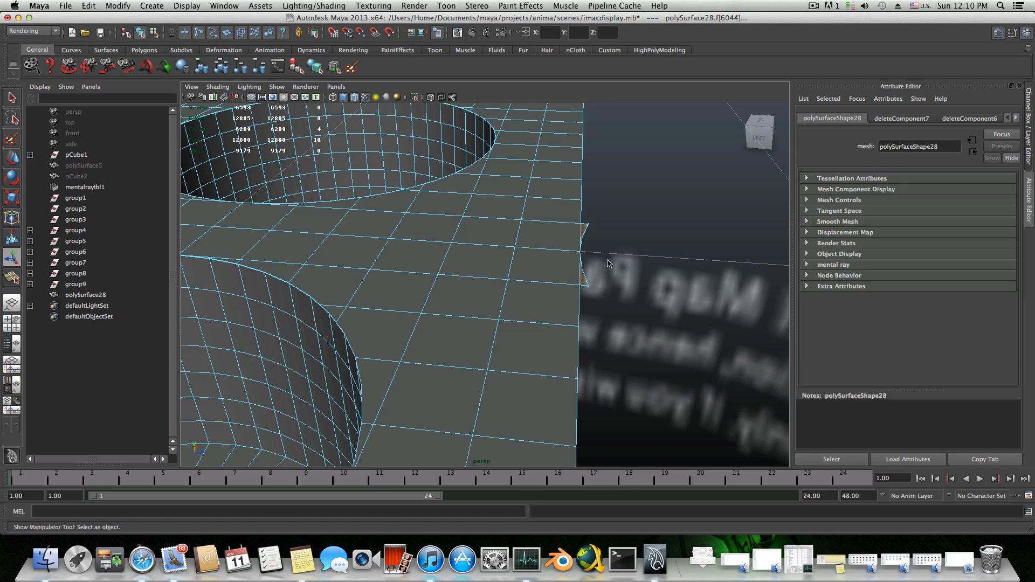
key(Delete)
- Delete the last sliver faces protruding from the cut edge near the mesh's far corner, including the tiny remaining one
scroll(616, 224, down, 5)
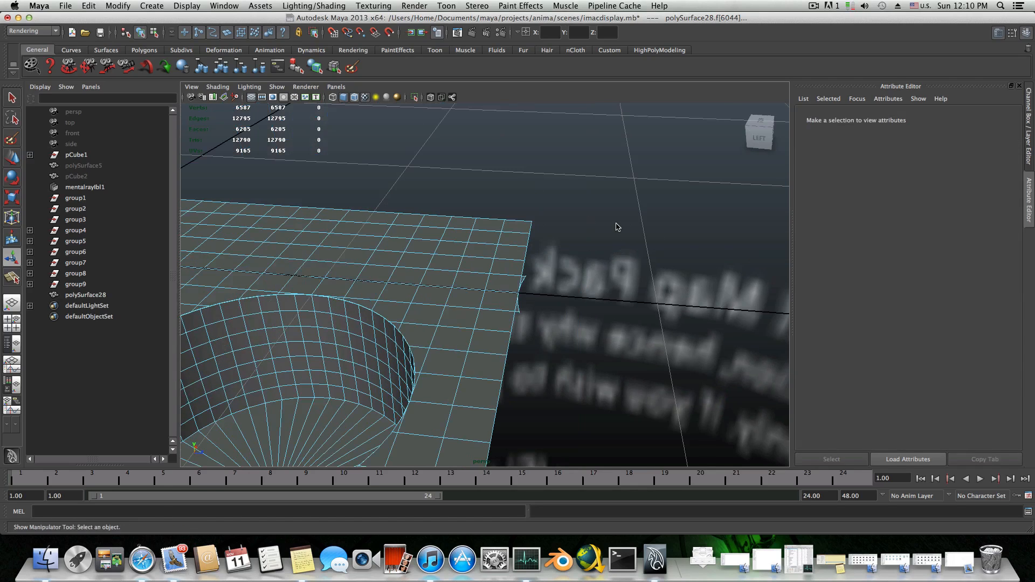
alt+drag(550, 300, 554, 297)
alt+middle_drag(555, 300, 582, 287)
scroll(619, 272, up, 4)
drag(539, 248, 509, 324)
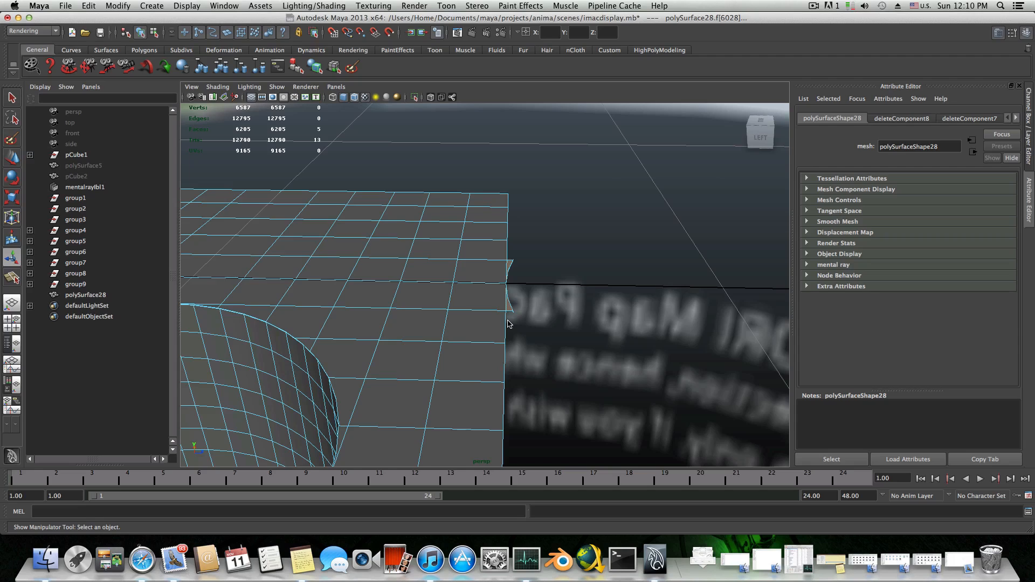
key(Delete)
scroll(511, 319, up, 2)
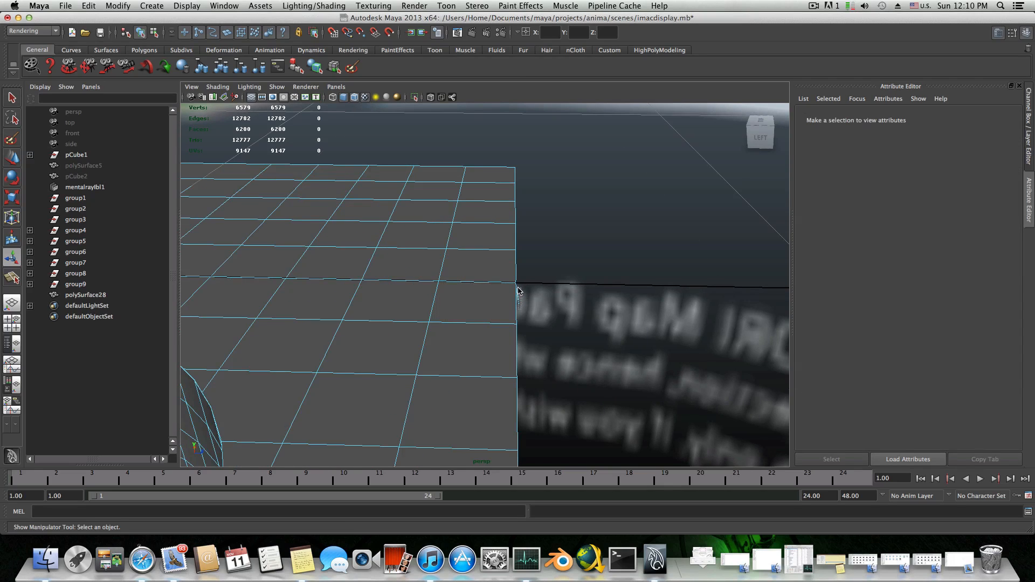
click(520, 306)
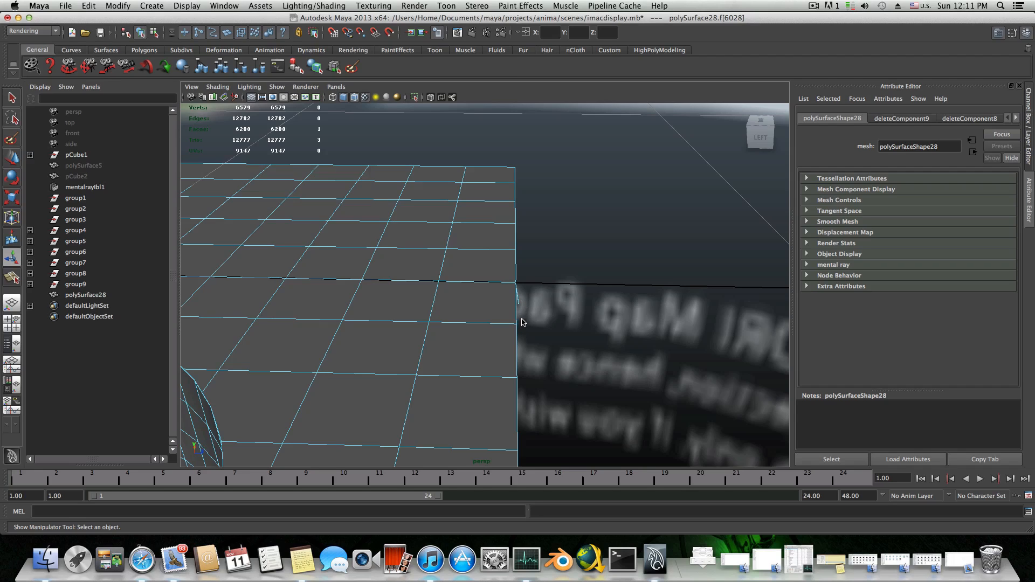
key(Delete)
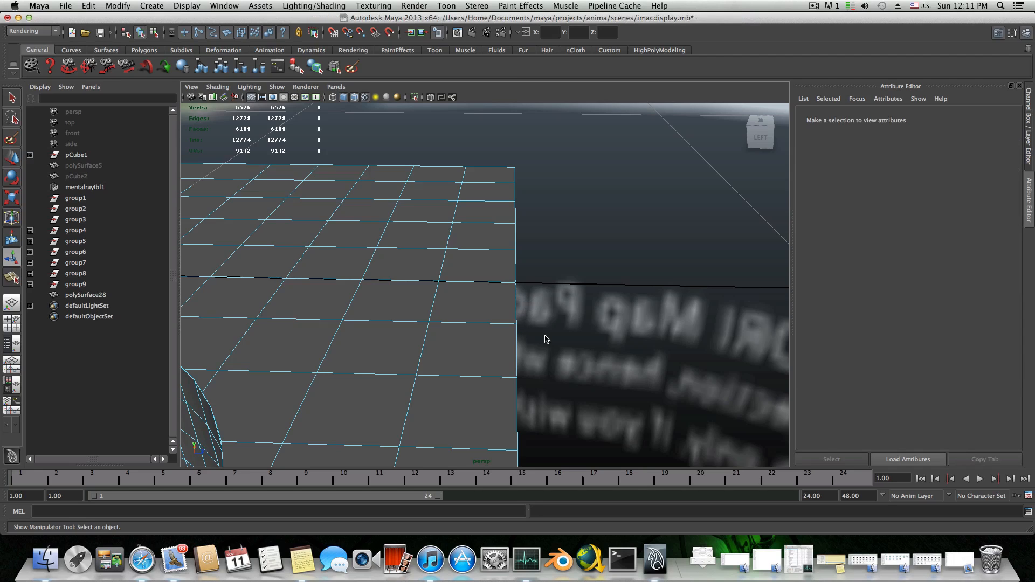
- Return from component mode to object mode with the whole perforated mesh selected
scroll(543, 342, down, 5)
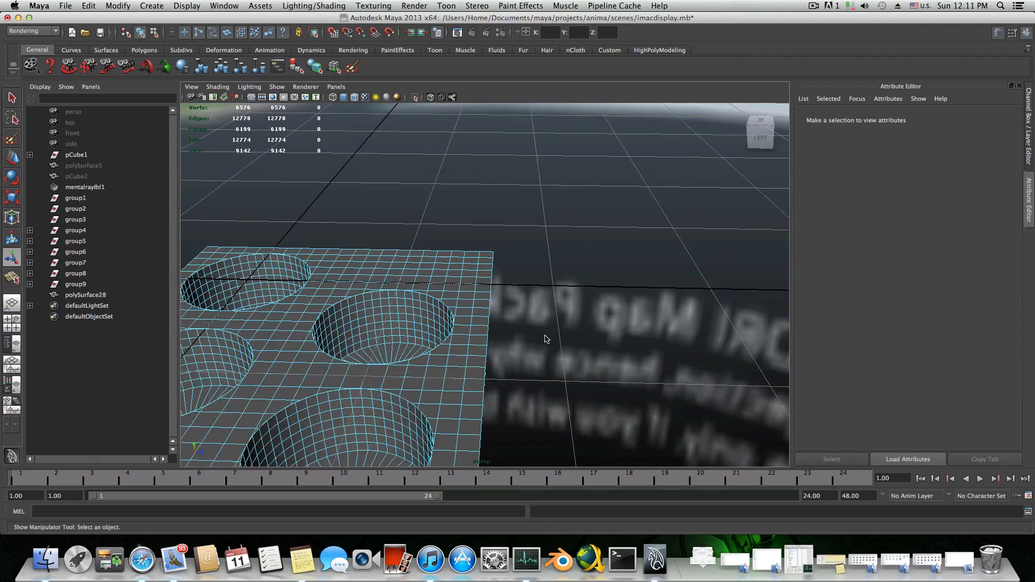
scroll(545, 340, down, 10)
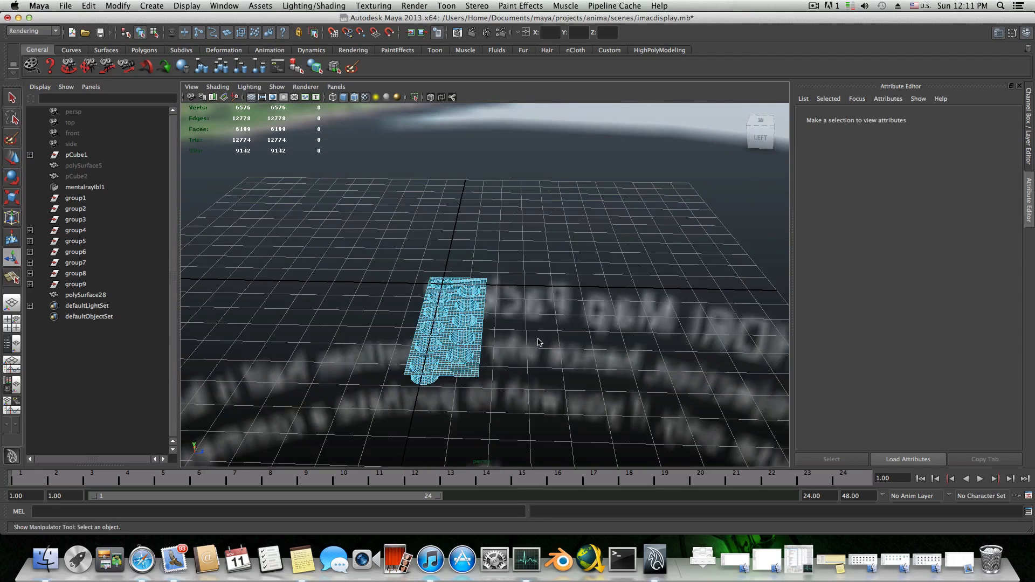
alt+middle_drag(539, 342, 600, 312)
alt+right_drag(601, 312, 641, 329)
key(F8)
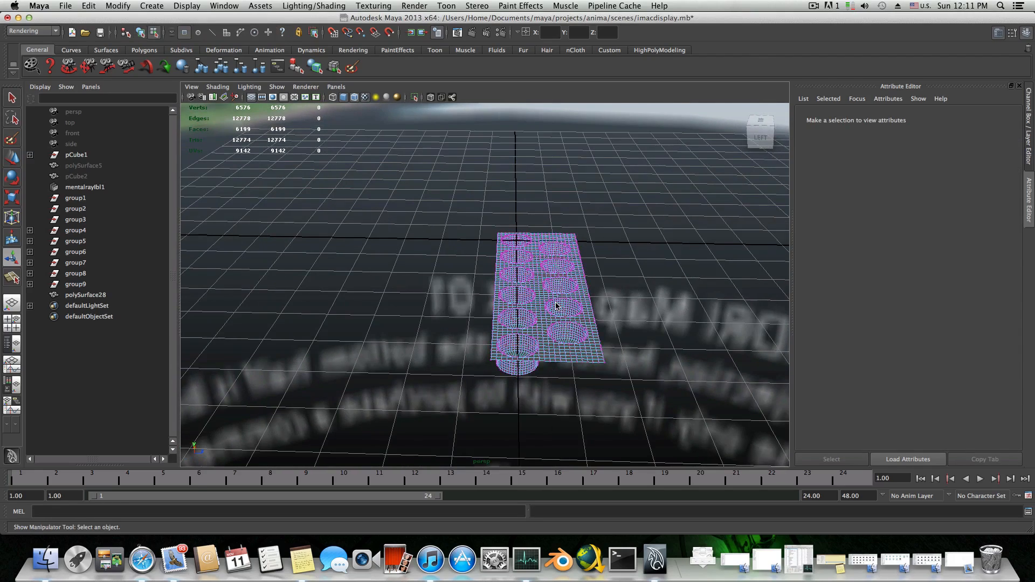
key(F8)
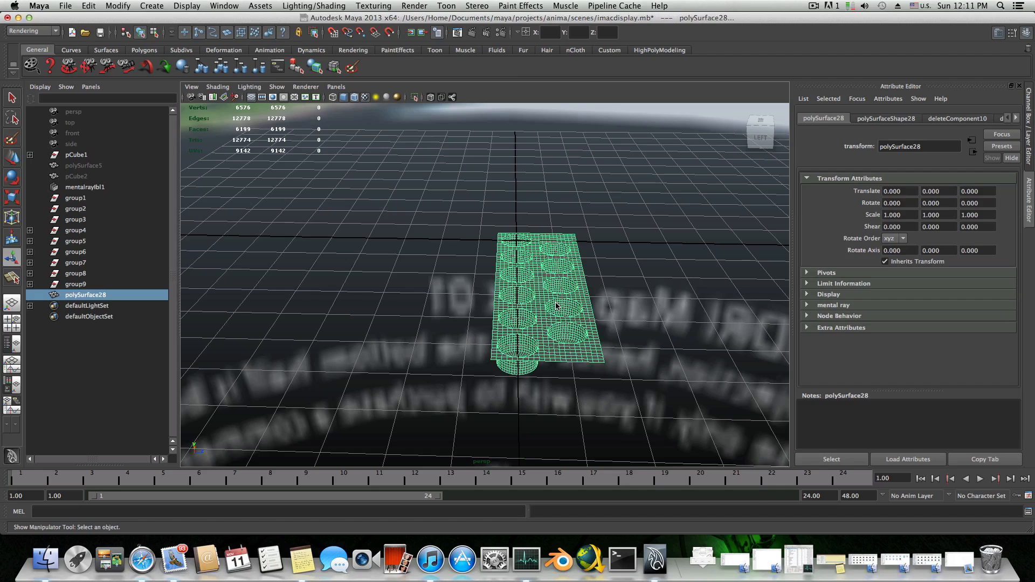
- Delete the perforated mesh's construction history
alt+right_drag(555, 306, 590, 318)
alt+drag(590, 318, 548, 329)
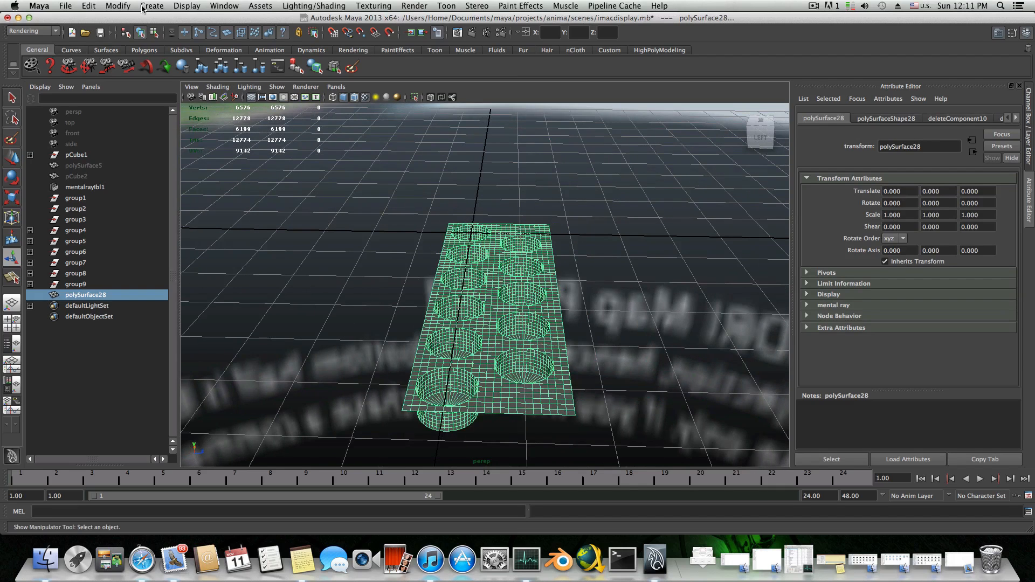
click(118, 6)
mouse_move(96, 6)
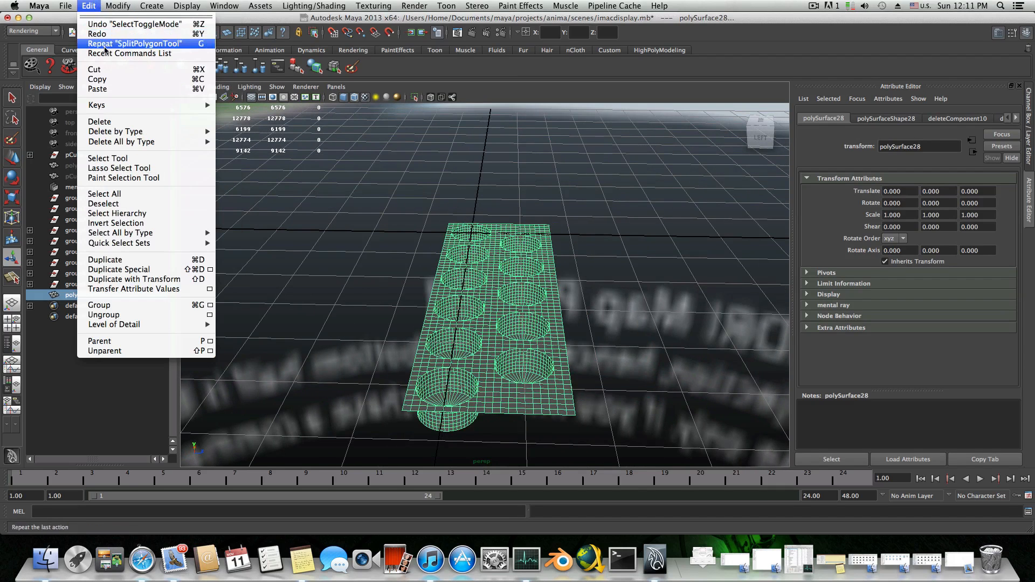
mouse_move(135, 131)
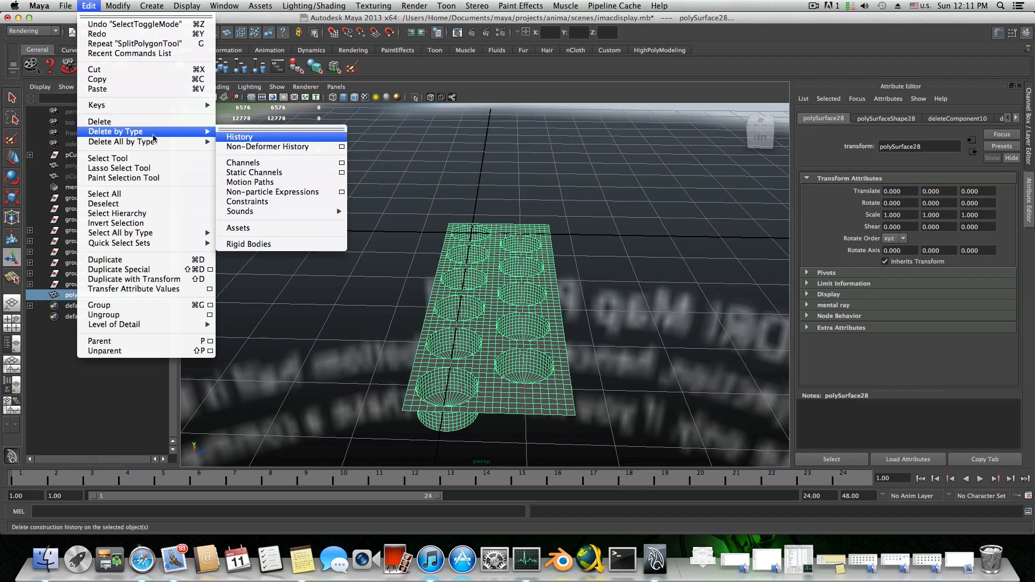
click(240, 131)
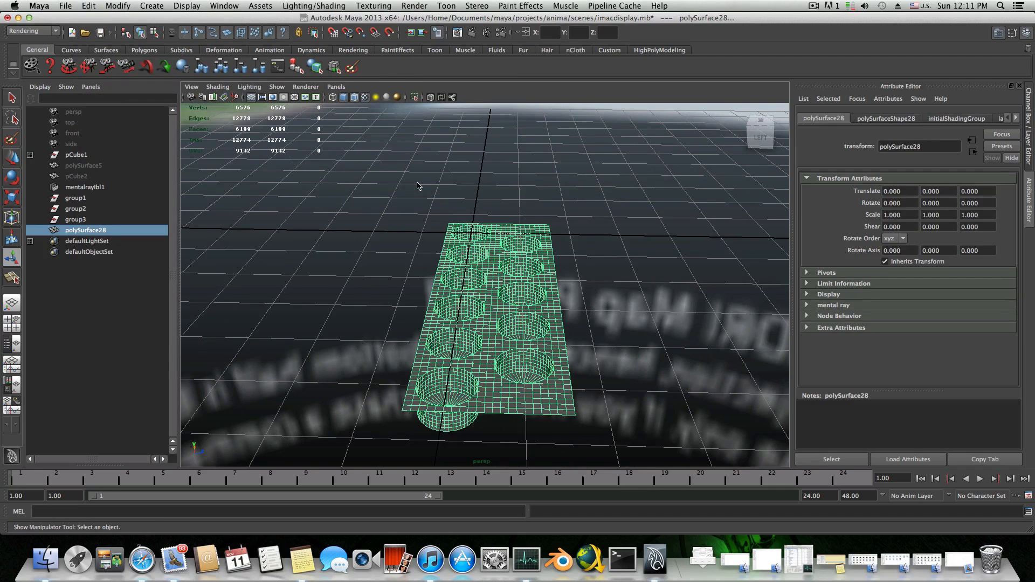
- Freeze the perforated mesh's transformations and centre its pivot
click(93, 7)
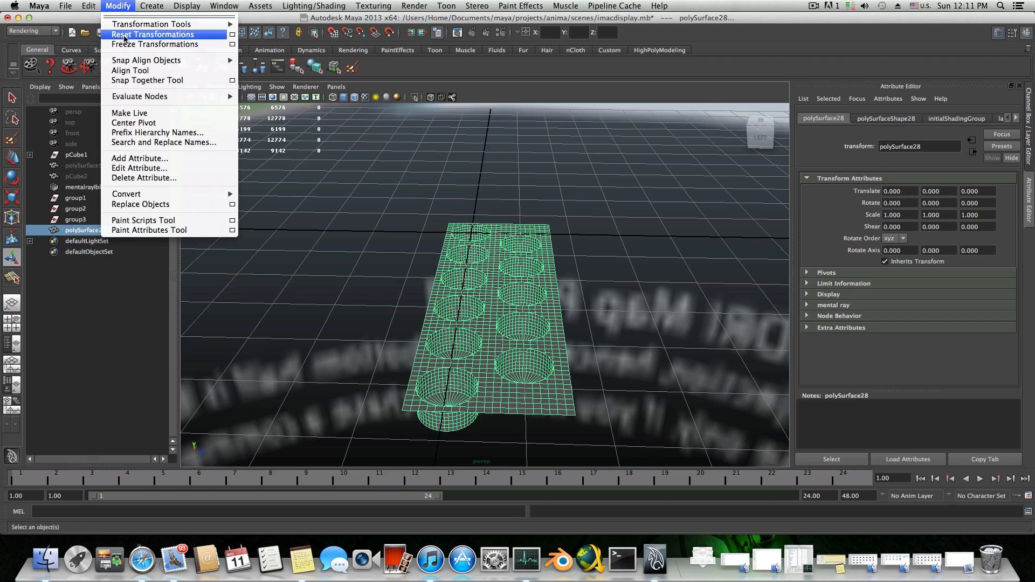
click(137, 43)
click(90, 7)
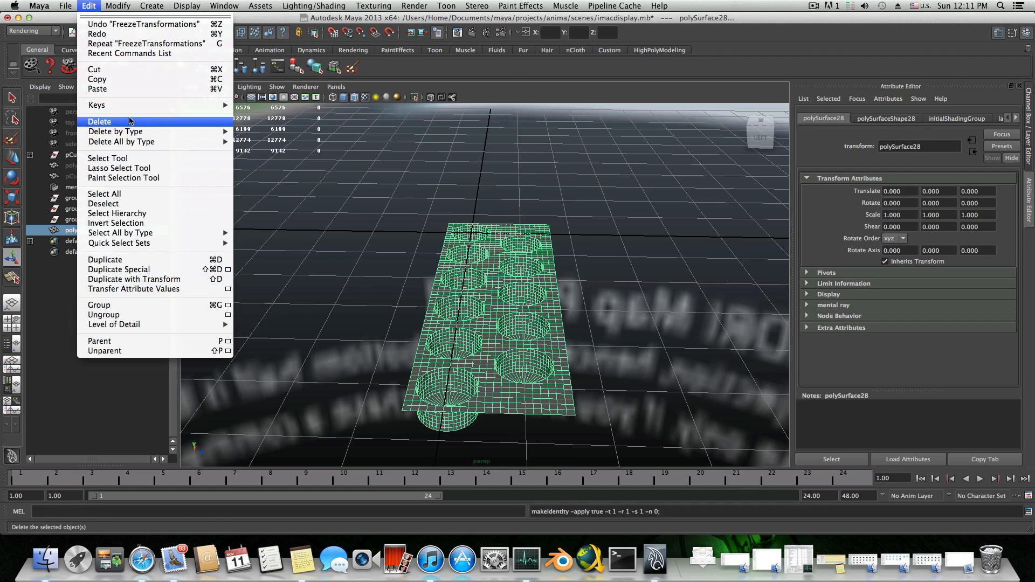
mouse_move(118, 6)
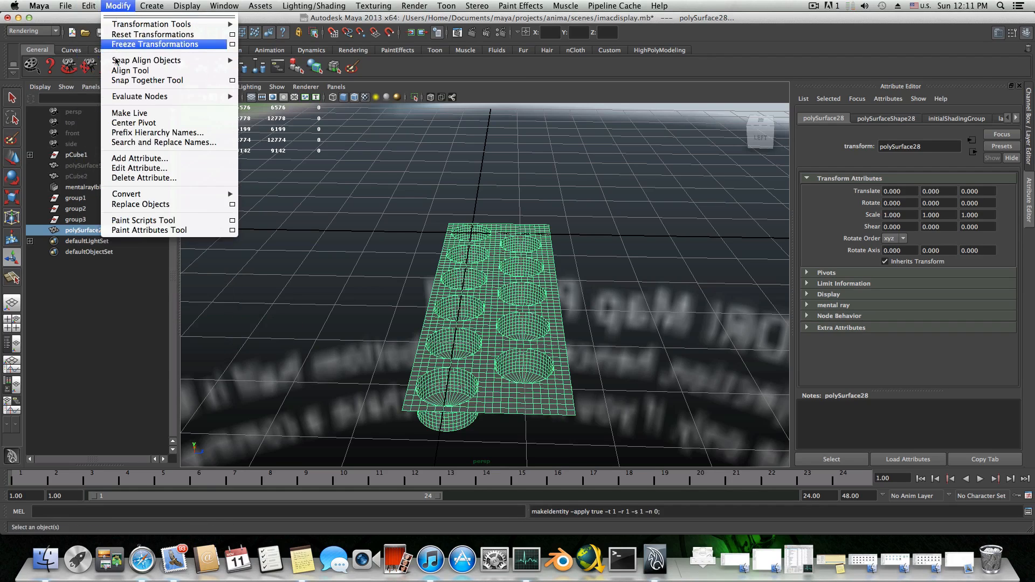
click(132, 123)
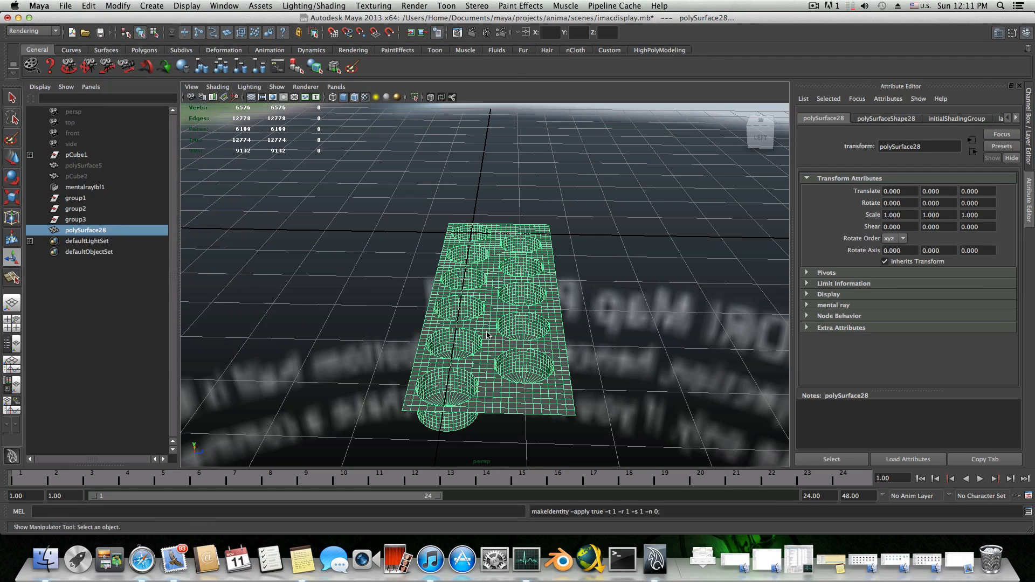
- Activate the Move tool for the perforated mesh and bring its long edge beside the six-hole column into close view
click(15, 161)
alt+drag(414, 363, 428, 317)
alt+right_drag(427, 316, 499, 333)
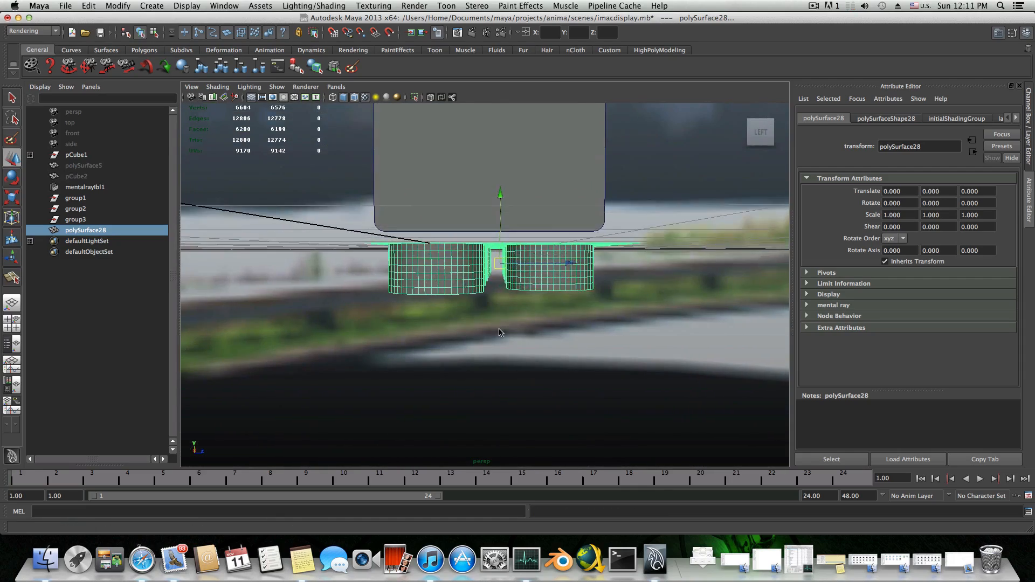
alt+drag(500, 333, 516, 349)
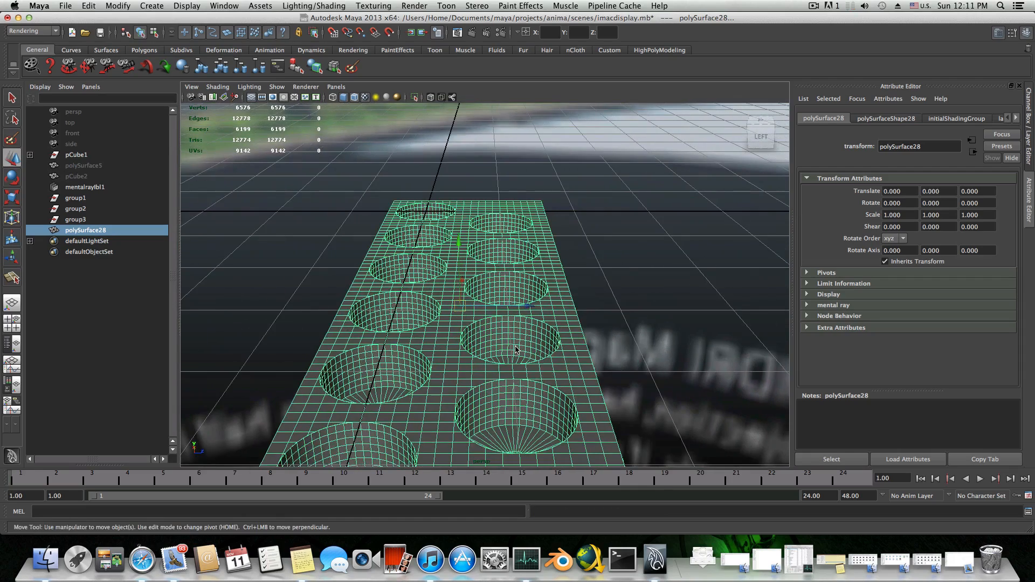
key(v)
alt+drag(355, 337, 524, 368)
alt+middle_drag(524, 369, 455, 348)
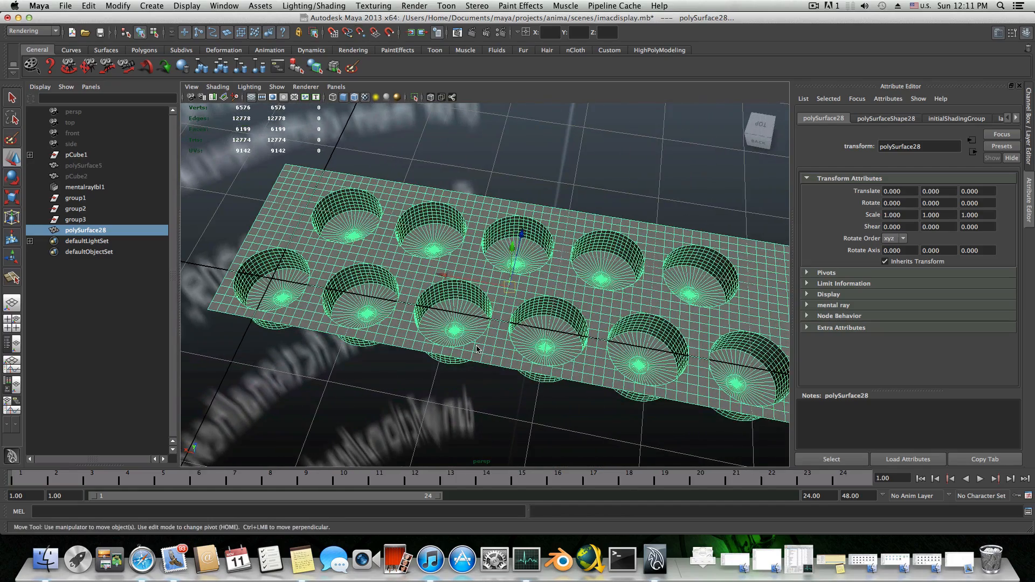
scroll(491, 369, up, 3)
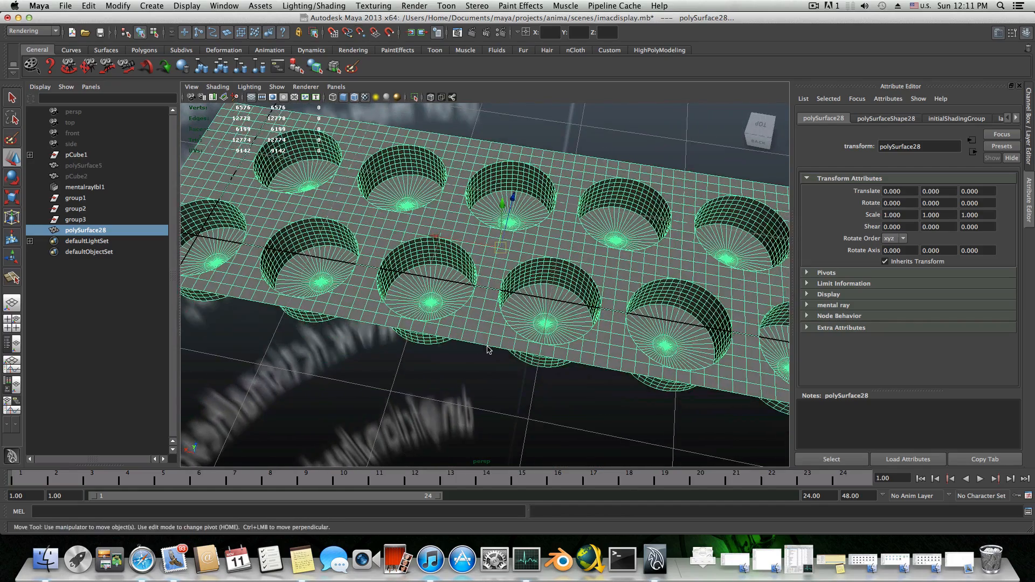
- Try moving the whole perforated mesh with vertex snapping, and undo that move
key(v)
middle_drag(477, 345, 475, 346)
key(s)
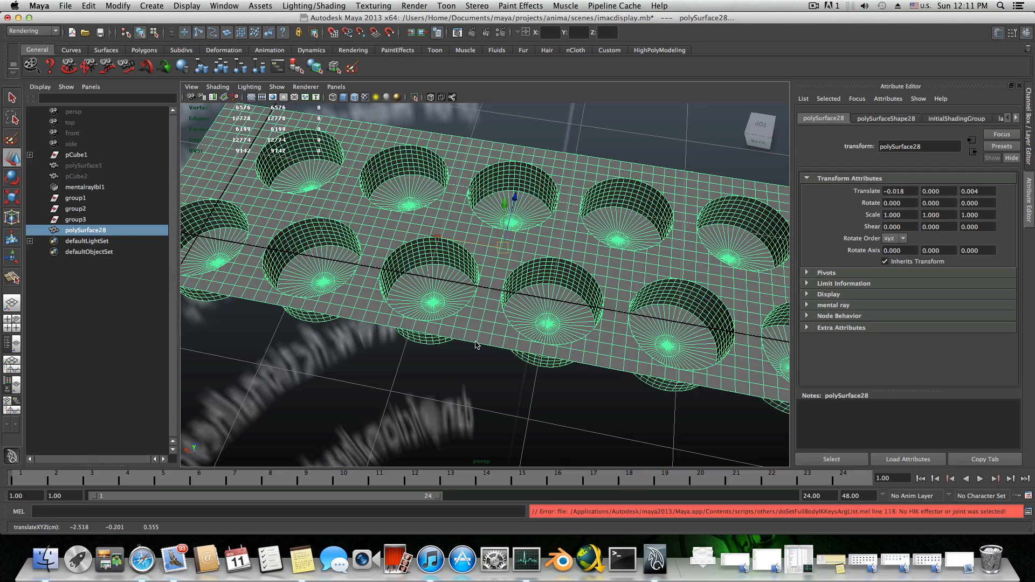
key(z)
key(z)
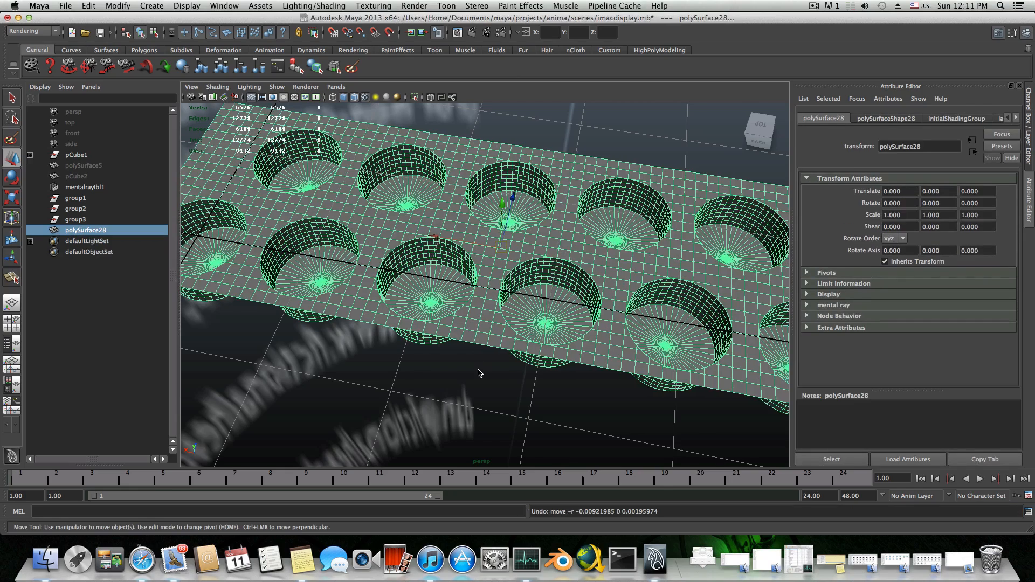
- Snap the perforated mesh's pivot to a vertex midway along the long outer edge beside the six-hole column
alt+drag(480, 373, 499, 361)
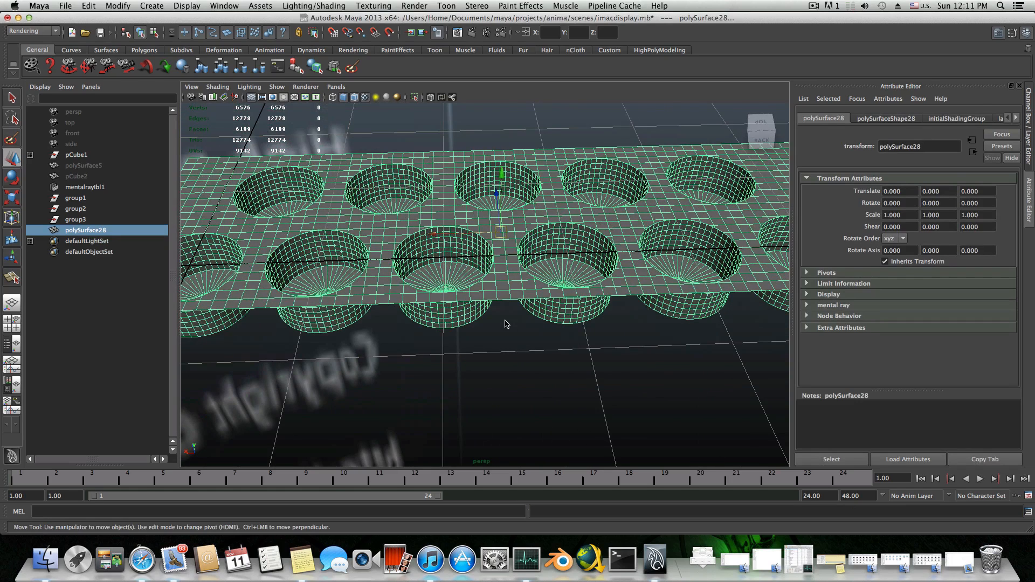
key(v)
key(Home)
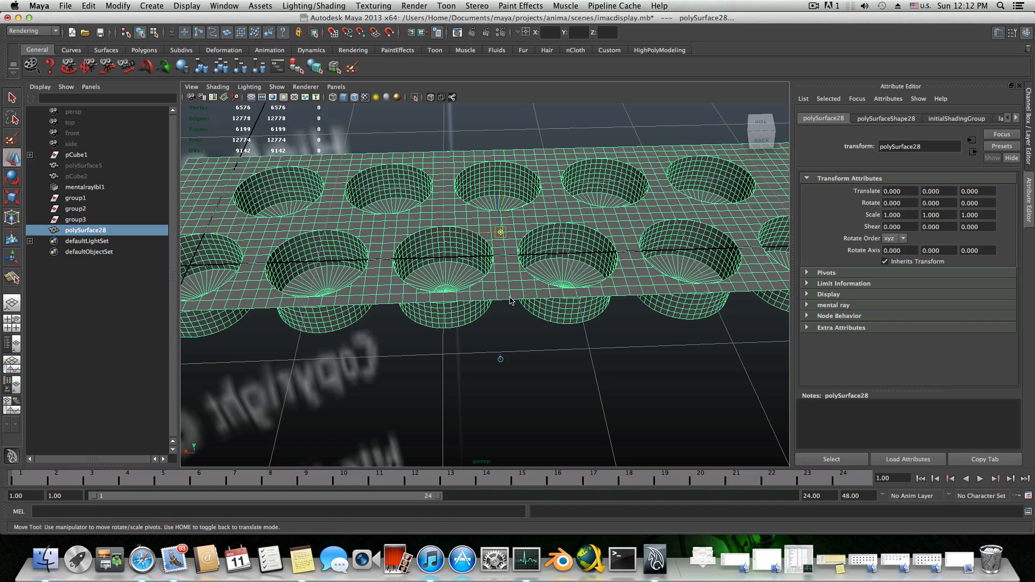
key(v)
middle_click(510, 298)
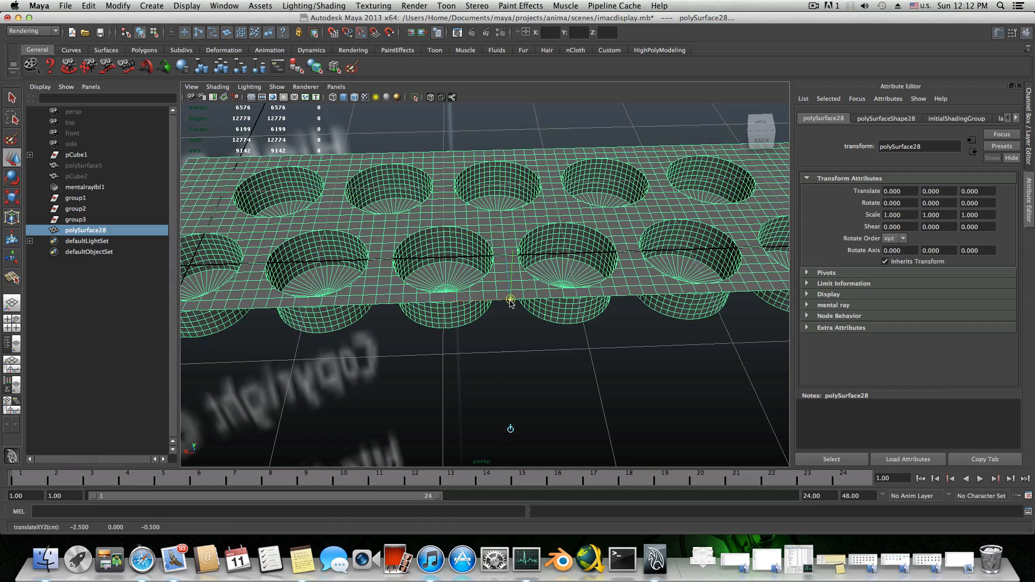
key(Home)
- Duplicate the perforated mesh and vertex-snap the copy against the original's opposite long edge, at Translate Z 2.100
alt+drag(536, 343, 410, 324)
scroll(324, 329, down, 5)
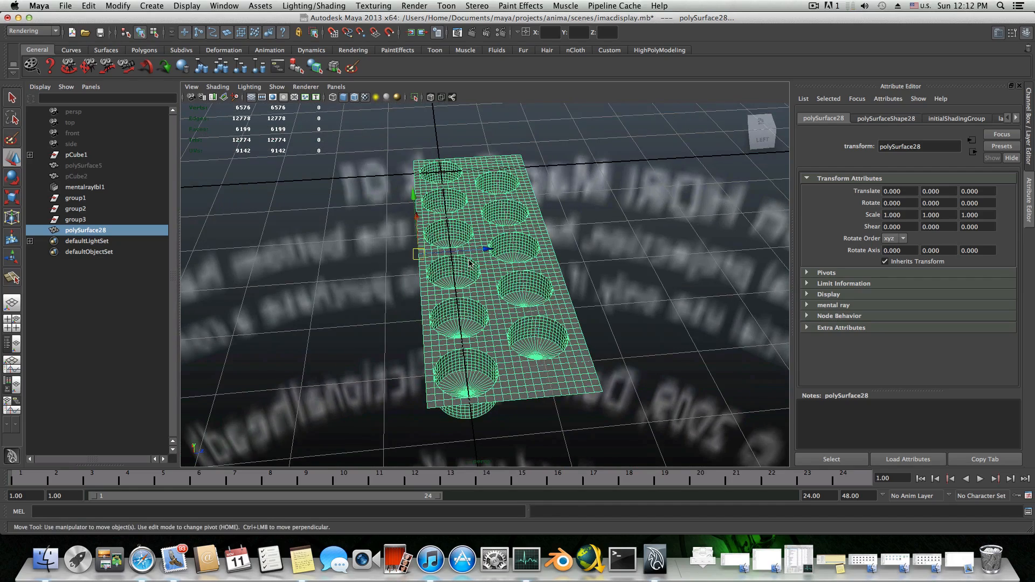
key(ctrl+d)
drag(487, 249, 634, 254)
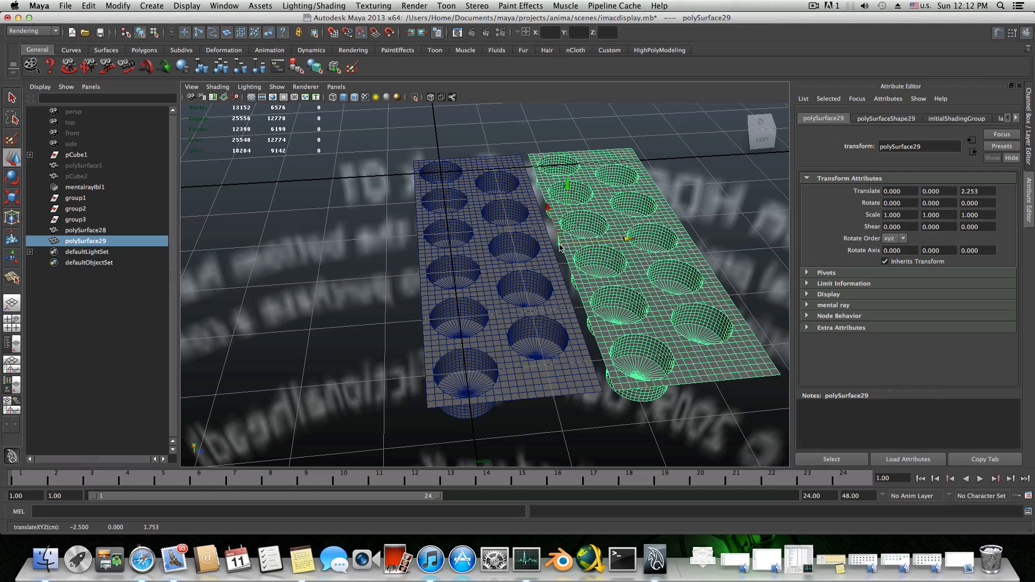
drag(560, 246, 691, 301)
- Duplicate the second strip and snap the new copy flush against its free long edge, at Translate Z 4.200
alt+right_drag(632, 303, 723, 315)
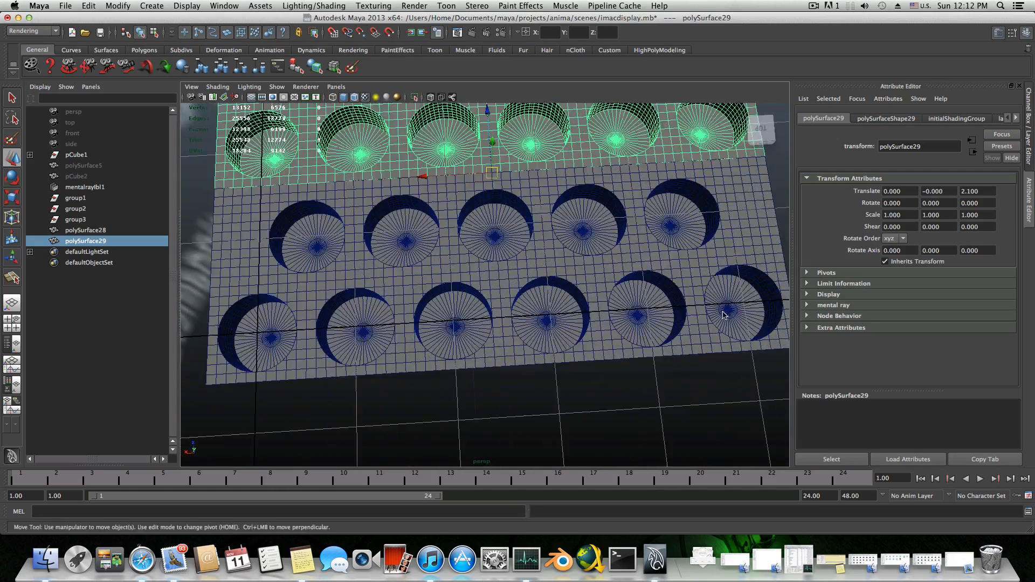
alt+drag(724, 315, 496, 348)
key(ctrl+d)
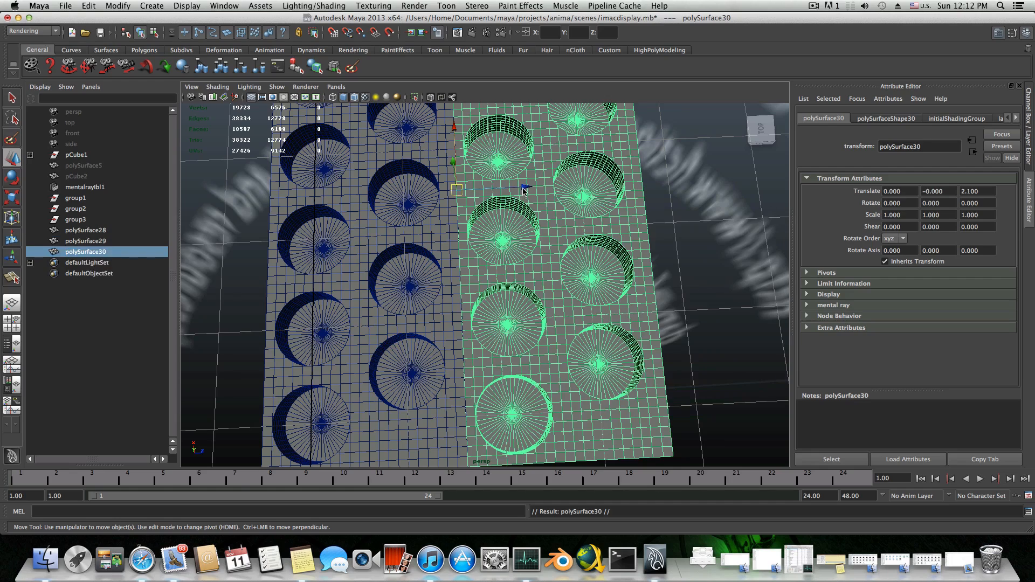
drag(523, 190, 641, 184)
key(v)
scroll(651, 200, down, 10)
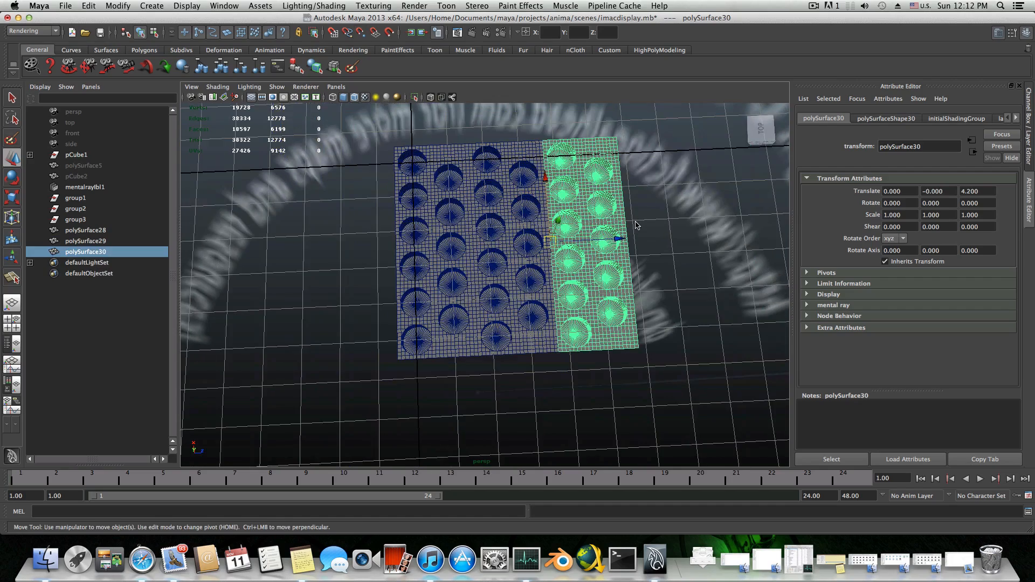
- Add a fourth perforated strip by duplicating the last one and vertex-snapping it to the adjoining edge, at Translate Z 6.300
key(super+d)
drag(619, 241, 697, 236)
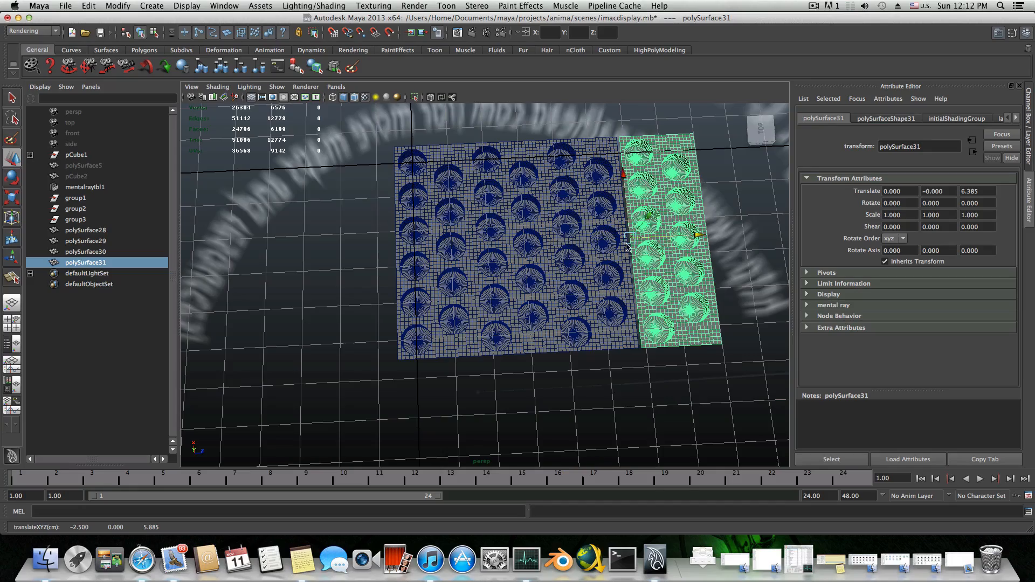
scroll(626, 247, up, 5)
alt+middle_drag(718, 222, 459, 264)
alt+right_drag(459, 264, 562, 260)
alt+middle_drag(548, 218, 545, 267)
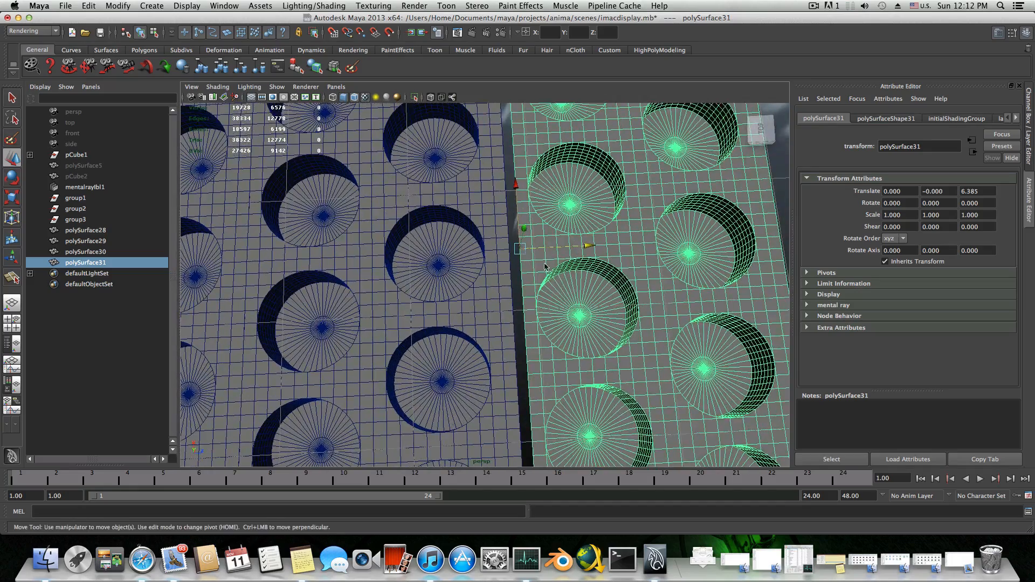
key(v)
drag(512, 252, 507, 254)
scroll(512, 256, down, 8)
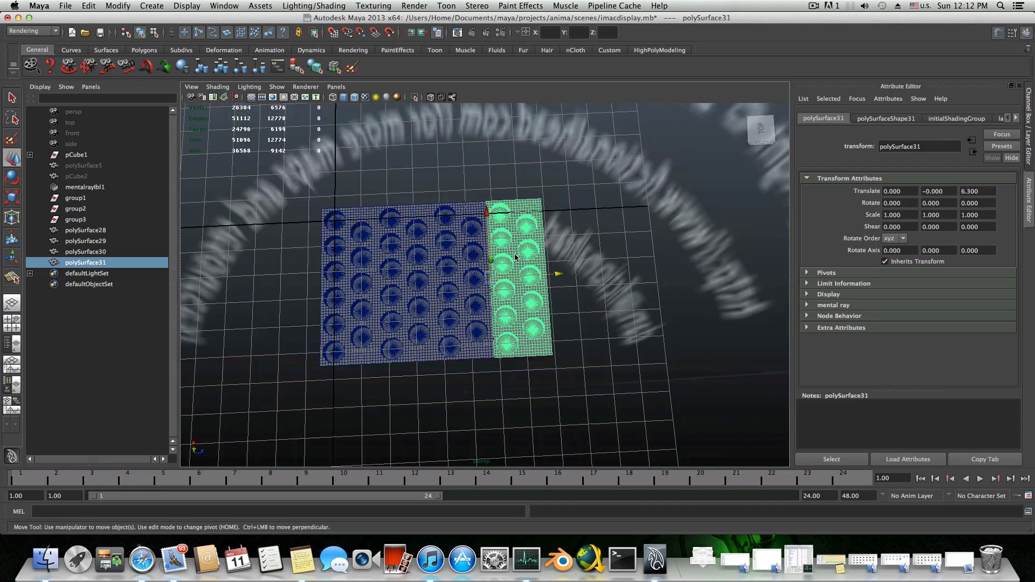
- Duplicate the fourth strip and vertex-snap the copy to the row's open edge, at Translate Z 8.400
key(ctrl+d)
drag(558, 274, 605, 278)
scroll(570, 282, up, 5)
scroll(570, 282, up, 4)
key(space)
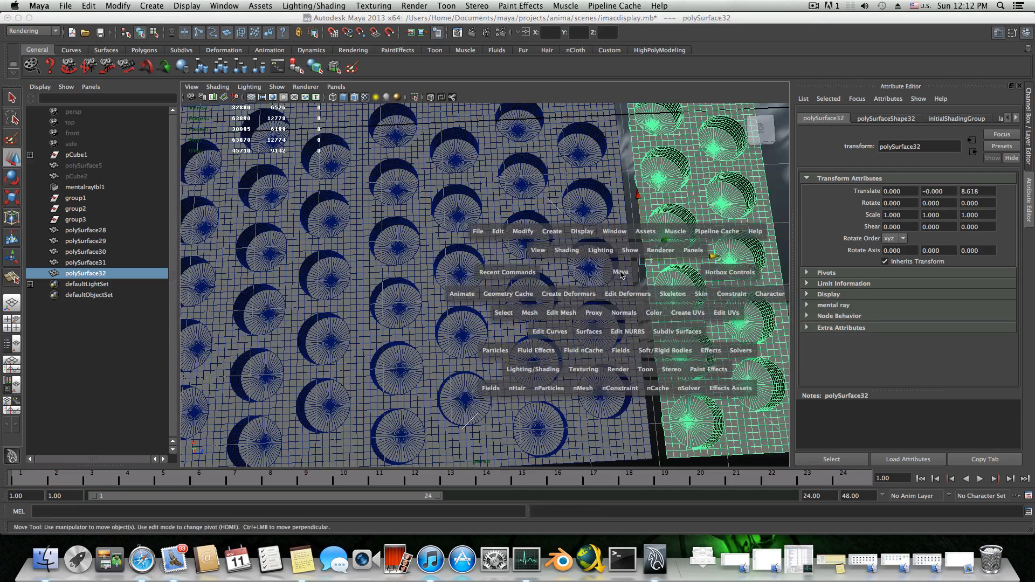
alt+middle_drag(635, 276, 508, 286)
scroll(520, 280, down, 5)
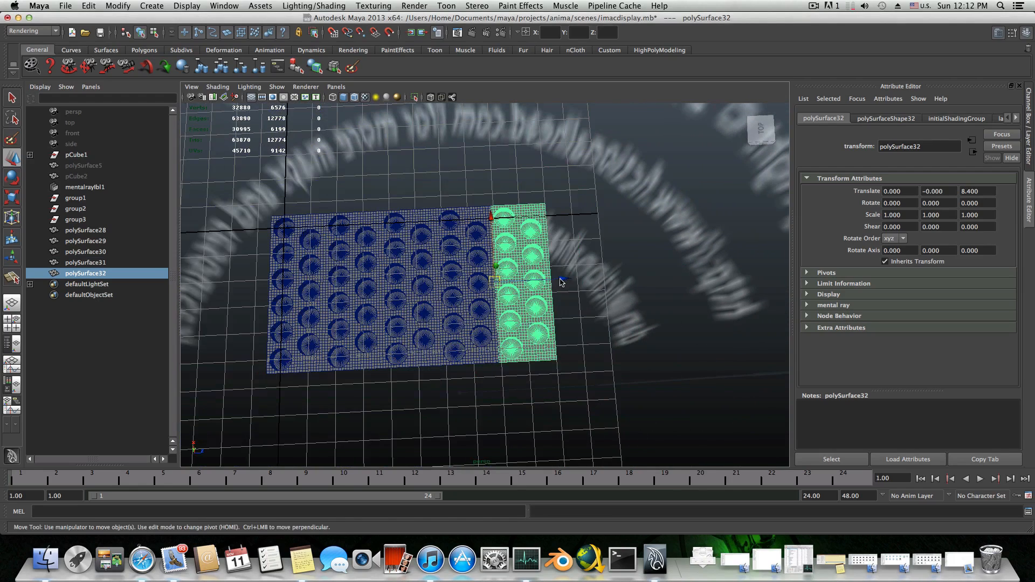
- Duplicate the fifth strip along Z and vertex-snap the sixth strip against its open long edge
key(ctrl+d)
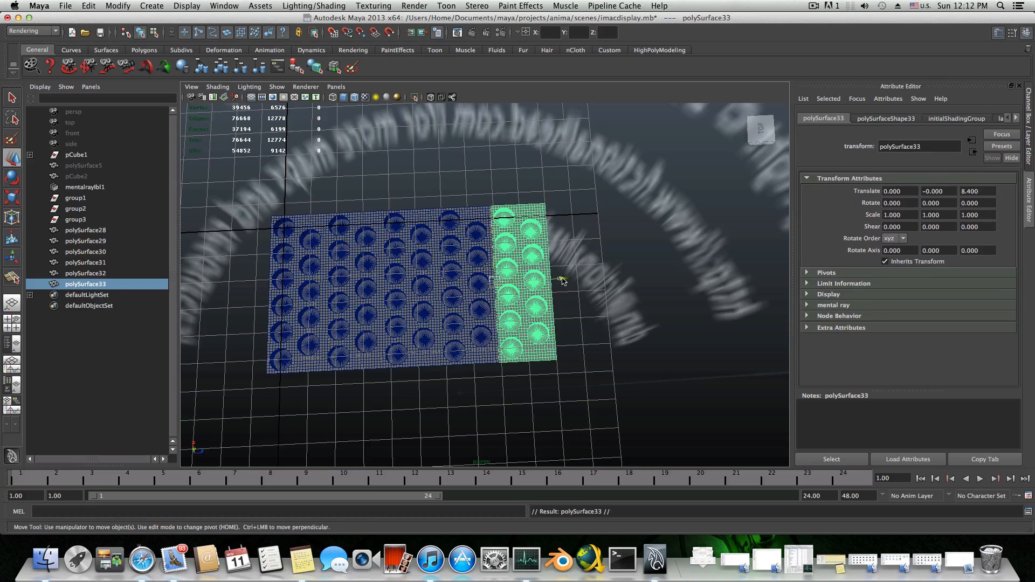
drag(562, 281, 601, 284)
scroll(601, 285, up, 5)
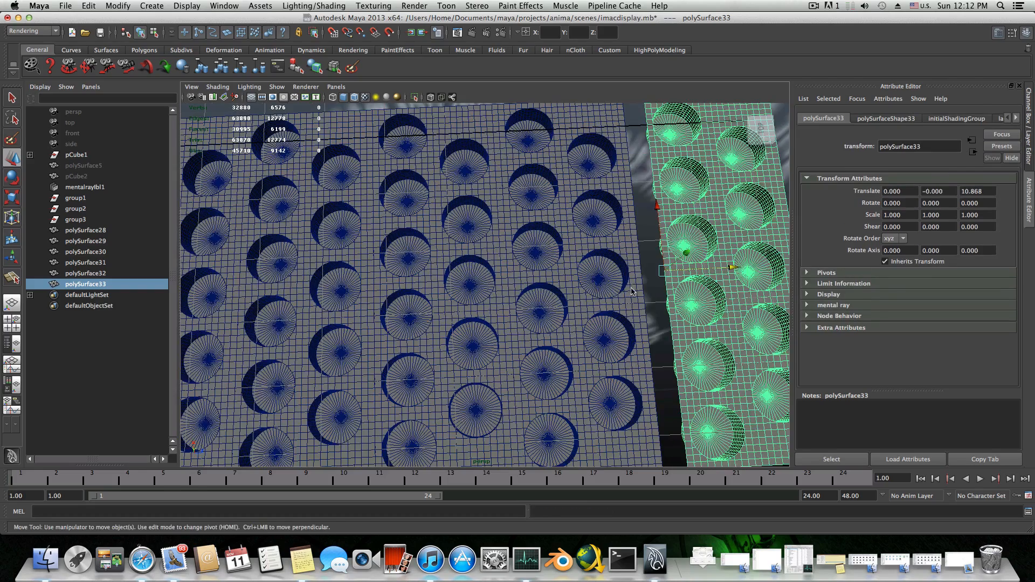
alt+middle_drag(632, 292, 528, 291)
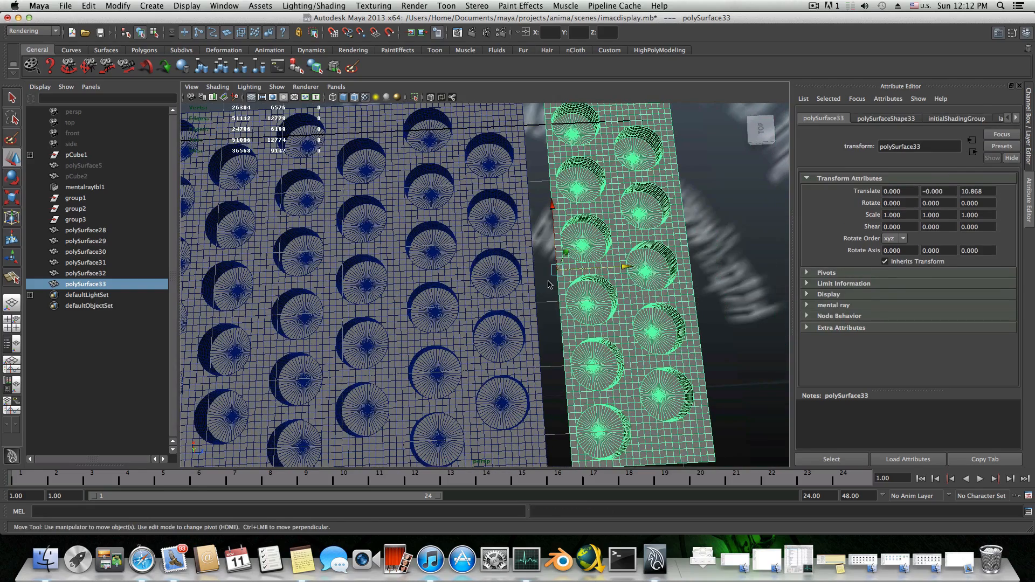
key(v)
drag(561, 272, 754, 272)
- Duplicate the sixth strip and snap the seventh strip edge to edge beside it, at Translate Z 12.600
key(super+d)
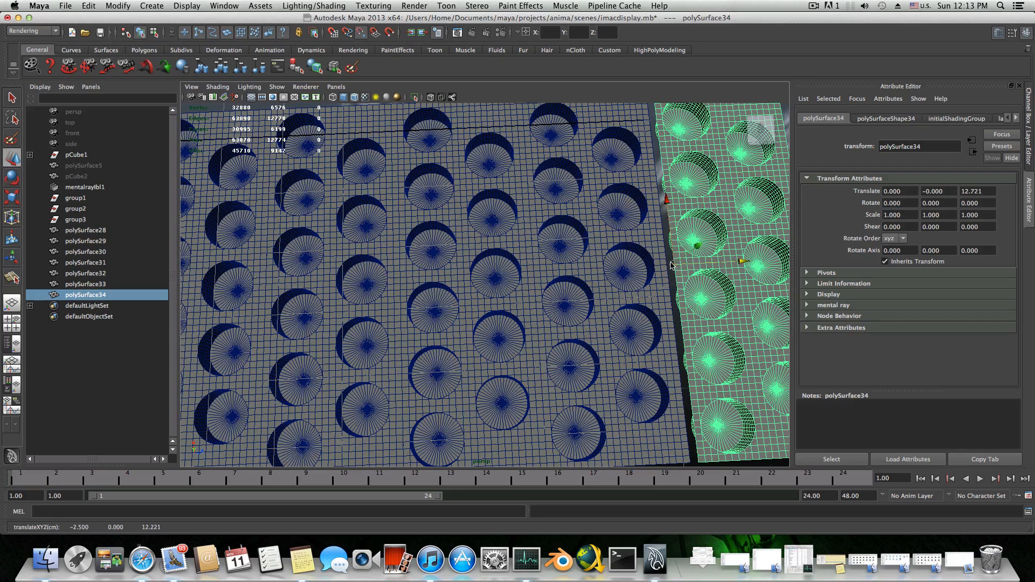
drag(670, 262, 669, 262)
scroll(627, 287, down, 10)
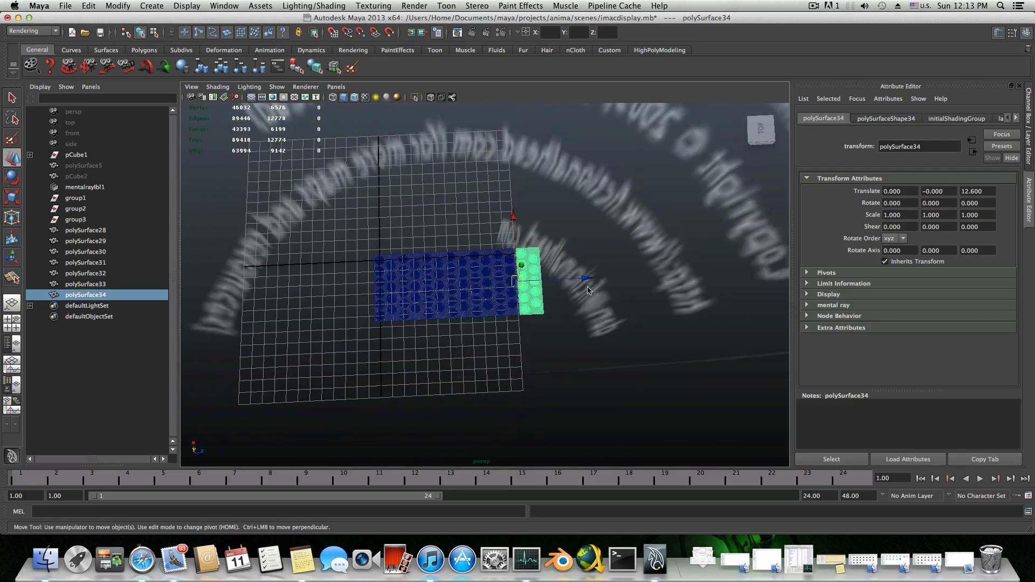
scroll(661, 294, up, 6)
scroll(651, 296, down, 3)
alt+drag(652, 295, 549, 273)
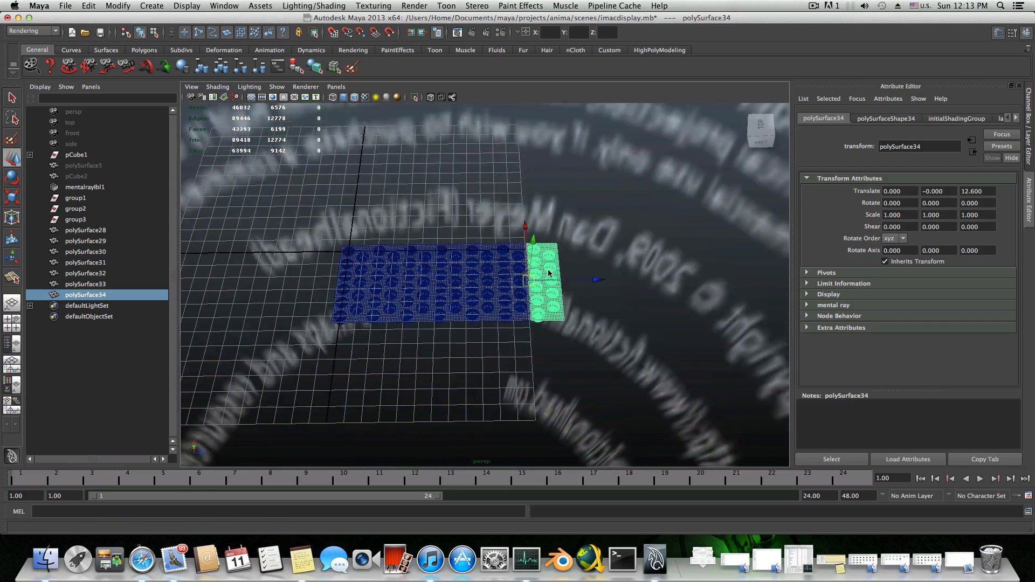
scroll(549, 273, up, 15)
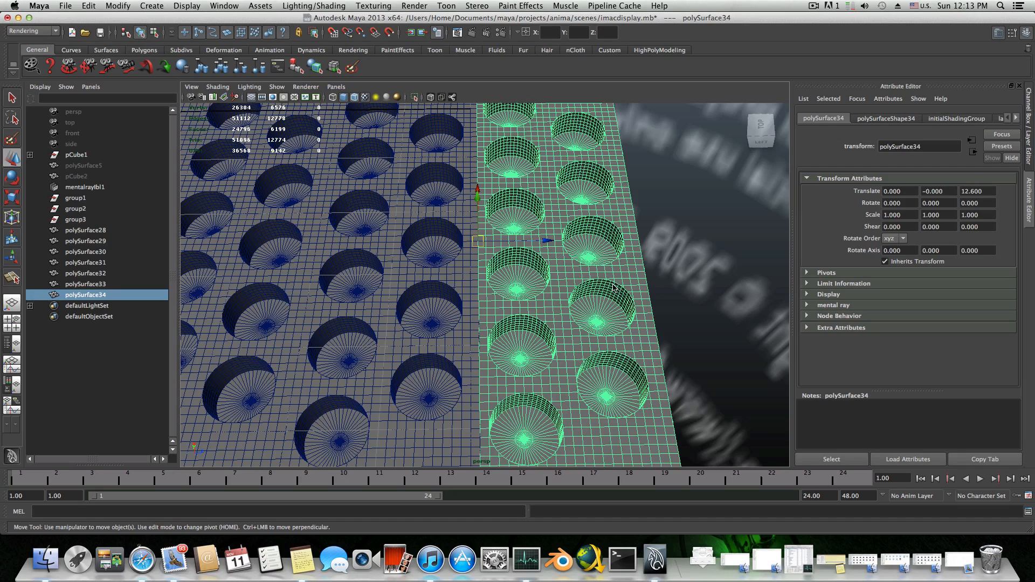
- Duplicate the seventh strip, snap the eighth to its open edge at Translate Z 14.700, and select all eight strips
key(ctrl+d)
drag(551, 247, 714, 253)
key(v)
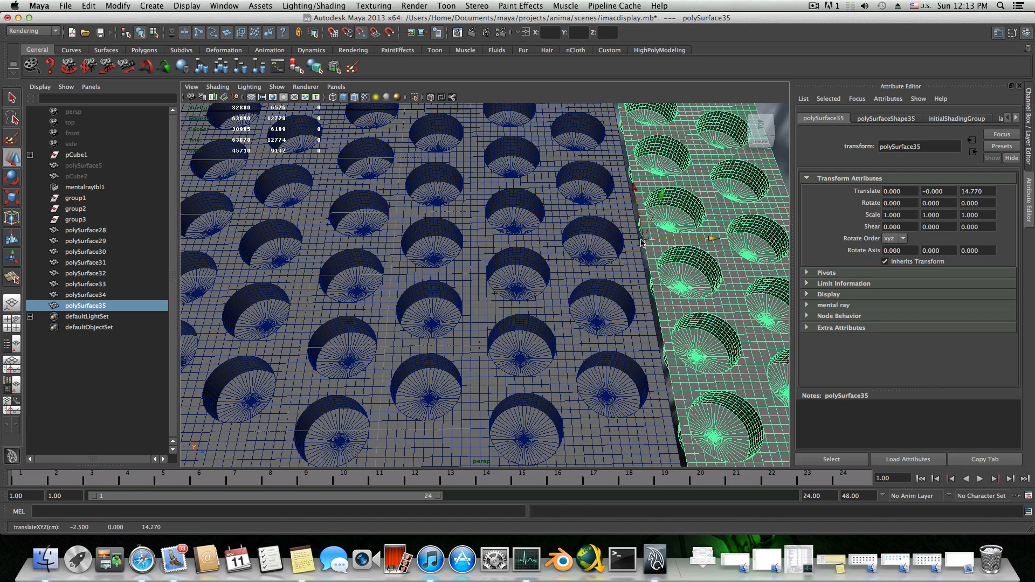
drag(642, 239, 562, 357)
scroll(643, 242, down, 10)
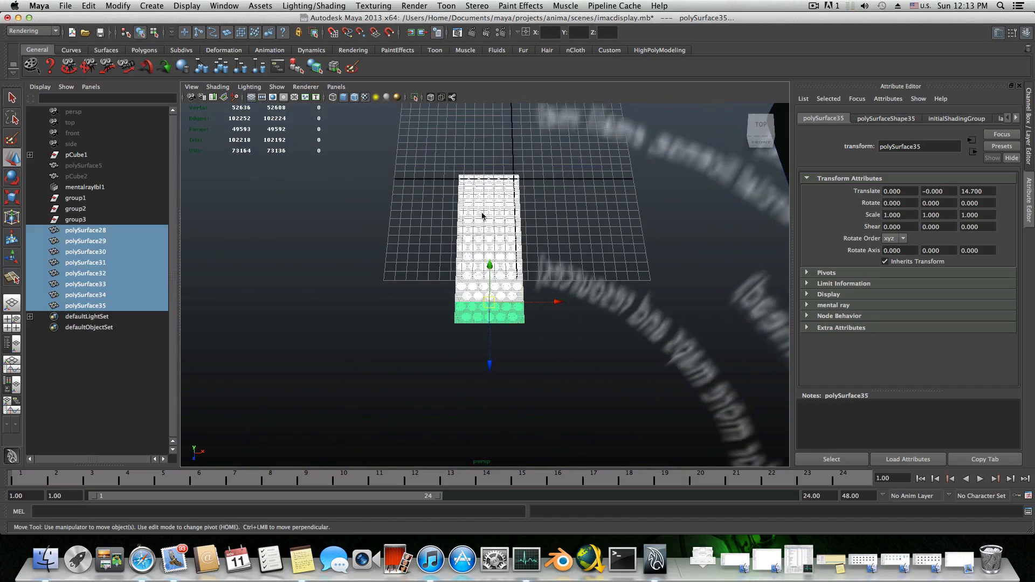
- Examine the selected row of strips for hole spacing and grid alignment across the seams
alt+drag(456, 244, 652, 215)
alt+middle_drag(411, 268, 534, 251)
alt+drag(534, 251, 432, 237)
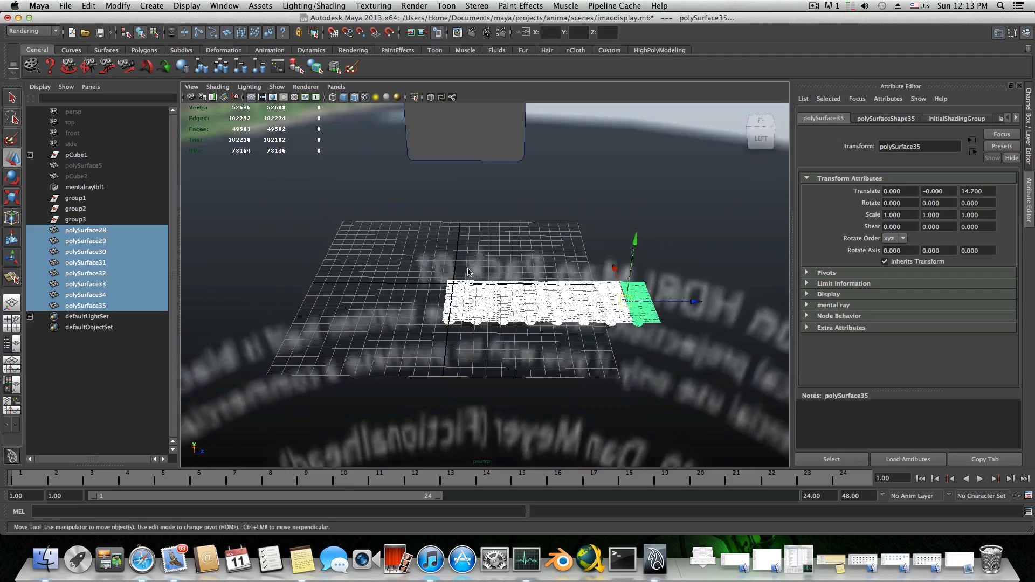
scroll(510, 257, up, 6)
alt+drag(510, 253, 511, 301)
alt+middle_drag(511, 301, 571, 267)
scroll(571, 269, up, 6)
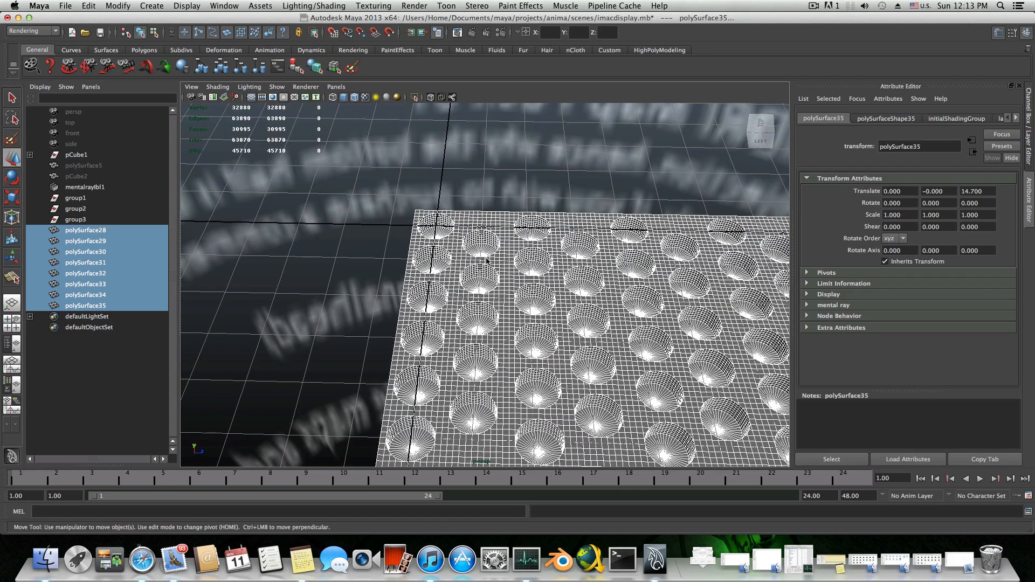
scroll(502, 229, up, 8)
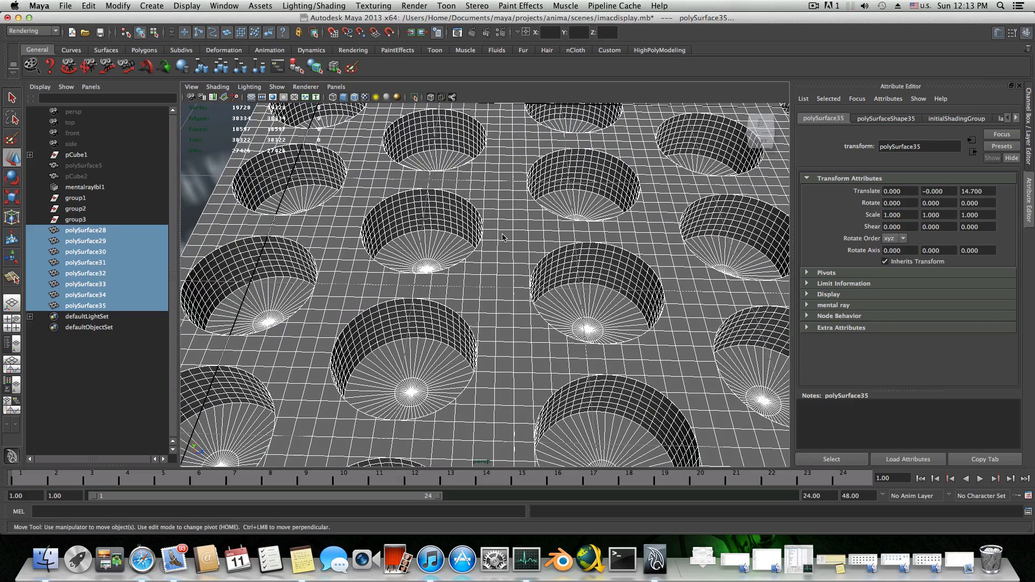
scroll(503, 237, down, 3)
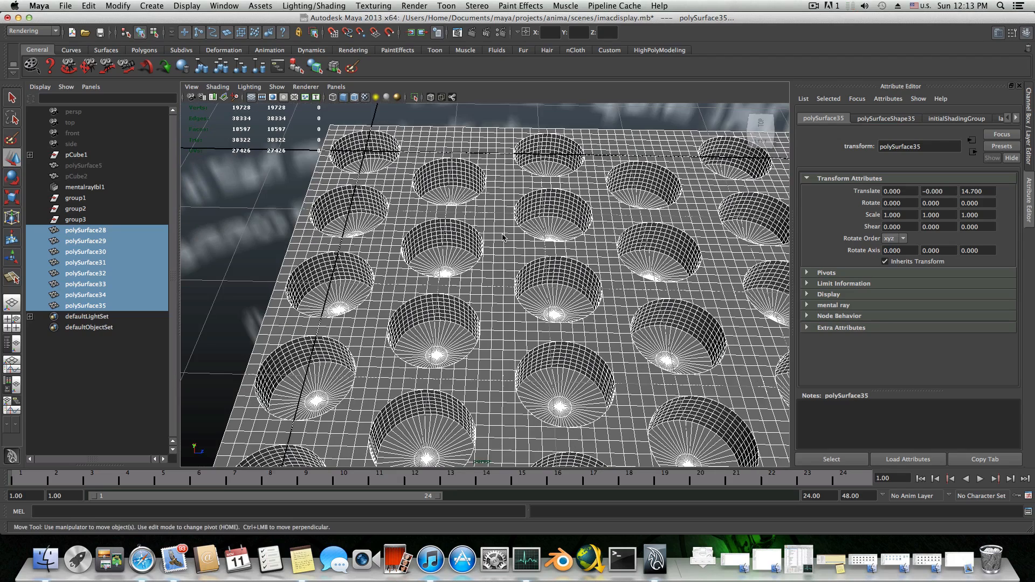
- Select only the first two neighbouring strips, polySurface29 and polySurface28
click(539, 258)
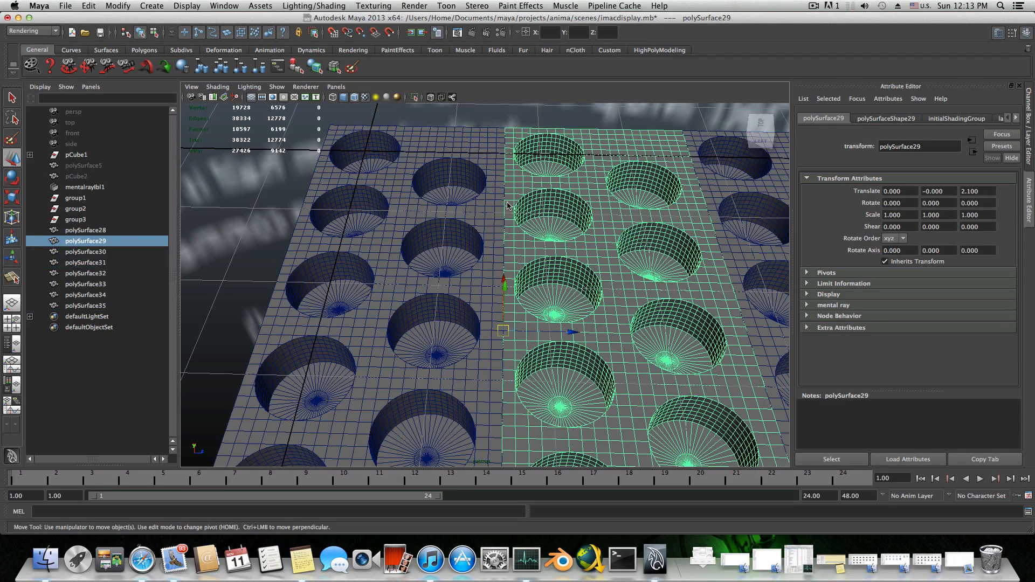
shift+click(502, 217)
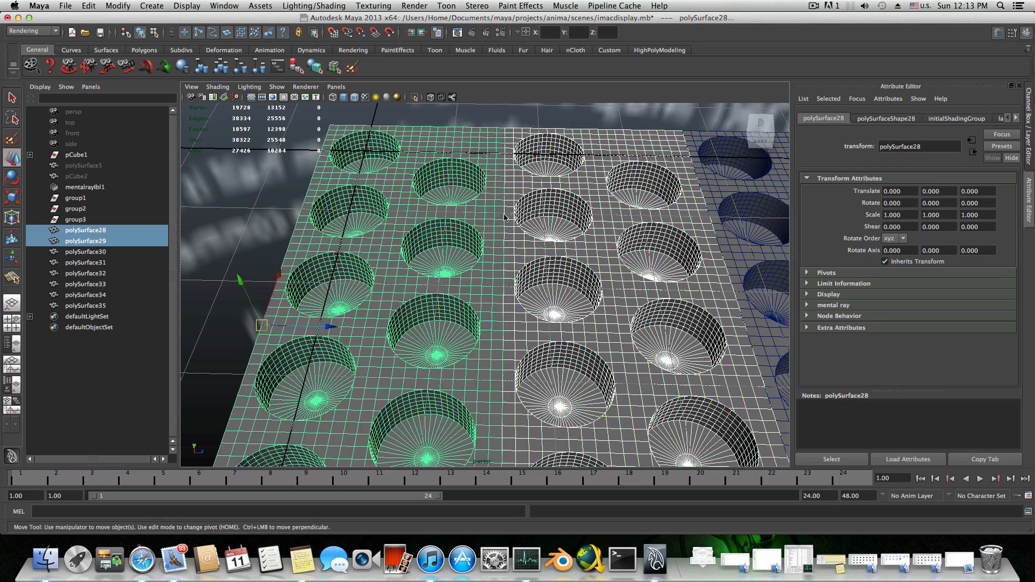
scroll(552, 284, down, 10)
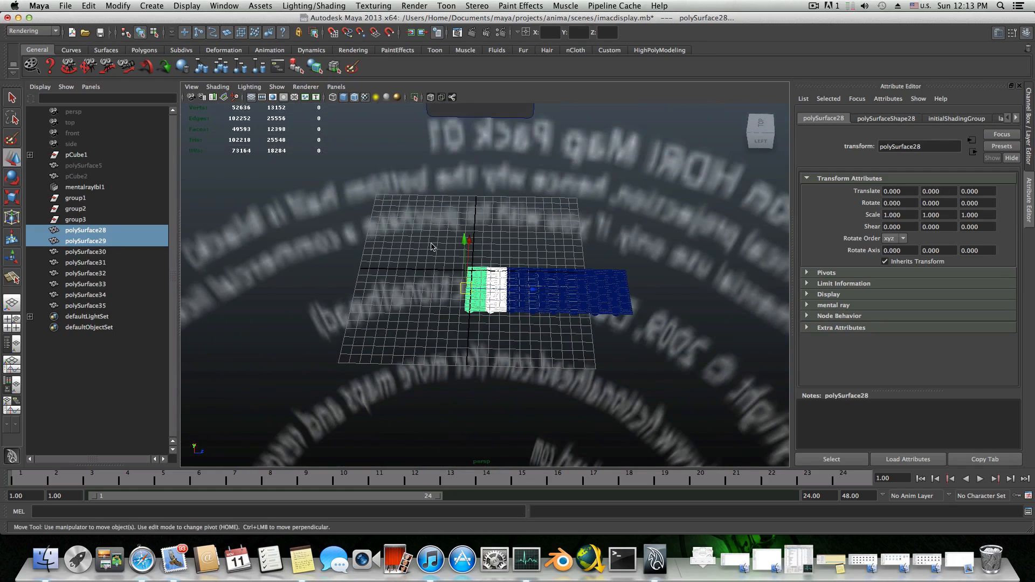
- Select all eight mesh strips and combine them into a single polygon object
drag(431, 247, 653, 366)
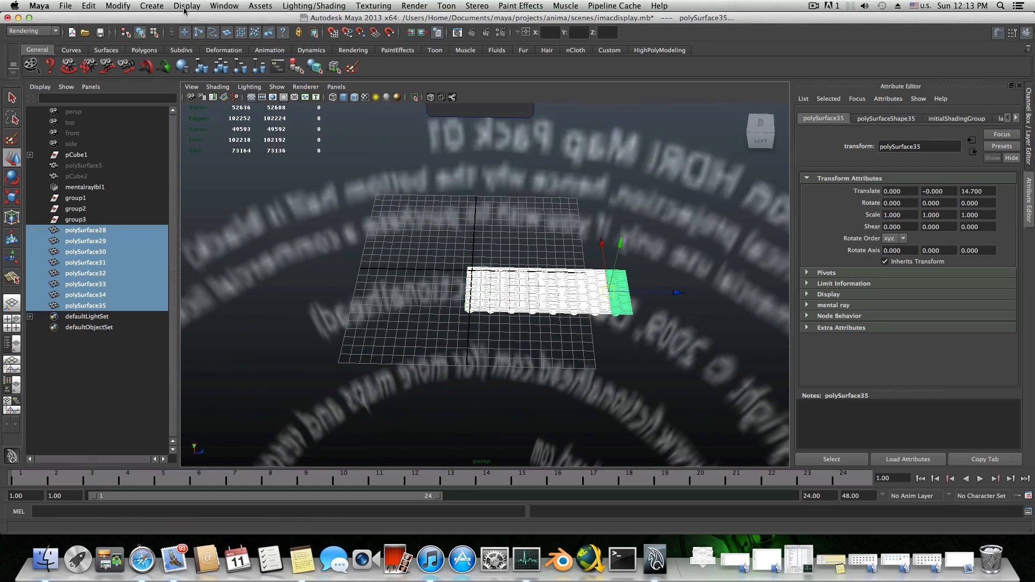
click(33, 31)
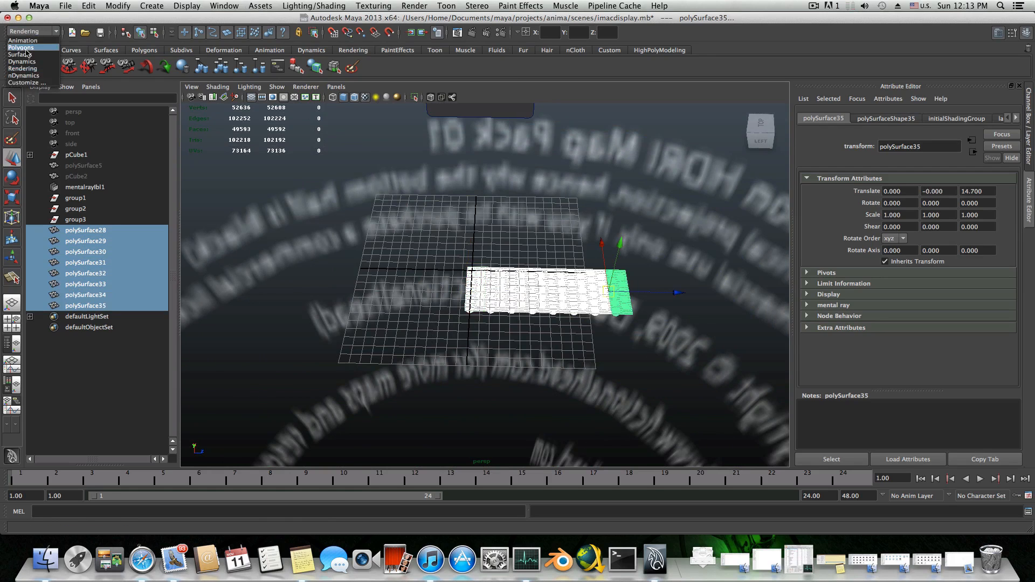
click(27, 44)
click(315, 8)
click(334, 18)
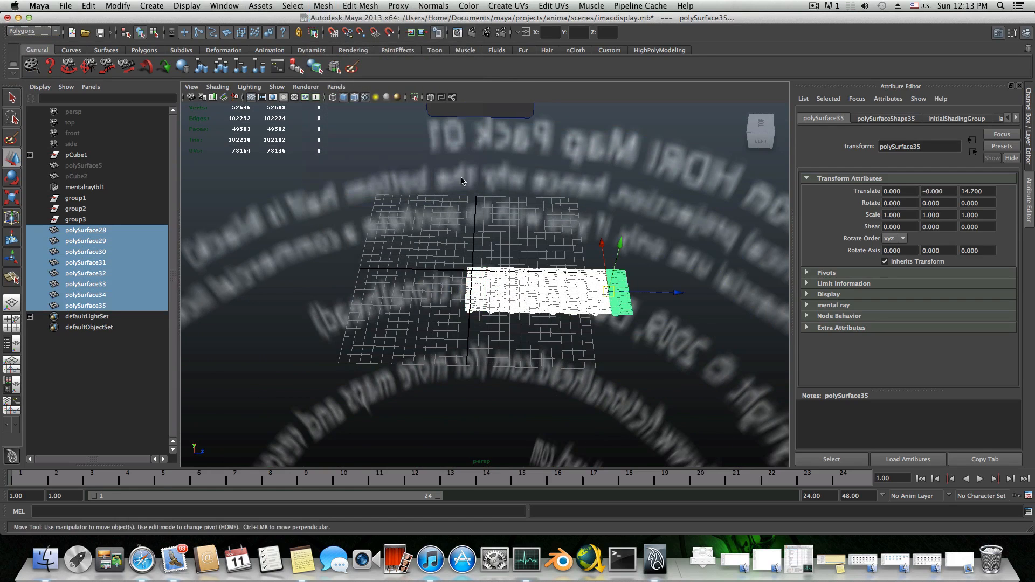
alt+drag(588, 271, 484, 259)
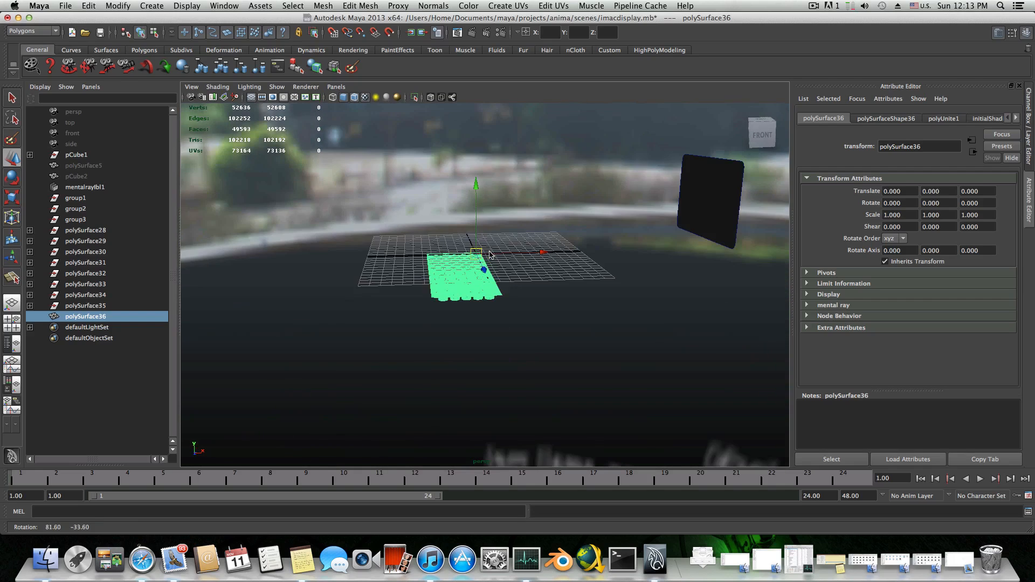
- Unhide the hidden display parts polySurface5 and pCube2
click(75, 220)
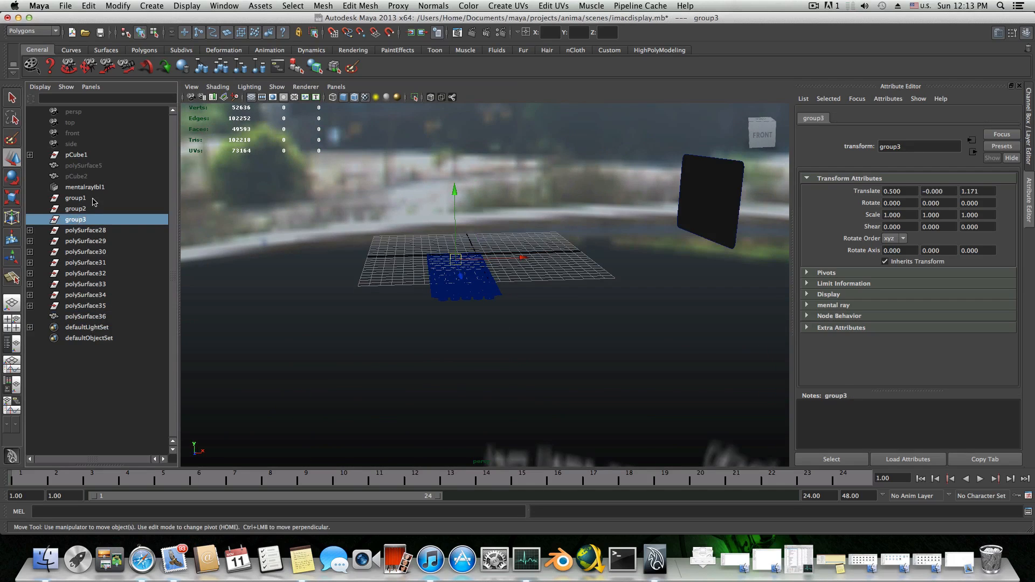
click(76, 176)
ctrl+click(80, 165)
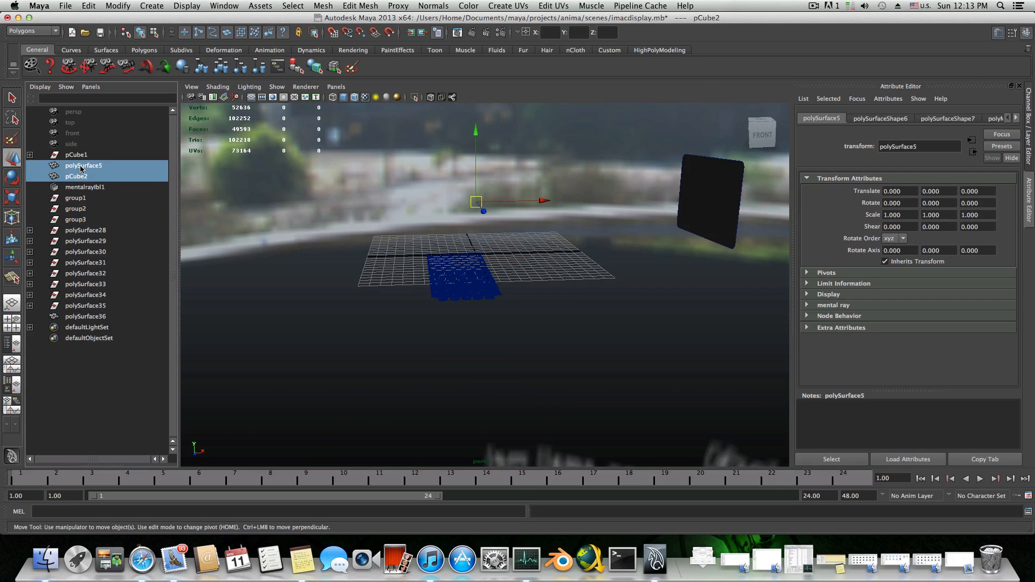
key(ctrl+h)
click(110, 217)
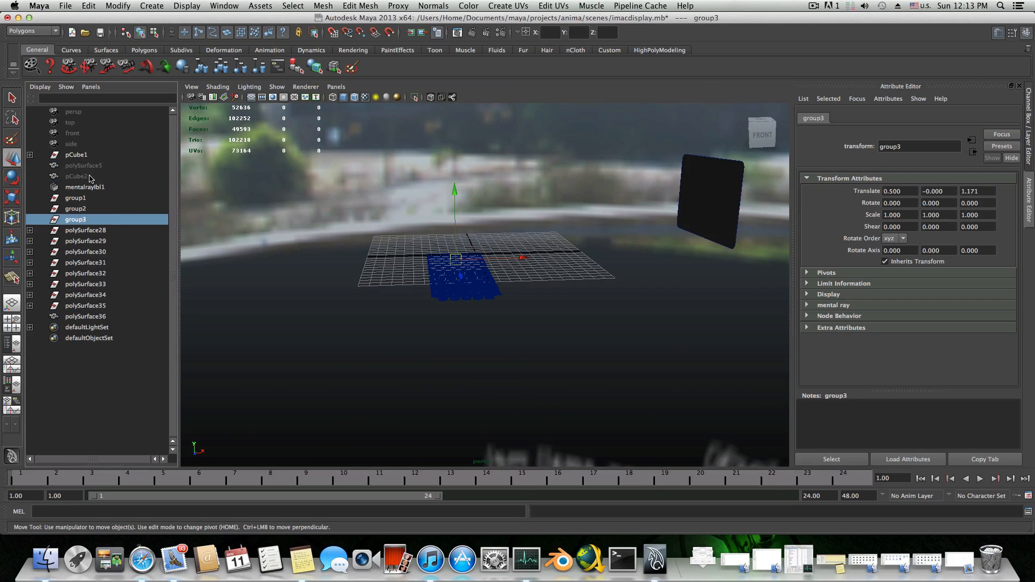
click(110, 199)
click(74, 177)
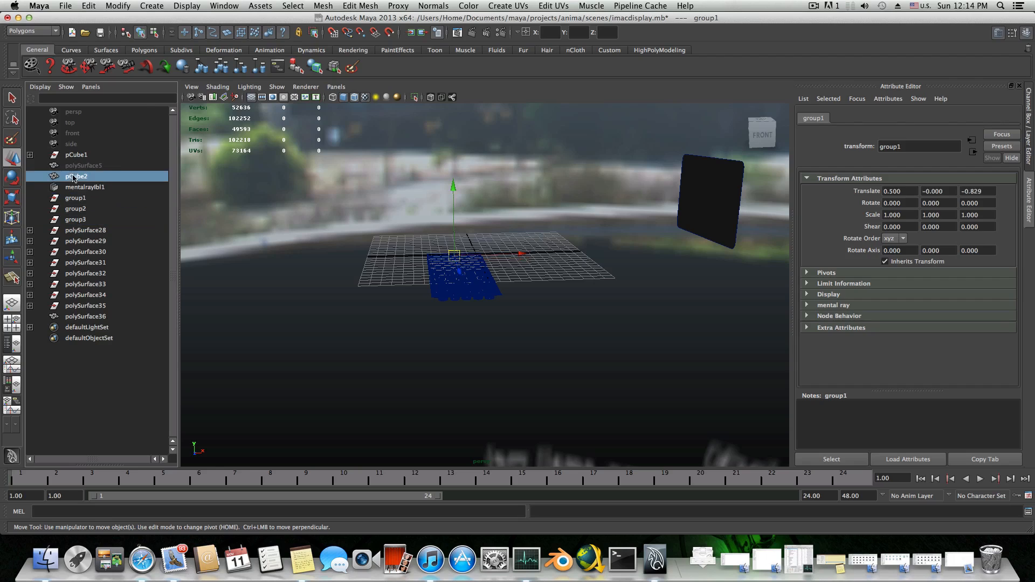
click(84, 166)
drag(105, 209, 166, 219)
click(92, 179)
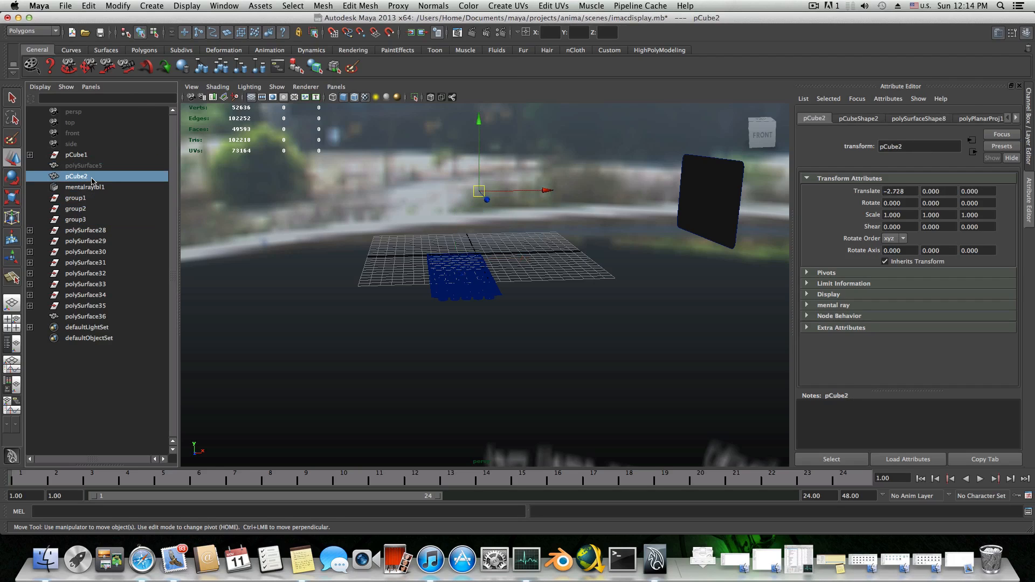
key(ctrl+shift+h)
click(84, 165)
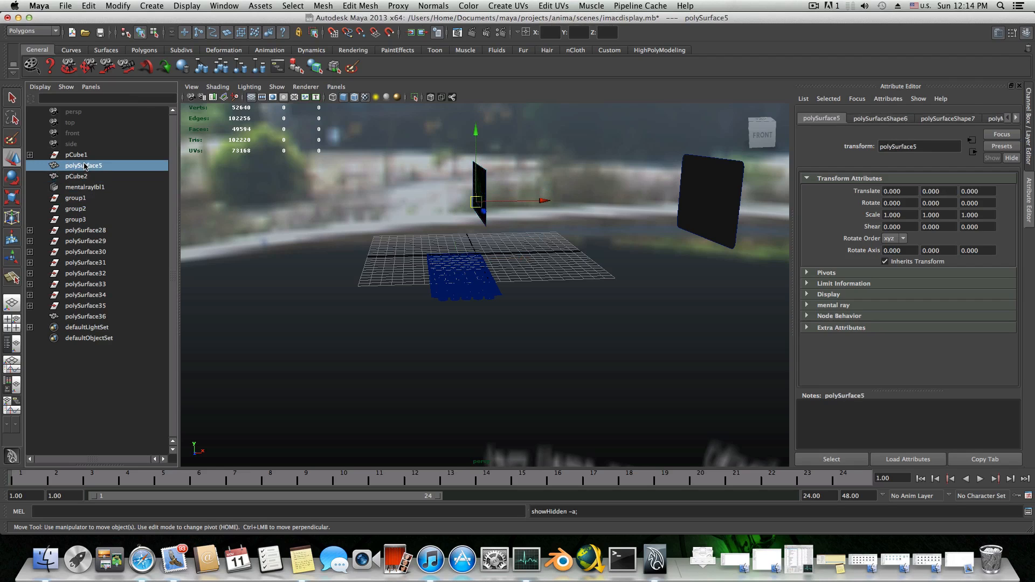
- Select the combined perforated panel and center its pivot
alt+drag(447, 273, 371, 265)
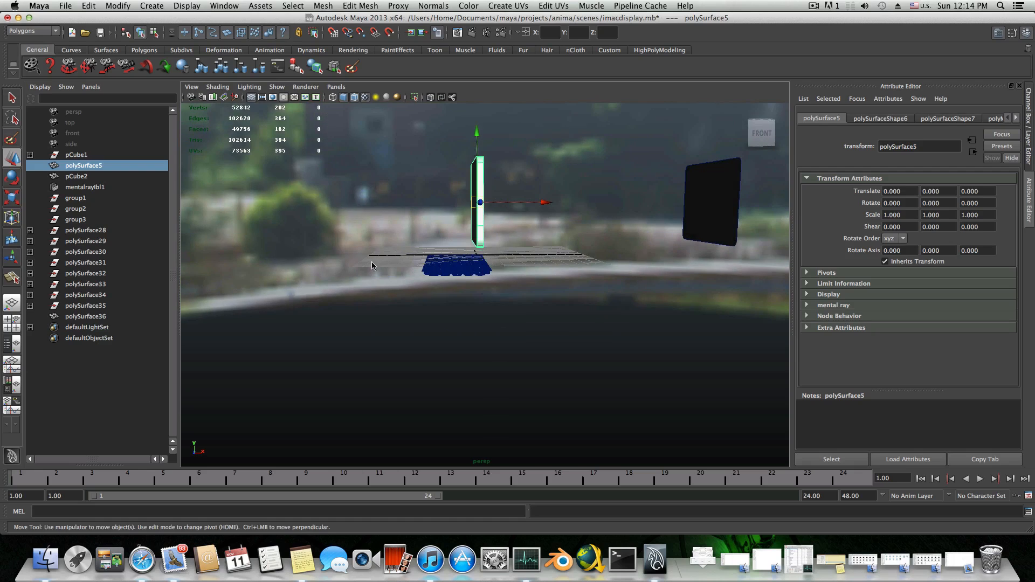
scroll(381, 317, up, 5)
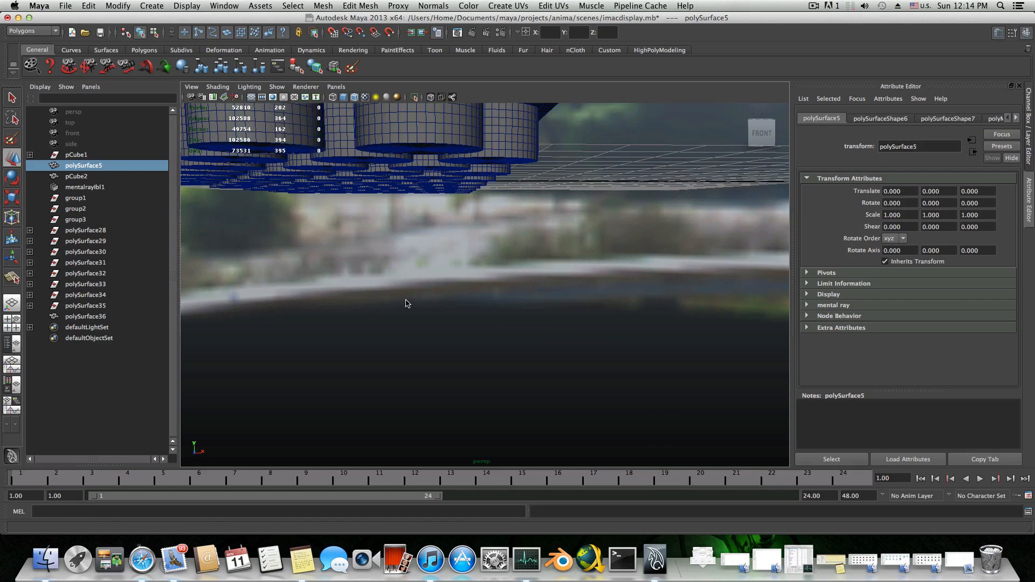
scroll(467, 314, up, 3)
scroll(340, 282, down, 5)
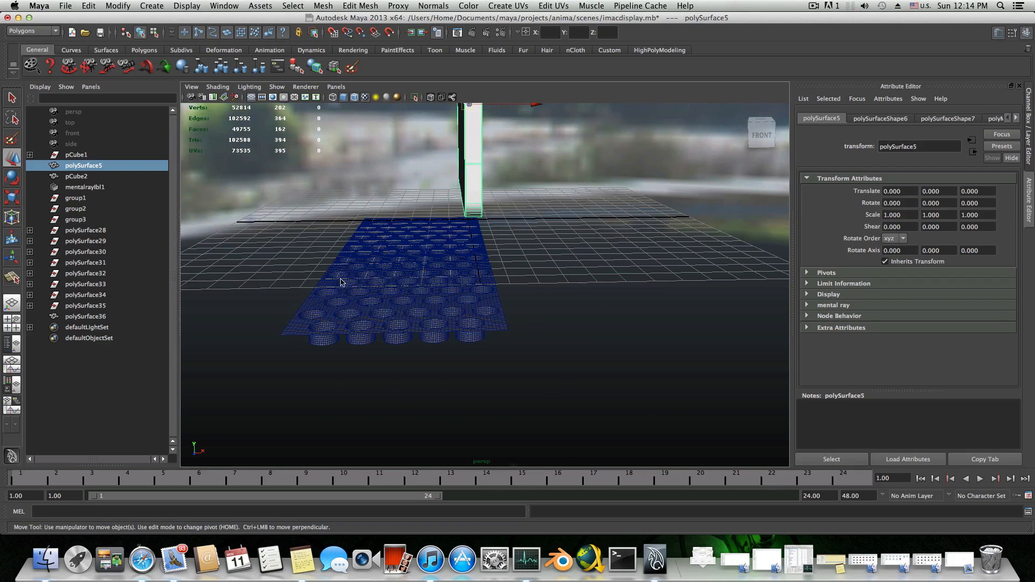
click(406, 295)
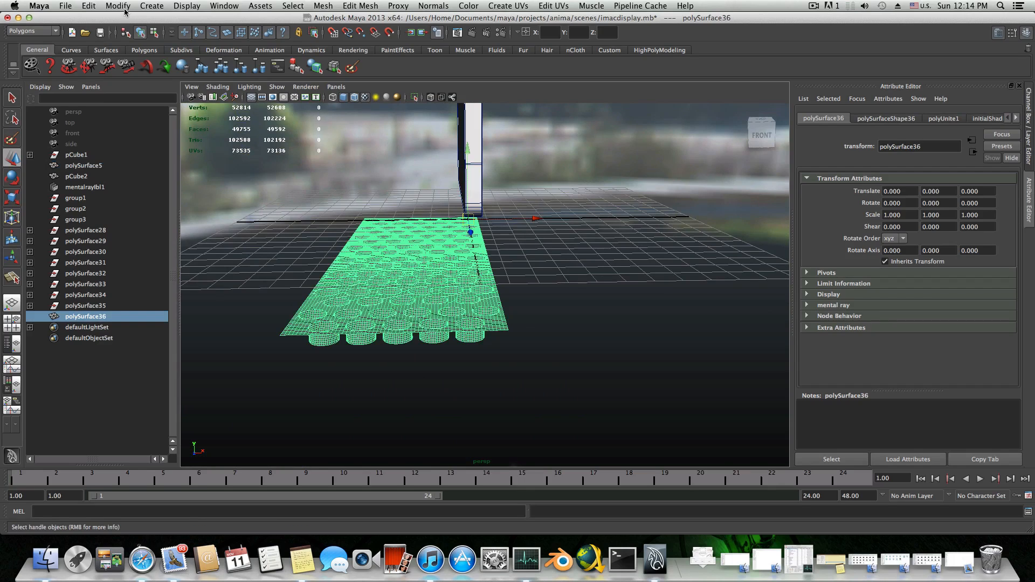
click(118, 6)
click(130, 127)
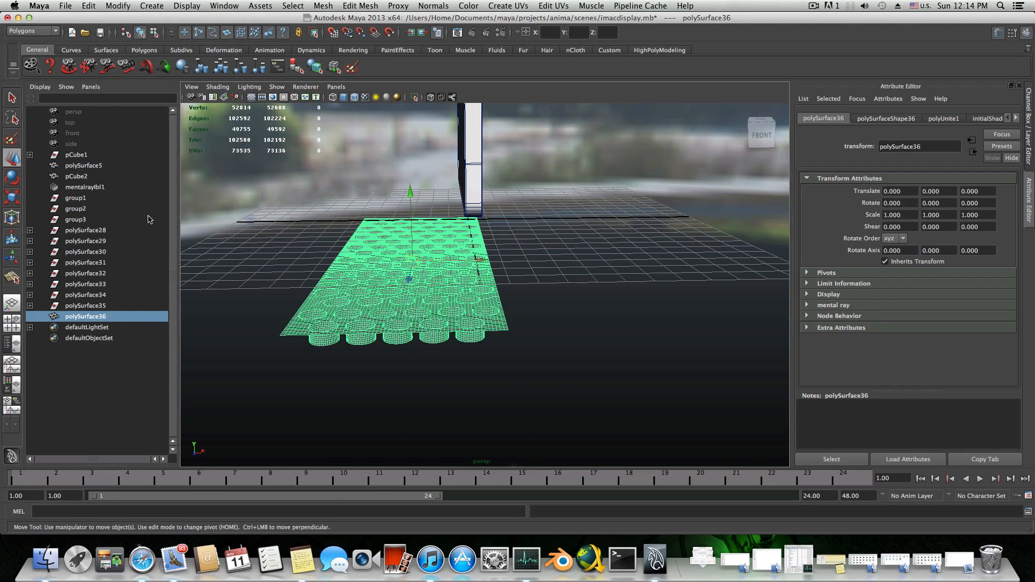
- Scale the perforated panel uniformly to about 0.102
key(r)
drag(414, 262, 400, 293)
alt+drag(600, 276, 360, 251)
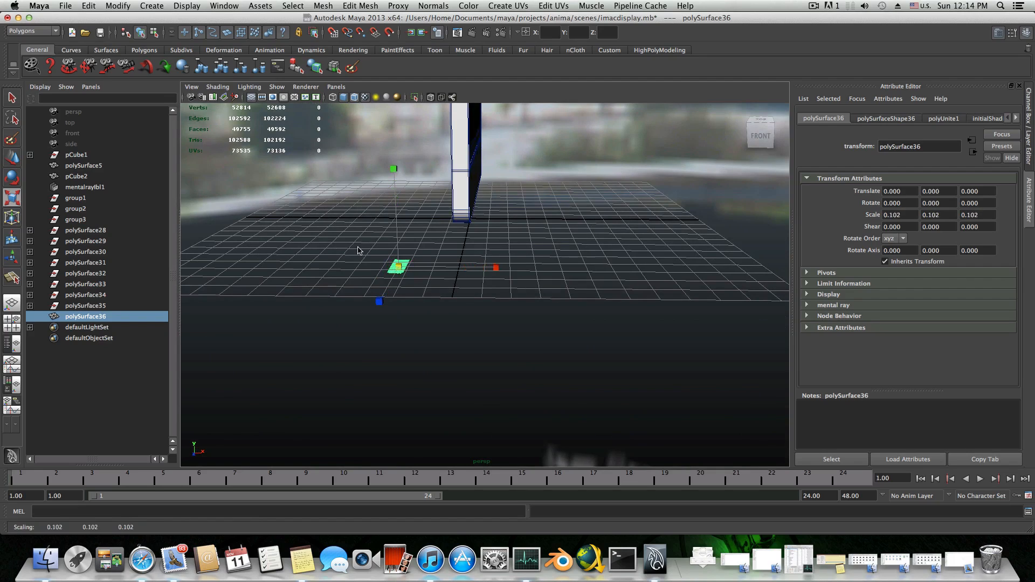
- Move the small panel beneath the display's lower edge, to about Translate 2.503, 1.177, -3.065
click(10, 160)
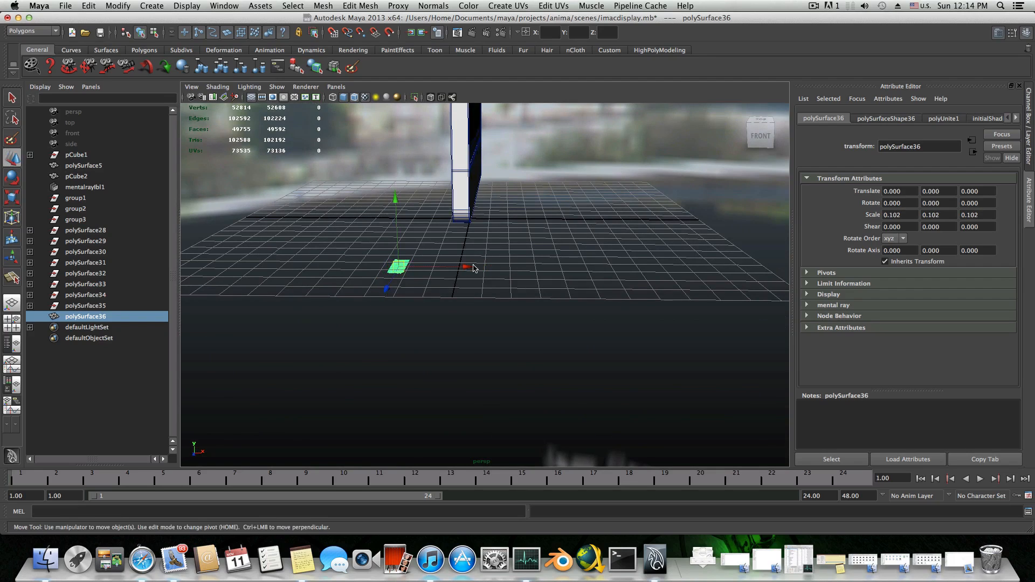
drag(473, 268, 523, 238)
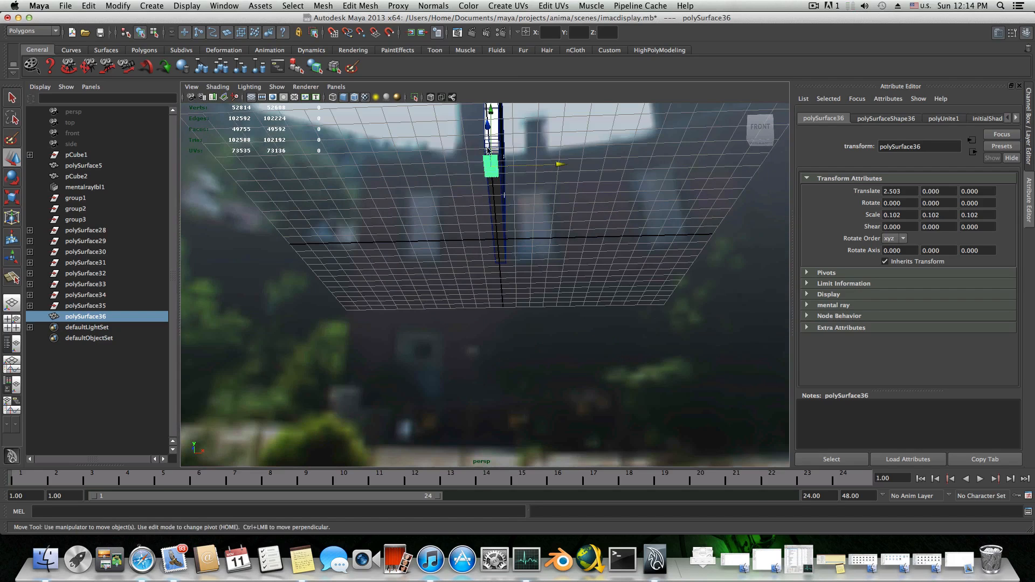
alt+drag(487, 185, 378, 289)
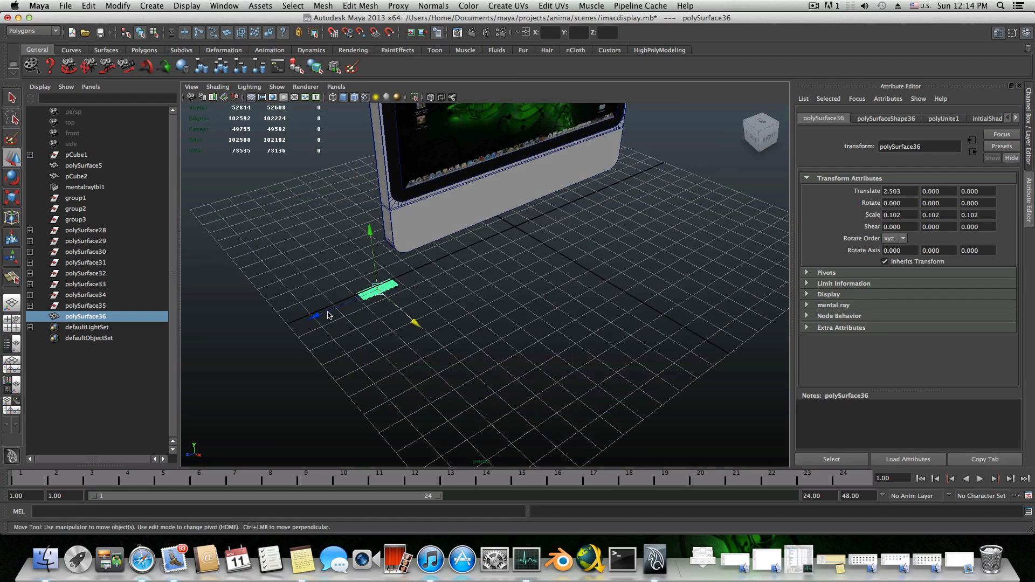
drag(317, 321, 433, 180)
alt+right_drag(405, 232, 532, 246)
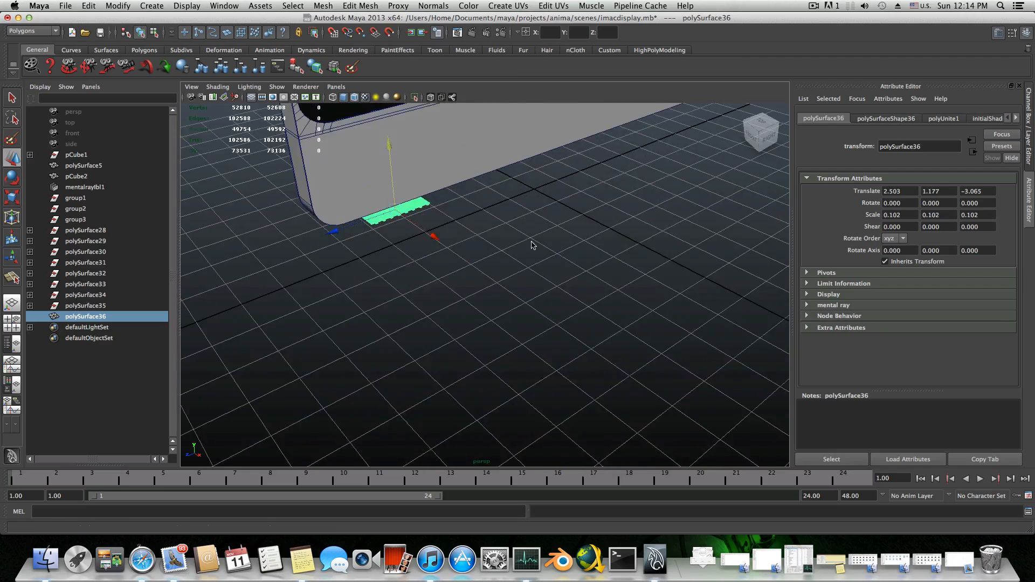
alt+drag(531, 245, 702, 323)
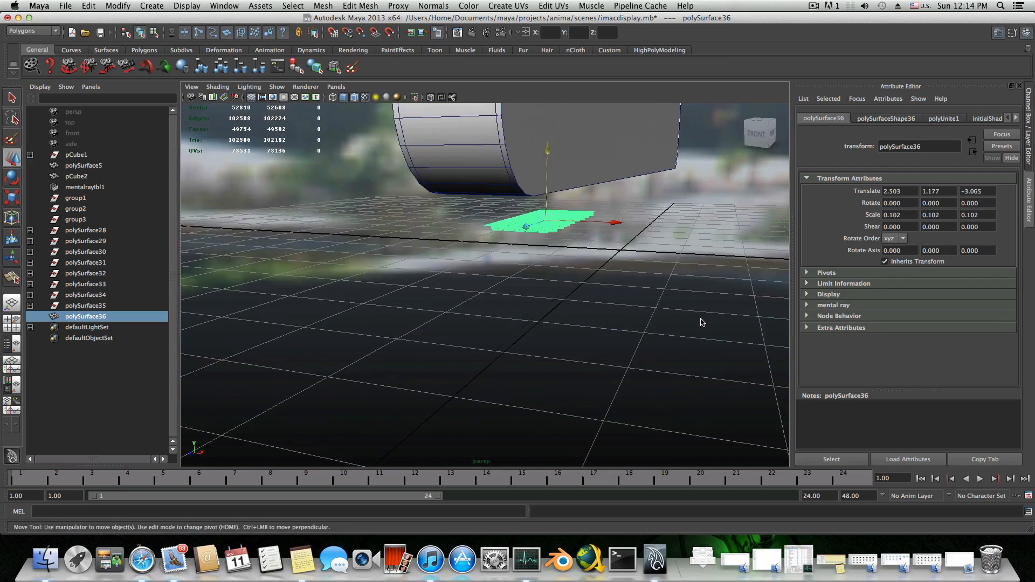
alt+drag(533, 268, 467, 287)
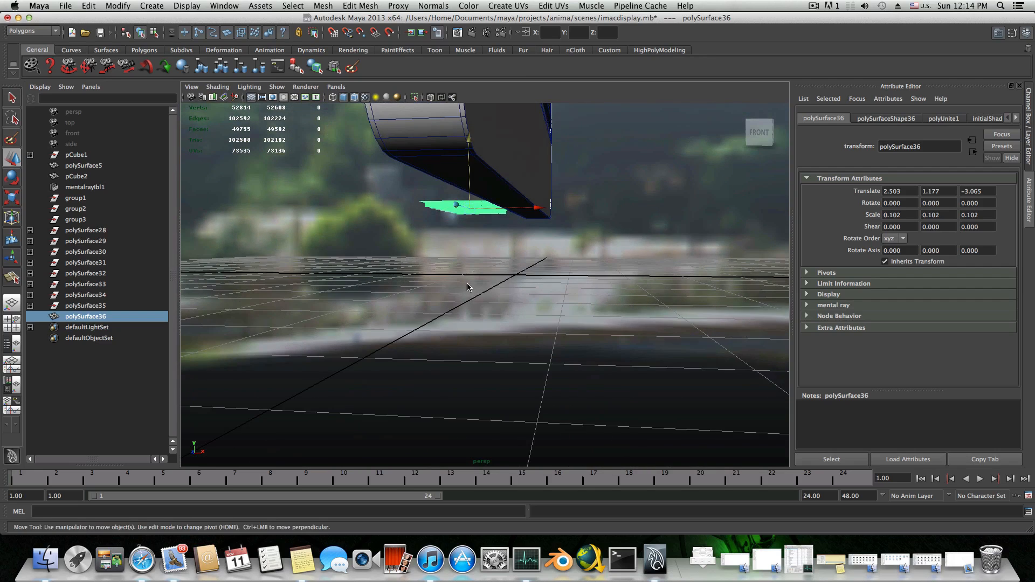
- Rotate the panel 180 degrees about Z to flip it over beneath the display
click(18, 176)
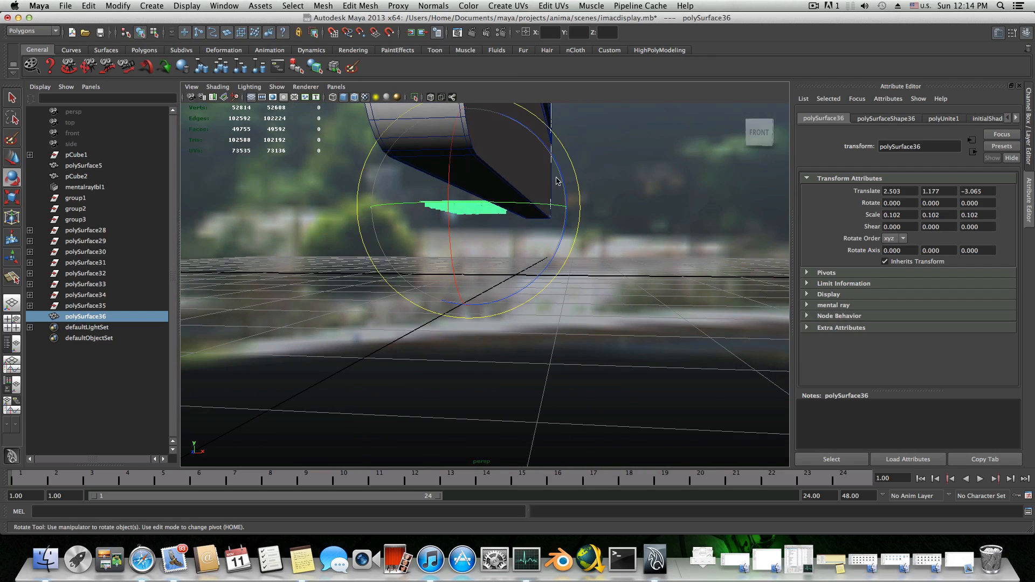
alt+drag(458, 260, 396, 262)
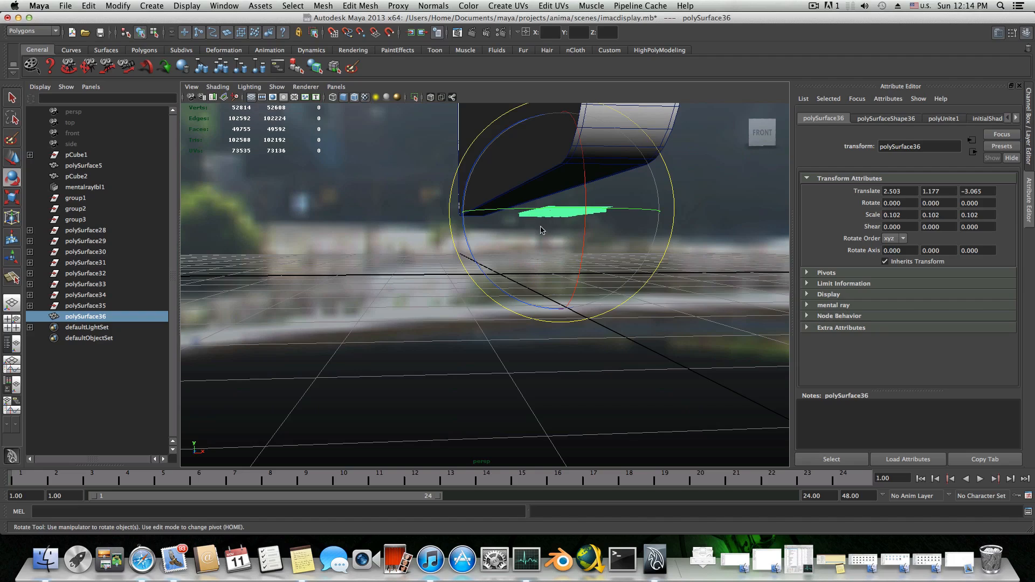
alt+middle_drag(541, 231, 509, 273)
alt+drag(508, 274, 518, 272)
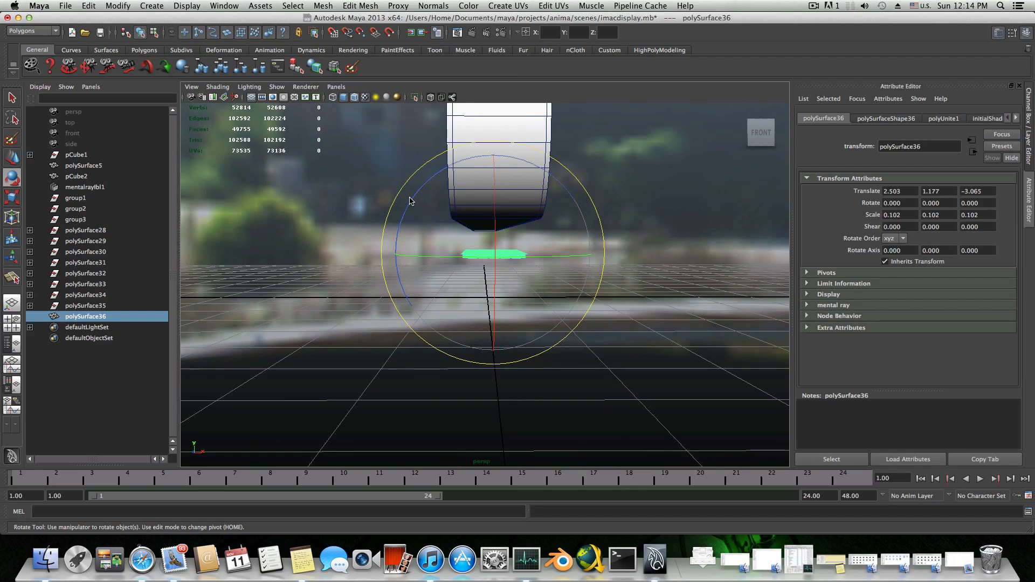
drag(410, 203, 561, 429)
alt+drag(571, 259, 385, 199)
scroll(529, 263, down, 4)
scroll(543, 294, up, 3)
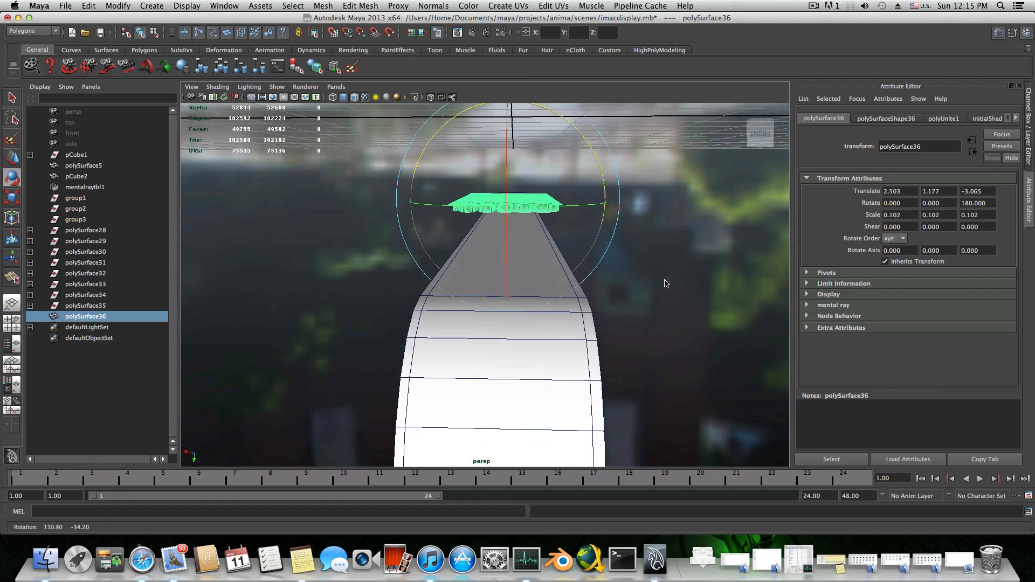
- Raise the flipped panel onto the display's underside, at about Translate Y 1.521
click(10, 157)
drag(510, 260, 501, 319)
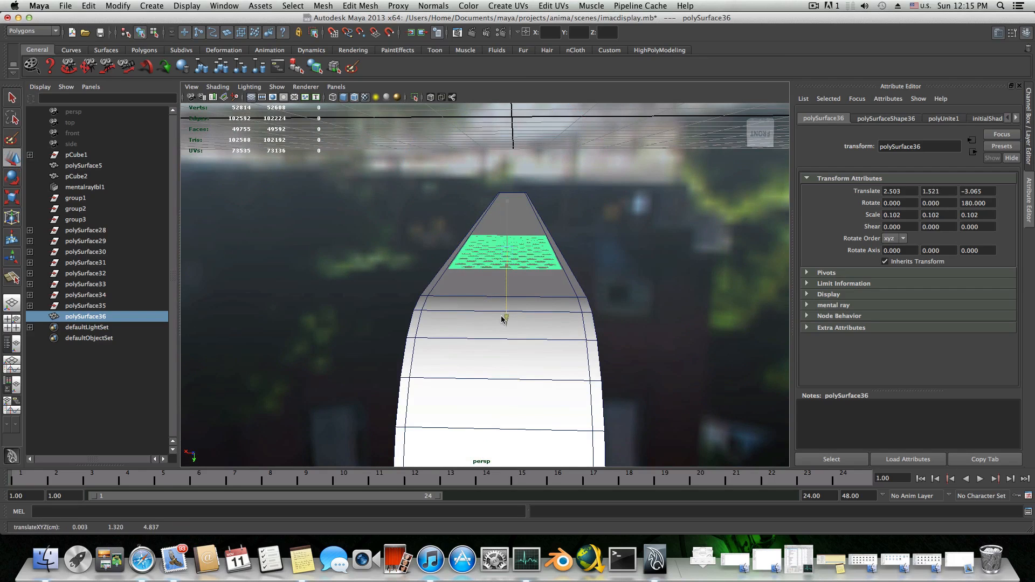
alt+drag(501, 319, 417, 303)
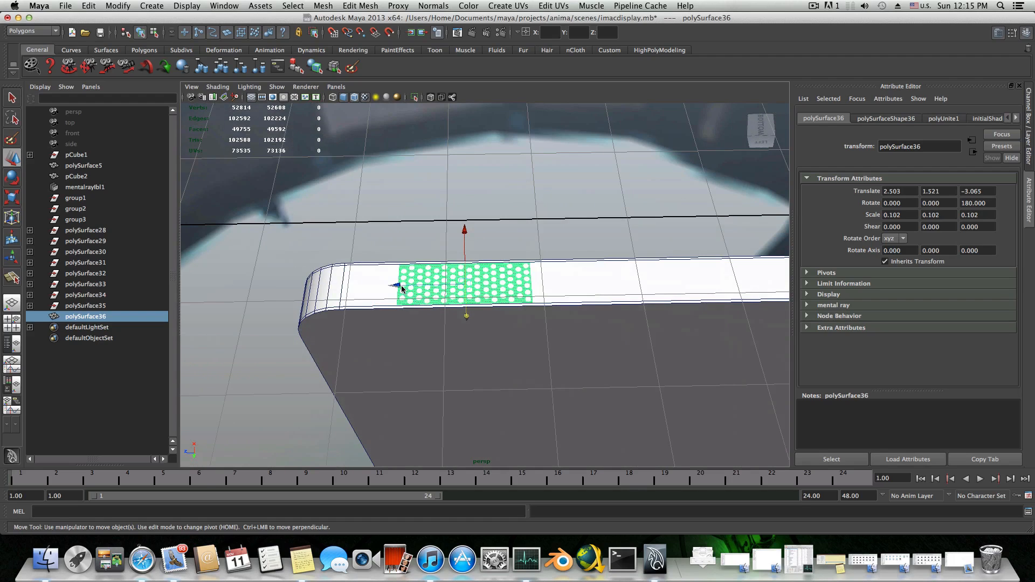
- Duplicate the panel and place the copy edge to edge beside it along the display's underside, at about Translate Z -4.779
key(ctrl+d)
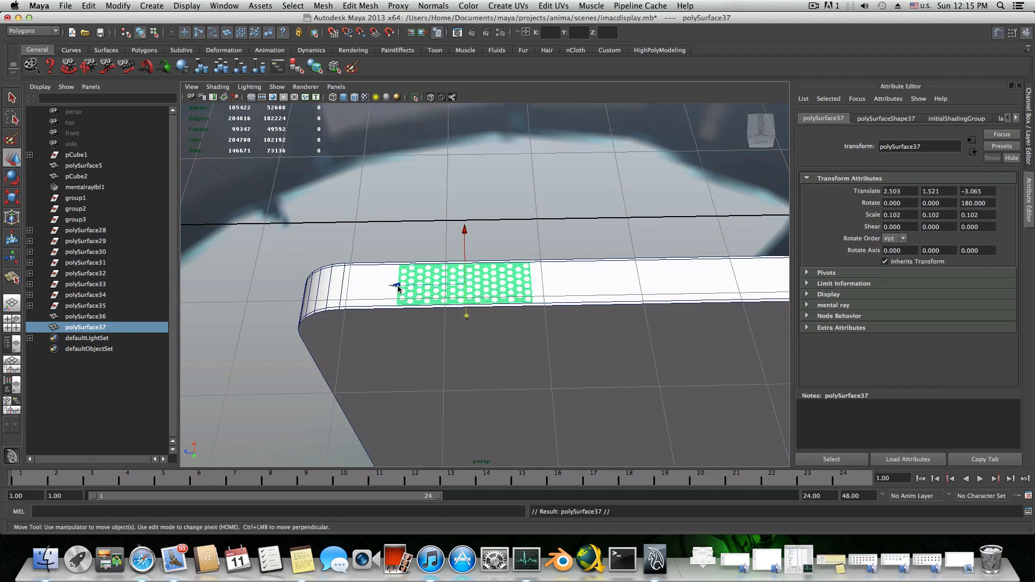
drag(398, 288, 532, 287)
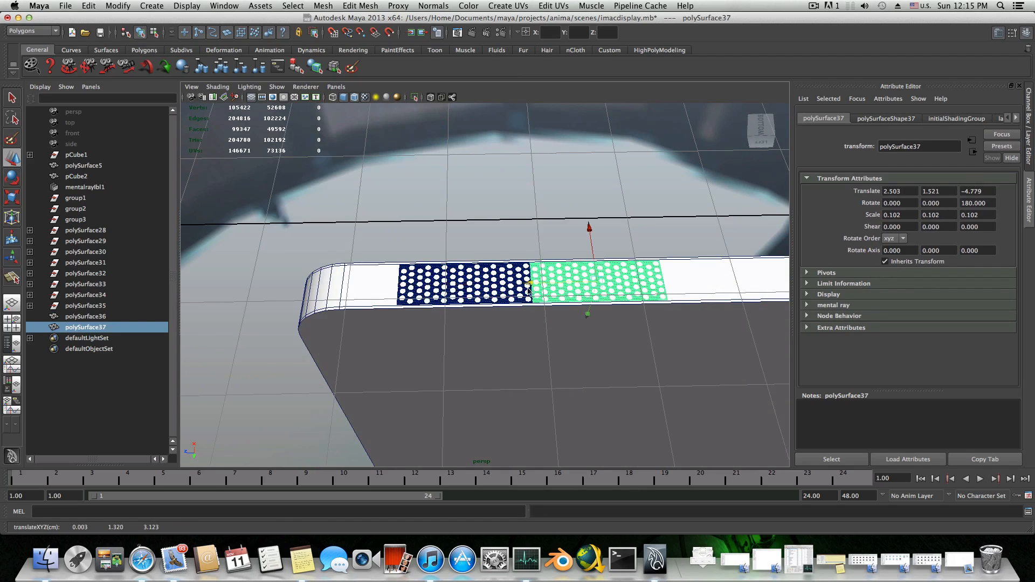
alt+right_drag(529, 290, 561, 324)
alt+middle_drag(577, 331, 436, 333)
alt+right_drag(437, 333, 451, 335)
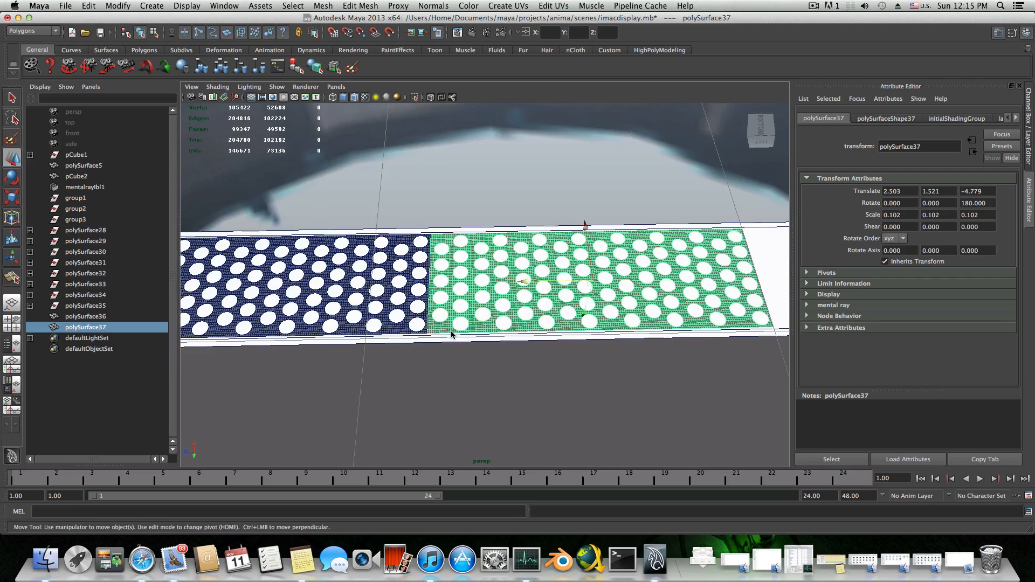
- Select both perforated panels, polySurface36 and polySurface37, leaving the display body polySurface5 out of the selection
alt+drag(447, 330, 559, 312)
shift+click(559, 312)
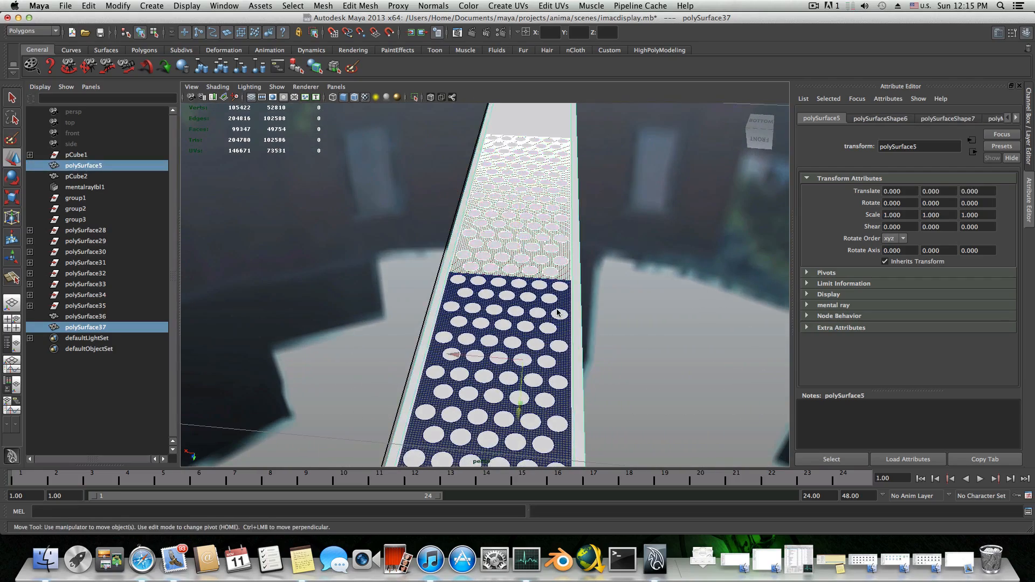
shift+click(488, 330)
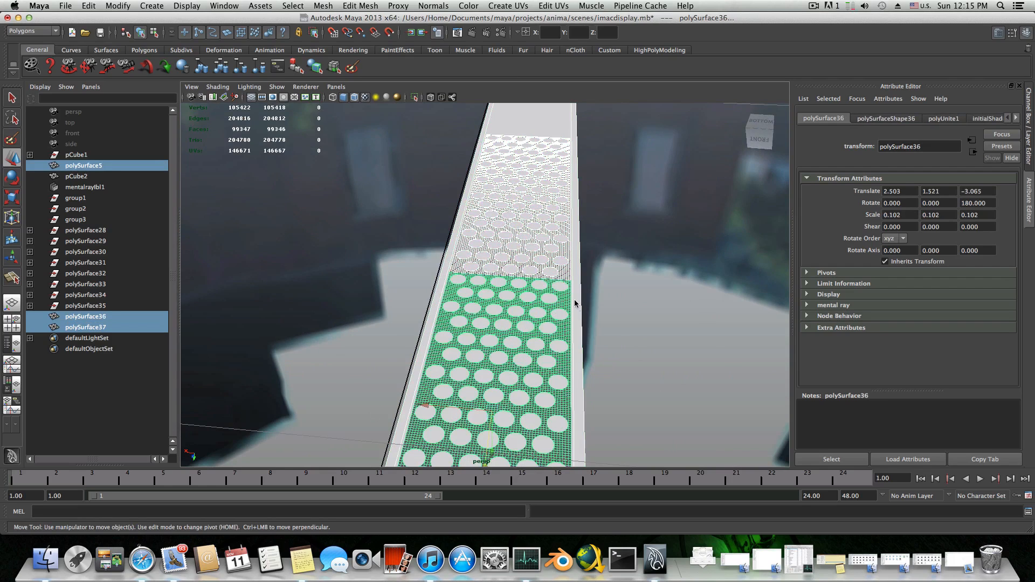
scroll(572, 321, down, 10)
shift+click(486, 387)
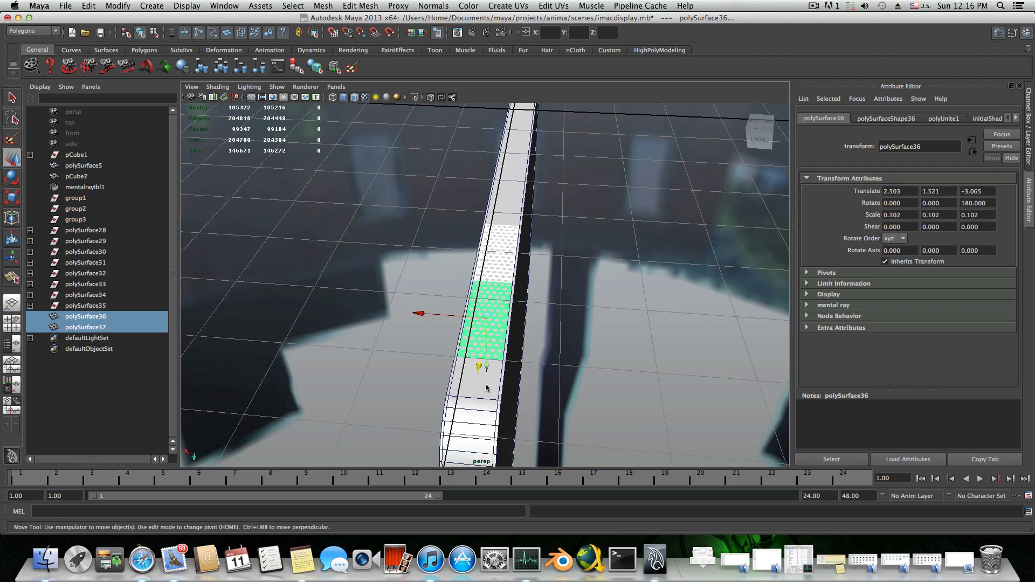
scroll(486, 388, up, 3)
alt+drag(488, 383, 495, 369)
alt+right_drag(495, 370, 525, 372)
alt+middle_drag(526, 371, 496, 325)
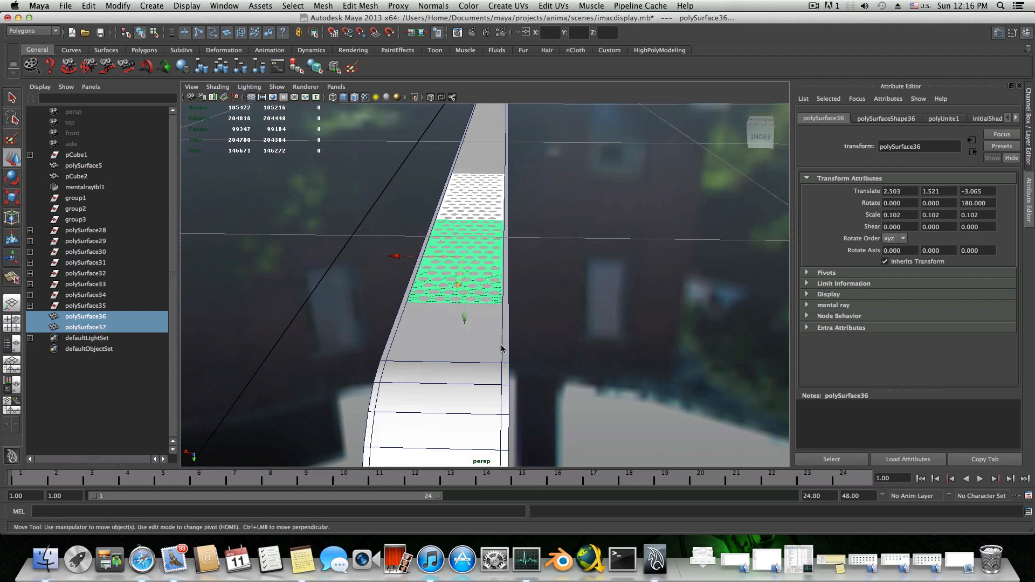
- Insert two lengthwise edge loops on the display body polySurface5, one along each long side of the perforated panels
alt+drag(490, 347, 490, 344)
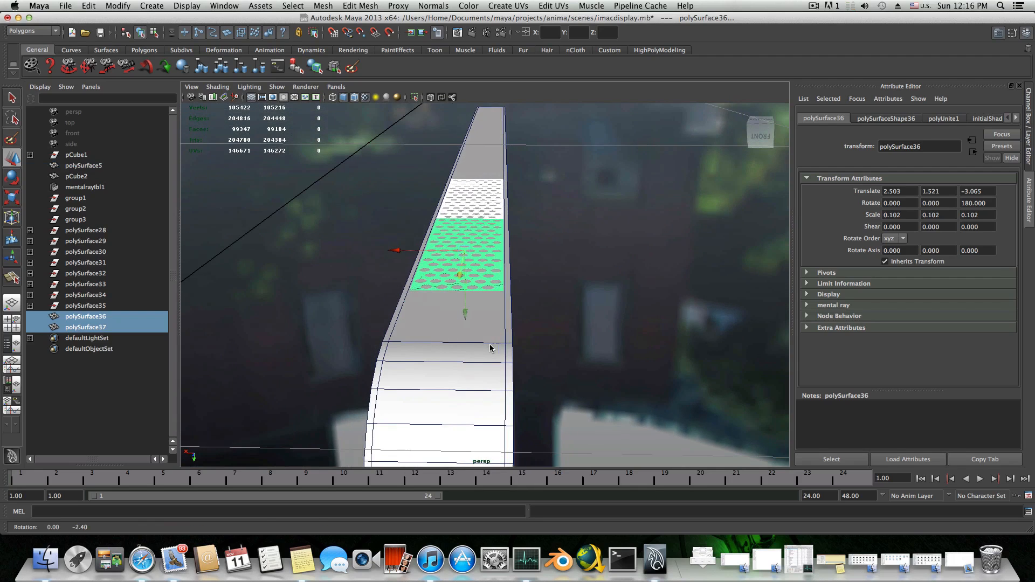
click(490, 350)
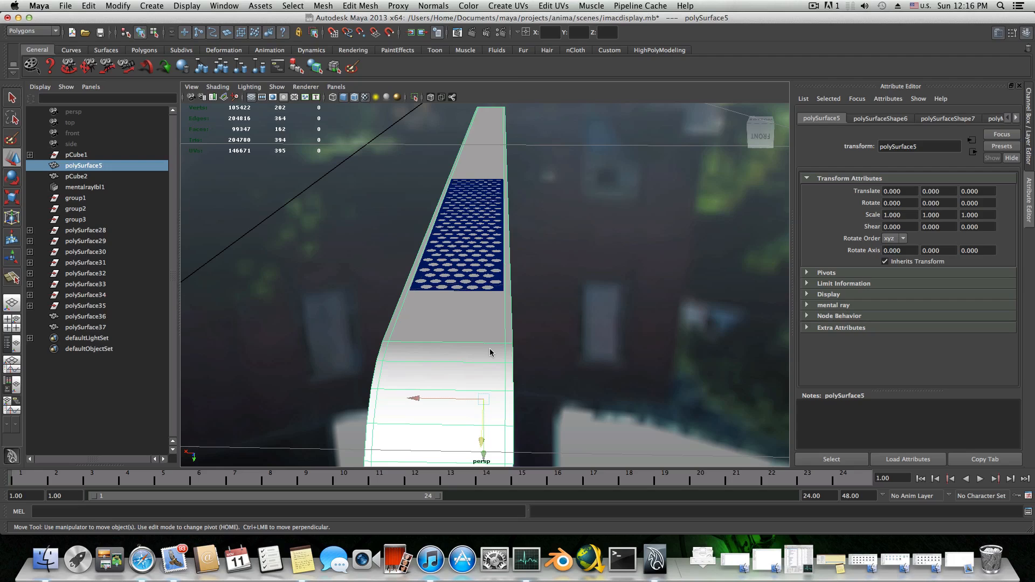
right_drag(489, 348, 476, 360)
drag(500, 345, 502, 346)
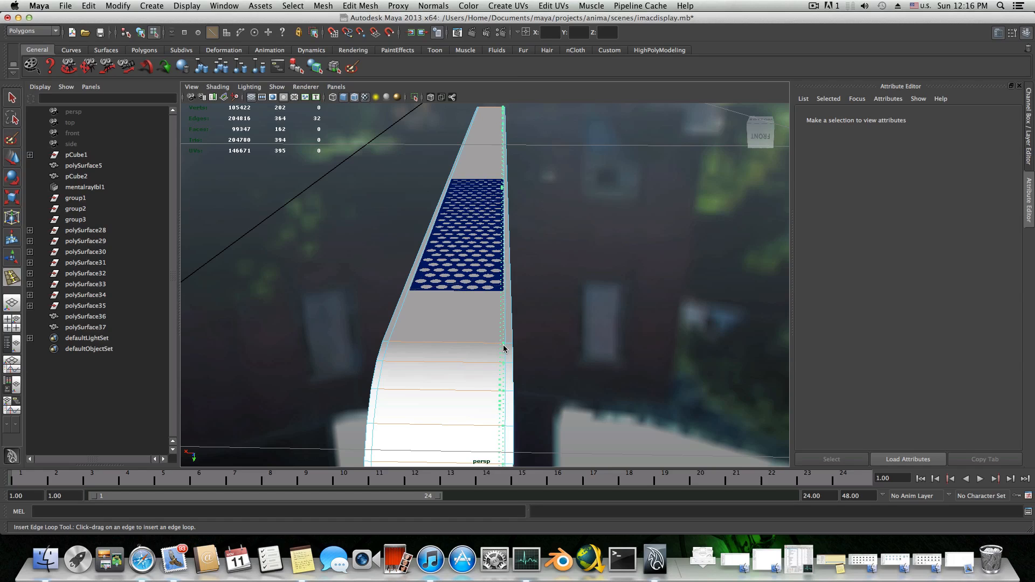
drag(504, 346, 503, 346)
alt+middle_drag(461, 359, 520, 349)
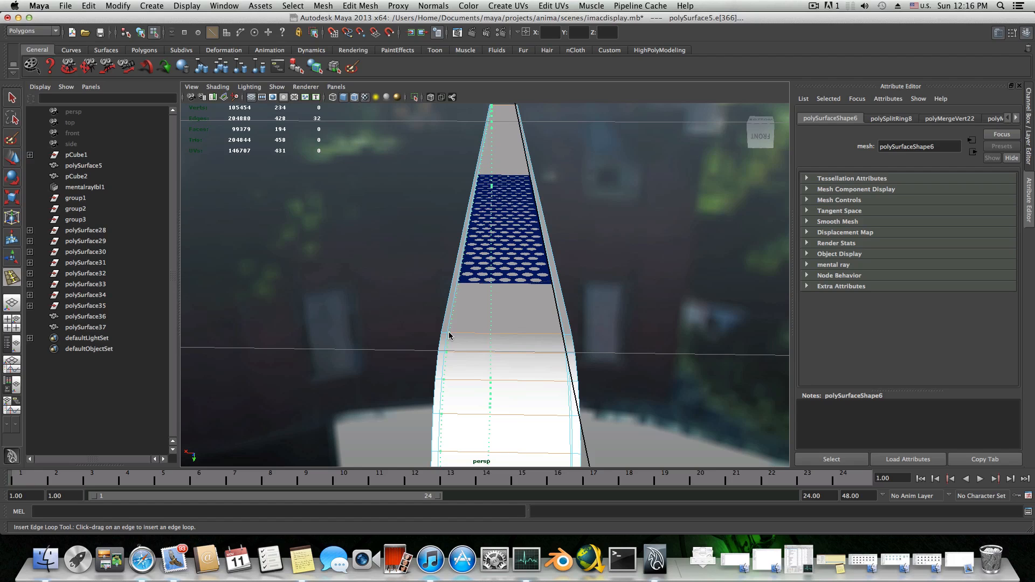
click(449, 331)
- Insert two crosswise edge loops on the display's underside, one at each outer end of the pair of perforated panels
alt+drag(449, 332, 485, 393)
alt+middle_drag(485, 393, 633, 381)
alt+middle_drag(427, 371, 528, 367)
mouse_move(527, 366)
alt+mouse_down()
mouse_move(499, 363)
mouse_move(566, 357)
mouse_move(525, 386)
alt+mouse_up()
scroll(480, 309, up, 3)
alt+middle_drag(479, 309, 475, 356)
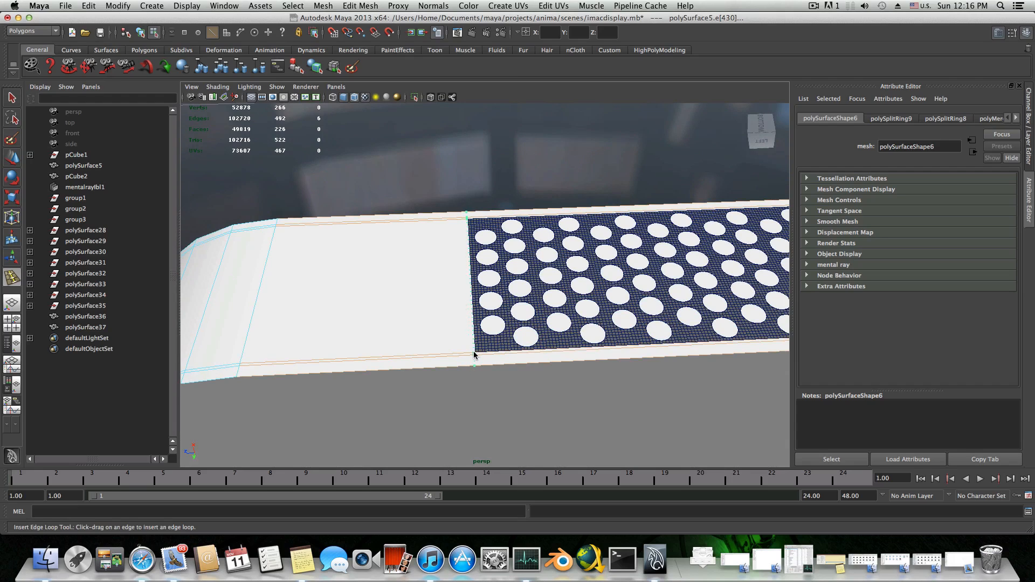
click(476, 352)
alt+middle_drag(545, 356, 232, 364)
alt+middle_drag(589, 353, 427, 358)
alt+middle_drag(701, 351, 497, 354)
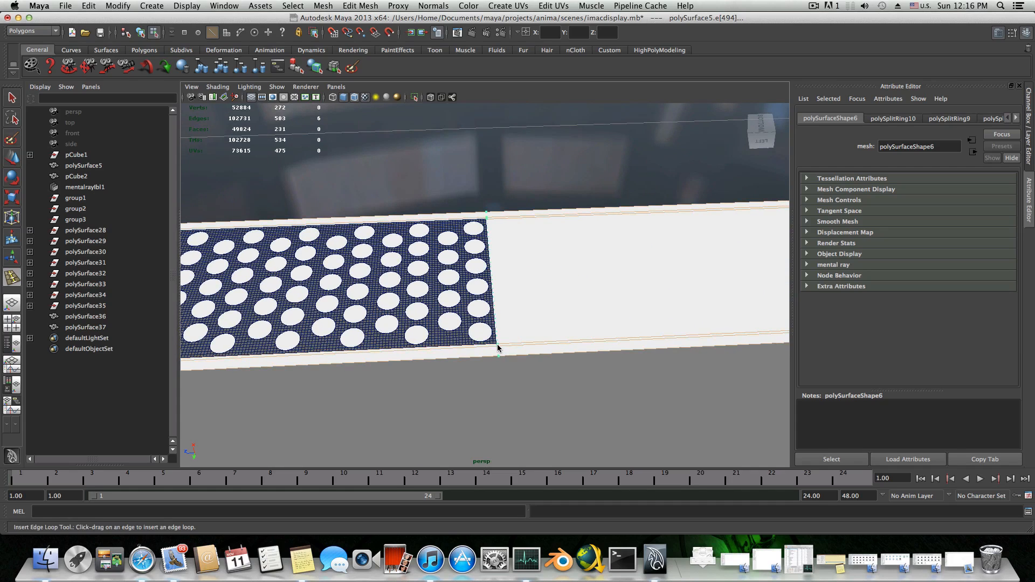
click(497, 348)
- Select the display body's underside face behind the perforated panels in face mode and delete it
scroll(496, 348, down, 3)
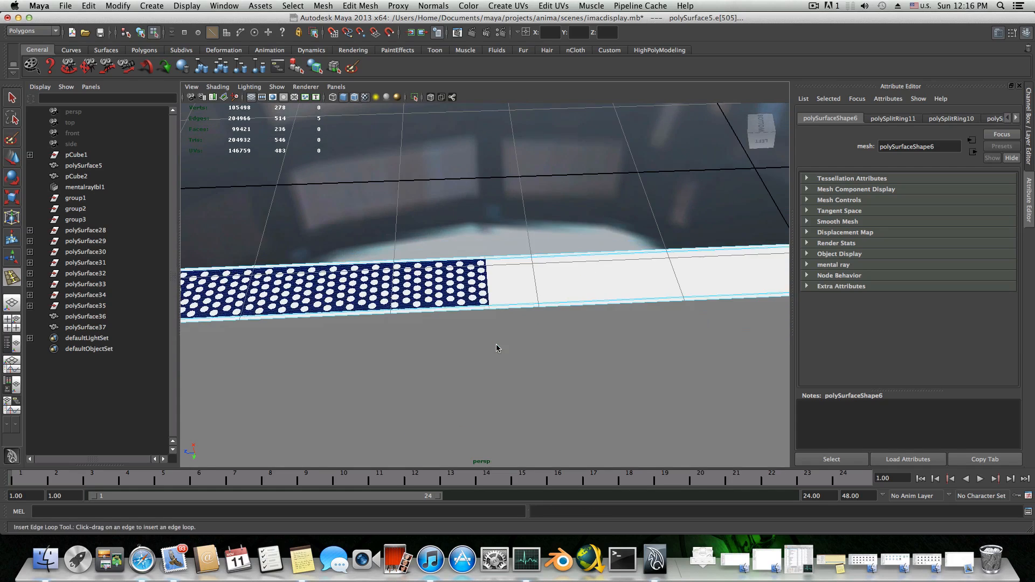
alt+drag(496, 348, 528, 360)
scroll(582, 363, up, 3)
alt+middle_drag(583, 363, 483, 316)
scroll(529, 303, up, 4)
right_click(411, 280)
mouse_move(411, 280)
right_down()
mouse_move(413, 299)
mouse_move(409, 292)
right_up()
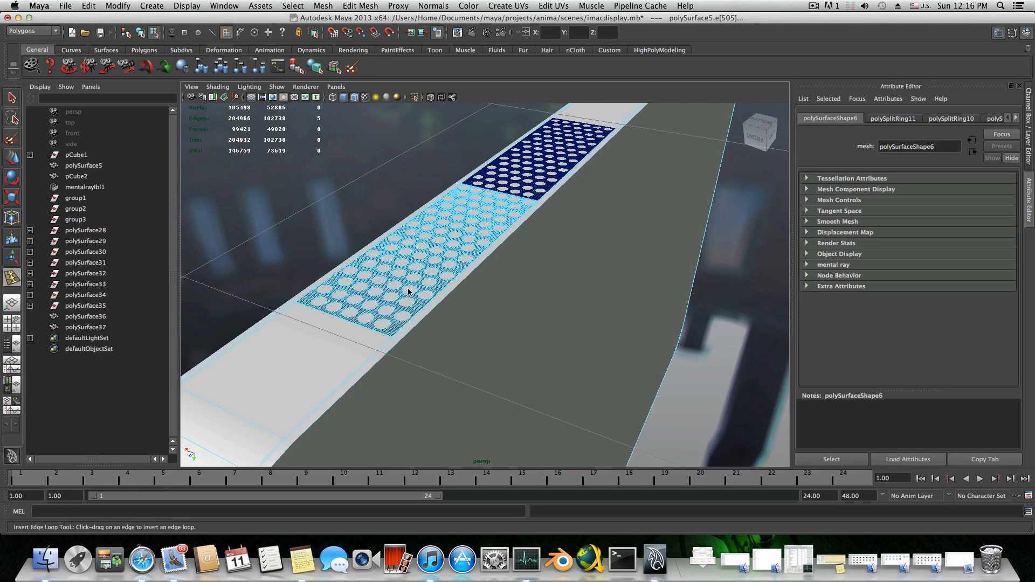
right_drag(278, 358, 282, 377)
click(283, 380)
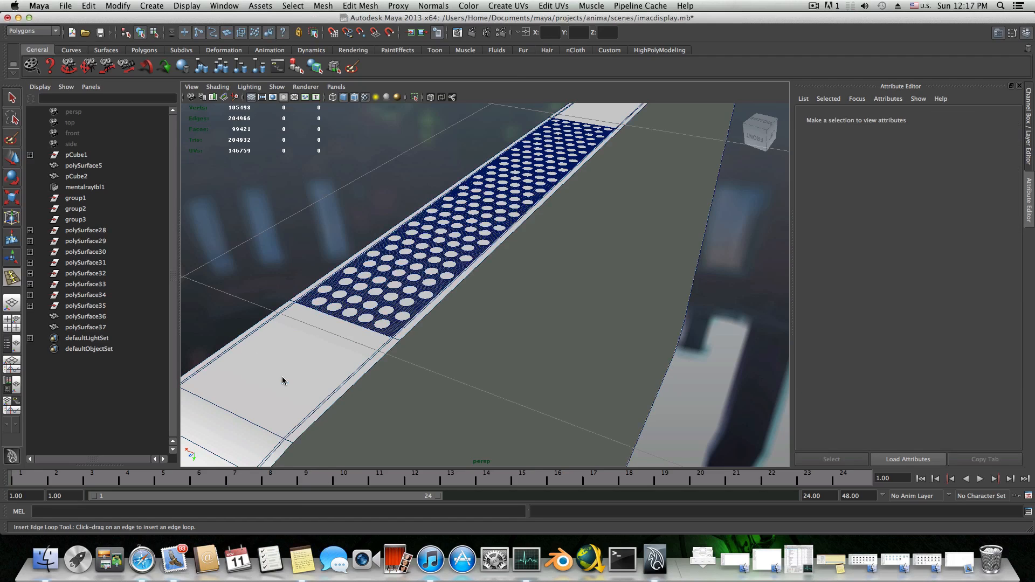
right_click(283, 379)
right_drag(288, 396, 285, 400)
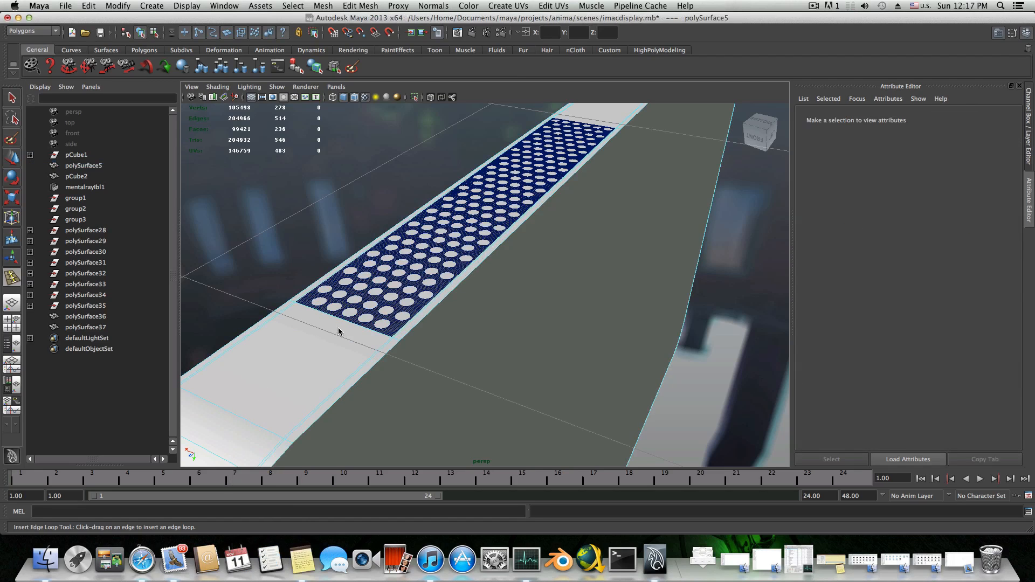
click(12, 98)
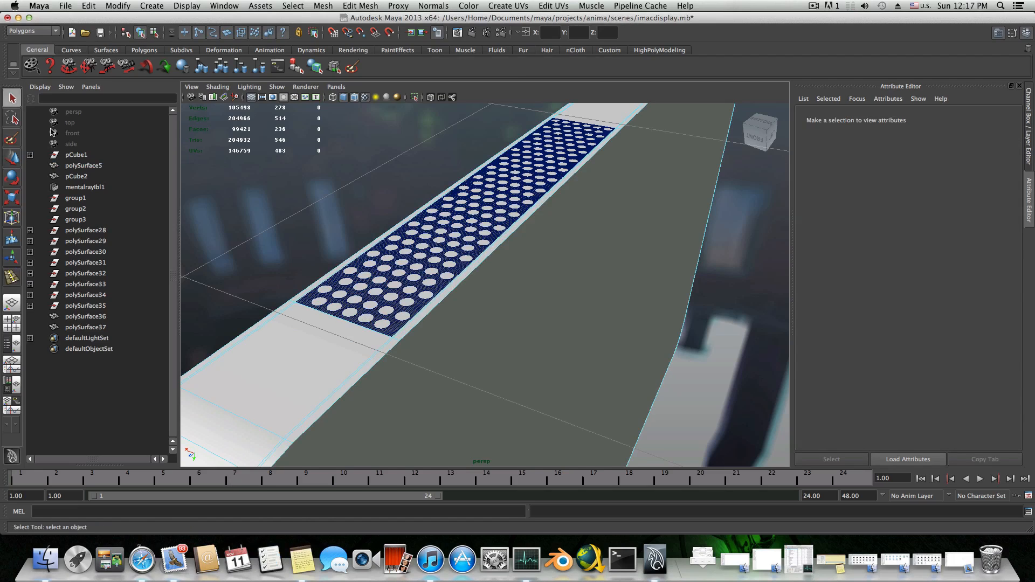
click(366, 320)
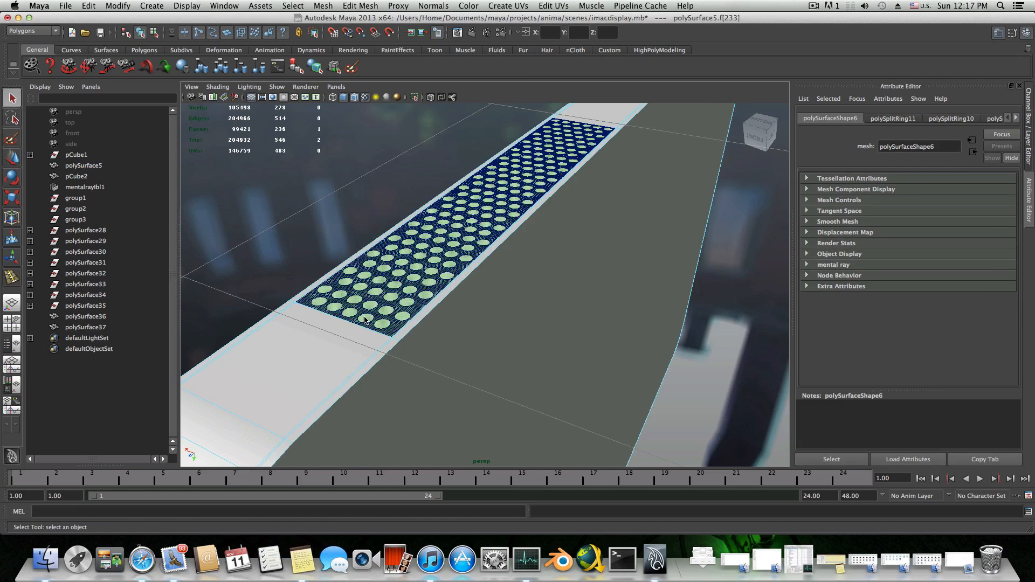
key(Delete)
- Examine the perforated panels over the opening and the remaining blank stretch of the display's underside
alt+drag(365, 320, 267, 329)
alt+middle_drag(278, 326, 351, 349)
alt+right_drag(352, 349, 533, 362)
alt+middle_drag(532, 361, 357, 347)
alt+drag(357, 351, 274, 353)
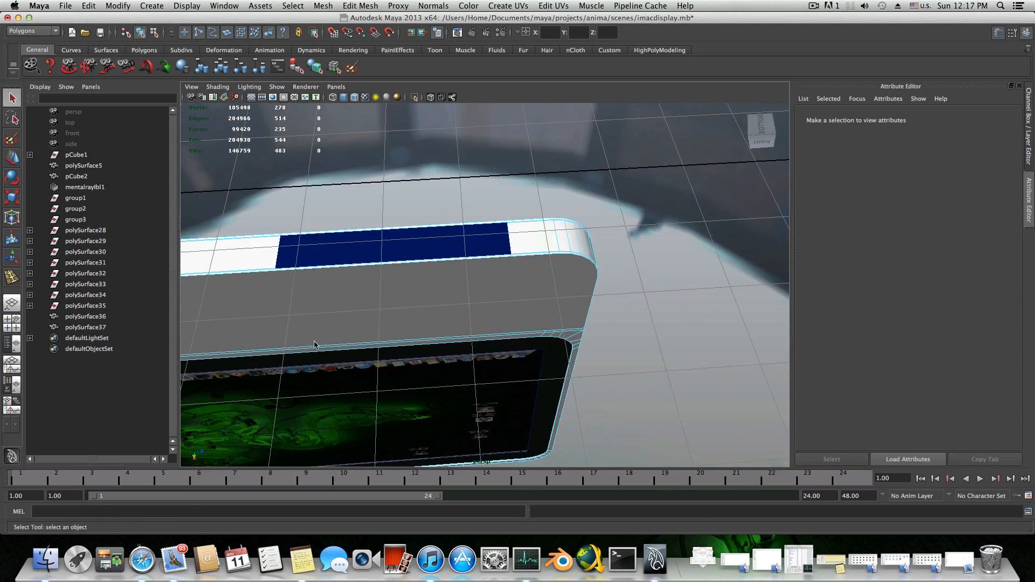
alt+middle_drag(314, 345, 510, 385)
alt+right_drag(509, 385, 469, 356)
alt+drag(469, 356, 615, 365)
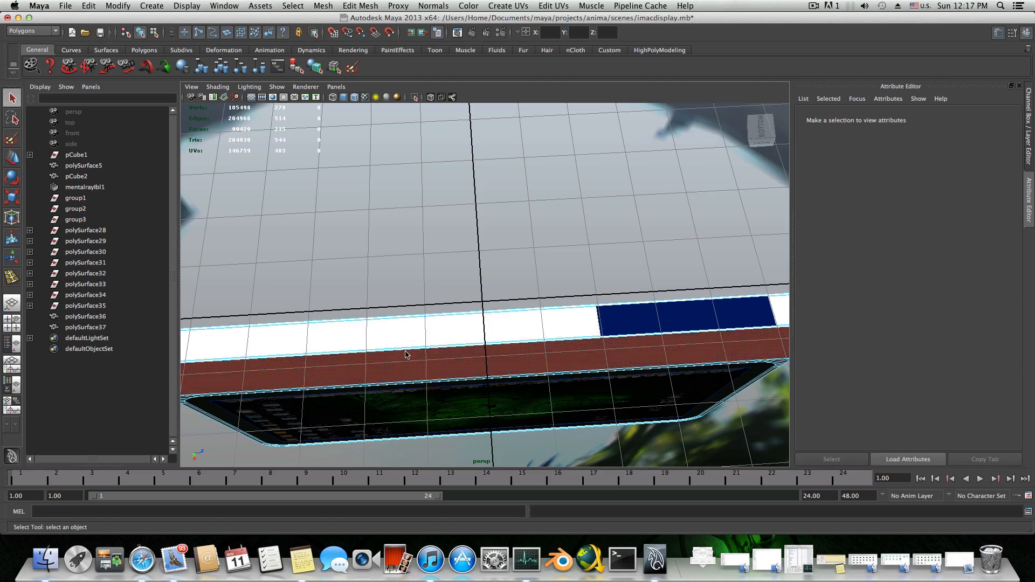
alt+drag(412, 358, 364, 360)
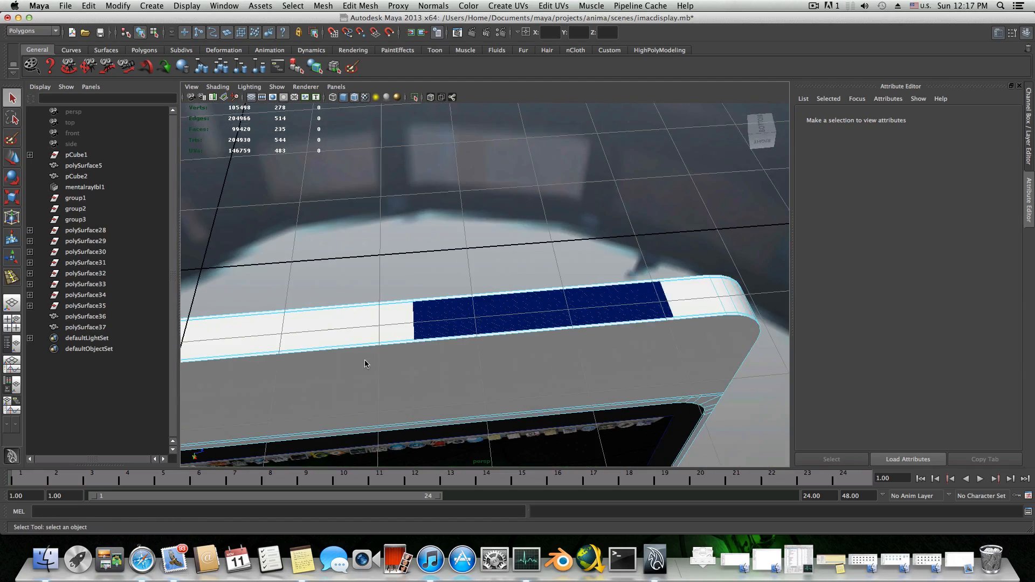
- Duplicate both perforated panels in object mode and move the copies along the underside to about Translate Z -8.698
click(451, 325)
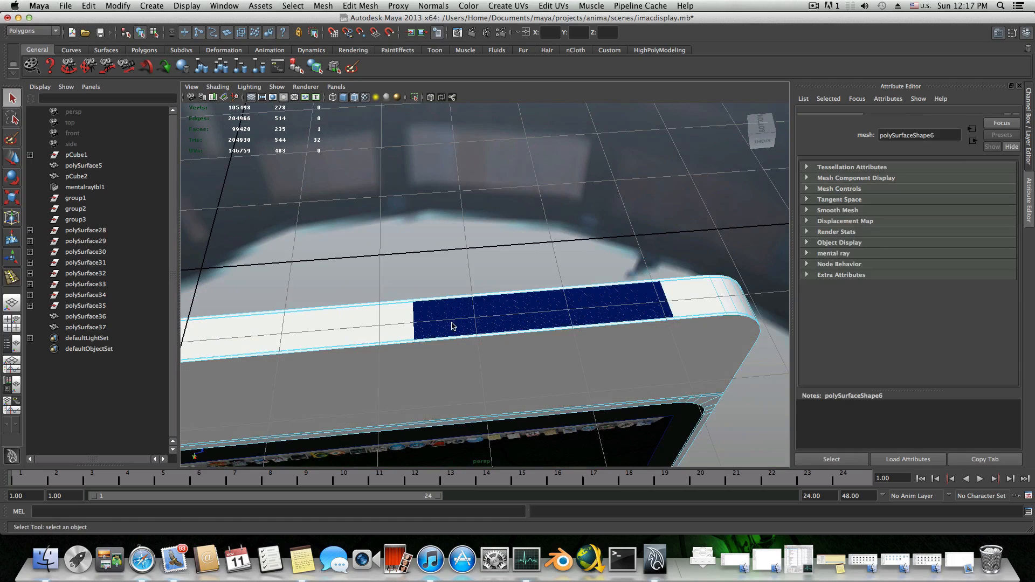
shift+click(588, 320)
scroll(587, 319, down, 3)
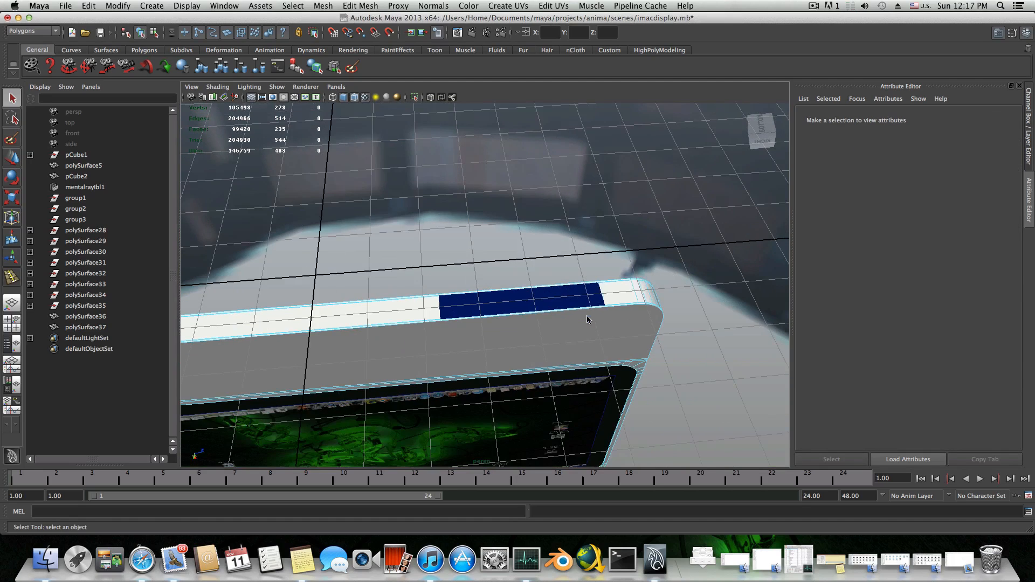
scroll(587, 318, up, 5)
key(F8)
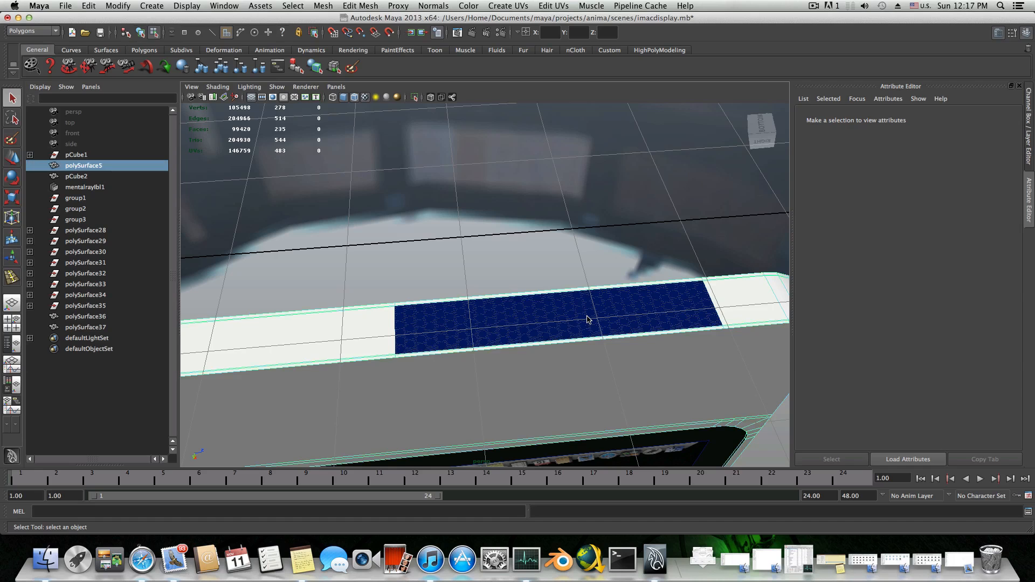
click(618, 326)
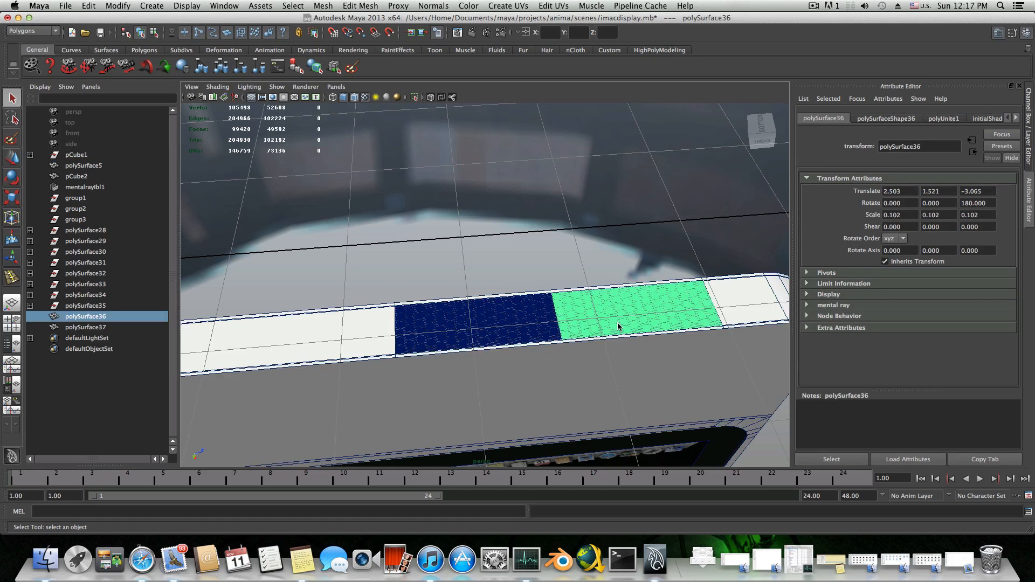
shift+click(550, 327)
scroll(555, 347, down, 6)
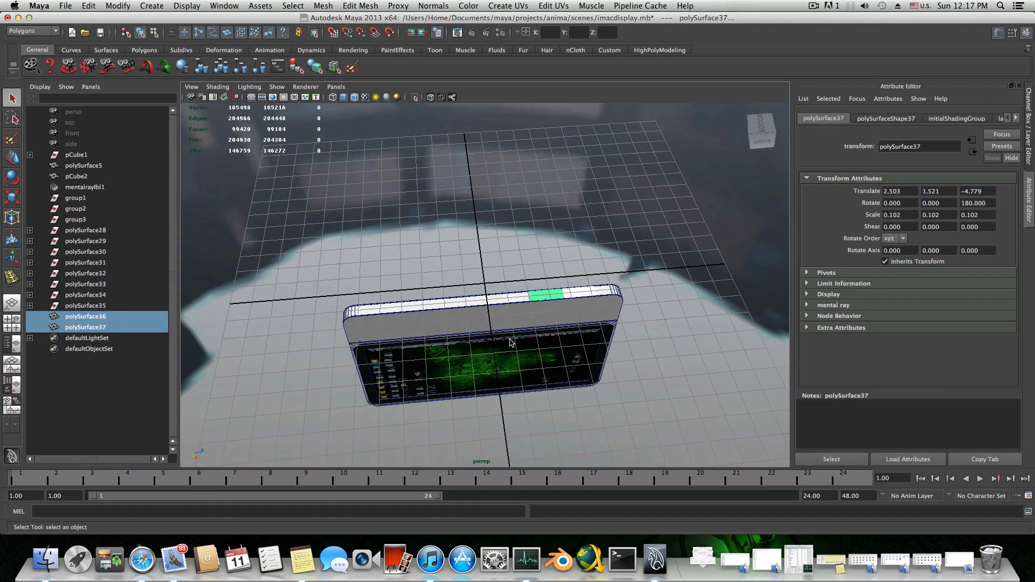
alt+right_drag(511, 343, 647, 355)
alt+drag(647, 356, 640, 327)
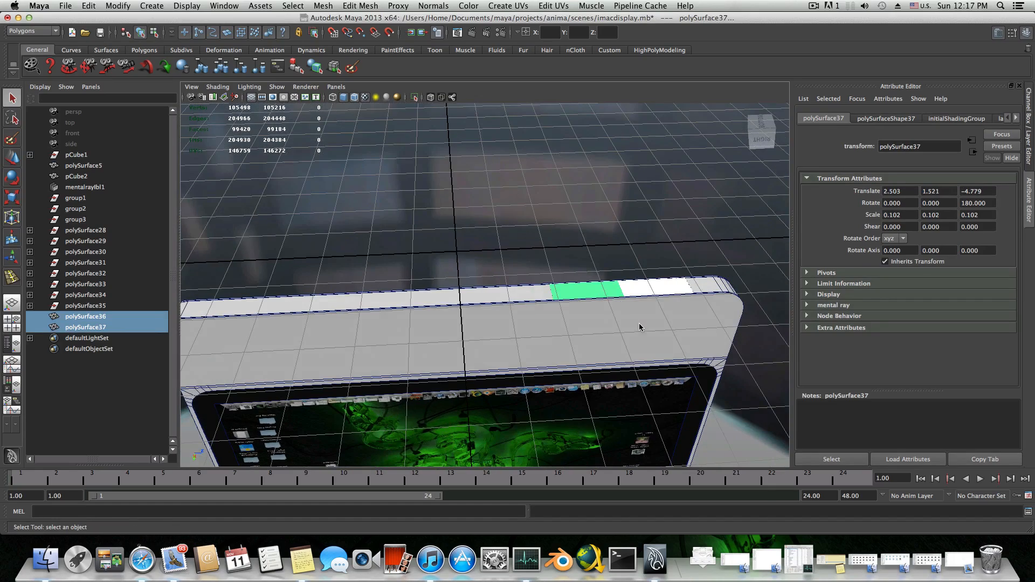
key(ctrl+d)
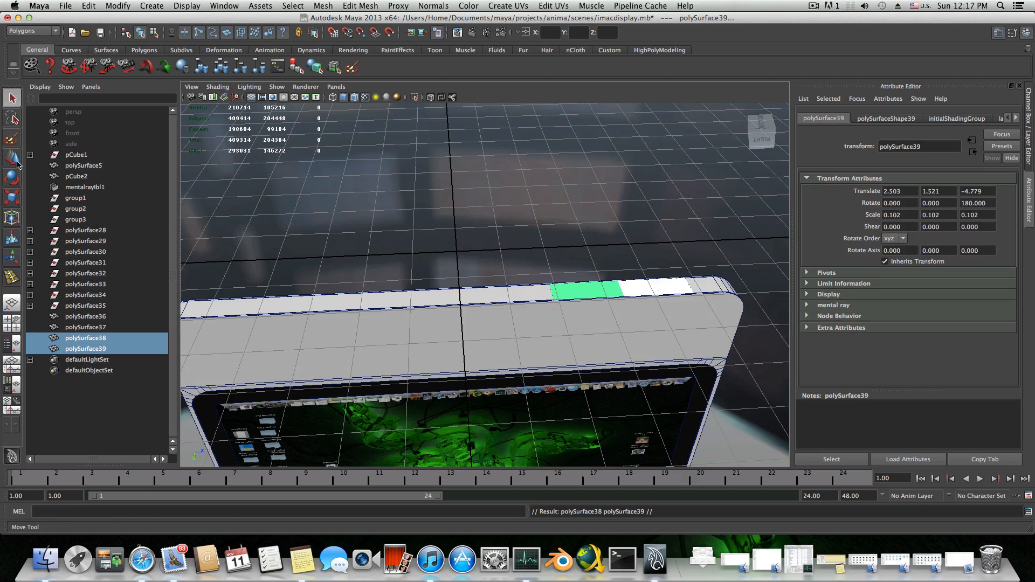
click(15, 159)
drag(652, 291, 494, 296)
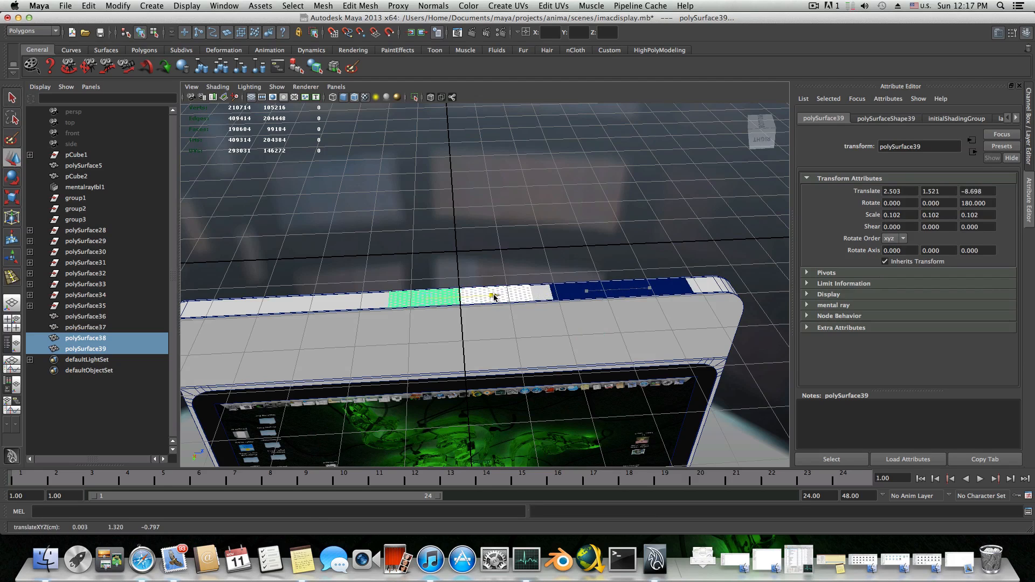
- Shift the copied panel pair in the bottom view to about Translate Z -8.824, lining up its seam with the center axis
alt+right_drag(488, 312, 553, 345)
mouse_move(554, 347)
alt+mouse_down()
mouse_move(557, 381)
mouse_move(553, 357)
alt+mouse_up()
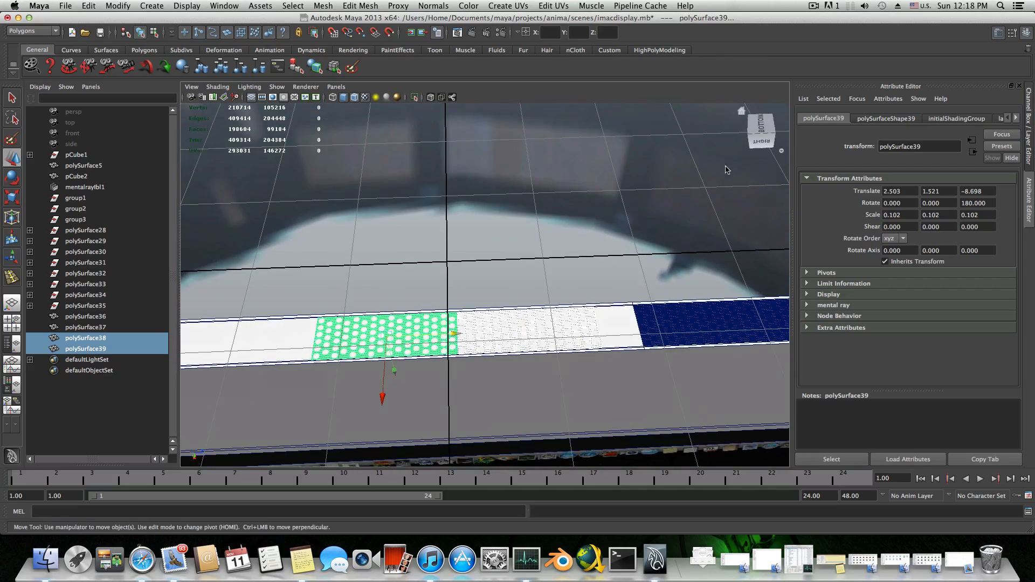
click(761, 124)
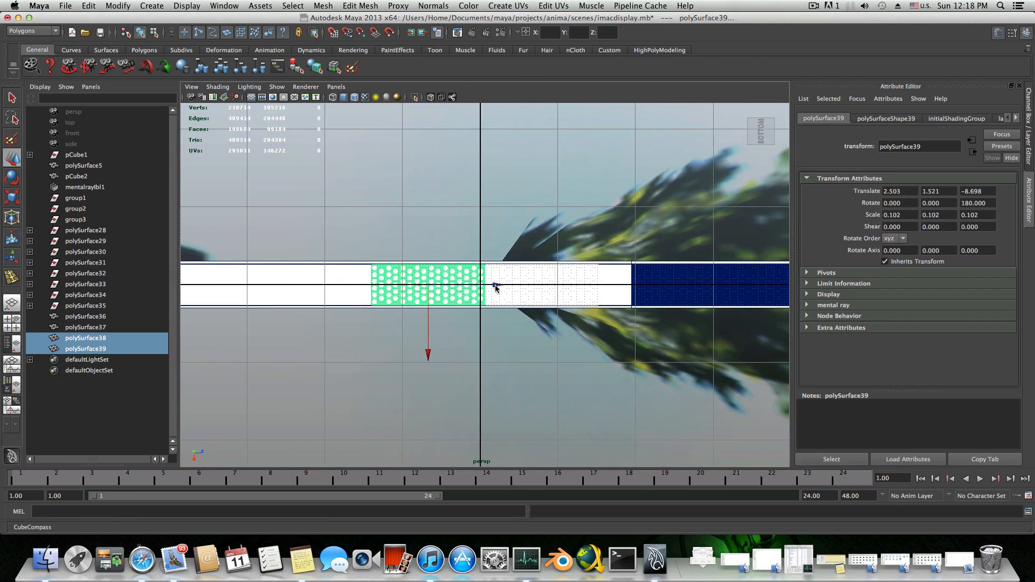
drag(496, 287, 492, 286)
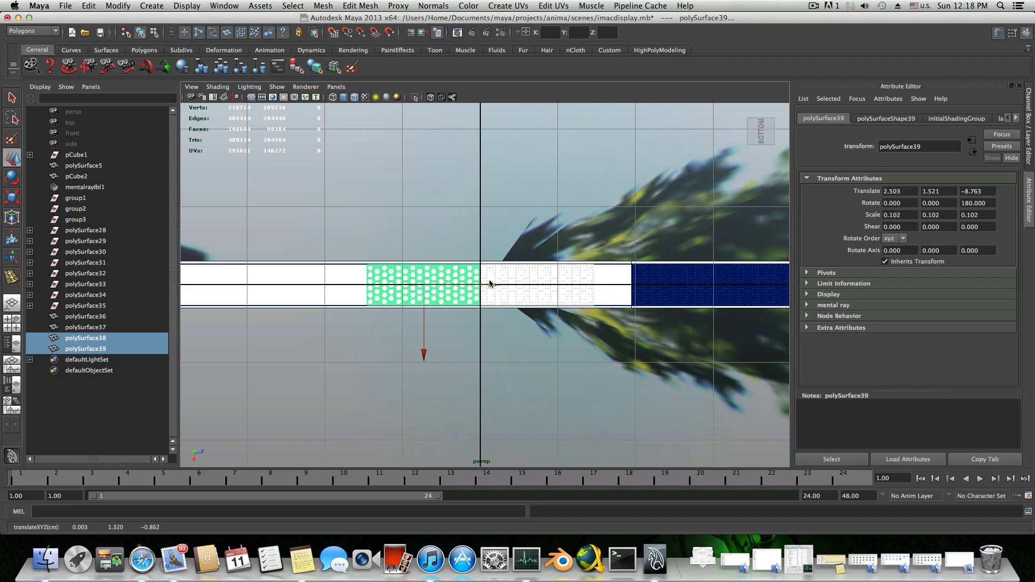
scroll(491, 291, up, 5)
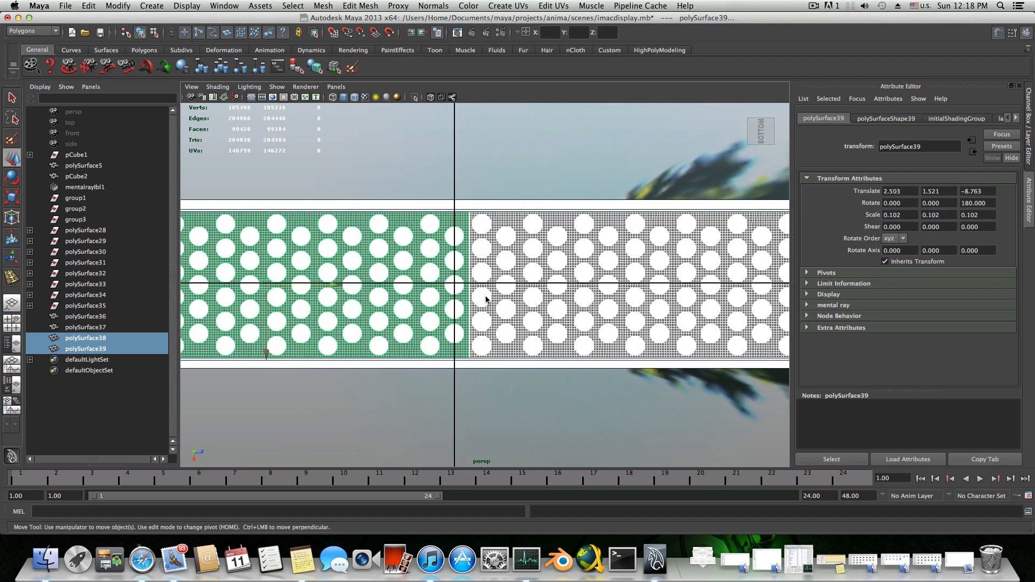
drag(342, 286, 322, 288)
scroll(377, 326, down, 10)
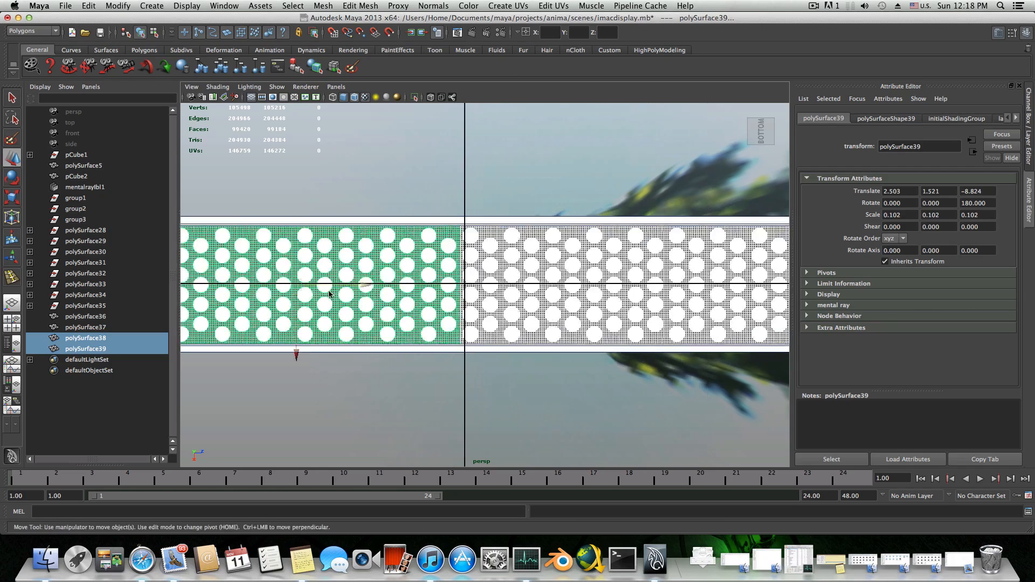
- Switch to the four-view layout, frame the copied panels in the side view, then group them and center the group's pivot
scroll(459, 358, up, 5)
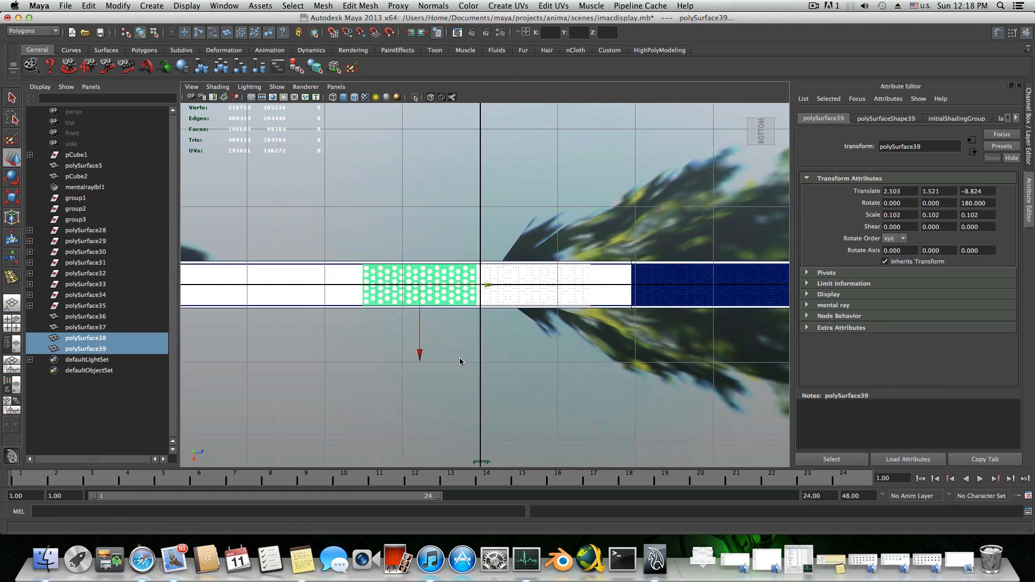
scroll(459, 359, down, 10)
scroll(460, 360, down, 3)
scroll(460, 360, up, 9)
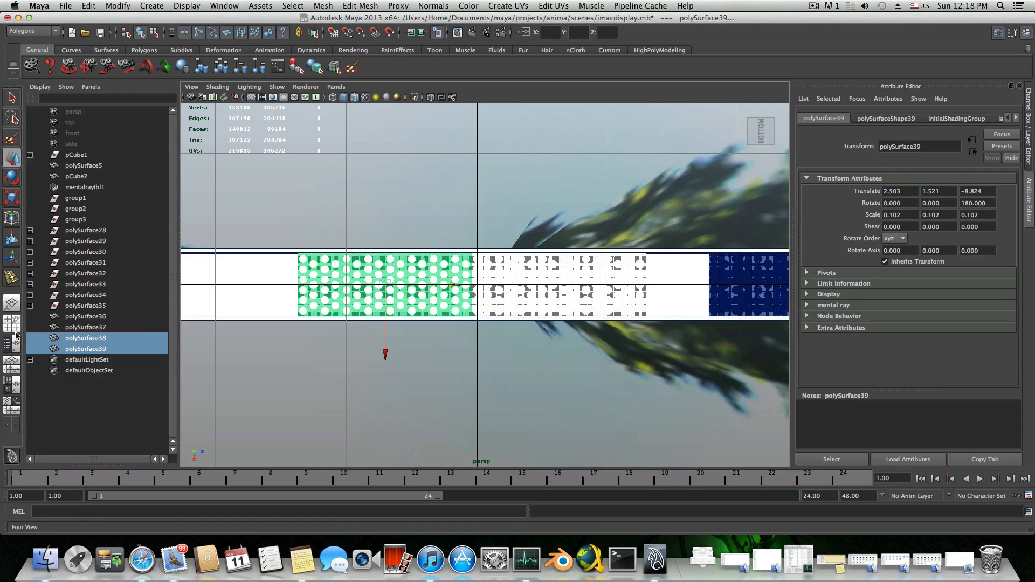
click(16, 336)
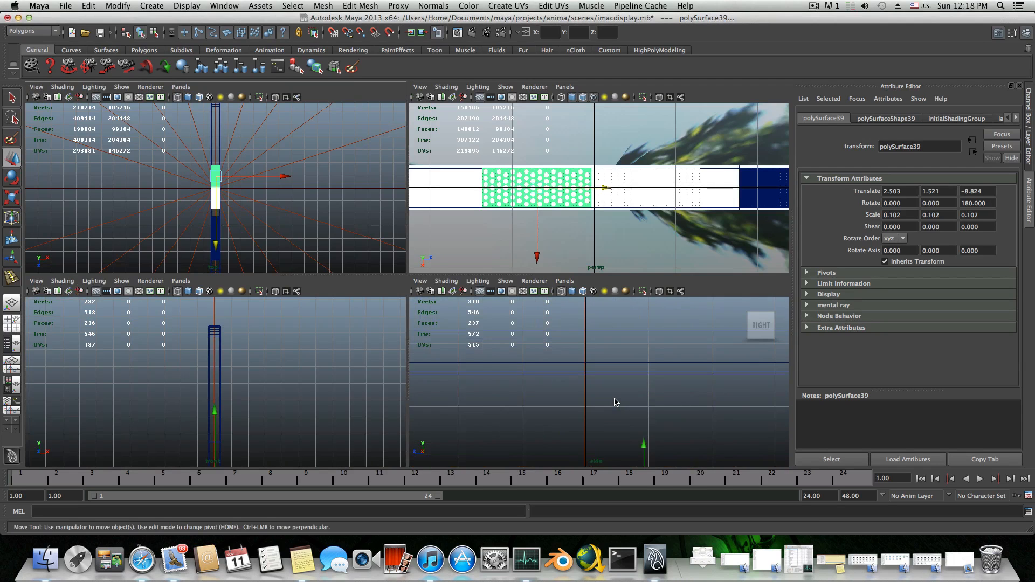
key(f)
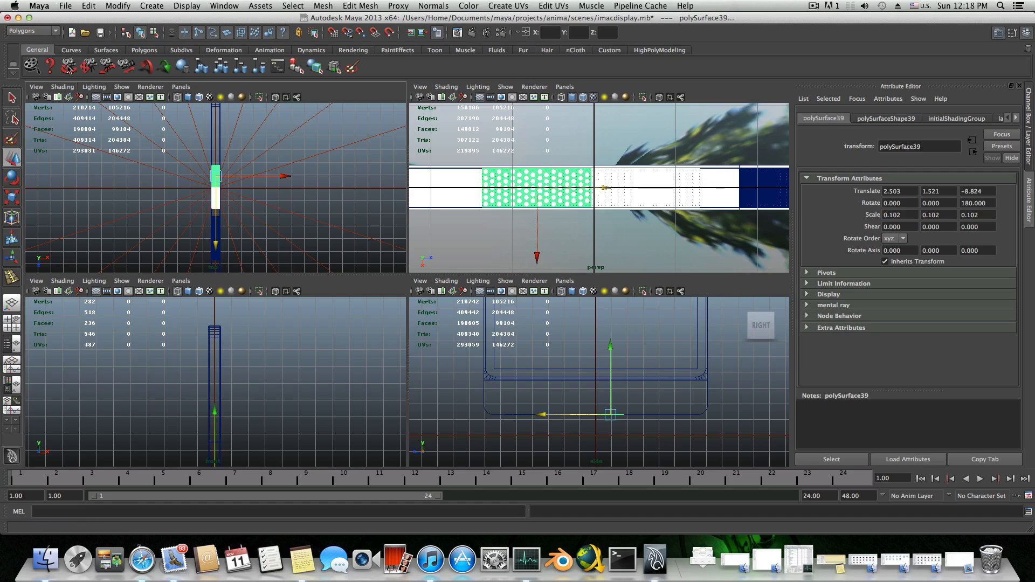
click(203, 67)
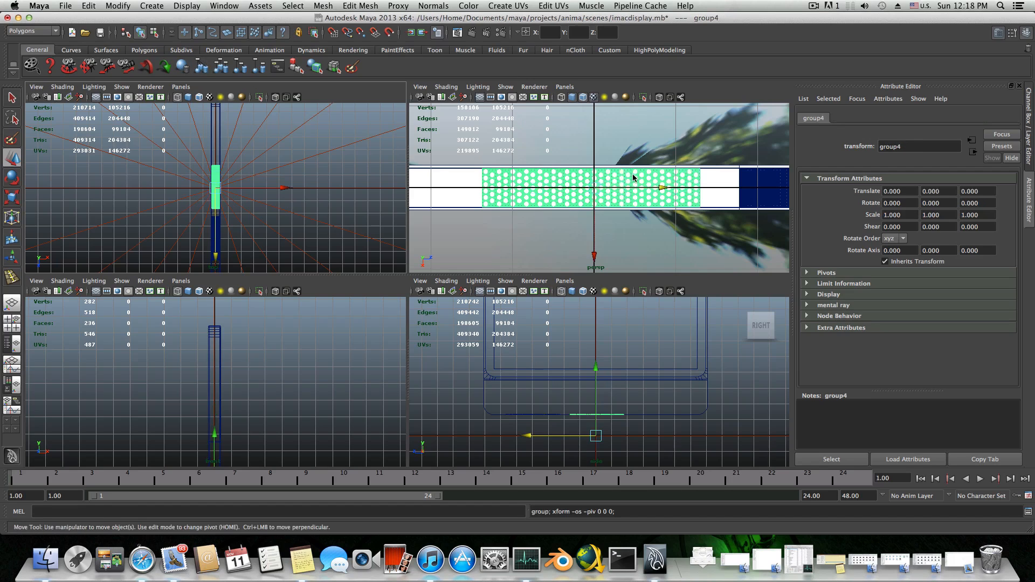
mouse_move(620, 204)
alt+mouse_down()
mouse_move(606, 151)
mouse_move(622, 186)
alt+mouse_up()
click(117, 5)
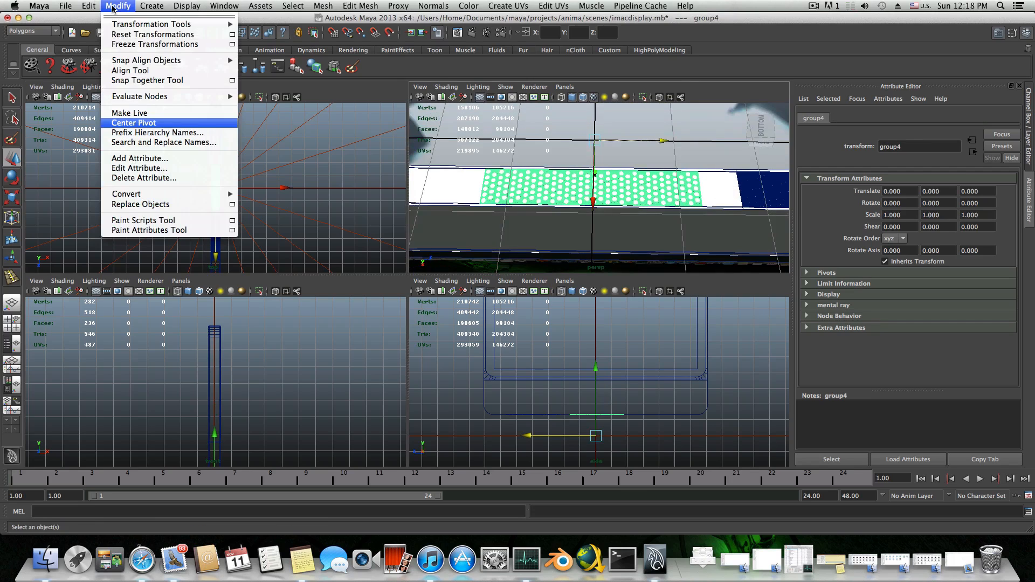
click(133, 123)
alt+drag(562, 252, 544, 201)
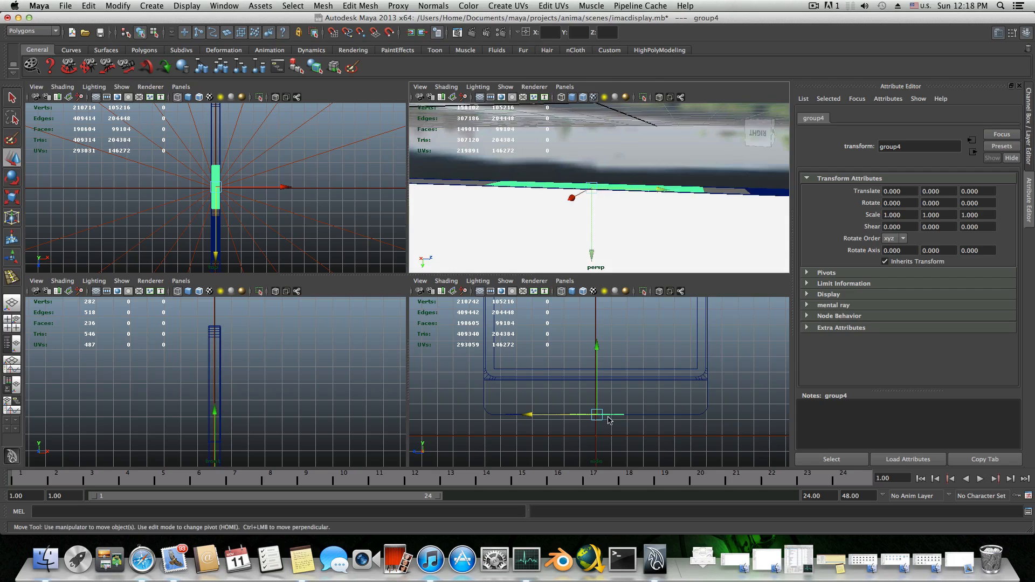
- Move the grouped panel pair in the side view to Translate Z 0.065, centering it on the vertical axis
scroll(609, 420, up, 5)
scroll(609, 420, down, 5)
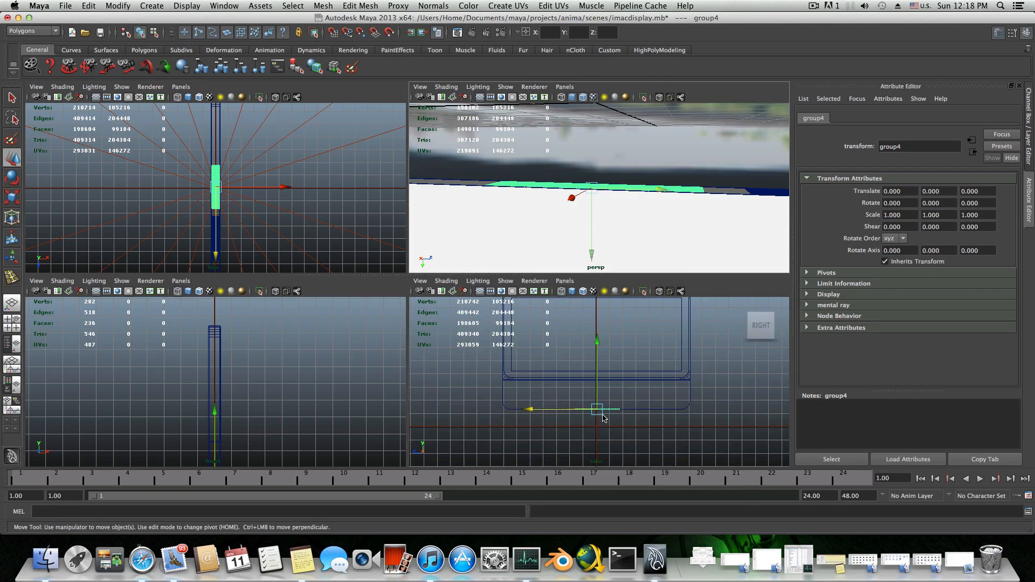
key(space)
scroll(526, 366, up, 4)
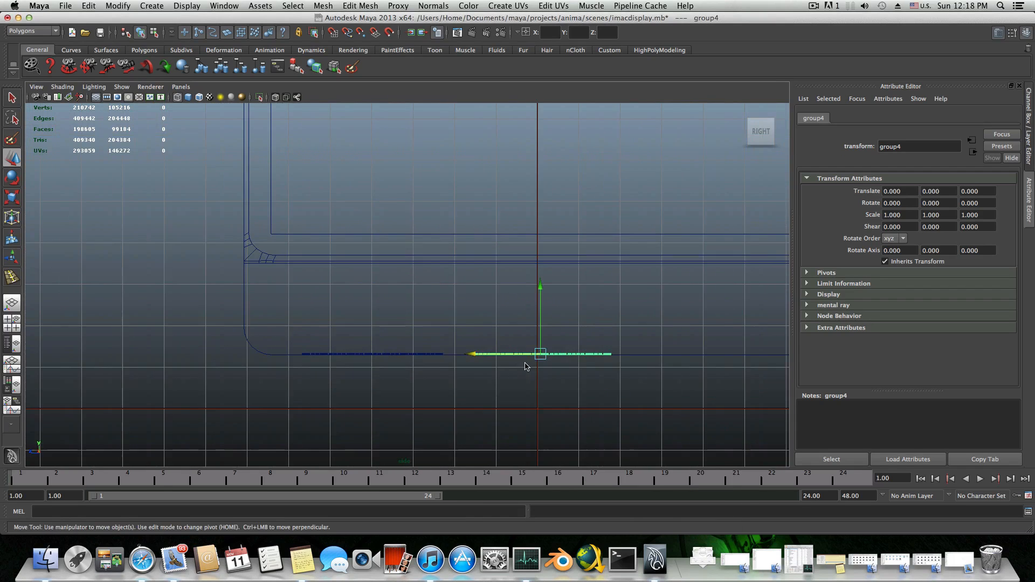
drag(473, 356, 471, 356)
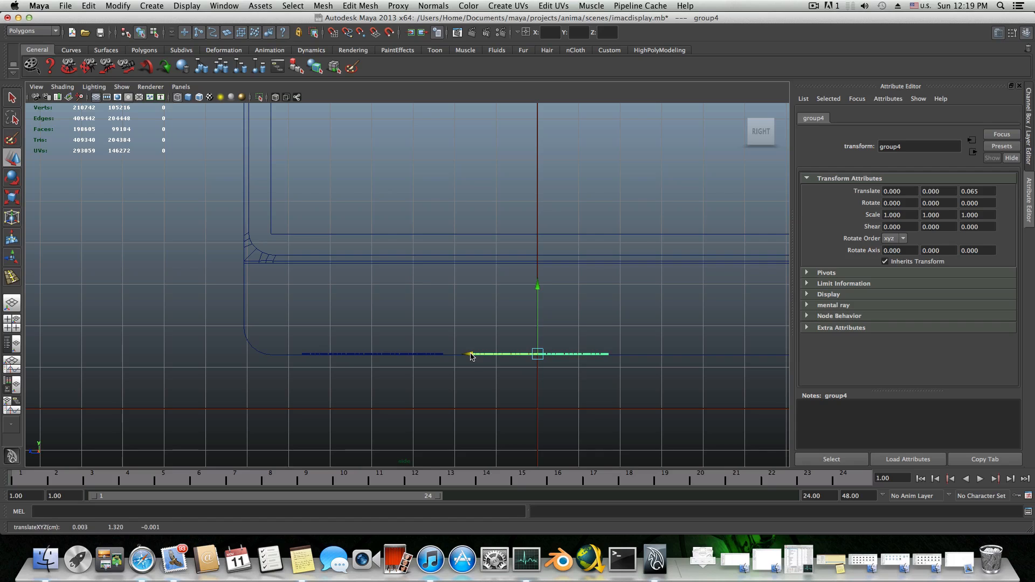
key(space)
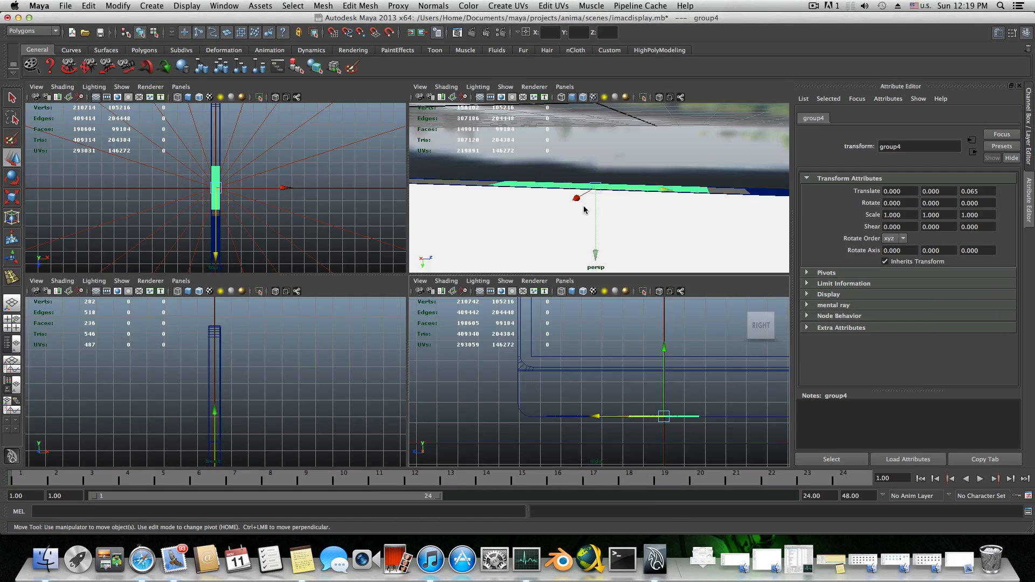
- Insert an edge loop in the display body flush with the middle panel pair's end facing the original panels
key(space)
alt+right_drag(585, 238, 537, 229)
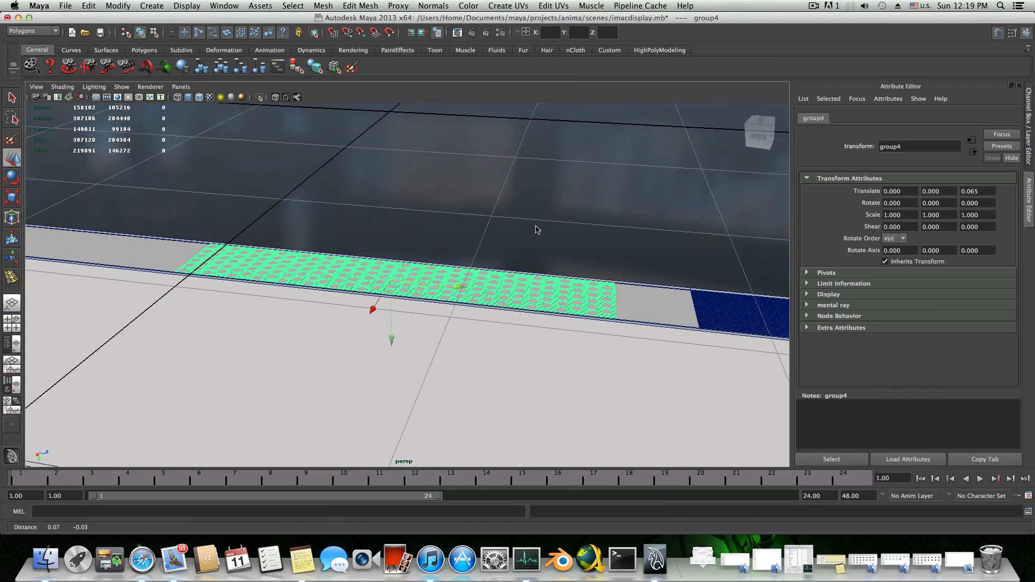
alt+middle_drag(535, 227, 485, 198)
alt+right_drag(539, 226, 585, 253)
alt+middle_drag(593, 256, 560, 242)
alt+right_drag(561, 242, 603, 270)
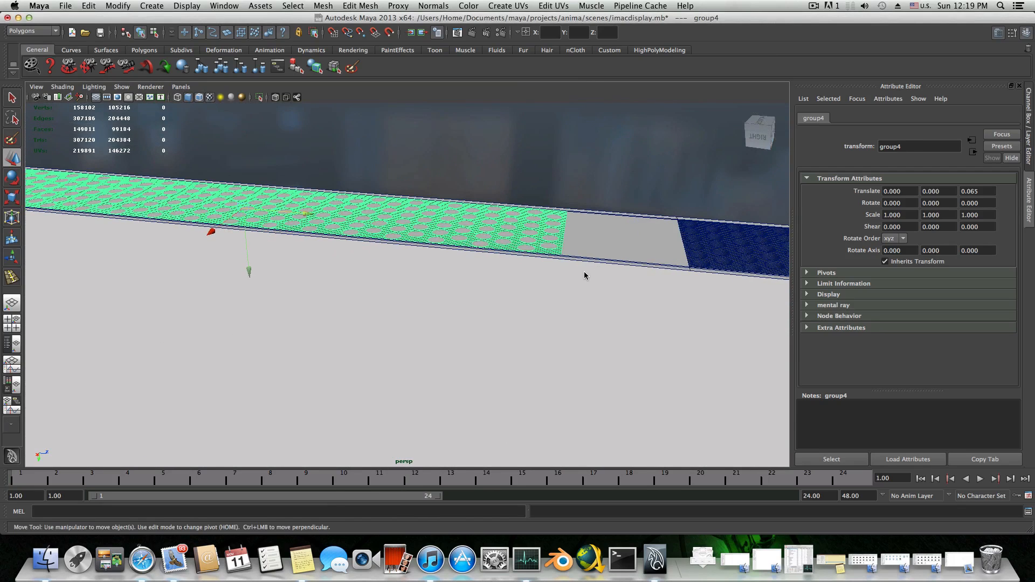
click(584, 271)
shift+right_click(584, 270)
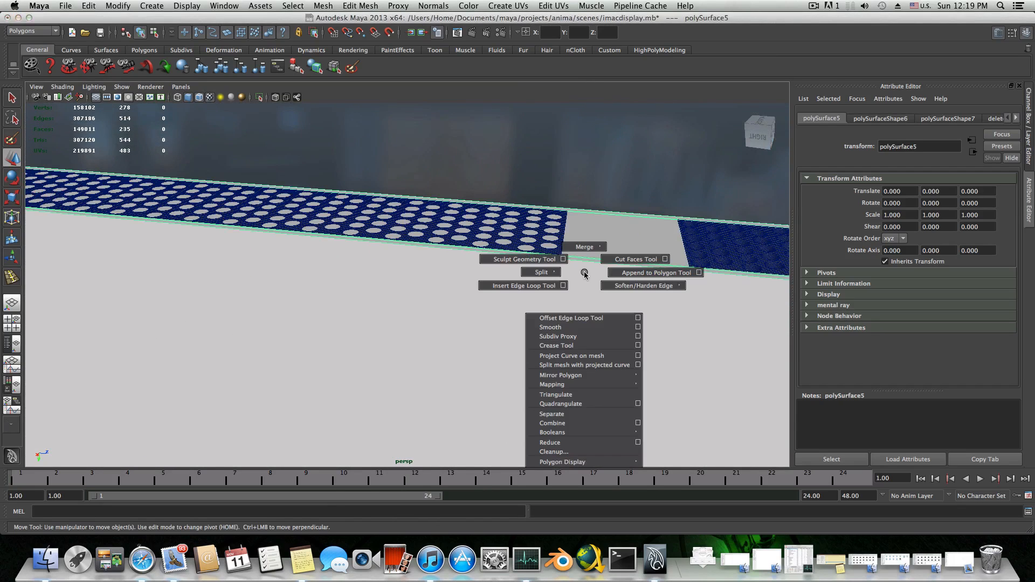
click(550, 288)
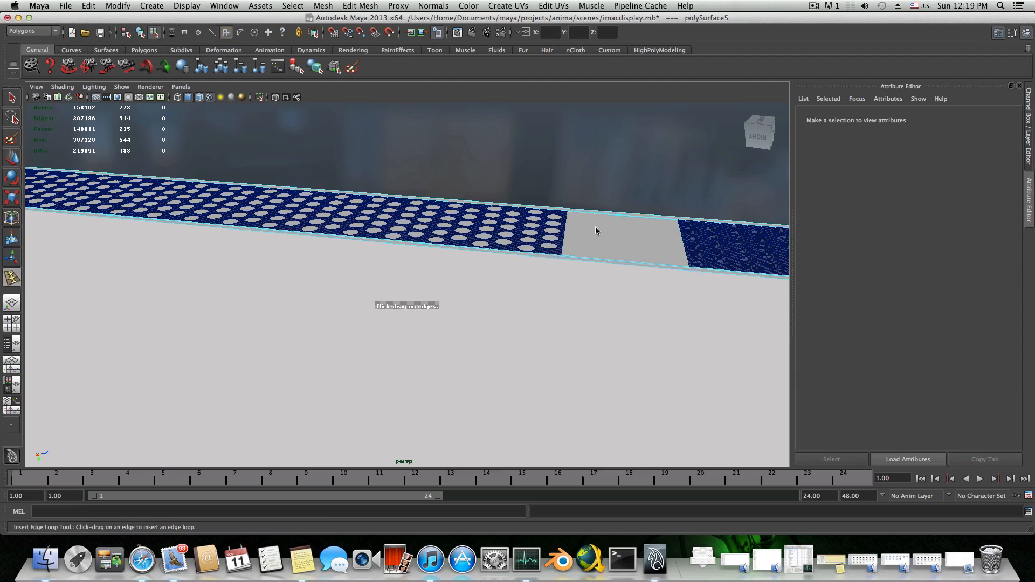
click(563, 259)
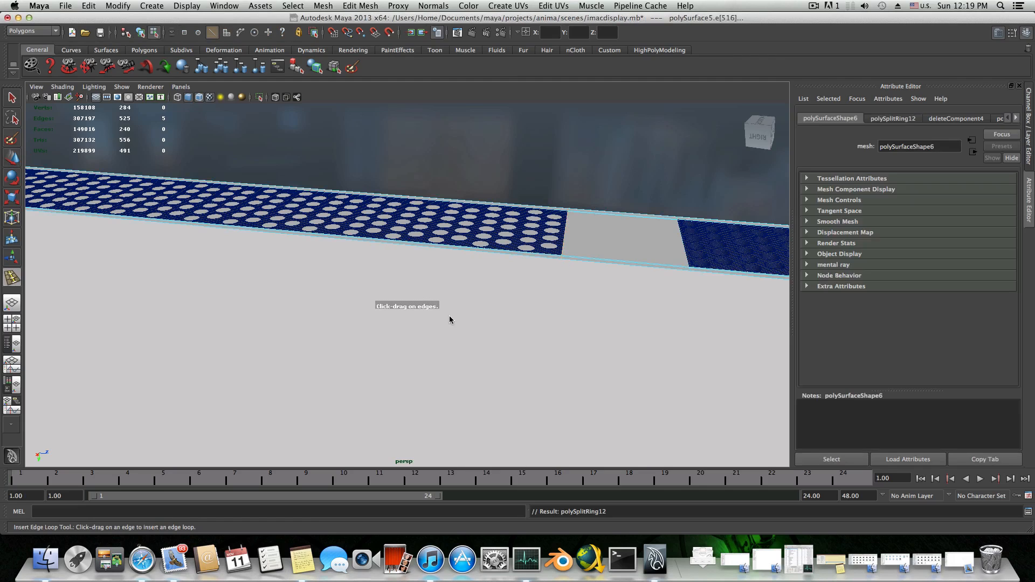
- Insert a second edge loop in the body at the opposite end of the middle panel pair and exit the tool
alt+middle_drag(452, 316, 739, 329)
alt+drag(310, 297, 273, 263)
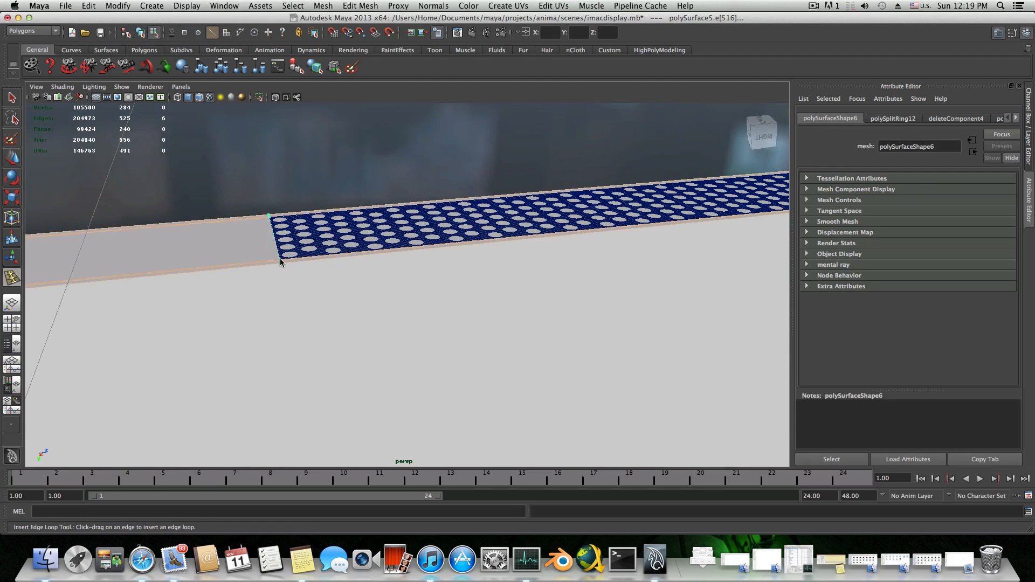
click(280, 262)
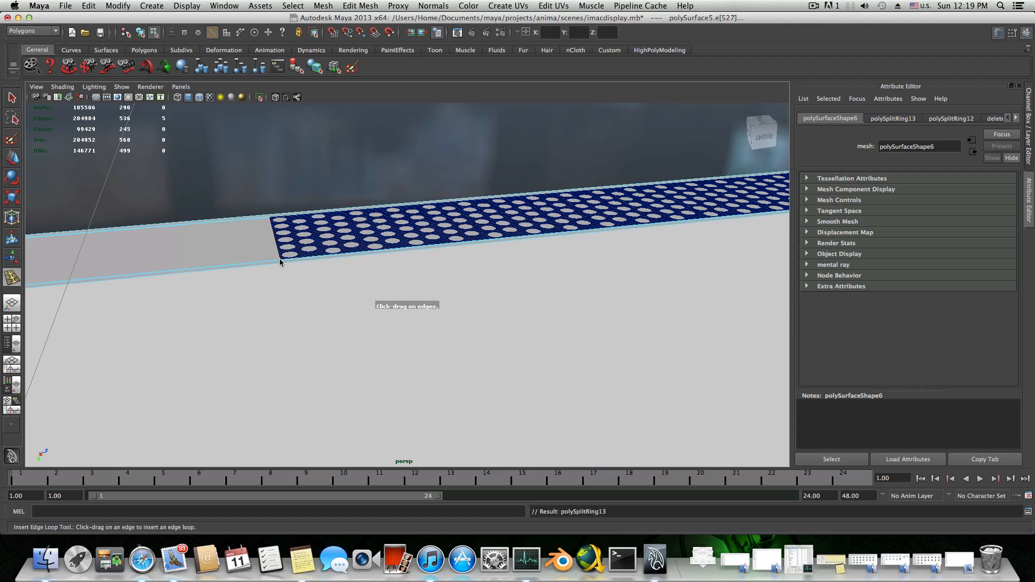
click(349, 270)
key(q)
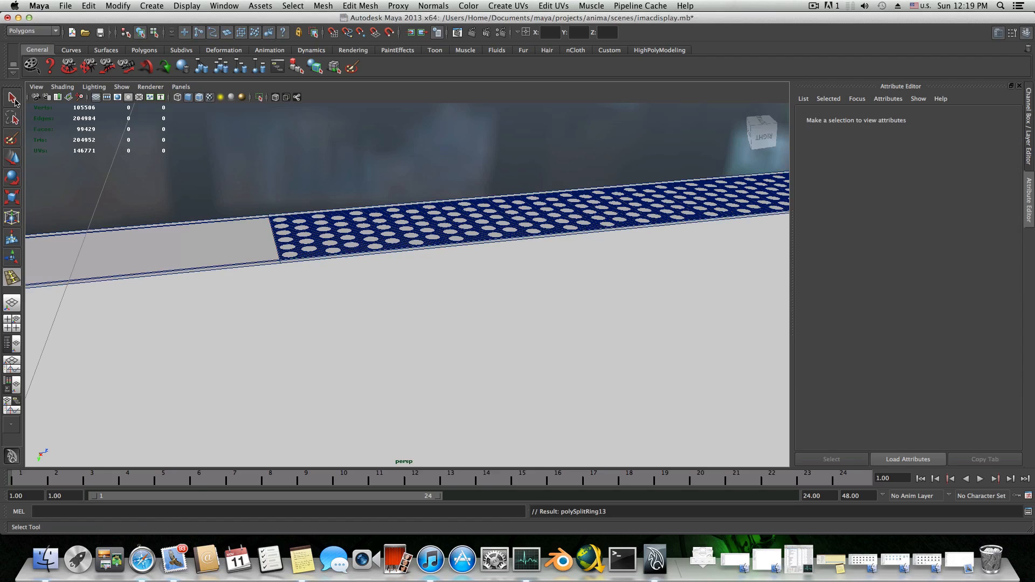
- Delete the body face lying beneath the middle perforated panels, between the two new edge loops
click(338, 323)
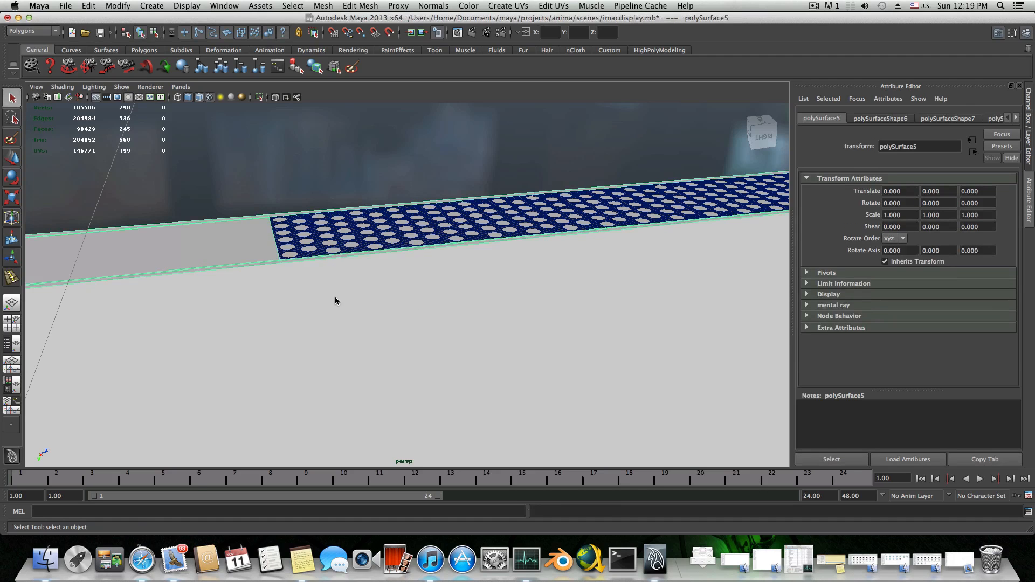
alt+drag(335, 296, 402, 310)
right_click(353, 300)
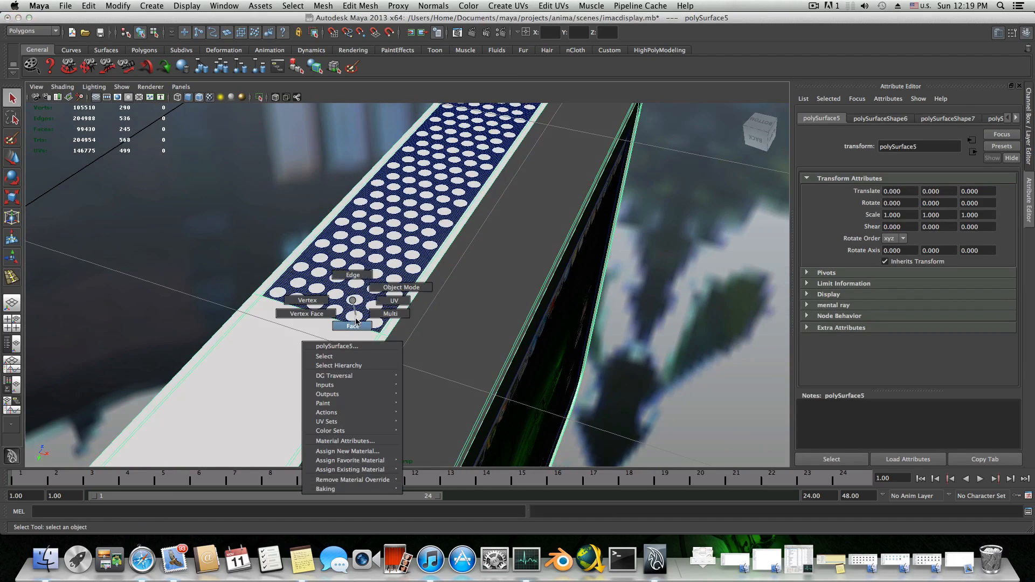
click(352, 326)
click(379, 317)
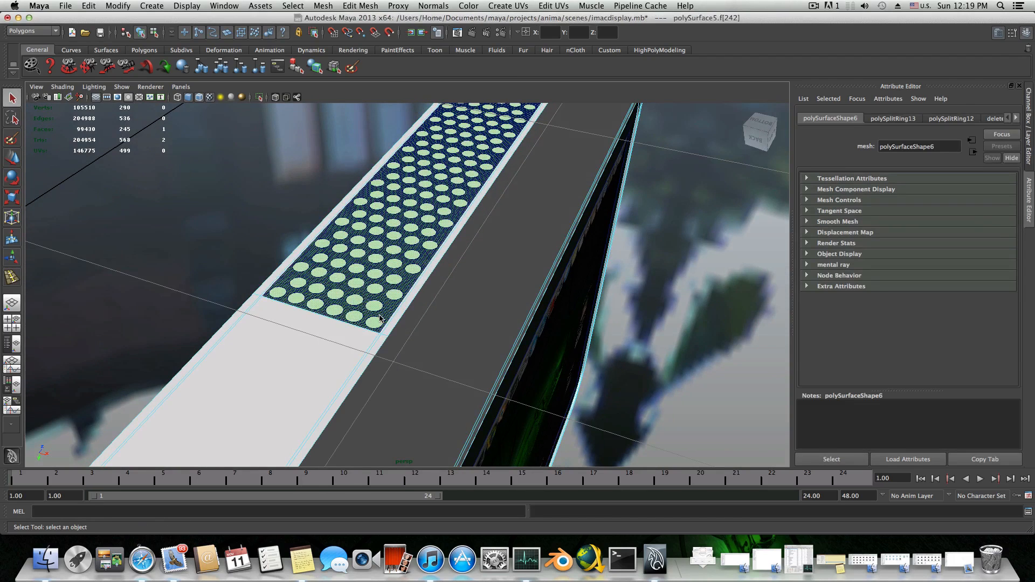
key(Delete)
scroll(380, 319, down, 5)
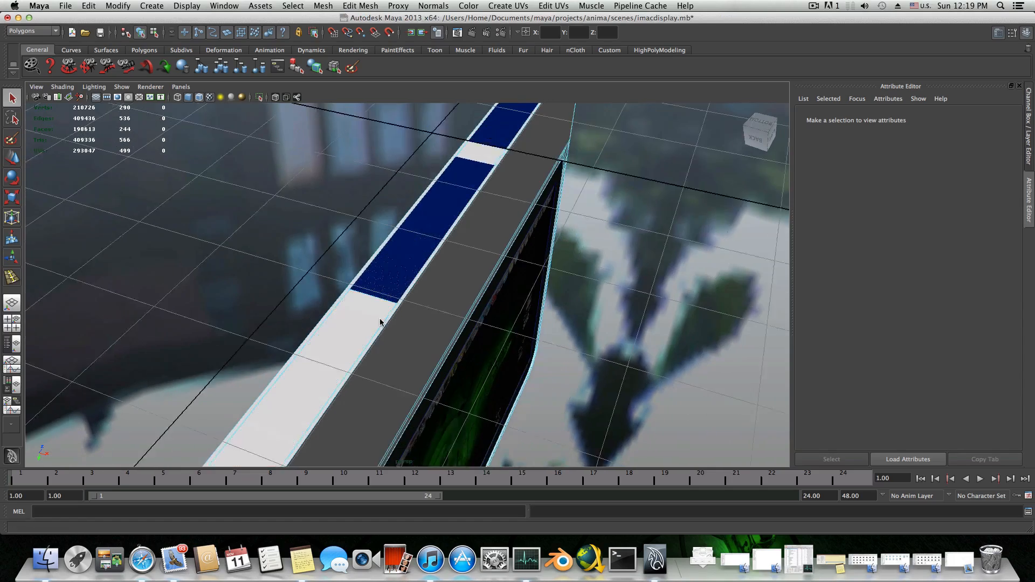
- Duplicate both middle panels and move the copies along the underside toward the blank end, to about Translate Z -12.843
alt+drag(393, 323, 318, 351)
alt+drag(451, 347, 482, 343)
alt+middle_drag(481, 341, 425, 360)
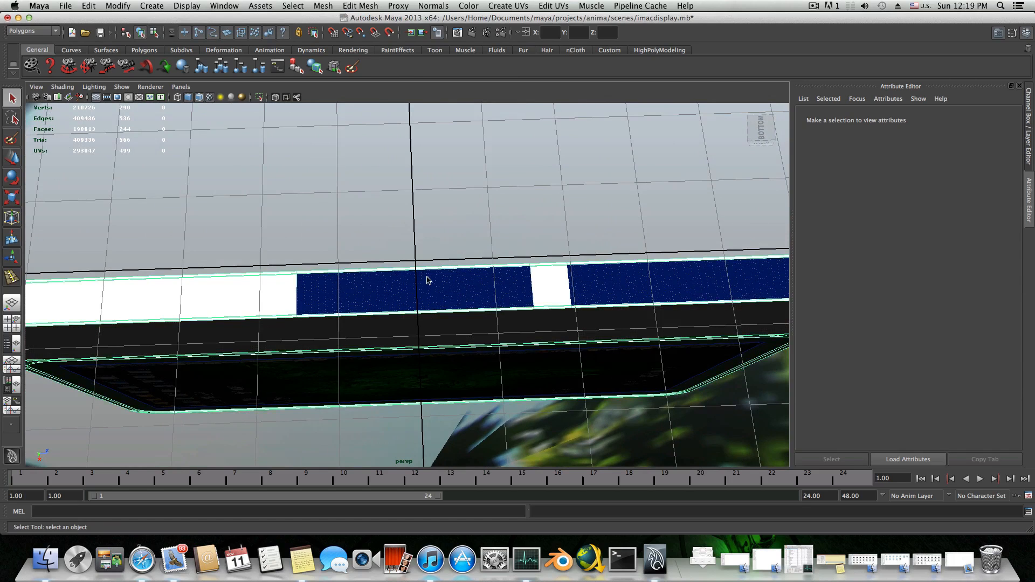
click(437, 296)
click(436, 293)
shift+click(396, 293)
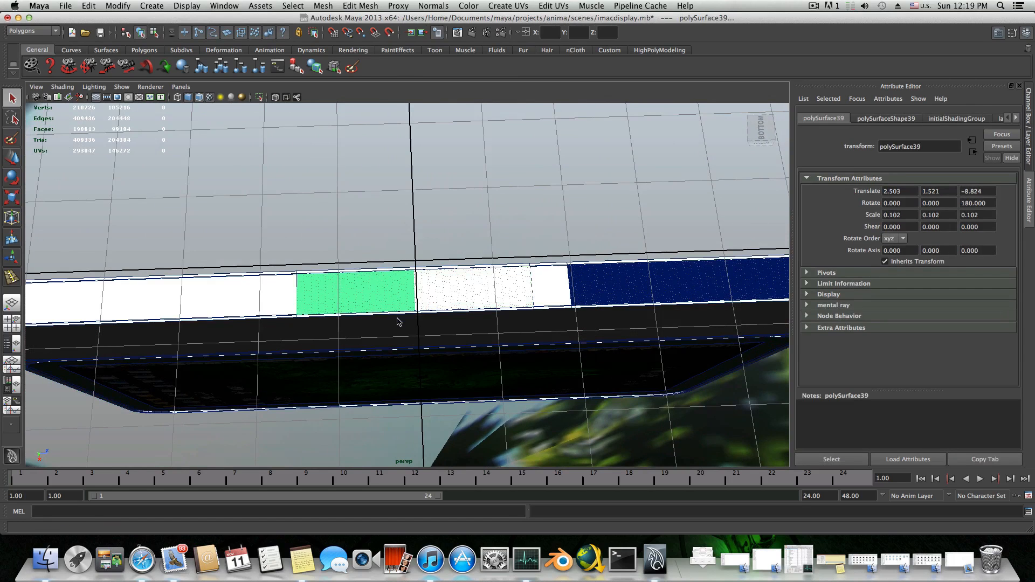
alt+drag(398, 319, 397, 286)
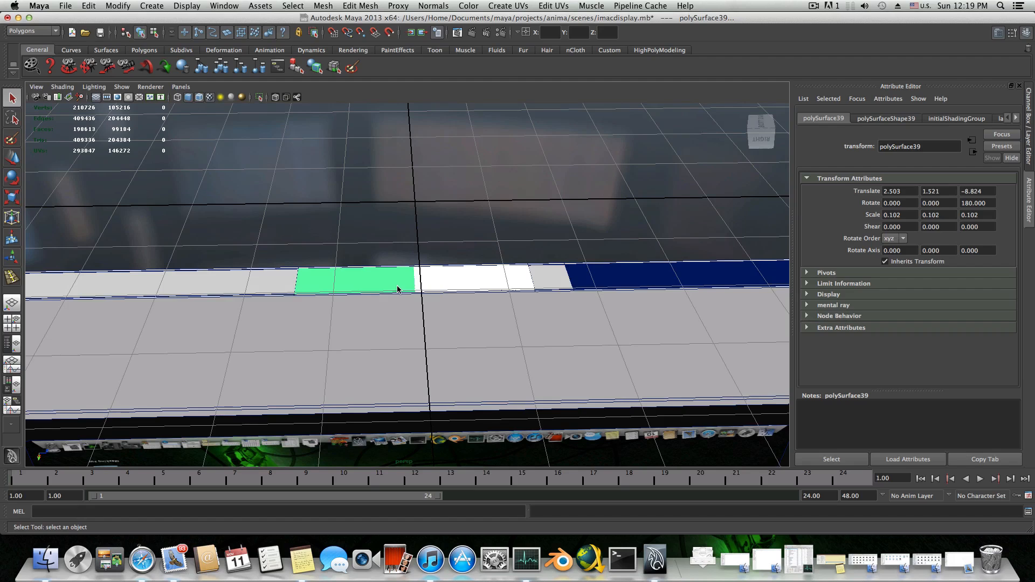
key(ctrl+d)
key(w)
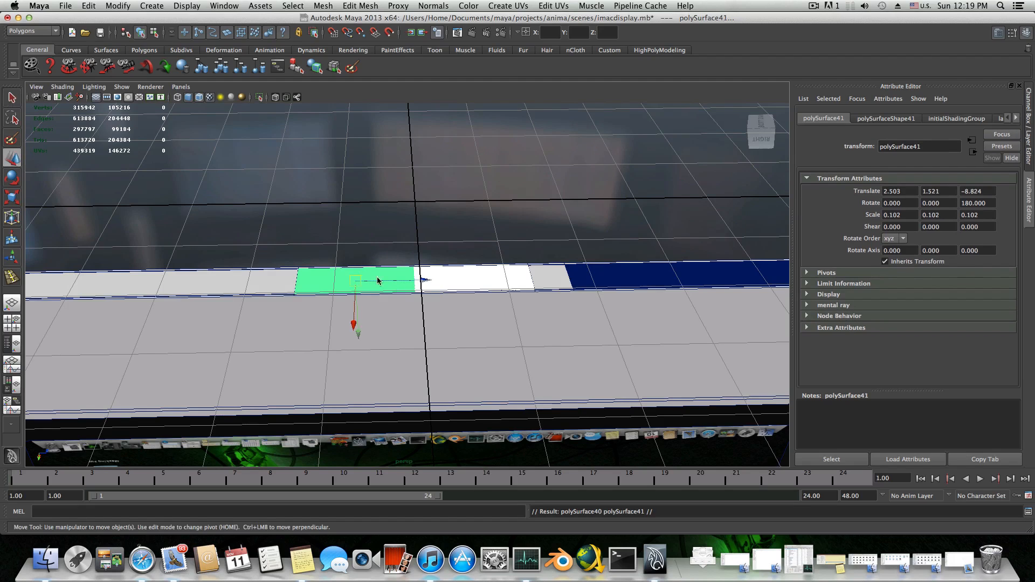
drag(423, 280, 147, 279)
alt+middle_drag(291, 291, 457, 300)
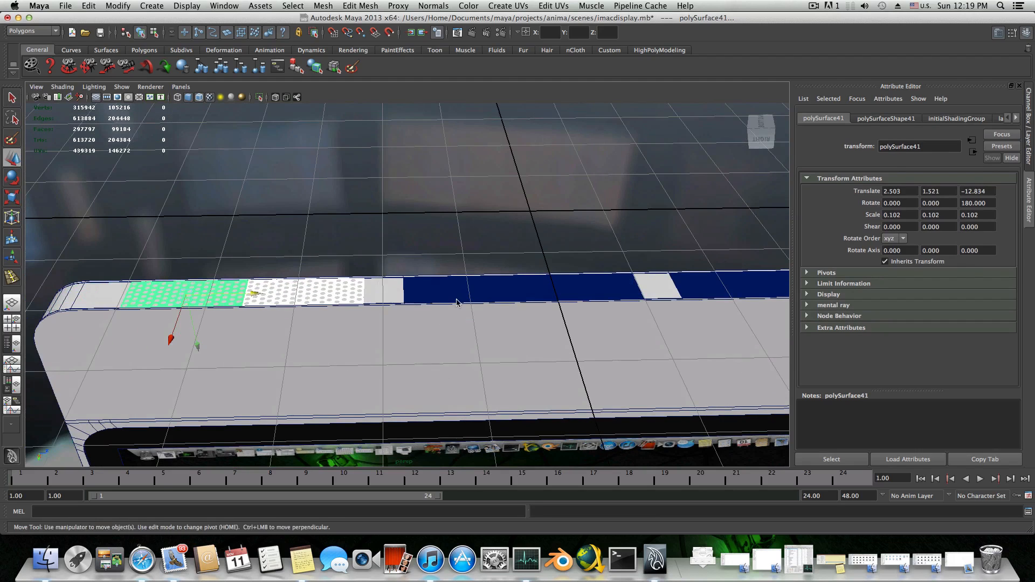
scroll(635, 300, down, 2)
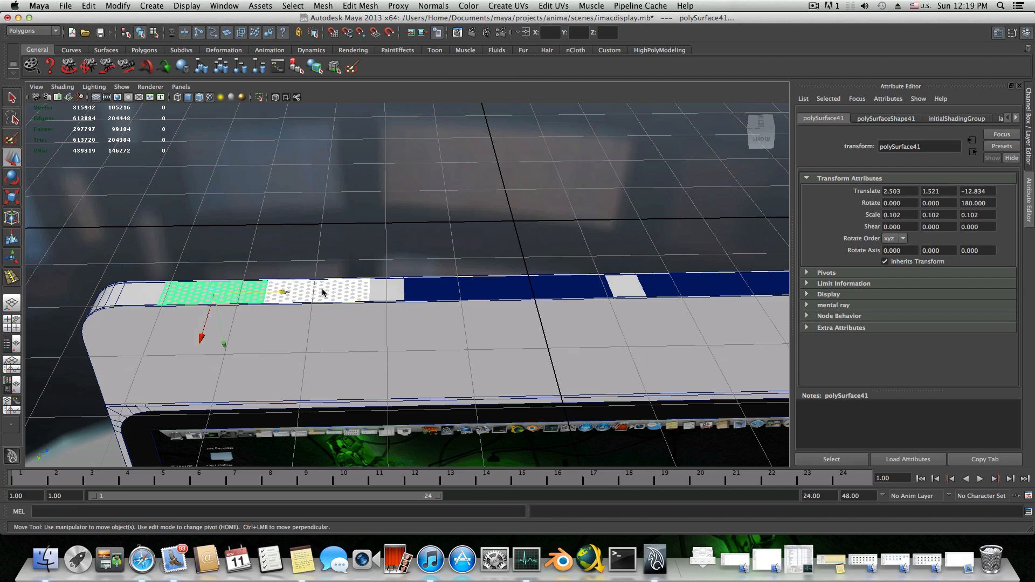
drag(287, 293, 277, 289)
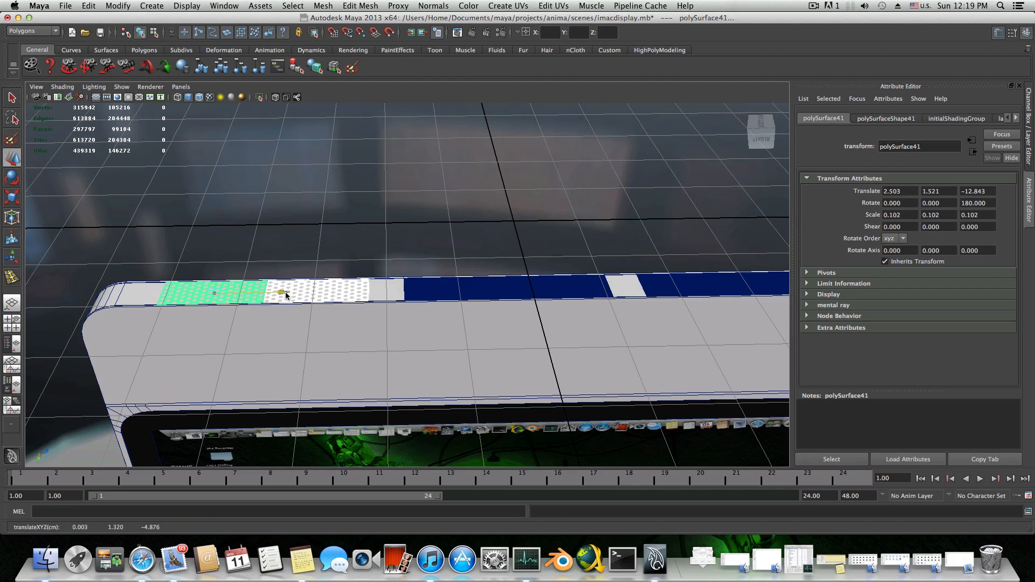
- Group the newly copied panel pair, center the group's pivot, and check its spacing in the side view
key(space)
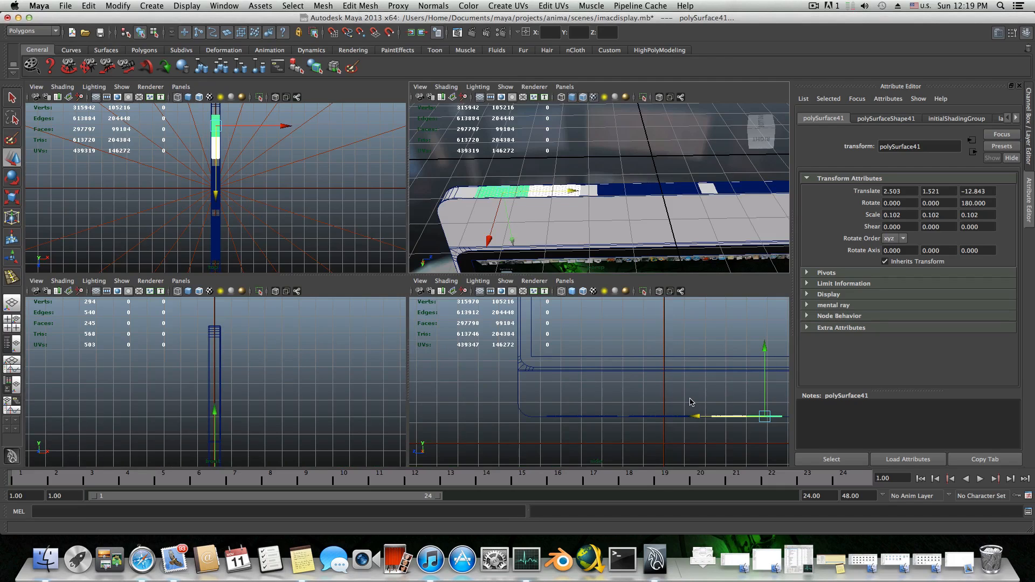
key(space)
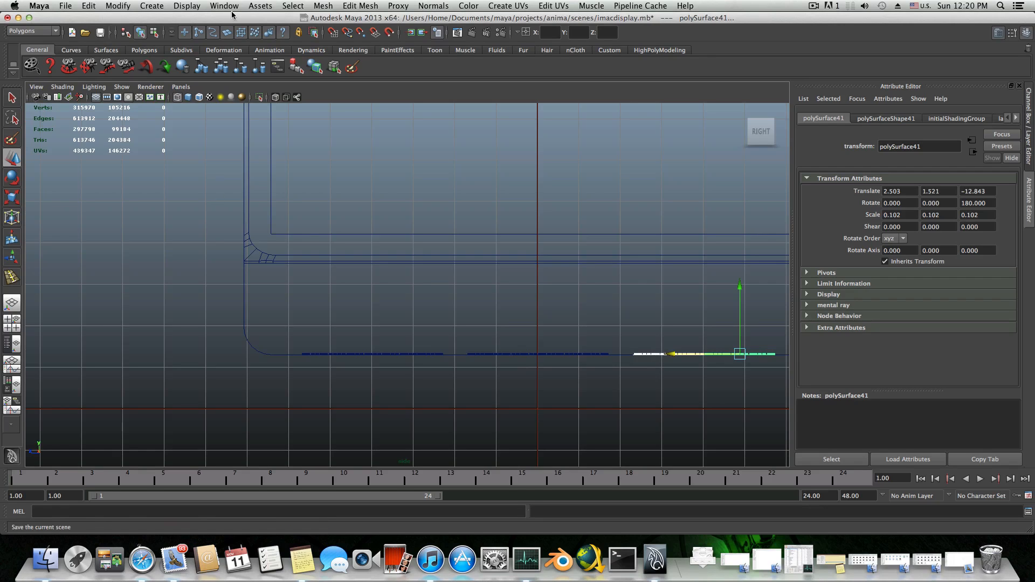
key(ctrl+g)
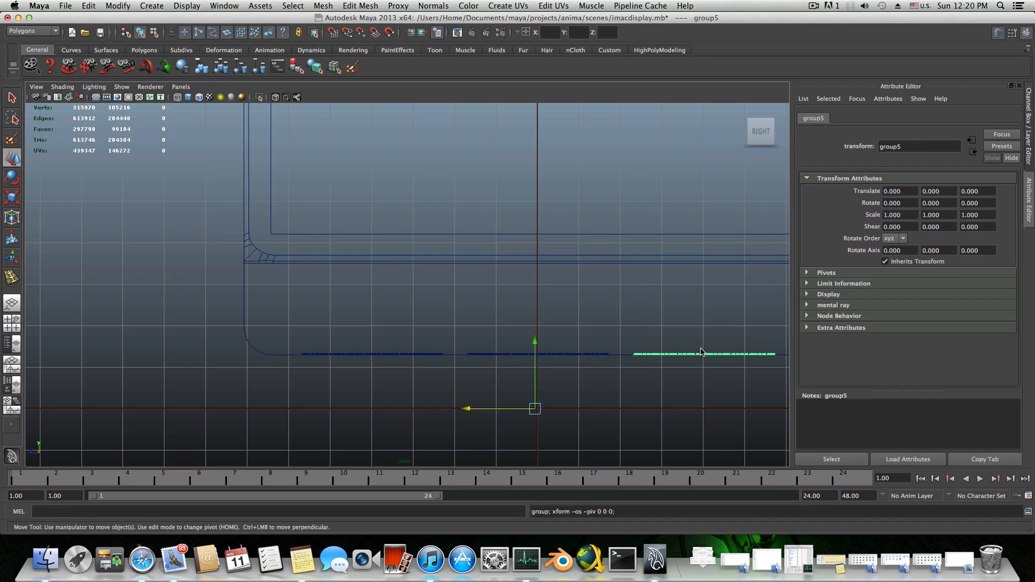
click(124, 6)
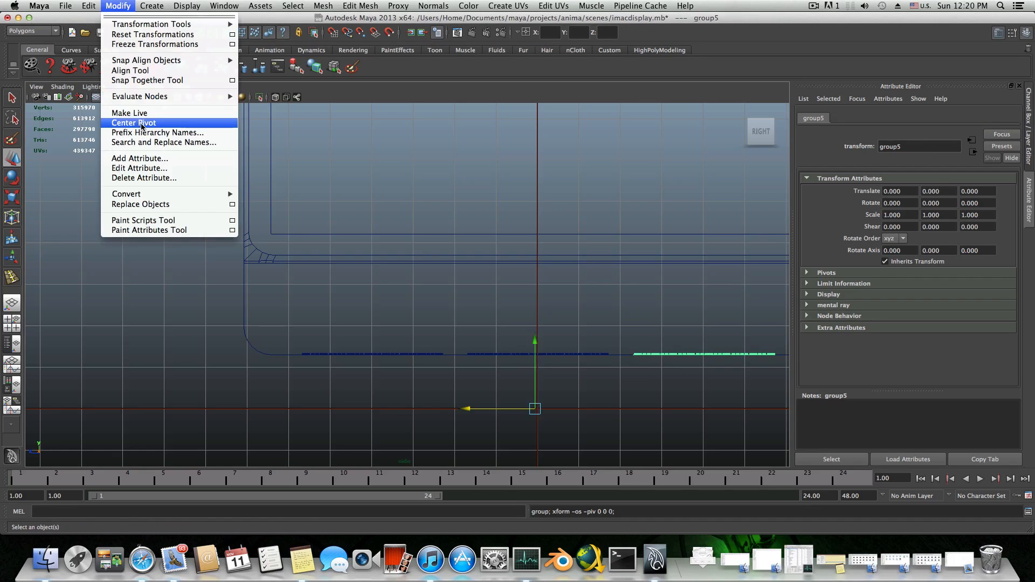
click(130, 125)
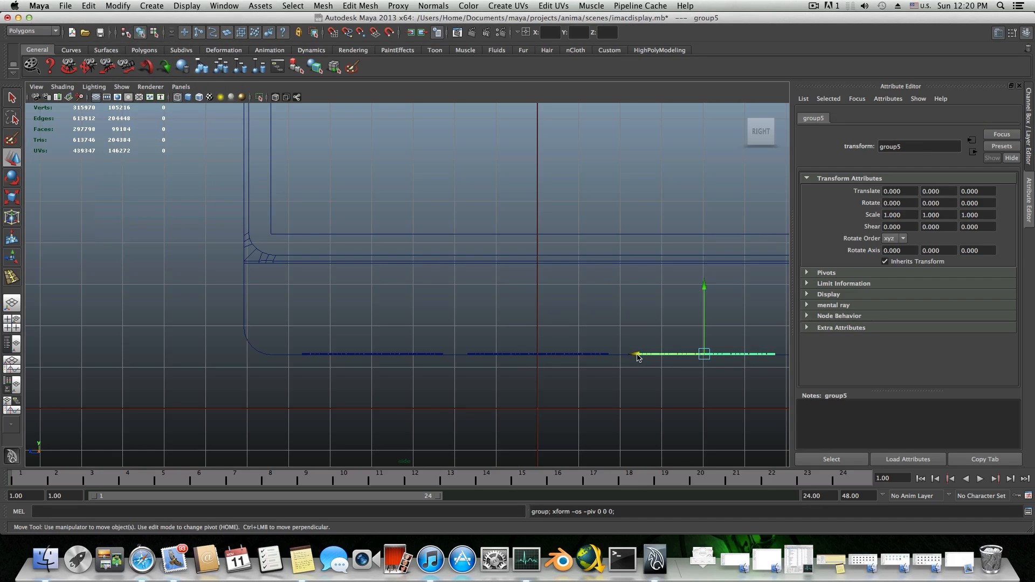
key(minus)
scroll(688, 376, up, 1)
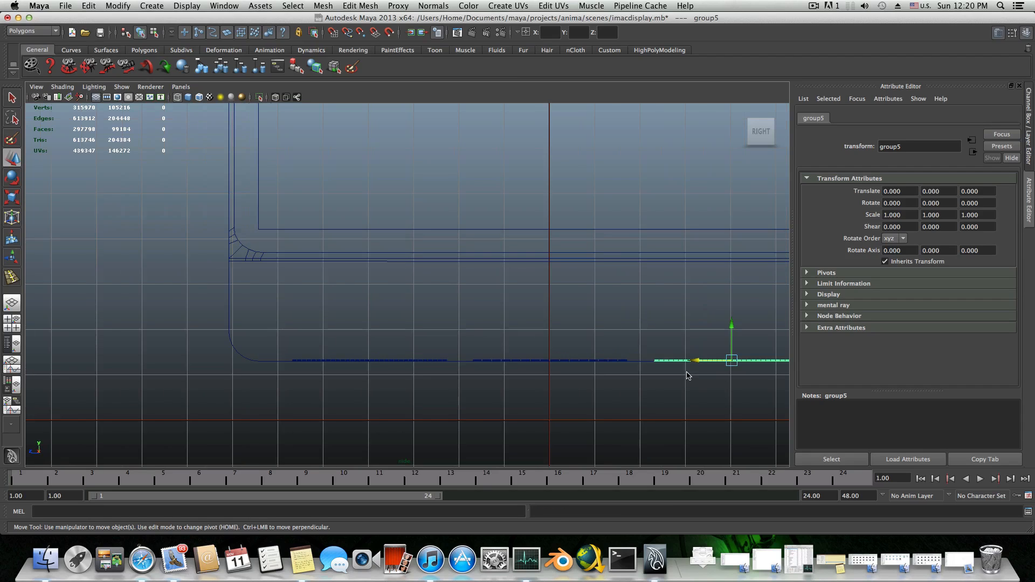
scroll(688, 376, down, 2)
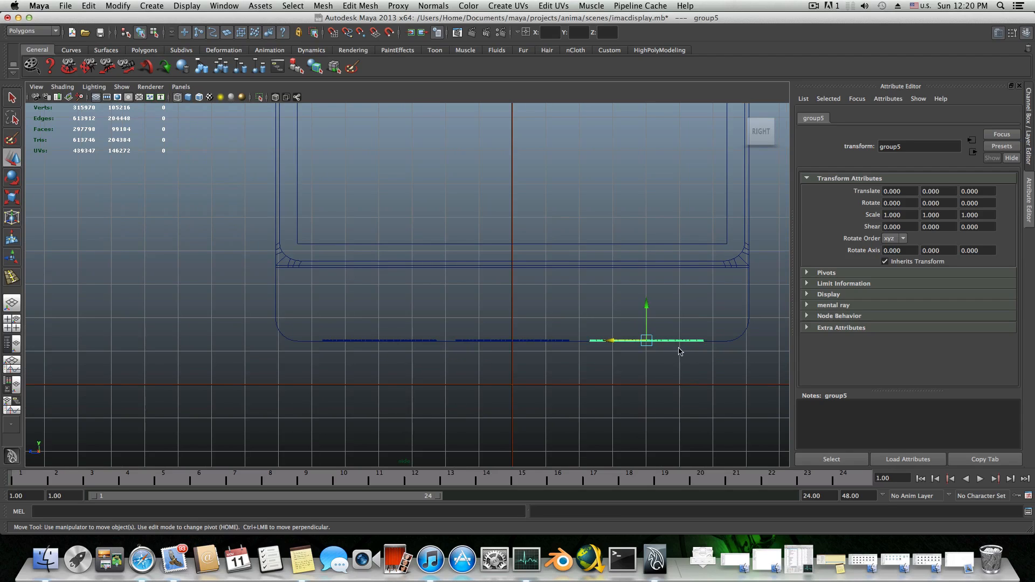
key(space)
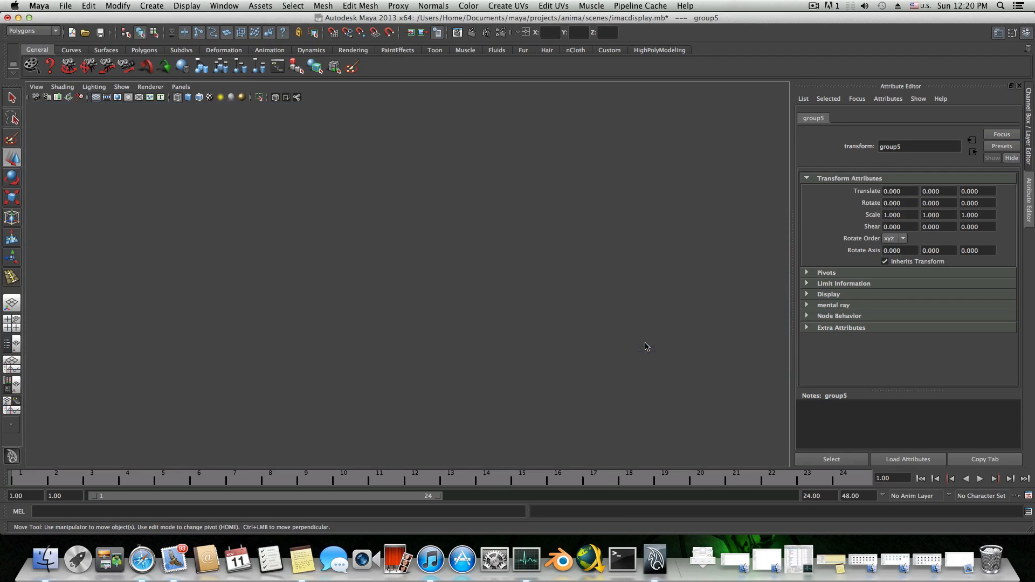
key(space)
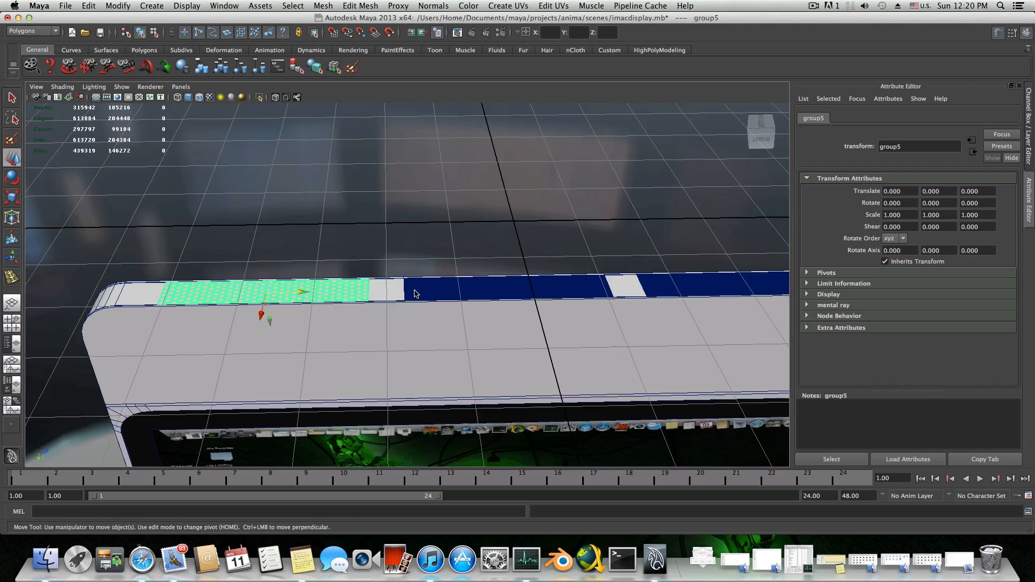
- Insert an edge loop in the body at the inner end of the newly copied panel pair
alt+middle_drag(344, 294, 409, 274)
alt+right_drag(409, 273, 495, 273)
alt+drag(477, 280, 469, 281)
alt+right_drag(469, 281, 549, 295)
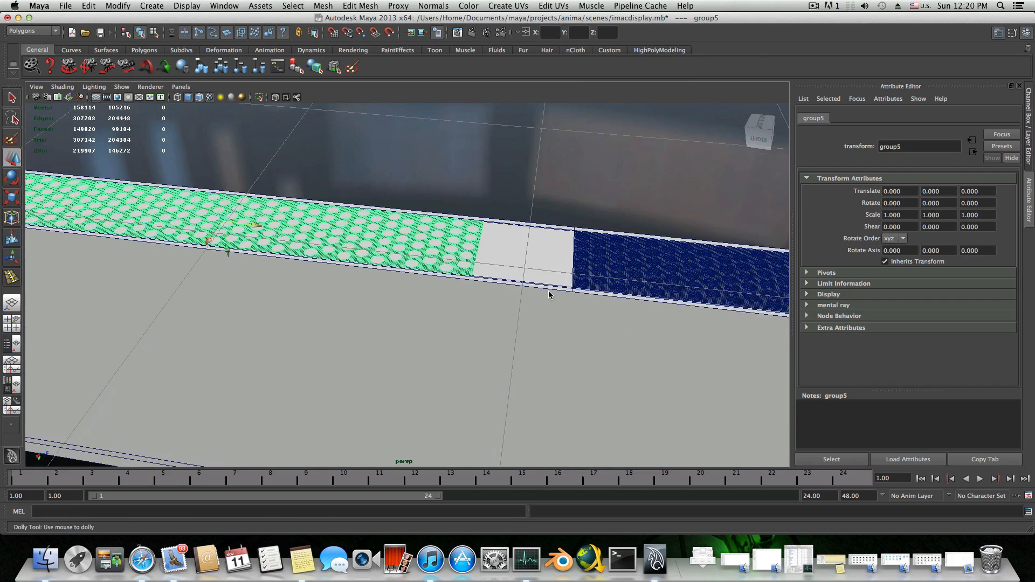
click(489, 282)
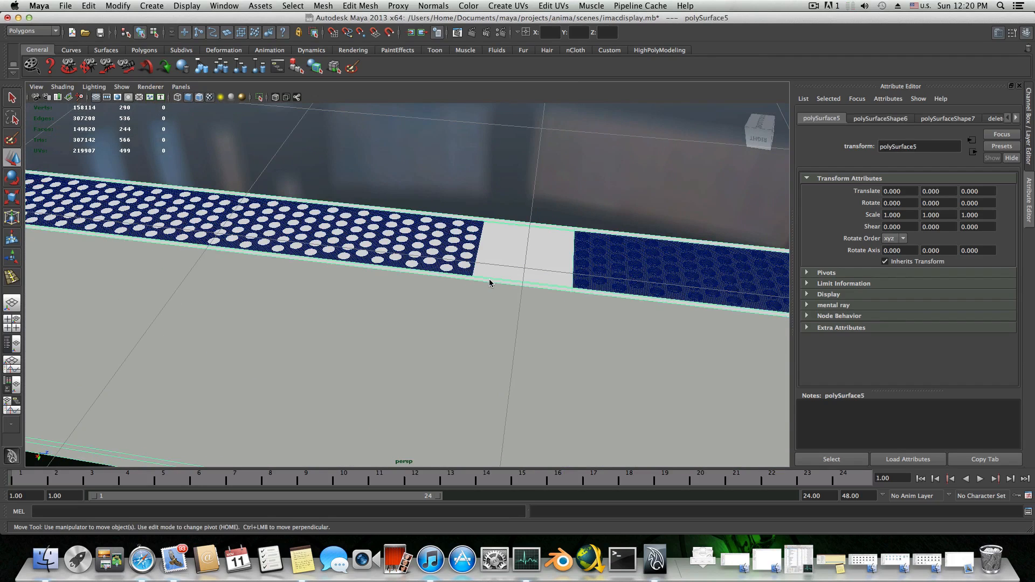
right_click(489, 280)
shift+right_click(489, 280)
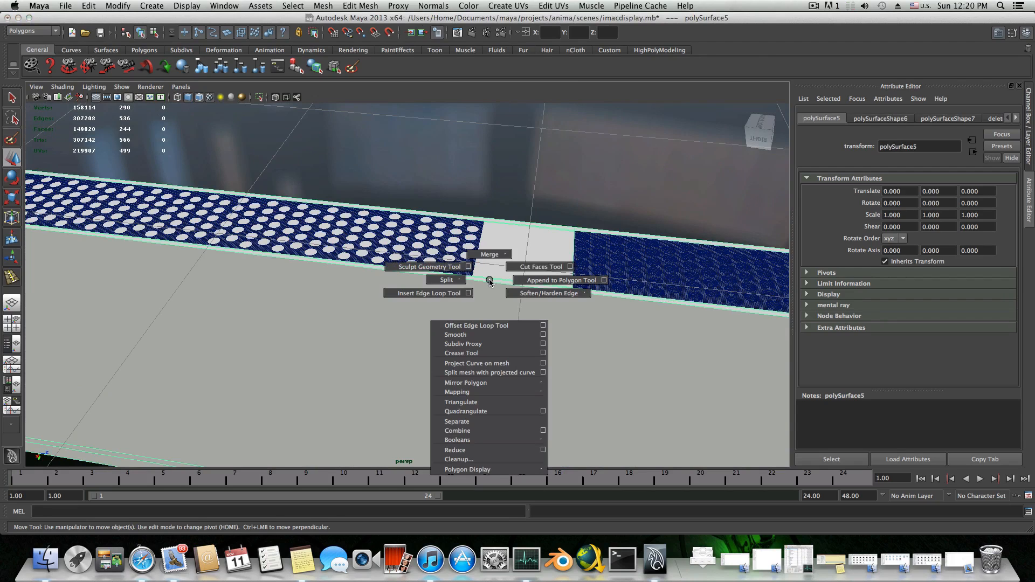
shift+right_drag(490, 282, 456, 294)
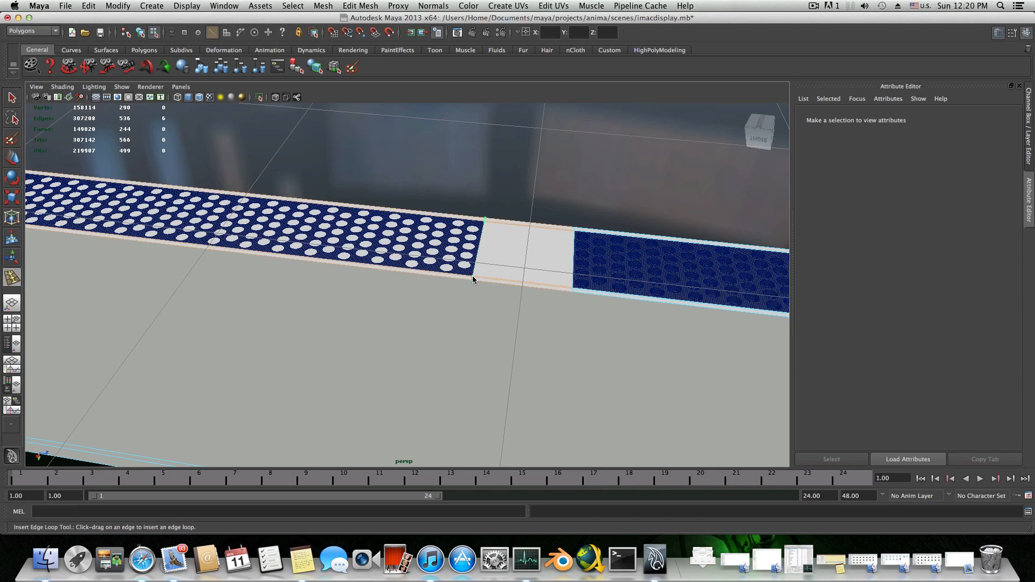
click(473, 276)
- Insert a second edge loop in the body at the outer end of the same panel pair, near the rounded corner, and exit the tool
alt+middle_drag(388, 291, 658, 299)
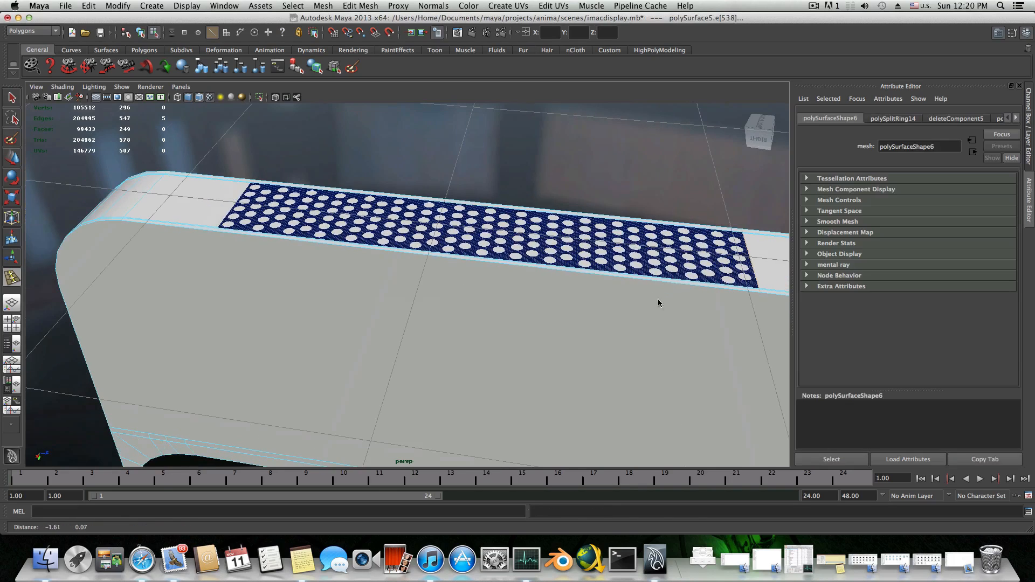
alt+drag(405, 284, 324, 263)
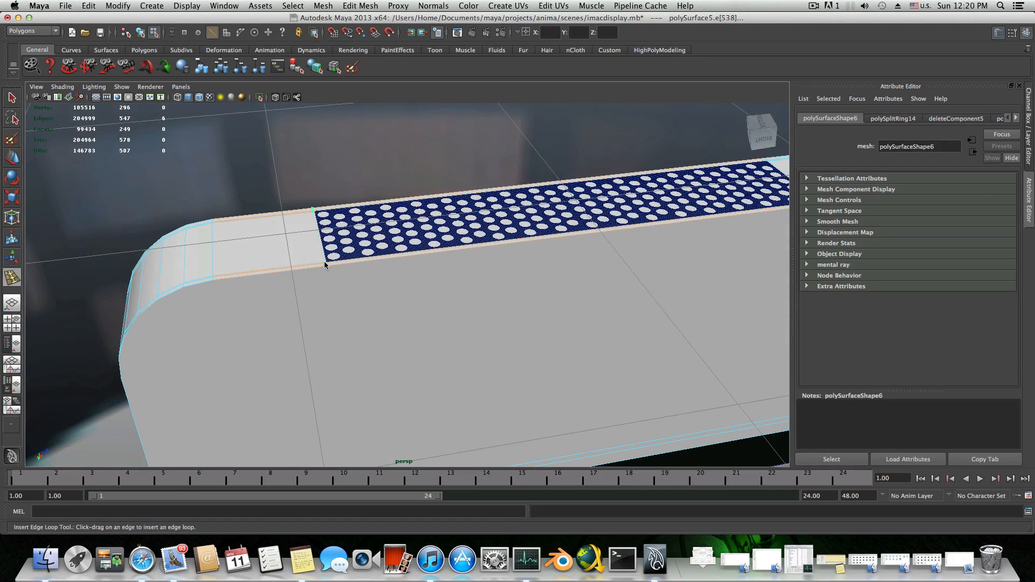
click(327, 264)
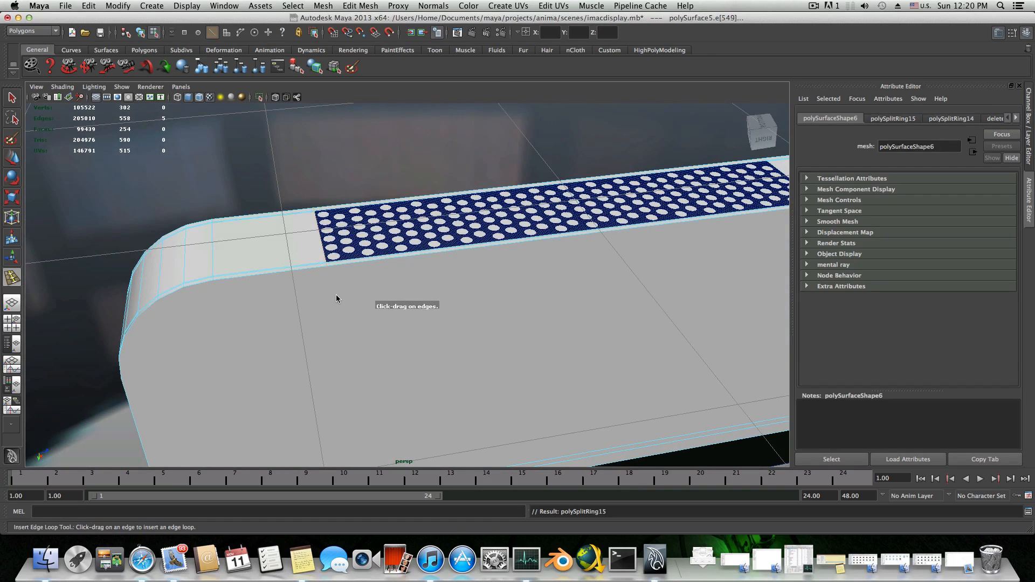
click(387, 283)
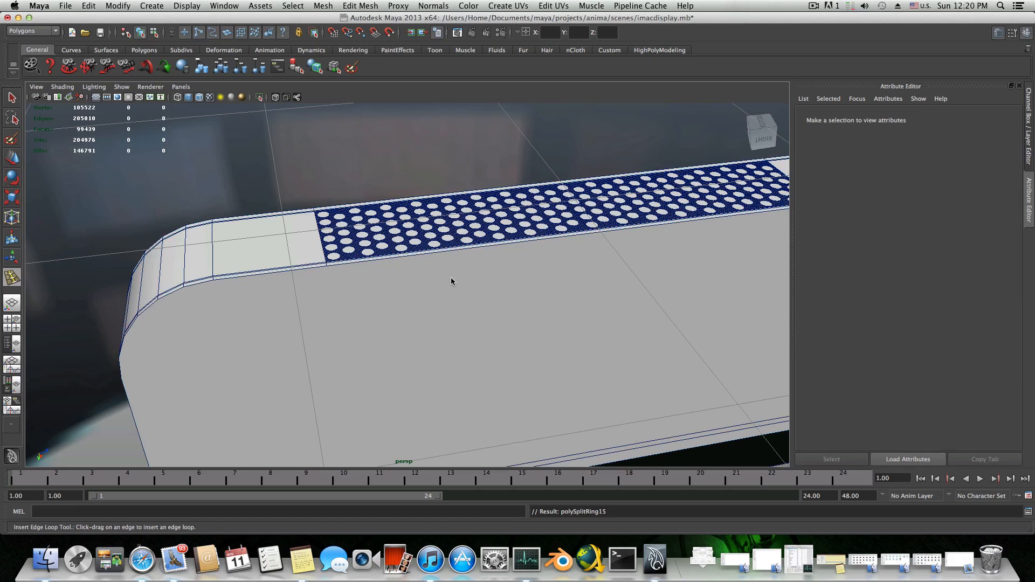
key(q)
- Delete the body face lying beneath the newly copied perforated panels, between the two new edge loops
click(196, 245)
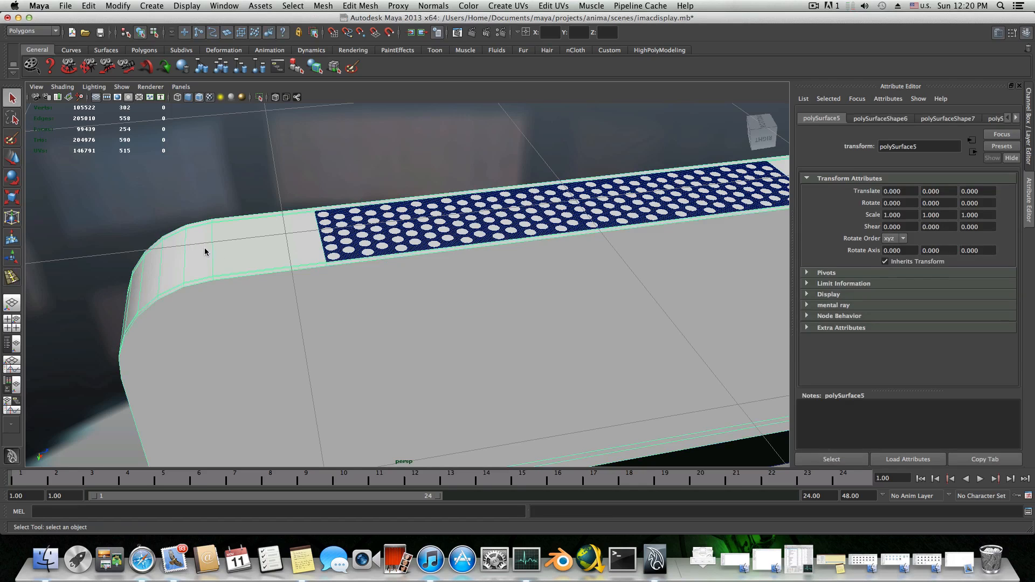
alt+drag(262, 281, 312, 289)
right_drag(349, 278, 351, 303)
click(372, 285)
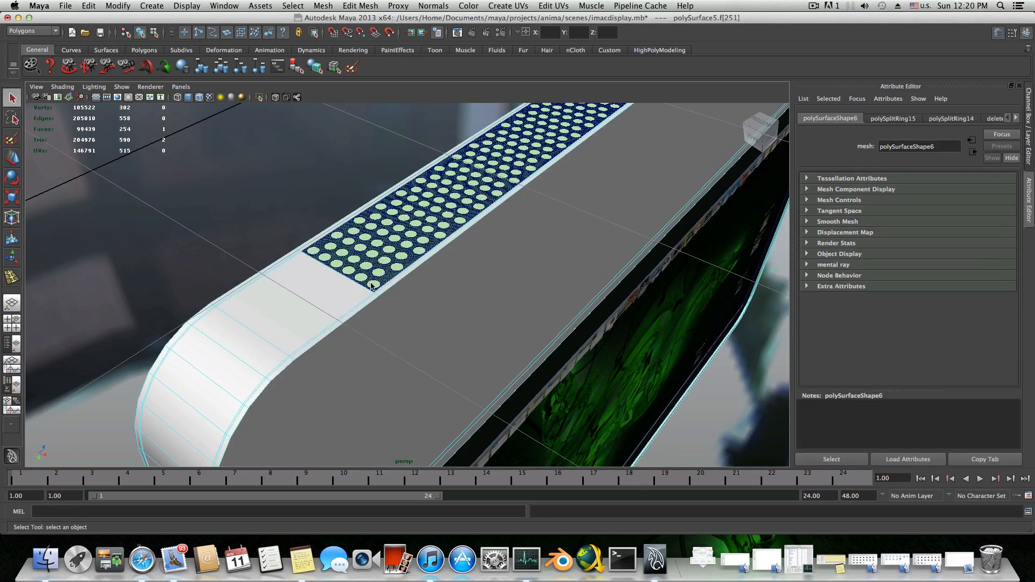
key(Delete)
- Select all six perforated panels along the underside in object mode and assign an existing material to them
alt+drag(372, 285, 442, 305)
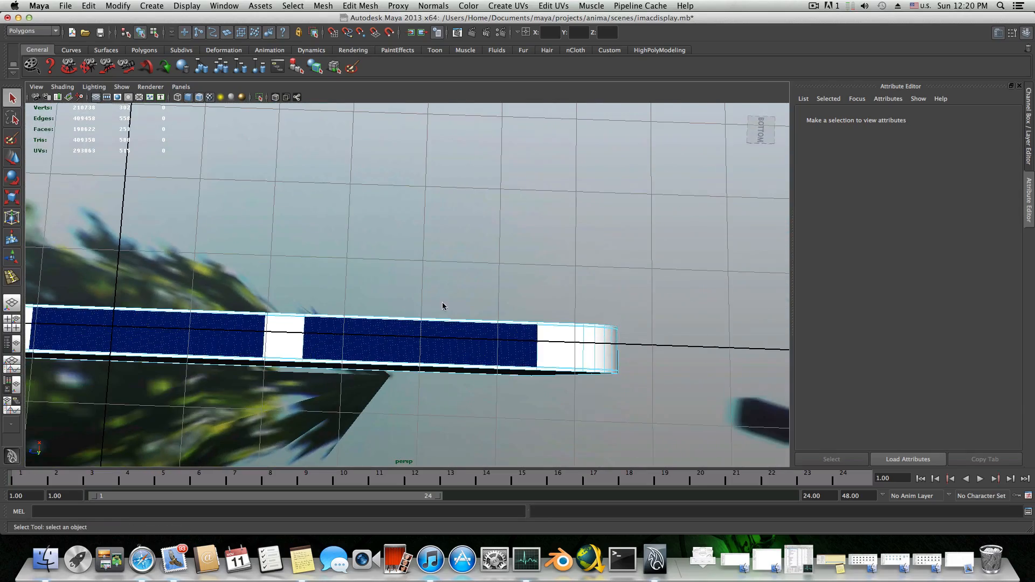
click(481, 334)
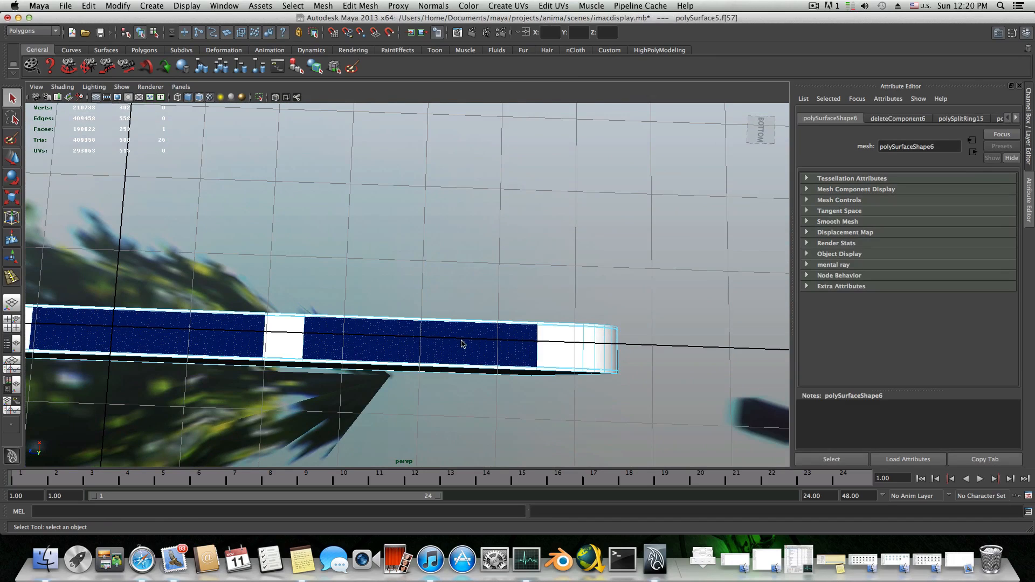
key(F8)
key(F8)
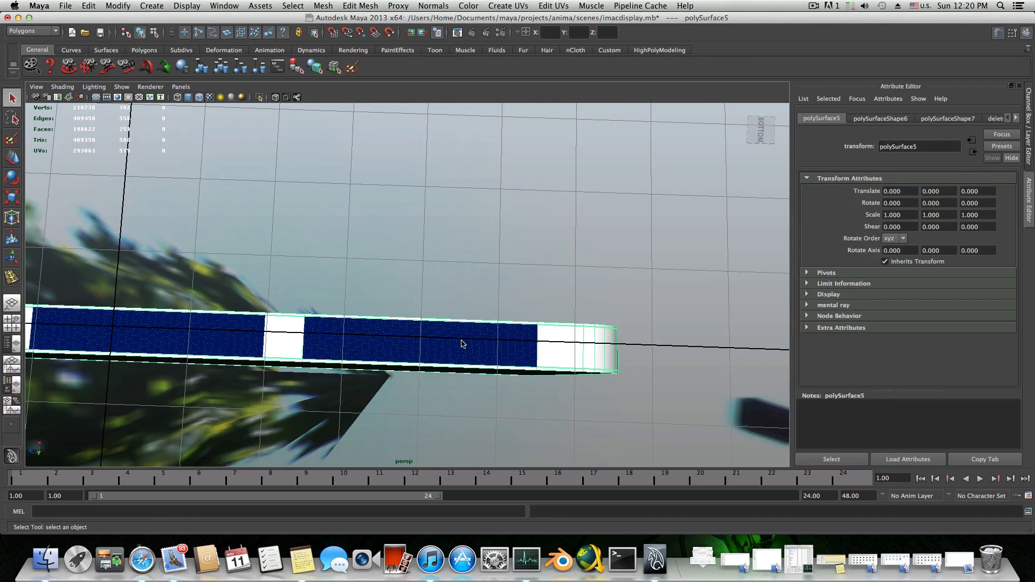
click(462, 348)
shift+click(406, 349)
alt+middle_drag(282, 343, 412, 335)
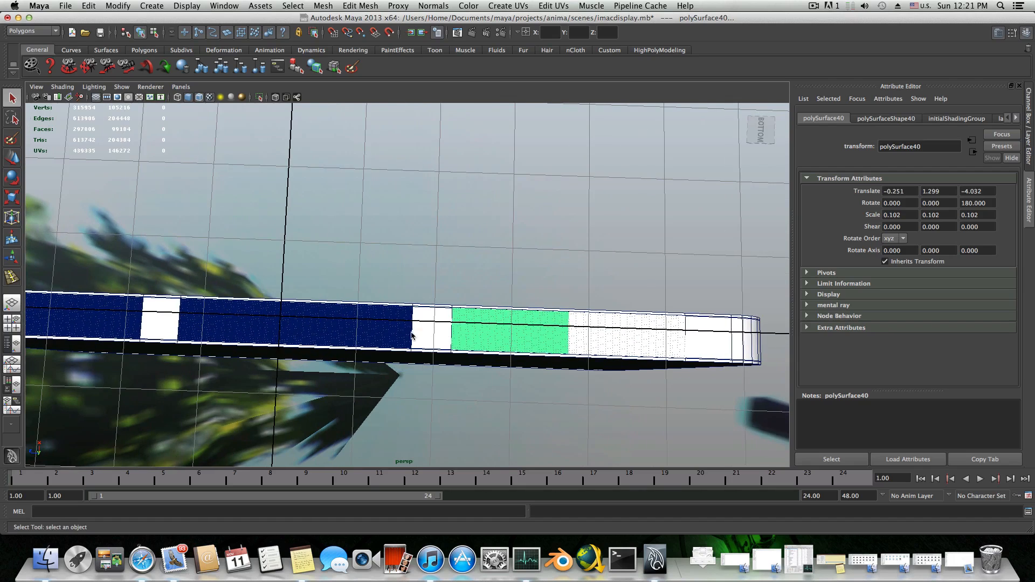
shift+click(331, 335)
shift+click(282, 333)
alt+middle_drag(190, 334, 448, 328)
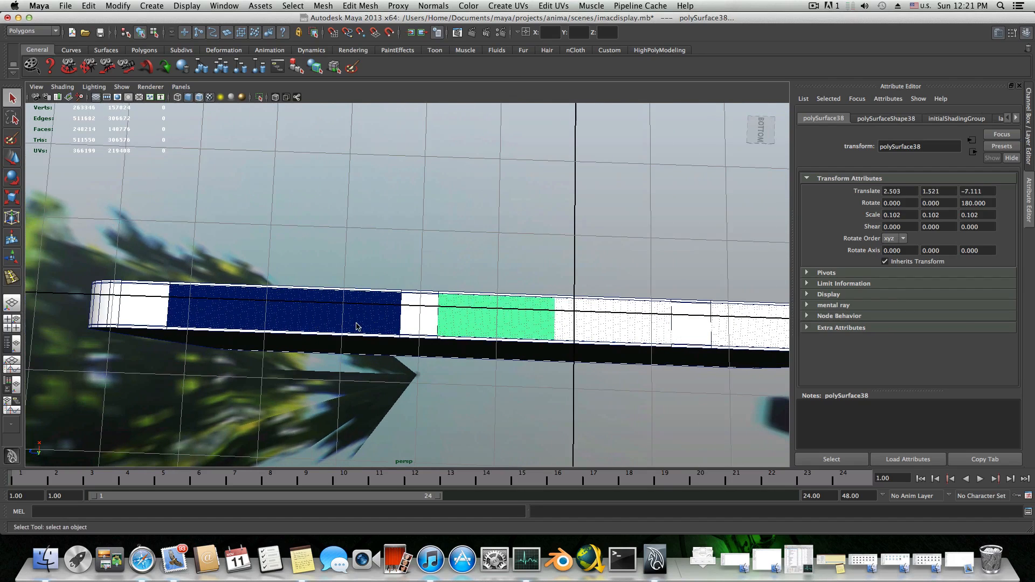
shift+click(357, 326)
shift+click(264, 319)
right_drag(330, 314, 399, 504)
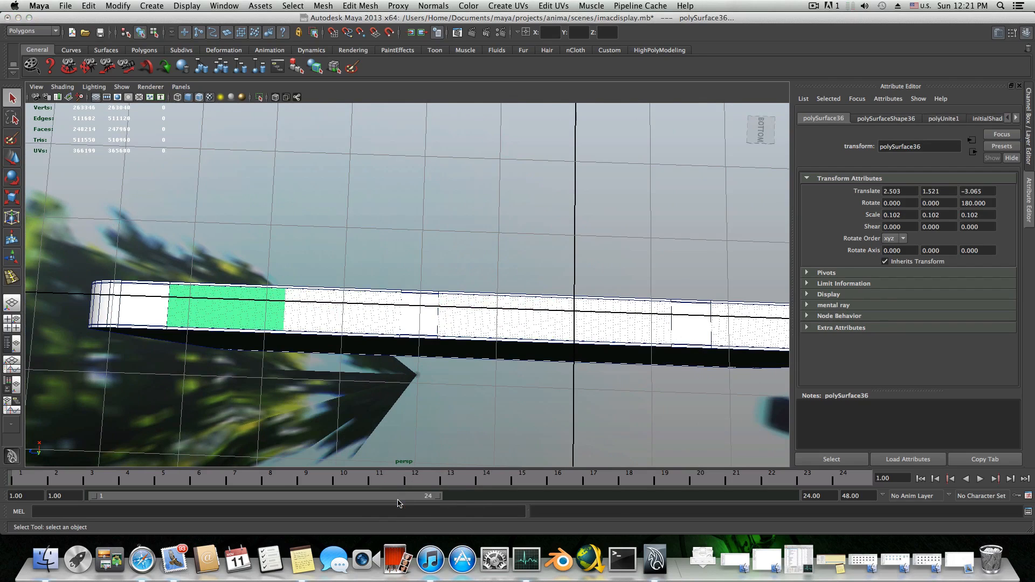
- Render an angled view of the display's underside with mental ray to examine the perforated panels, and close the render
alt+drag(353, 396, 507, 333)
click(317, 290)
alt+right_drag(507, 333, 380, 291)
alt+drag(380, 291, 420, 416)
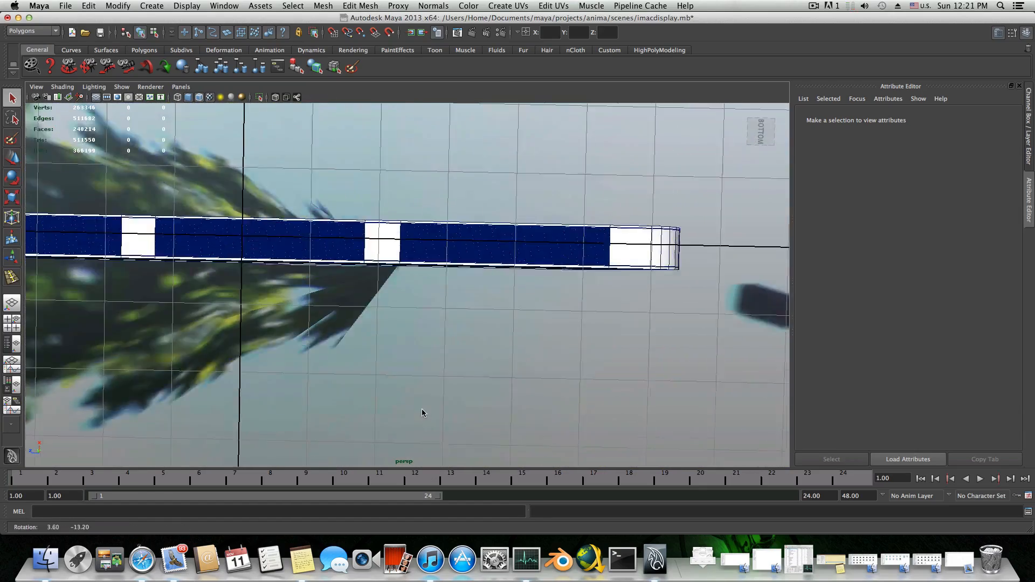
alt+right_drag(421, 415, 412, 436)
alt+drag(412, 433, 460, 181)
click(472, 33)
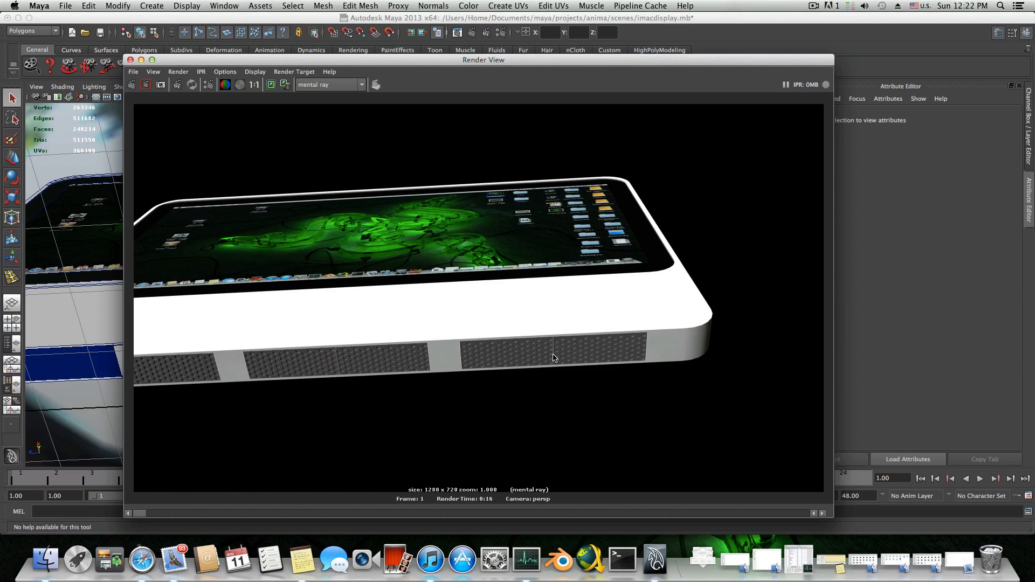
click(130, 59)
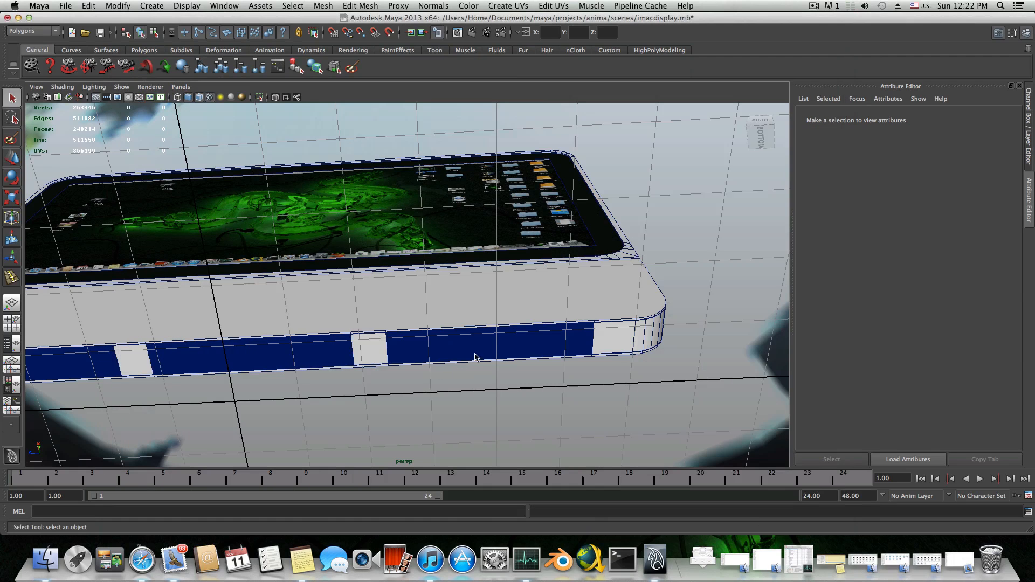
- Select all six perforated panels again and assign the existing mia_material_x1 material to them
click(498, 346)
shift+click(476, 346)
alt+drag(488, 349, 391, 362)
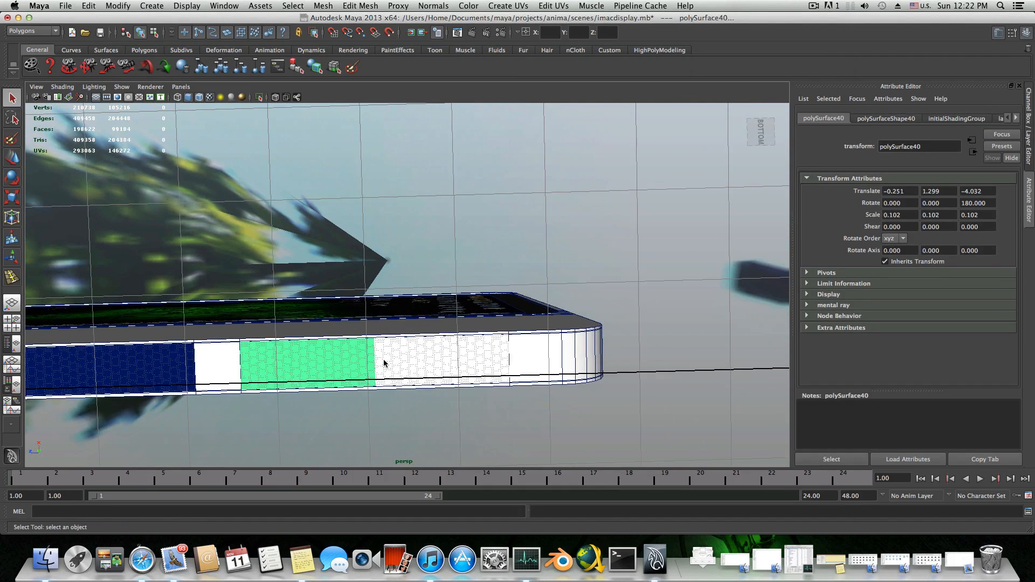
right_click(384, 363)
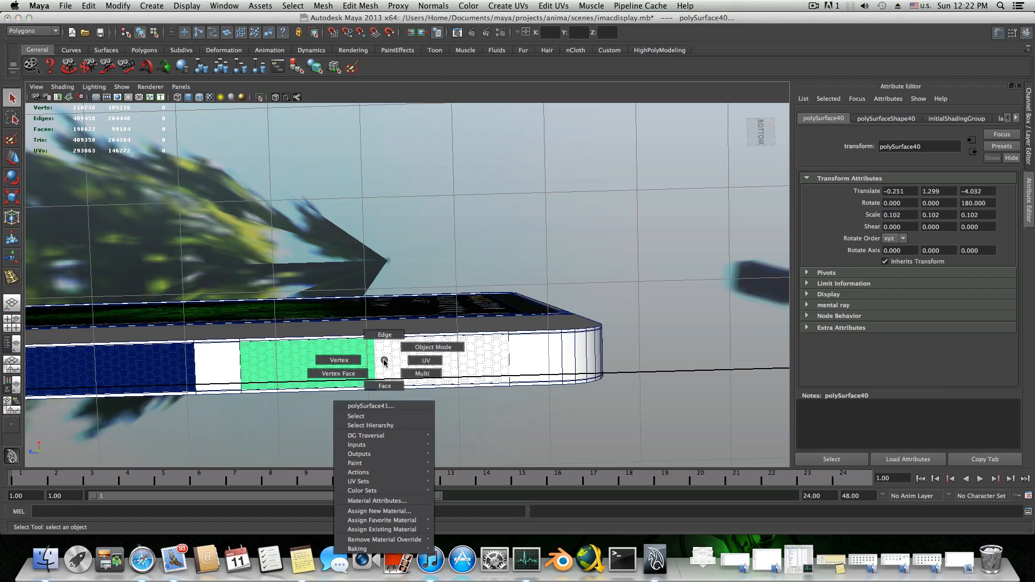
click(384, 362)
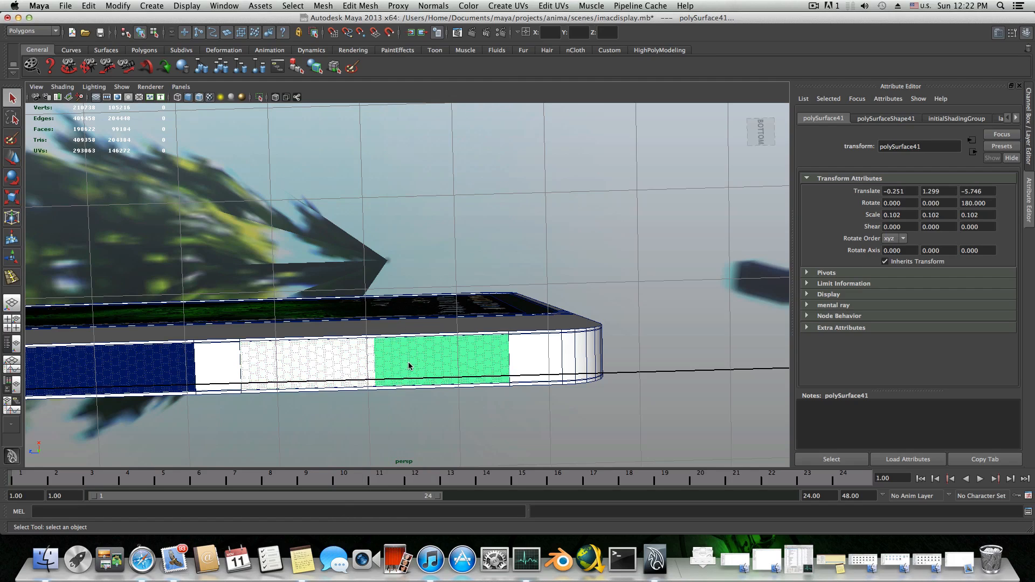
alt+middle_drag(206, 363, 331, 374)
click(331, 374)
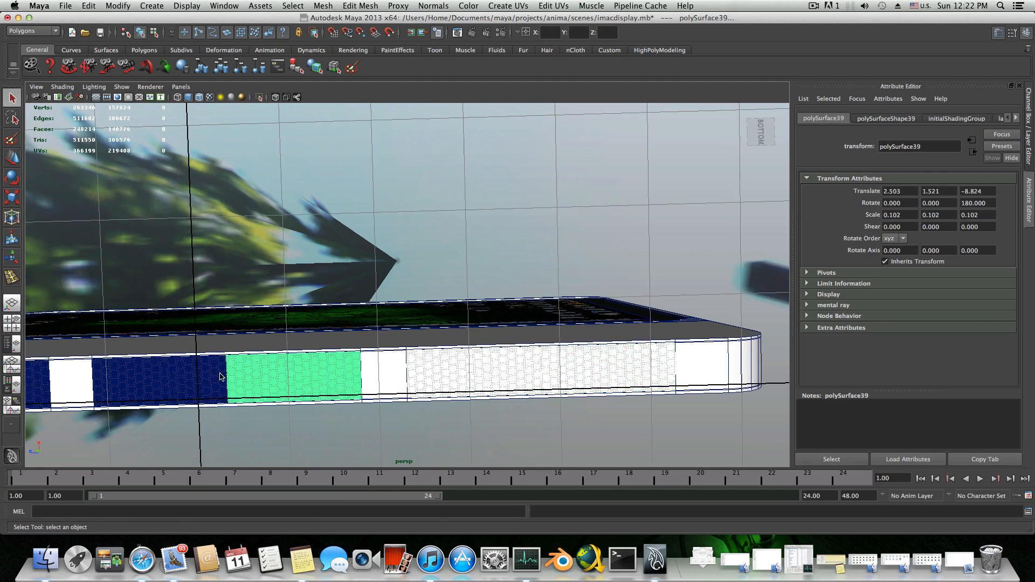
click(221, 376)
alt+middle_drag(190, 372, 428, 374)
click(335, 378)
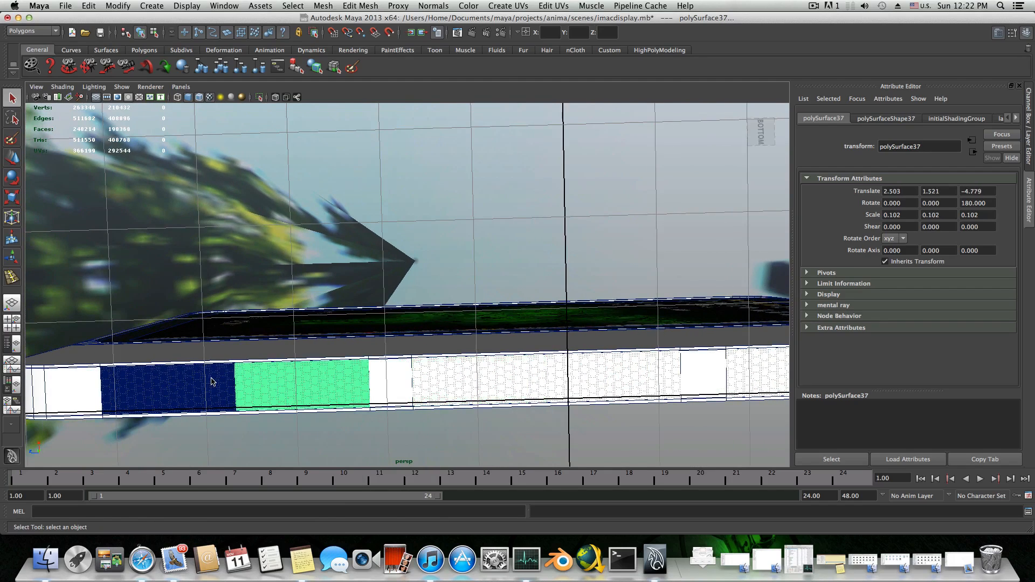
click(212, 382)
alt+drag(570, 401, 388, 379)
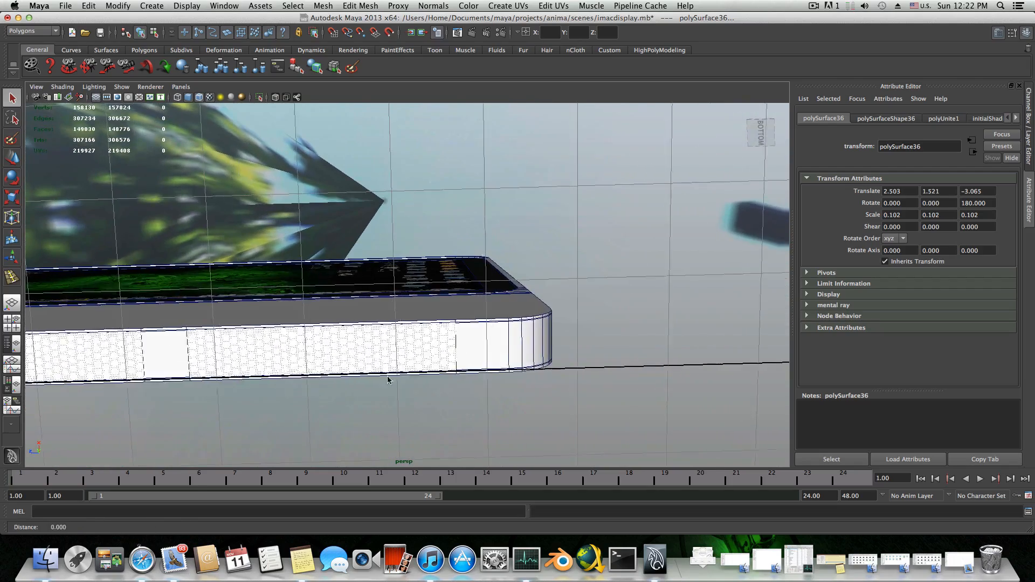
scroll(388, 379, up, 3)
right_drag(335, 384, 425, 567)
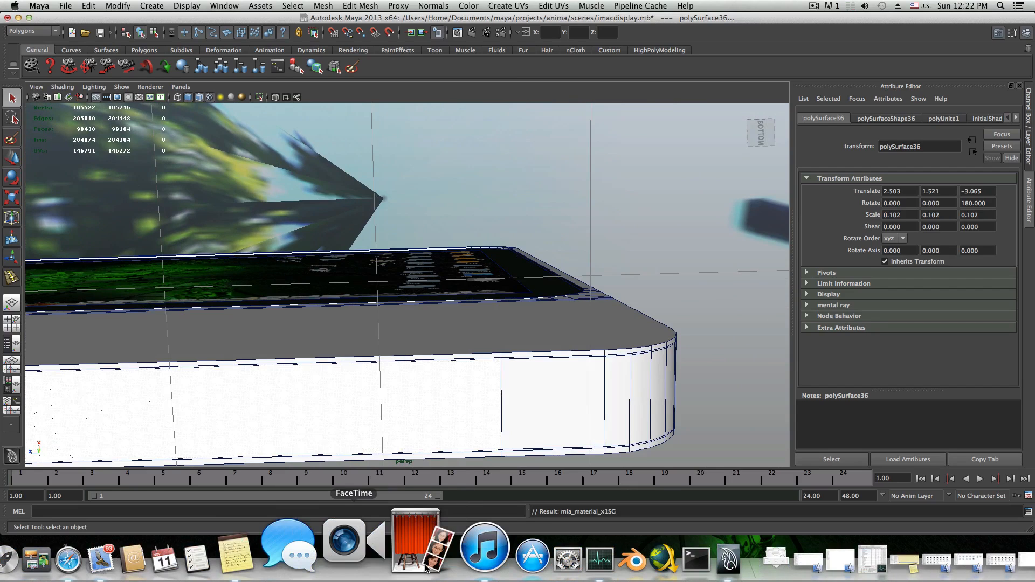
- Render the display's underside again with mental ray to check the panels' new material, and close the render
scroll(430, 384, down, 2)
alt+drag(431, 384, 400, 386)
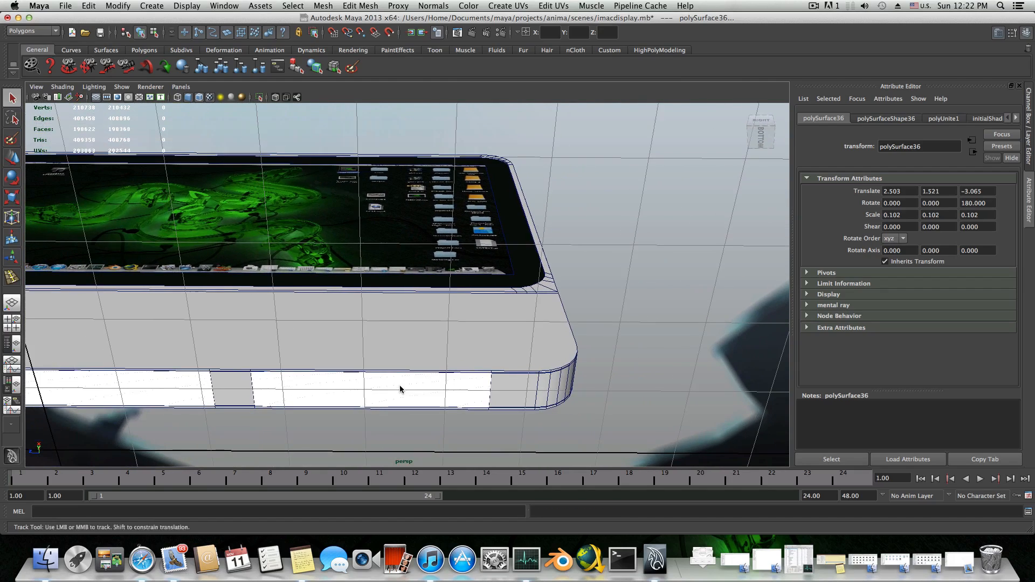
click(474, 34)
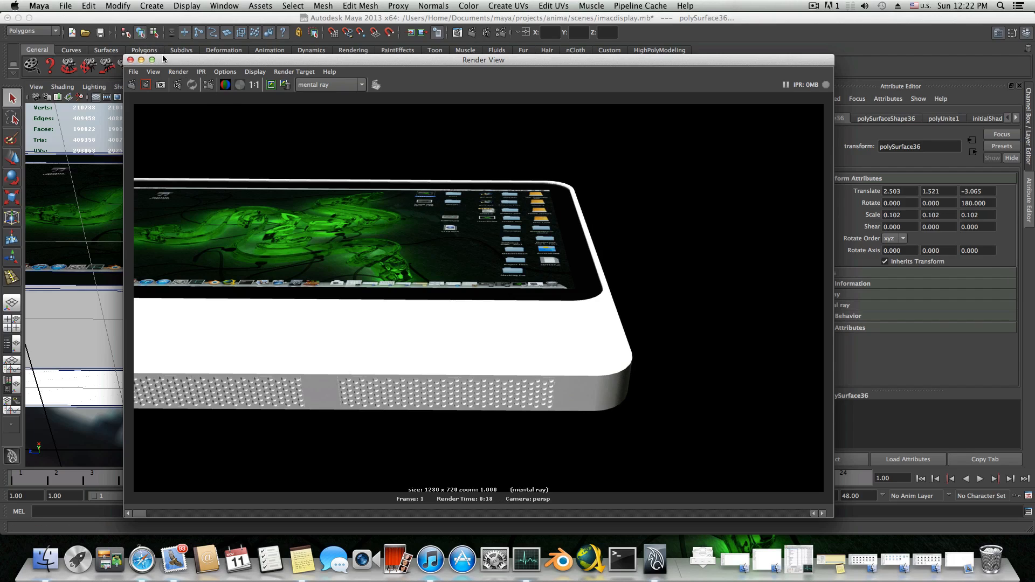
click(130, 61)
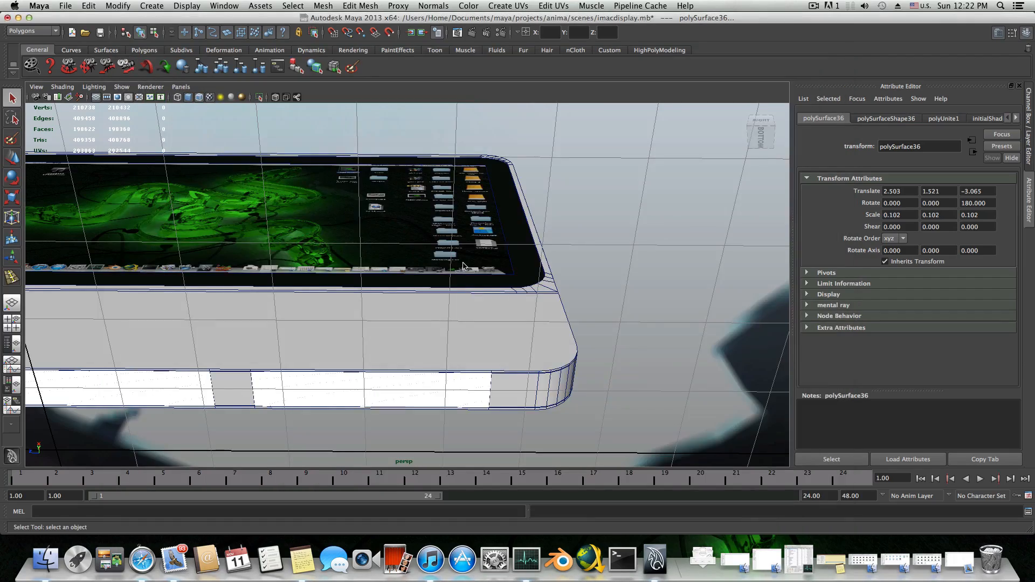
alt+drag(355, 302, 485, 241)
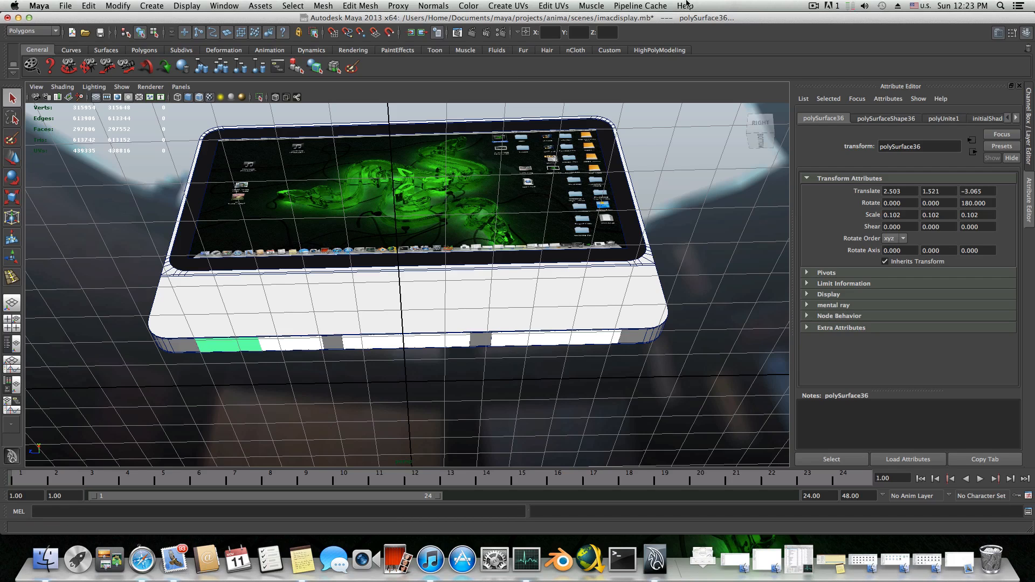
mouse_move(818, 8)
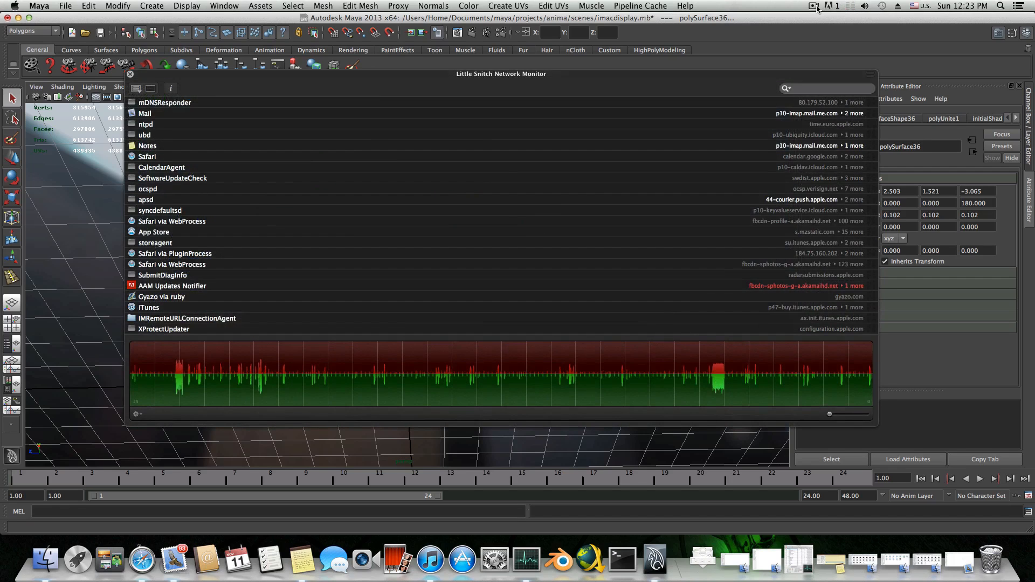
click(130, 76)
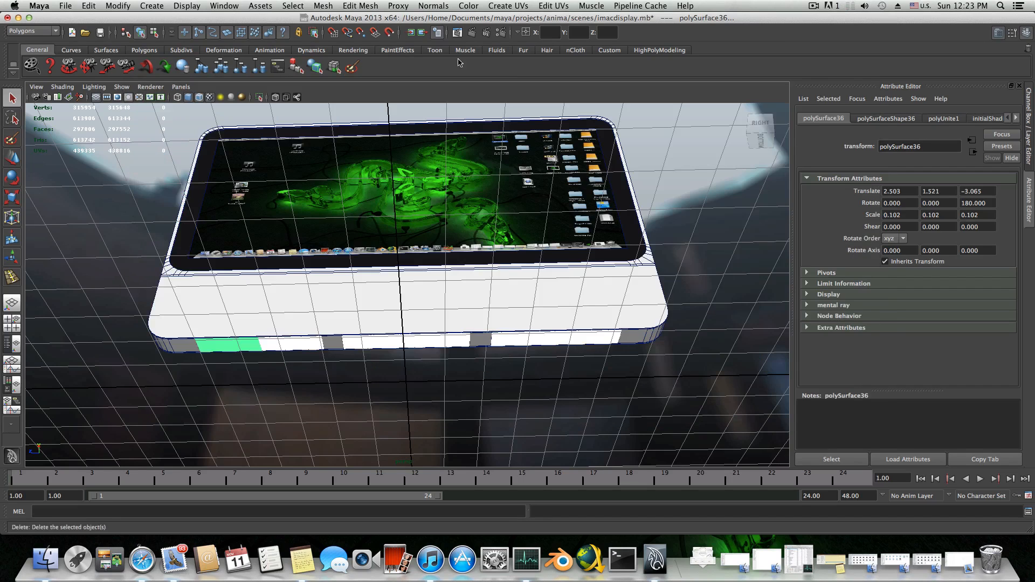
click(812, 6)
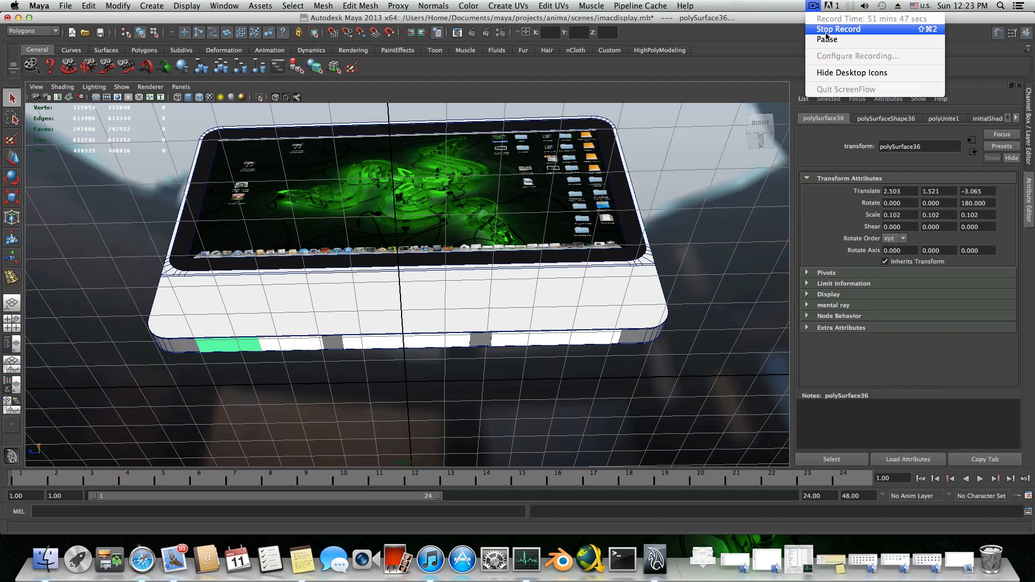
click(827, 34)
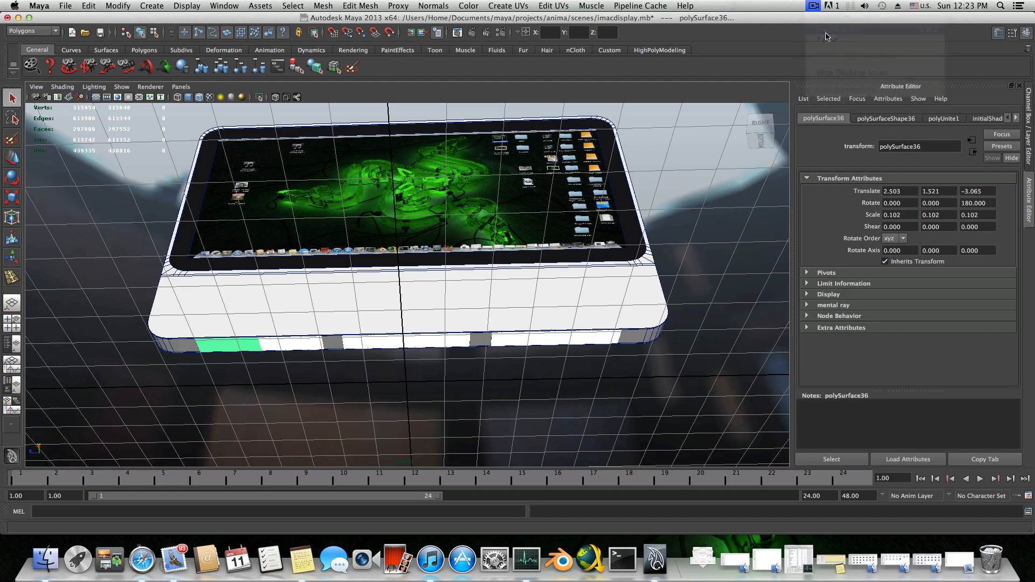